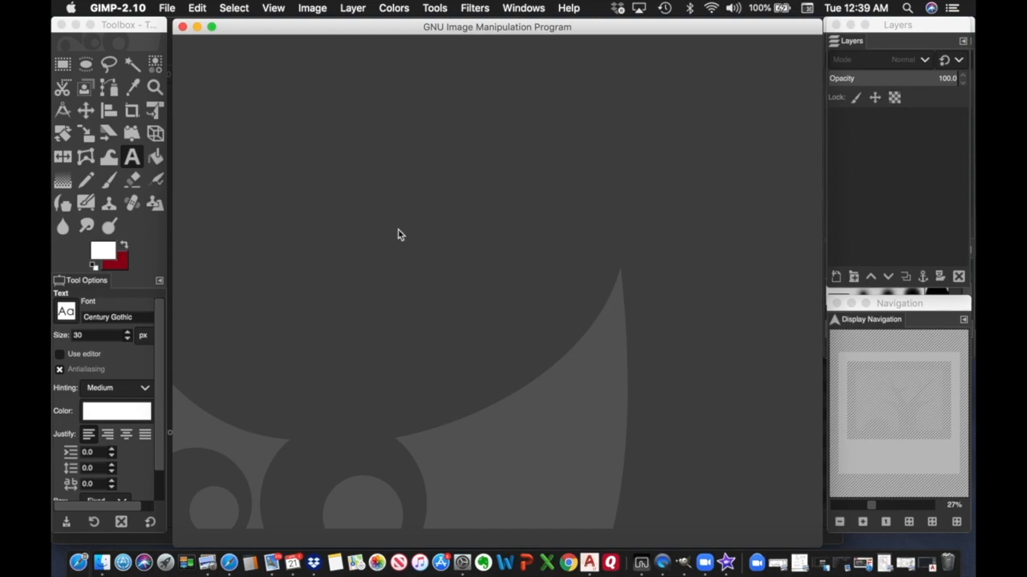
Create a new 11 × 8.5 inch landscape image at 200 ppi, 2200 × 1700 pixels.
{"action": "left_click", "coordinate": [168, 9]}
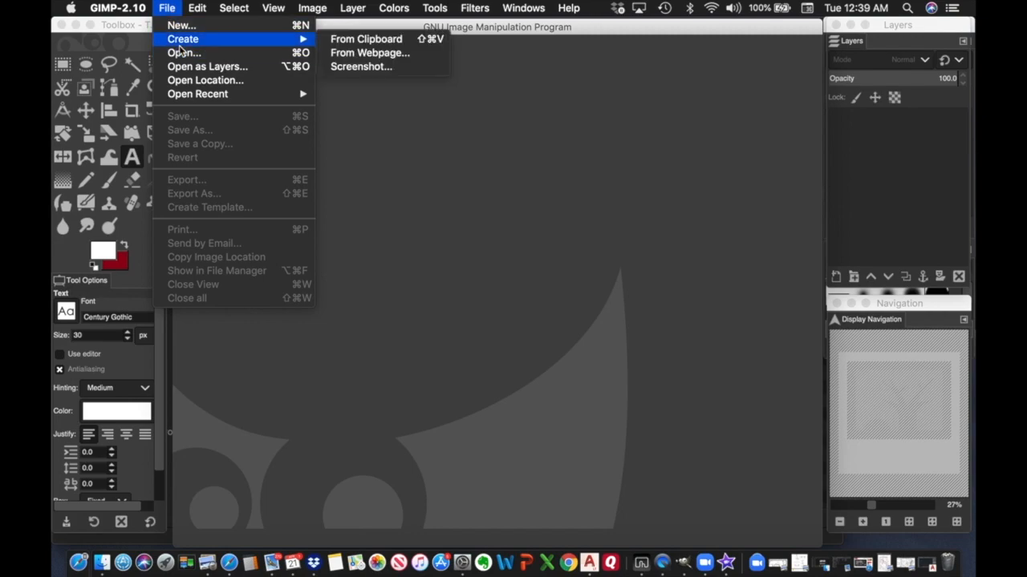
{"action": "left_click", "coordinate": [183, 27]}
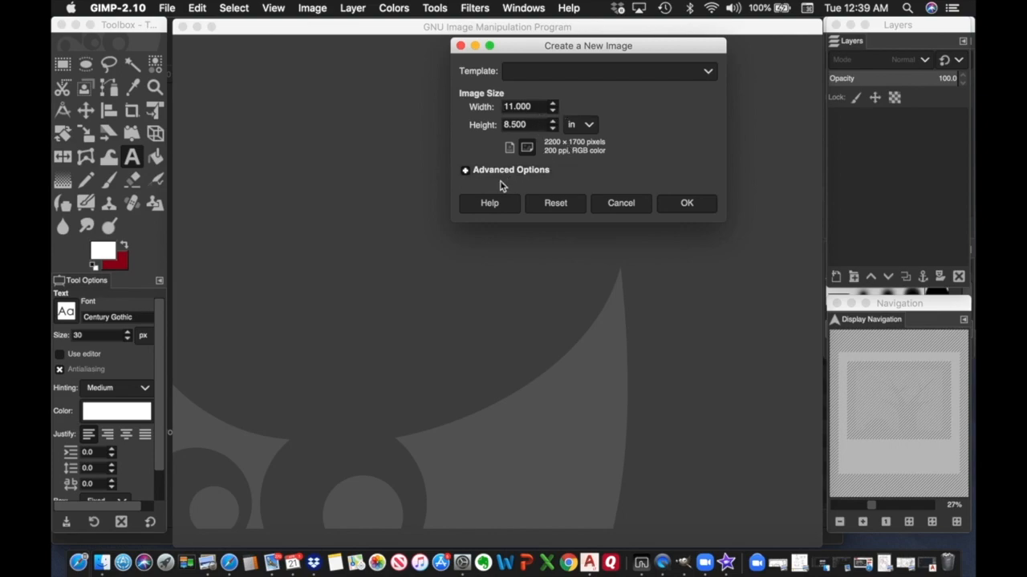
{"action": "left_click", "coordinate": [470, 177]}
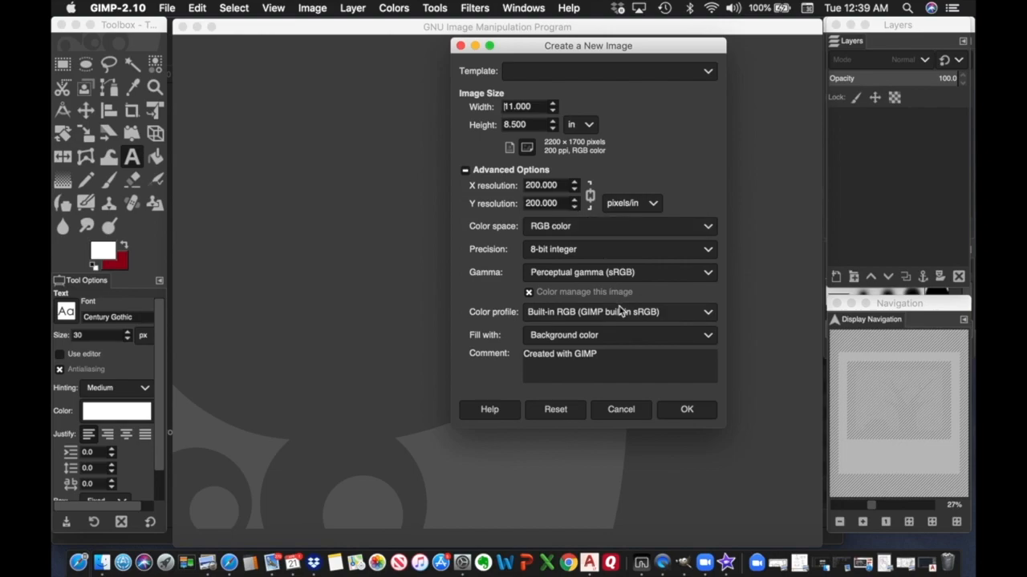
{"action": "left_click", "coordinate": [687, 410]}
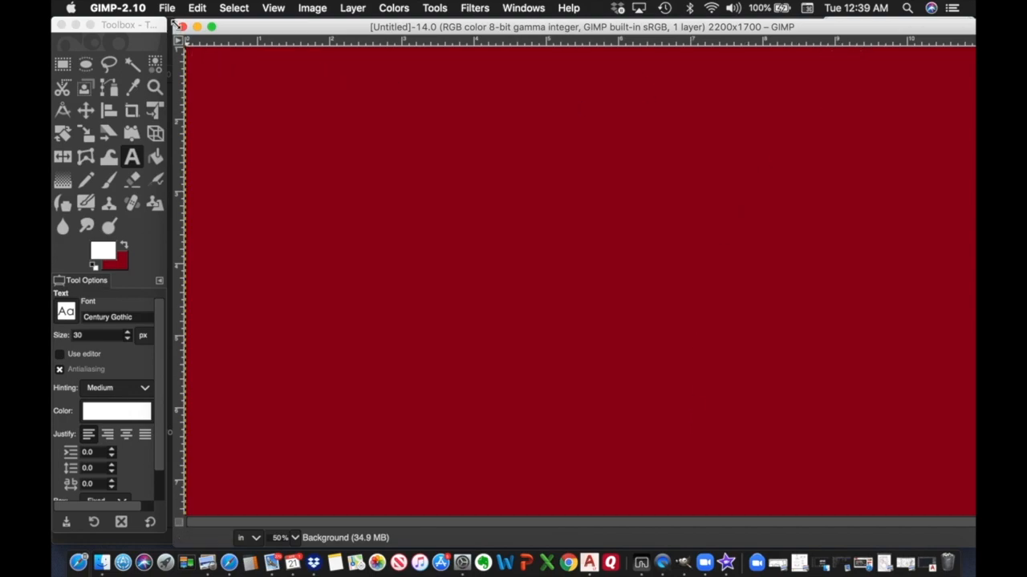
Resize and reposition the image window so the Layers panel is visible.
{"action": "left_click_drag", "start_coordinate": [175, 24], "coordinate": [484, 101]}
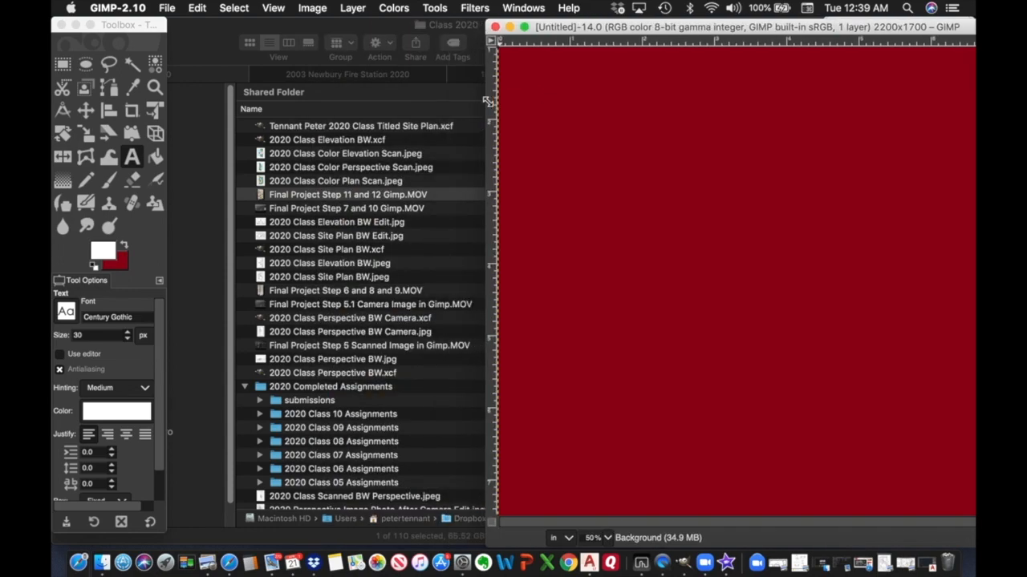
{"action": "left_click_drag", "start_coordinate": [933, 29], "coordinate": [615, 47]}
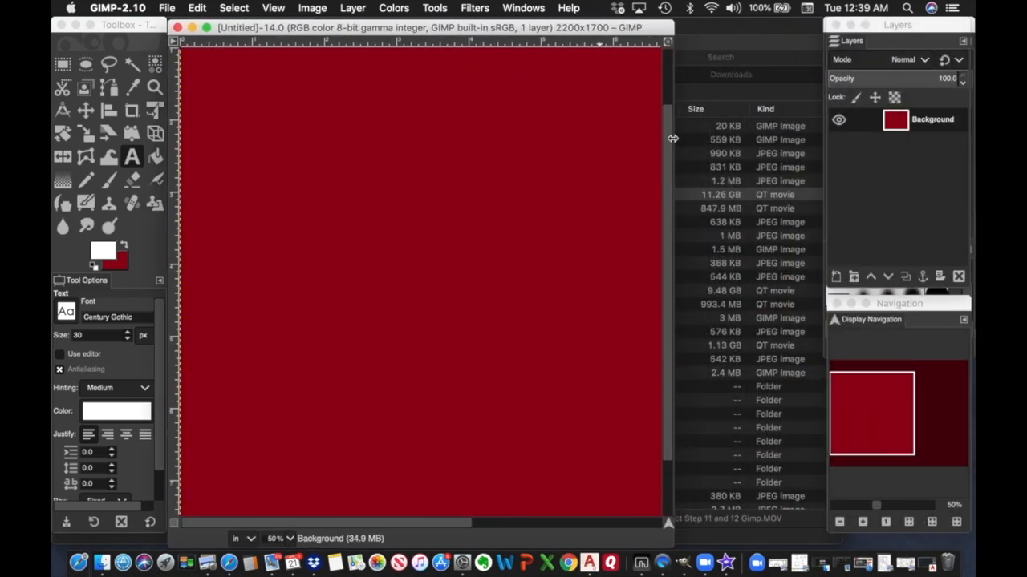
{"action": "left_click_drag", "start_coordinate": [676, 144], "coordinate": [818, 148]}
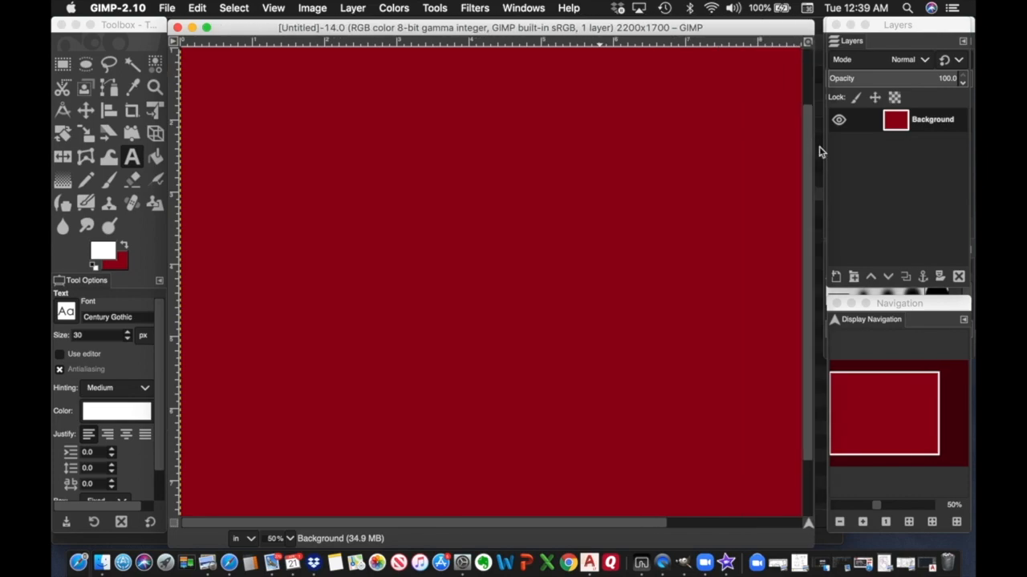
Rename the Background layer to 'Canvas'.
{"action": "double_click", "coordinate": [922, 122]}
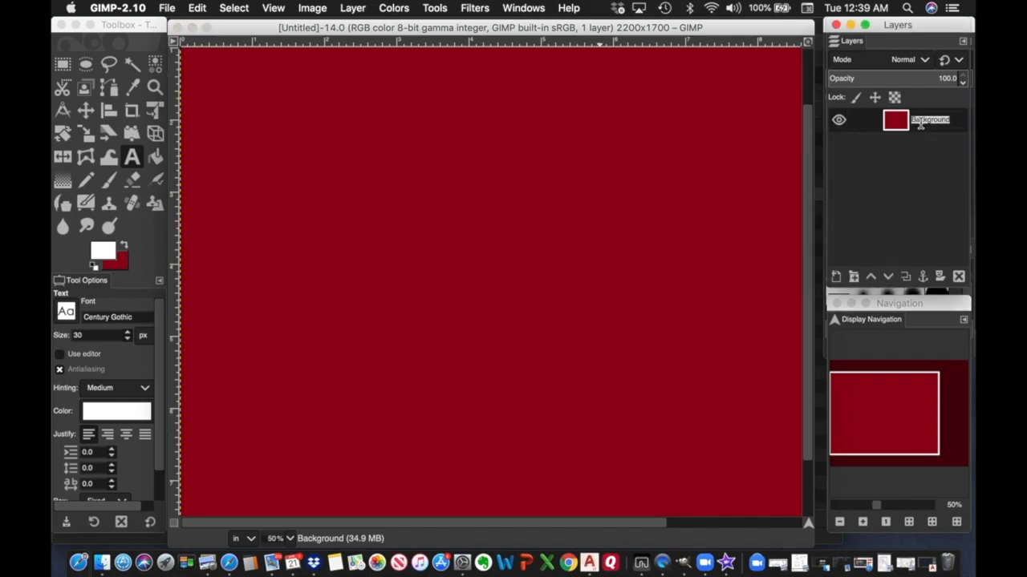
{"action": "type", "text": "Canvas"}
{"action": "key", "text": "Return"}
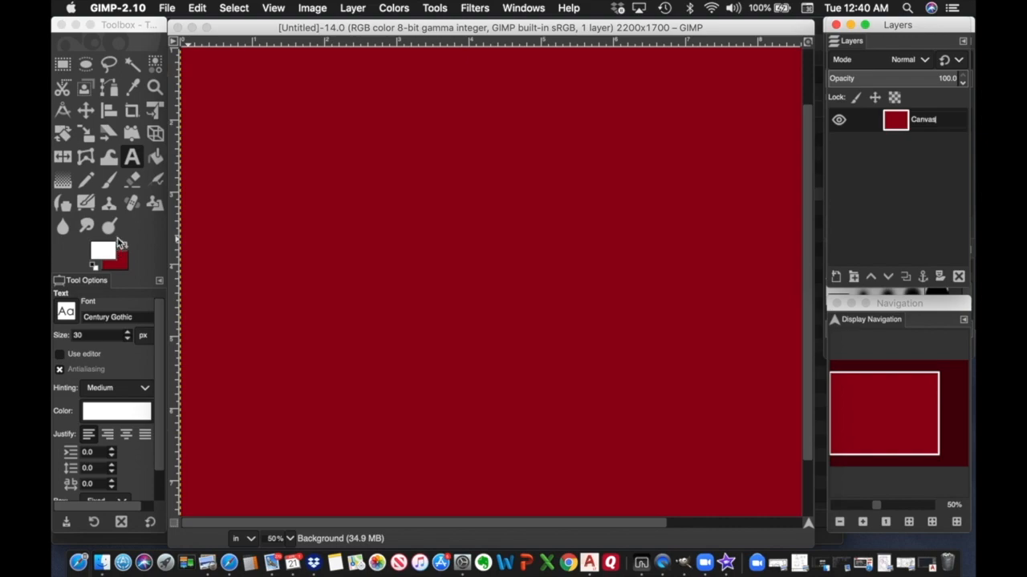
Bucket-fill the Canvas layer with white (ffffff), then zoom out to see the whole page.
{"action": "left_click", "coordinate": [154, 157]}
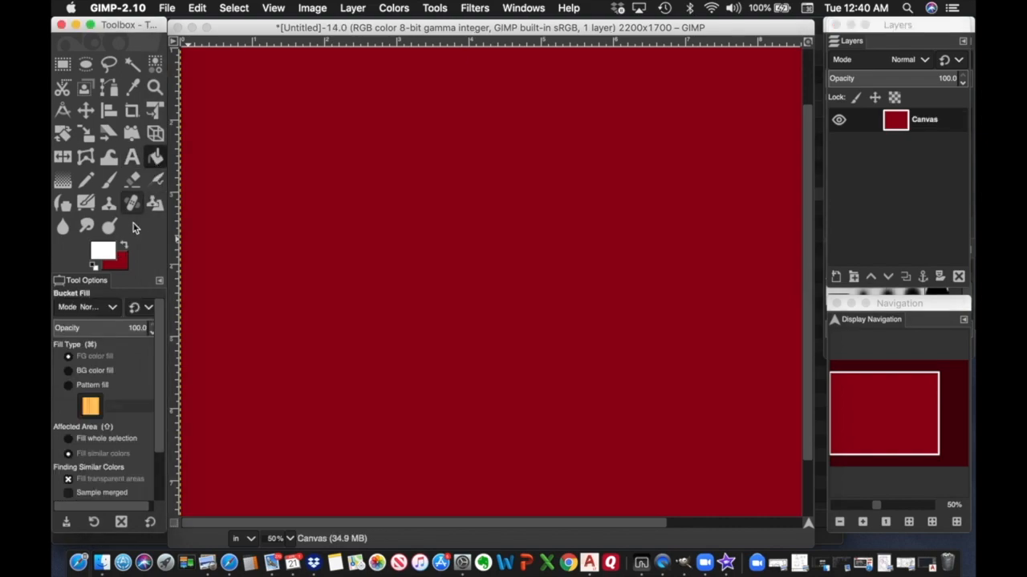
{"action": "left_click", "coordinate": [101, 255]}
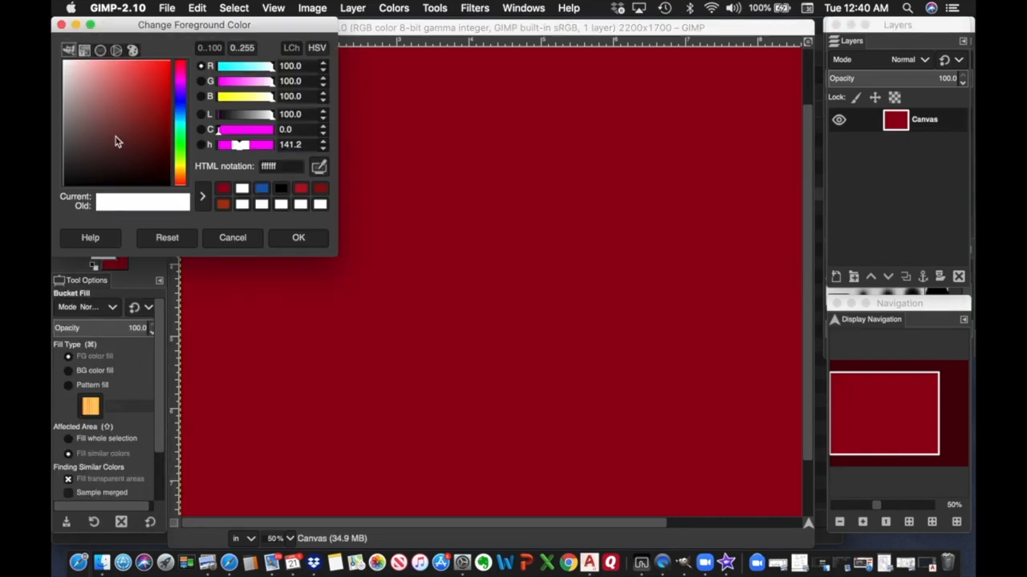
{"action": "left_click_drag", "start_coordinate": [67, 66], "coordinate": [58, 61]}
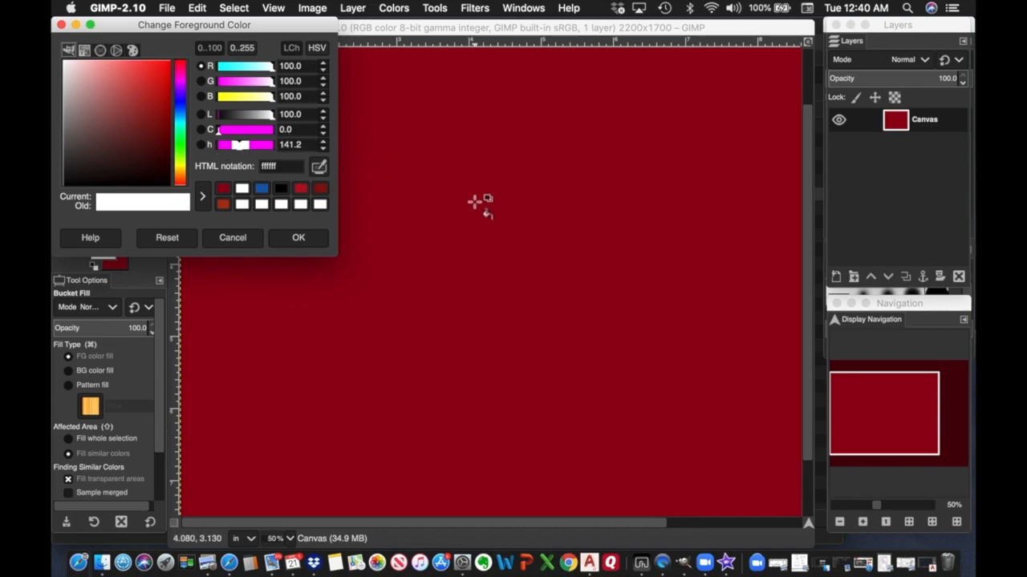
{"action": "left_click", "coordinate": [469, 201]}
{"action": "left_click", "coordinate": [473, 200]}
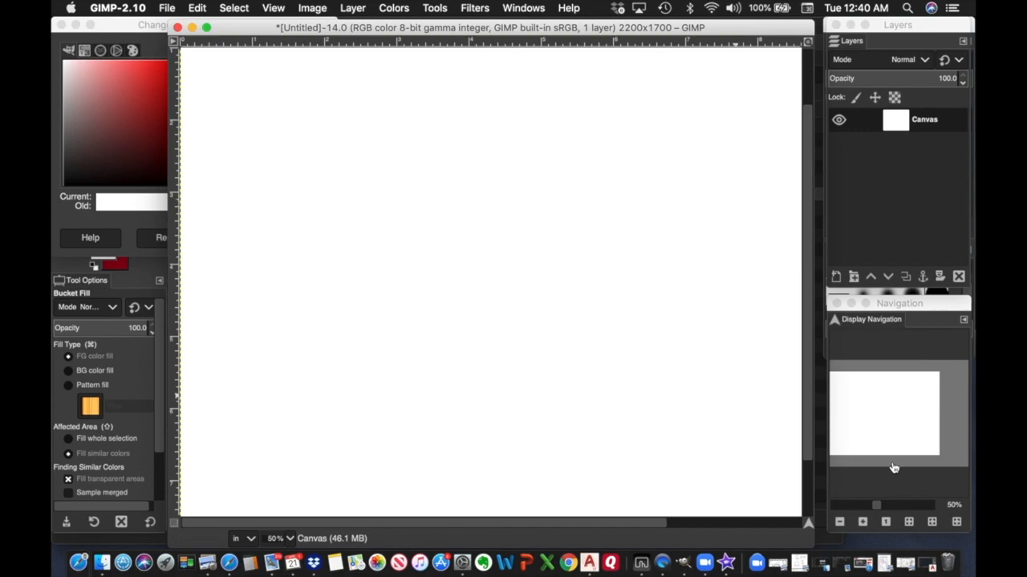
{"action": "left_click", "coordinate": [839, 522]}
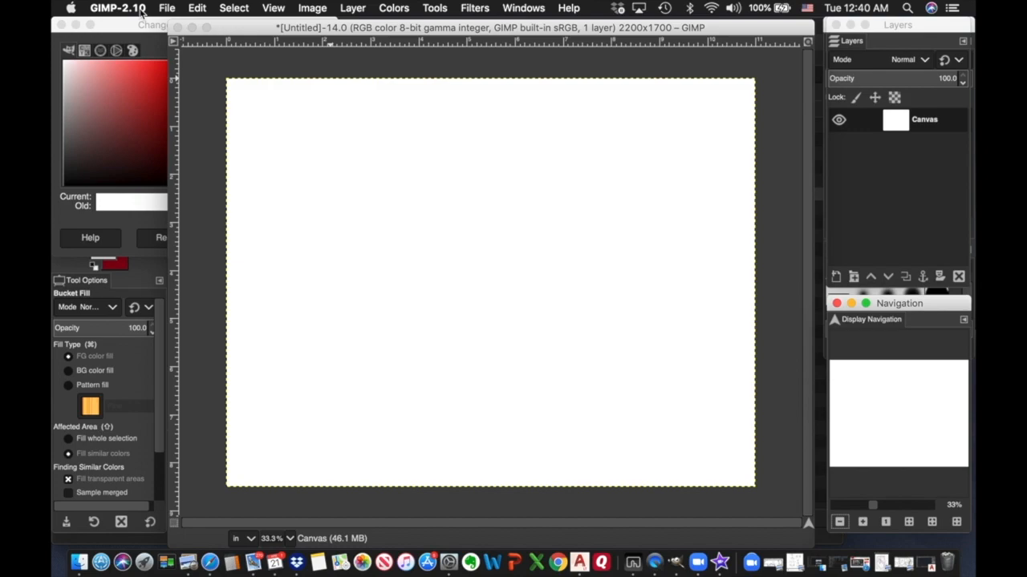
Save the image as an XCF named with the student's name, '2020 Class Final Site Plan'.
{"action": "left_click", "coordinate": [167, 8]}
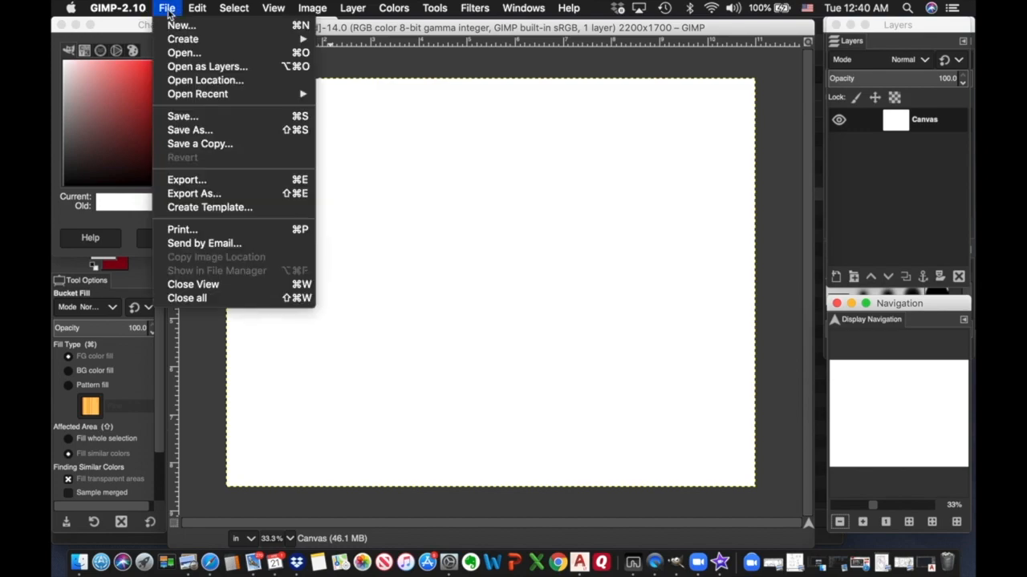
{"action": "left_click", "coordinate": [172, 116]}
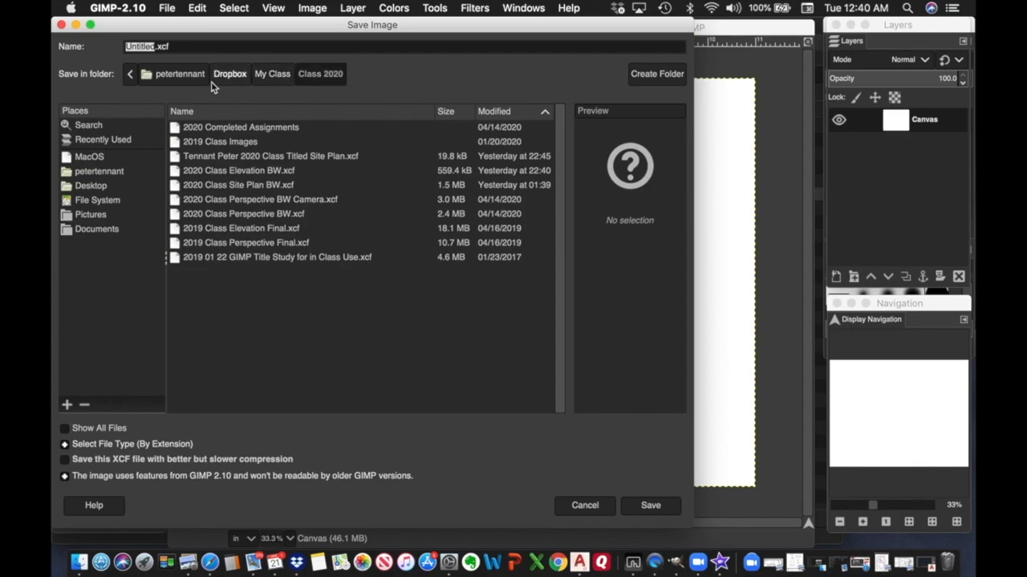
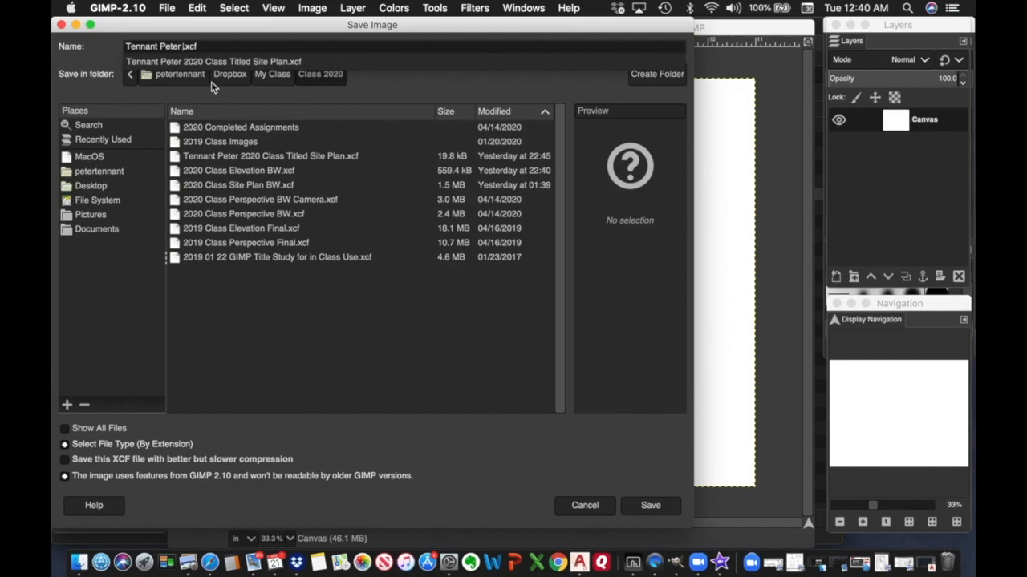
{"action": "type", "text": " 2020"}
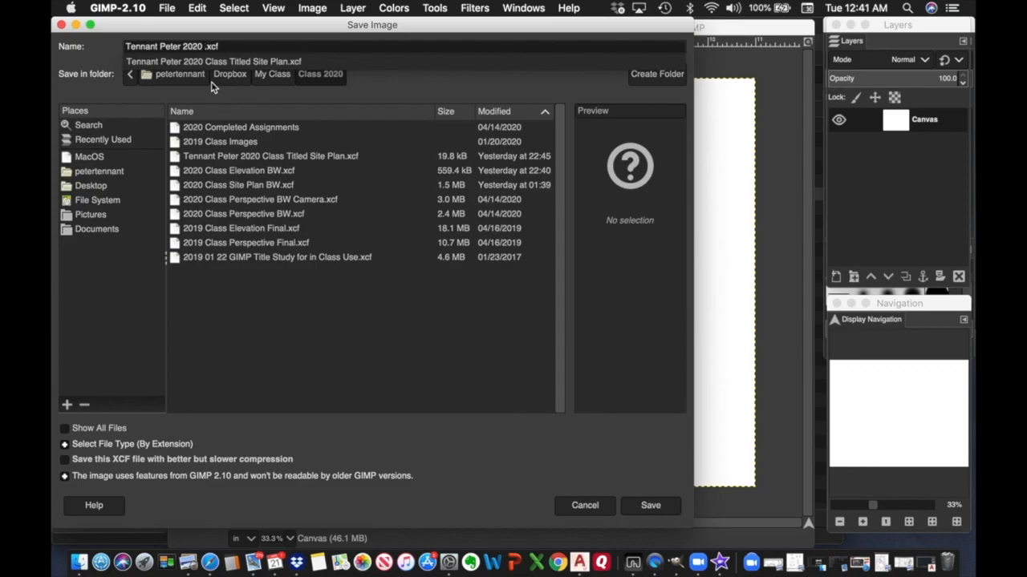
{"action": "type", "text": " Class"}
{"action": "type", "text": "Final S"}
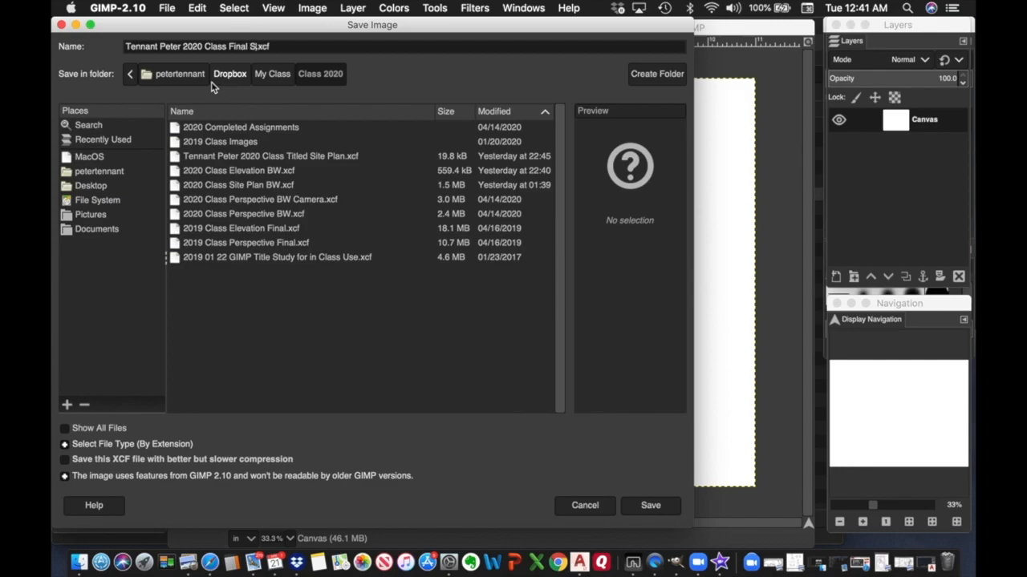
{"action": "type", "text": "ite Plan"}
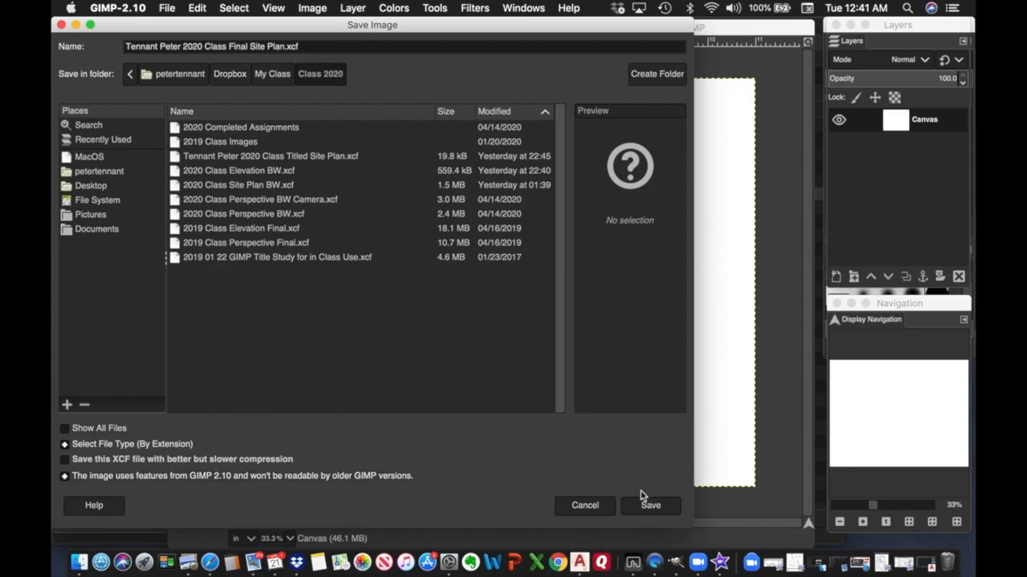
{"action": "left_click", "coordinate": [651, 507]}
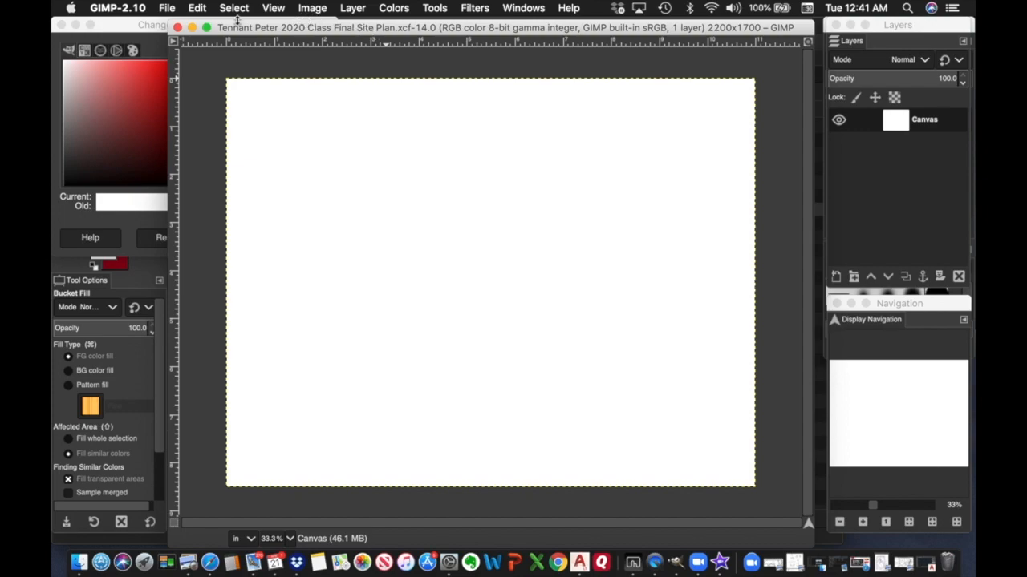
Open '2020 Class Color Plan Scan.jpeg' as a layer, converting it to the working colour space.
{"action": "left_click", "coordinate": [166, 8]}
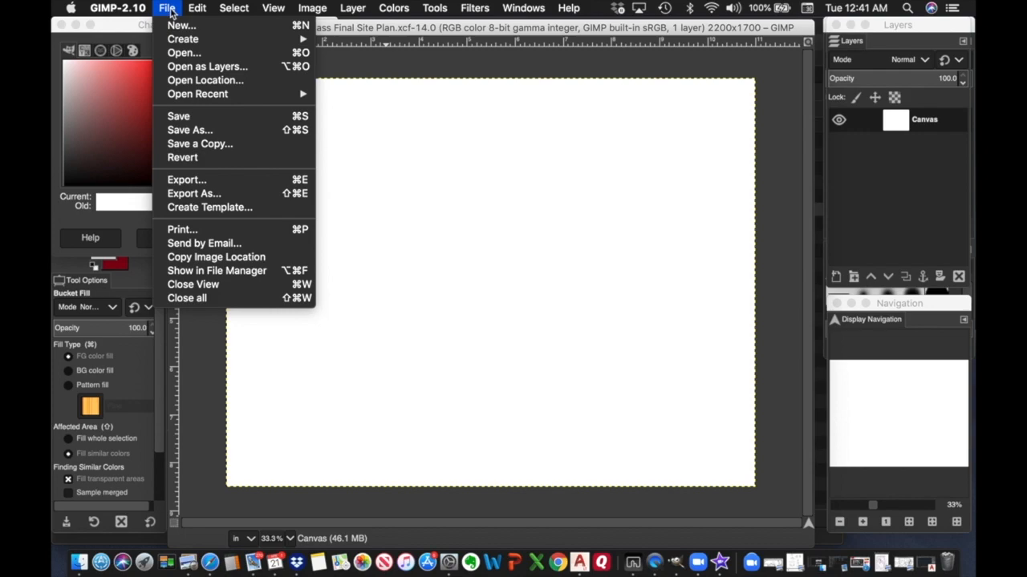
{"action": "left_click", "coordinate": [181, 71]}
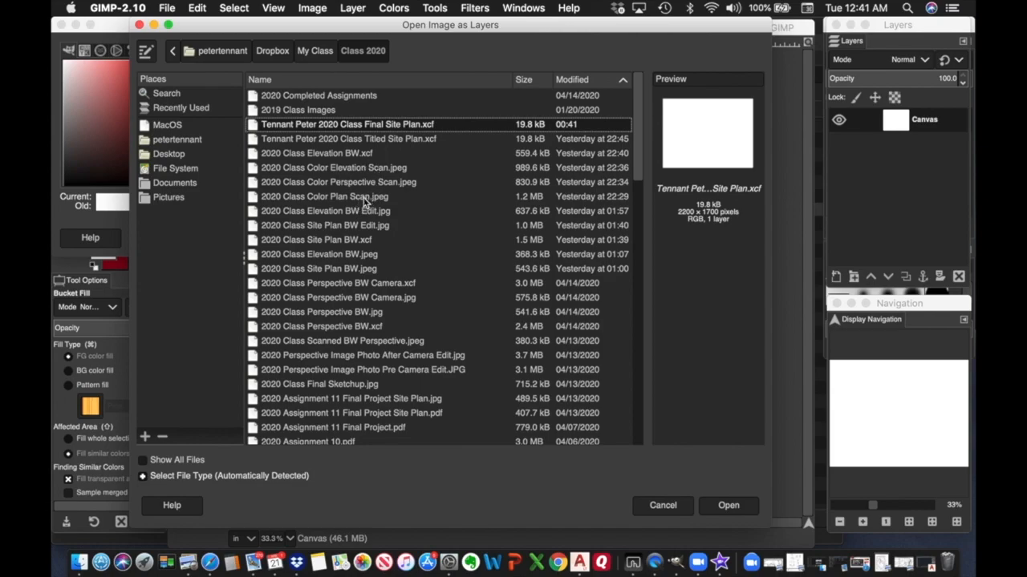
{"action": "left_click", "coordinate": [329, 199]}
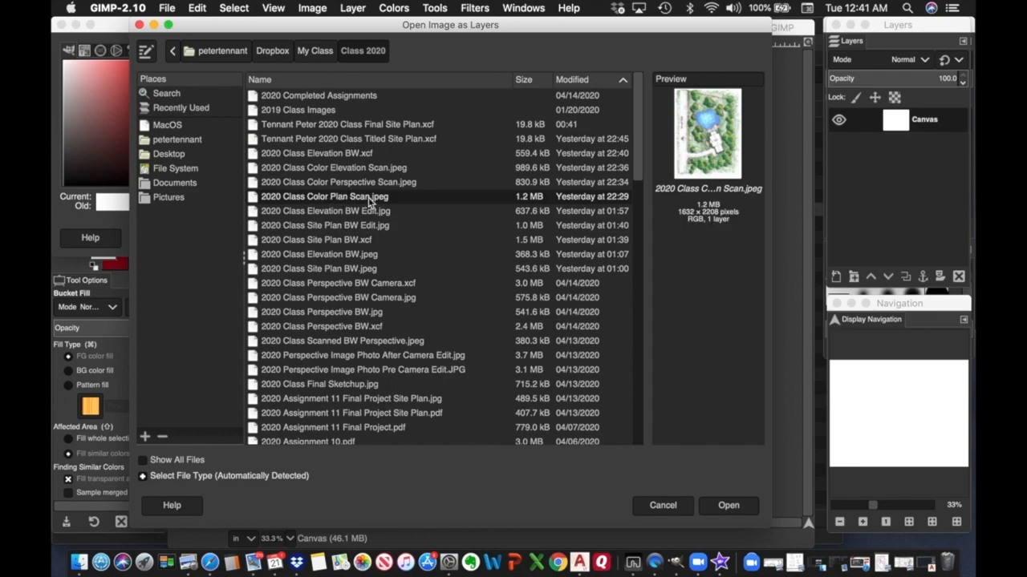
{"action": "left_click", "coordinate": [728, 506]}
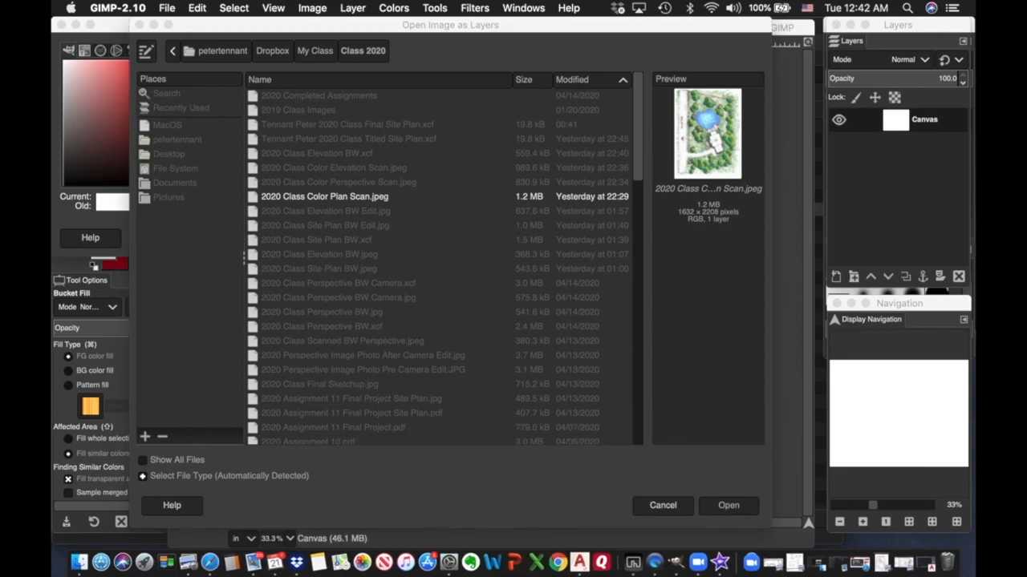
{"action": "left_click_drag", "start_coordinate": [741, 309], "coordinate": [583, 141]}
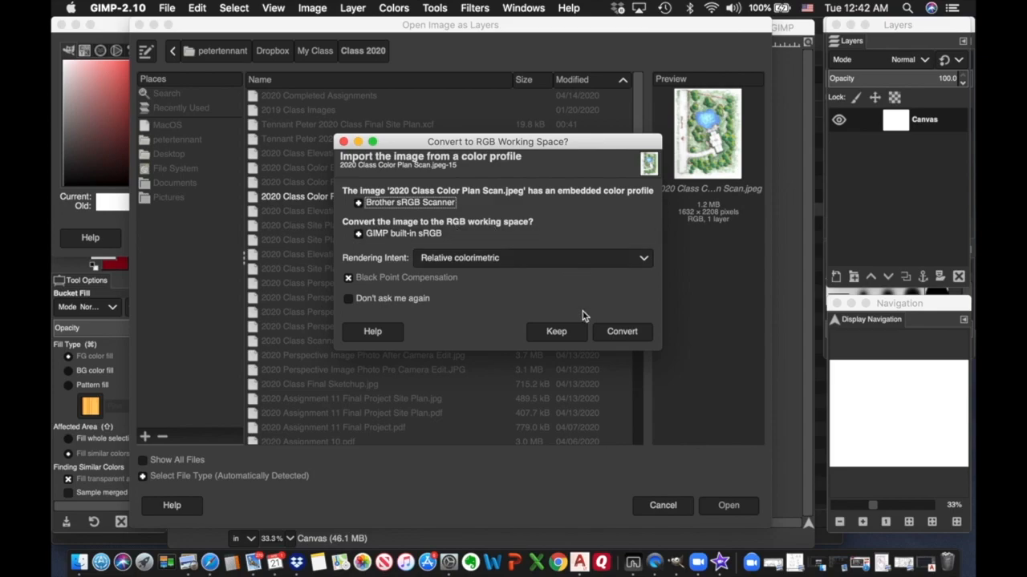
{"action": "left_click", "coordinate": [628, 337]}
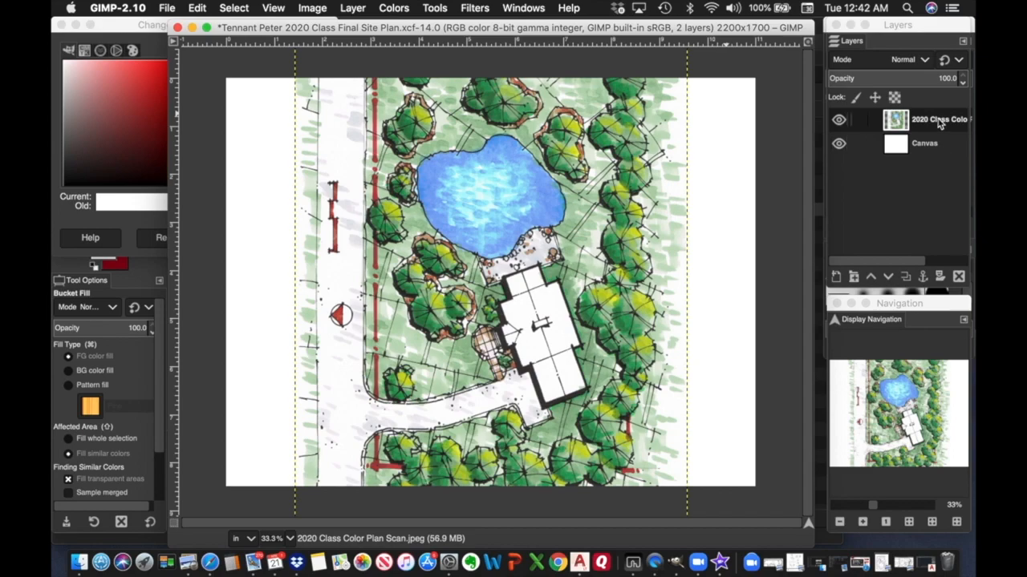
Rotate the colour plan layer by -90 degrees with the Rotate tool.
{"action": "left_click", "coordinate": [437, 12]}
{"action": "mouse_move", "coordinate": [468, 52]}
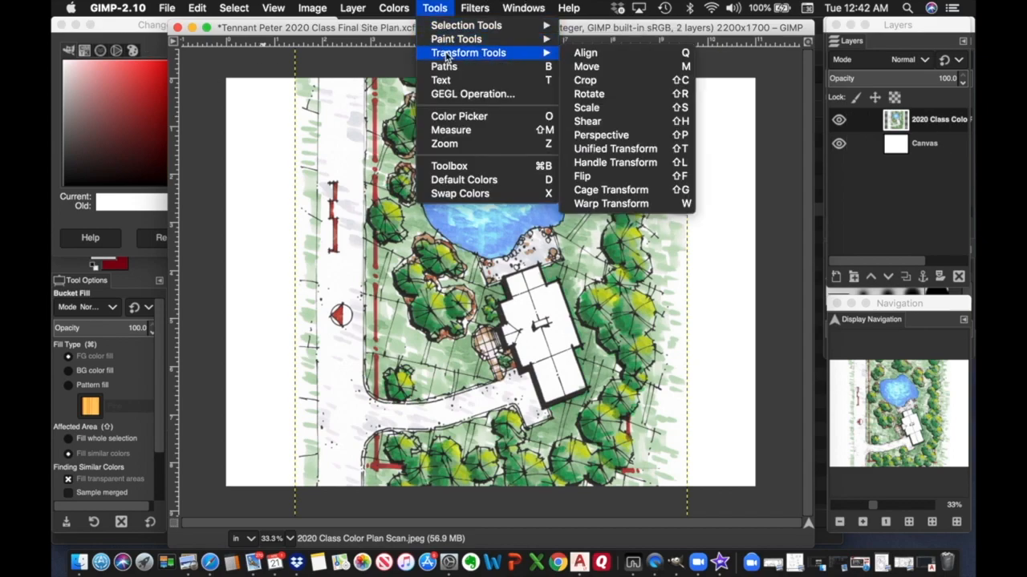
{"action": "left_click", "coordinate": [616, 97]}
{"action": "left_click", "coordinate": [625, 102]}
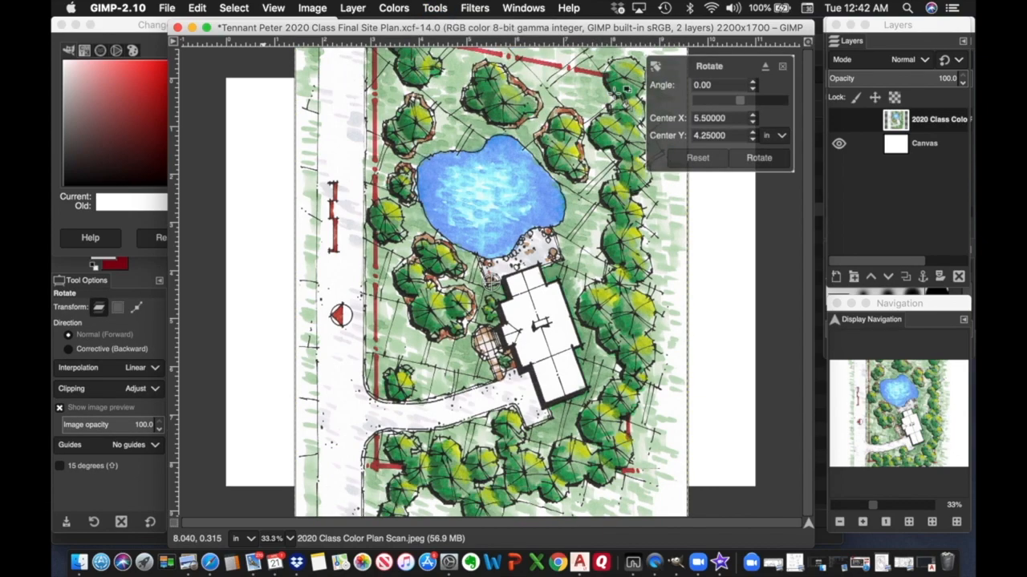
{"action": "triple_click", "coordinate": [721, 83]}
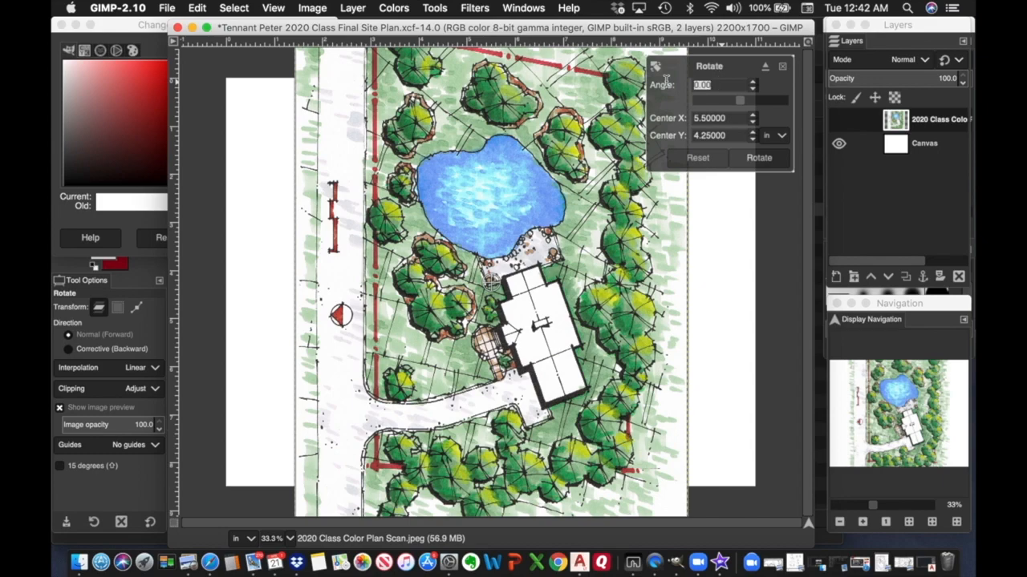
{"action": "type", "text": "-90"}
{"action": "left_click", "coordinate": [758, 158]}
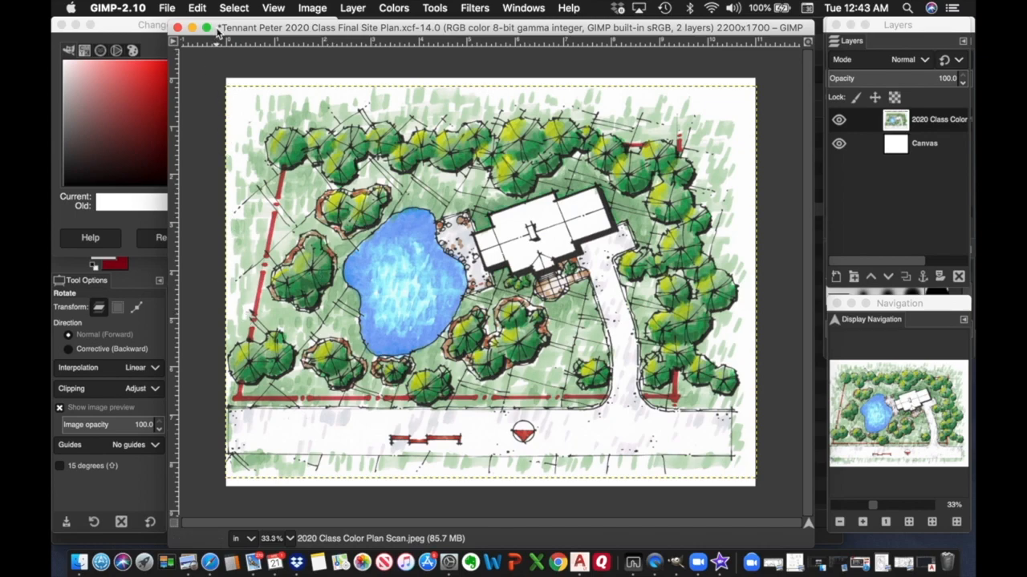
Cancel the foreground colour dialog and nudge the plan layer slightly with the Move tool.
{"action": "left_click", "coordinate": [120, 29]}
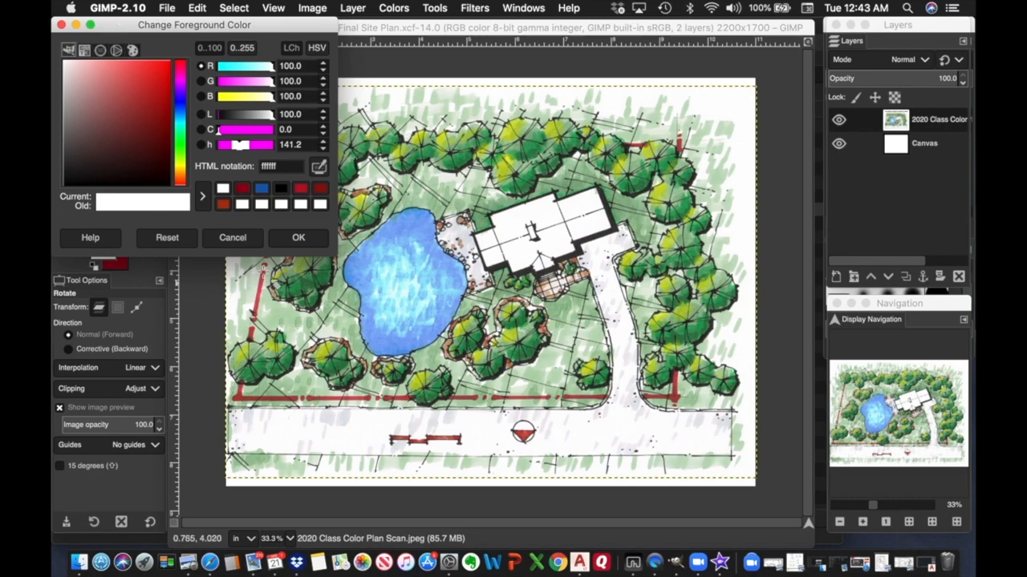
{"action": "left_click", "coordinate": [232, 238]}
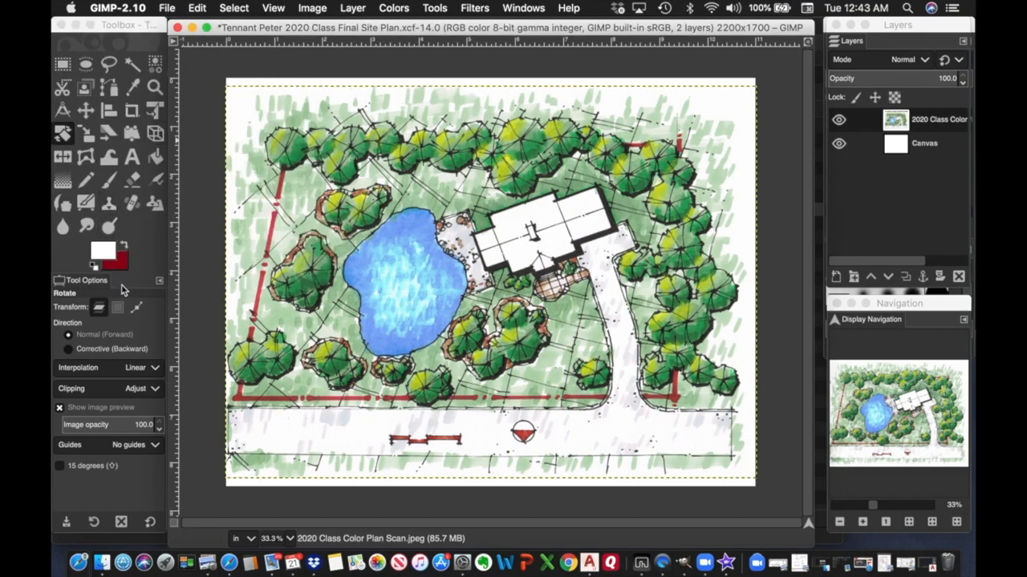
{"action": "left_click", "coordinate": [86, 113]}
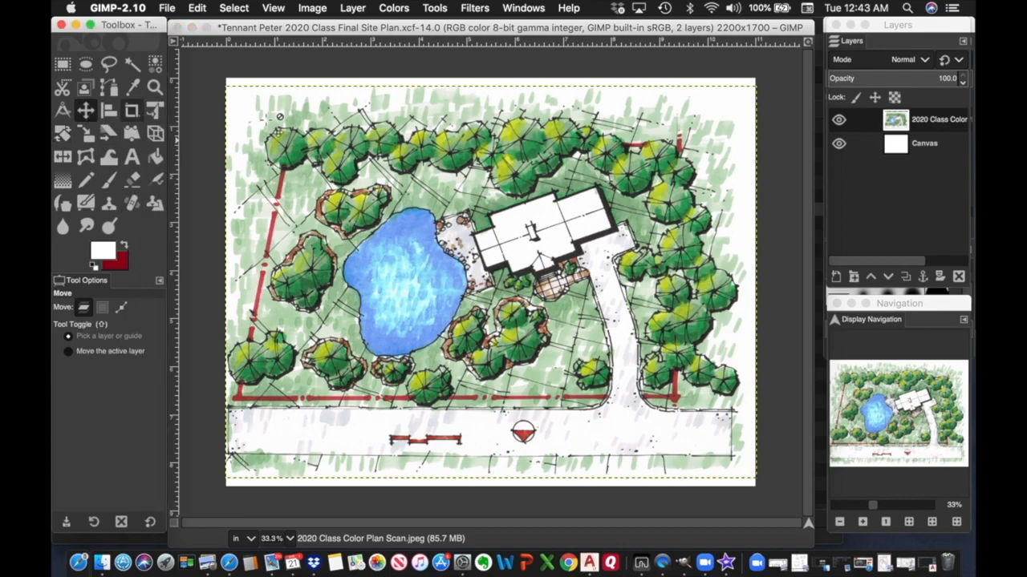
{"action": "left_click_drag", "start_coordinate": [450, 180], "coordinate": [455, 188]}
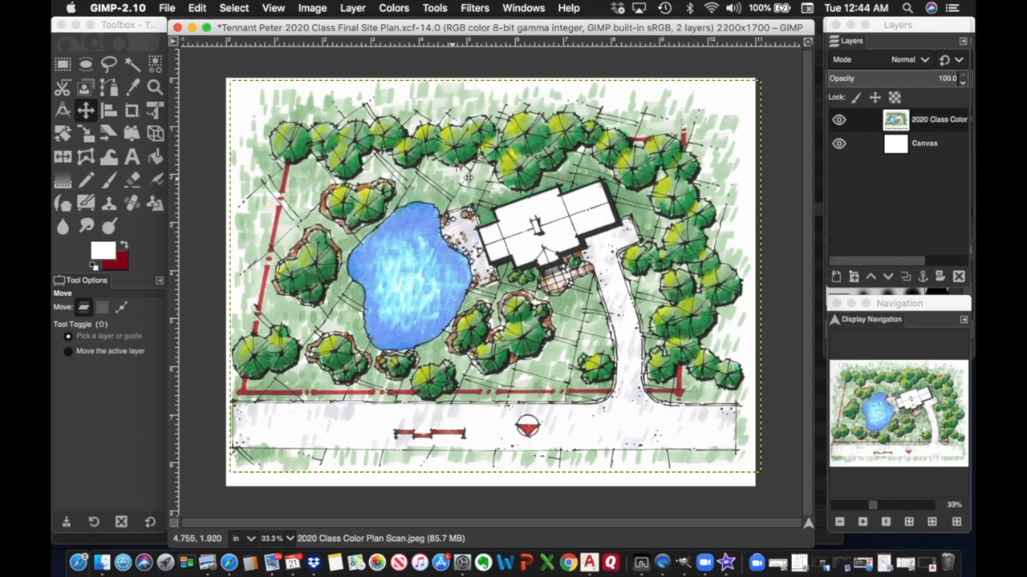
Start scaling the plan layer with the Scale tool, with size units in percent.
{"action": "left_click", "coordinate": [435, 9]}
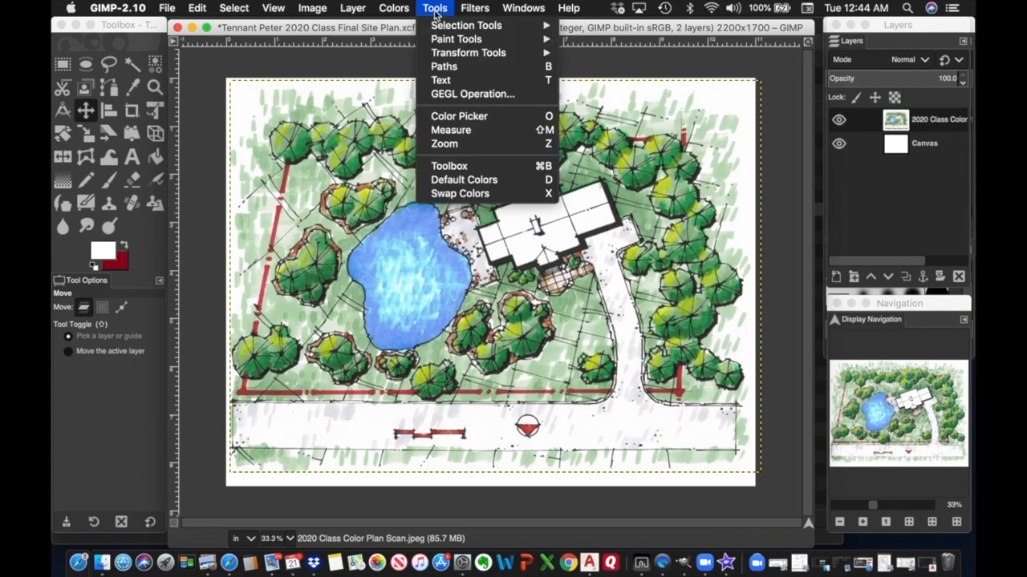
{"action": "mouse_move", "coordinate": [458, 53]}
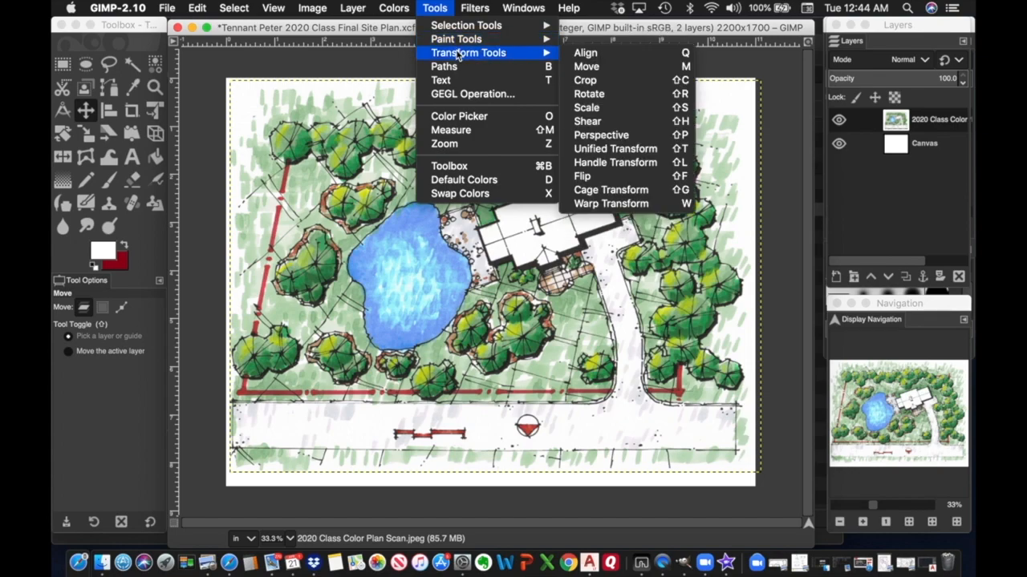
{"action": "left_click", "coordinate": [591, 109]}
{"action": "left_click", "coordinate": [481, 99]}
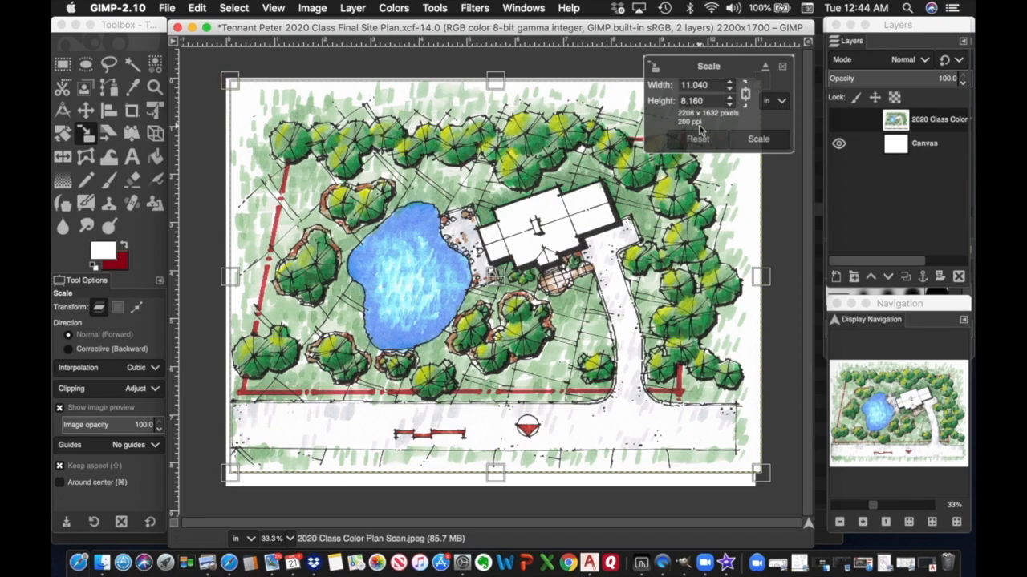
{"action": "left_click", "coordinate": [782, 102]}
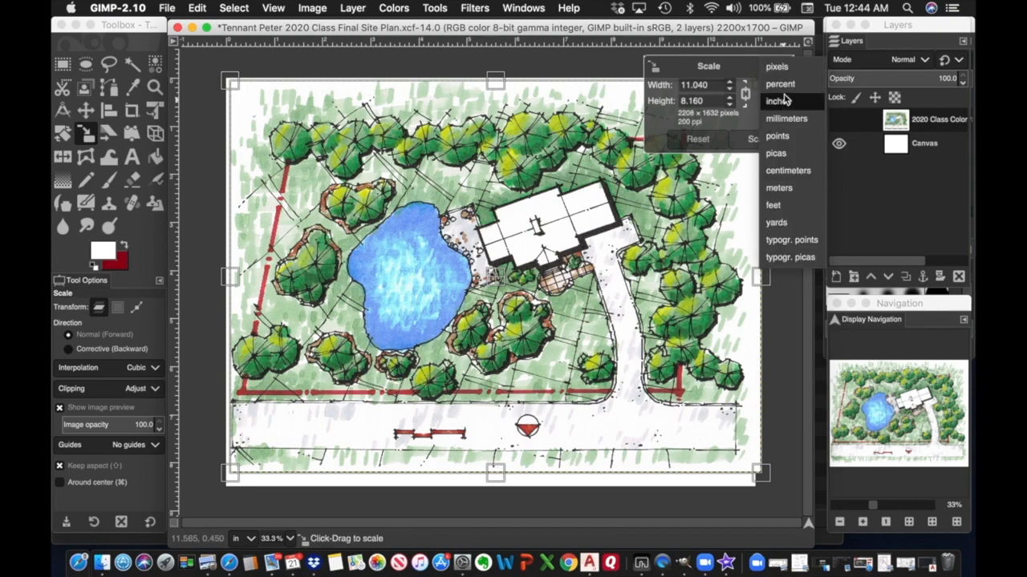
{"action": "left_click", "coordinate": [782, 85]}
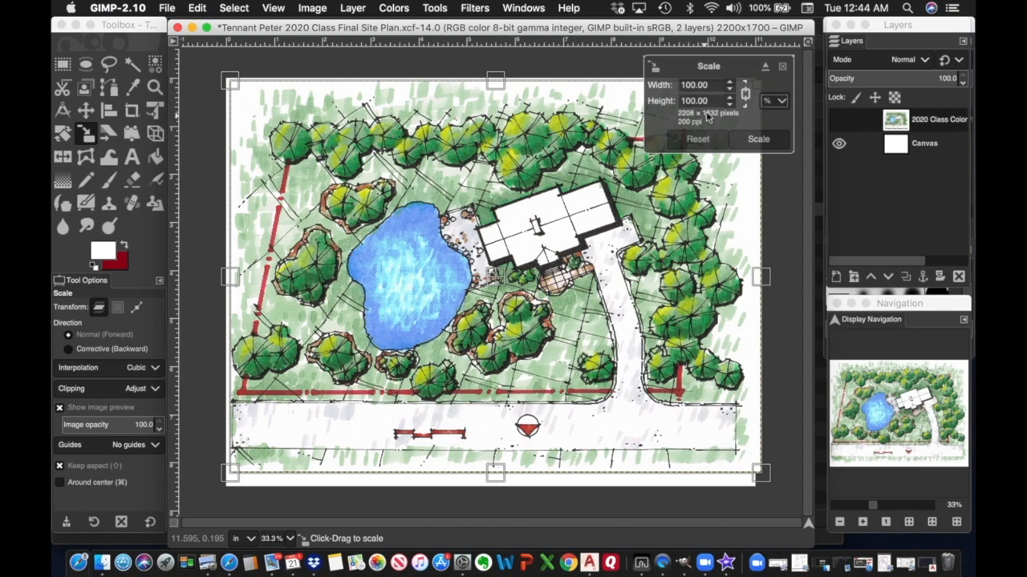
Scale the plan layer to 90% width, about 1987 × 1469 pixels.
{"action": "left_click_drag", "start_coordinate": [718, 85], "coordinate": [652, 84]}
{"action": "type", "text": "90"}
{"action": "left_click", "coordinate": [699, 100]}
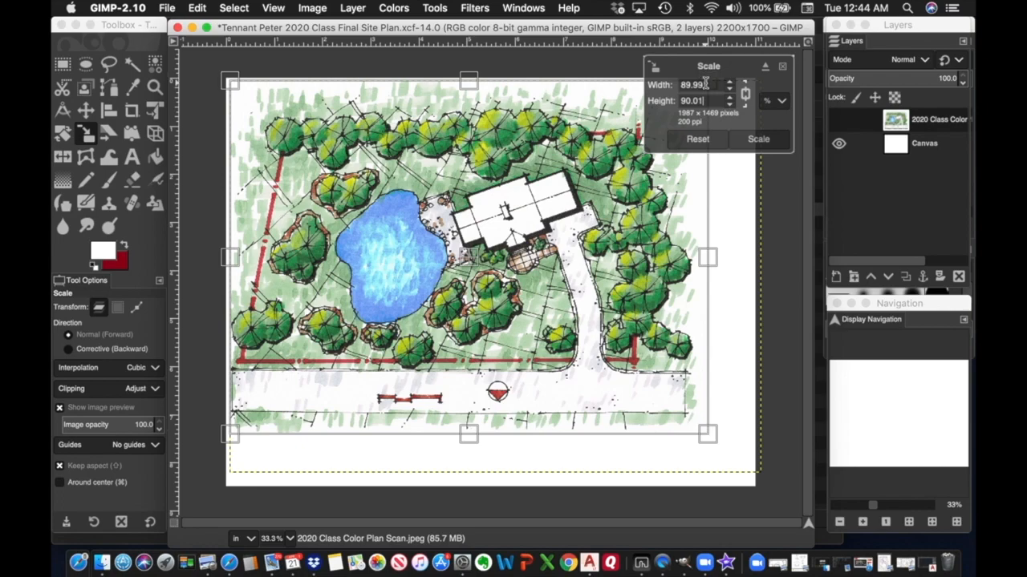
{"action": "left_click_drag", "start_coordinate": [705, 84], "coordinate": [675, 87]}
{"action": "type", "text": "90"}
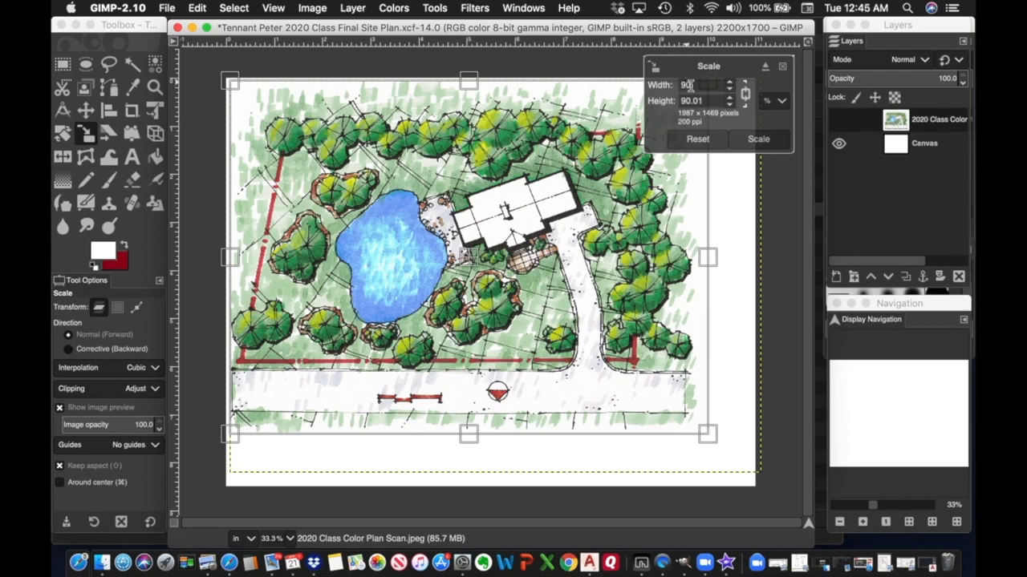
{"action": "left_click", "coordinate": [695, 99]}
{"action": "left_click", "coordinate": [730, 84]}
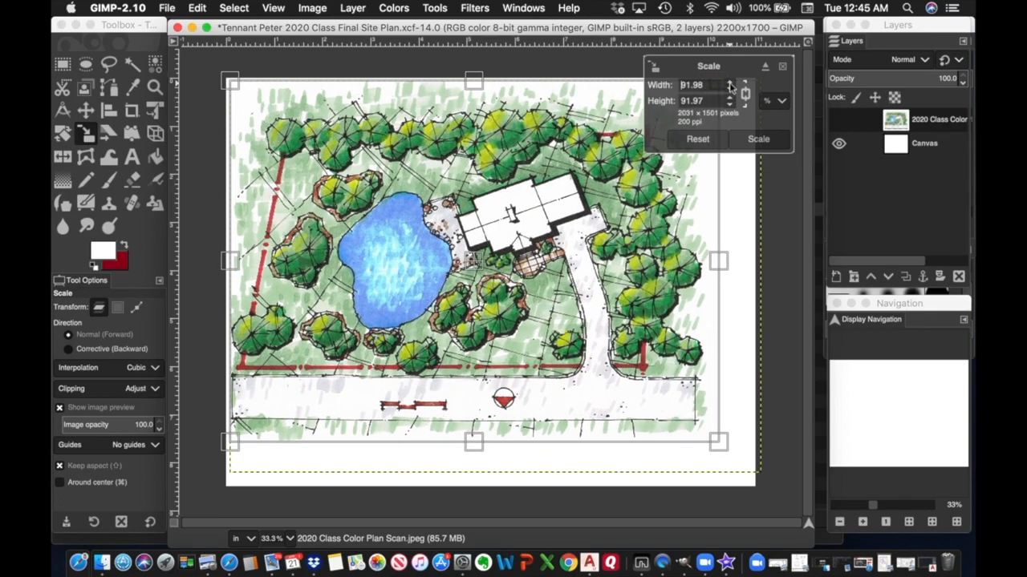
{"action": "left_click", "coordinate": [730, 94]}
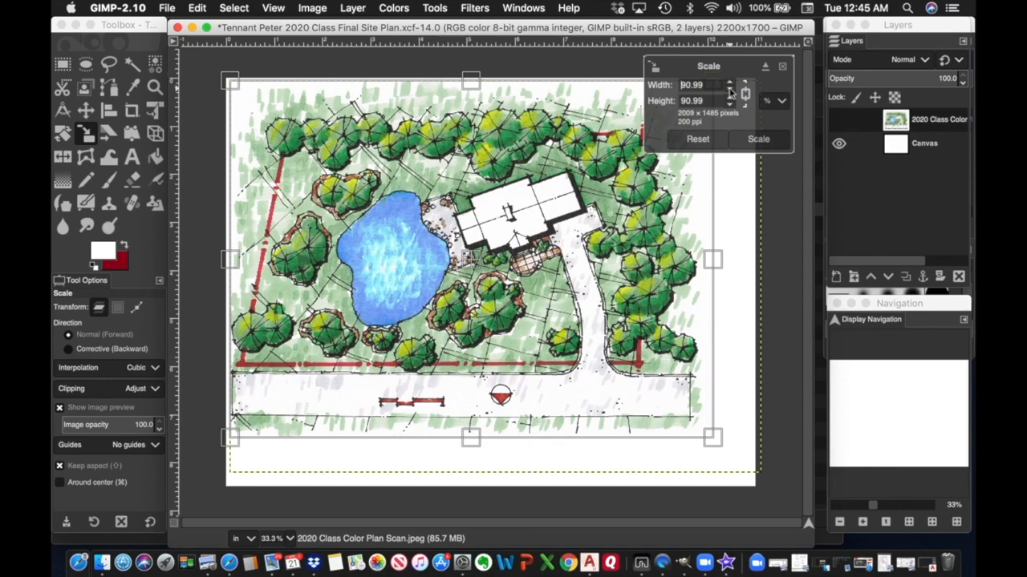
{"action": "left_click", "coordinate": [730, 93]}
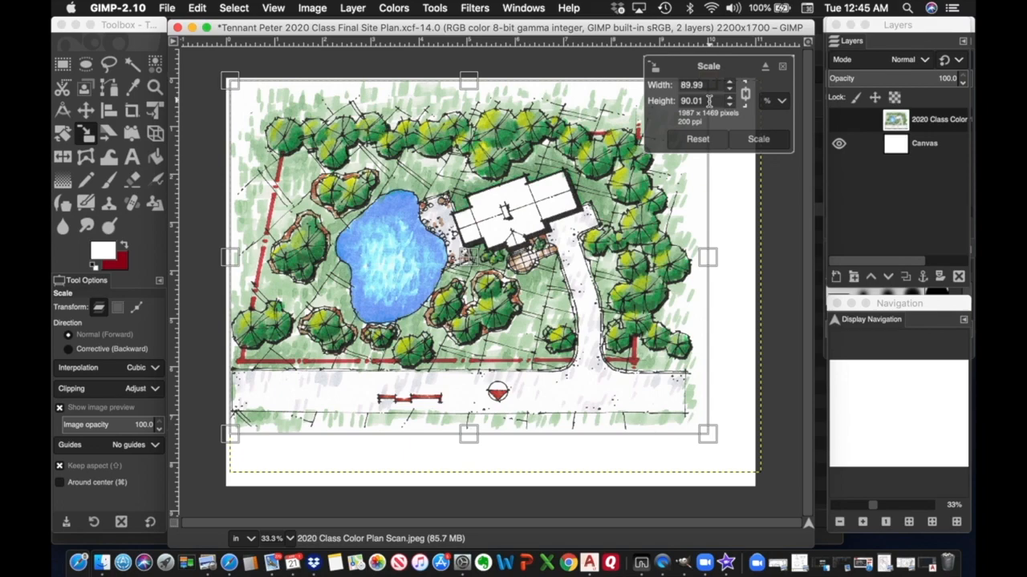
{"action": "left_click", "coordinate": [760, 142]}
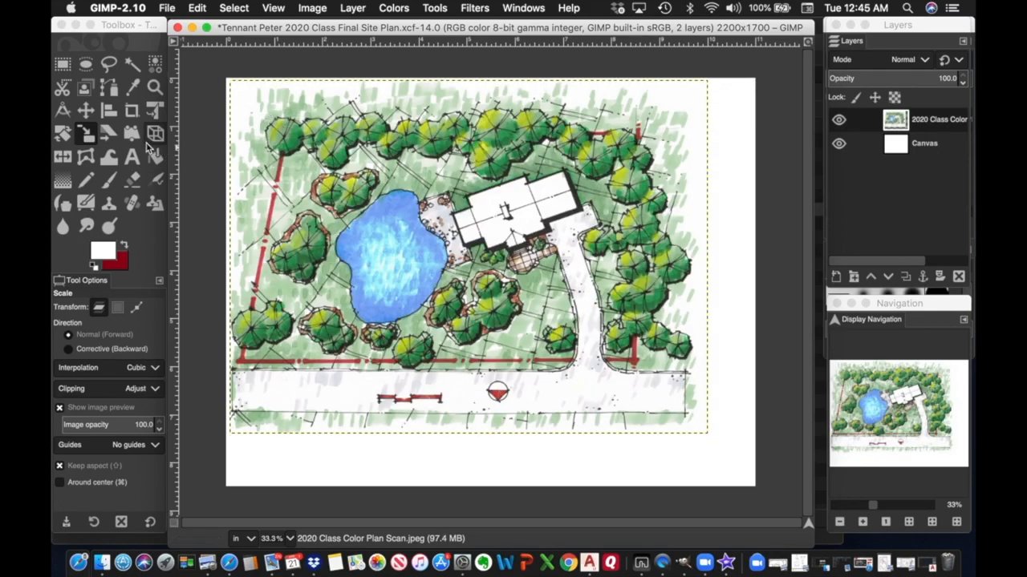
Move the scaled plan higher on the page, leaving a white band at the bottom.
{"action": "left_click", "coordinate": [88, 112]}
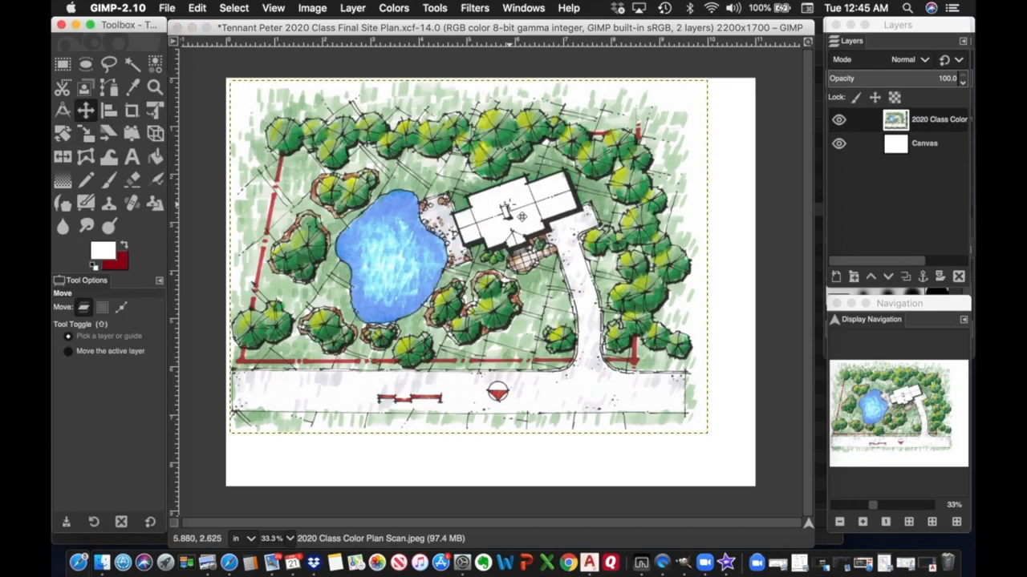
{"action": "mouse_move", "coordinate": [520, 215]}
{"action": "left_mouse_down"}
{"action": "mouse_move", "coordinate": [516, 208]}
{"action": "mouse_move", "coordinate": [533, 212]}
{"action": "left_mouse_up"}
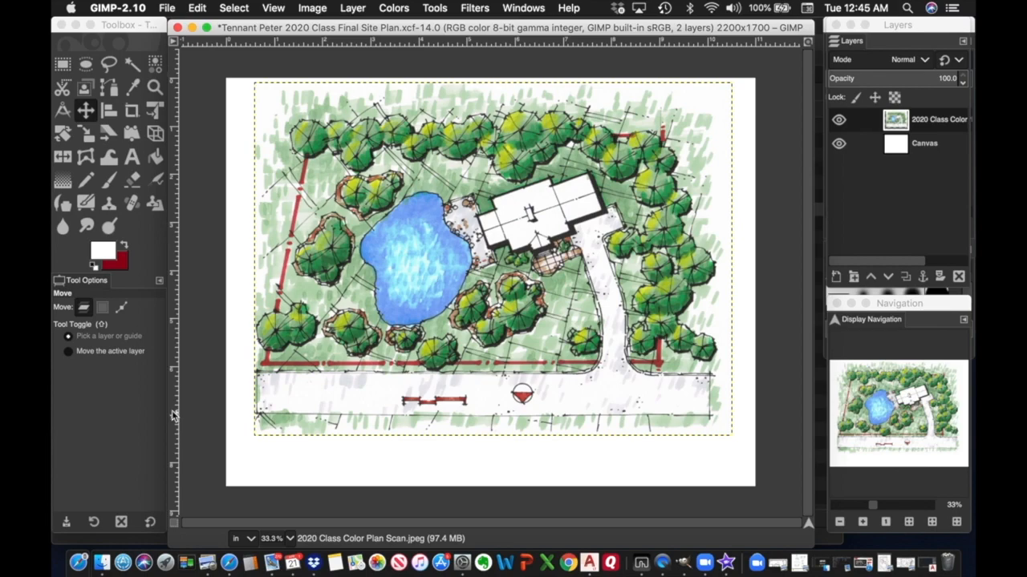
Select the Text tool and set the text colour to black.
{"action": "left_click", "coordinate": [133, 158]}
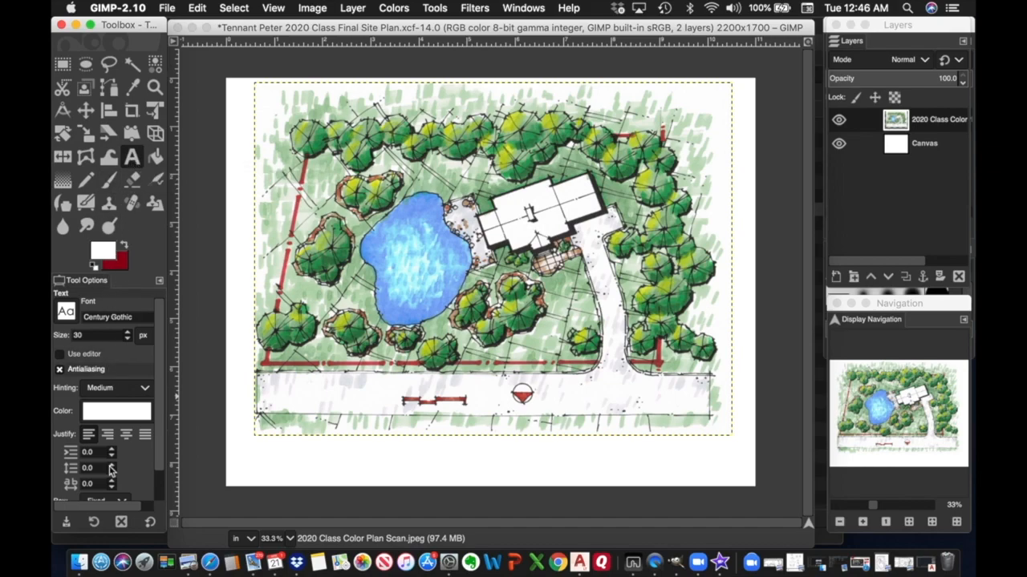
{"action": "left_click", "coordinate": [115, 412]}
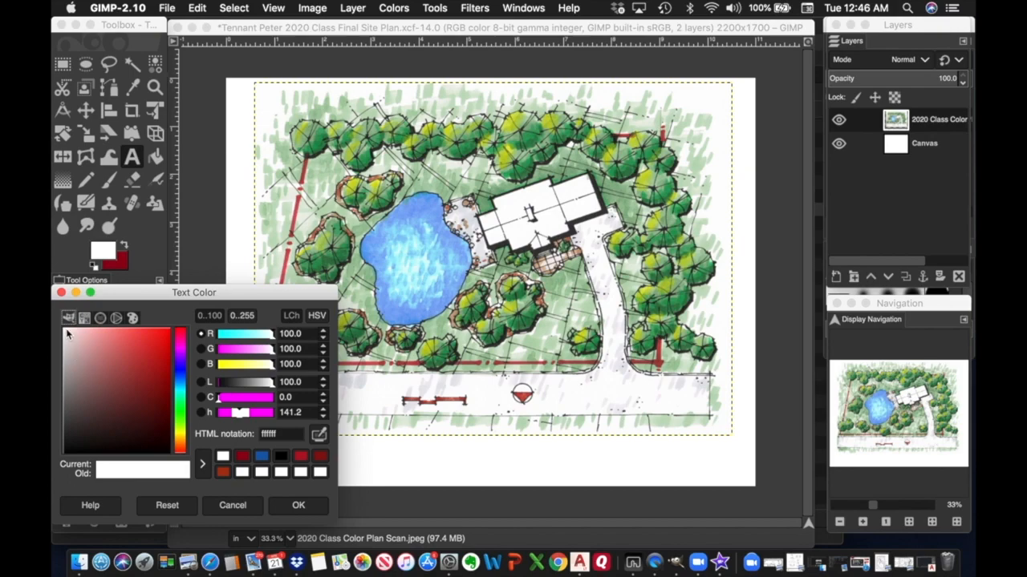
{"action": "left_click_drag", "start_coordinate": [66, 333], "coordinate": [173, 461]}
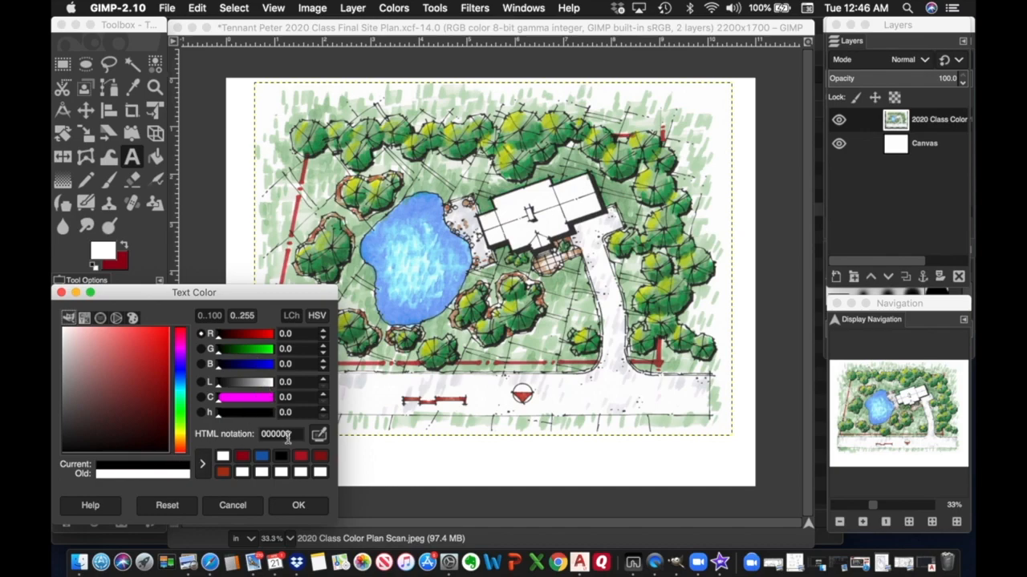
{"action": "left_click", "coordinate": [301, 512]}
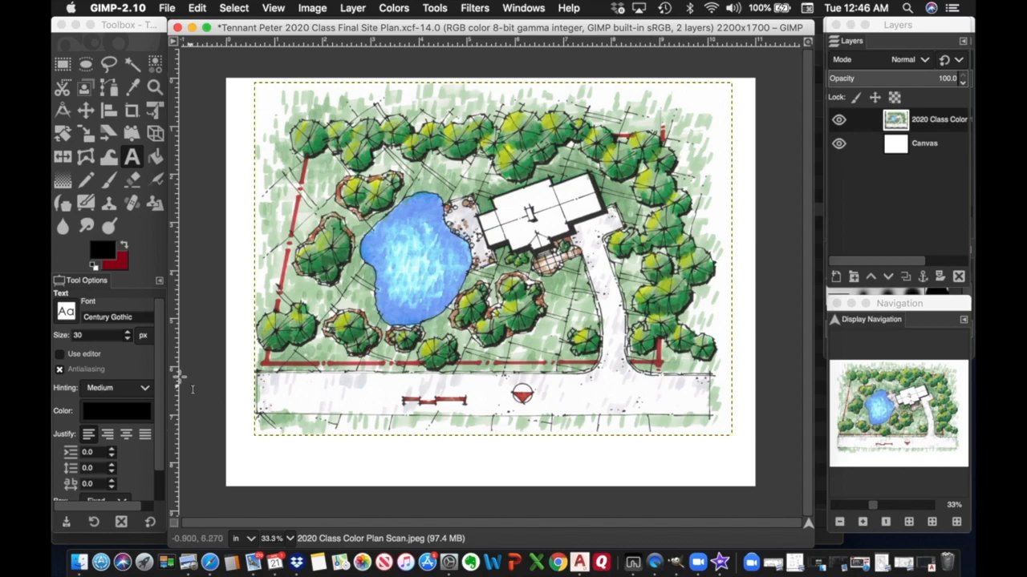
Keep Century Gothic at size 40 and draw a text box across the bottom white band.
{"action": "left_click", "coordinate": [65, 313]}
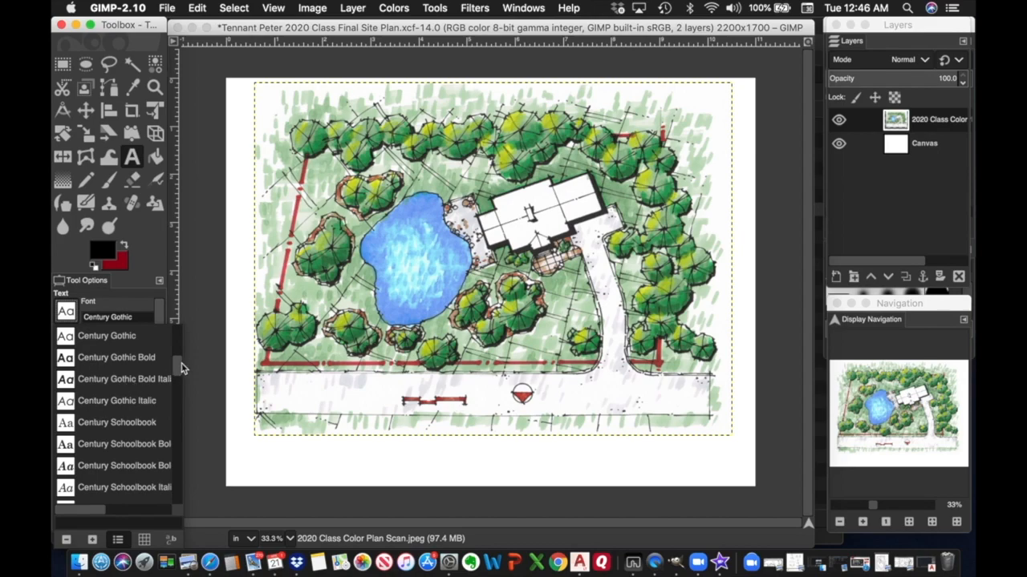
{"action": "left_click_drag", "start_coordinate": [178, 375], "coordinate": [171, 433]}
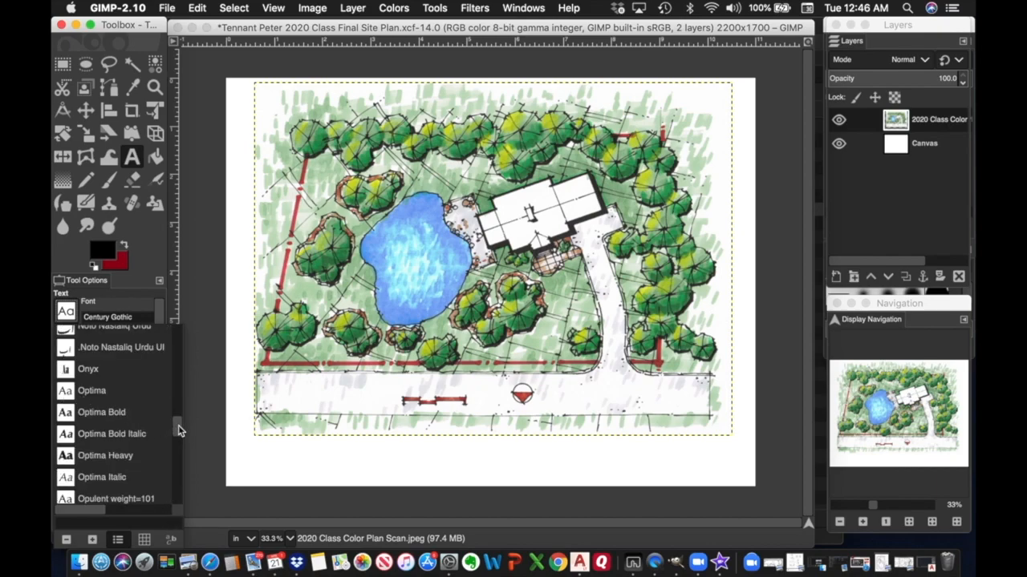
{"action": "left_click_drag", "start_coordinate": [178, 431], "coordinate": [179, 333]}
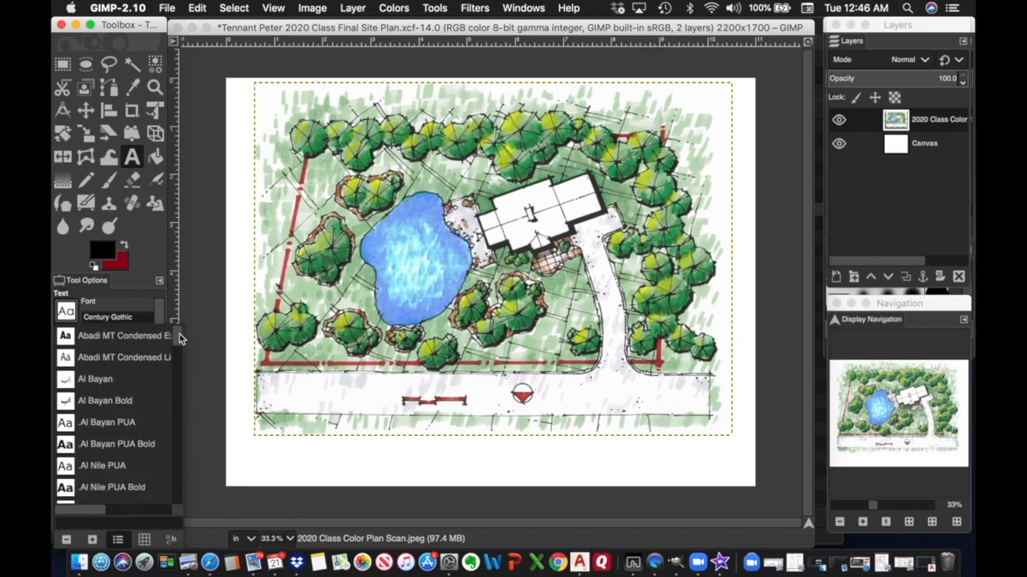
{"action": "left_click", "coordinate": [121, 316]}
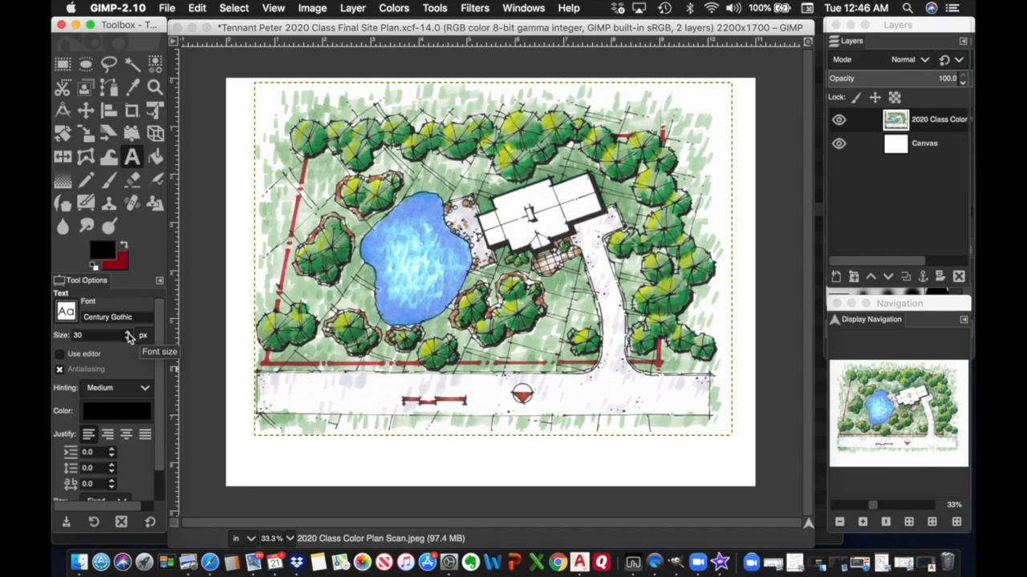
{"action": "left_click", "coordinate": [129, 333]}
{"action": "left_click", "coordinate": [257, 443]}
{"action": "left_click_drag", "start_coordinate": [258, 443], "coordinate": [731, 478]}
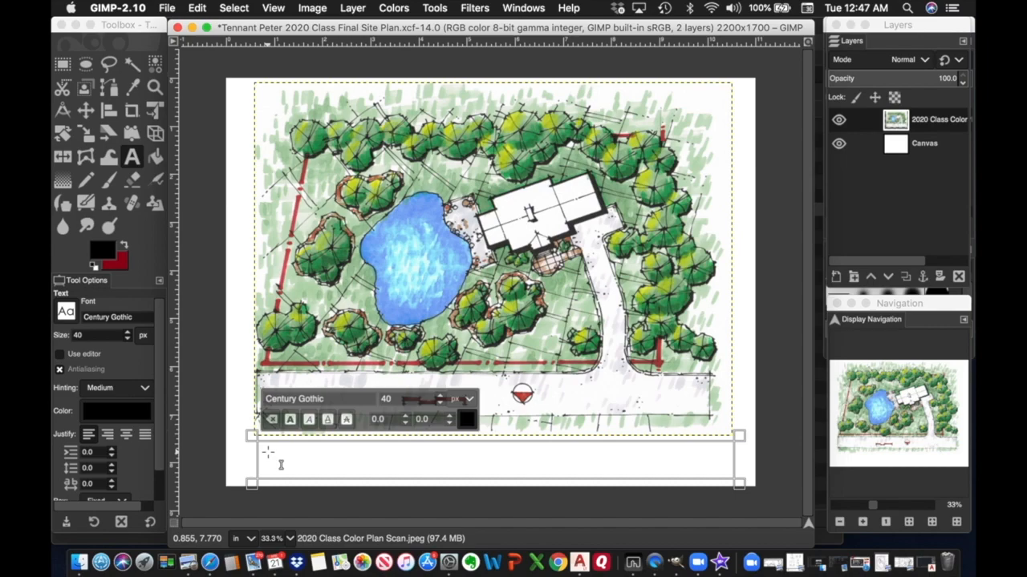
Type 'LAND112 Final Project 2020', then insert a 'SITE PLAN' line above it.
{"action": "type", "text": "LAND112"}
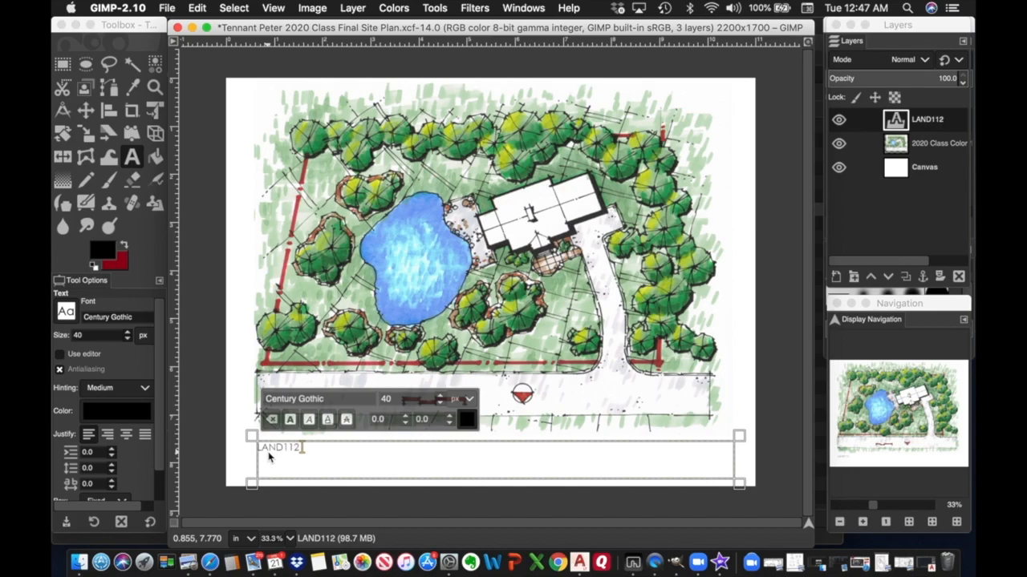
{"action": "type", "text": " Final Project"}
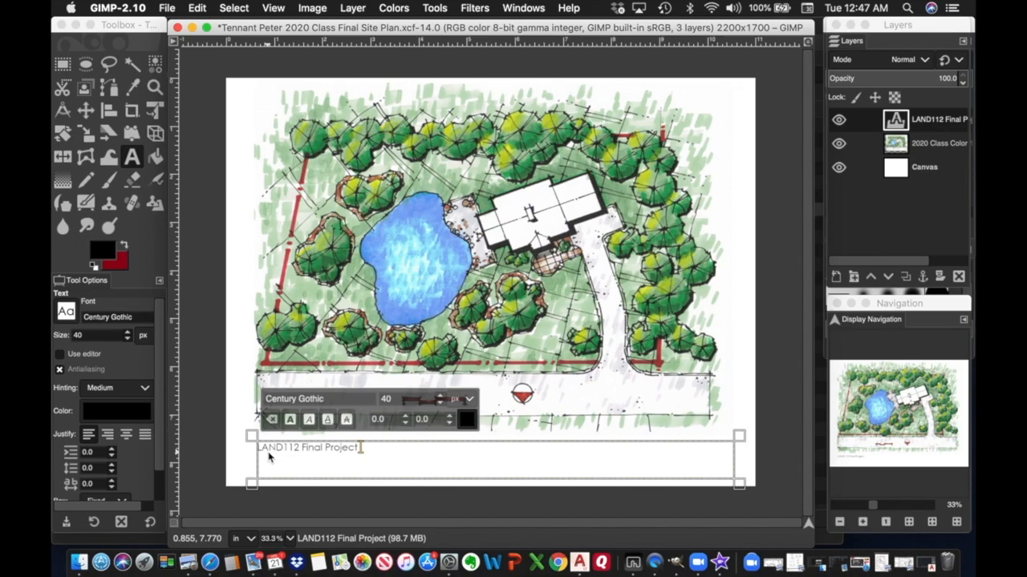
{"action": "type", "text": " 2020"}
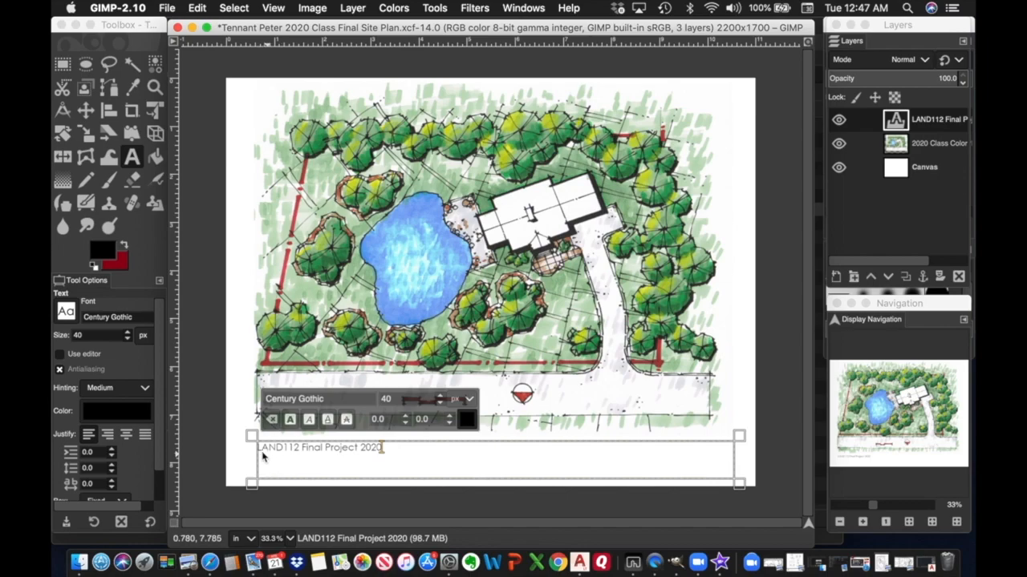
{"action": "left_click", "coordinate": [265, 454]}
{"action": "type", "text": "SITE"}
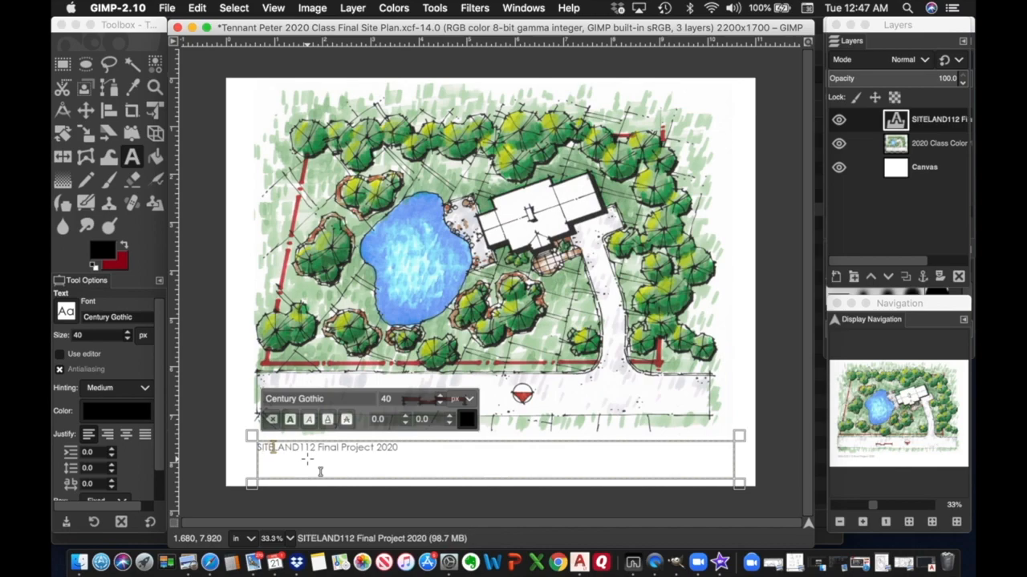
{"action": "type", "text": " PLA"}
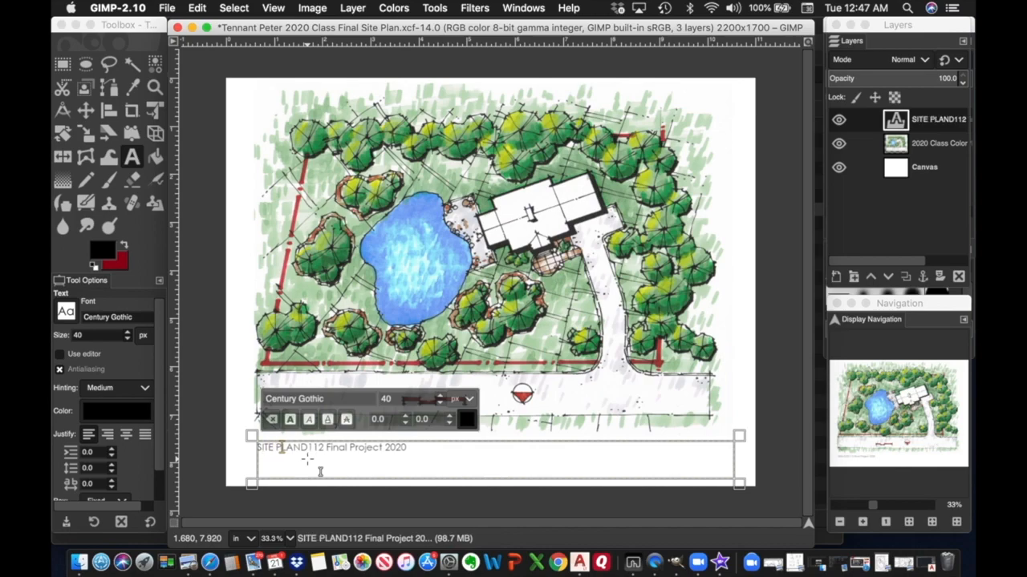
{"action": "key", "text": "Return"}
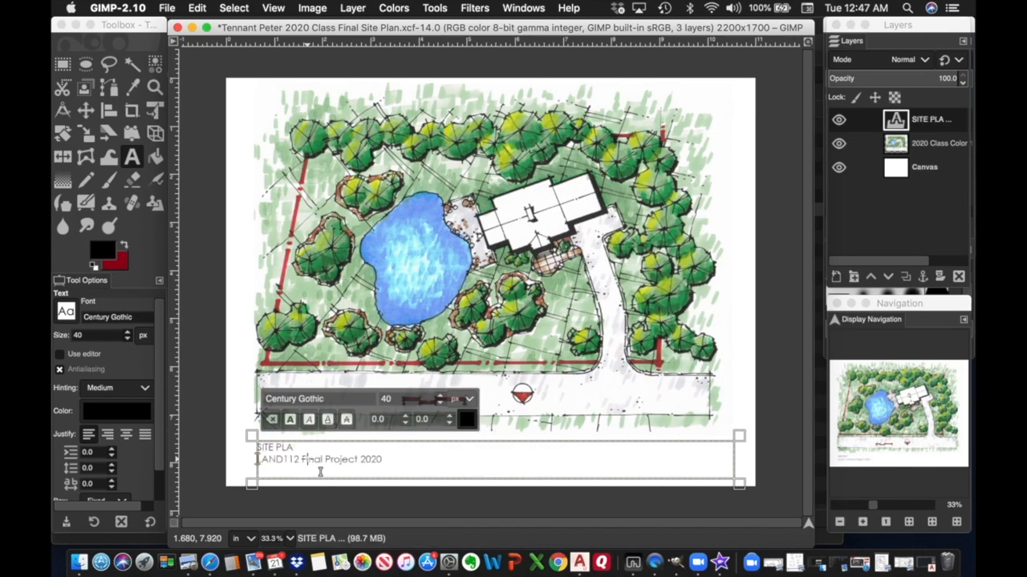
{"action": "key", "text": "BackSpace"}
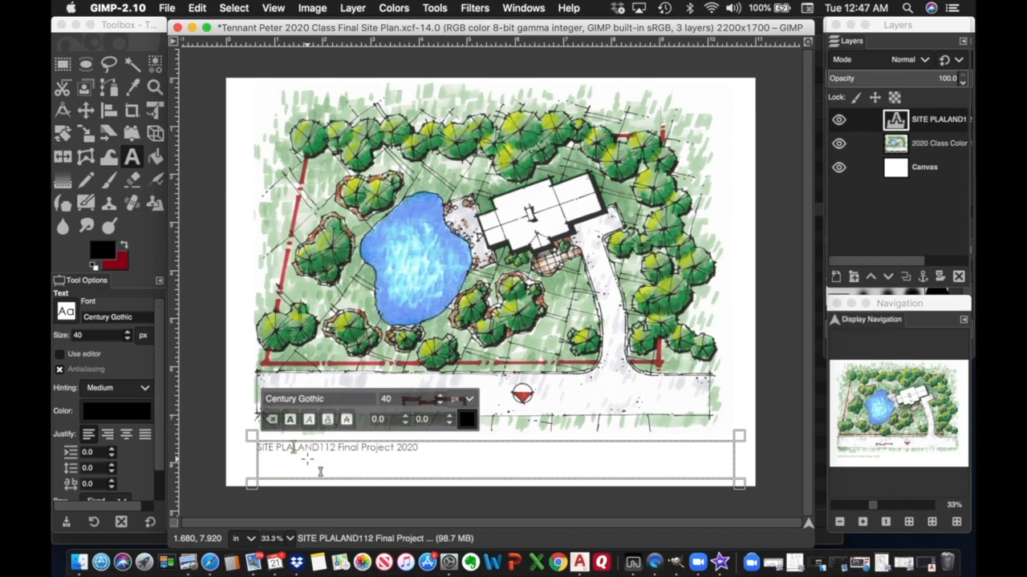
{"action": "type", "text": "N"}
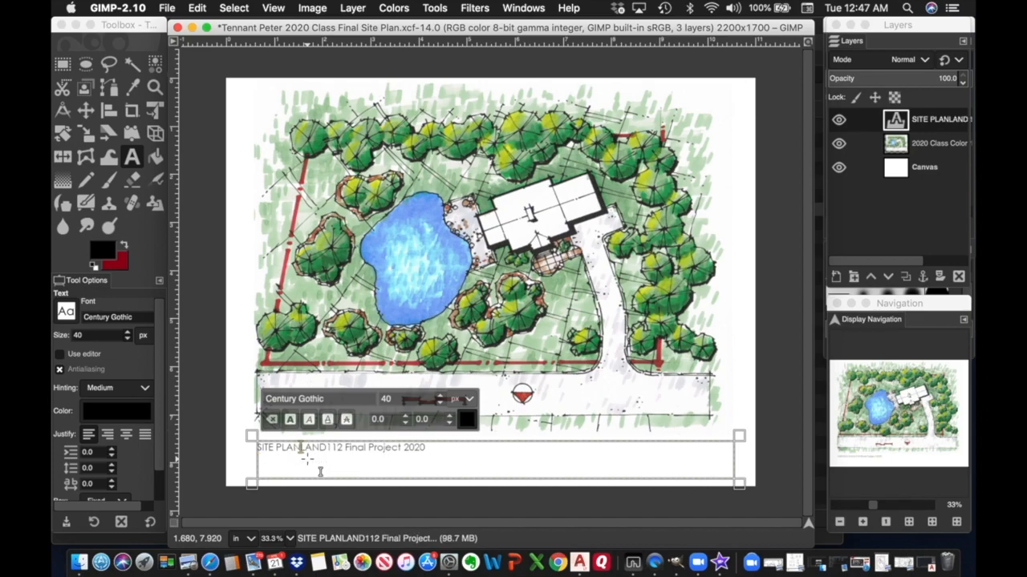
{"action": "key", "text": "Return"}
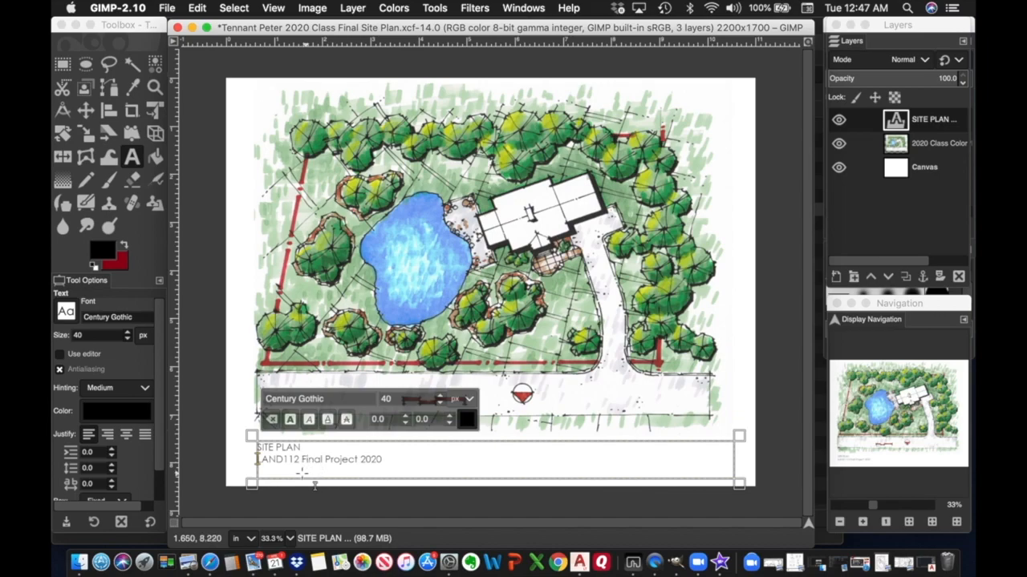
{"action": "left_click", "coordinate": [382, 462]}
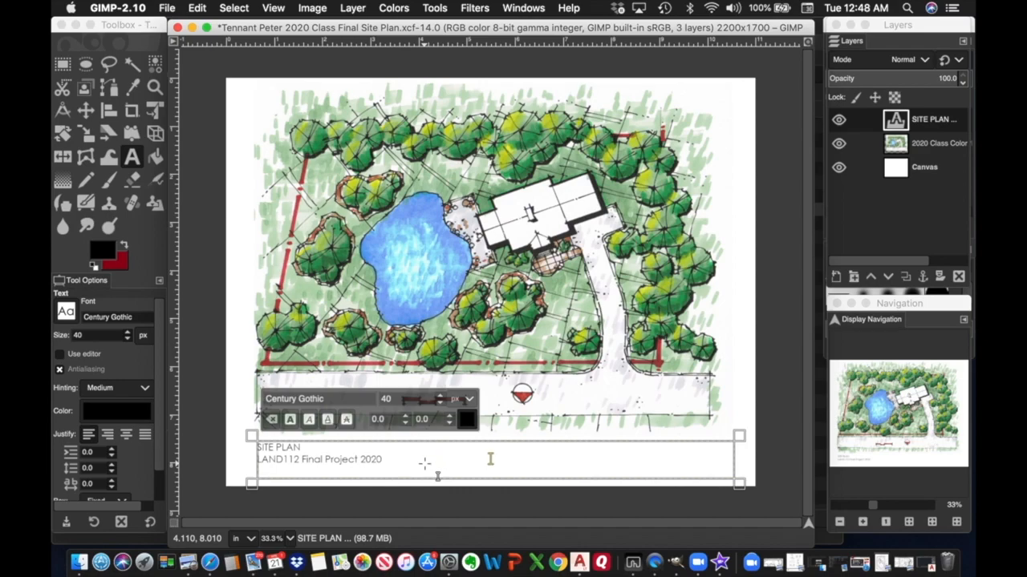
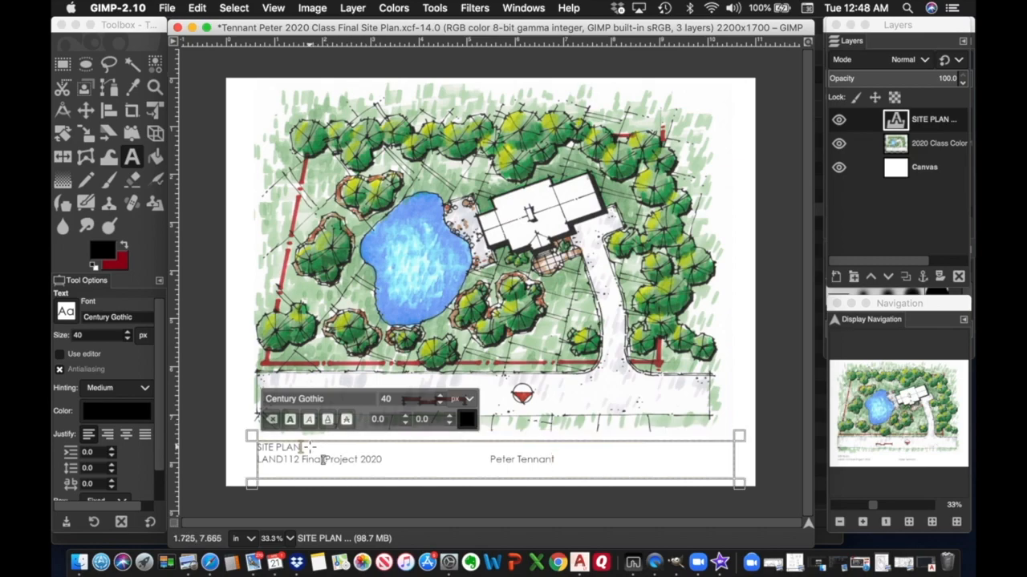
Type the author's full name in title case after the course line.
{"action": "left_click_drag", "start_coordinate": [257, 447], "coordinate": [303, 447]}
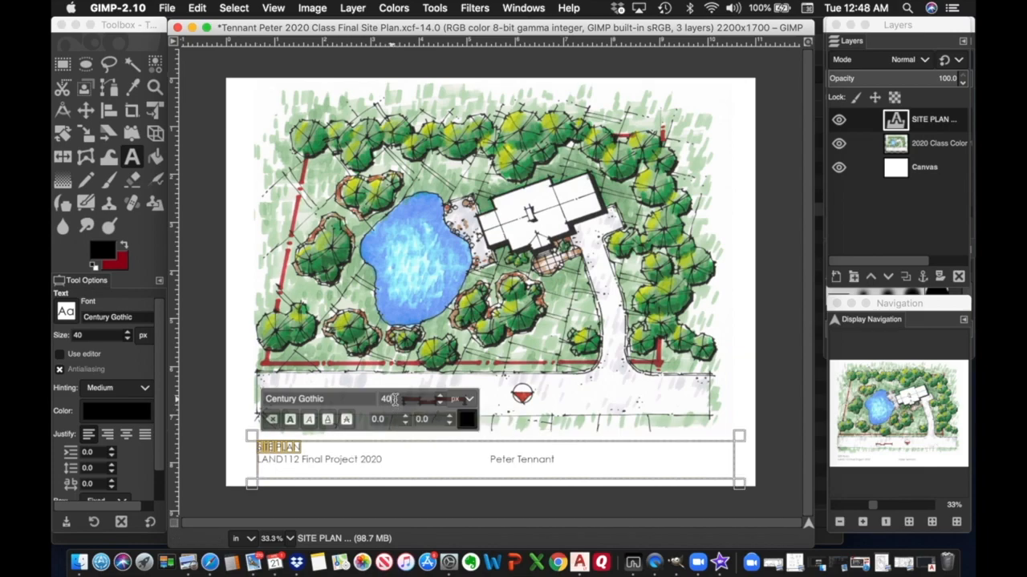
Set the SITE PLAN title's font size to 60.
{"action": "left_click_drag", "start_coordinate": [394, 400], "coordinate": [383, 399]}
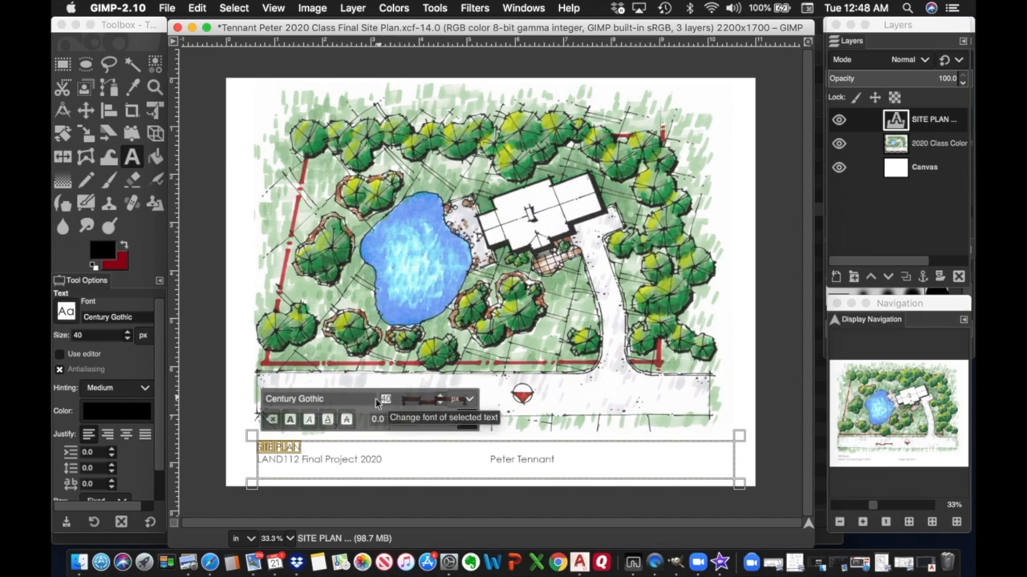
{"action": "type", "text": "8"}
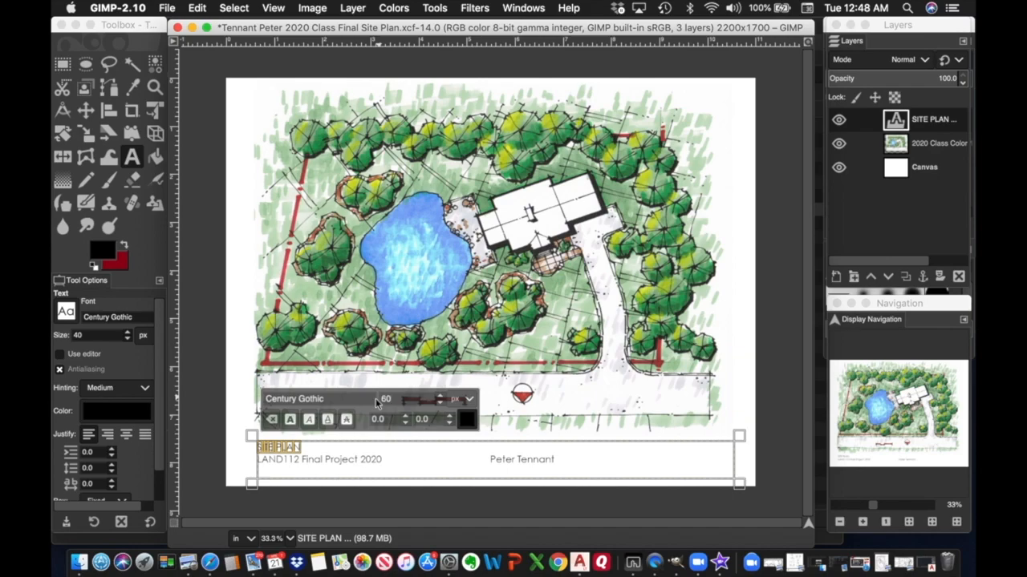
{"action": "key", "text": "Return"}
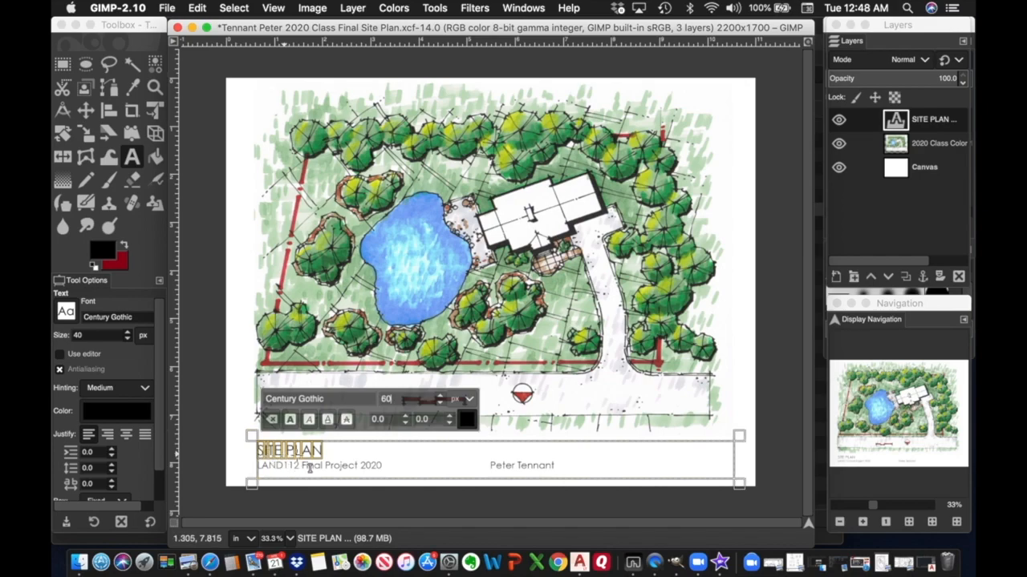
Adjust the spaces before SITE PLAN and the author's name to position them.
{"action": "left_click", "coordinate": [259, 451]}
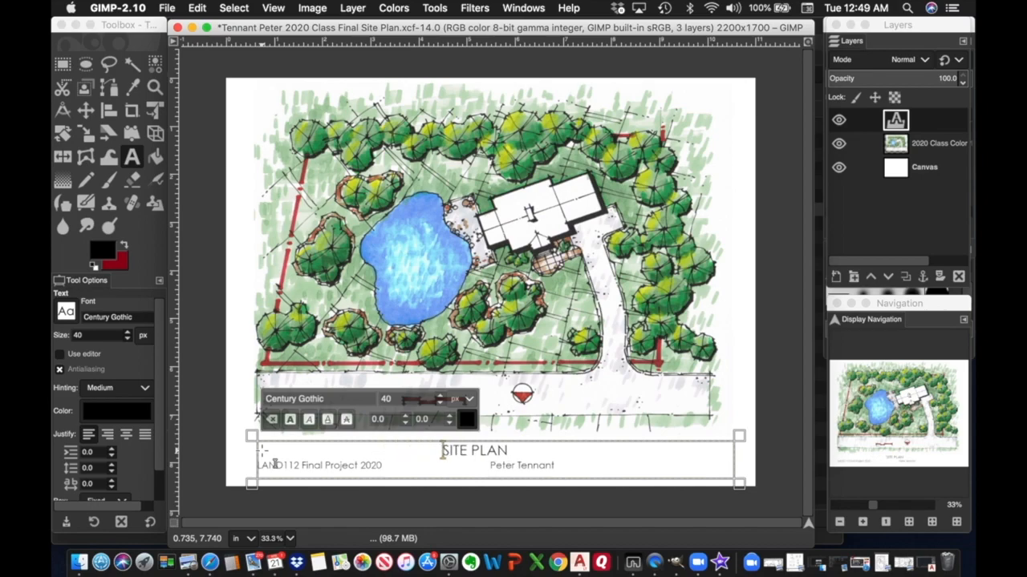
{"action": "key", "text": "BackSpace"}
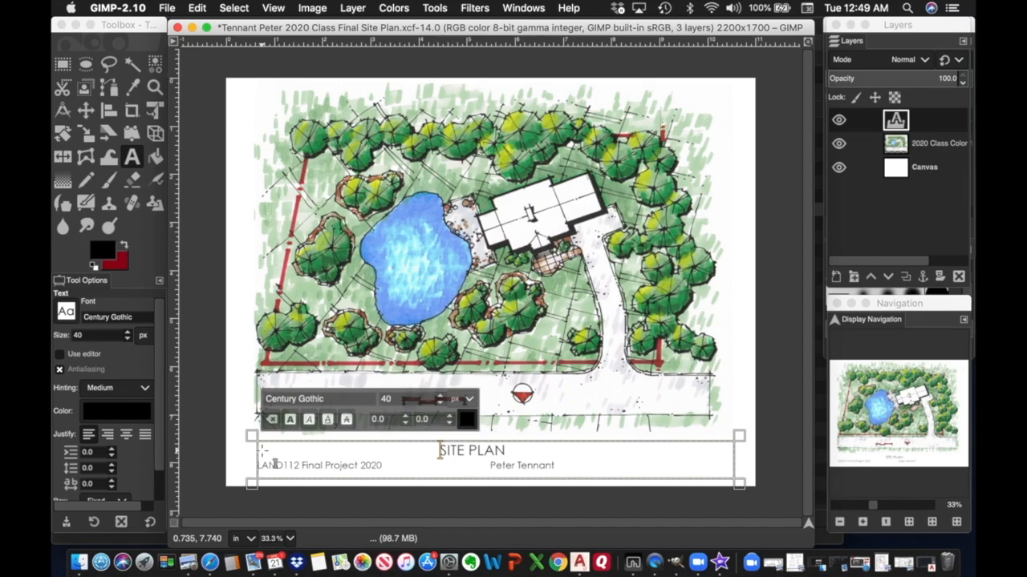
{"action": "left_click", "coordinate": [485, 465]}
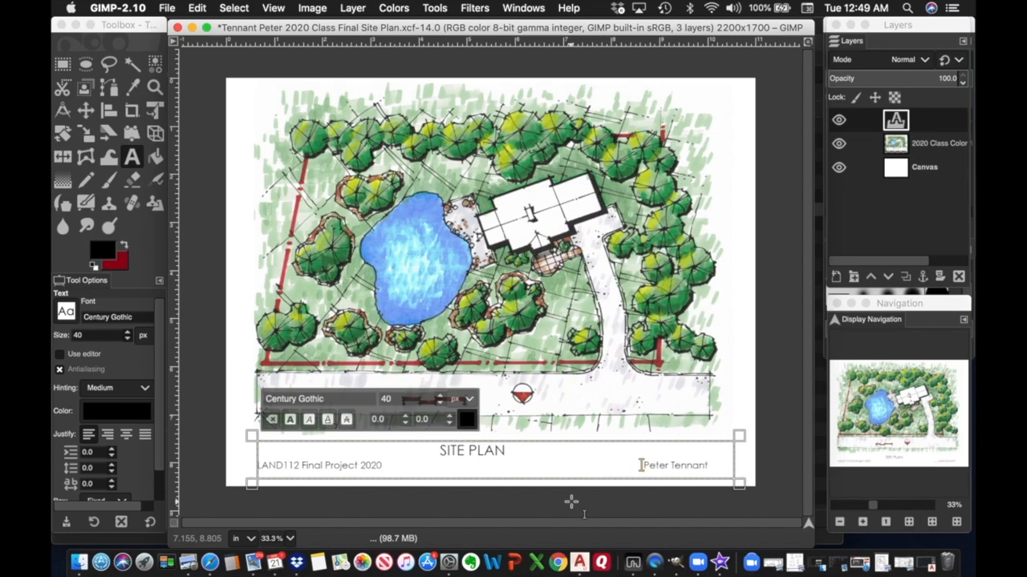
Add a new layer named 'Title Stripe' above the 2020 Class Color layer.
{"action": "left_click", "coordinate": [930, 150]}
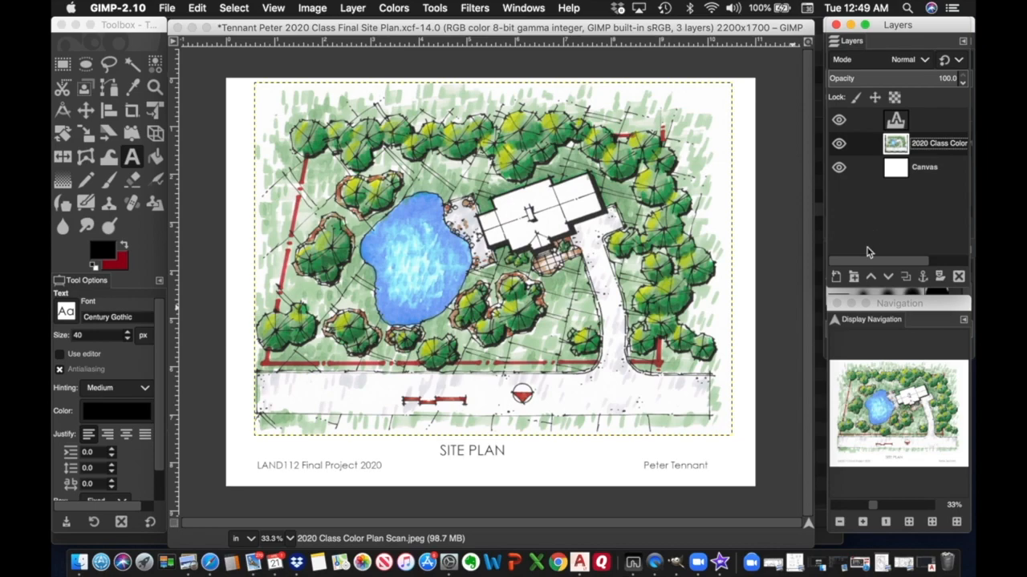
{"action": "left_click", "coordinate": [837, 279]}
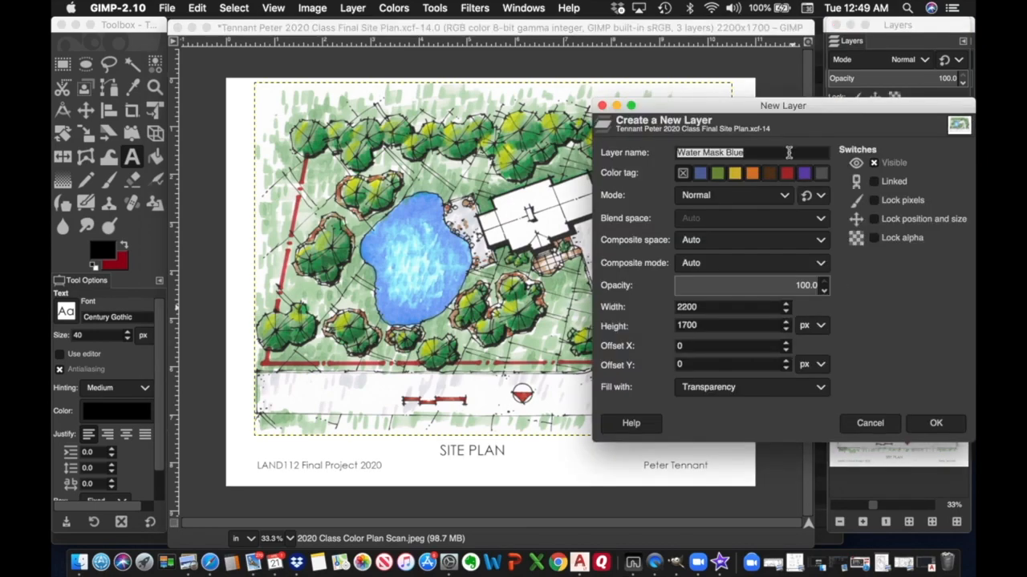
{"action": "type", "text": "Title Stripe"}
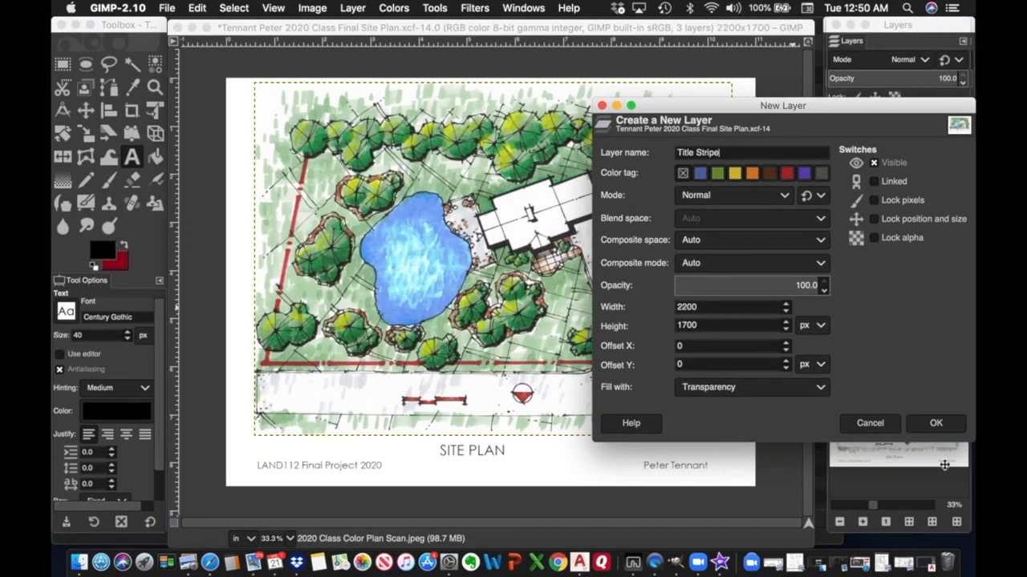
{"action": "left_click", "coordinate": [935, 423]}
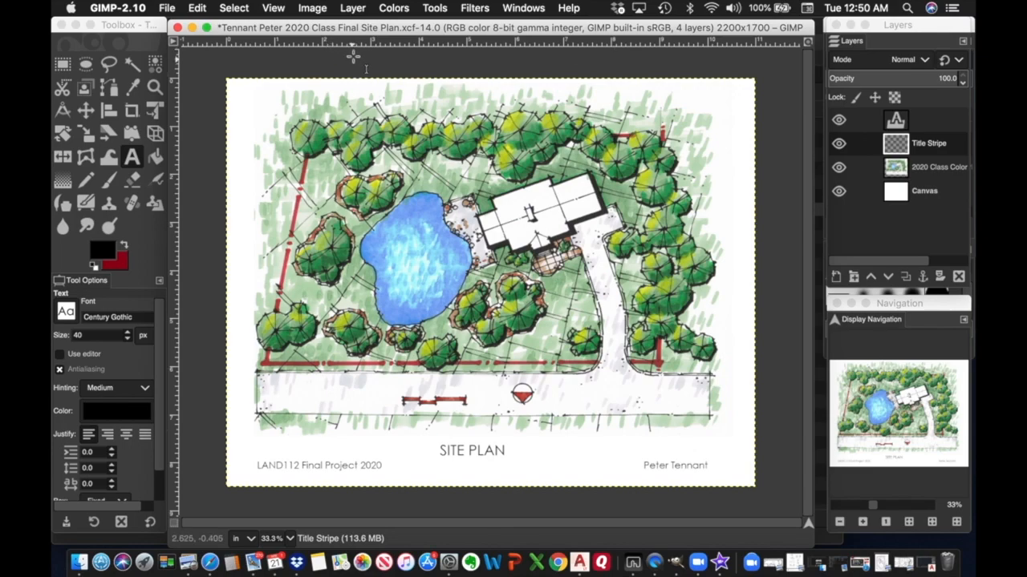
Place a horizontal guide along the course text line and make red the active colour.
{"action": "left_click_drag", "start_coordinate": [355, 44], "coordinate": [349, 464]}
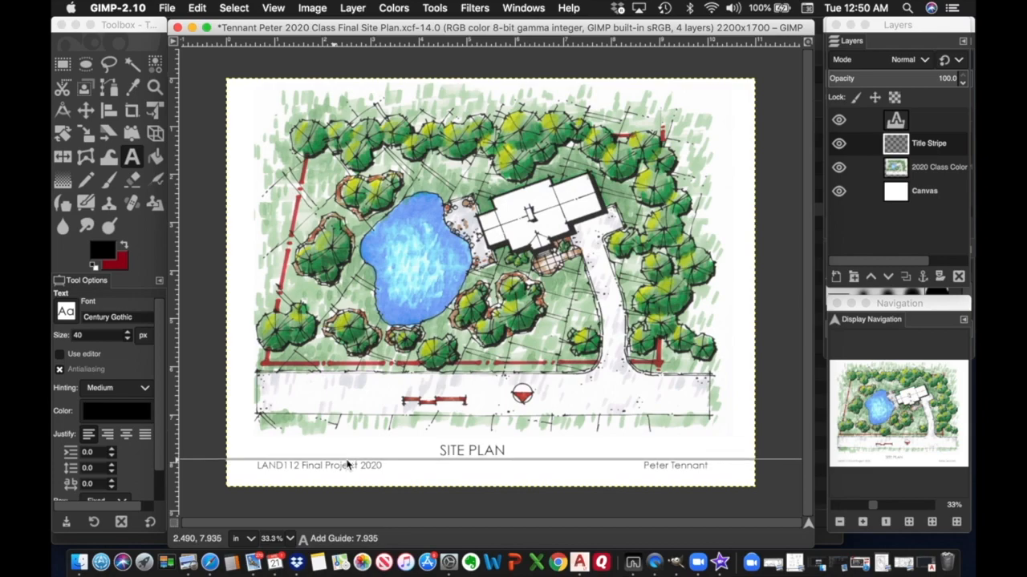
{"action": "left_click_drag", "start_coordinate": [349, 465], "coordinate": [348, 465]}
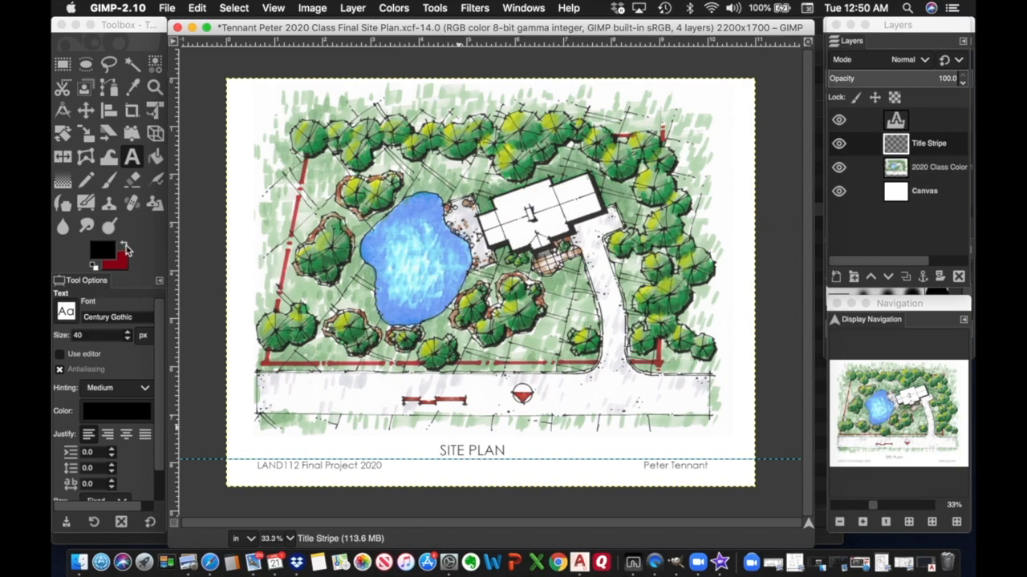
{"action": "left_click", "coordinate": [124, 247]}
{"action": "left_click", "coordinate": [125, 247]}
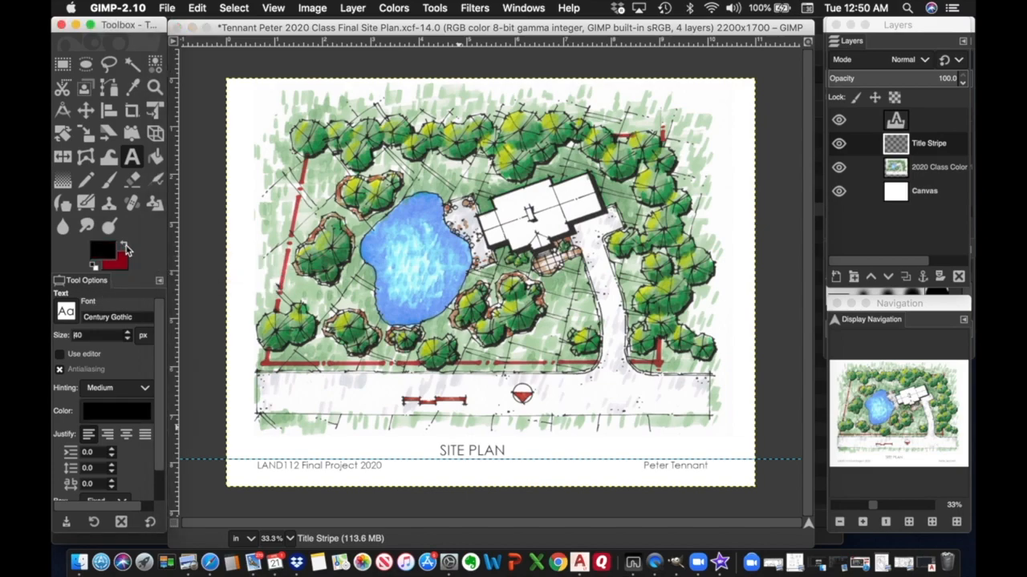
{"action": "left_click", "coordinate": [125, 245]}
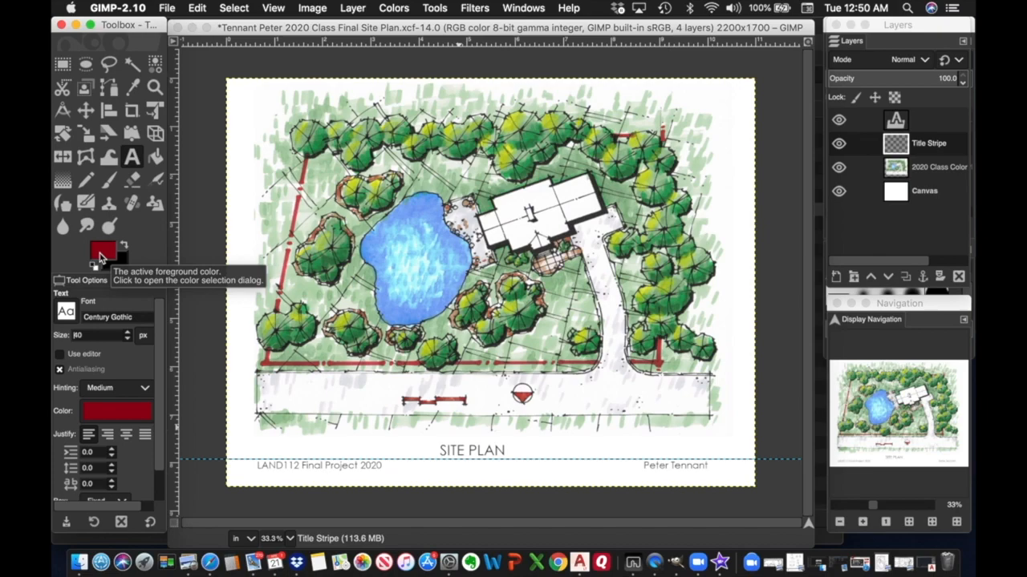
Set the foreground colour to a deep red, hex 9d0e1d.
{"action": "left_click", "coordinate": [99, 255]}
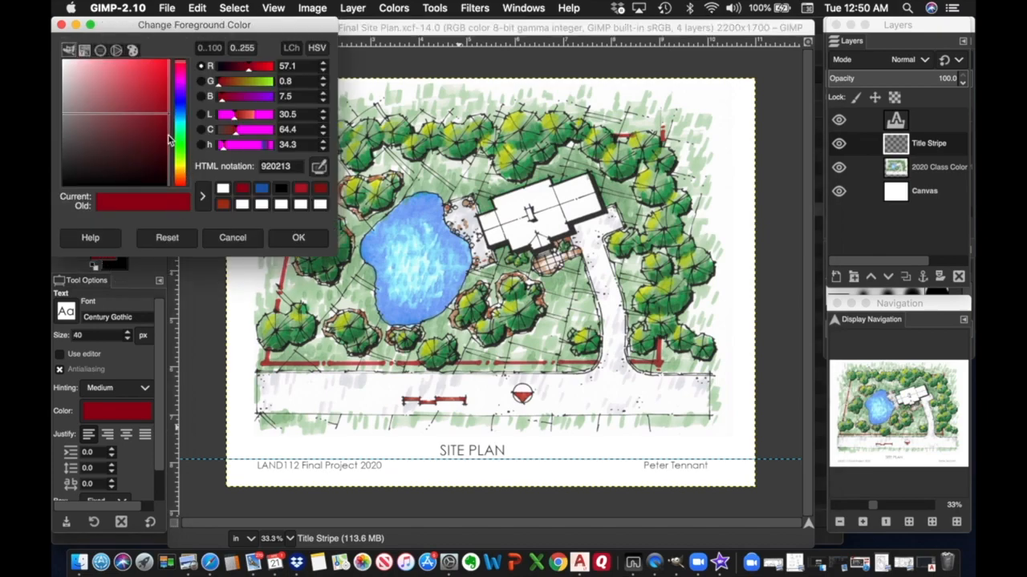
{"action": "mouse_move", "coordinate": [170, 119]}
{"action": "left_mouse_down"}
{"action": "mouse_move", "coordinate": [133, 105]}
{"action": "mouse_move", "coordinate": [98, 71]}
{"action": "mouse_move", "coordinate": [95, 103]}
{"action": "mouse_move", "coordinate": [169, 104]}
{"action": "left_mouse_up"}
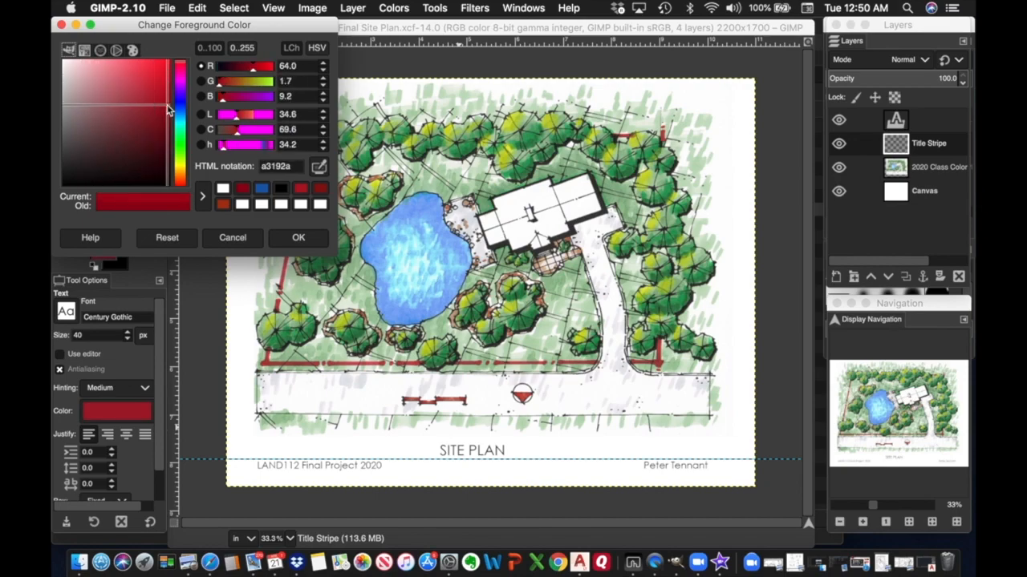
{"action": "left_click", "coordinate": [181, 111]}
{"action": "mouse_move", "coordinate": [165, 84]}
{"action": "left_mouse_down"}
{"action": "mouse_move", "coordinate": [147, 86]}
{"action": "mouse_move", "coordinate": [170, 101]}
{"action": "left_mouse_up"}
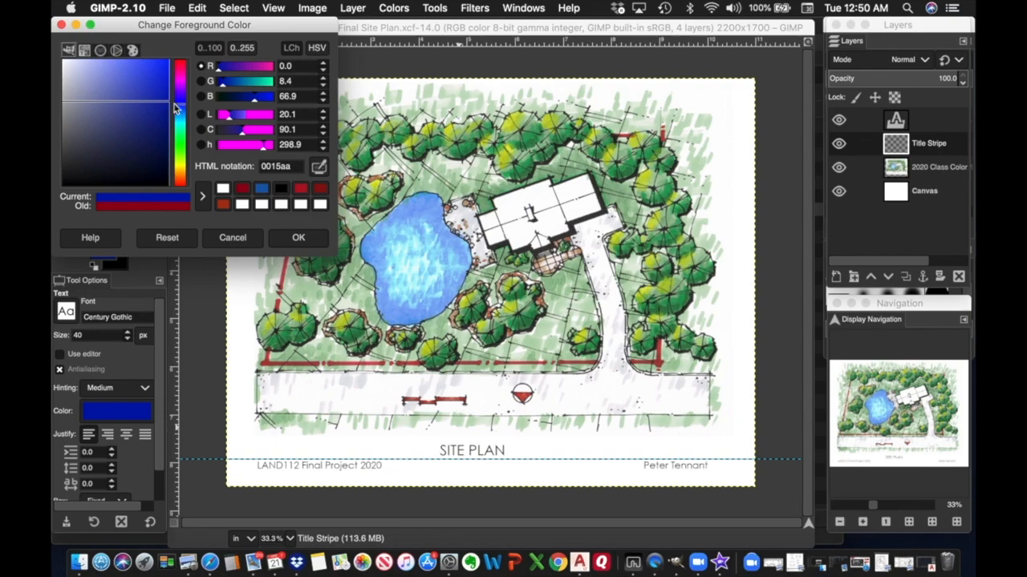
{"action": "left_click", "coordinate": [181, 66]}
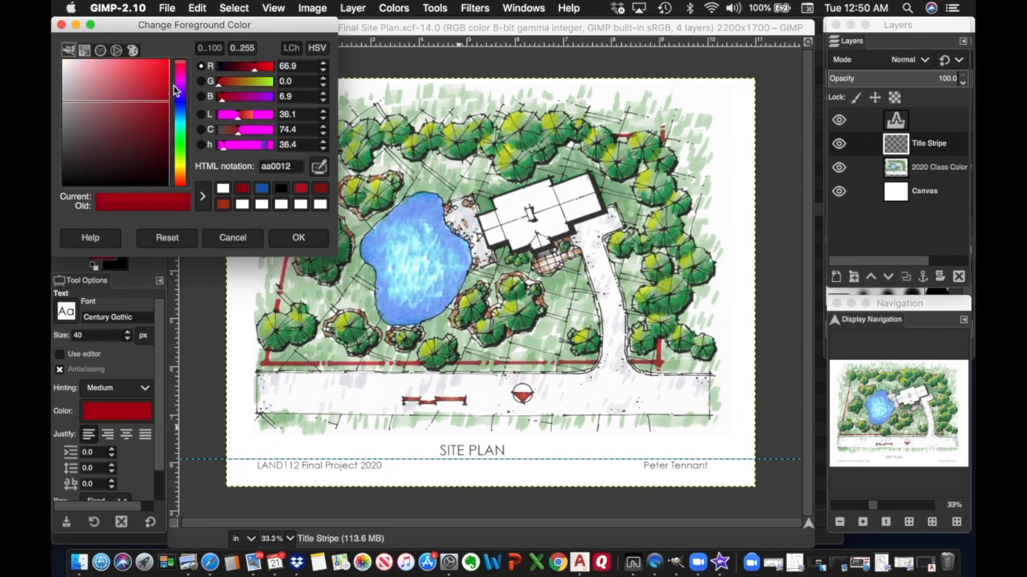
{"action": "mouse_move", "coordinate": [169, 106]}
{"action": "left_mouse_down"}
{"action": "mouse_move", "coordinate": [167, 120]}
{"action": "mouse_move", "coordinate": [143, 122]}
{"action": "mouse_move", "coordinate": [162, 113]}
{"action": "left_mouse_up"}
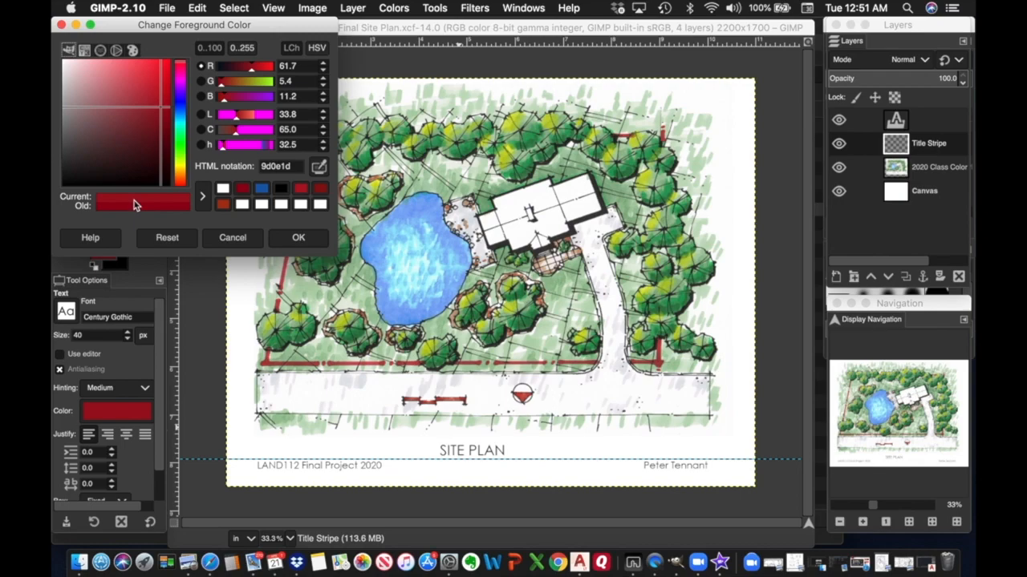
{"action": "left_click", "coordinate": [298, 237]}
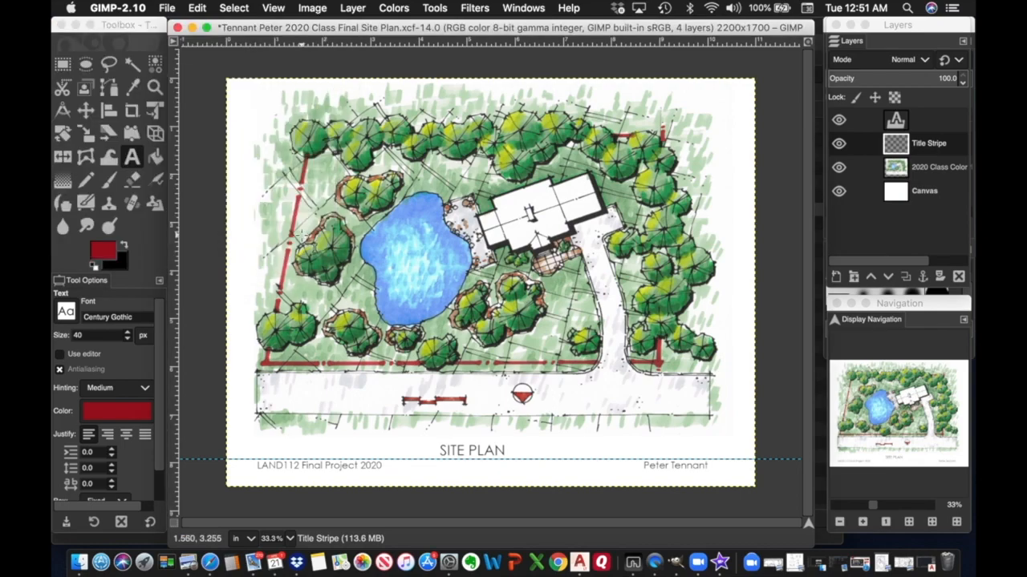
Draw a red pencil line beneath the course text along the guide.
{"action": "left_click", "coordinate": [90, 184]}
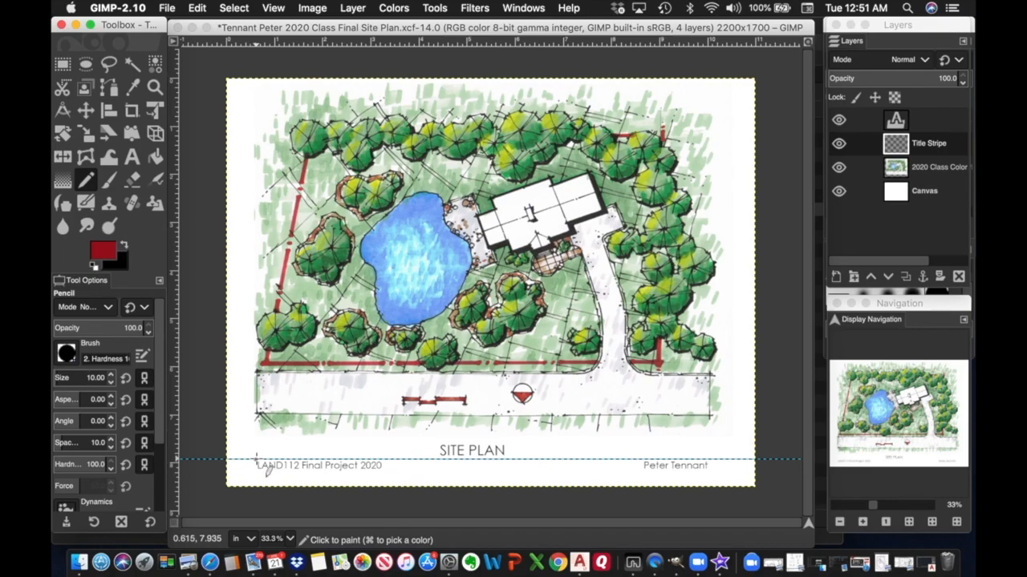
{"action": "left_click", "coordinate": [257, 463]}
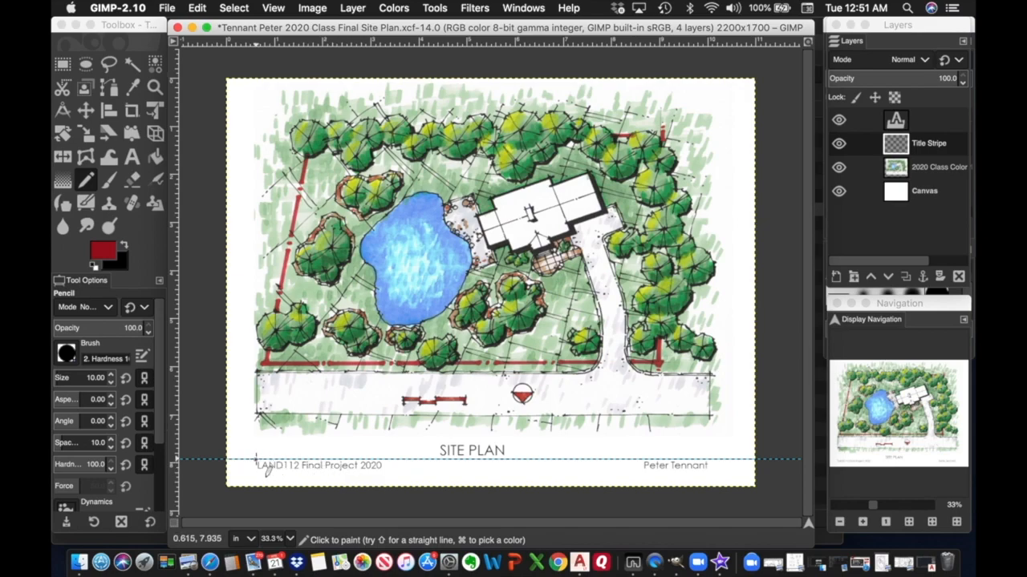
{"action": "mouse_move", "coordinate": [257, 460]}
{"action": "left_mouse_down"}
{"action": "mouse_move", "coordinate": [307, 456]}
{"action": "mouse_move", "coordinate": [372, 479]}
{"action": "mouse_move", "coordinate": [423, 466]}
{"action": "left_mouse_up"}
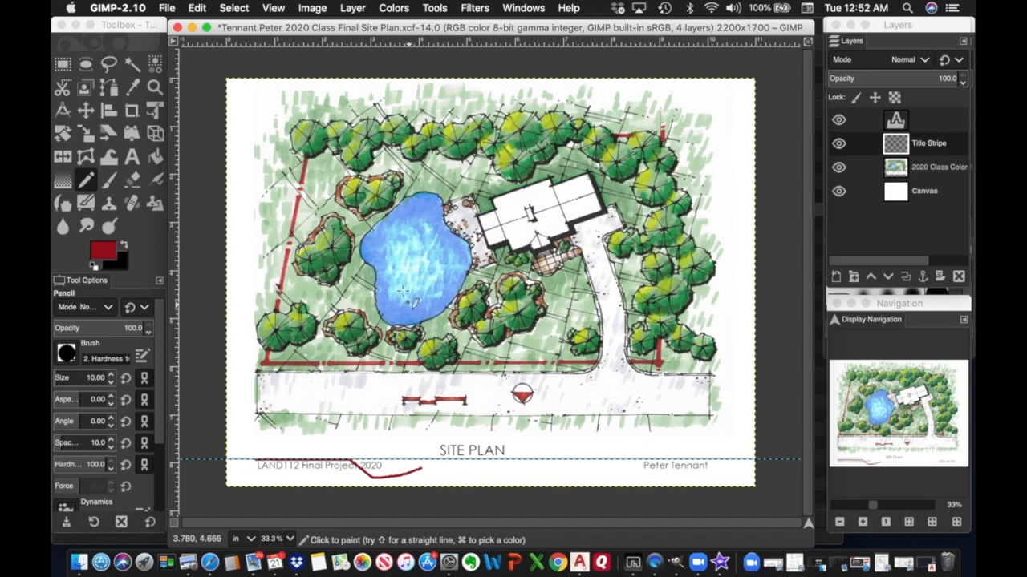
Undo the two stray red pencil strokes with Edit > Undo.
{"action": "left_click", "coordinate": [200, 9]}
{"action": "left_click", "coordinate": [210, 26]}
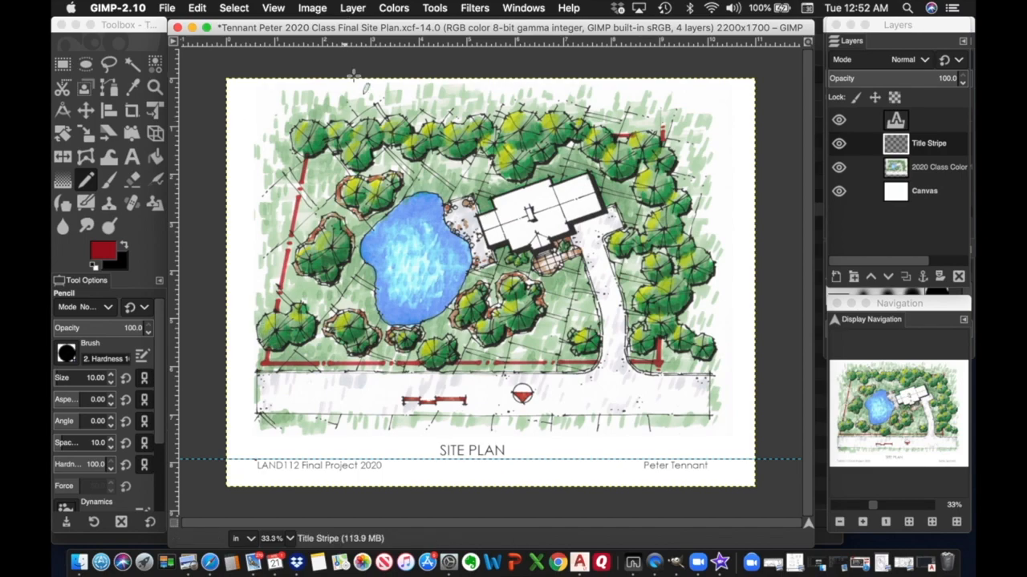
{"action": "left_click", "coordinate": [196, 8]}
{"action": "left_click", "coordinate": [207, 26]}
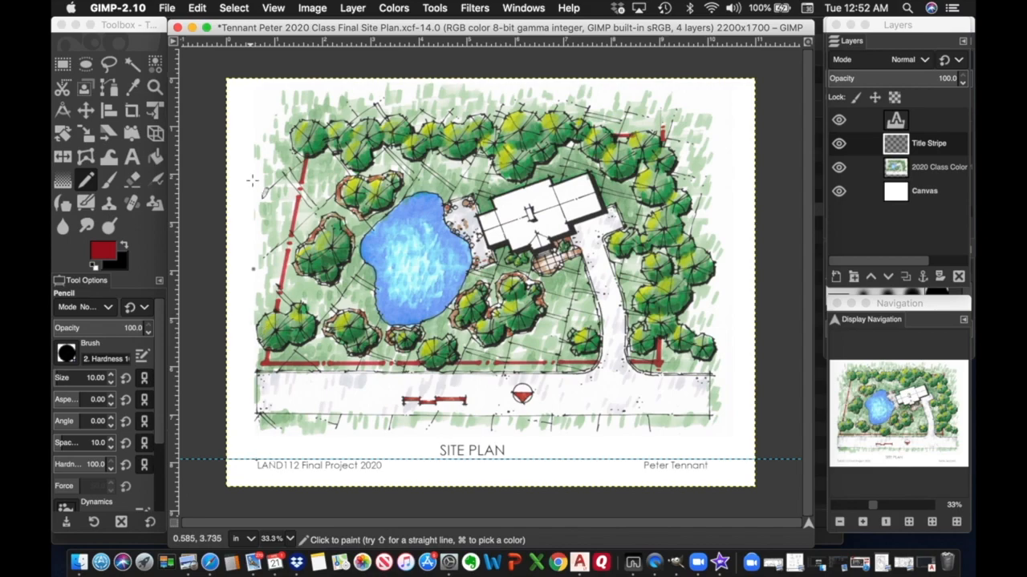
Undo two more pencil strokes to clear the title area.
{"action": "left_click", "coordinate": [197, 8]}
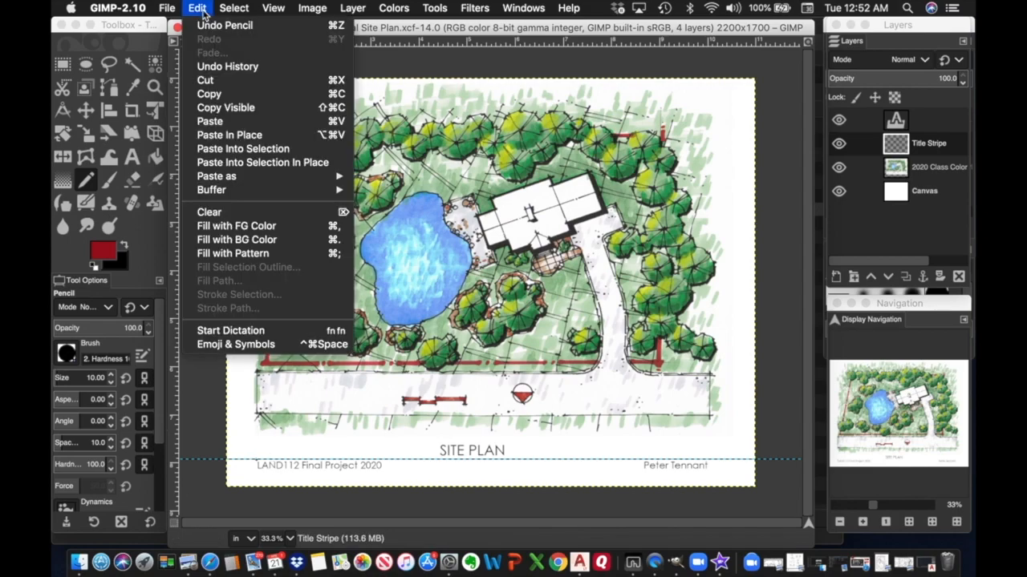
{"action": "left_click", "coordinate": [222, 25]}
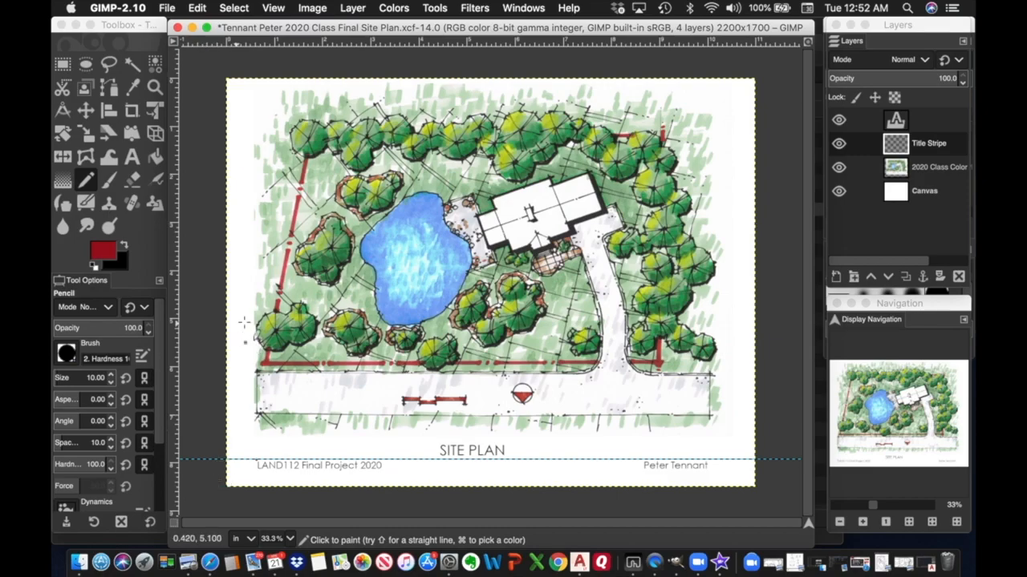
{"action": "left_click", "coordinate": [197, 8]}
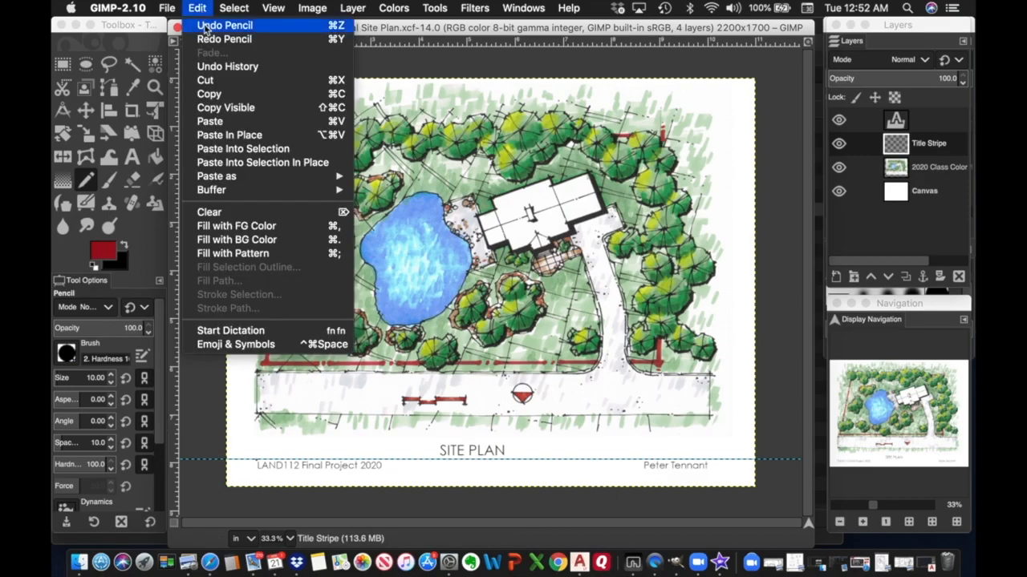
{"action": "left_click", "coordinate": [220, 23]}
Set the pencil size to 5 and draw a thin red stripe along the guide.
{"action": "mouse_move", "coordinate": [52, 576]}
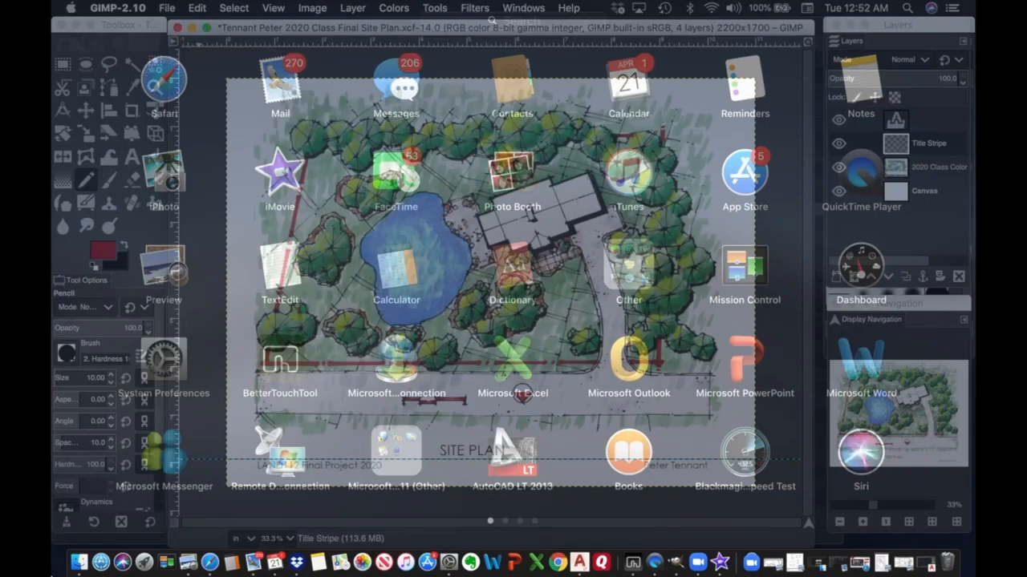
{"action": "left_click", "coordinate": [53, 542]}
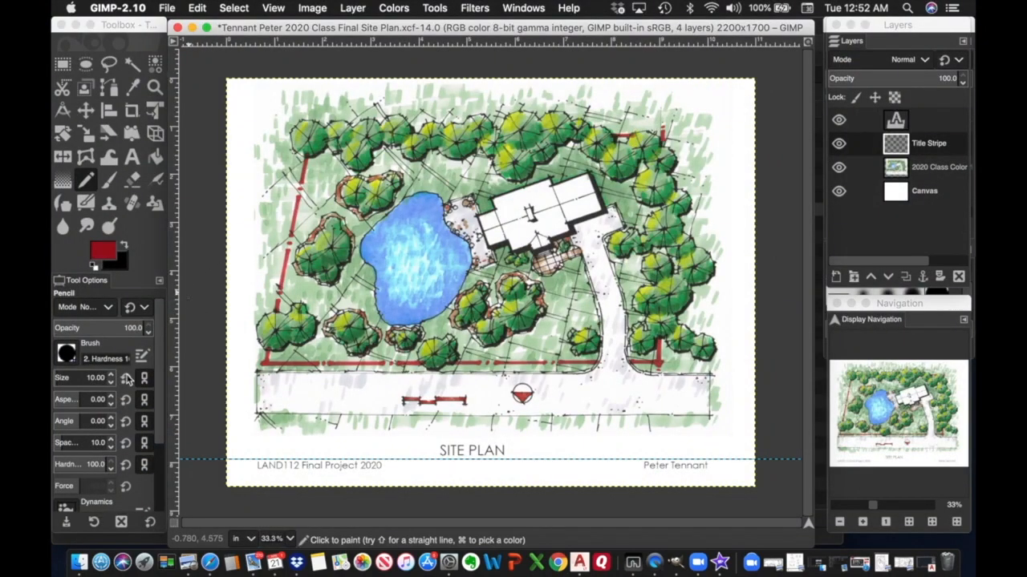
{"action": "left_click", "coordinate": [109, 388]}
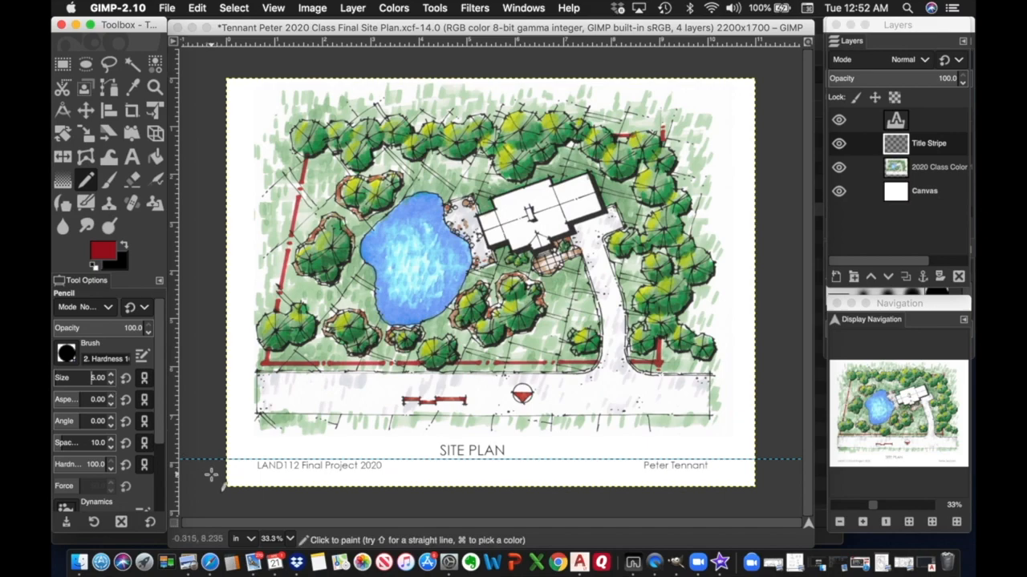
{"action": "left_click", "coordinate": [257, 462]}
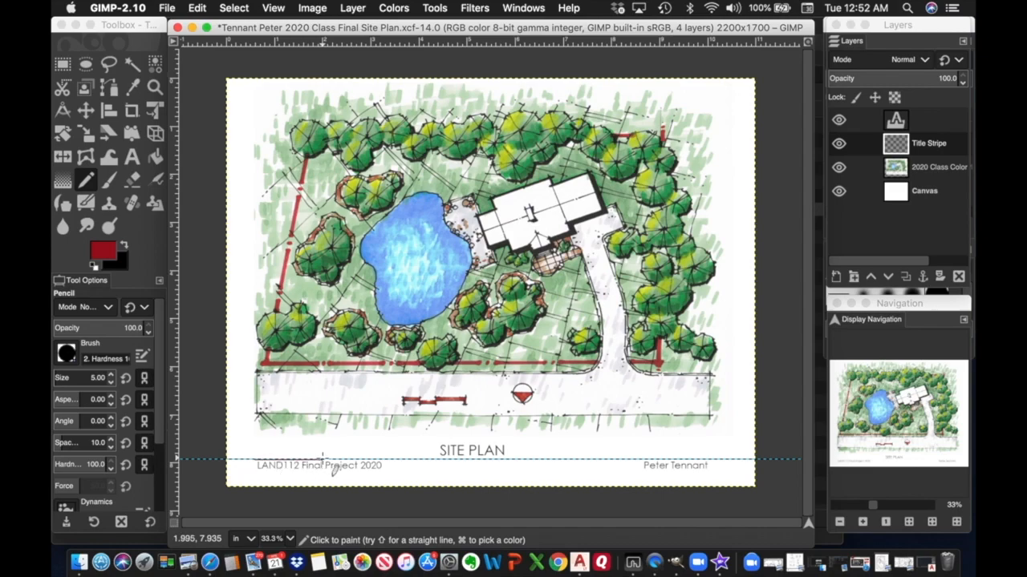
{"action": "left_click_drag", "start_coordinate": [378, 456], "coordinate": [712, 459]}
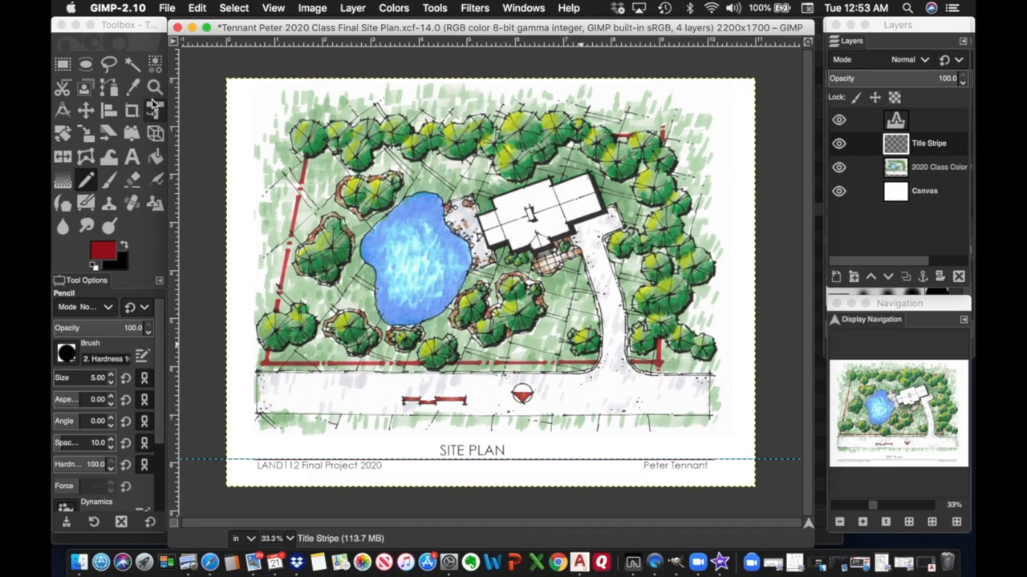
Move the guide up and raise the SITE PLAN text layer slightly.
{"action": "left_click", "coordinate": [86, 110]}
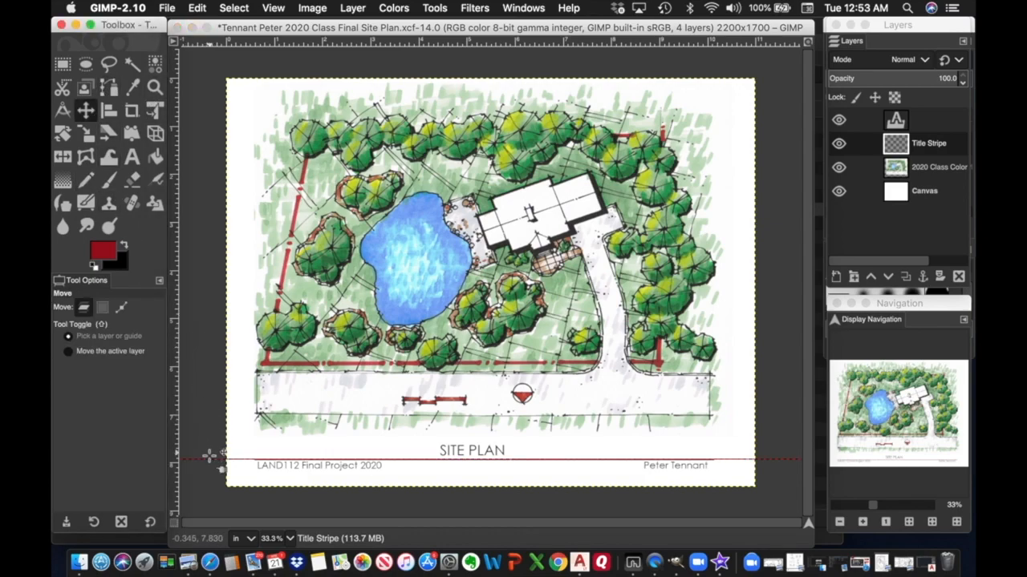
{"action": "left_click_drag", "start_coordinate": [209, 455], "coordinate": [244, 45]}
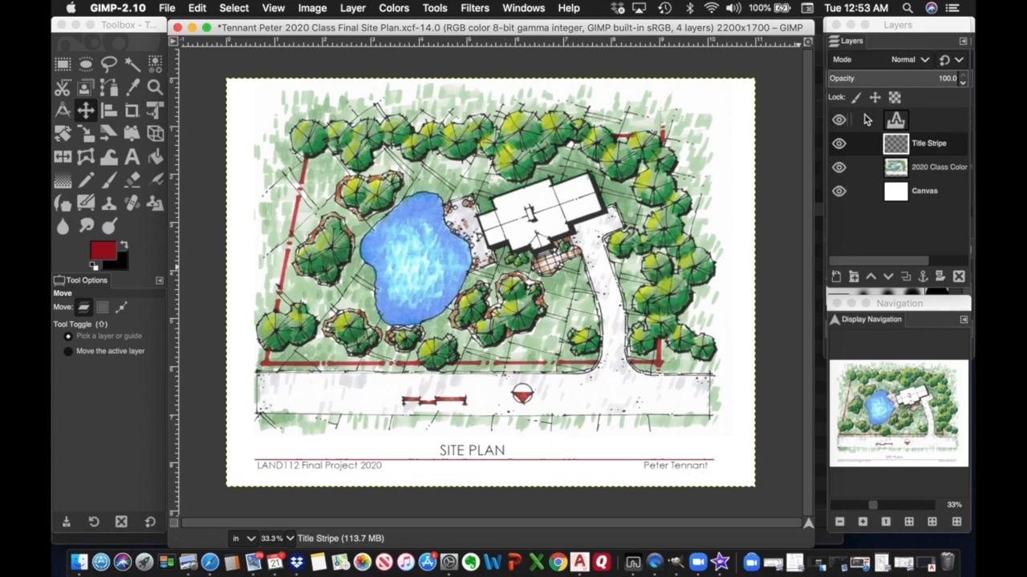
{"action": "left_click", "coordinate": [906, 125]}
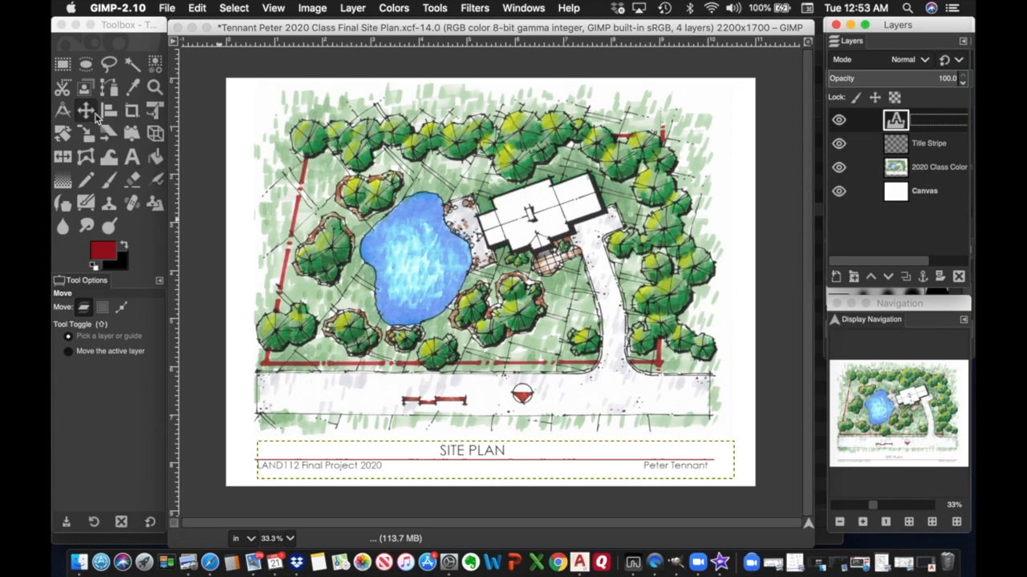
{"action": "left_click", "coordinate": [502, 451]}
{"action": "left_click_drag", "start_coordinate": [501, 452], "coordinate": [503, 450]}
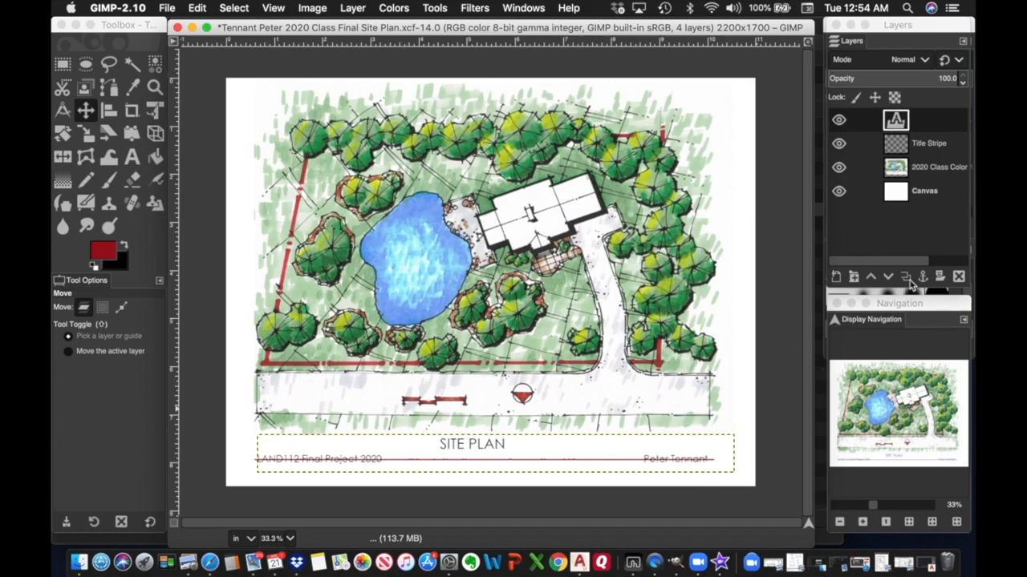
Raise the Title Stripe layer's red stripe above the course text.
{"action": "left_click", "coordinate": [928, 150]}
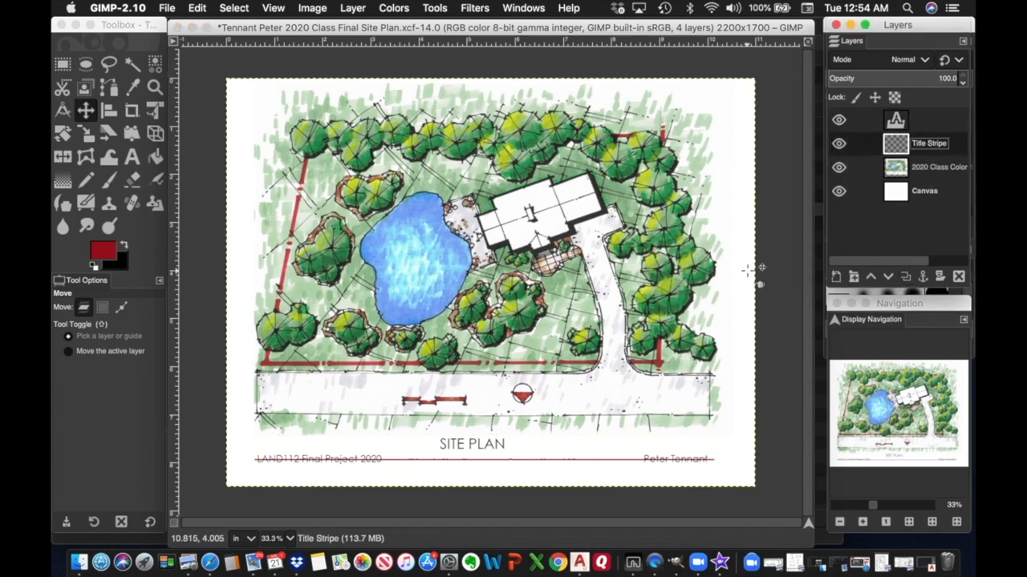
{"action": "left_click", "coordinate": [537, 465]}
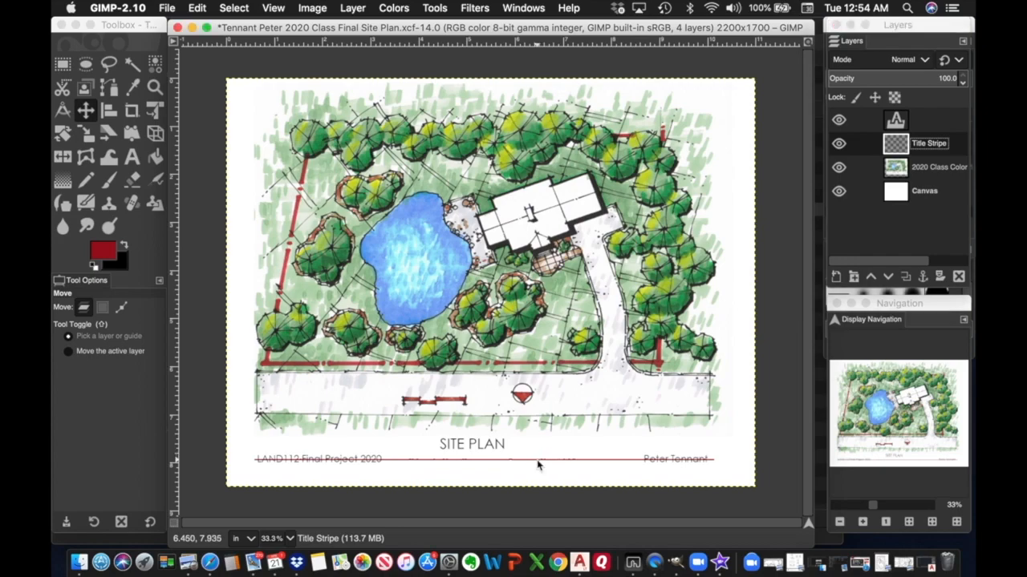
{"action": "left_click_drag", "start_coordinate": [538, 465], "coordinate": [539, 458]}
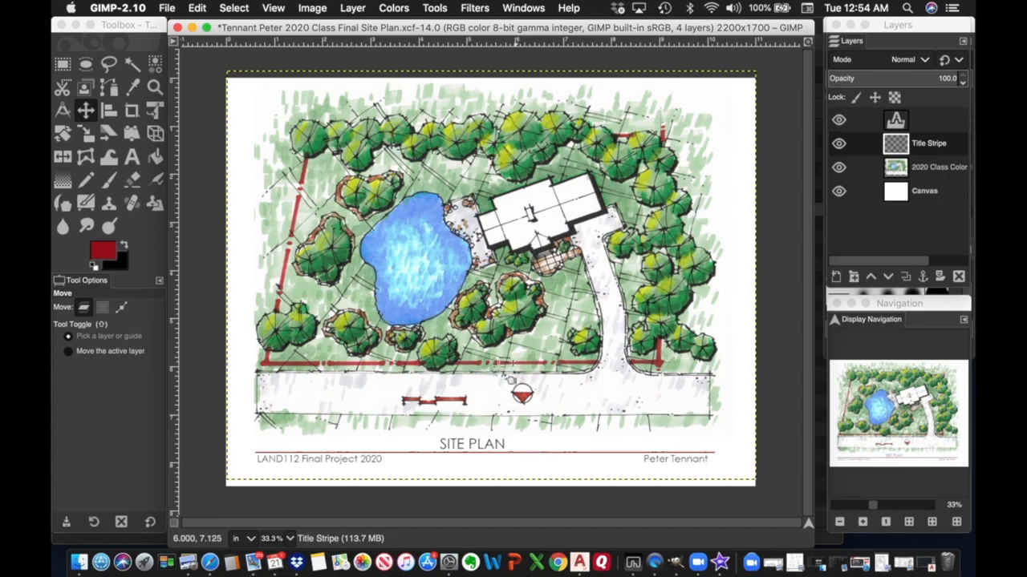
Save the site plan layout, briefly switch to Preview, and return to GIMP.
{"action": "left_click", "coordinate": [168, 9]}
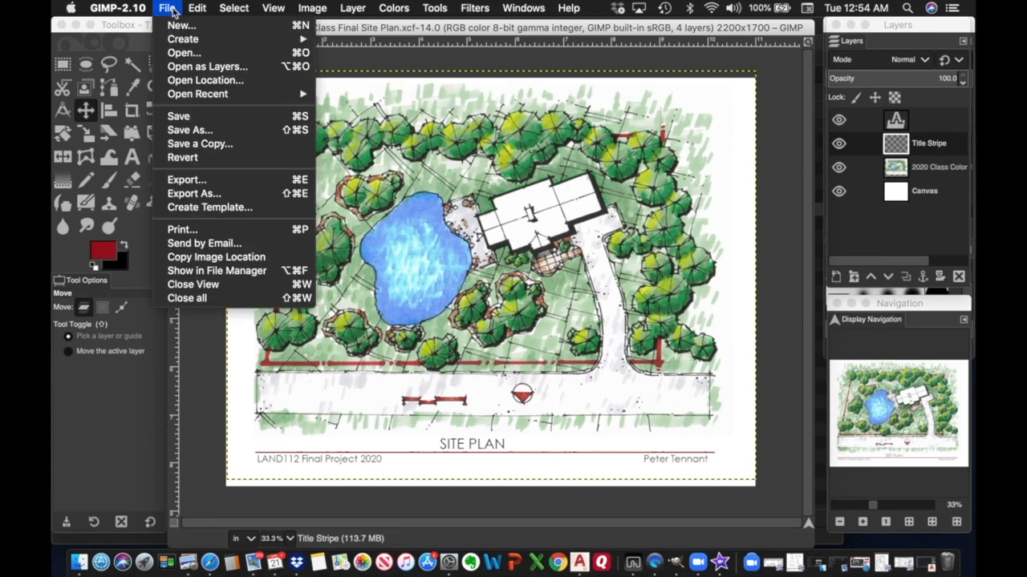
{"action": "left_click", "coordinate": [183, 116]}
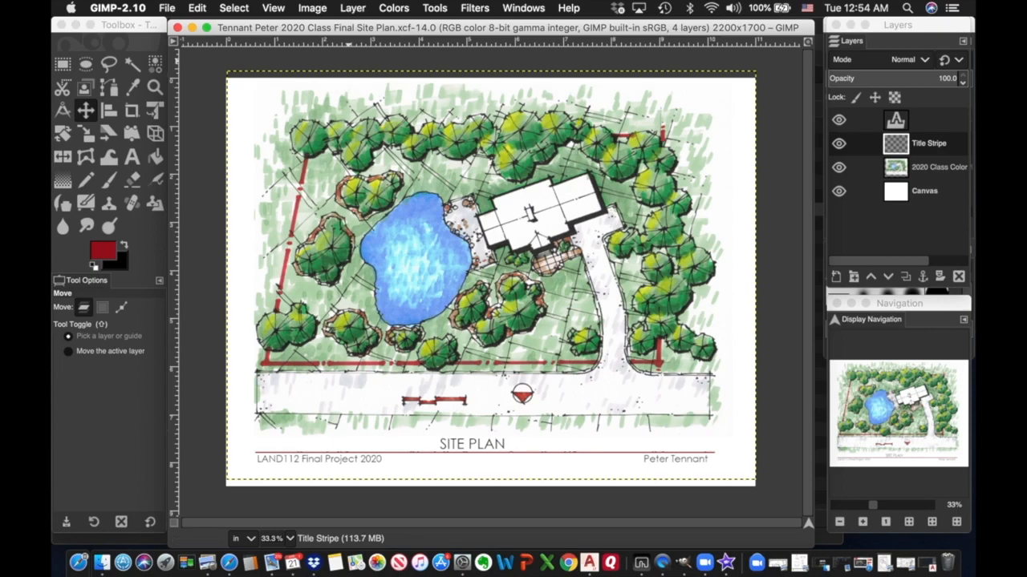
{"action": "key", "text": "super+Tab"}
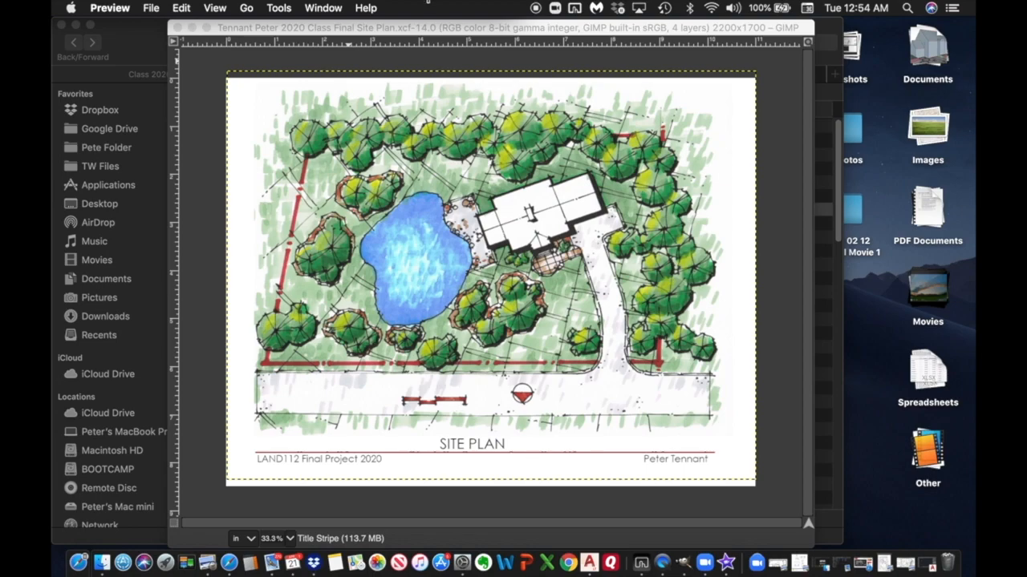
{"action": "left_click", "coordinate": [777, 157]}
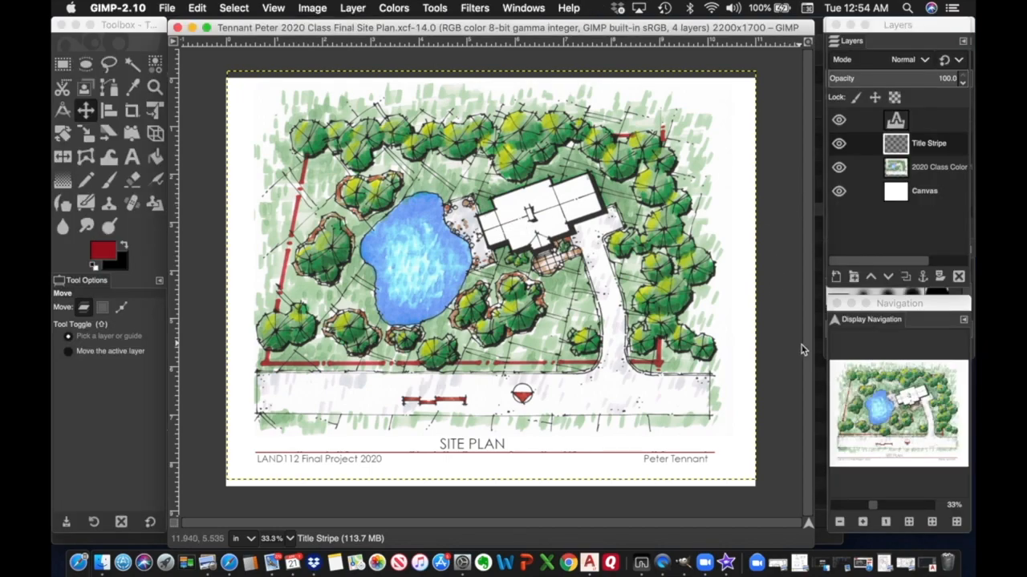
Zoom to 200% on the red scale bar below the plan, with the Text tool ready.
{"action": "left_click", "coordinate": [875, 506]}
{"action": "left_click_drag", "start_coordinate": [875, 509], "coordinate": [895, 511]}
{"action": "left_click_drag", "start_coordinate": [898, 413], "coordinate": [884, 443]}
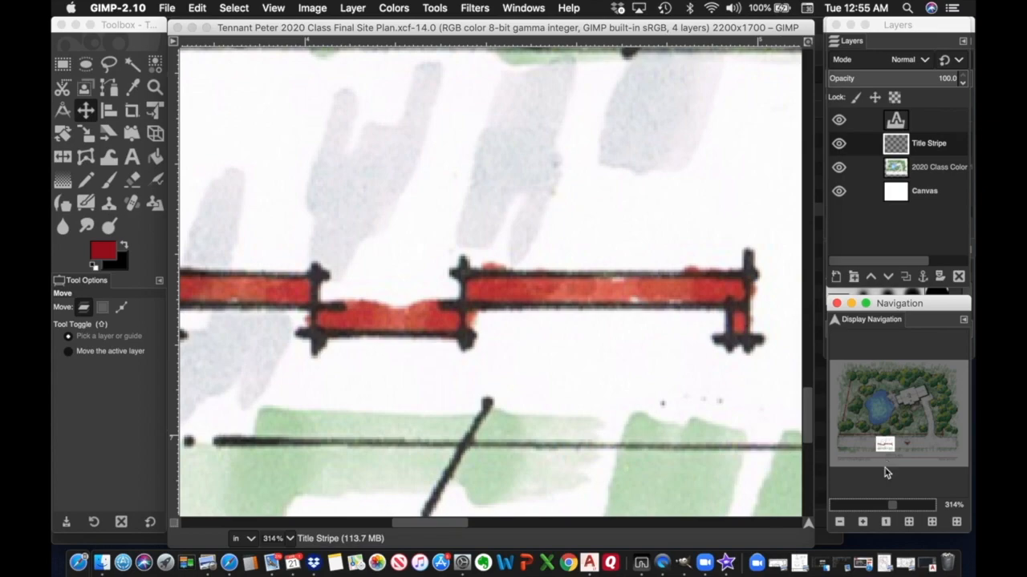
{"action": "left_click", "coordinate": [840, 522]}
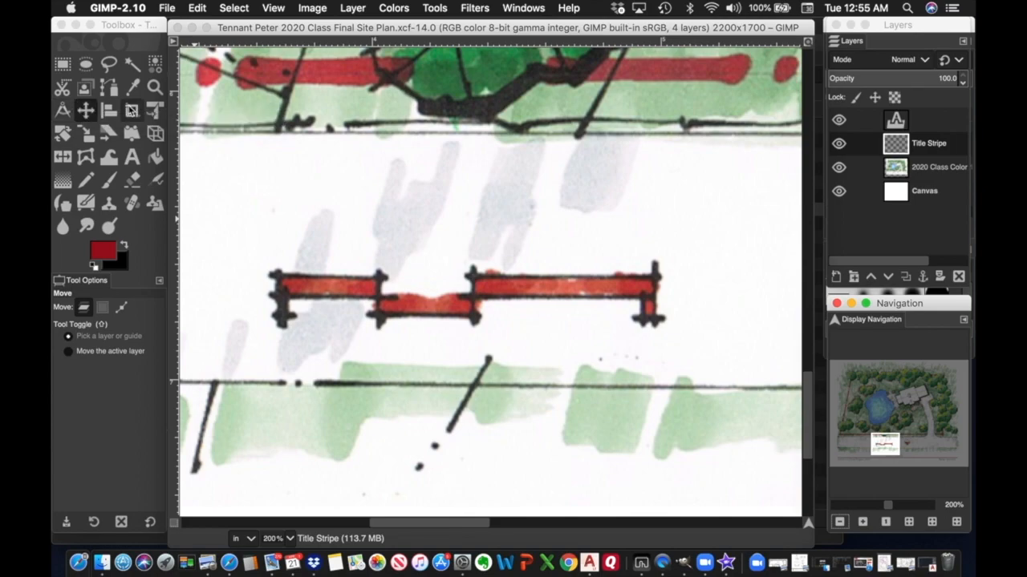
{"action": "left_click", "coordinate": [138, 161]}
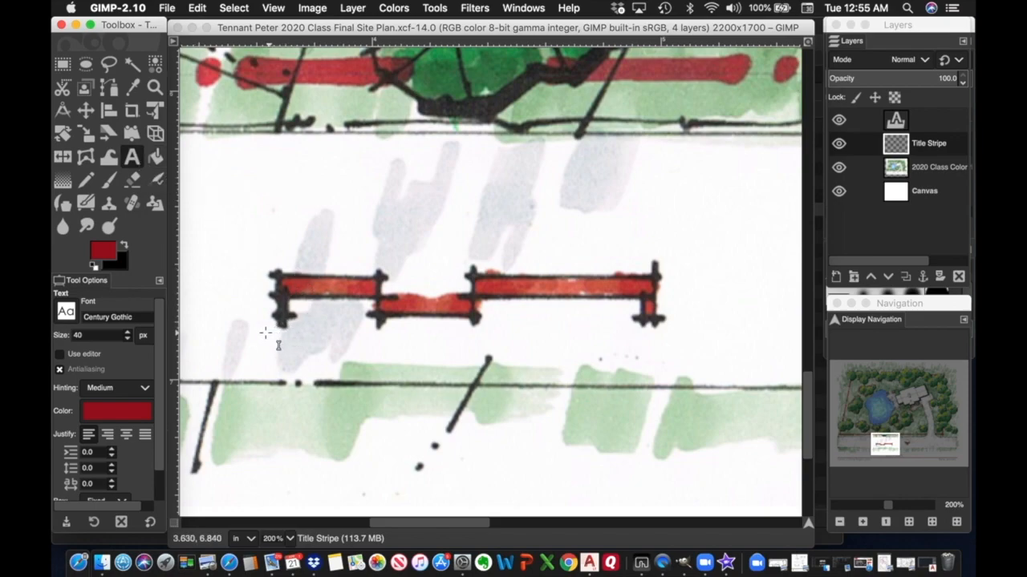
Draw a text box below the scale bar and set its text colour to black.
{"action": "left_click_drag", "start_coordinate": [269, 333], "coordinate": [679, 388]}
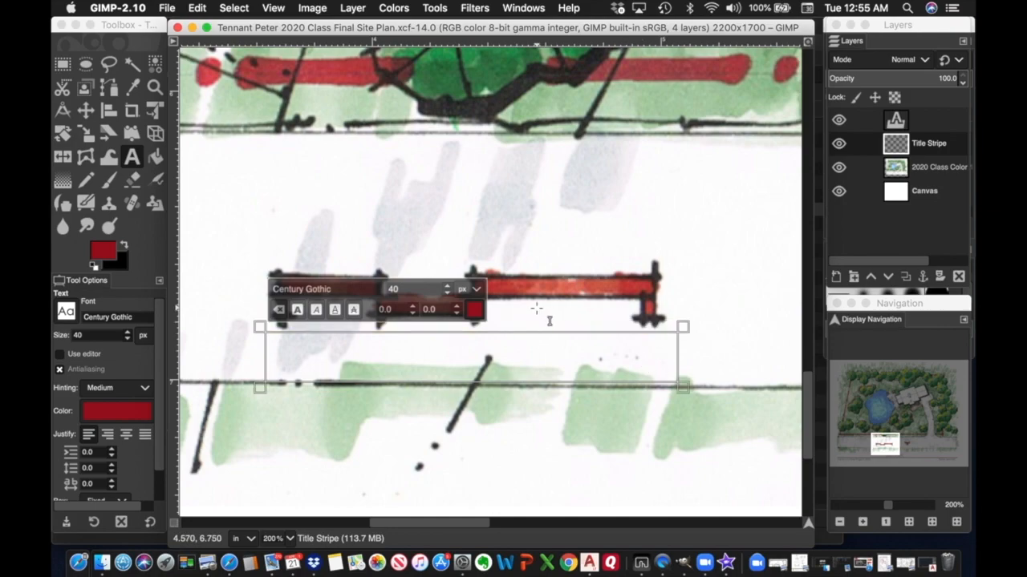
{"action": "left_click", "coordinate": [128, 339]}
{"action": "left_click", "coordinate": [129, 338]}
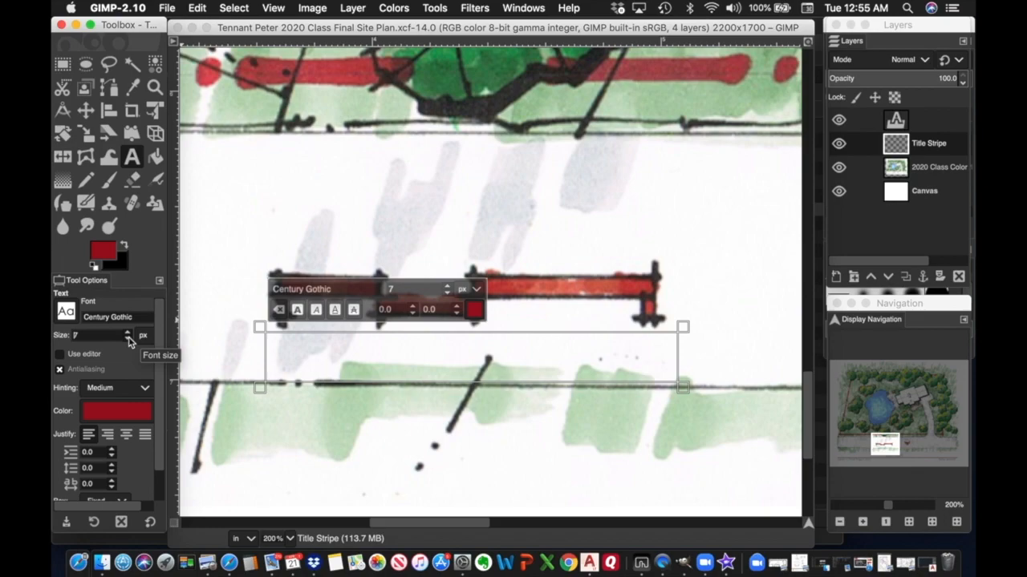
{"action": "left_click", "coordinate": [128, 333]}
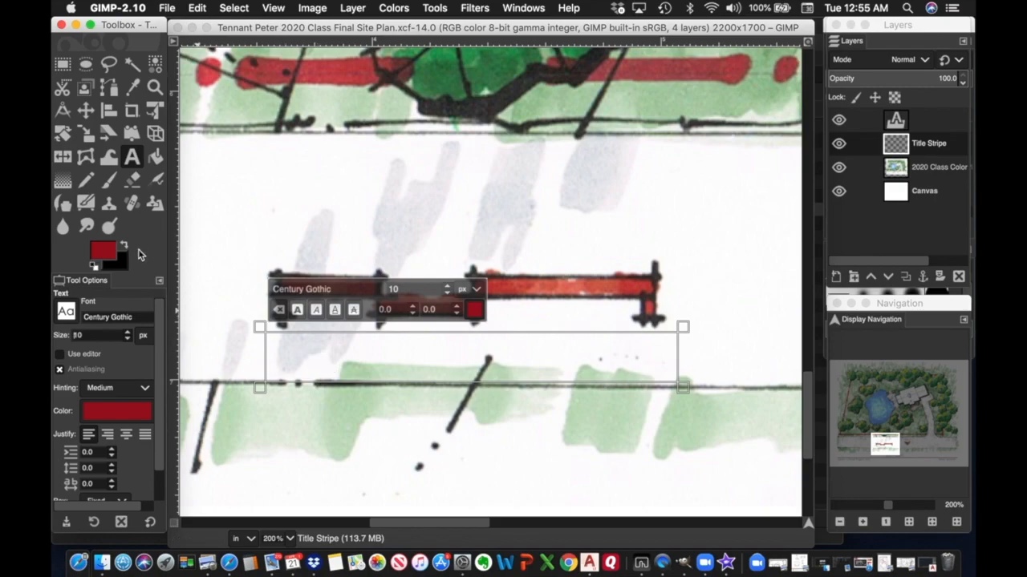
{"action": "left_click", "coordinate": [111, 415]}
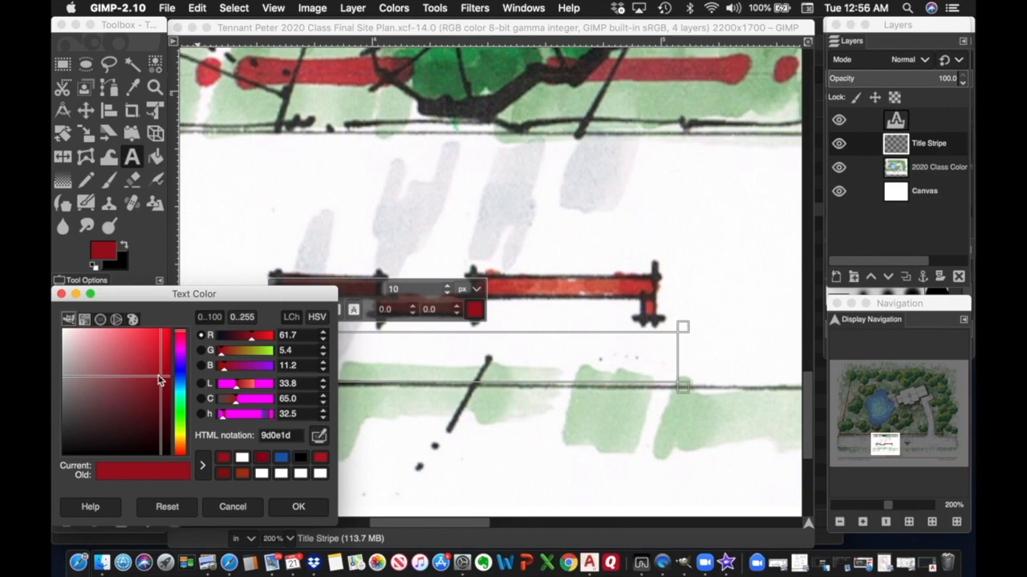
{"action": "left_click_drag", "start_coordinate": [163, 377], "coordinate": [173, 465]}
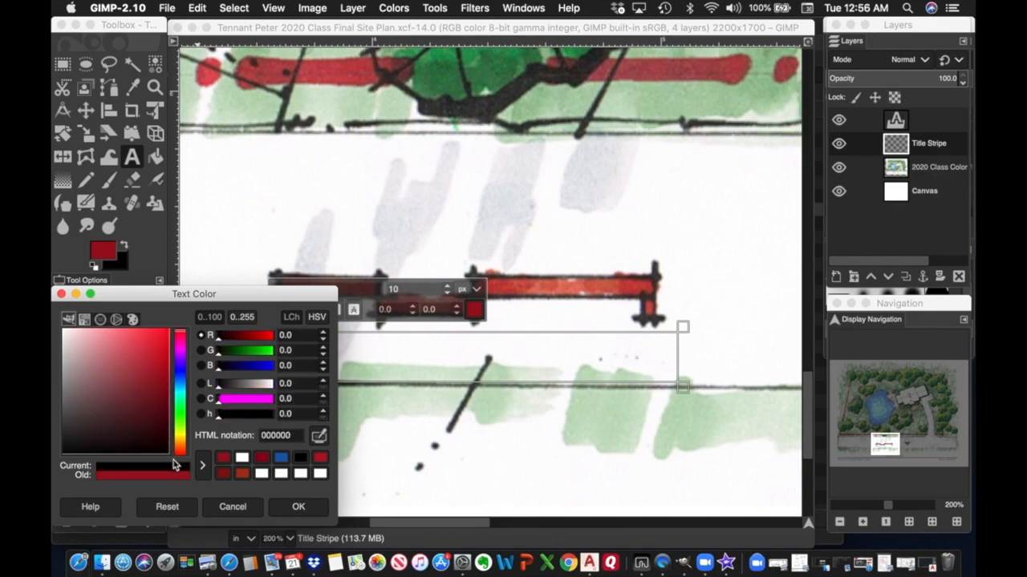
{"action": "left_click", "coordinate": [293, 506]}
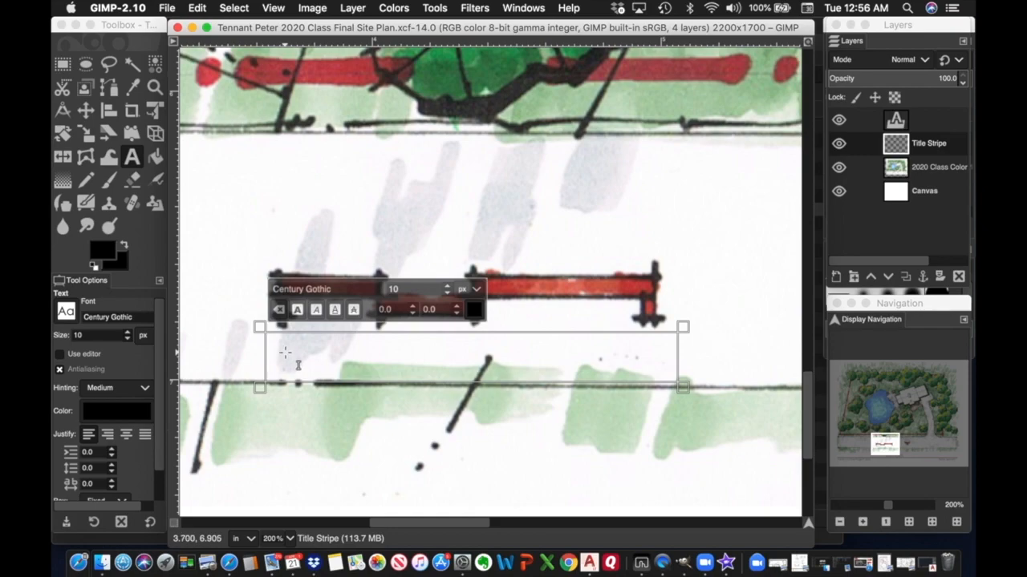
Set the text size to 20 and type the labels 0', 10', 20' and 40'.
{"action": "type", "text": "0"}
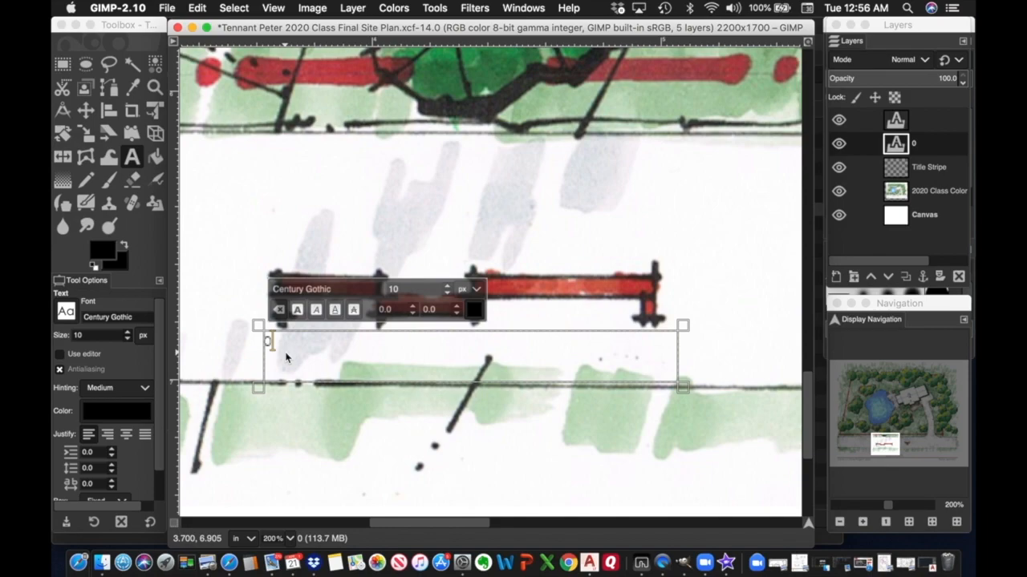
{"action": "type", "text": "'"}
{"action": "key", "text": "BackSpace"}
{"action": "key", "text": "BackSpace"}
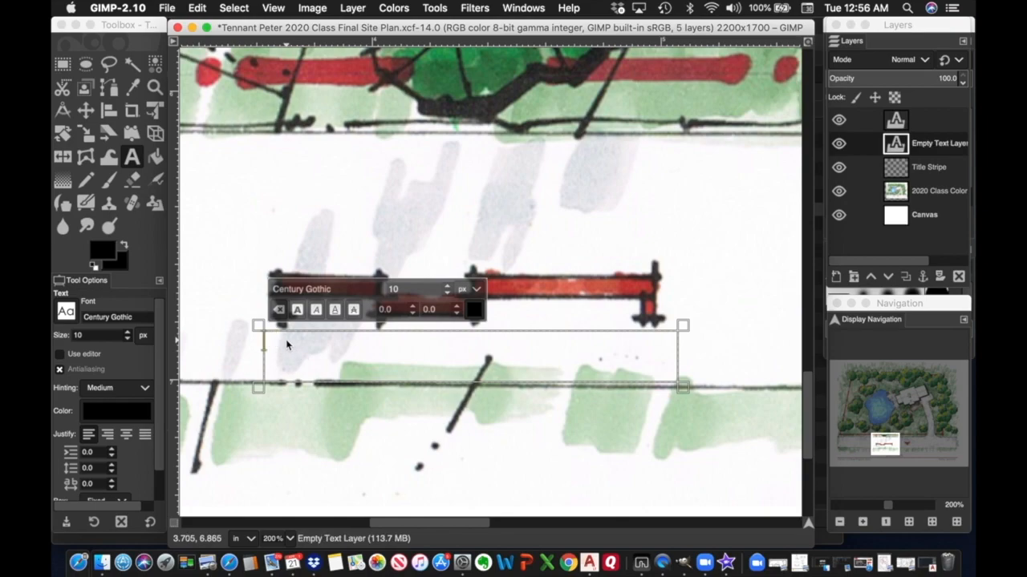
{"action": "left_click", "coordinate": [129, 333]}
{"action": "left_click", "coordinate": [129, 333]}
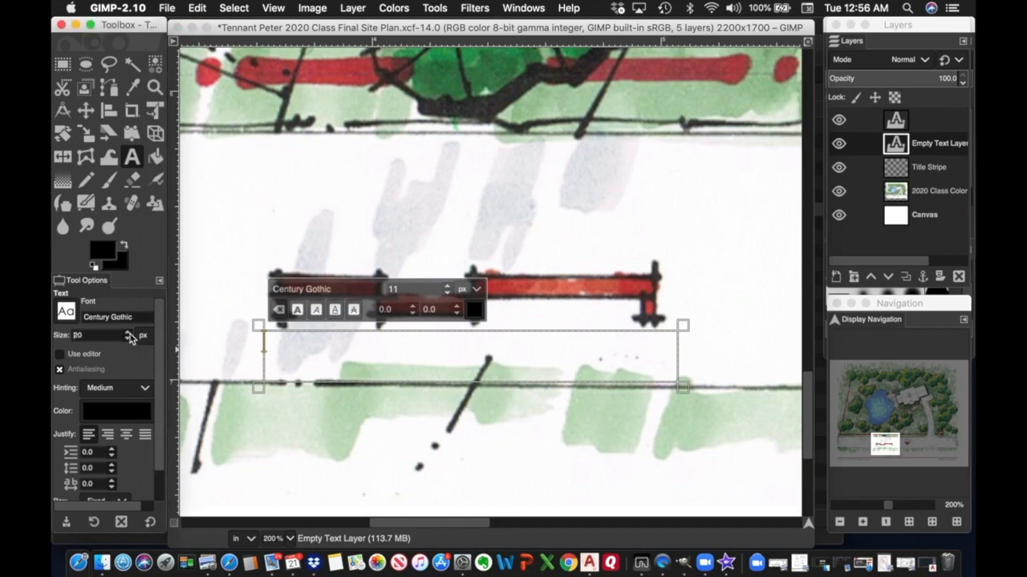
{"action": "left_click", "coordinate": [292, 363]}
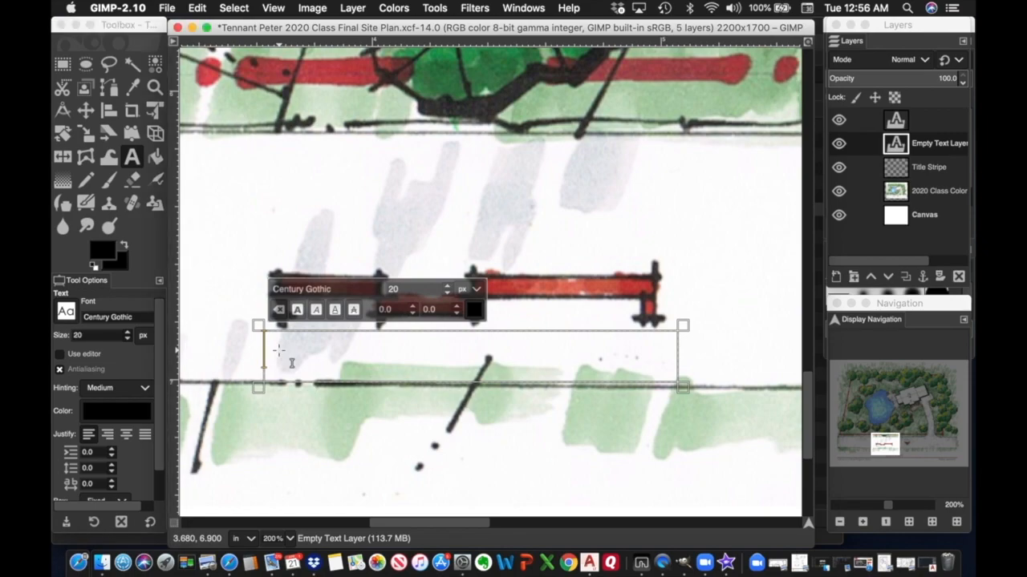
{"action": "type", "text": "0'        "}
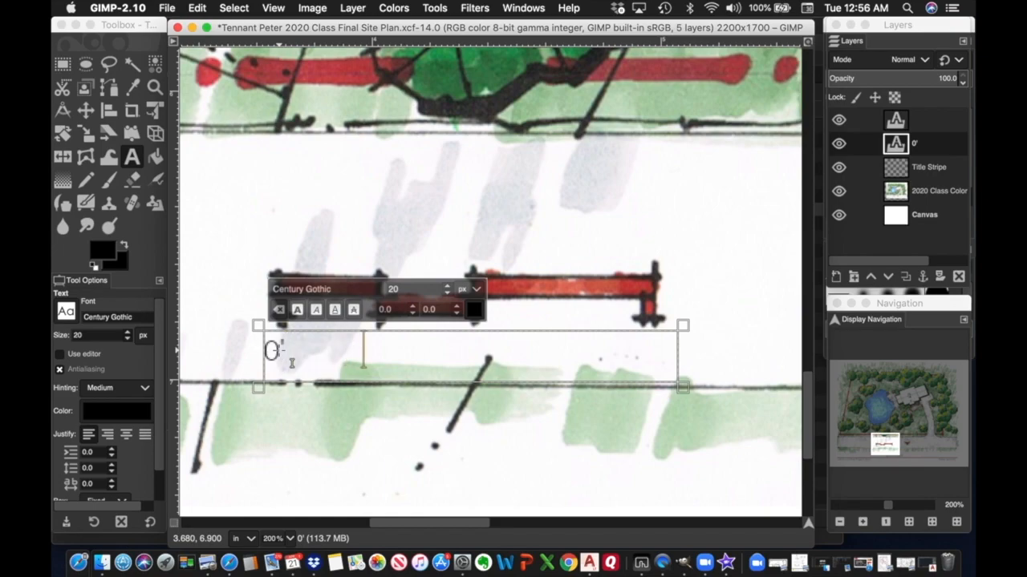
{"action": "type", "text": " 10'"}
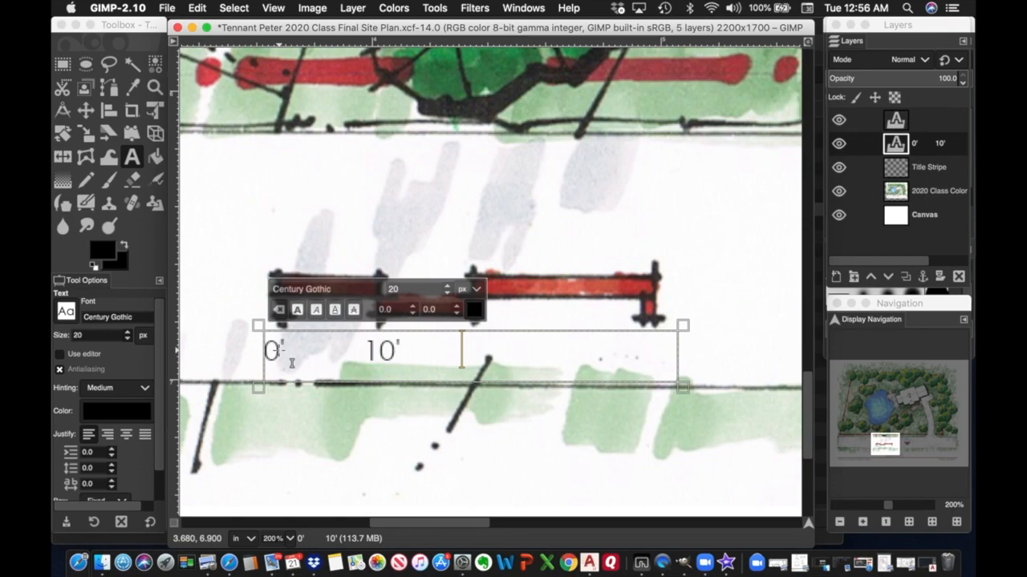
{"action": "type", "text": "       20'     "}
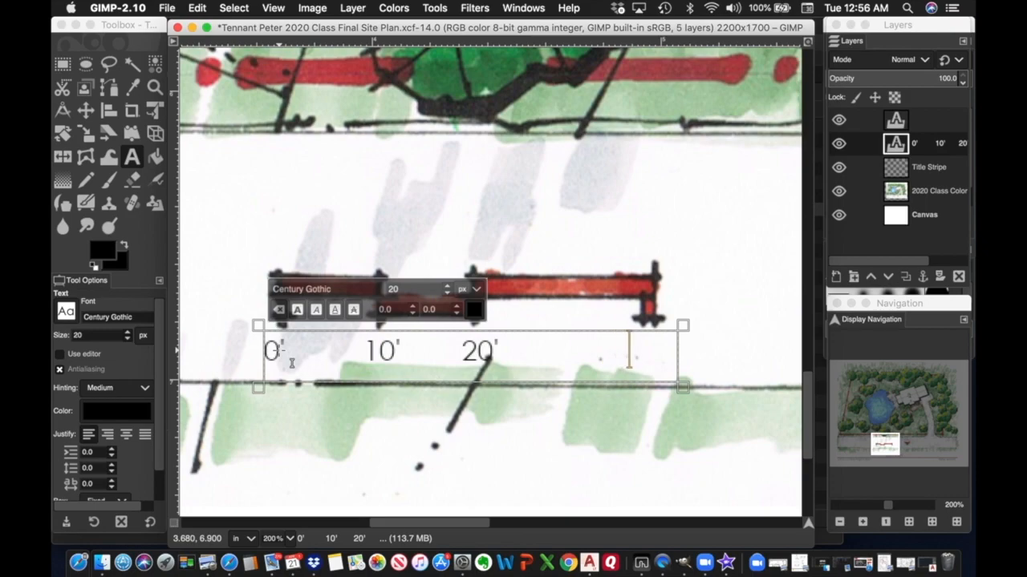
{"action": "type", "text": "          40'"}
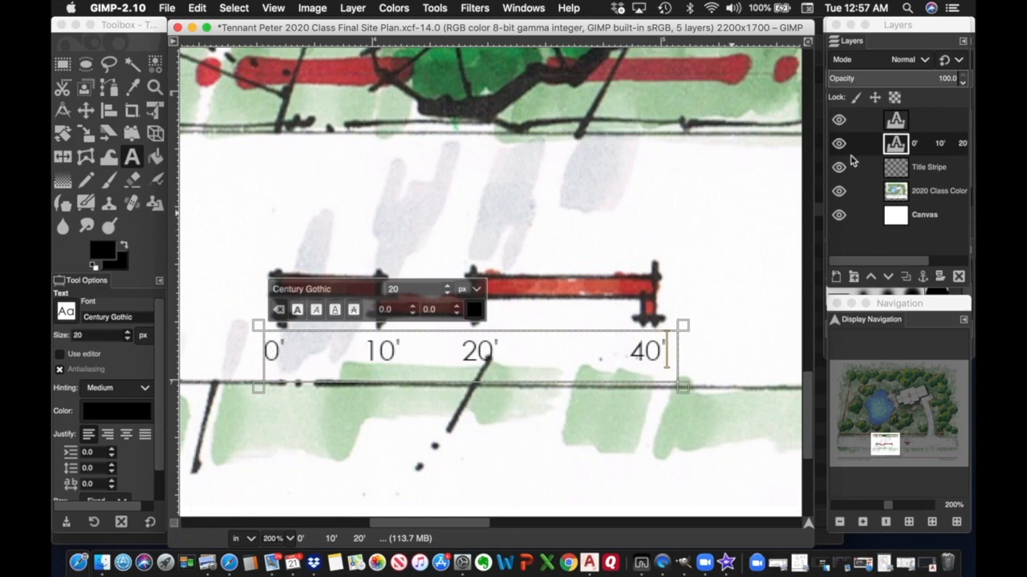
{"action": "left_click", "coordinate": [934, 122]}
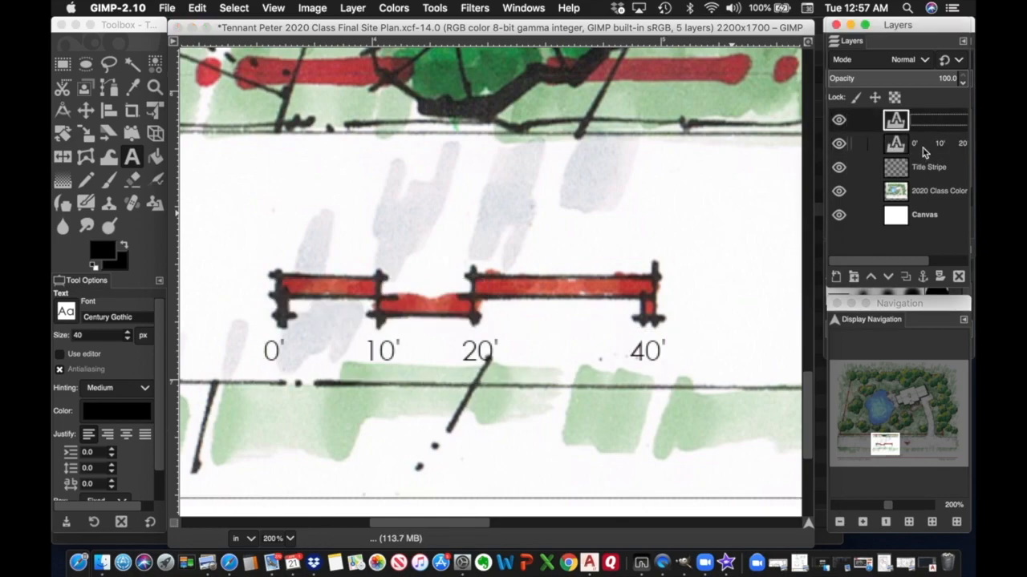
{"action": "left_click", "coordinate": [923, 143]}
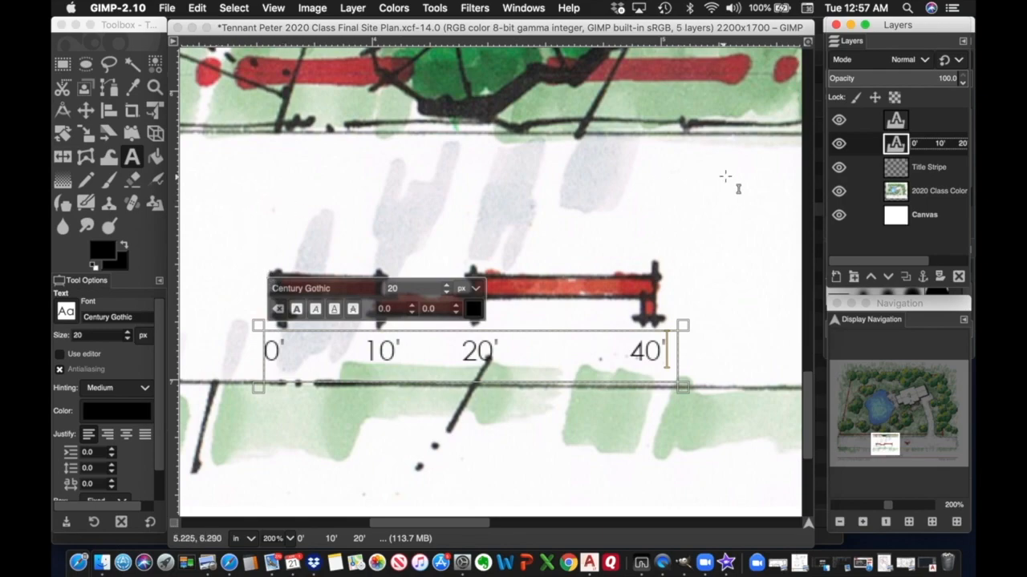
Nudge the scale labels right and delete one space before 10' so labels align with ticks.
{"action": "left_click", "coordinate": [85, 110]}
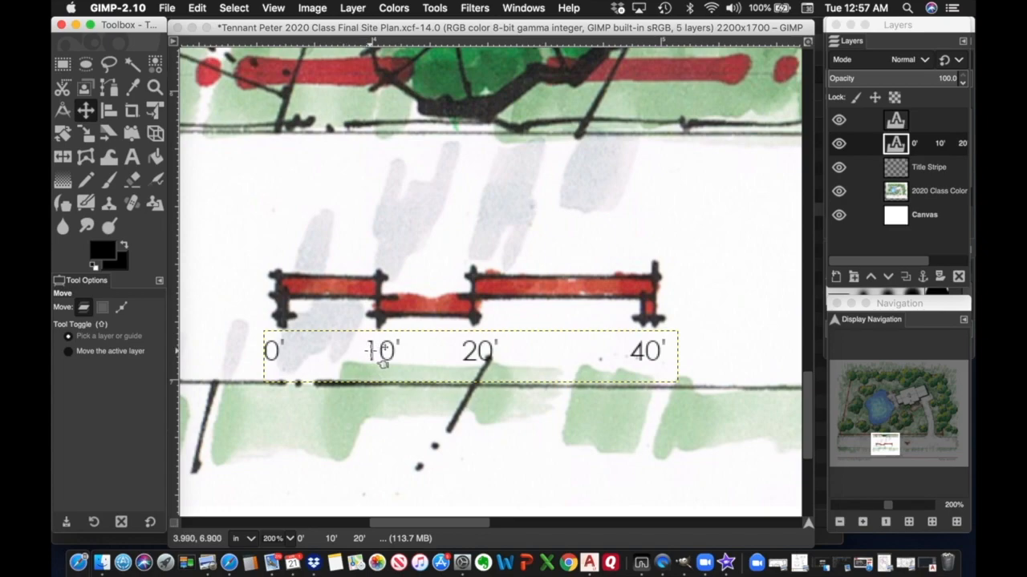
{"action": "left_click_drag", "start_coordinate": [371, 357], "coordinate": [384, 357]}
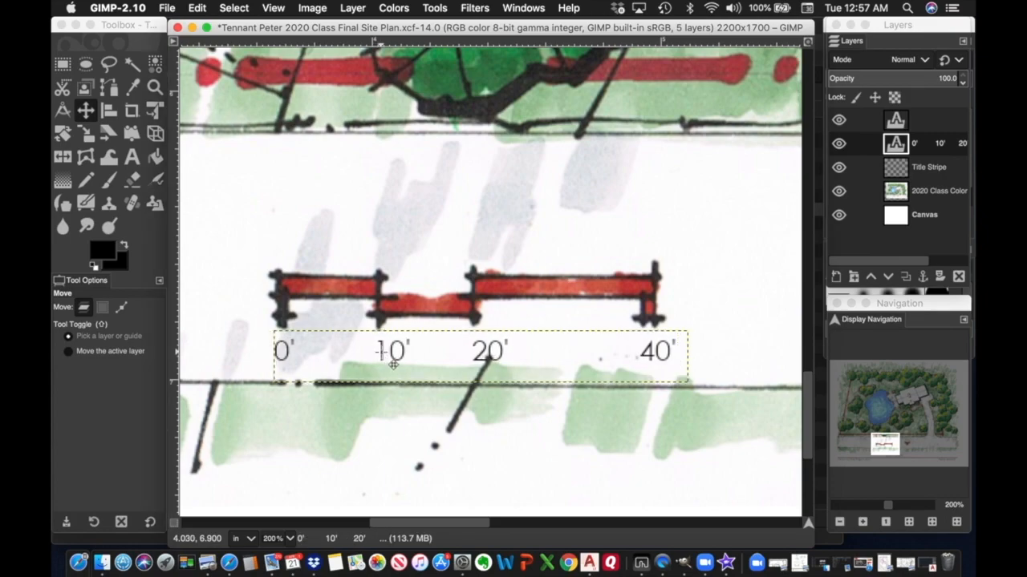
{"action": "left_click", "coordinate": [901, 147]}
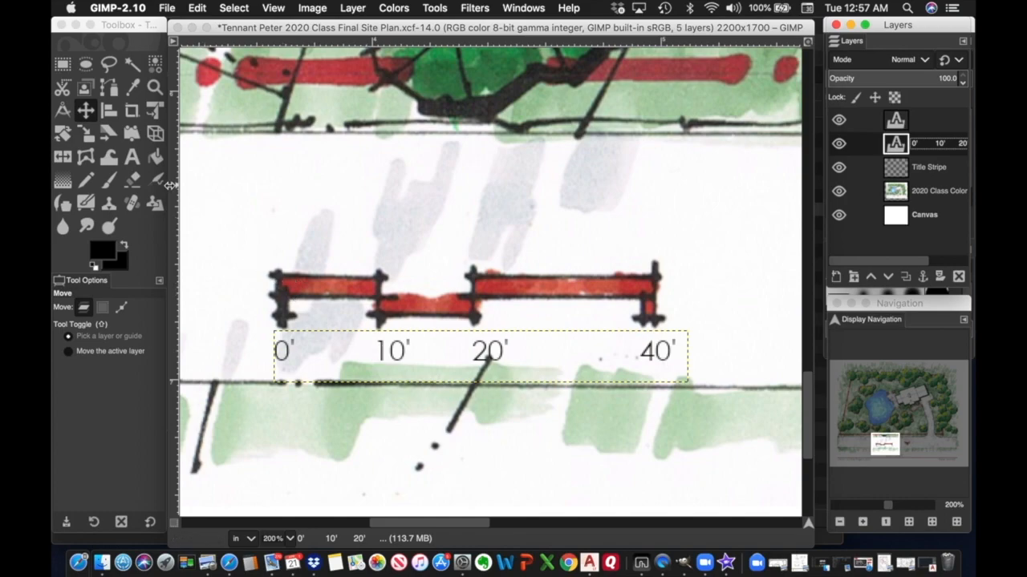
{"action": "left_click", "coordinate": [133, 156]}
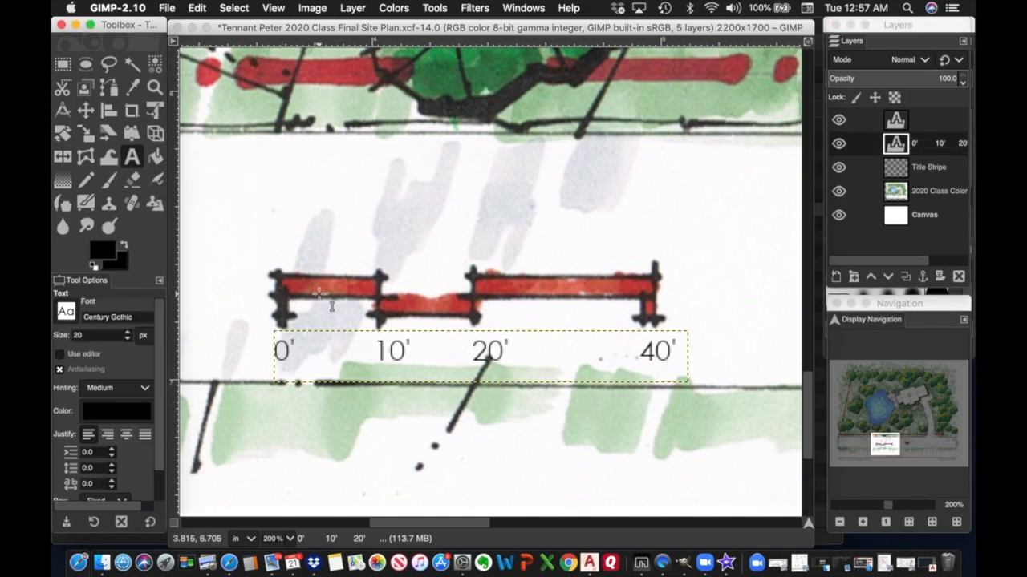
{"action": "left_click", "coordinate": [371, 348]}
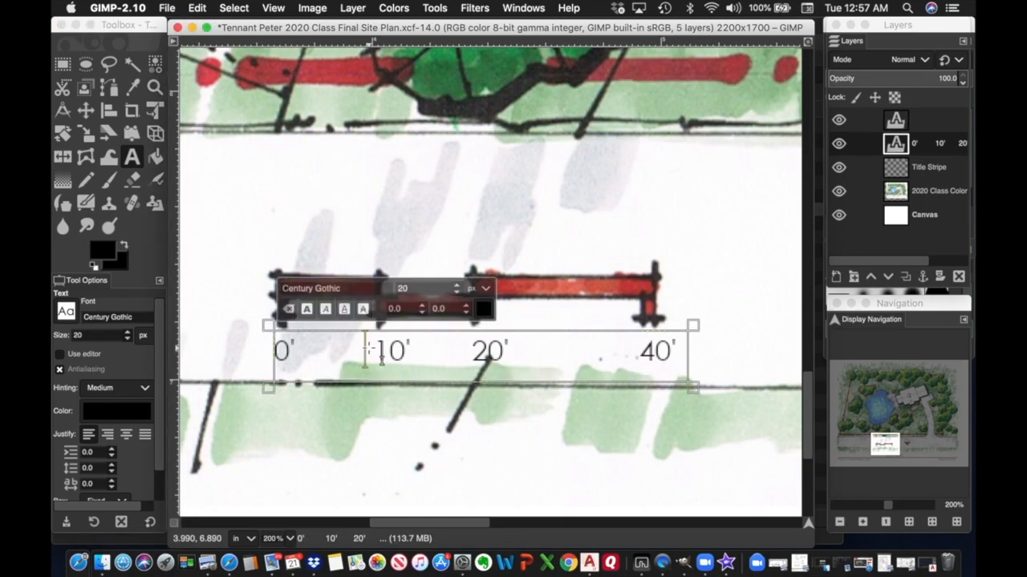
{"action": "key", "text": "Delete"}
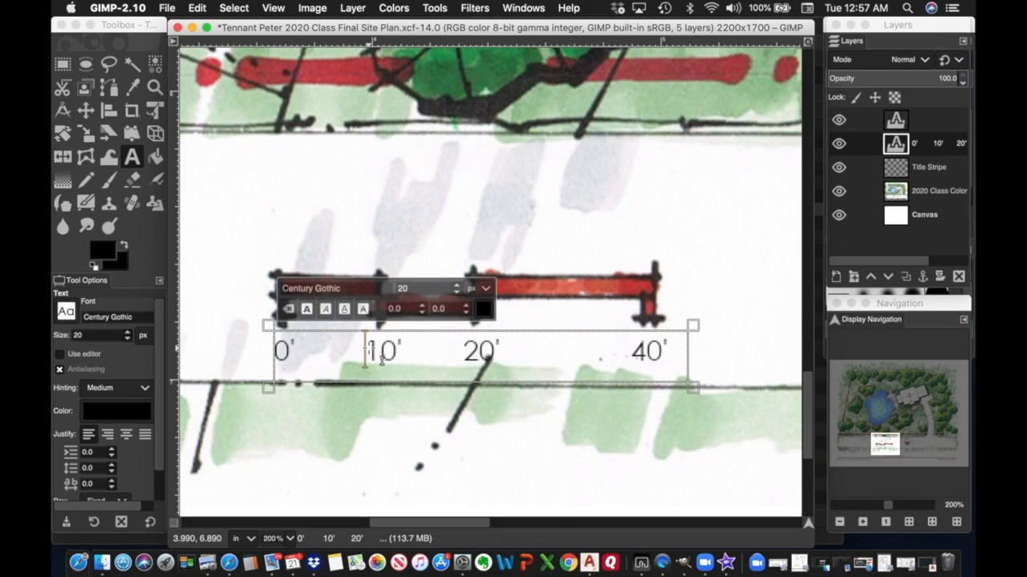
{"action": "left_click", "coordinate": [930, 170]}
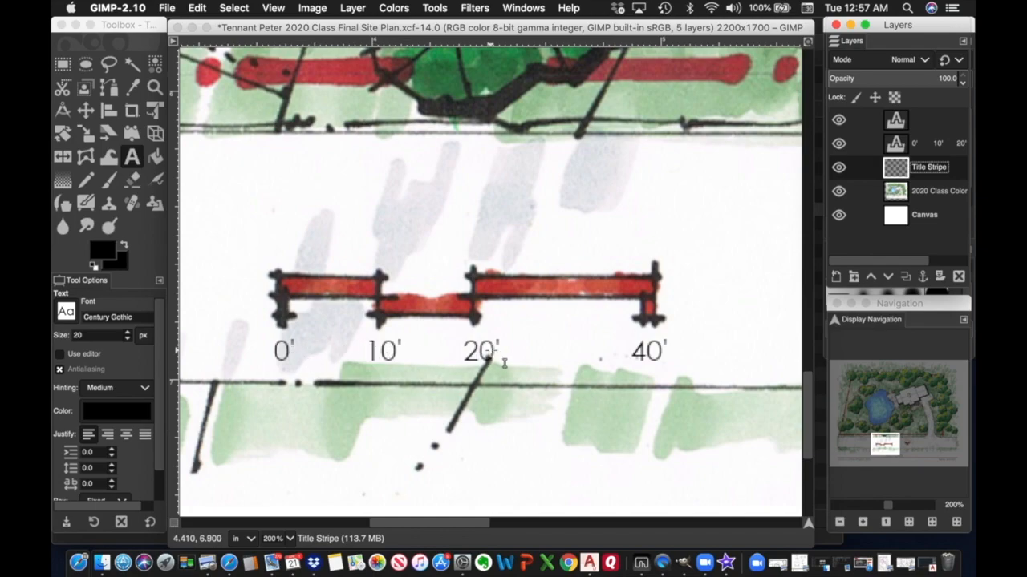
{"action": "left_click_drag", "start_coordinate": [889, 507], "coordinate": [878, 506]}
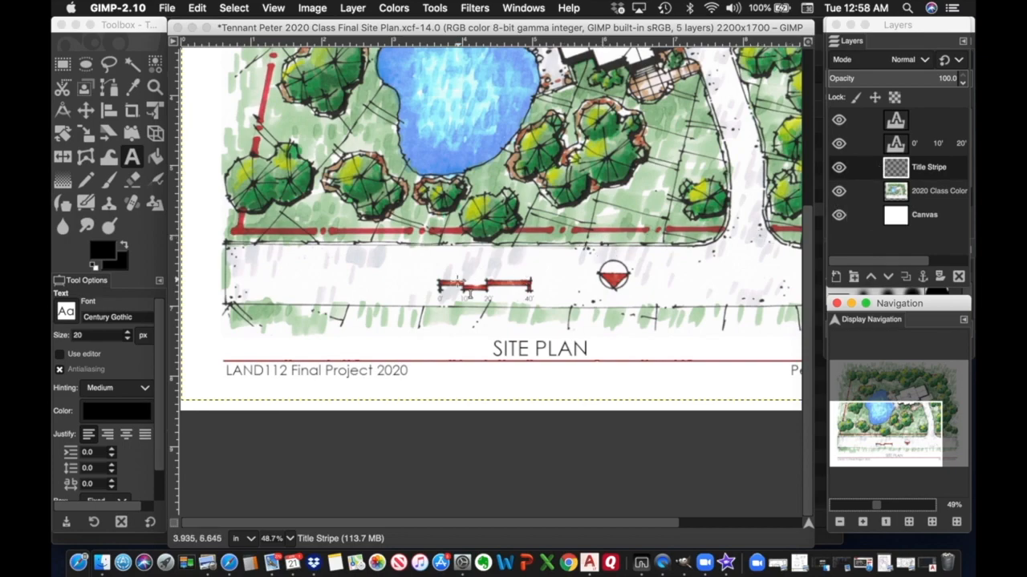
Duplicate the scale-label text layer and move the copy beside the north symbol.
{"action": "left_click", "coordinate": [931, 144]}
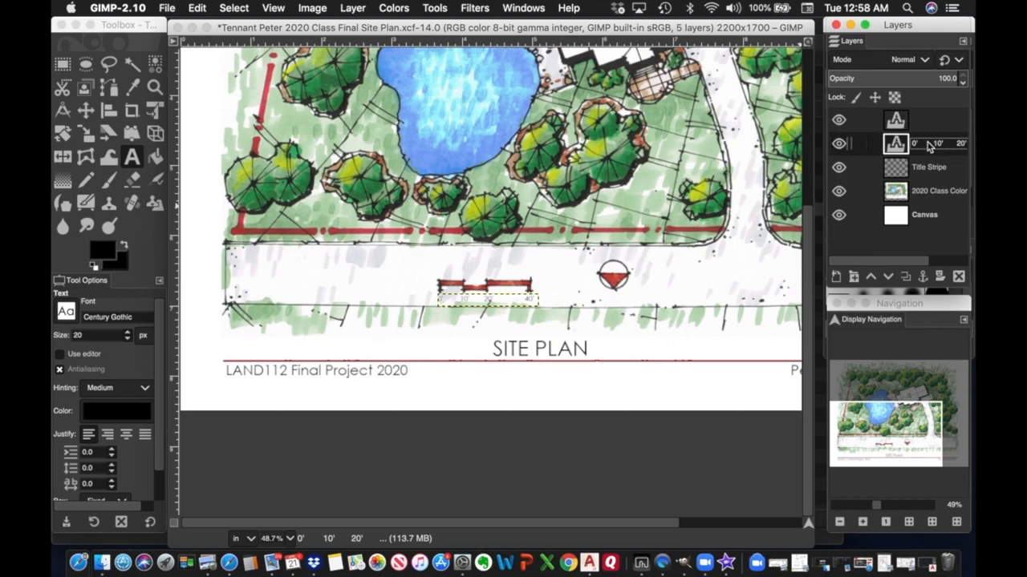
{"action": "right_click", "coordinate": [928, 150]}
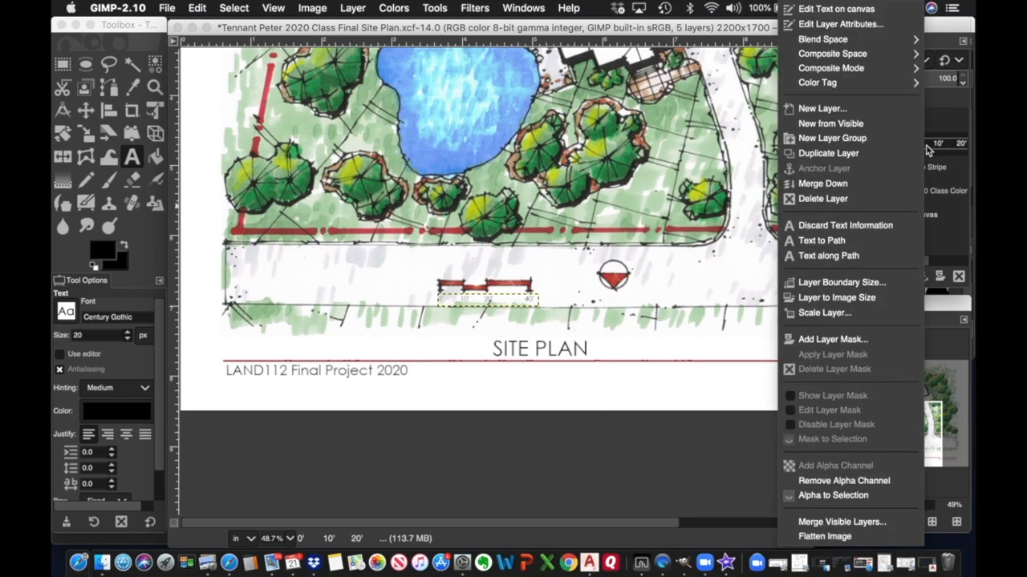
{"action": "left_click", "coordinate": [855, 154]}
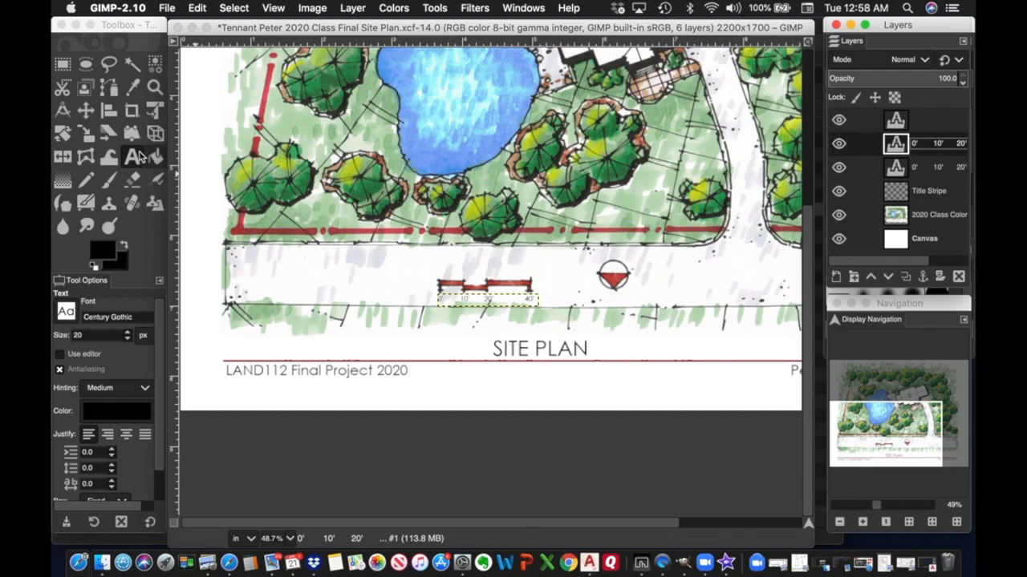
{"action": "left_click", "coordinate": [85, 110]}
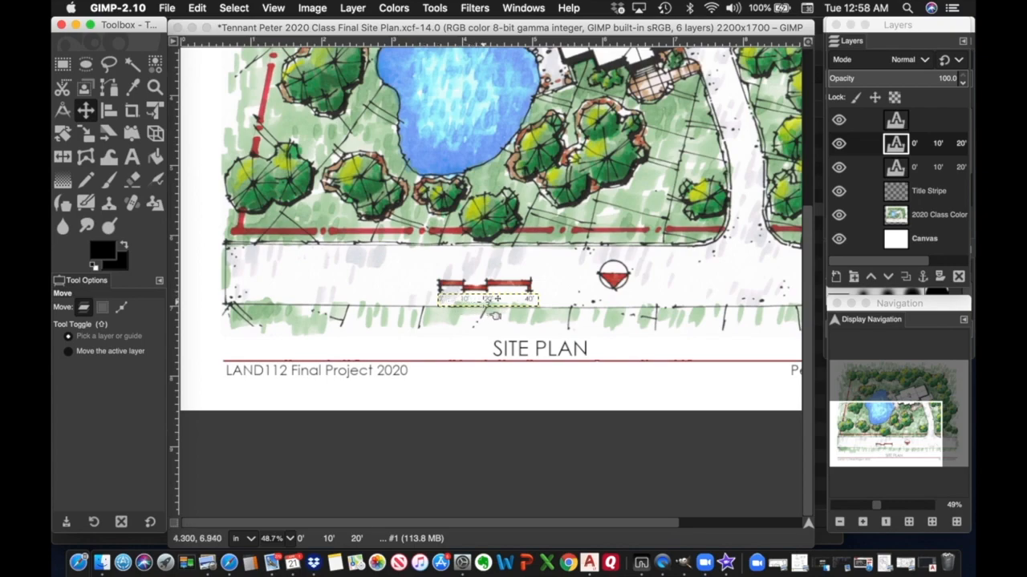
{"action": "left_click_drag", "start_coordinate": [497, 314], "coordinate": [676, 302]}
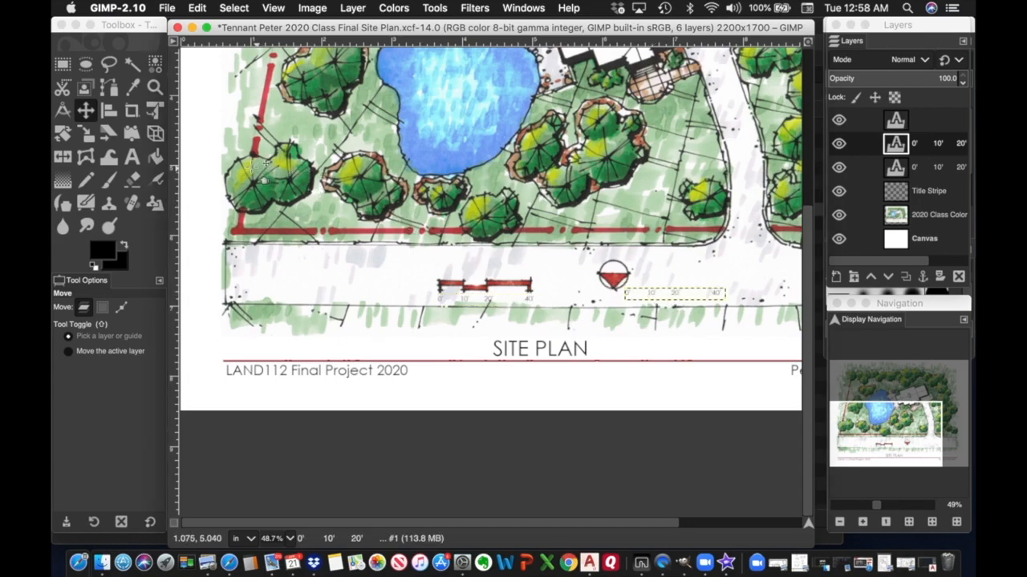
Replace the copied label's text with 'Reference North'.
{"action": "left_click", "coordinate": [132, 157]}
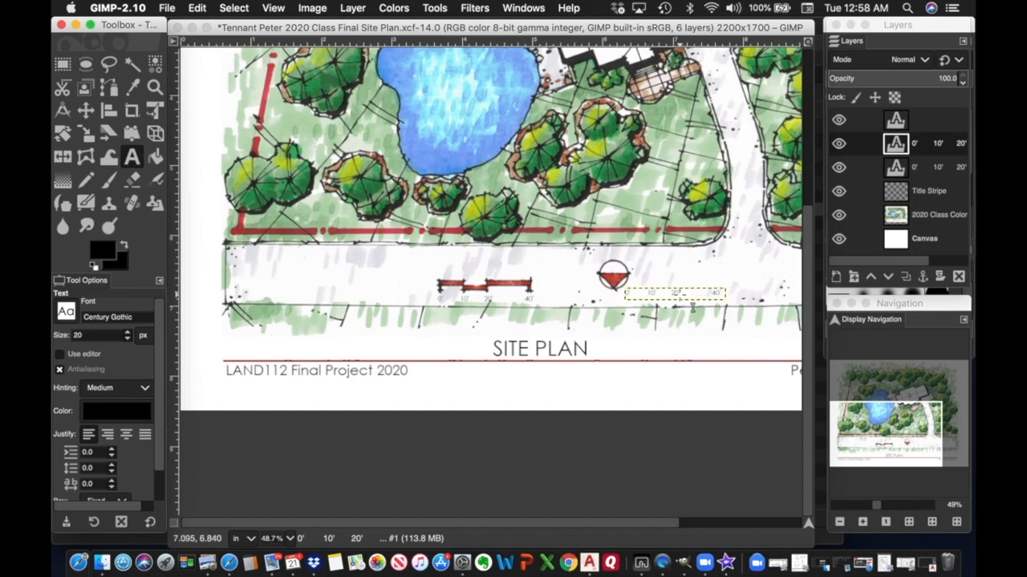
{"action": "left_click", "coordinate": [672, 299]}
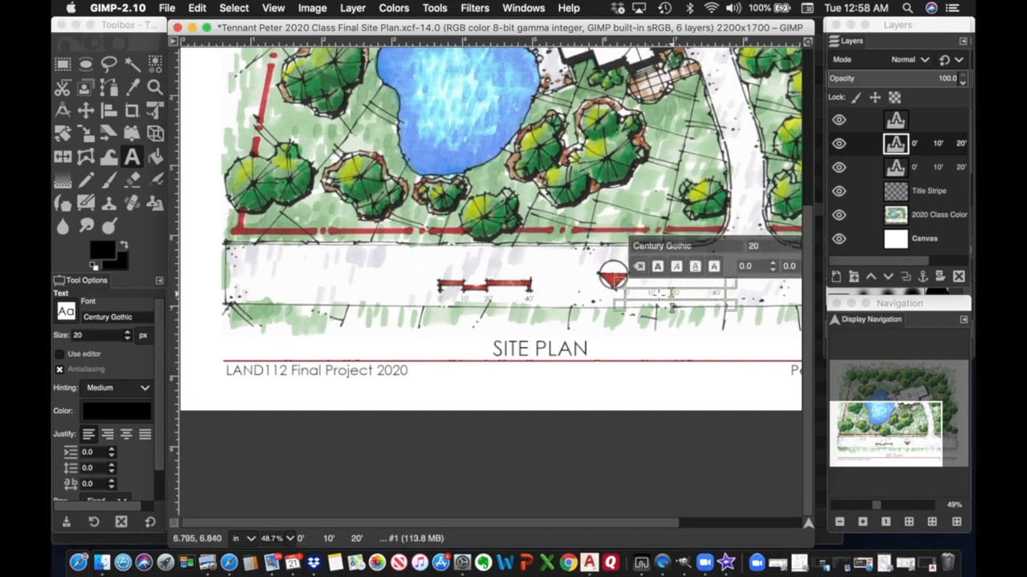
{"action": "key", "text": "super+a"}
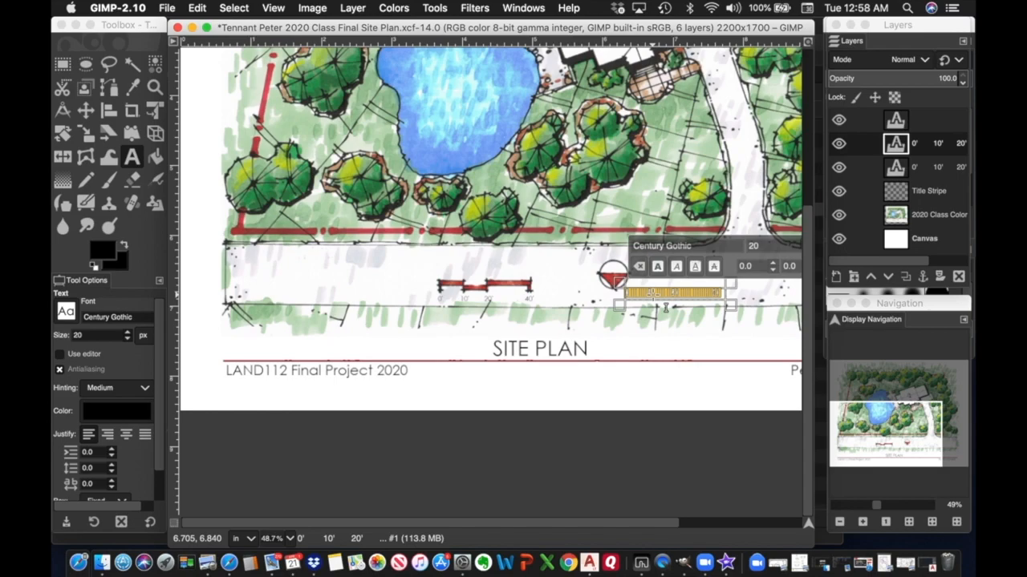
{"action": "type", "text": "Re"}
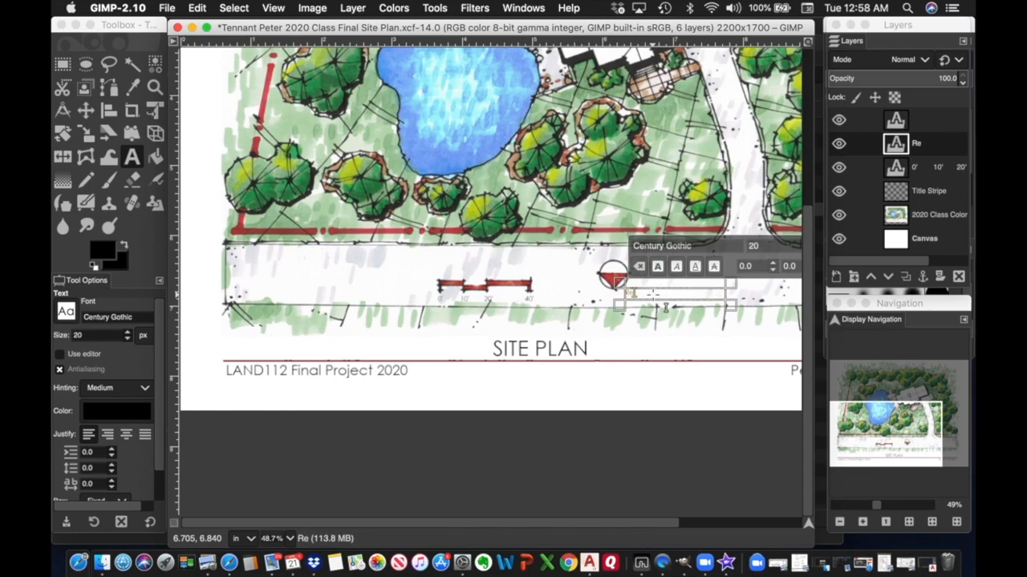
{"action": "type", "text": "fer"}
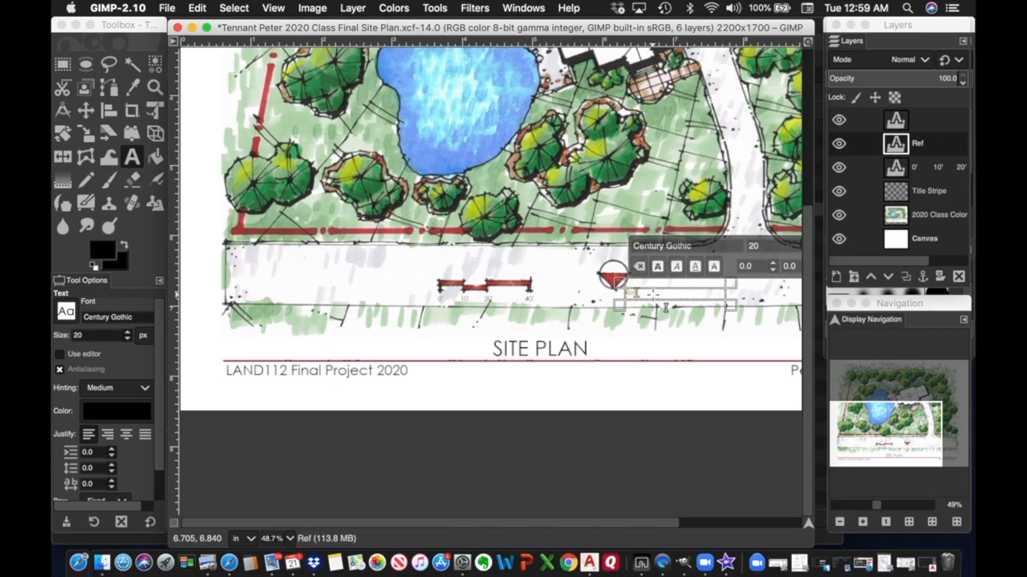
{"action": "type", "text": "ence"}
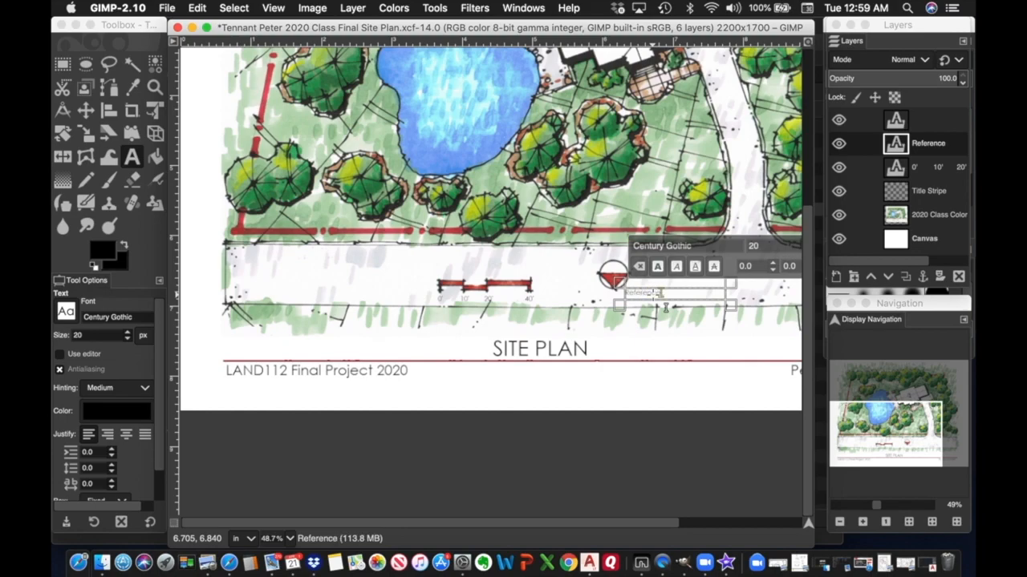
{"action": "type", "text": " North"}
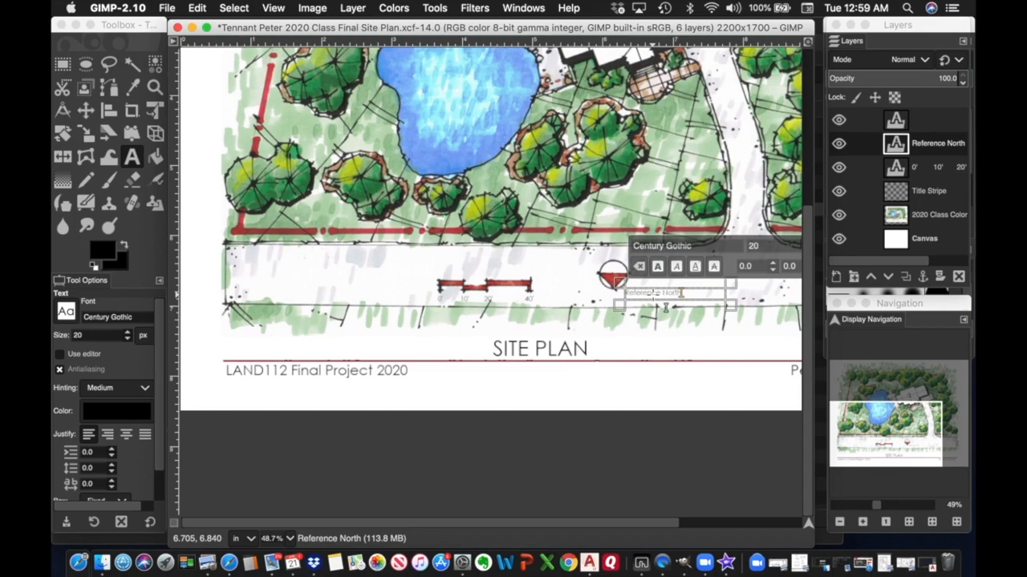
{"action": "left_click", "coordinate": [929, 192]}
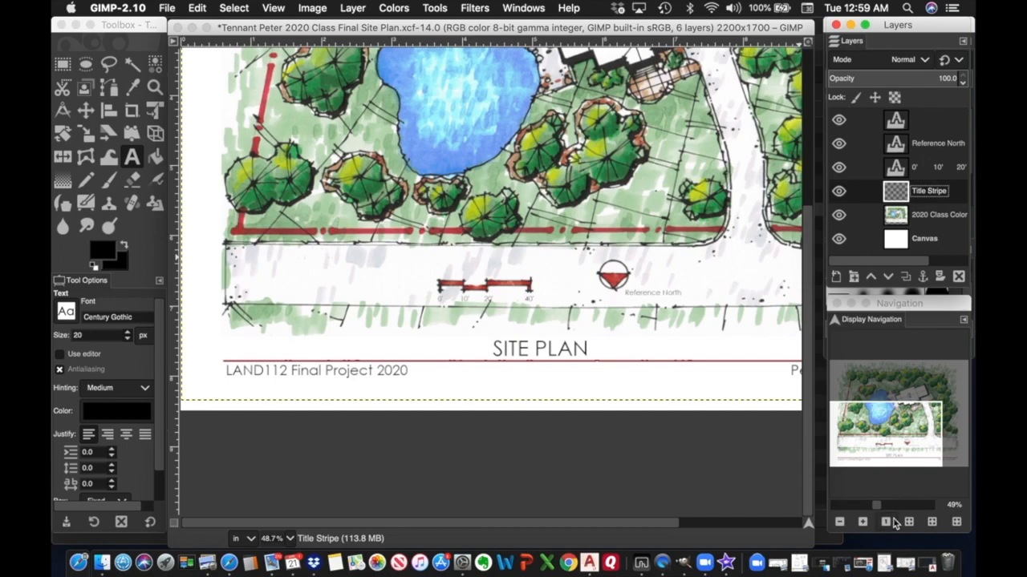
Zoom in to about 114% and centre the view on the scale bar and north symbol.
{"action": "left_click_drag", "start_coordinate": [880, 506], "coordinate": [882, 507]}
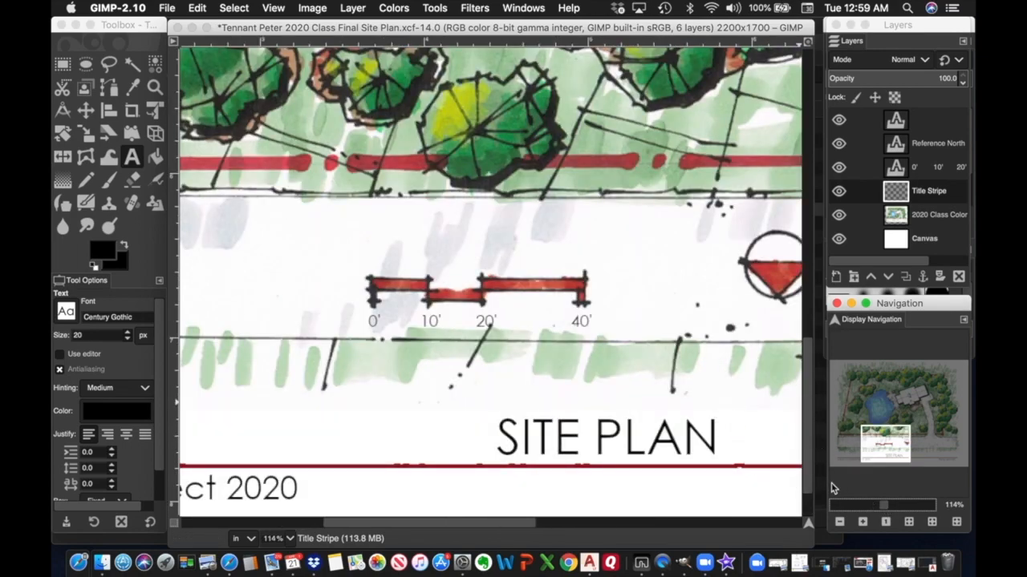
{"action": "mouse_move", "coordinate": [890, 444]}
{"action": "left_mouse_down"}
{"action": "mouse_move", "coordinate": [959, 445]}
{"action": "mouse_move", "coordinate": [863, 443]}
{"action": "mouse_move", "coordinate": [889, 447]}
{"action": "left_mouse_up"}
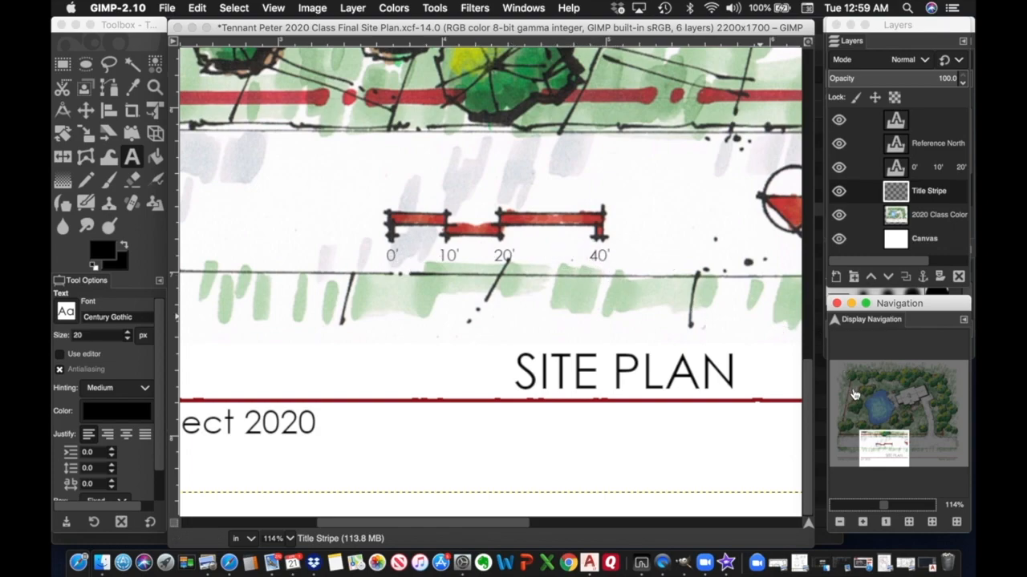
{"action": "mouse_move", "coordinate": [896, 443]}
{"action": "left_mouse_down"}
{"action": "mouse_move", "coordinate": [944, 454]}
{"action": "mouse_move", "coordinate": [904, 452]}
{"action": "left_mouse_up"}
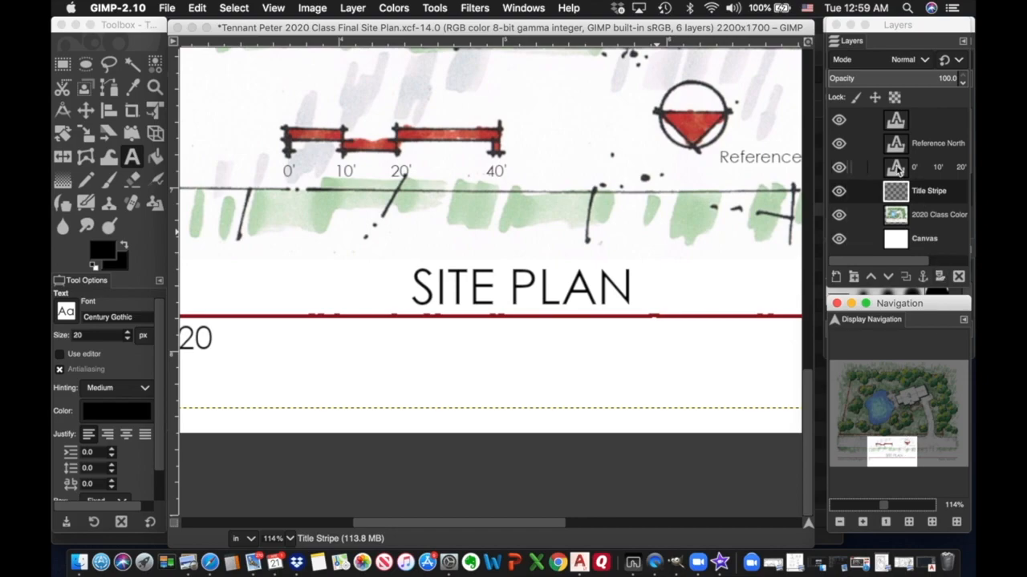
Select the whole line of scale-bar numbers and enlarge it to 25 px.
{"action": "left_click", "coordinate": [899, 168]}
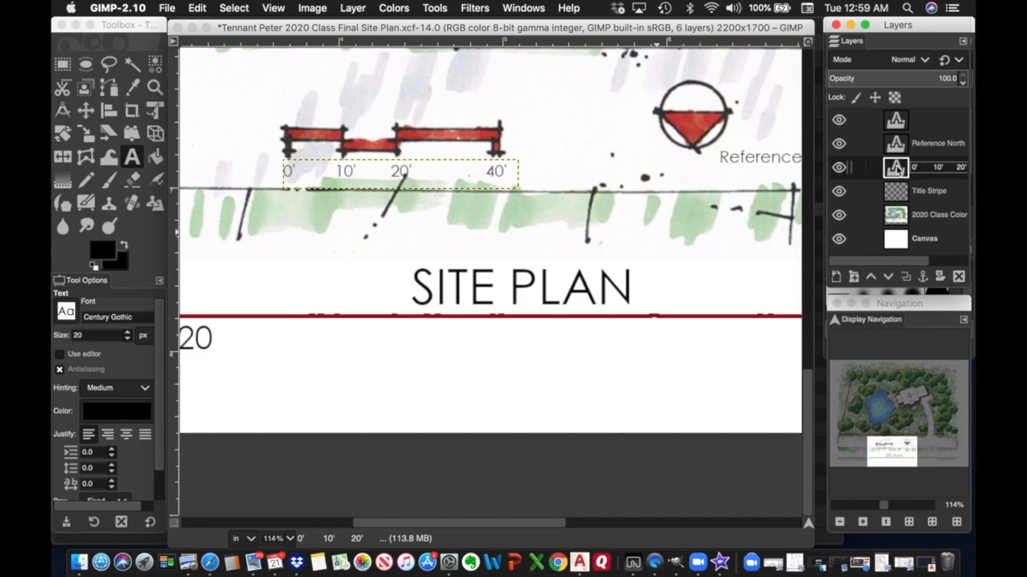
{"action": "double_click", "coordinate": [897, 169]}
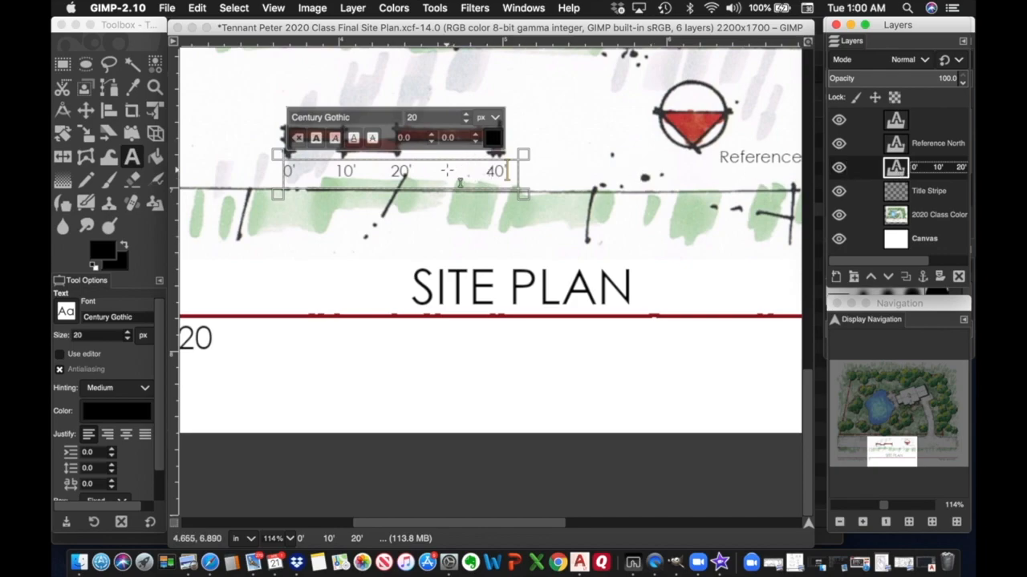
{"action": "triple_click", "coordinate": [460, 183]}
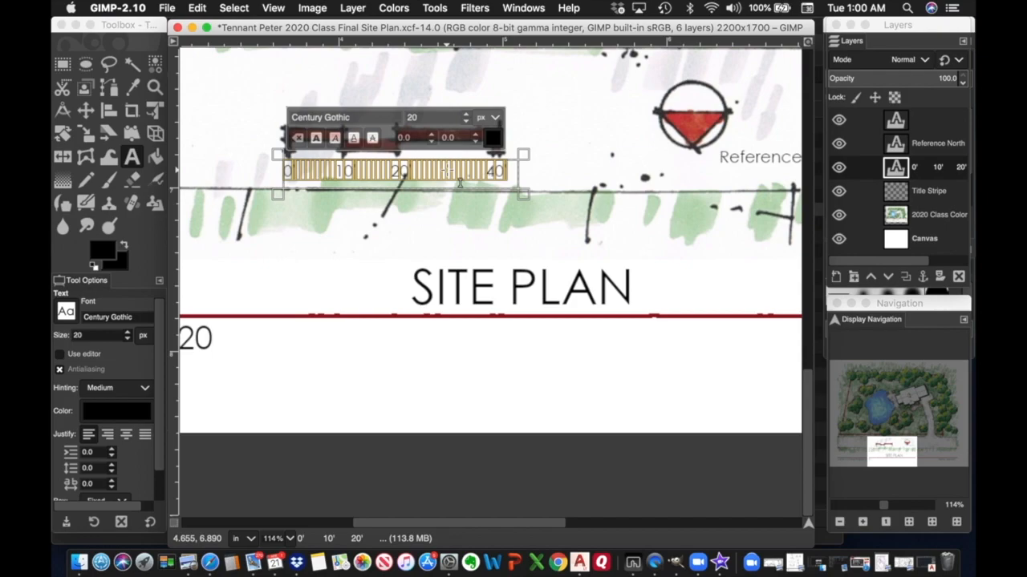
{"action": "left_click", "coordinate": [317, 141]}
{"action": "scroll", "coordinate": [466, 118], "scroll_direction": "up", "scroll_amount": 5}
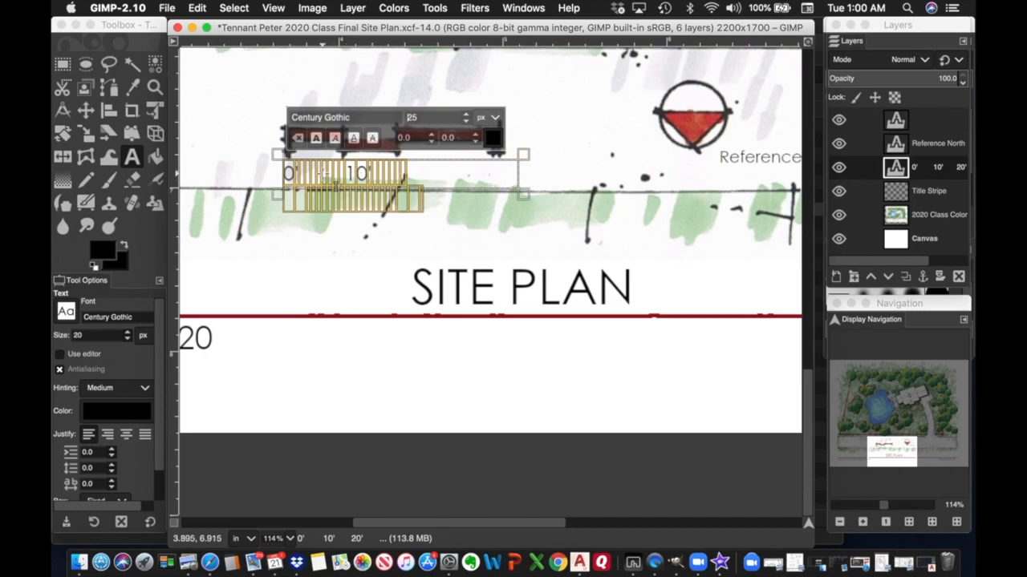
Adjust the spaces so 10', 20' and 40' sit under their tick marks.
{"action": "left_click", "coordinate": [333, 184]}
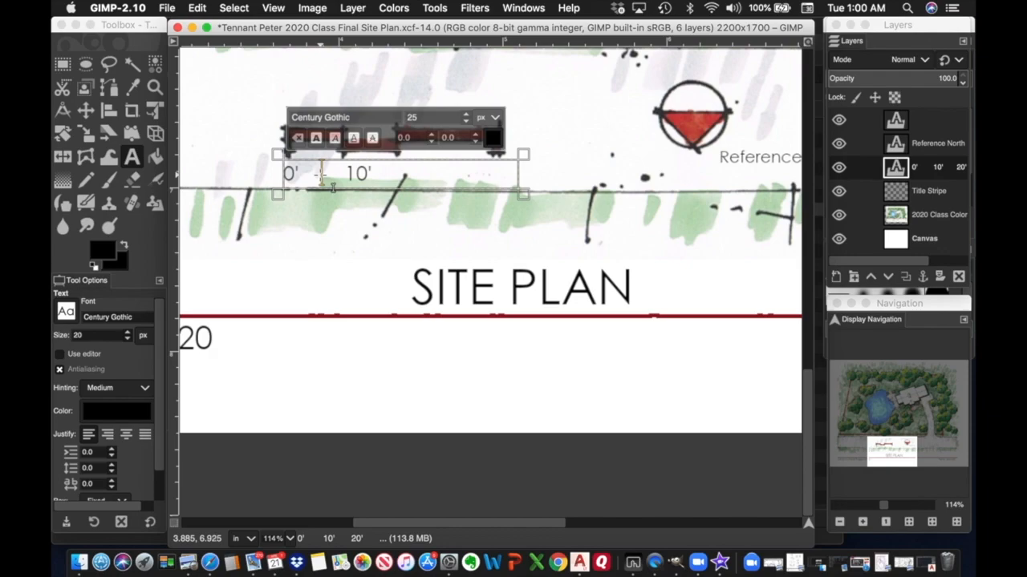
{"action": "key", "text": "ctrl+z"}
{"action": "key", "text": "ctrl+z"}
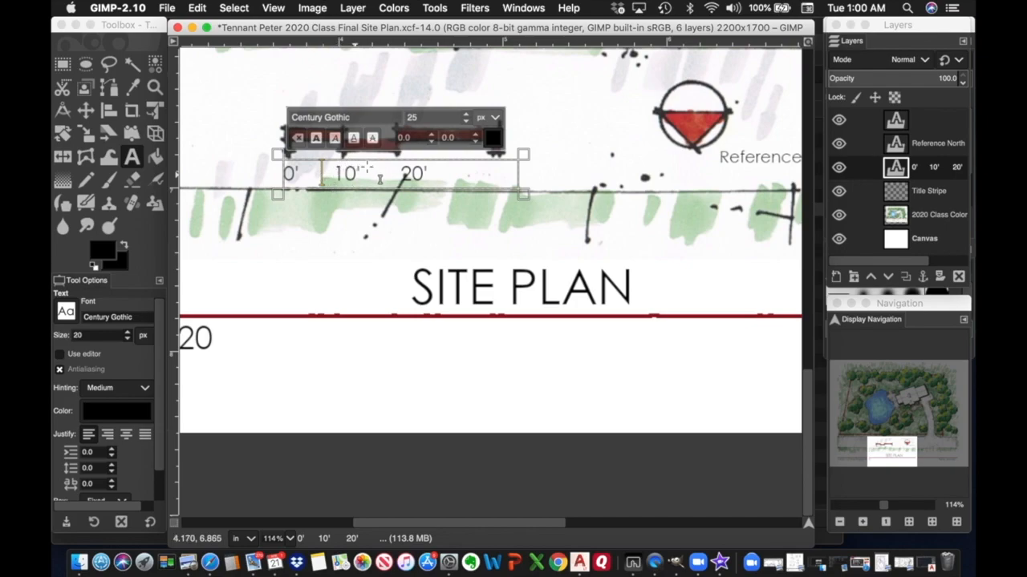
{"action": "key", "text": "Right"}
{"action": "key", "text": "Right"}
{"action": "key", "text": "Right"}
{"action": "key", "text": "Right"}
{"action": "key", "text": "Right"}
{"action": "key", "text": "Delete"}
{"action": "key", "text": "Delete"}
{"action": "left_click", "coordinate": [427, 171]}
{"action": "key", "text": "Delete"}
{"action": "key", "text": "Delete"}
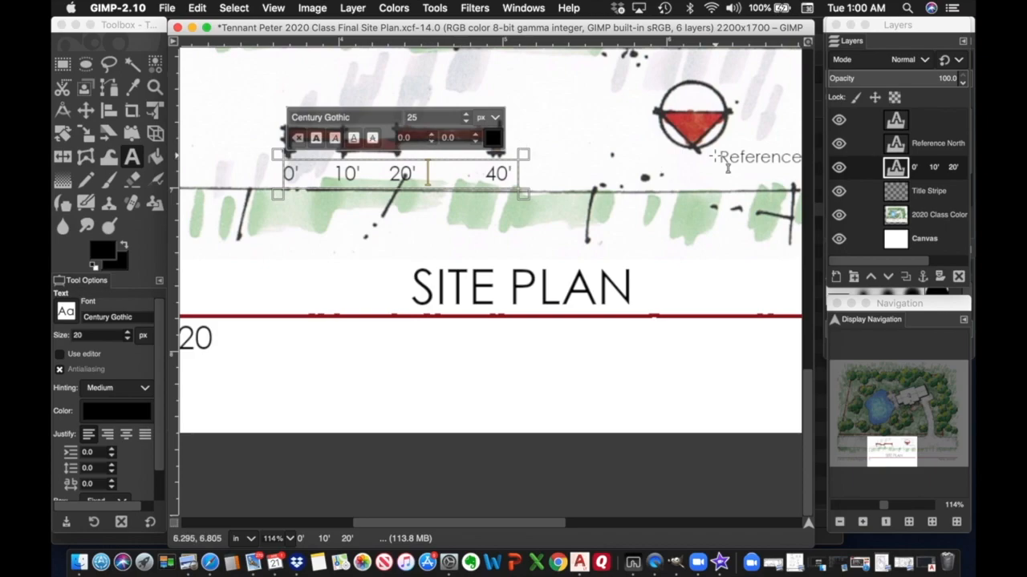
Raise the Reference North text to 25 px and resize its box to keep one line.
{"action": "left_click", "coordinate": [937, 150]}
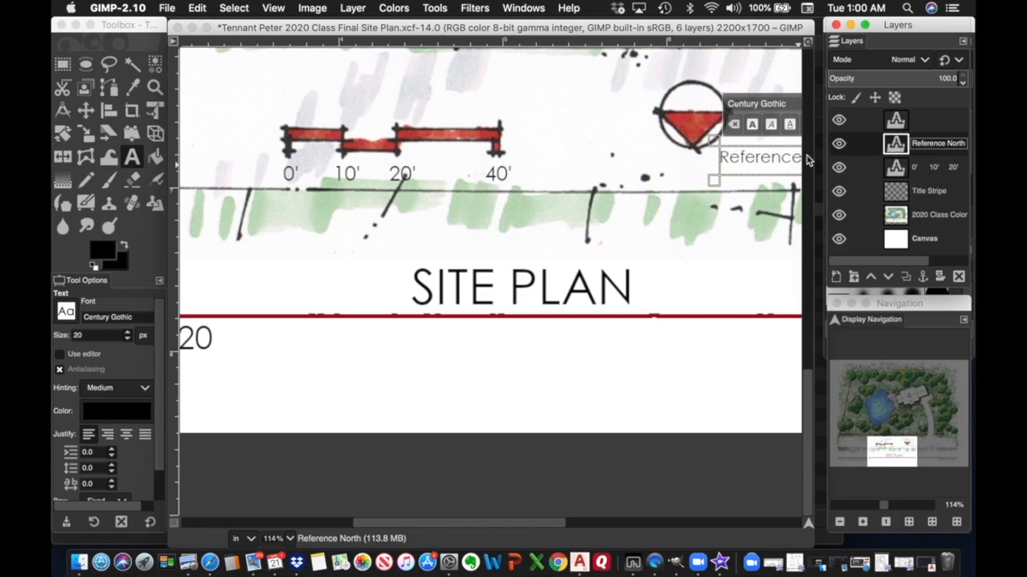
{"action": "left_click", "coordinate": [773, 162]}
{"action": "double_click", "coordinate": [773, 163]}
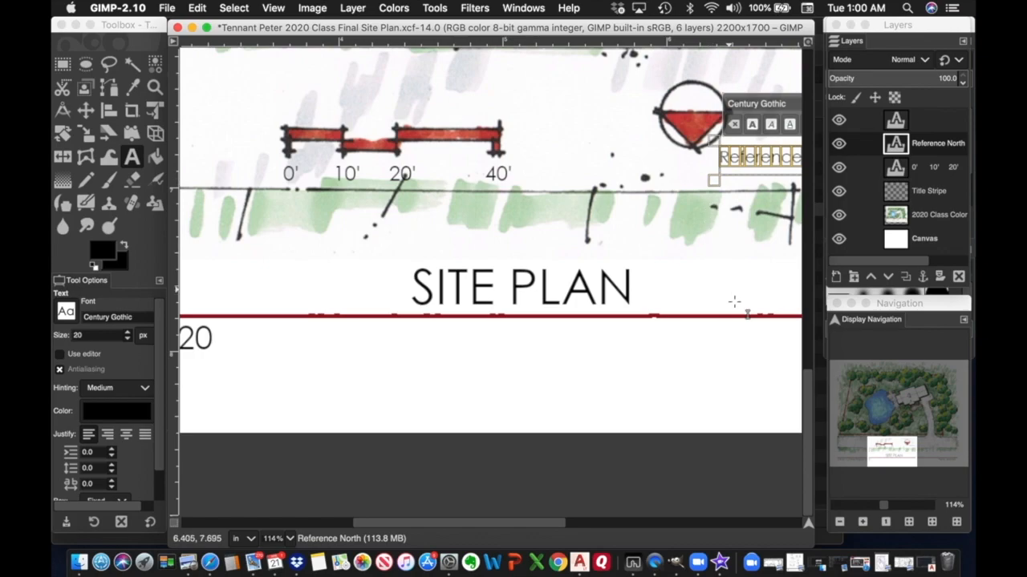
{"action": "left_click_drag", "start_coordinate": [883, 448], "coordinate": [907, 449]}
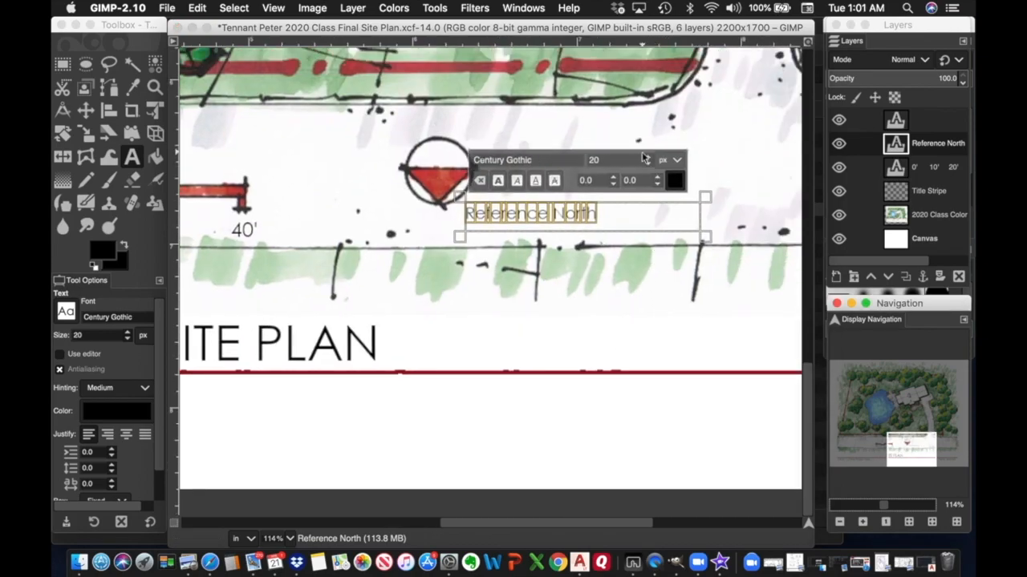
{"action": "left_click", "coordinate": [650, 160]}
{"action": "left_click", "coordinate": [650, 160]}
{"action": "left_click", "coordinate": [650, 161]}
{"action": "left_click", "coordinate": [650, 161]}
{"action": "left_click", "coordinate": [650, 161]}
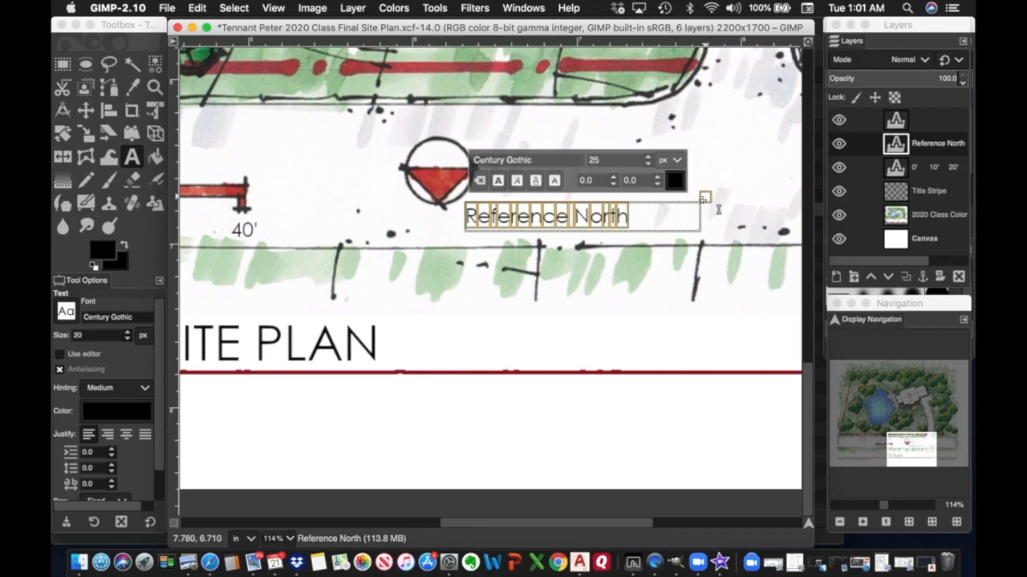
{"action": "left_click_drag", "start_coordinate": [705, 198], "coordinate": [599, 201]}
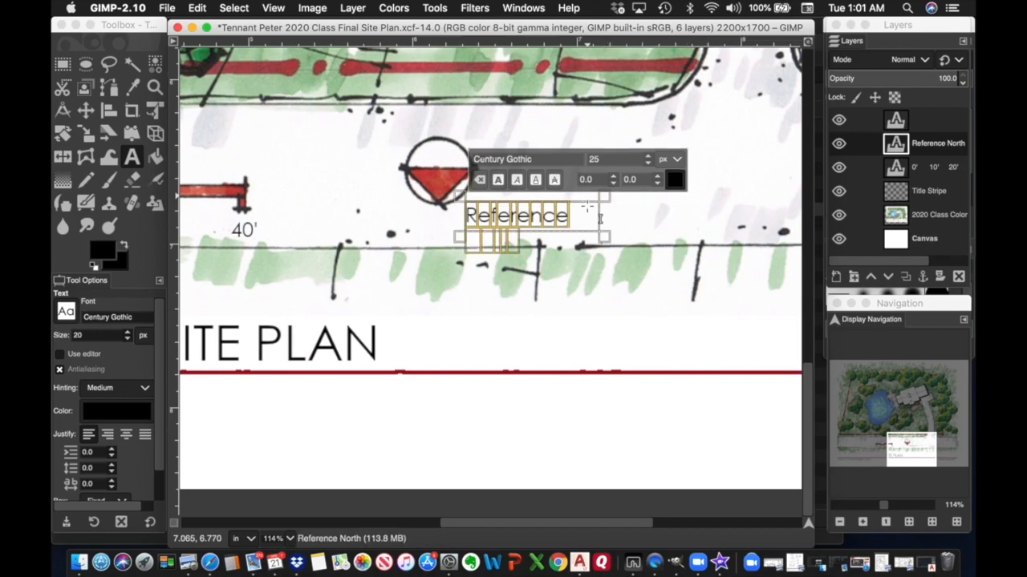
{"action": "left_click_drag", "start_coordinate": [602, 201], "coordinate": [656, 201]}
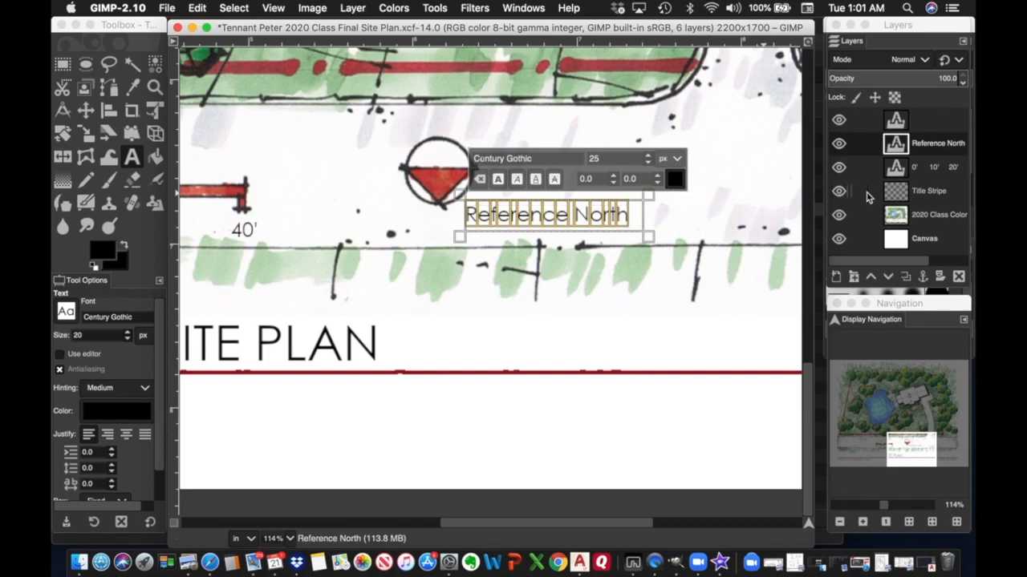
Zoom out to check the whole layout, then zoom in on the bottom title stripe.
{"action": "left_click", "coordinate": [916, 192]}
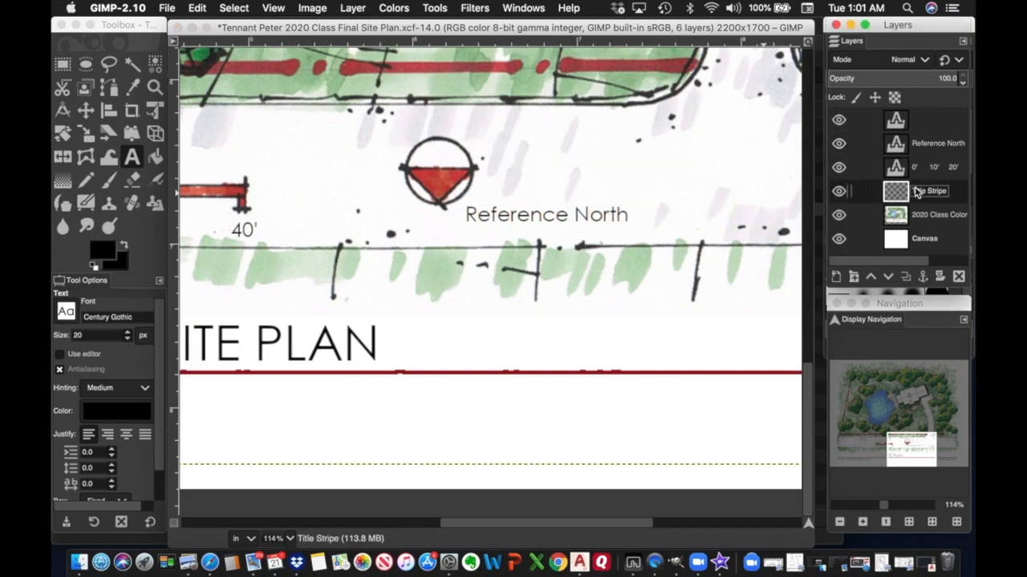
{"action": "left_click", "coordinate": [840, 523]}
{"action": "left_click", "coordinate": [840, 523]}
{"action": "left_click", "coordinate": [840, 523]}
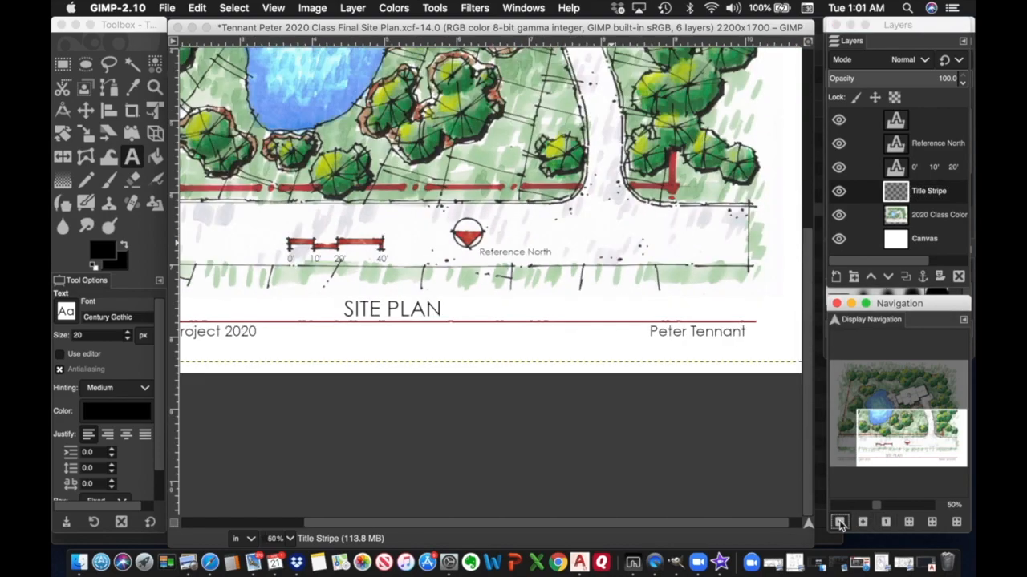
{"action": "left_click", "coordinate": [840, 523]}
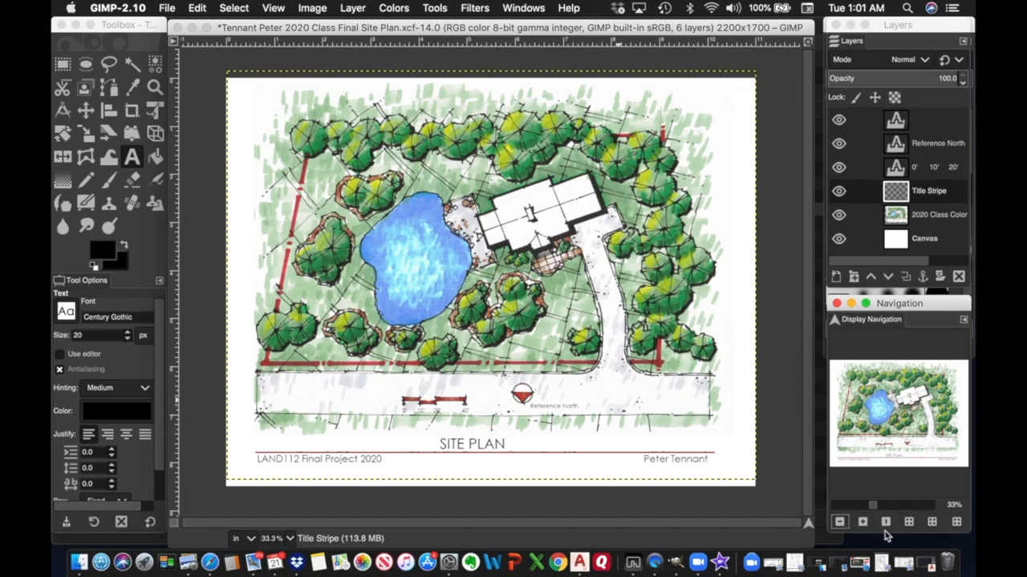
{"action": "left_click", "coordinate": [862, 523]}
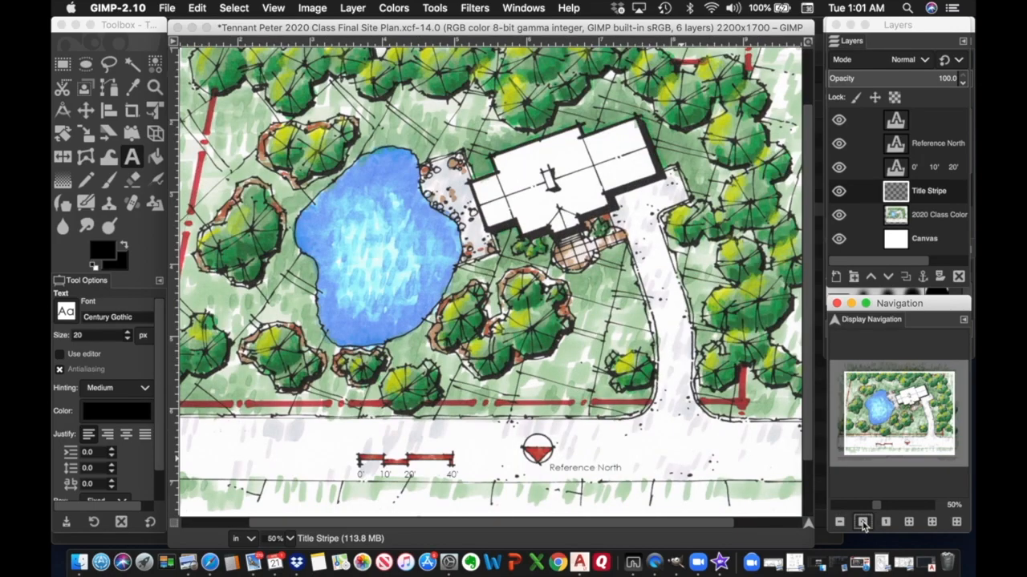
{"action": "left_click", "coordinate": [862, 522]}
{"action": "left_click", "coordinate": [863, 522]}
{"action": "left_click", "coordinate": [862, 522]}
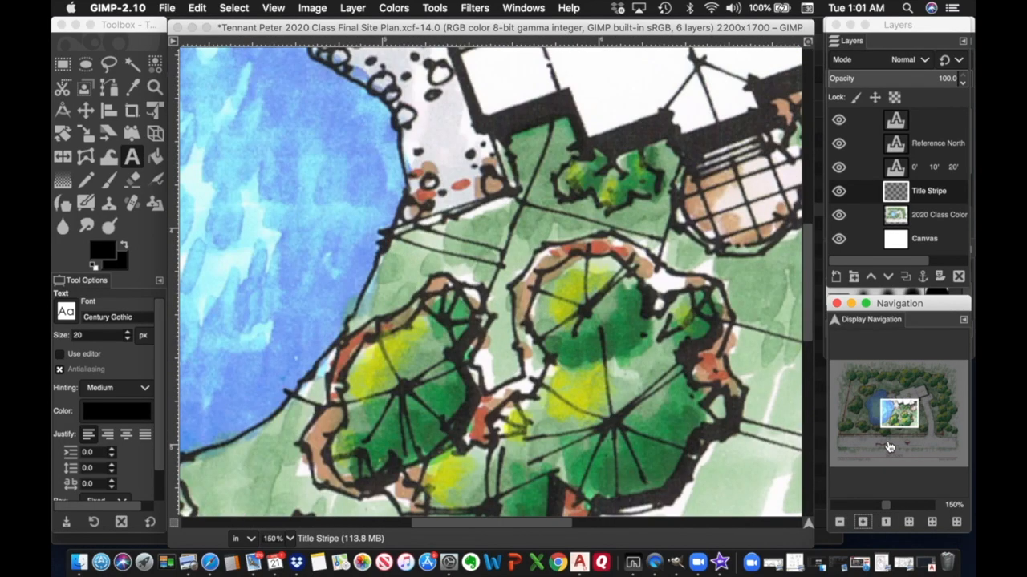
{"action": "left_click_drag", "start_coordinate": [902, 416], "coordinate": [848, 451]}
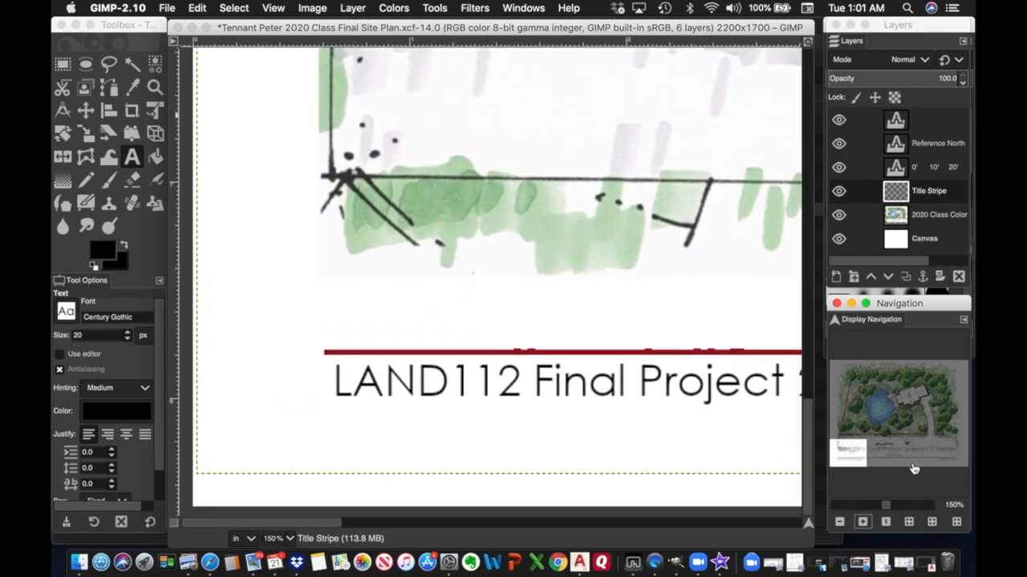
{"action": "left_click", "coordinate": [862, 523]}
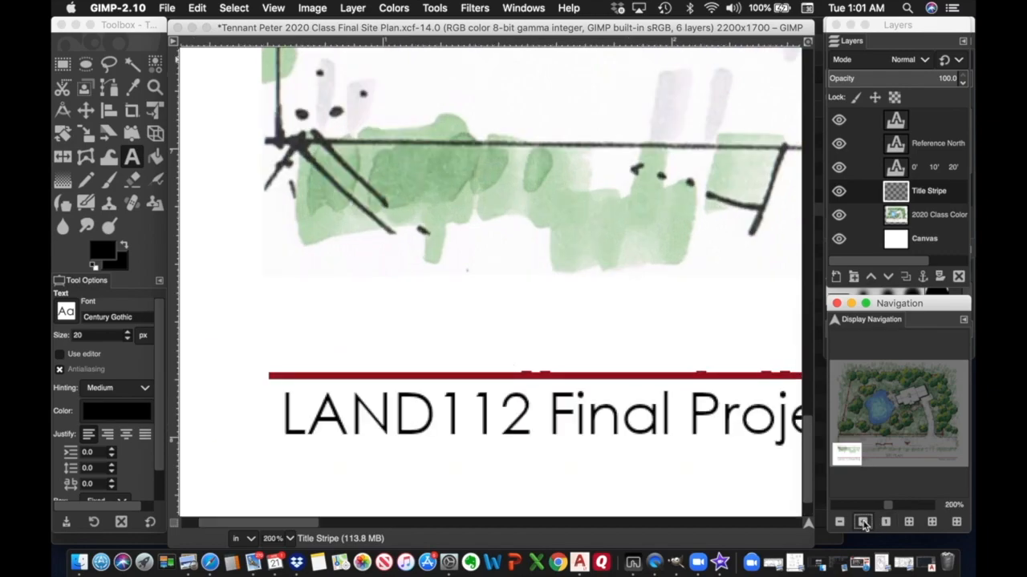
{"action": "left_click", "coordinate": [862, 522]}
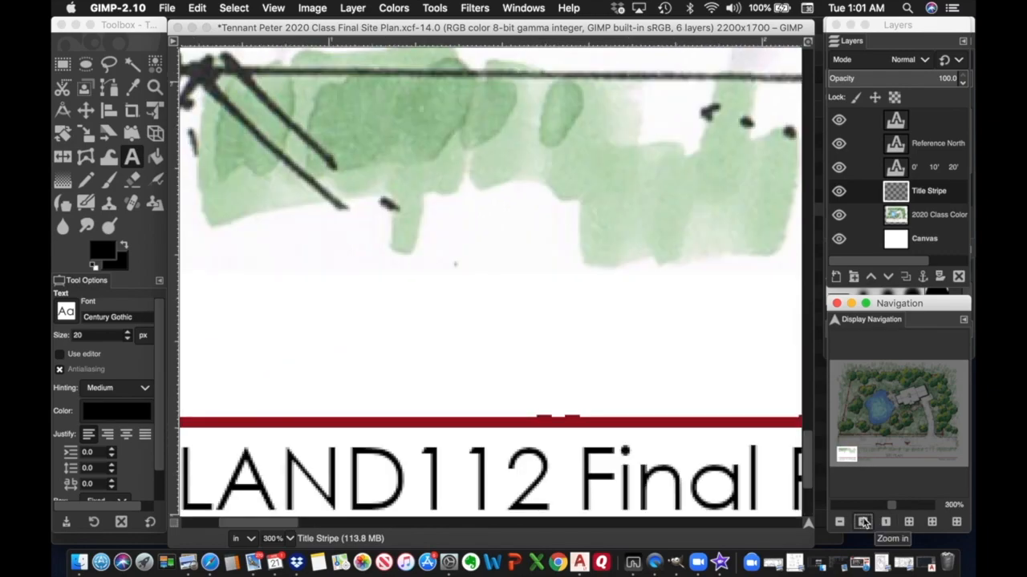
Zoom back out to 33.3% to show the full plan and make Title Stripe the active layer.
{"action": "left_click", "coordinate": [840, 522]}
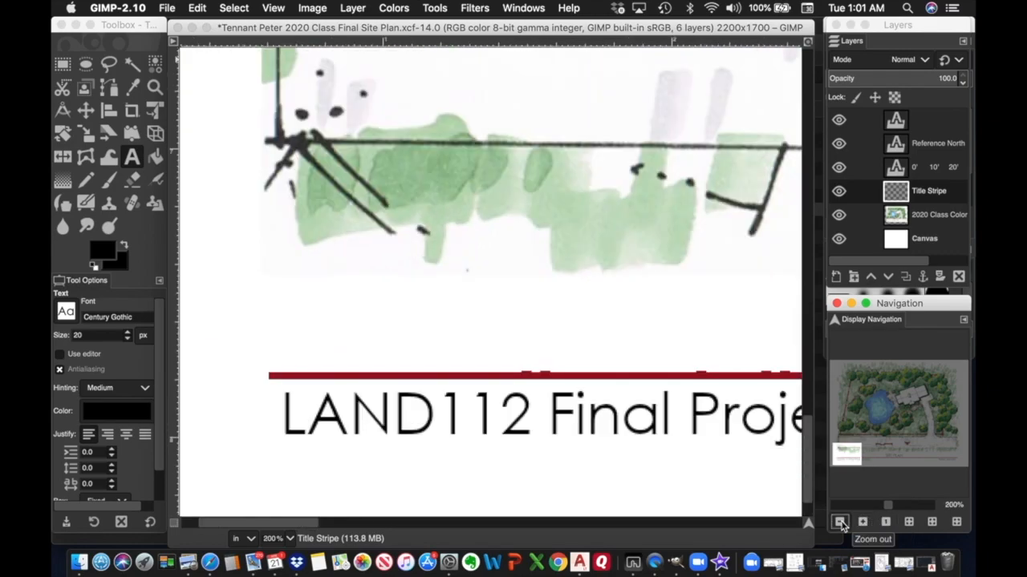
{"action": "left_click", "coordinate": [839, 522]}
{"action": "left_click", "coordinate": [840, 523]}
{"action": "left_click", "coordinate": [840, 522]}
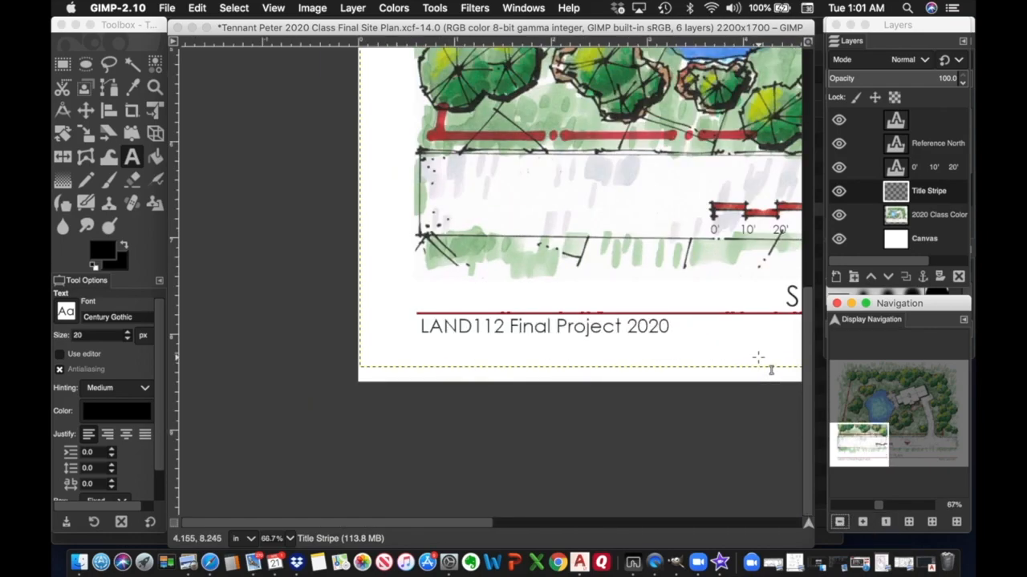
{"action": "left_click_drag", "start_coordinate": [852, 438], "coordinate": [872, 429]}
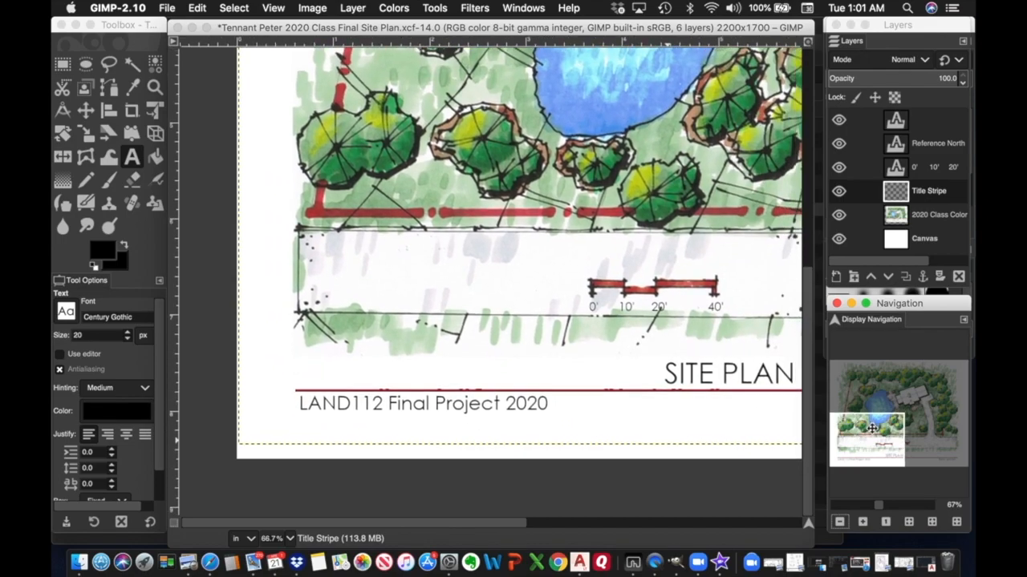
{"action": "left_click", "coordinate": [840, 522]}
{"action": "left_click", "coordinate": [840, 522]}
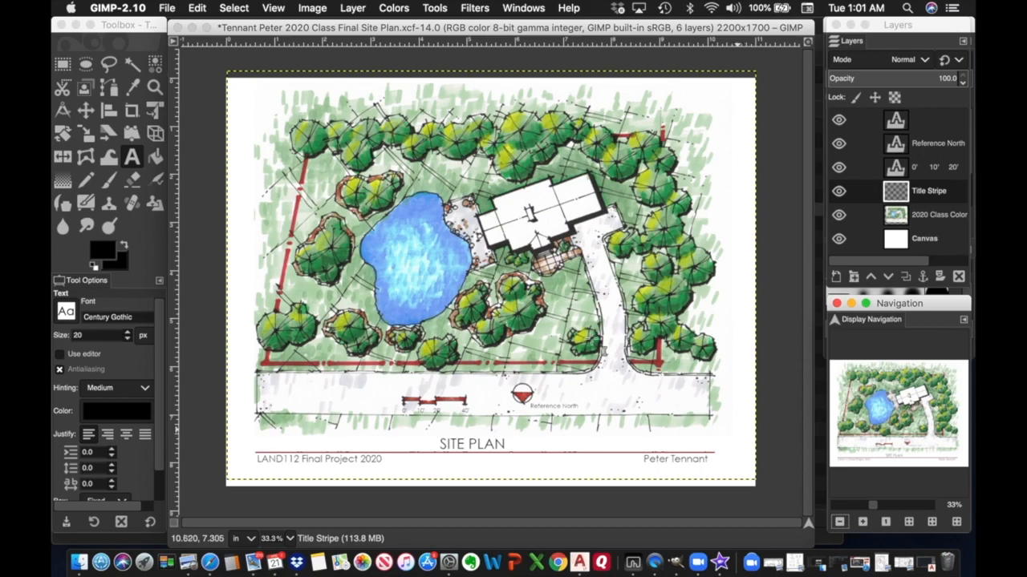
{"action": "left_click", "coordinate": [932, 196]}
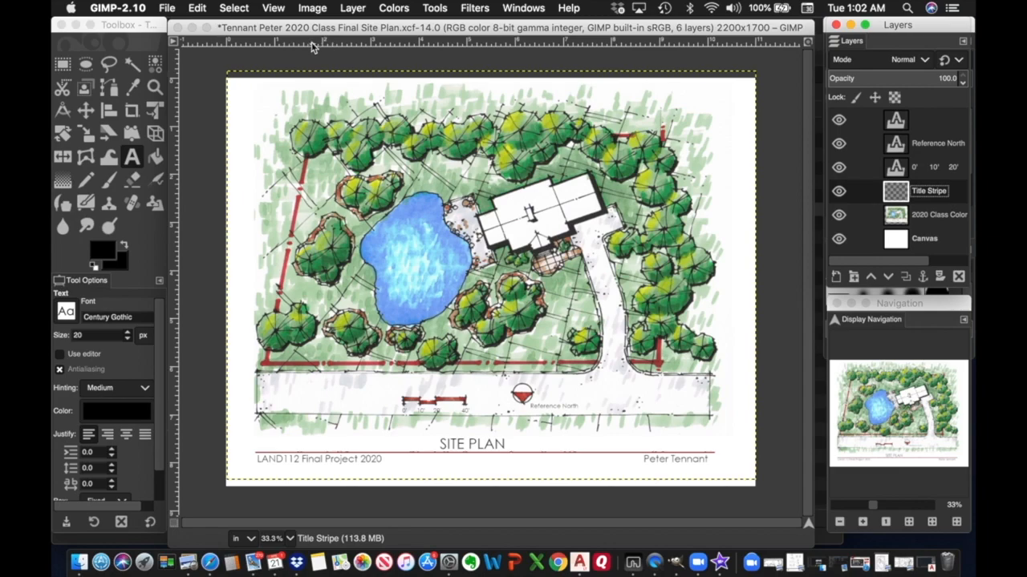
Add a horizontal guide across the title area and rectangle-select the red stripe strip.
{"action": "left_click_drag", "start_coordinate": [312, 45], "coordinate": [321, 458]}
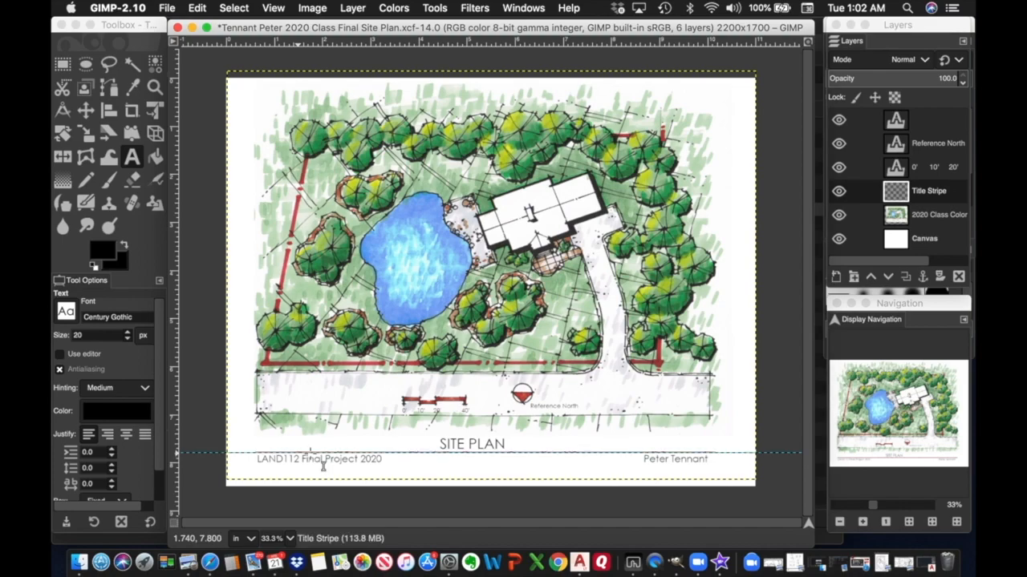
{"action": "left_click", "coordinate": [67, 67]}
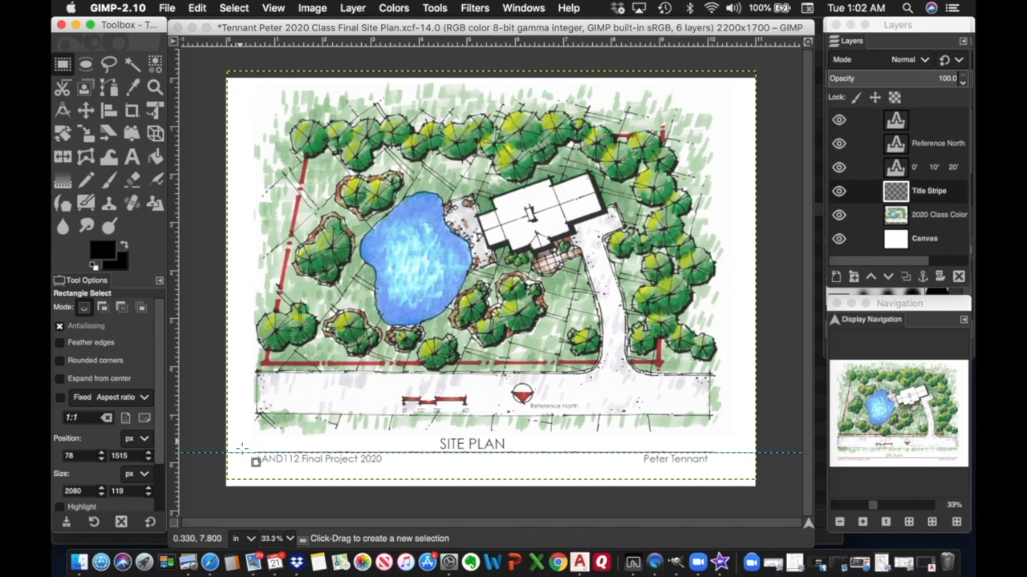
{"action": "left_click_drag", "start_coordinate": [242, 438], "coordinate": [730, 469]}
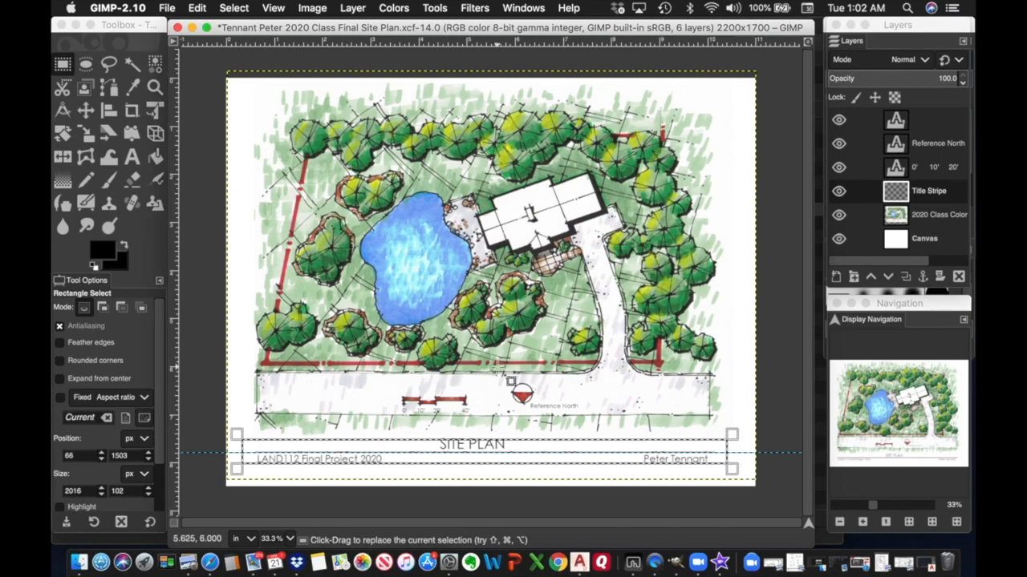
{"action": "left_click", "coordinate": [553, 448]}
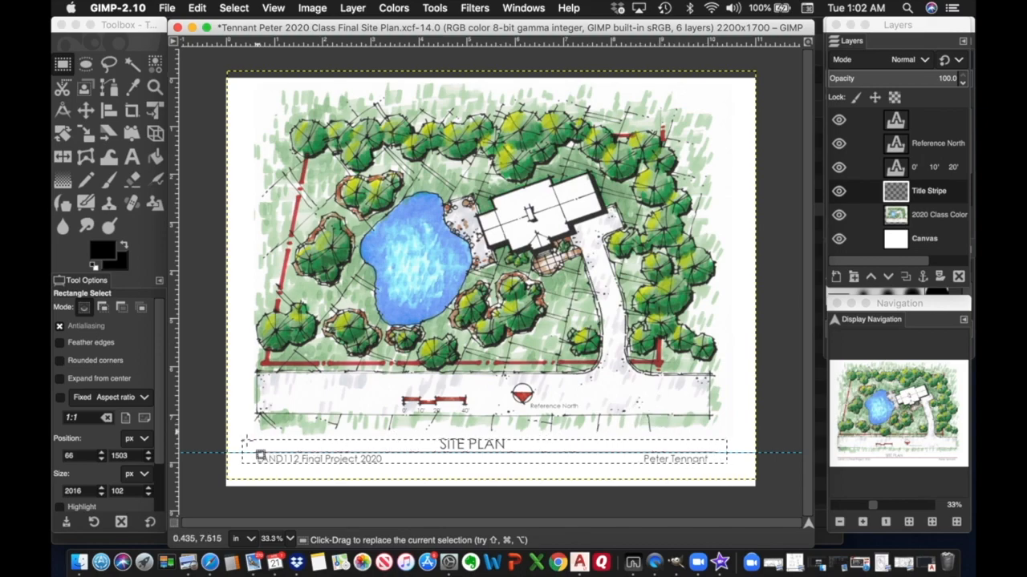
Clear the selected stripe with Edit > Clear and remove the selection.
{"action": "left_click", "coordinate": [198, 10]}
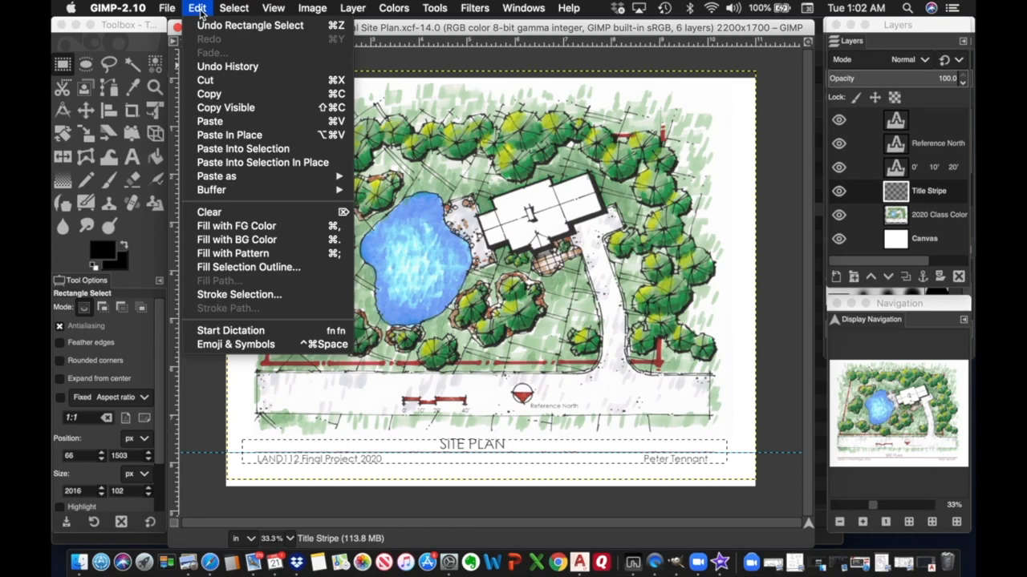
{"action": "left_click", "coordinate": [210, 214]}
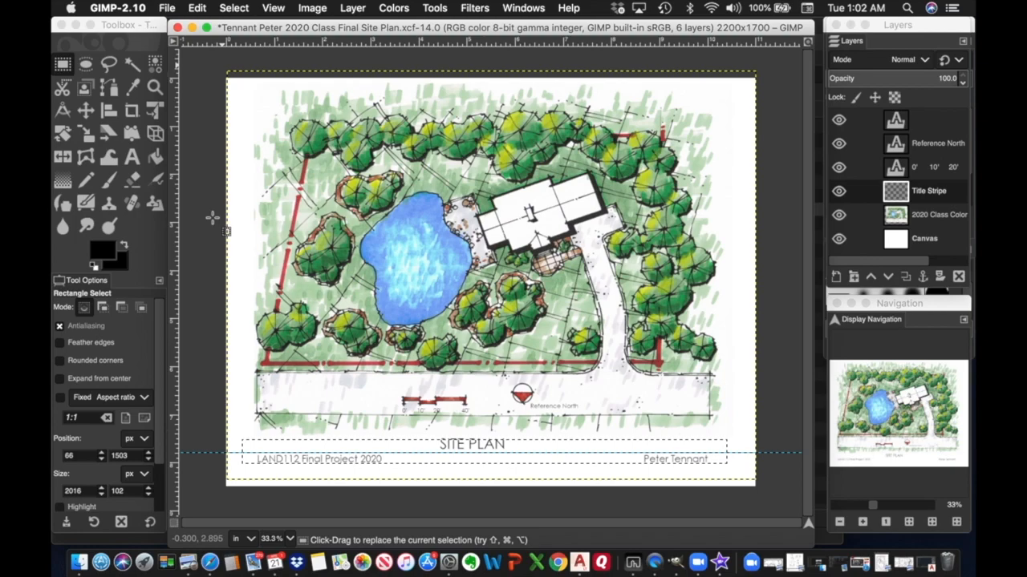
{"action": "left_click", "coordinate": [235, 7]}
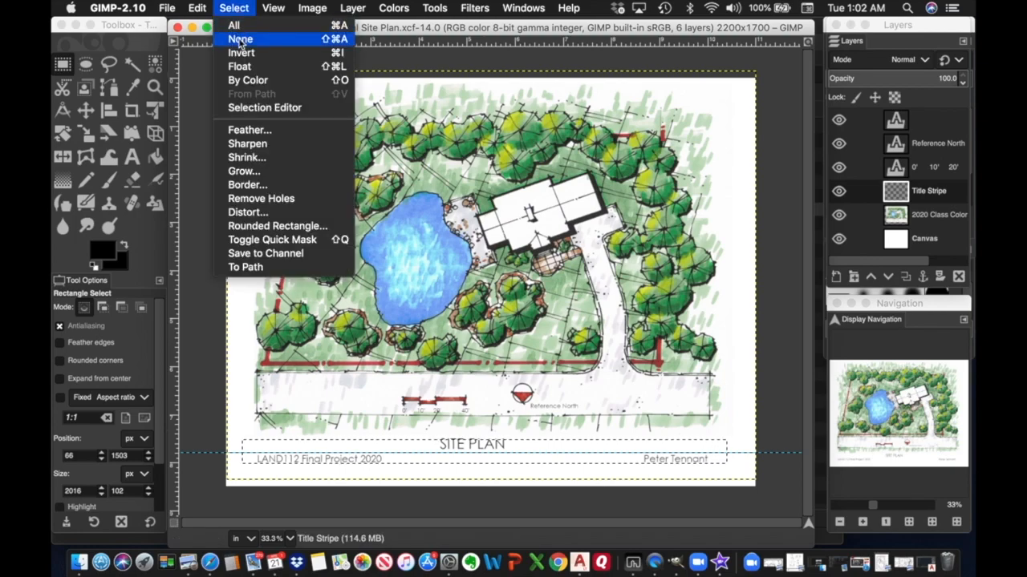
{"action": "left_click", "coordinate": [239, 39]}
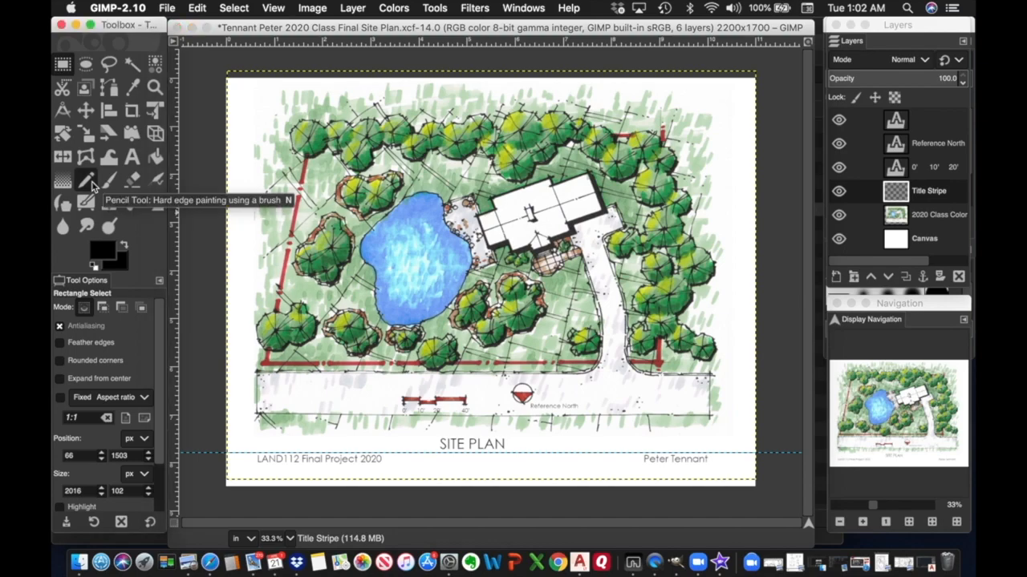
Set the Pencil colour to a30101 and draw a straight stripe below SITE PLAN.
{"action": "left_click", "coordinate": [92, 182]}
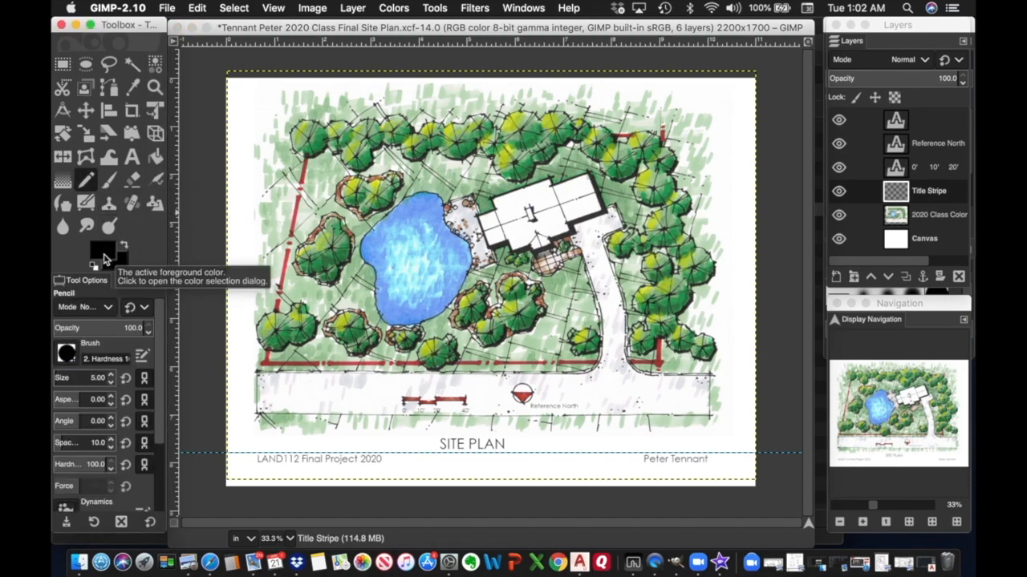
{"action": "left_click", "coordinate": [103, 257]}
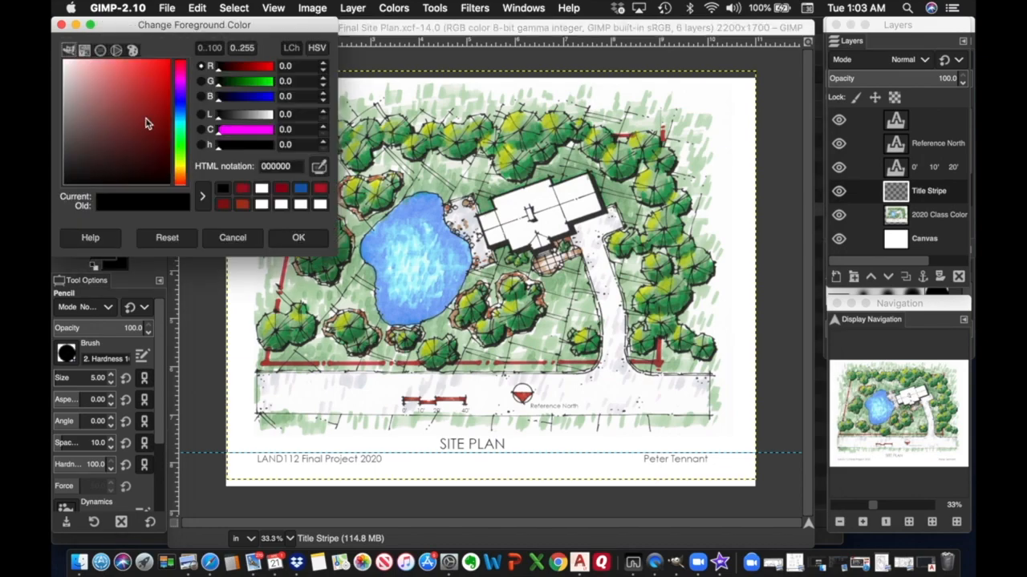
{"action": "left_click", "coordinate": [166, 103]}
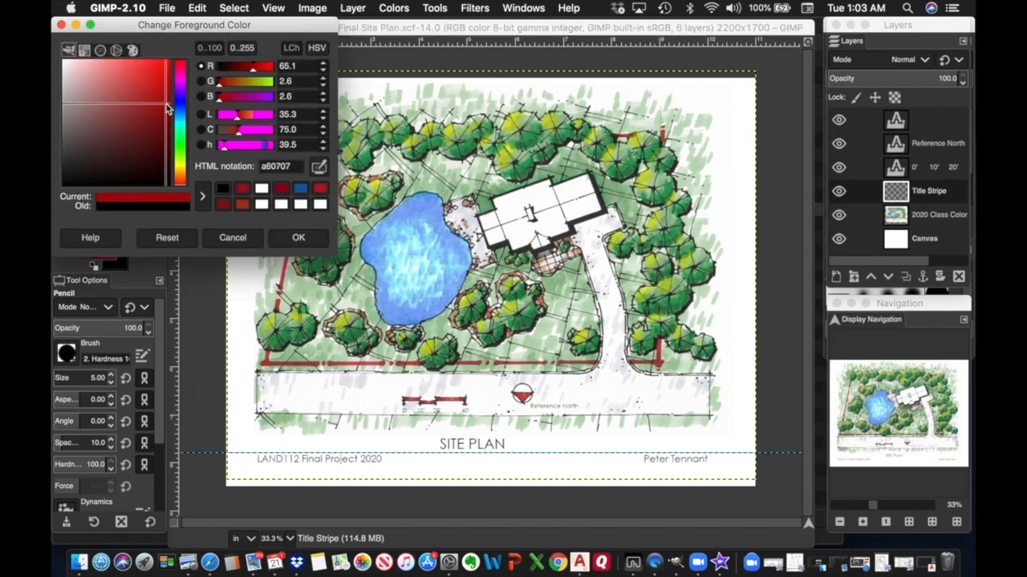
{"action": "left_click_drag", "start_coordinate": [167, 104], "coordinate": [170, 105]}
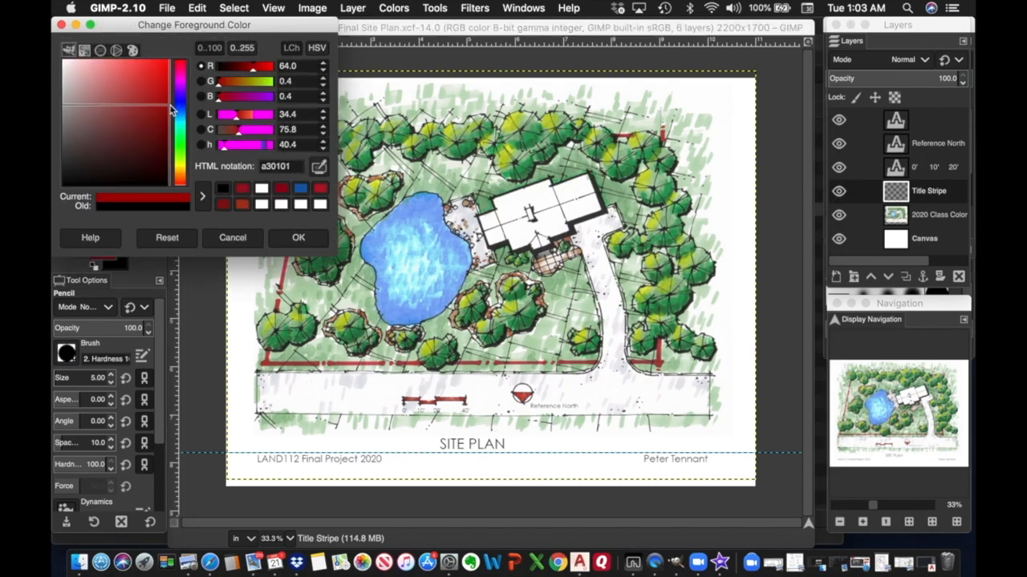
{"action": "left_click", "coordinate": [298, 239]}
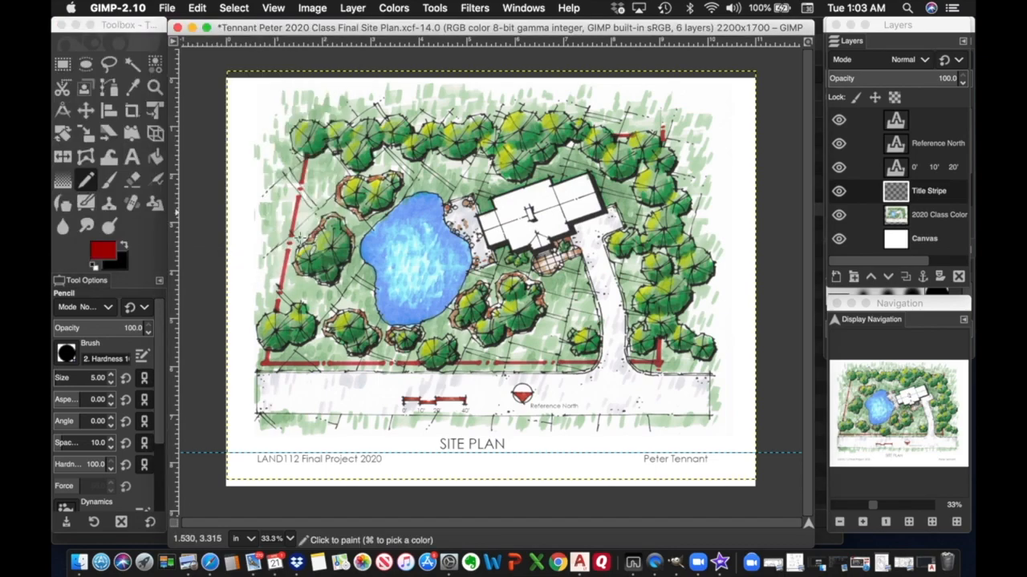
{"action": "left_click", "coordinate": [260, 454]}
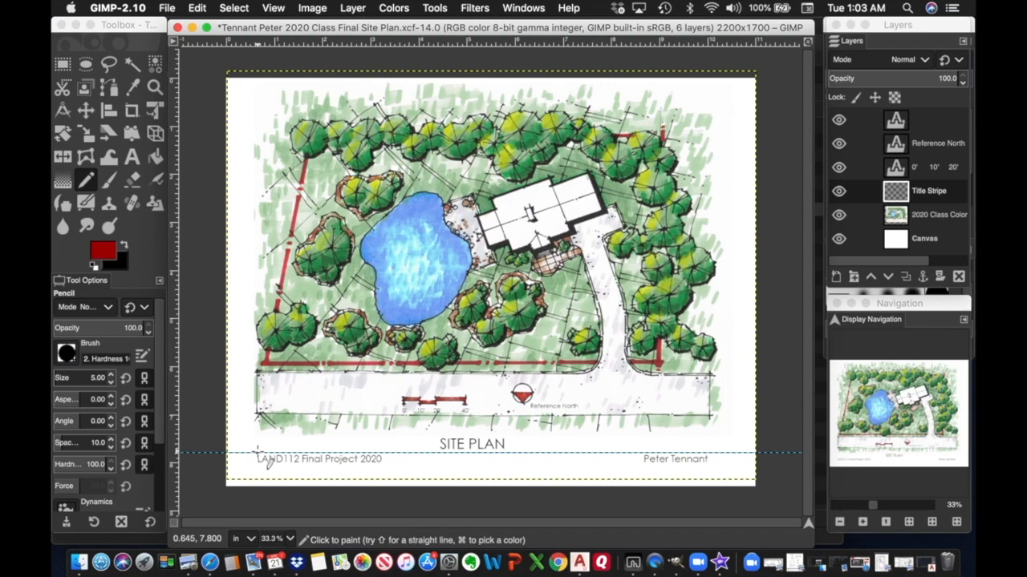
{"action": "key", "text": "shift"}
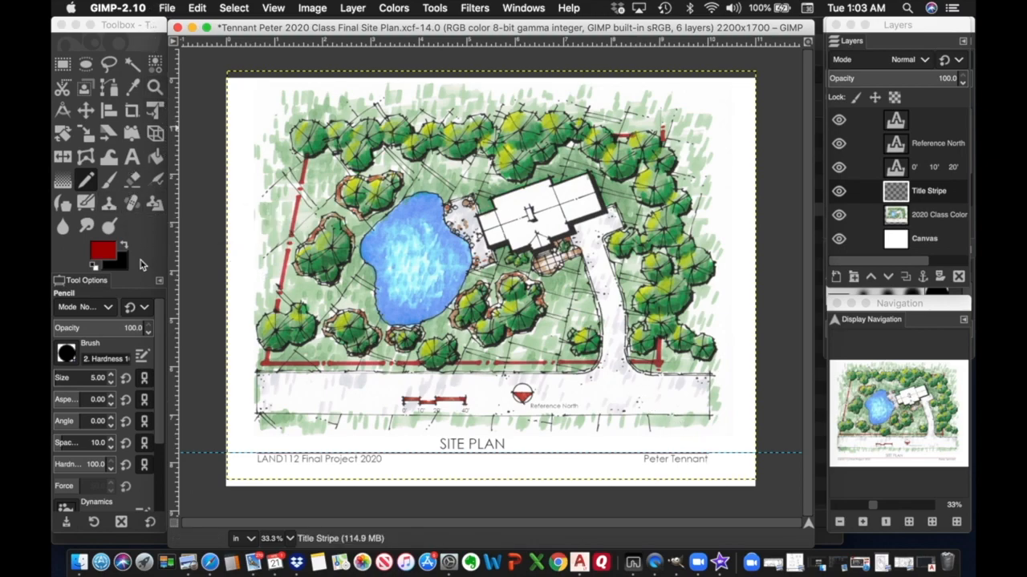
Drag the horizontal guide off the page and zoom in on the title and scale bar area.
{"action": "left_click", "coordinate": [86, 110]}
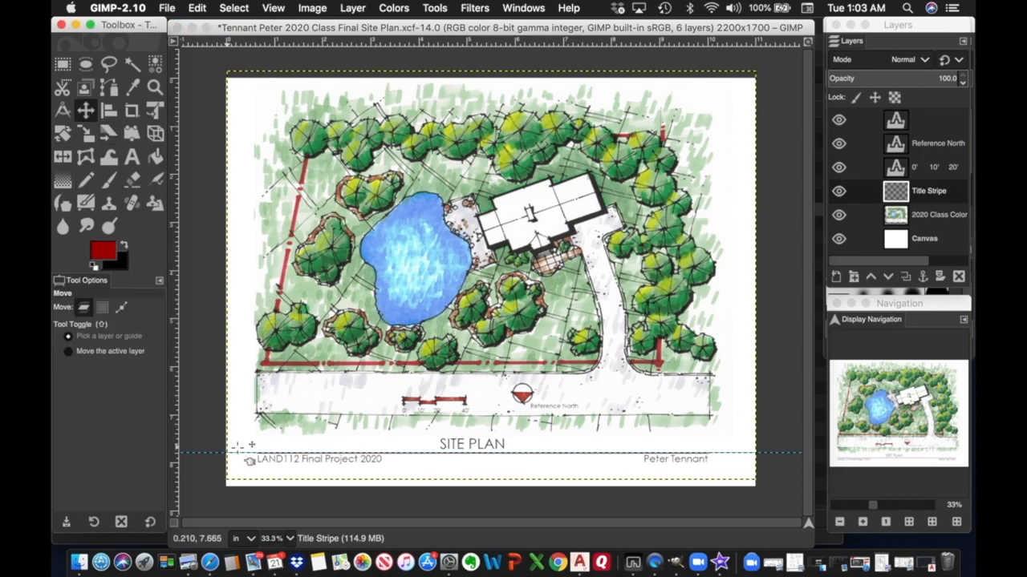
{"action": "left_click_drag", "start_coordinate": [251, 464], "coordinate": [264, 45]}
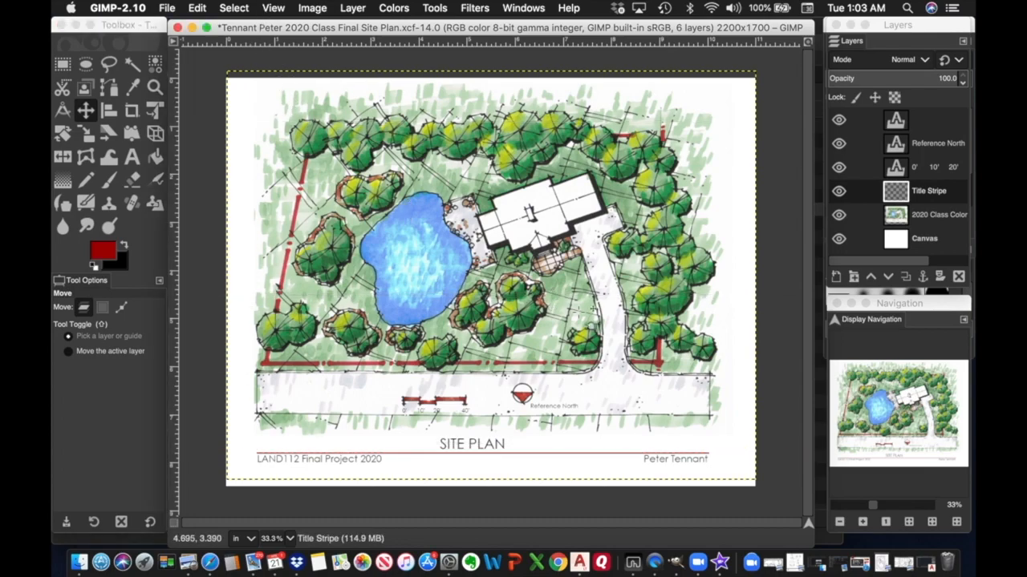
{"action": "left_click", "coordinate": [864, 522]}
{"action": "left_click", "coordinate": [864, 522]}
{"action": "left_click", "coordinate": [864, 522]}
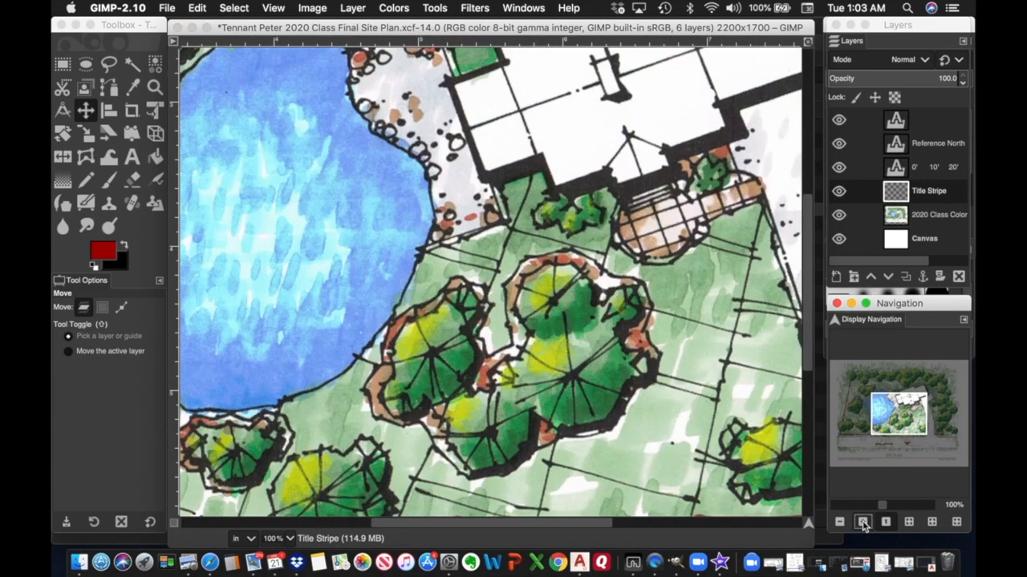
{"action": "left_click_drag", "start_coordinate": [892, 422], "coordinate": [871, 451]}
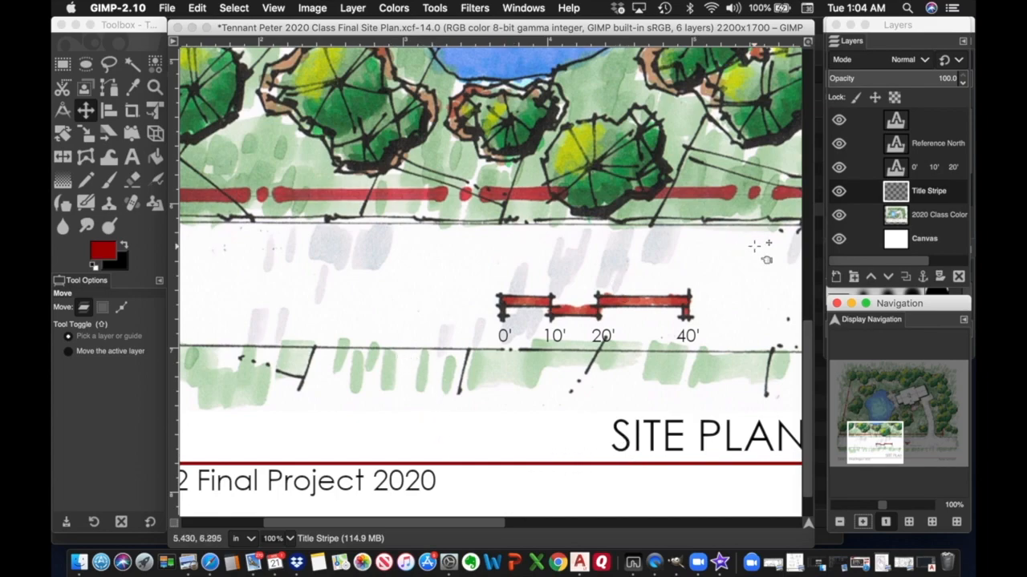
Nudge the Title Stripe layer slightly upward, then zoom out to show the whole layout.
{"action": "left_click", "coordinate": [929, 194]}
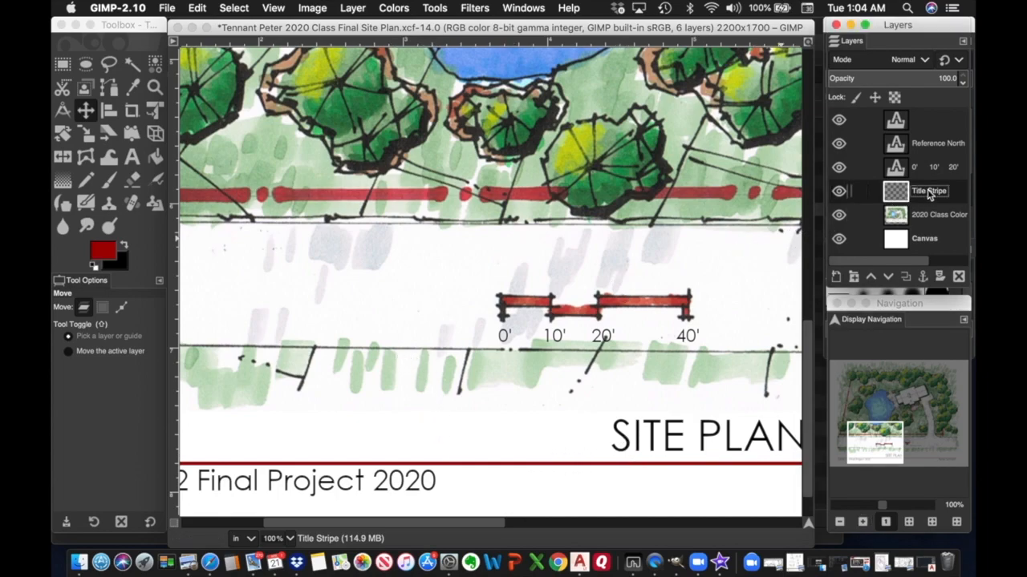
{"action": "left_click", "coordinate": [86, 112]}
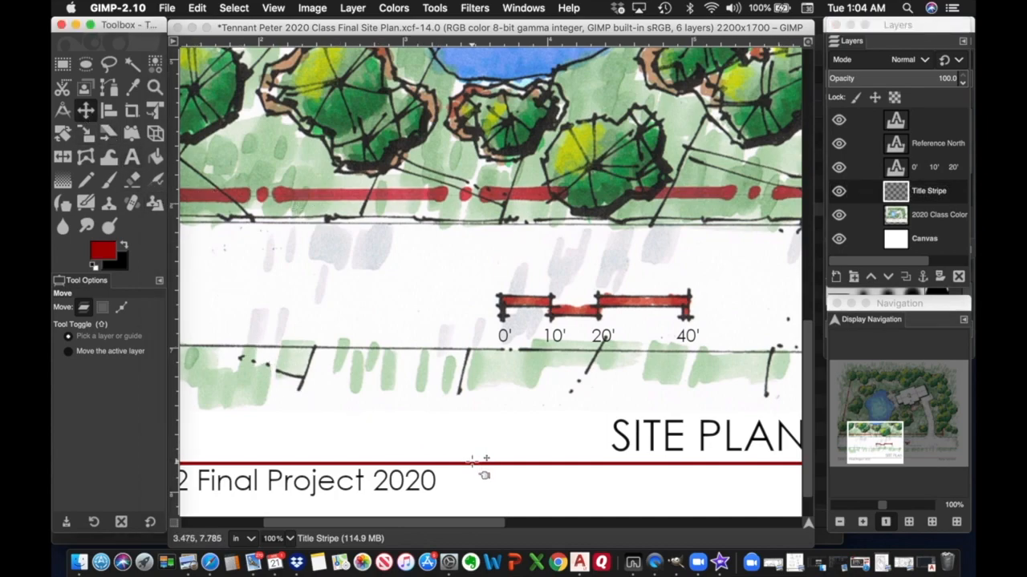
{"action": "left_click_drag", "start_coordinate": [472, 463], "coordinate": [472, 462]}
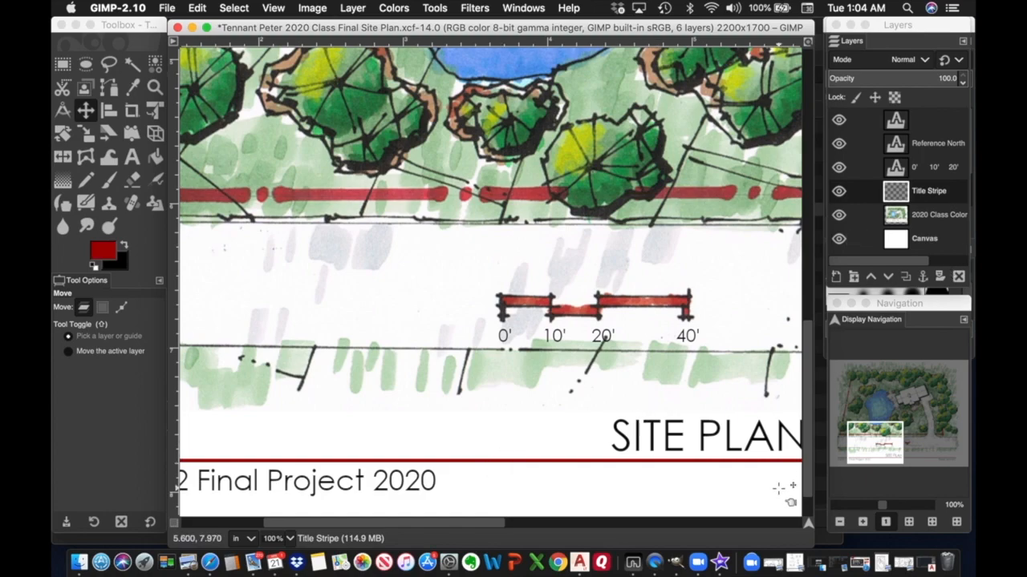
{"action": "left_click", "coordinate": [840, 522]}
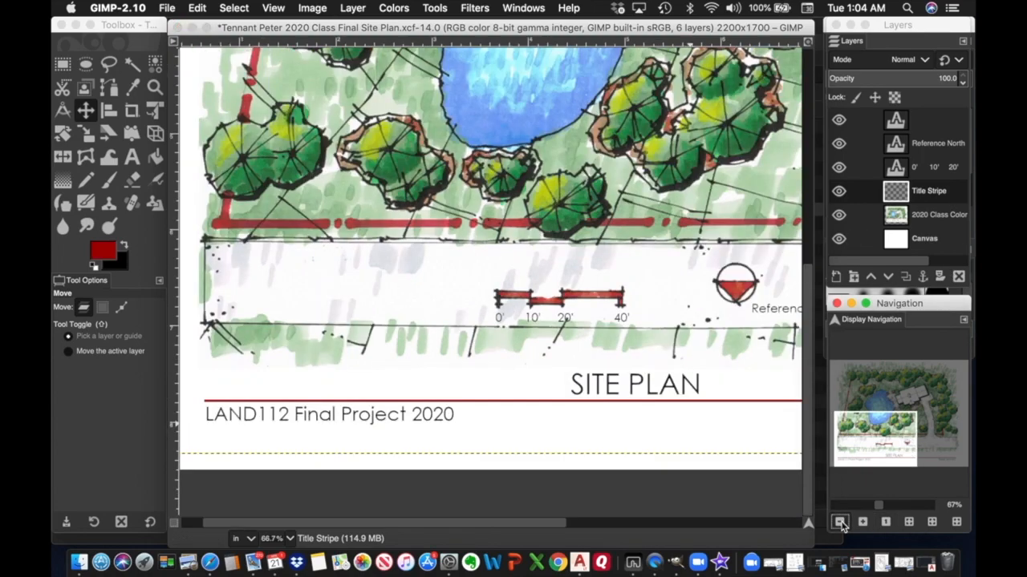
{"action": "left_click", "coordinate": [840, 523]}
{"action": "left_click", "coordinate": [839, 522]}
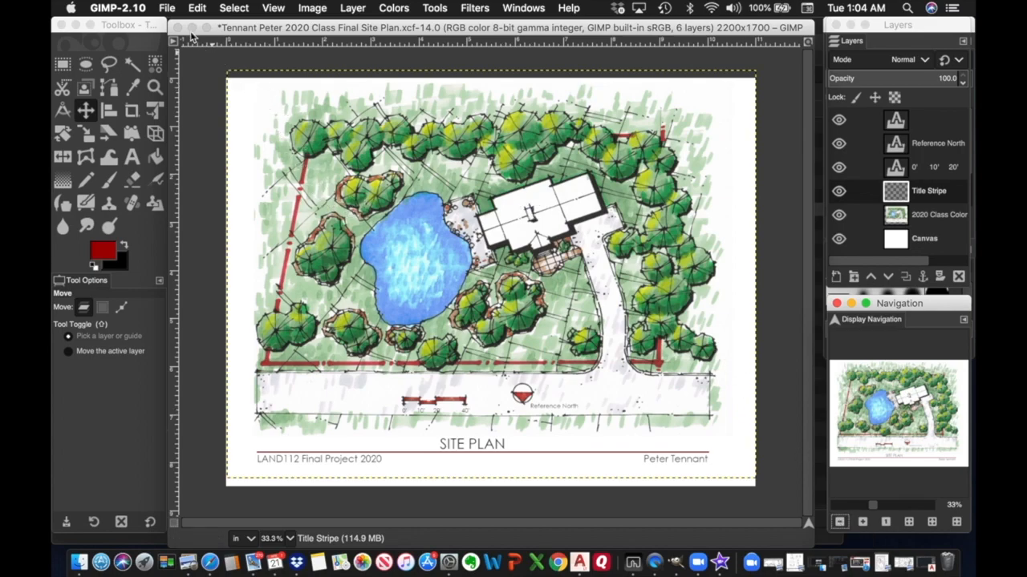
Save the site plan layout with File > Save.
{"action": "left_click", "coordinate": [167, 9]}
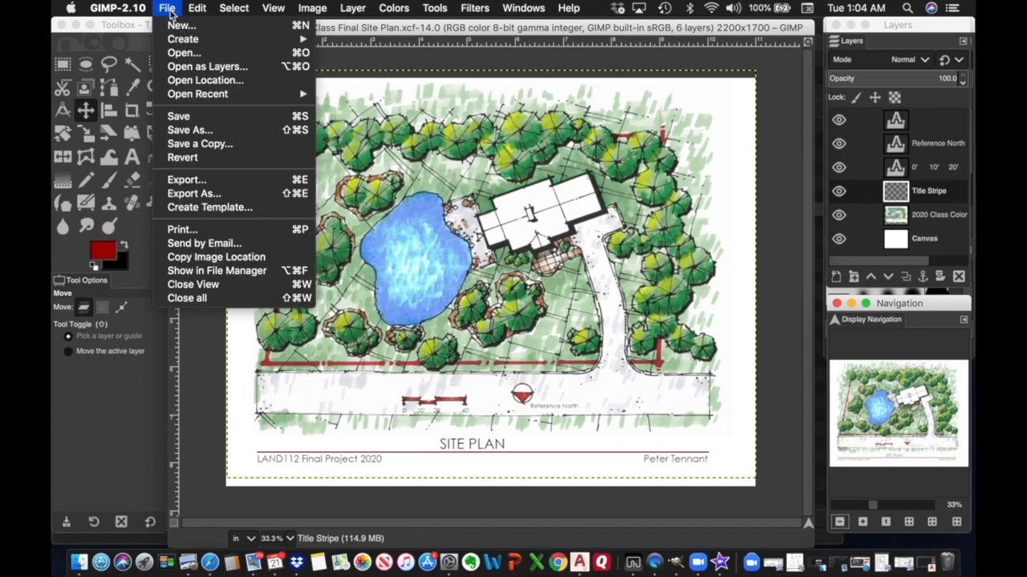
{"action": "left_click", "coordinate": [190, 119]}
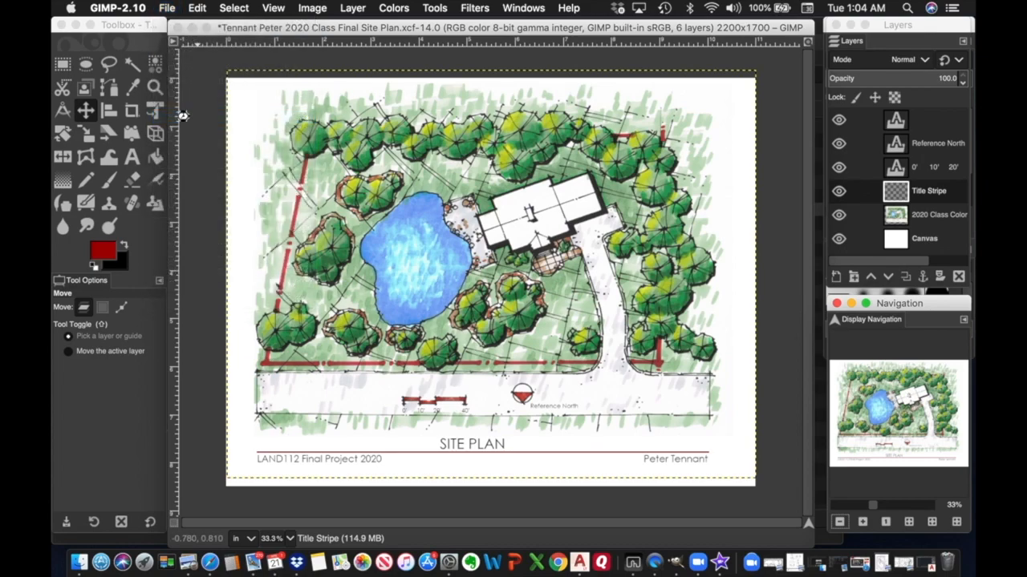
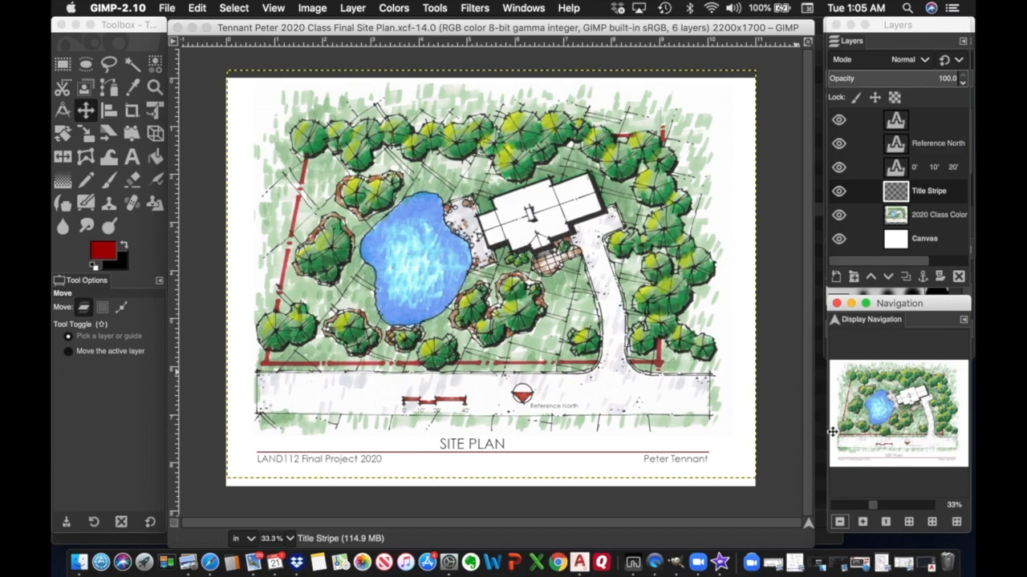
Zoom in closely and pan to the colour scan's top-right corner.
{"action": "mouse_move", "coordinate": [878, 510]}
{"action": "left_mouse_down"}
{"action": "mouse_move", "coordinate": [905, 508]}
{"action": "mouse_move", "coordinate": [883, 506]}
{"action": "left_mouse_up"}
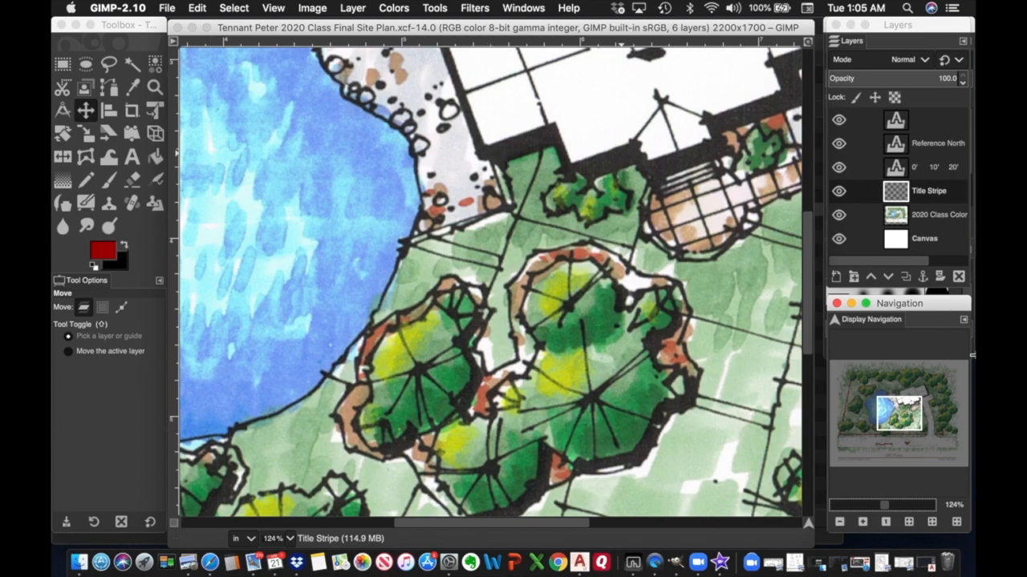
{"action": "left_click_drag", "start_coordinate": [911, 407], "coordinate": [912, 407]}
{"action": "left_click", "coordinate": [965, 375]}
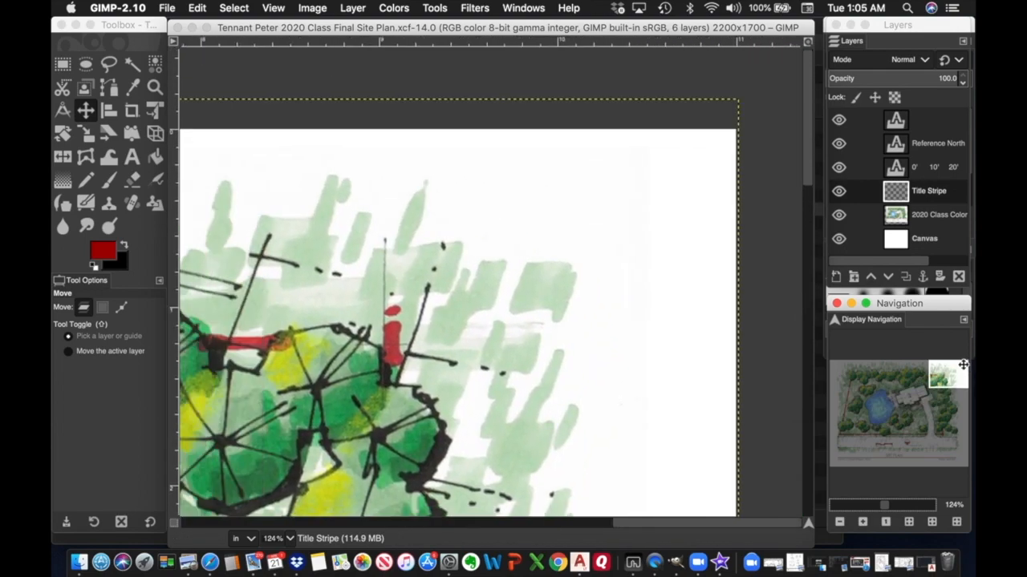
{"action": "left_click_drag", "start_coordinate": [963, 366], "coordinate": [961, 367]}
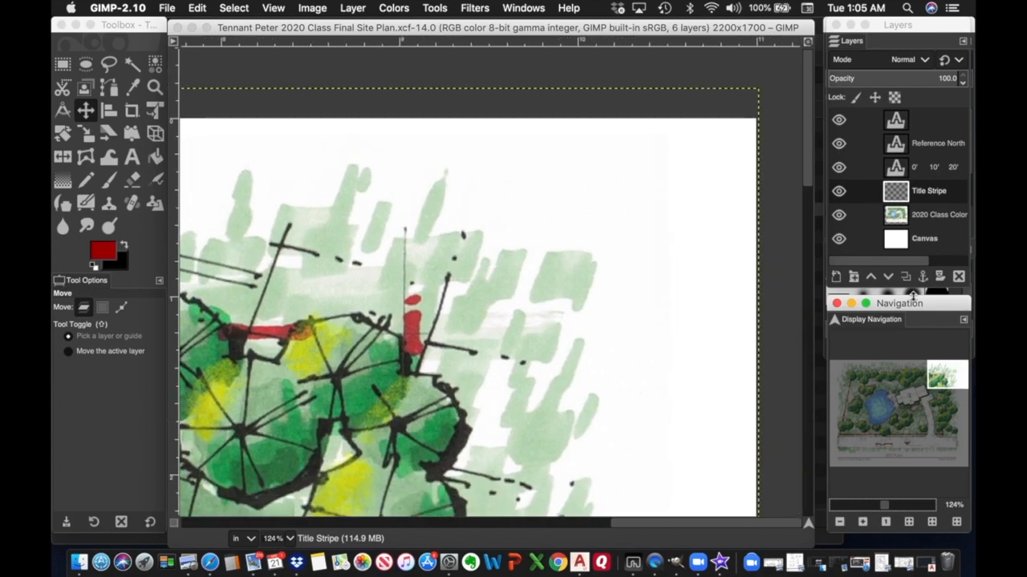
Toggle the 2020 Class Color scan on and off to compare, then make it the active layer.
{"action": "left_click", "coordinate": [840, 216]}
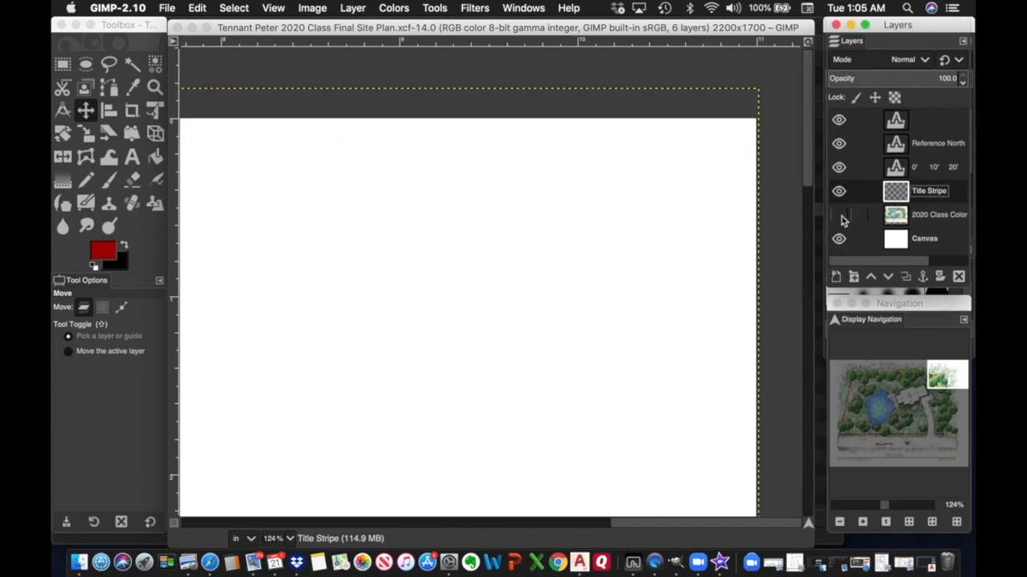
{"action": "left_click", "coordinate": [840, 216]}
{"action": "left_click", "coordinate": [840, 217]}
{"action": "left_click", "coordinate": [839, 216]}
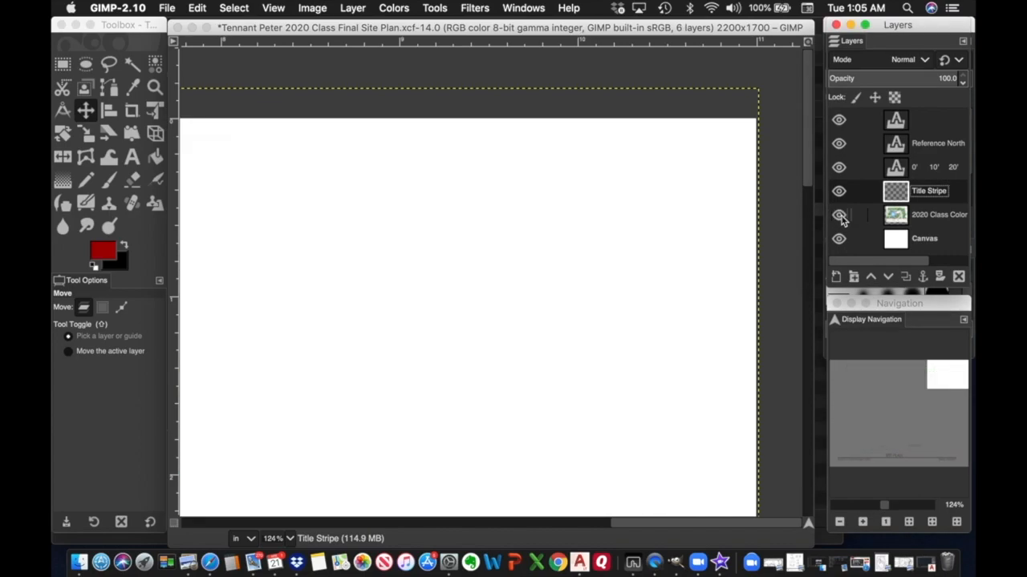
{"action": "left_click", "coordinate": [840, 216]}
{"action": "left_click", "coordinate": [839, 216]}
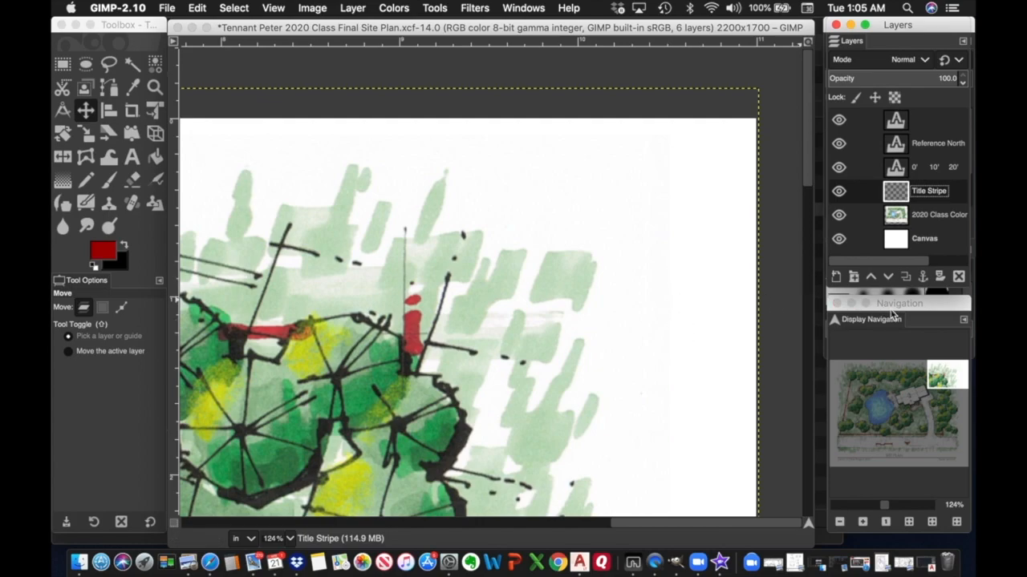
{"action": "left_click", "coordinate": [932, 223]}
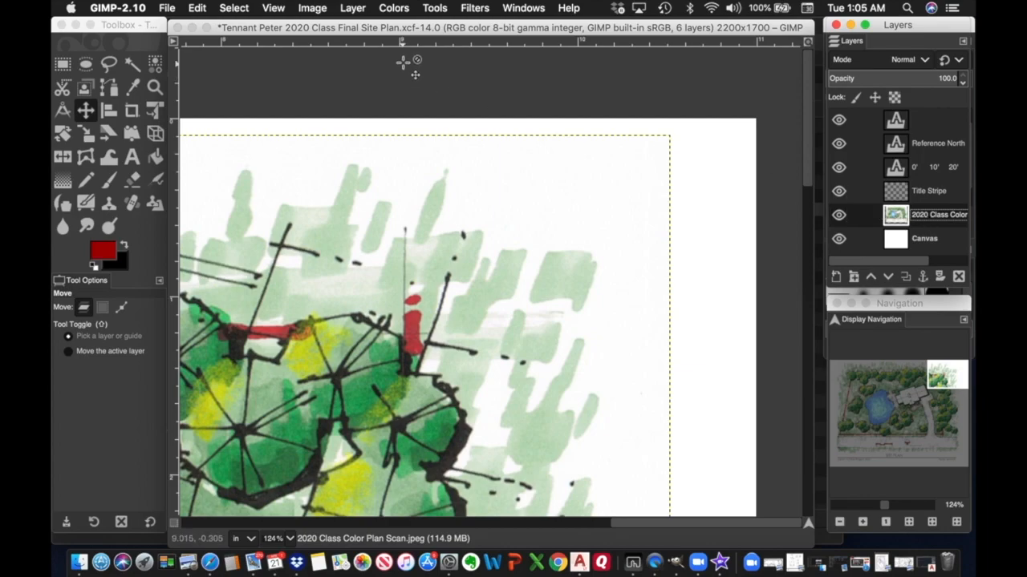
Apply a Curves adjustment to the colour scan, with white point about 240 and black point about 13.
{"action": "left_click", "coordinate": [394, 8]}
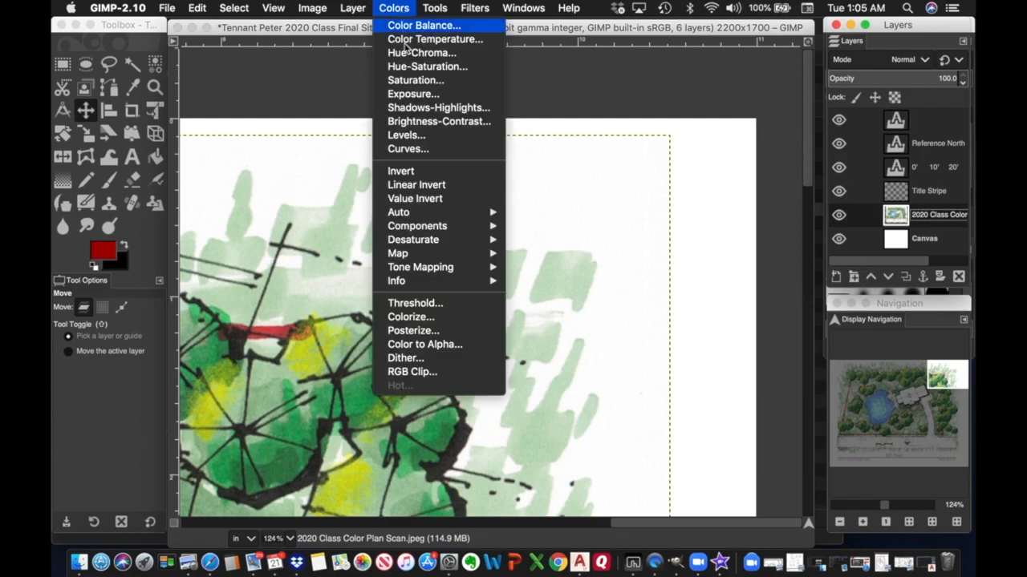
{"action": "left_click", "coordinate": [409, 149]}
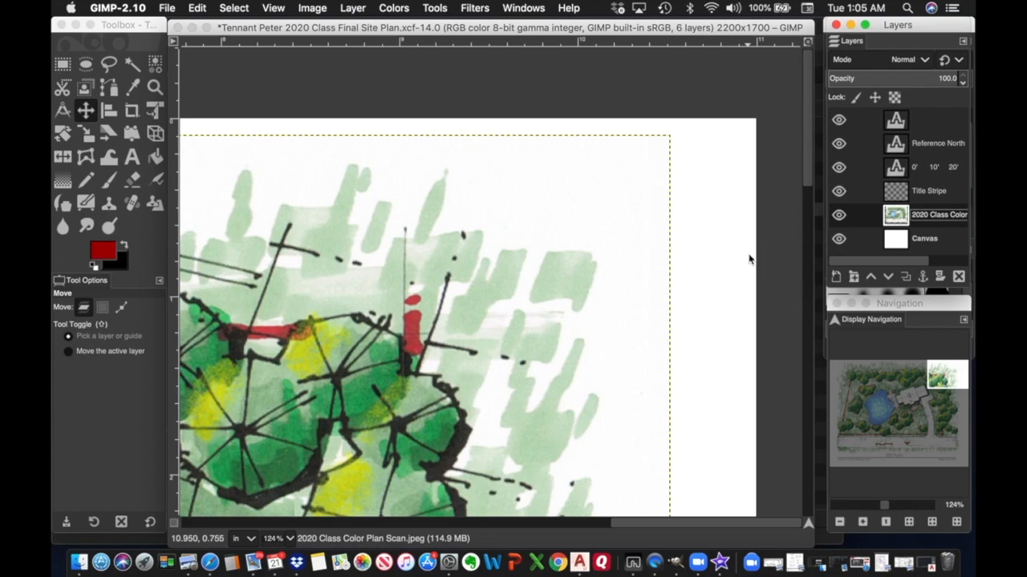
{"action": "left_click_drag", "start_coordinate": [759, 70], "coordinate": [325, 119]}
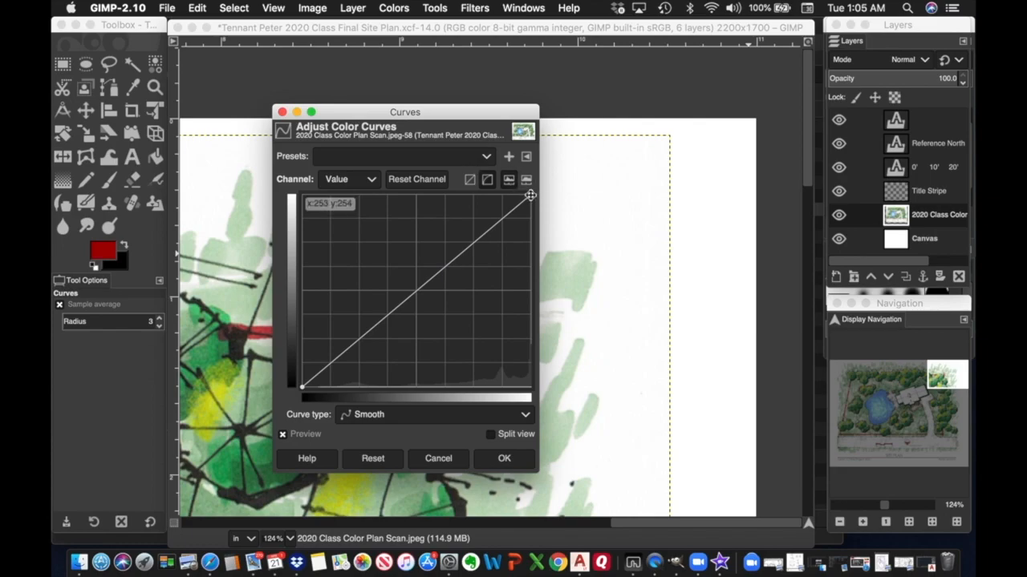
{"action": "left_click_drag", "start_coordinate": [531, 195], "coordinate": [519, 195]}
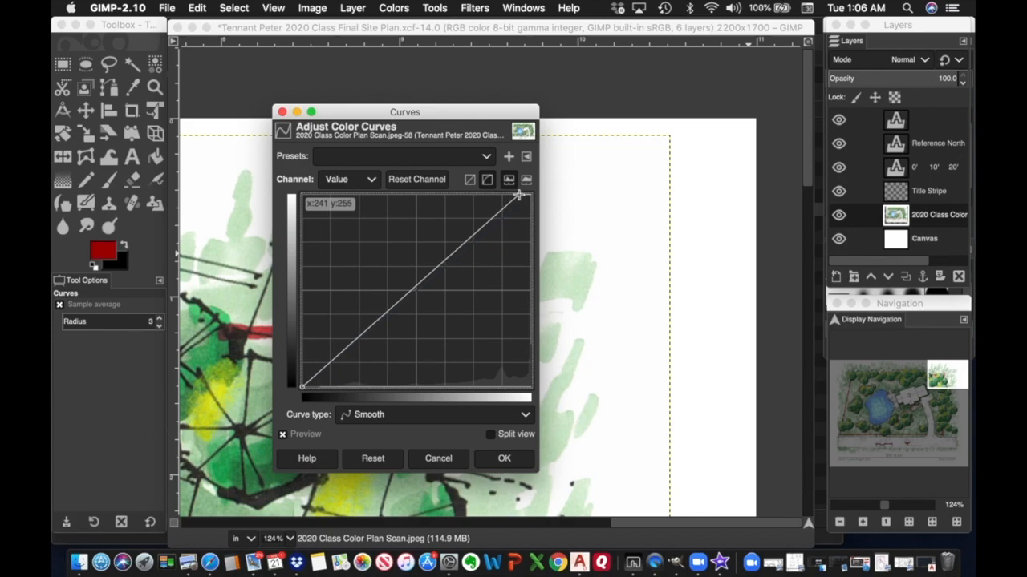
{"action": "left_click_drag", "start_coordinate": [313, 389], "coordinate": [318, 389]}
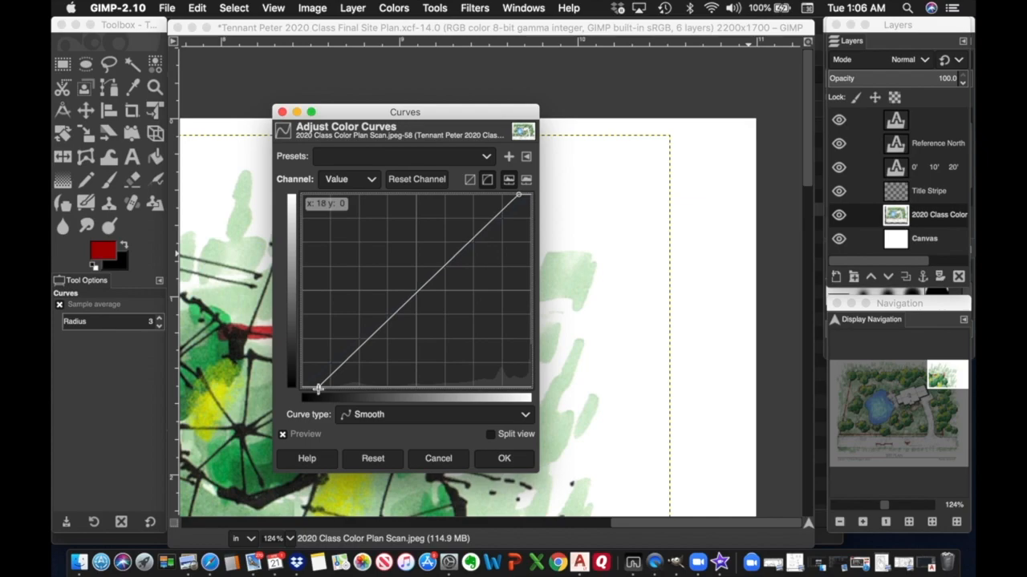
{"action": "left_click", "coordinate": [505, 459]}
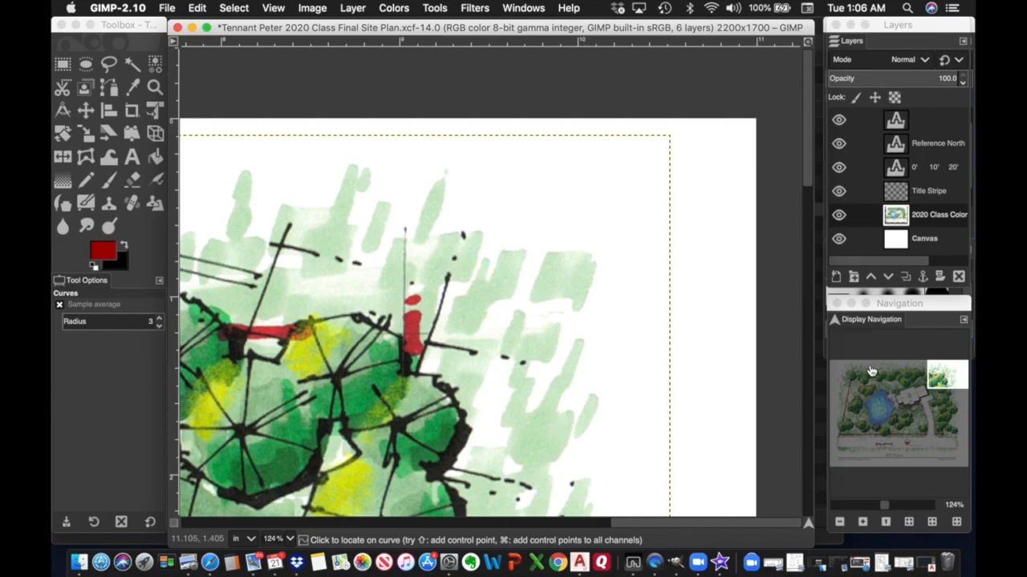
{"action": "left_click", "coordinate": [953, 377]}
{"action": "left_click_drag", "start_coordinate": [953, 377], "coordinate": [876, 438]}
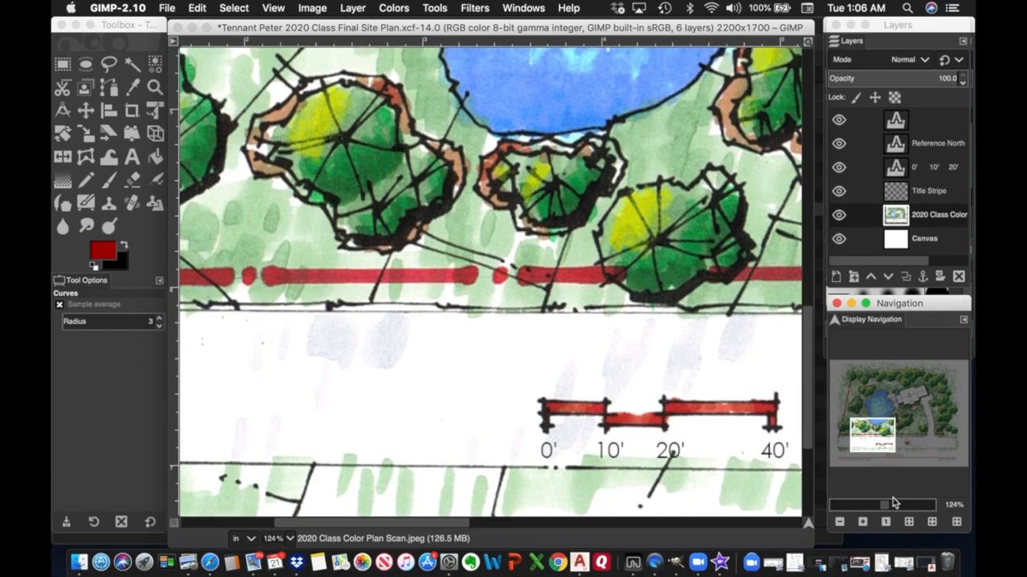
Zoom out with the Navigation slider until the whole brightened sheet fits on screen.
{"action": "left_click_drag", "start_coordinate": [888, 509], "coordinate": [880, 508]}
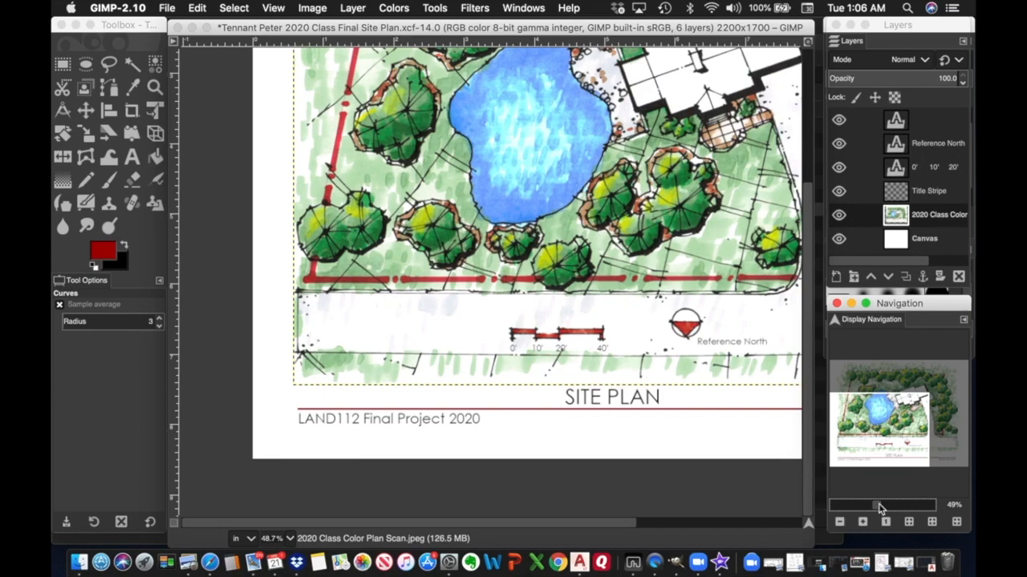
{"action": "left_click_drag", "start_coordinate": [880, 509], "coordinate": [876, 506]}
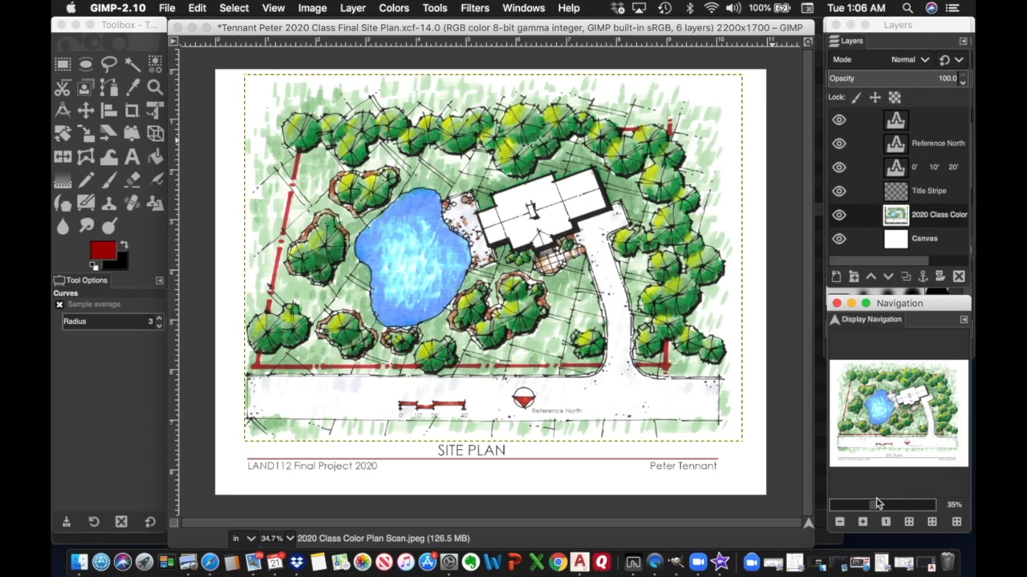
Save the colour site plan, then open 2020 Class Site Plan BW.xcf.
{"action": "left_click", "coordinate": [168, 9]}
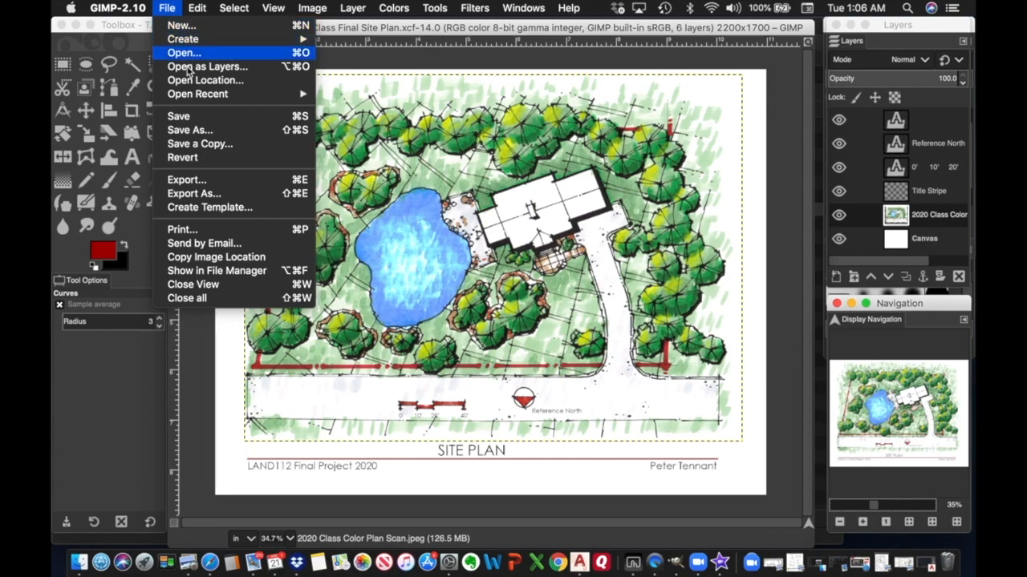
{"action": "left_click", "coordinate": [178, 117]}
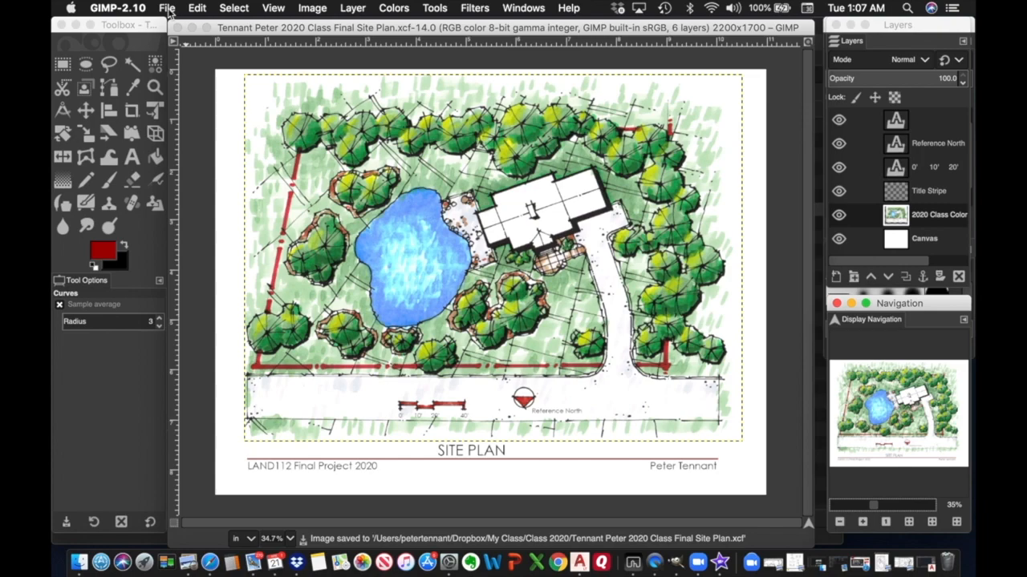
{"action": "left_click", "coordinate": [167, 9]}
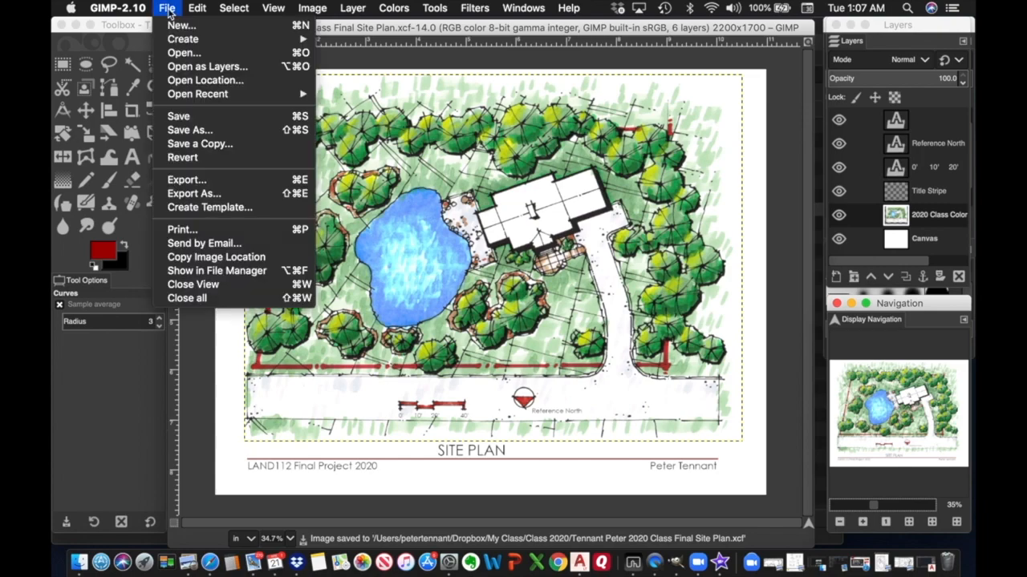
{"action": "left_click", "coordinate": [178, 55]}
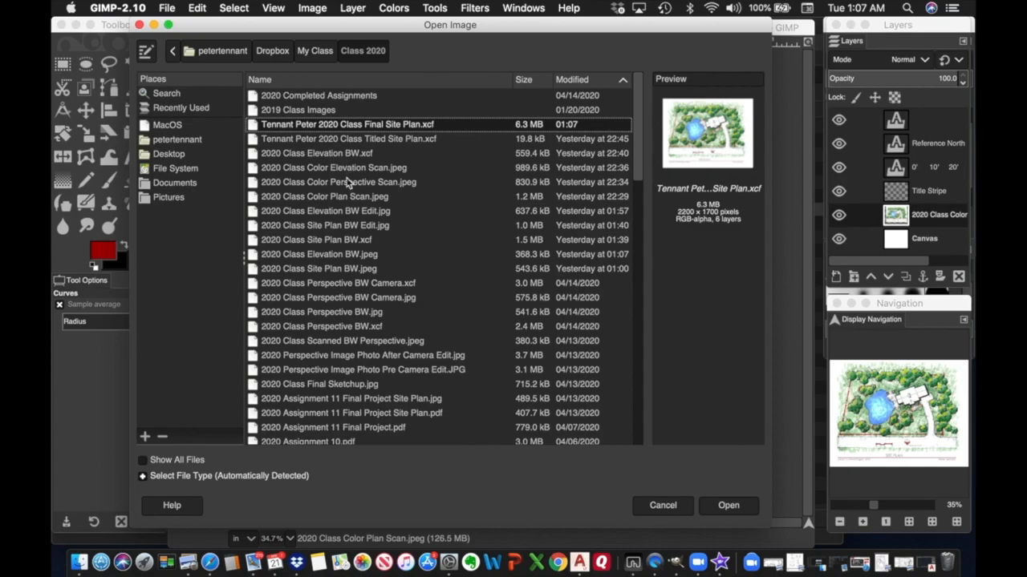
{"action": "left_click", "coordinate": [360, 243]}
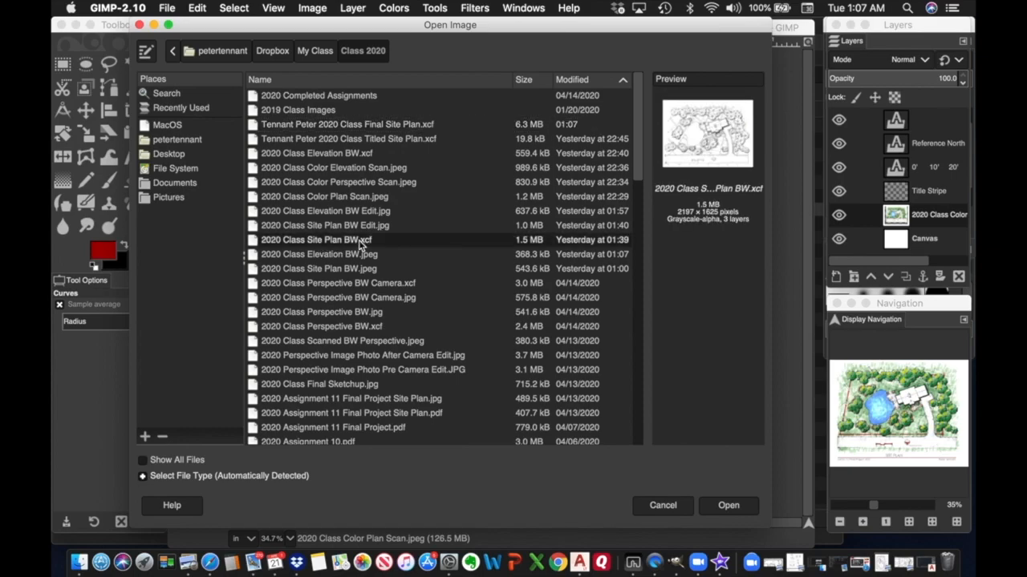
{"action": "left_click", "coordinate": [729, 509]}
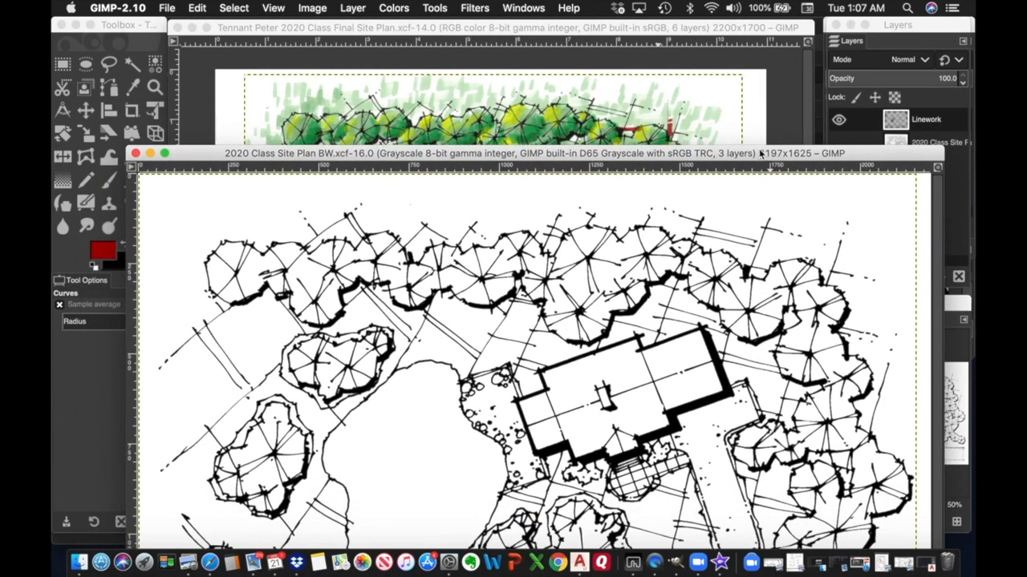
Move and shrink the BW plan's window so the colour sheet shows behind it.
{"action": "left_click_drag", "start_coordinate": [760, 154], "coordinate": [759, 25]}
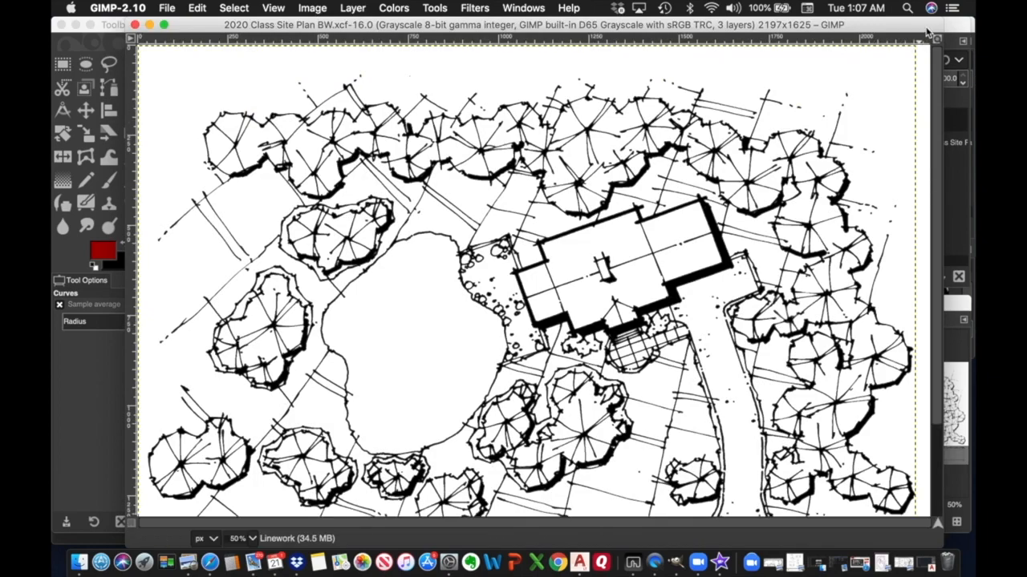
{"action": "left_click_drag", "start_coordinate": [943, 25], "coordinate": [694, 134]}
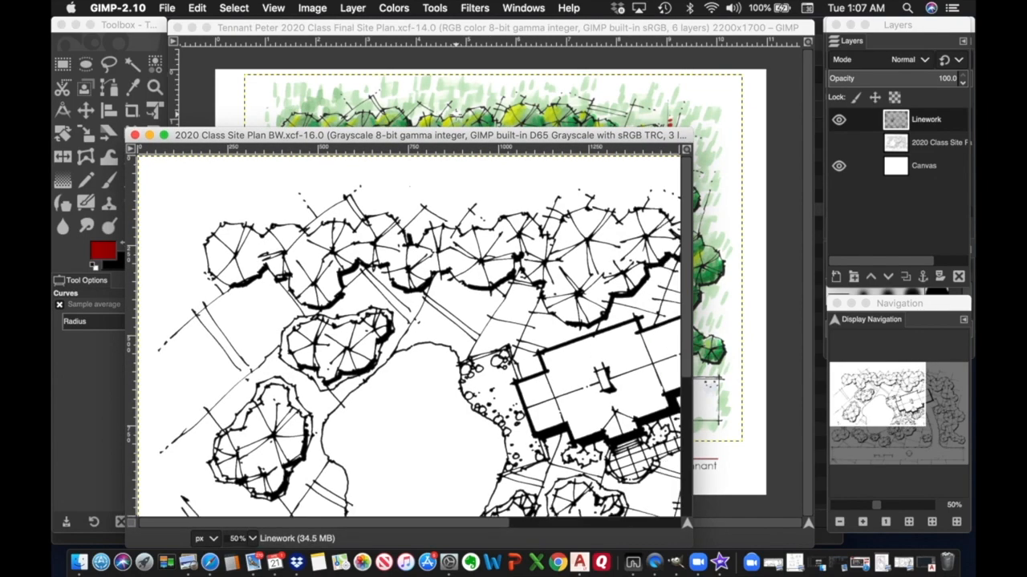
{"action": "left_click_drag", "start_coordinate": [483, 141], "coordinate": [528, 75]}
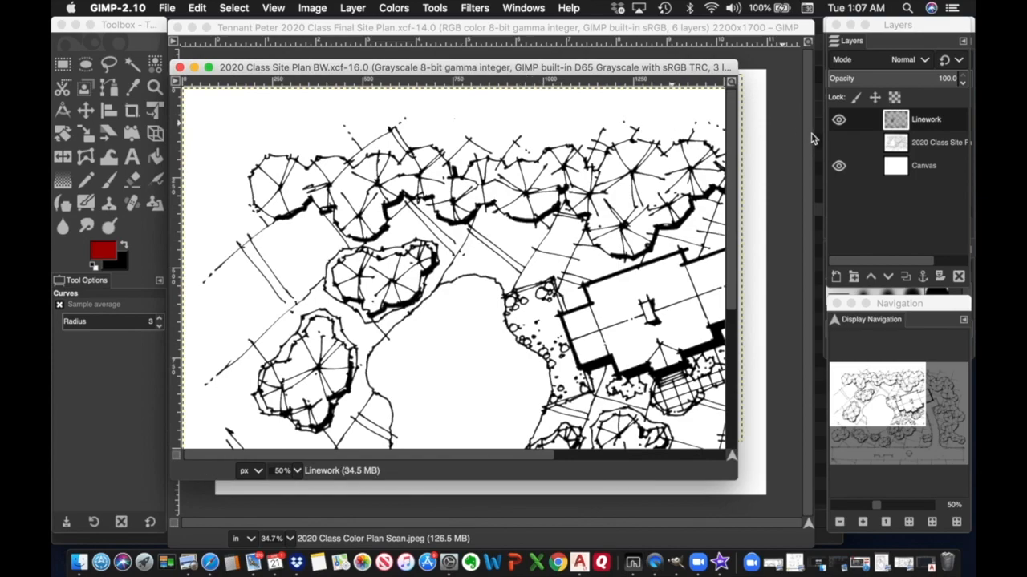
Hide the Canvas layer, select all of the Linework layer, copy it, and return to the Final Site Plan.
{"action": "left_click", "coordinate": [932, 125]}
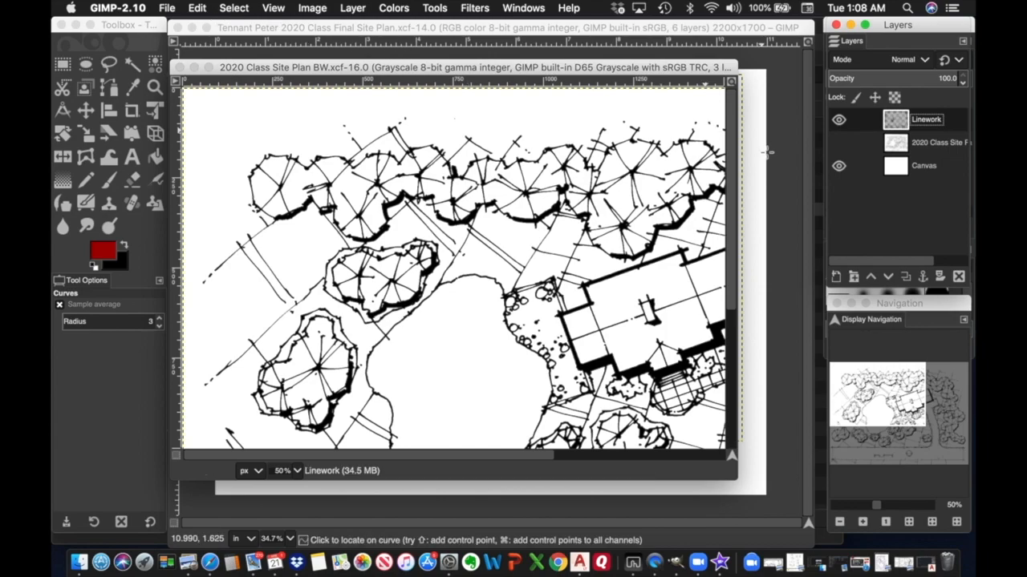
{"action": "left_click", "coordinate": [838, 167]}
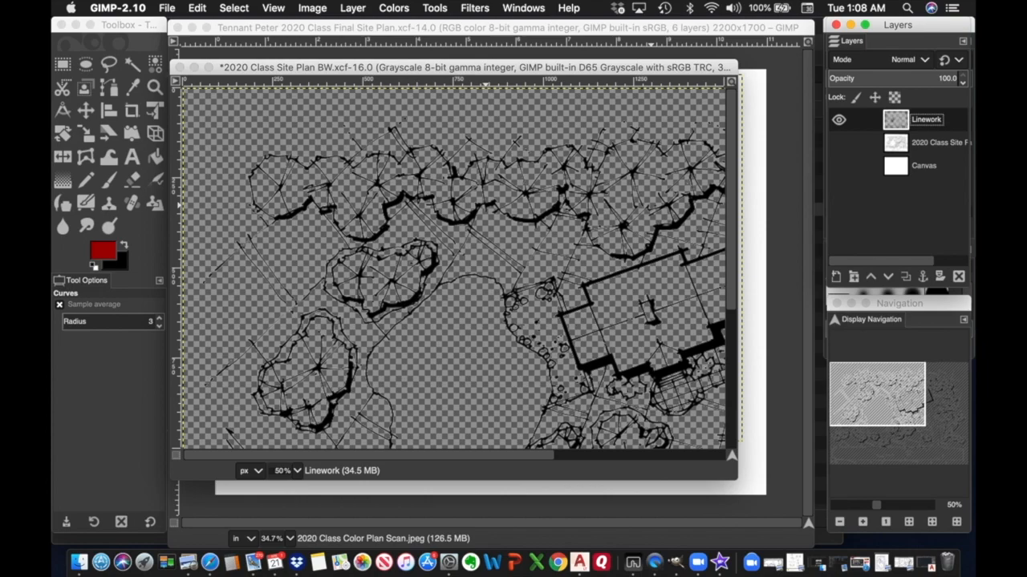
{"action": "left_click", "coordinate": [245, 12]}
{"action": "left_click", "coordinate": [238, 27]}
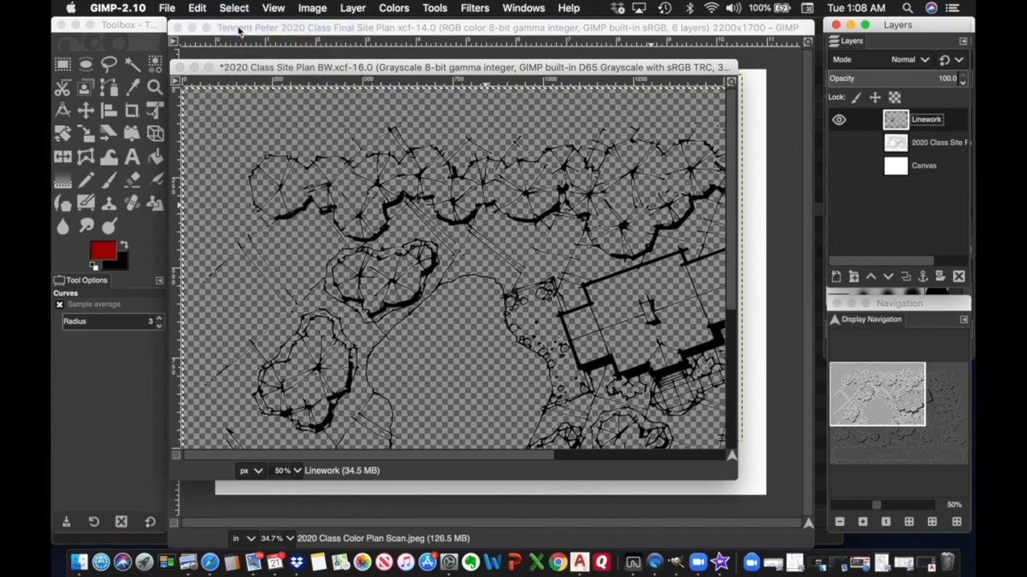
{"action": "left_click", "coordinate": [200, 10]}
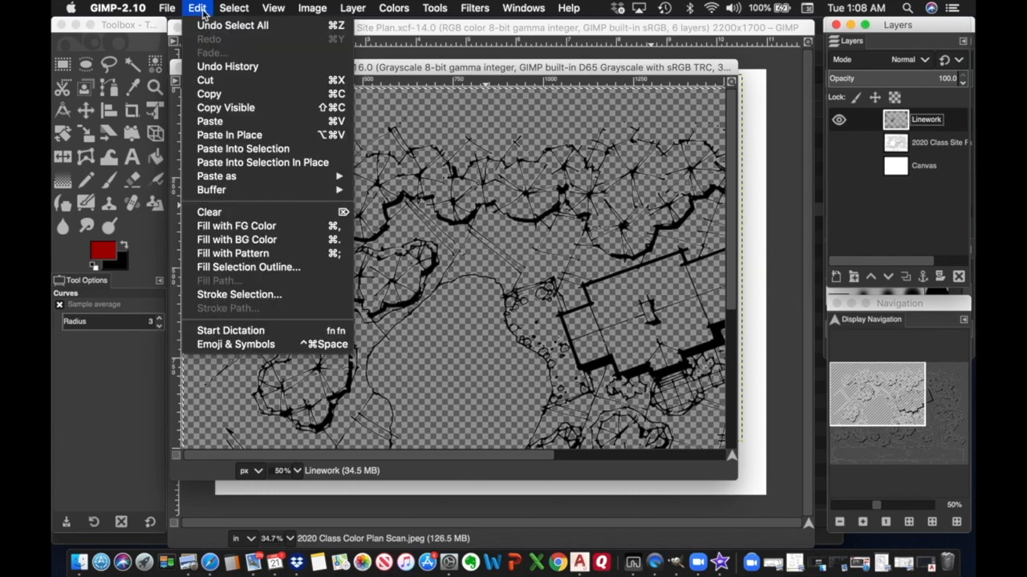
{"action": "left_click", "coordinate": [218, 93]}
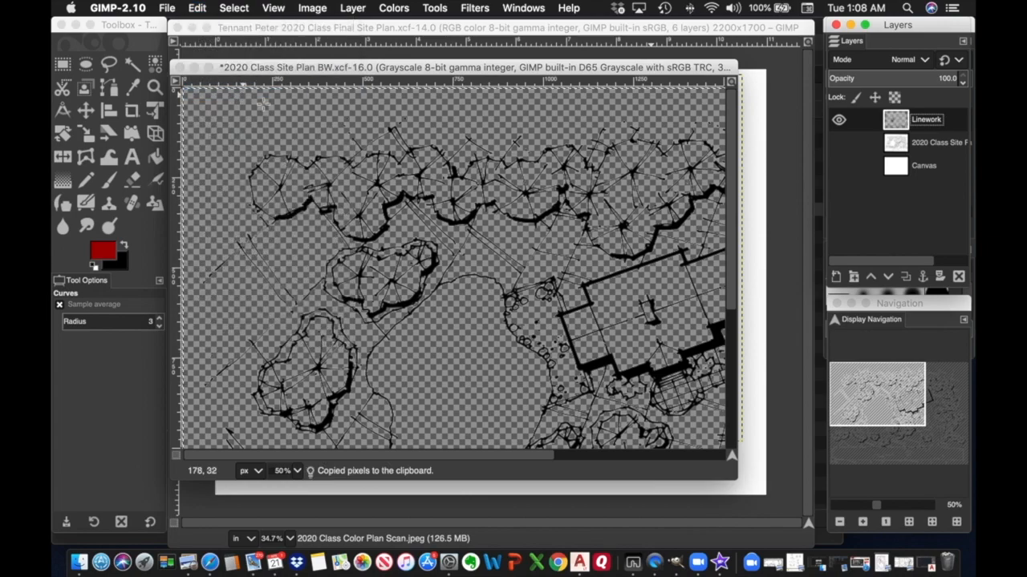
{"action": "left_click", "coordinate": [783, 69]}
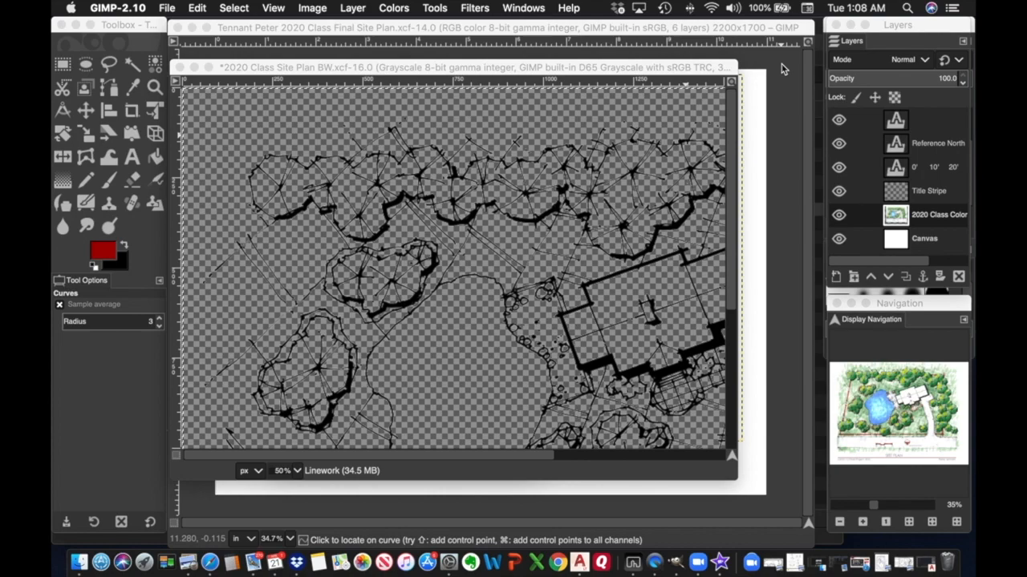
Cancel the leftover Curves dialog and paste the copied linework as a new layer.
{"action": "left_click", "coordinate": [782, 66]}
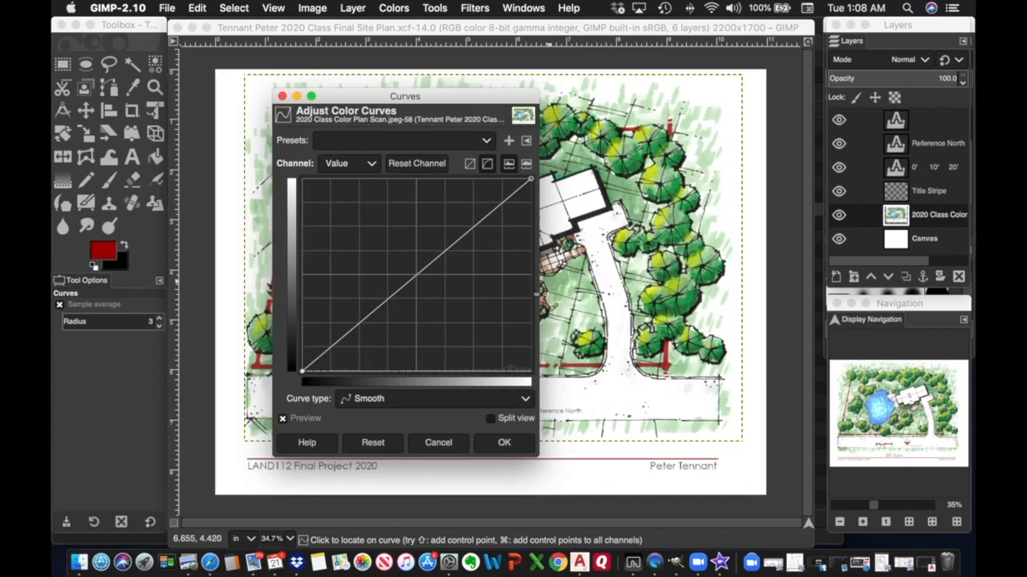
{"action": "left_click", "coordinate": [455, 445]}
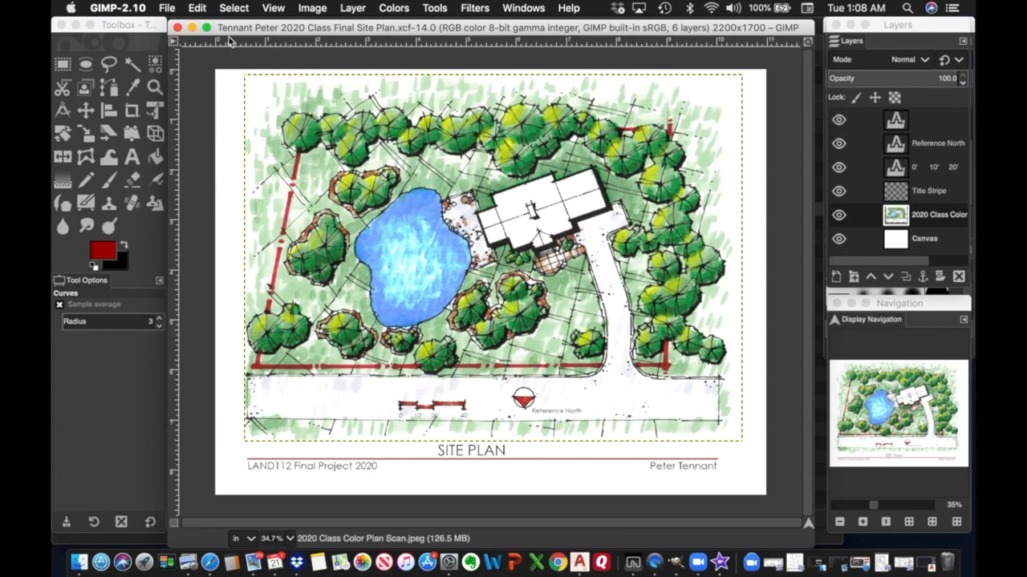
{"action": "left_click", "coordinate": [198, 10]}
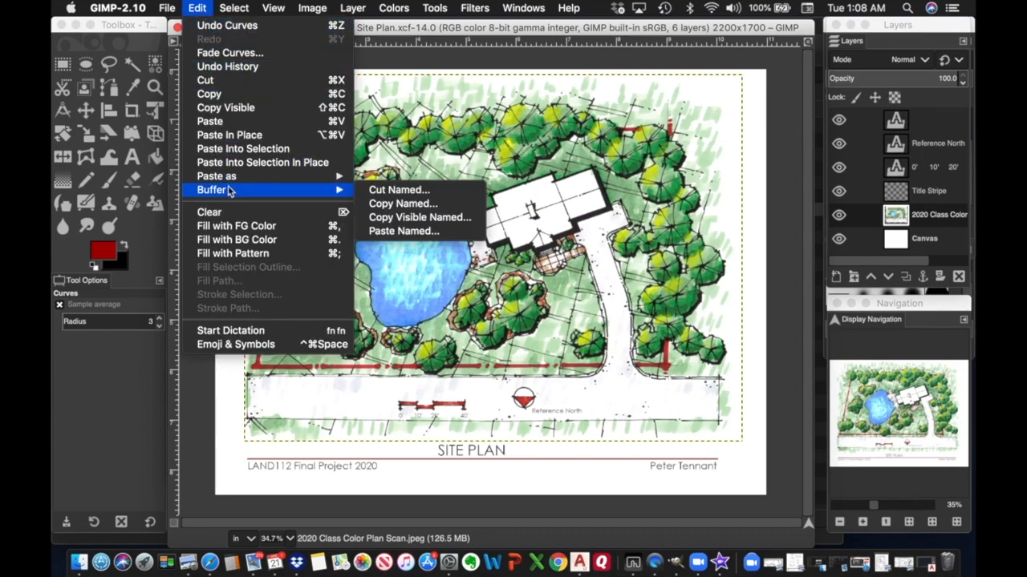
{"action": "mouse_move", "coordinate": [229, 181]}
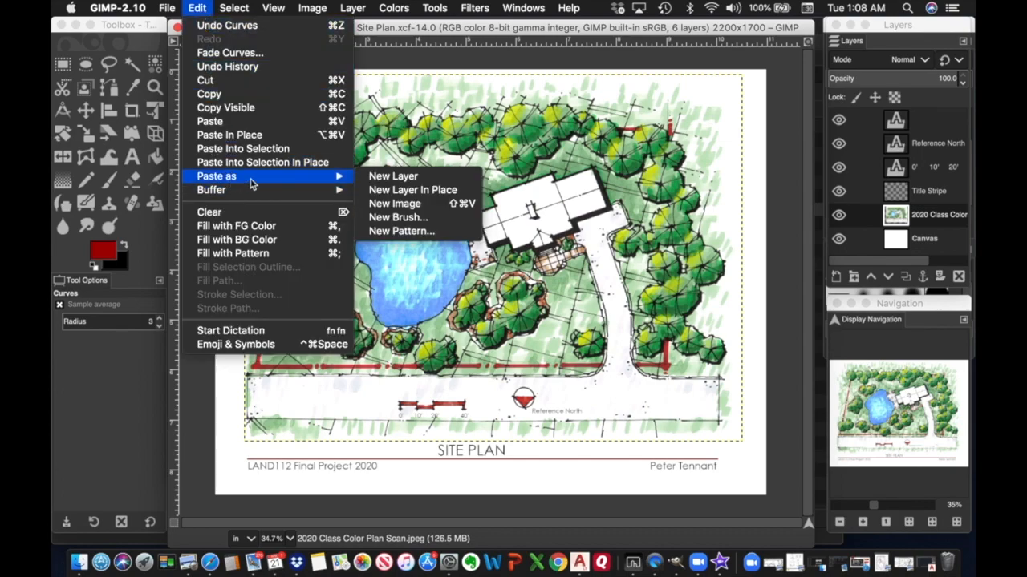
{"action": "left_click", "coordinate": [384, 178]}
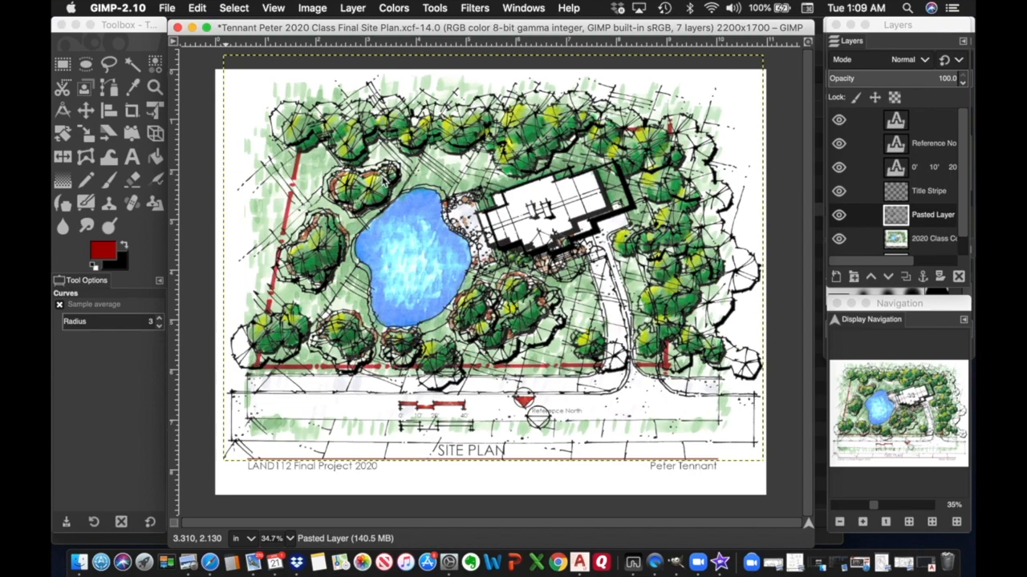
Rename the pasted layer to Linework and keep it as the active layer.
{"action": "double_click", "coordinate": [922, 215]}
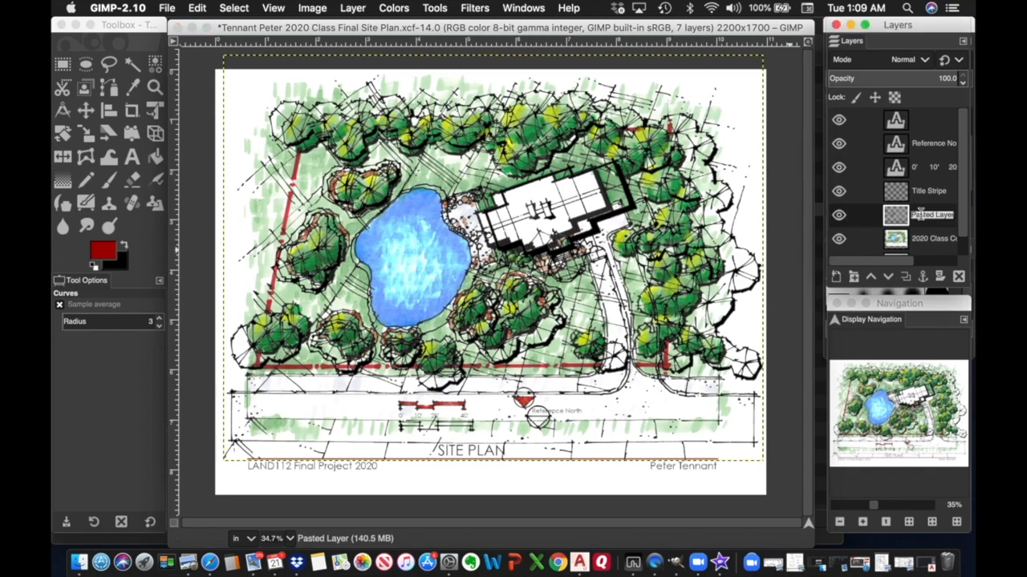
{"action": "type", "text": "L"}
{"action": "left_click", "coordinate": [947, 242]}
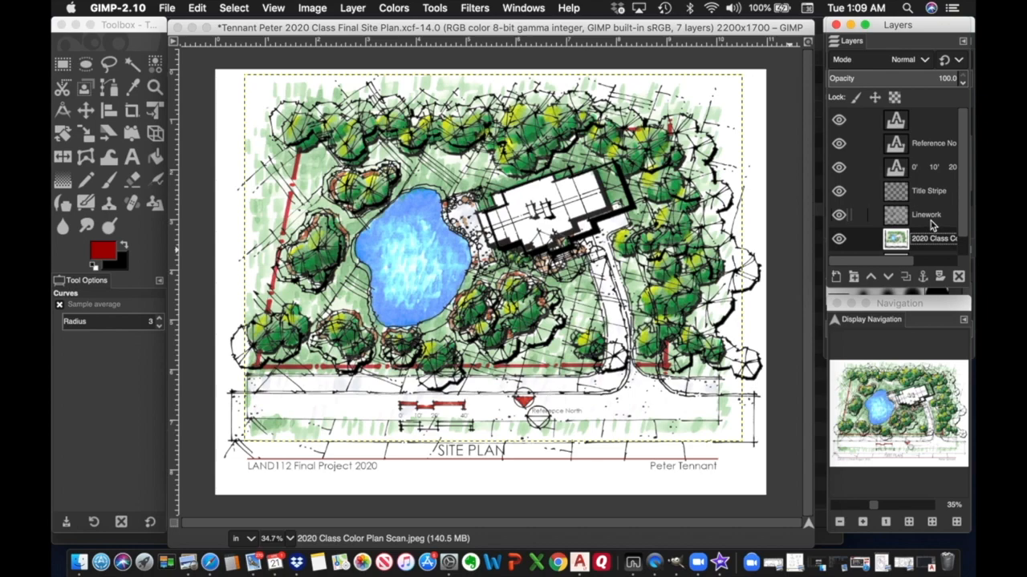
{"action": "left_click", "coordinate": [930, 224]}
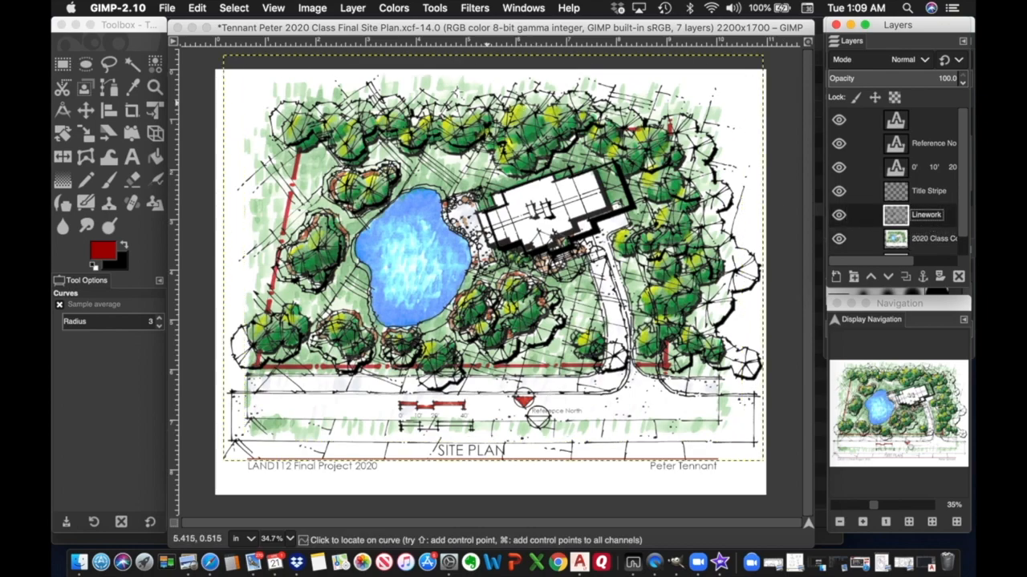
Start the Scale tool on the Linework layer with size units set to percent.
{"action": "left_click", "coordinate": [435, 9]}
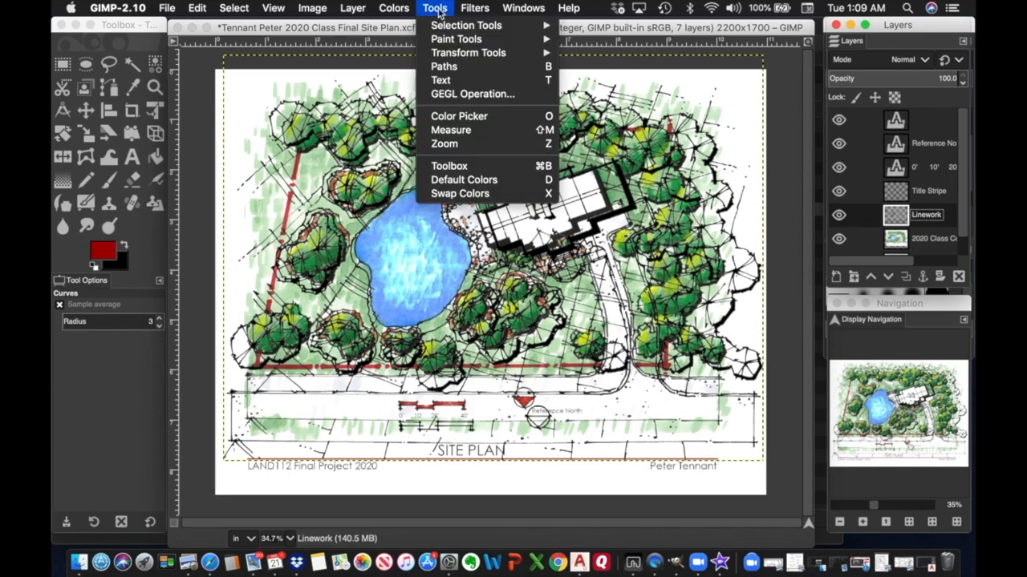
{"action": "mouse_move", "coordinate": [450, 53]}
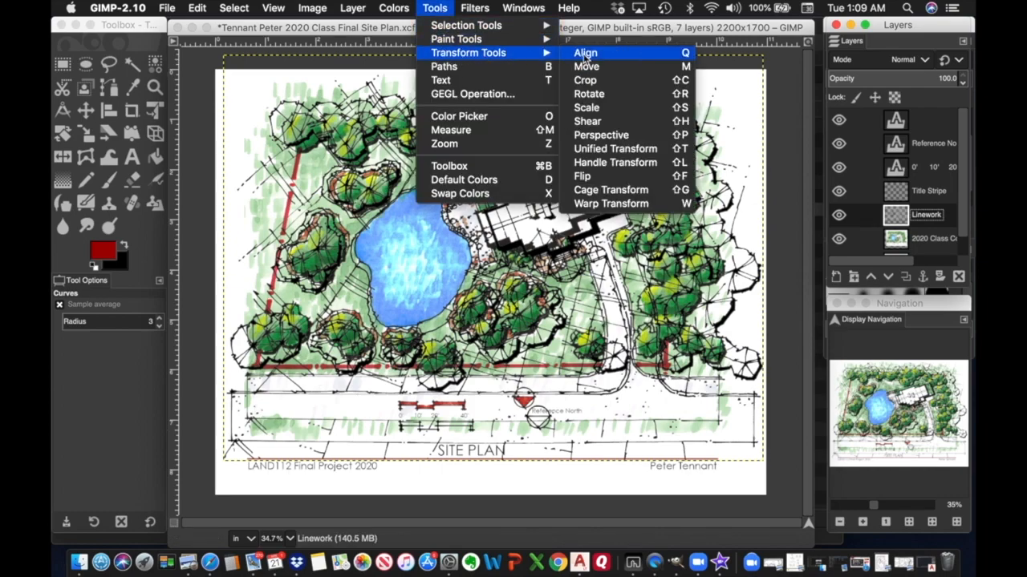
{"action": "left_click", "coordinate": [588, 108]}
{"action": "left_click", "coordinate": [587, 108]}
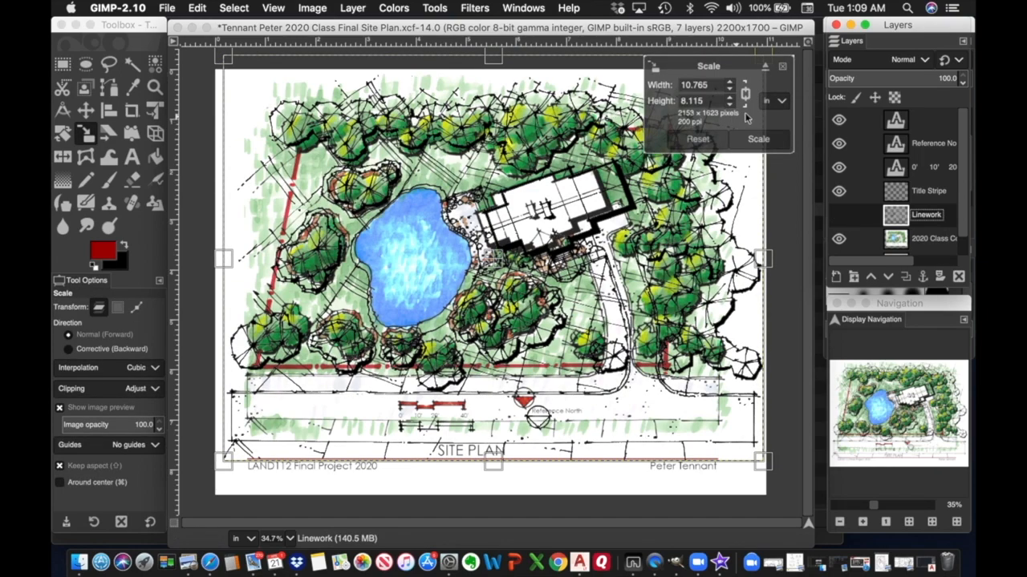
{"action": "left_click", "coordinate": [781, 103]}
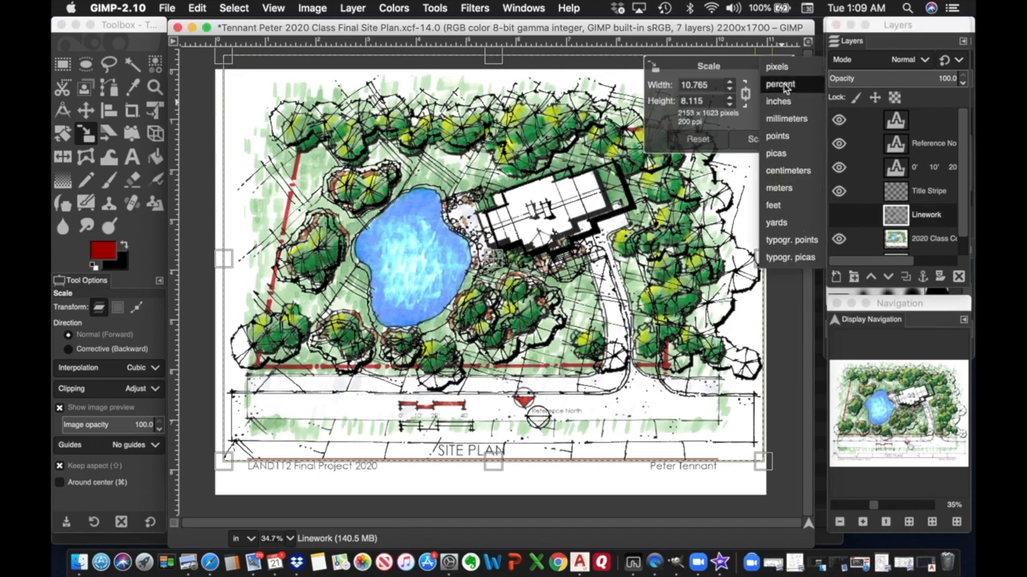
{"action": "left_click", "coordinate": [778, 83]}
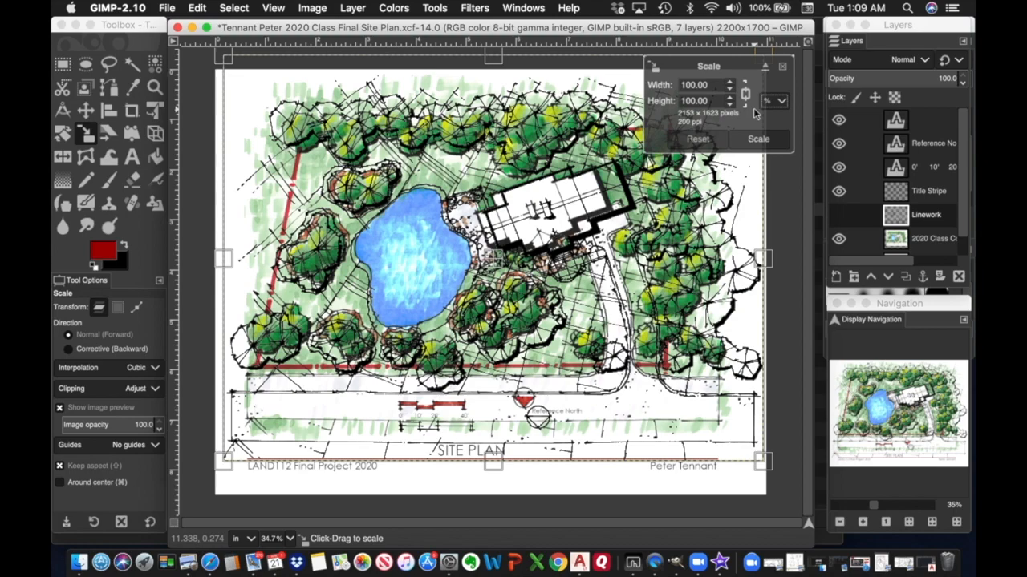
Scale the Linework layer to about 90% width and height and apply it.
{"action": "left_click_drag", "start_coordinate": [718, 87], "coordinate": [678, 87]}
{"action": "type", "text": "89.99"}
{"action": "key", "text": "Tab"}
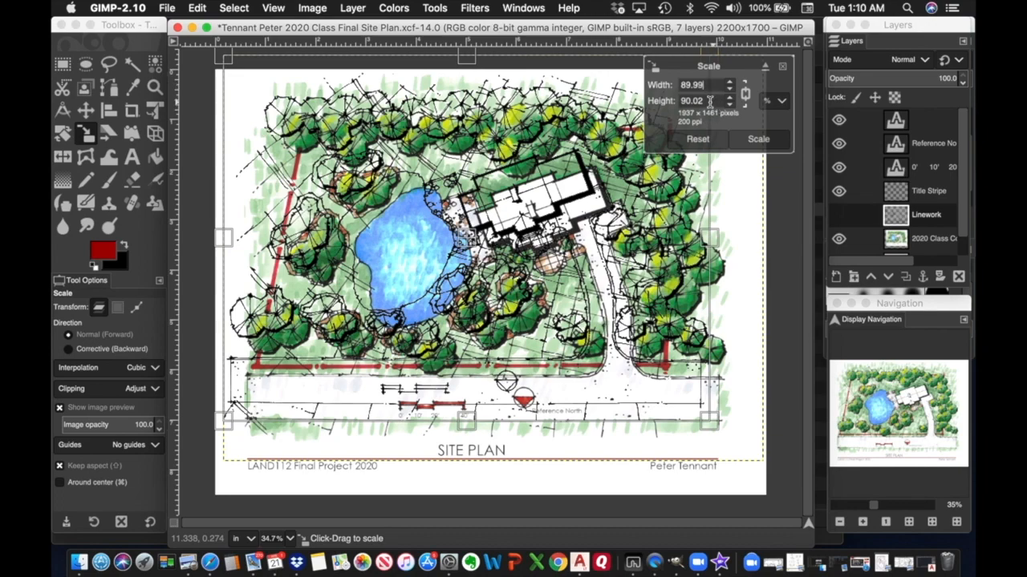
{"action": "left_click", "coordinate": [713, 102]}
{"action": "type", "text": "1"}
{"action": "left_click", "coordinate": [708, 84]}
{"action": "left_click", "coordinate": [764, 140]}
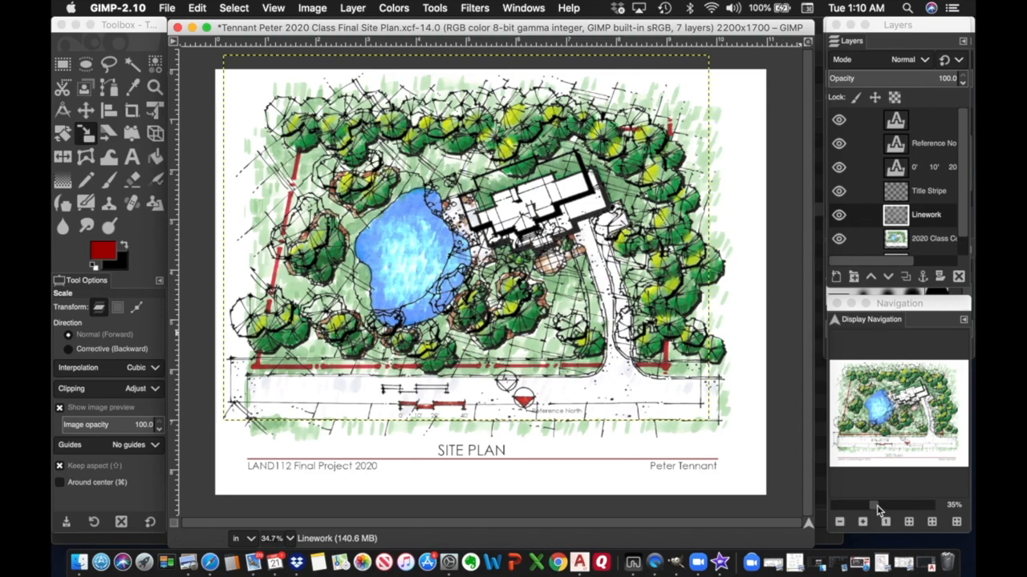
{"action": "left_click", "coordinate": [878, 505]}
{"action": "left_click", "coordinate": [889, 507]}
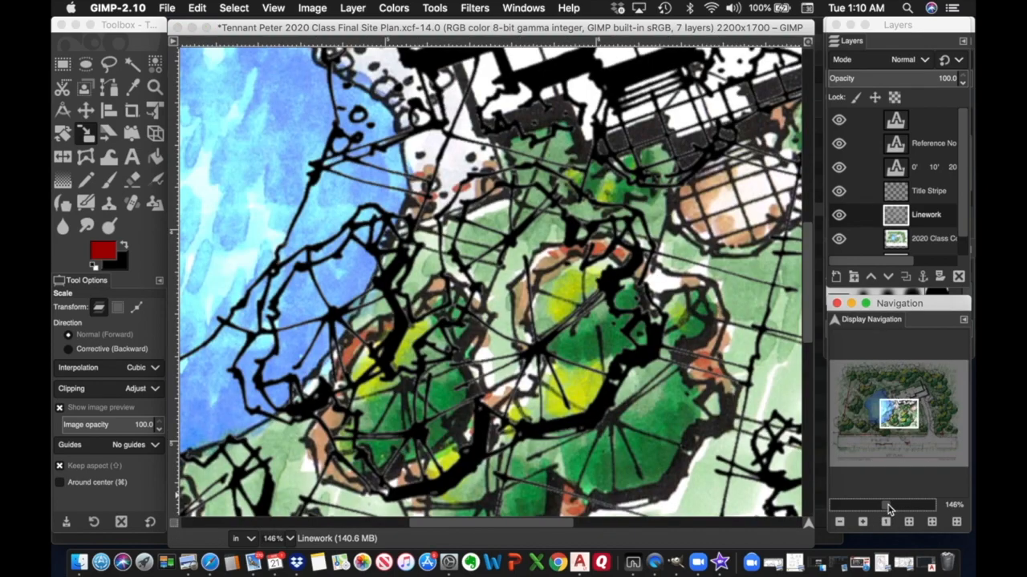
{"action": "left_click", "coordinate": [883, 505]}
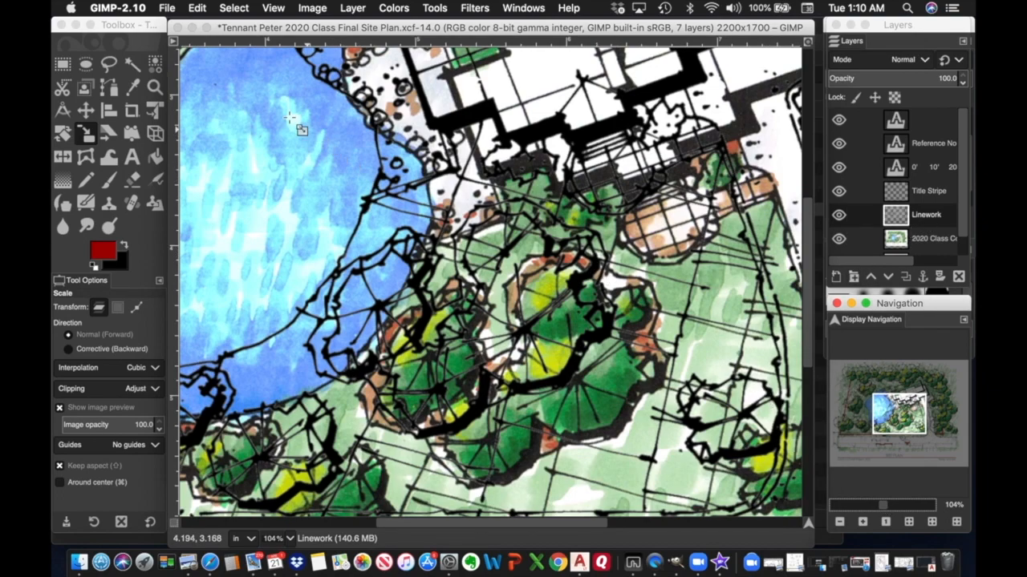
Drag the Linework layer down and right with the Move tool to register it over the colour scan.
{"action": "left_click", "coordinate": [86, 109]}
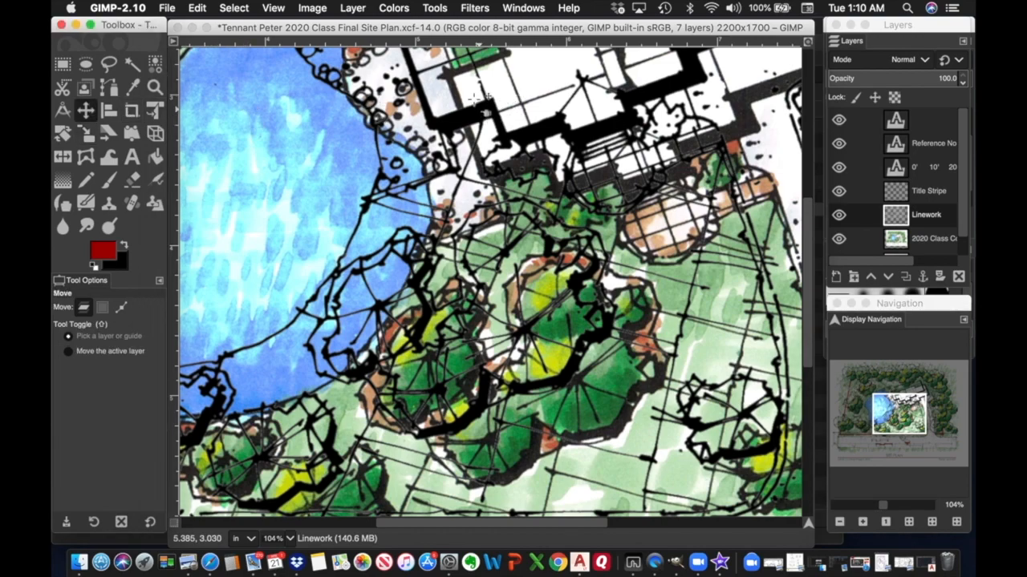
{"action": "left_click_drag", "start_coordinate": [477, 110], "coordinate": [529, 163]}
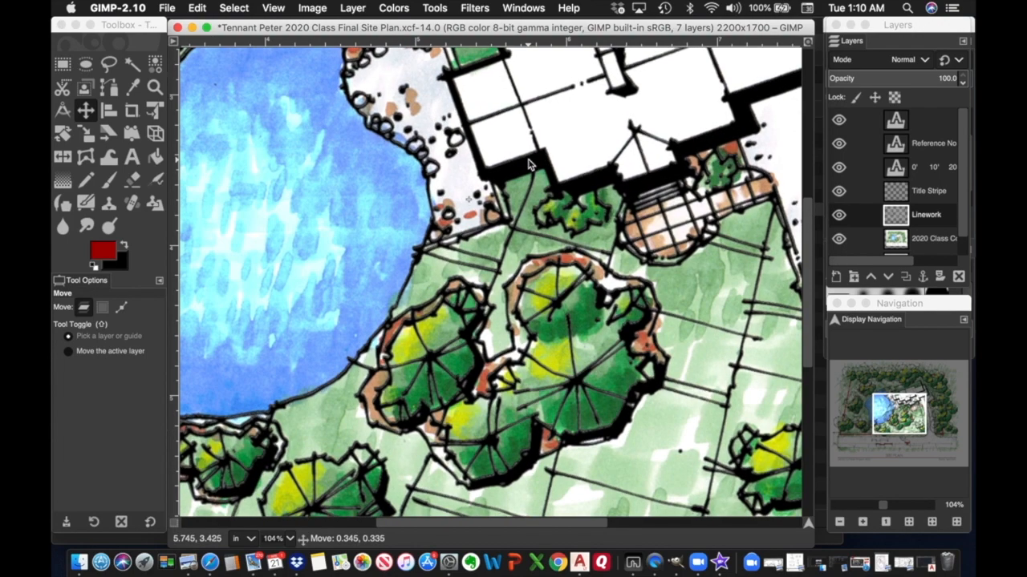
{"action": "left_click_drag", "start_coordinate": [527, 163], "coordinate": [529, 162]}
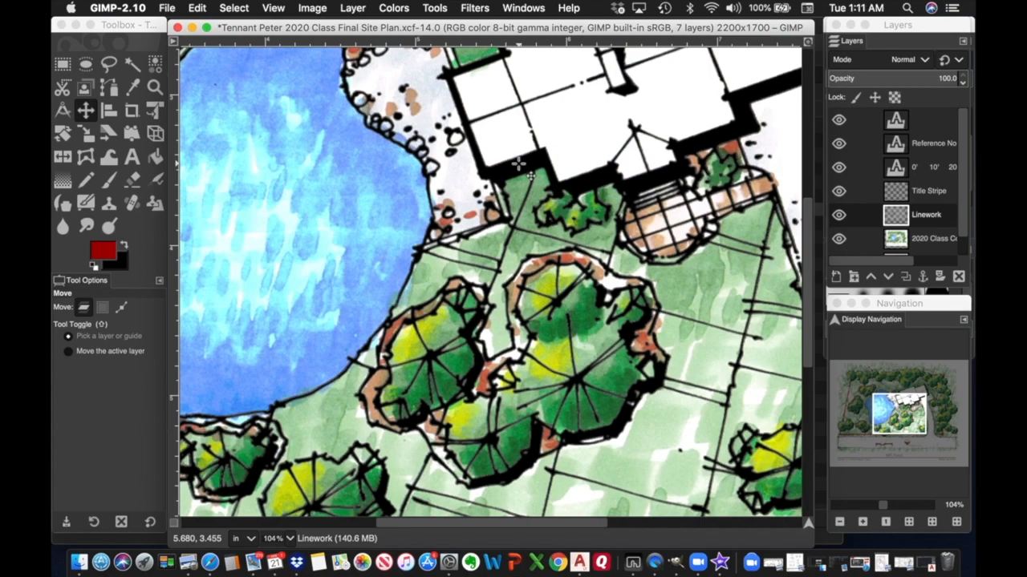
Nudge the Linework layer up and down a few pixels to test its vertical alignment.
{"action": "key", "text": "Up"}
{"action": "key", "text": "Up"}
{"action": "key", "text": "Up"}
{"action": "key", "text": "Up"}
{"action": "key", "text": "Up"}
{"action": "key", "text": "Up"}
{"action": "key", "text": "Up"}
{"action": "key", "text": "Up"}
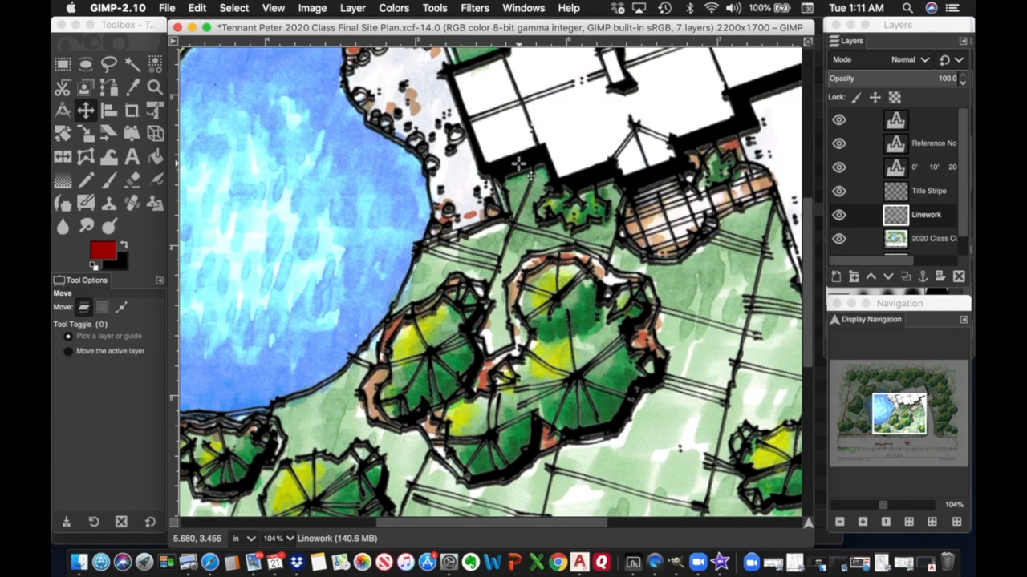
{"action": "key", "text": "Up"}
{"action": "key", "text": "Up"}
{"action": "key", "text": "Up"}
{"action": "key", "text": "Up"}
{"action": "key", "text": "Up"}
{"action": "key", "text": "Up"}
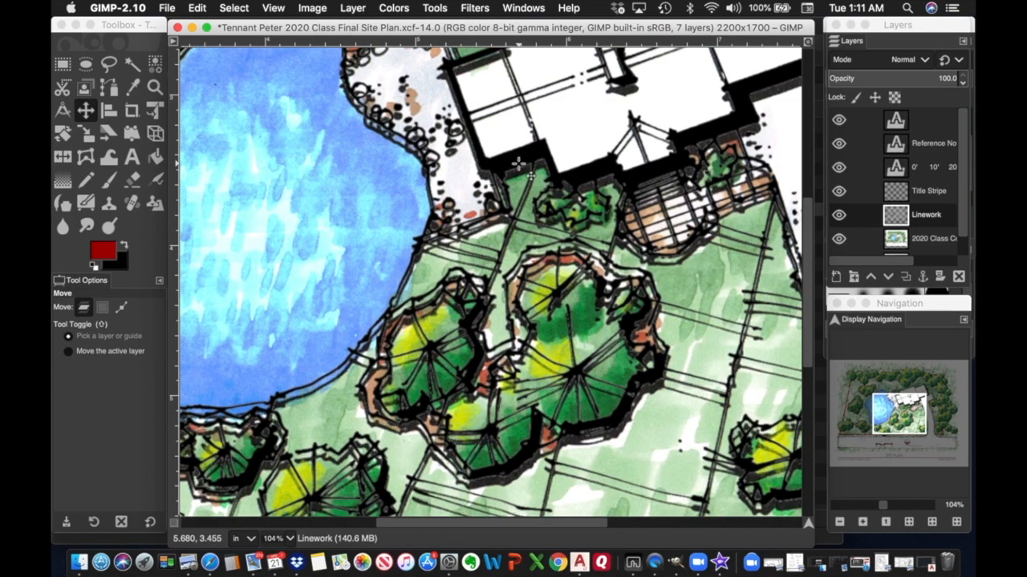
{"action": "key", "text": "Down"}
{"action": "key", "text": "Down"}
{"action": "key", "text": "Down"}
{"action": "key", "text": "Down"}
{"action": "key", "text": "Down"}
{"action": "key", "text": "Down"}
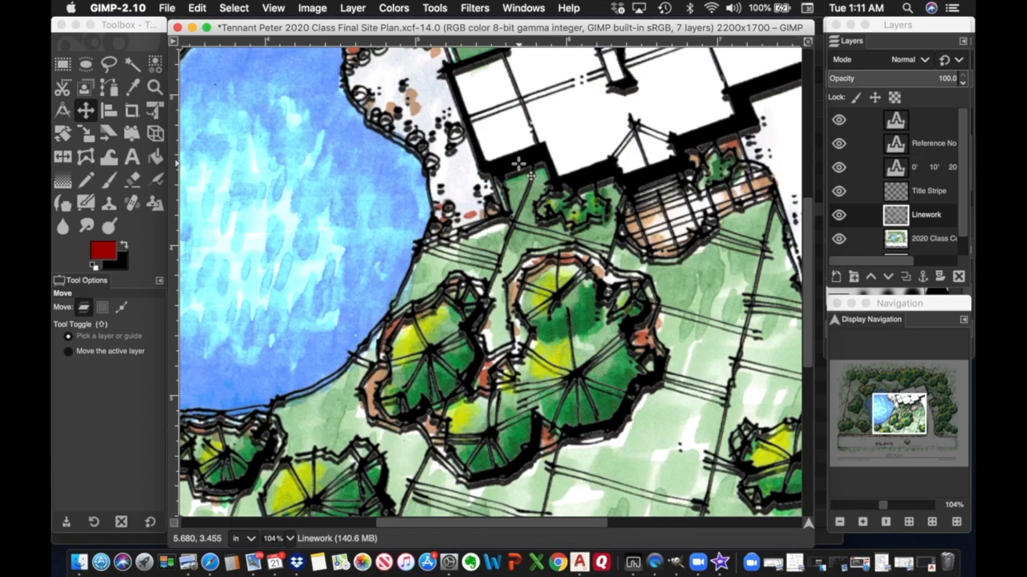
{"action": "key", "text": "Down"}
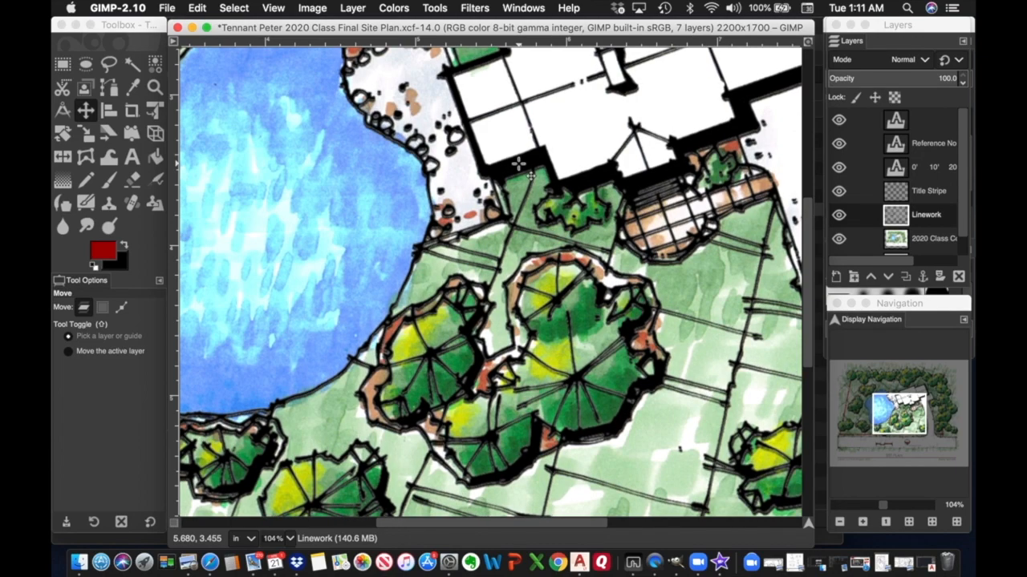
{"action": "key", "text": "Down"}
{"action": "key", "text": "Down"}
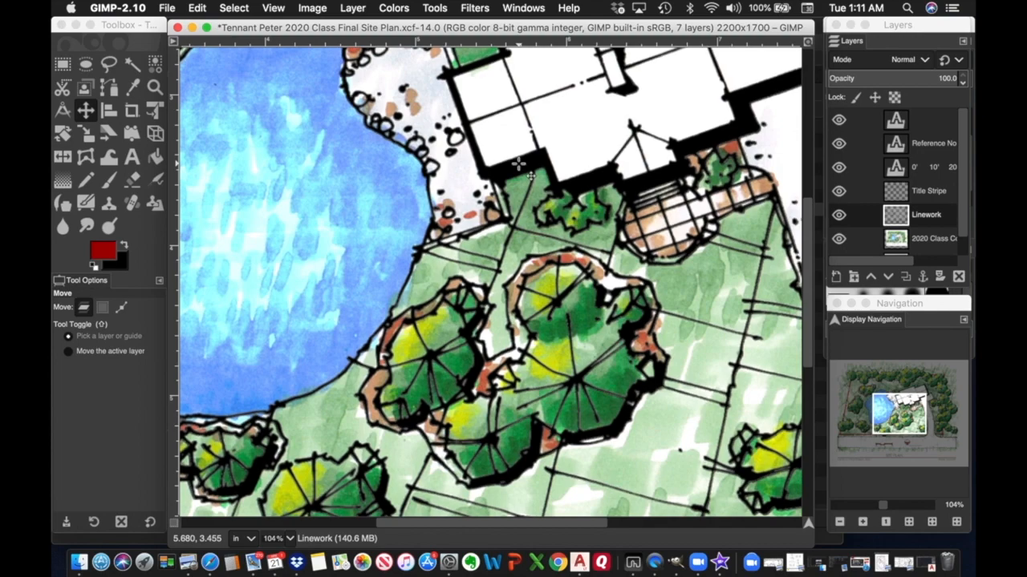
{"action": "key", "text": "Down"}
{"action": "key", "text": "Up"}
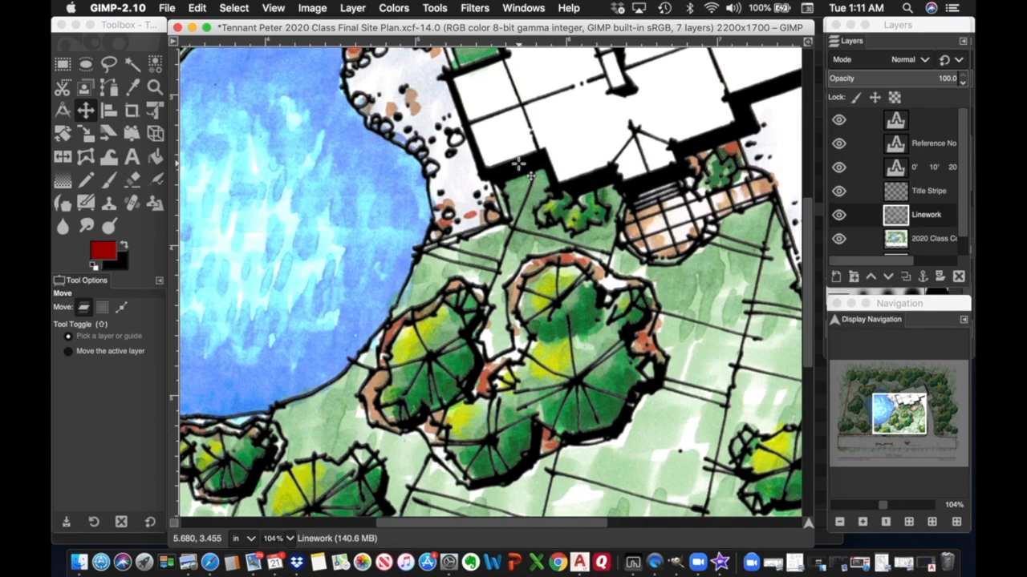
{"action": "key", "text": "Down"}
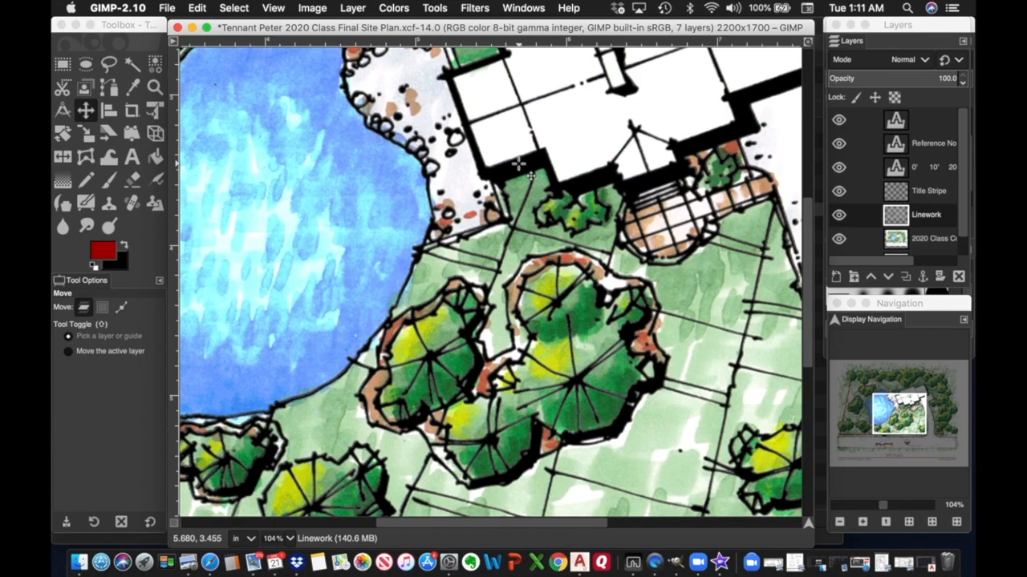
Nudge the Linework layer several pixels left into line with the colour drawing.
{"action": "key", "text": "Right"}
{"action": "key", "text": "Right"}
{"action": "key", "text": "Right"}
{"action": "key", "text": "Right"}
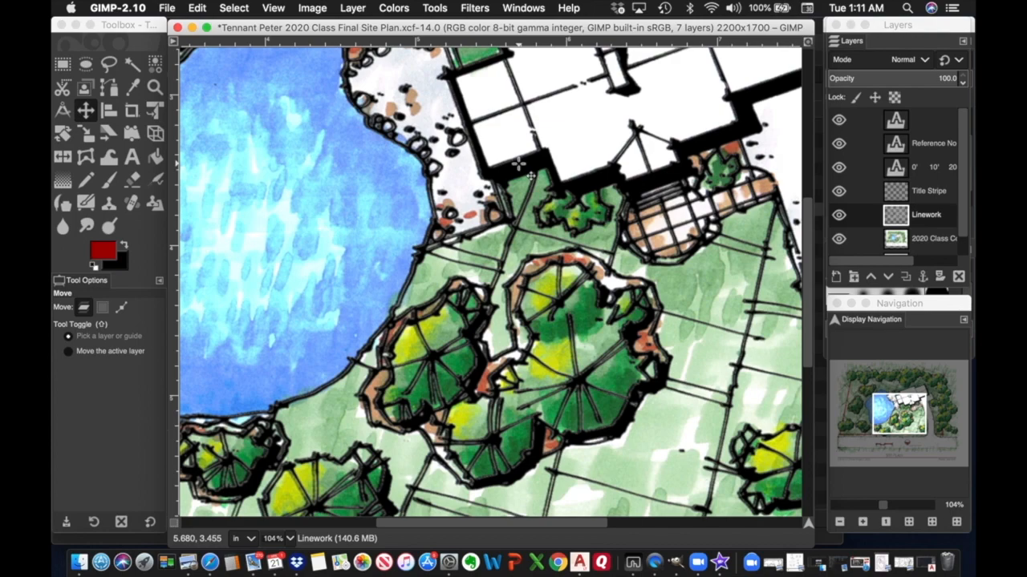
{"action": "key", "text": "Left"}
{"action": "key", "text": "Left"}
{"action": "key", "text": "Left"}
{"action": "key", "text": "Left"}
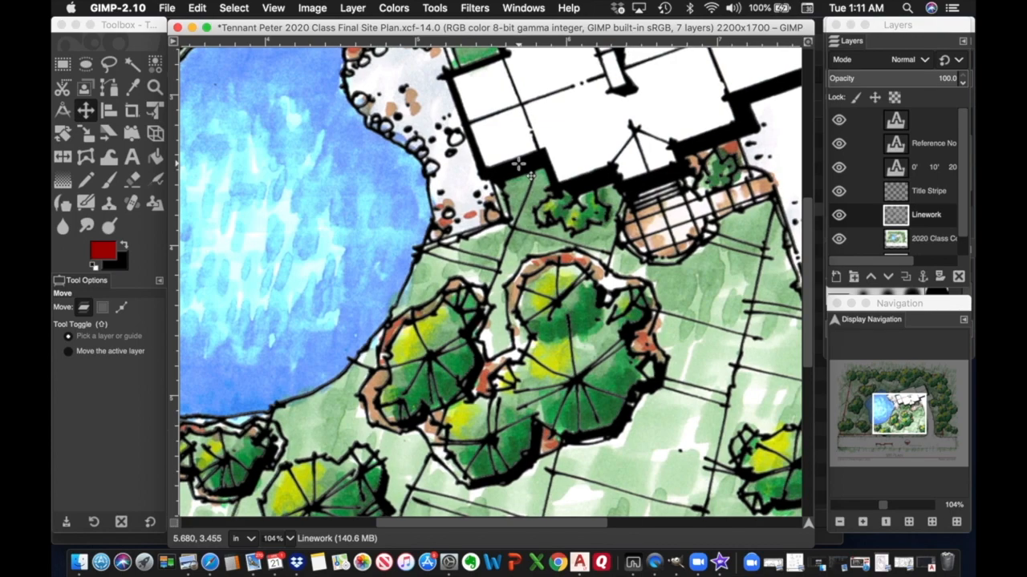
{"action": "key", "text": "Left"}
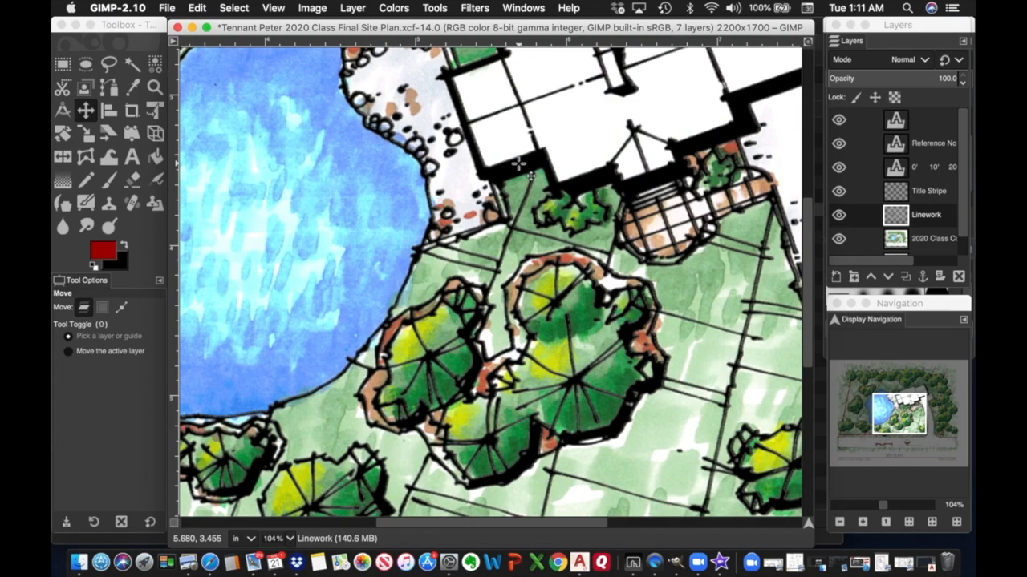
{"action": "key", "text": "Left"}
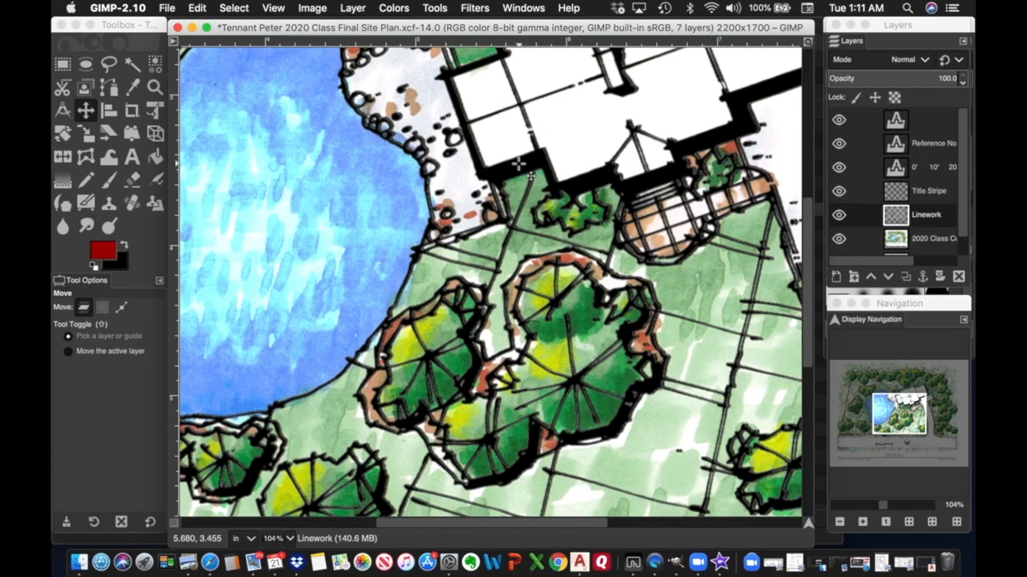
{"action": "key", "text": "Left"}
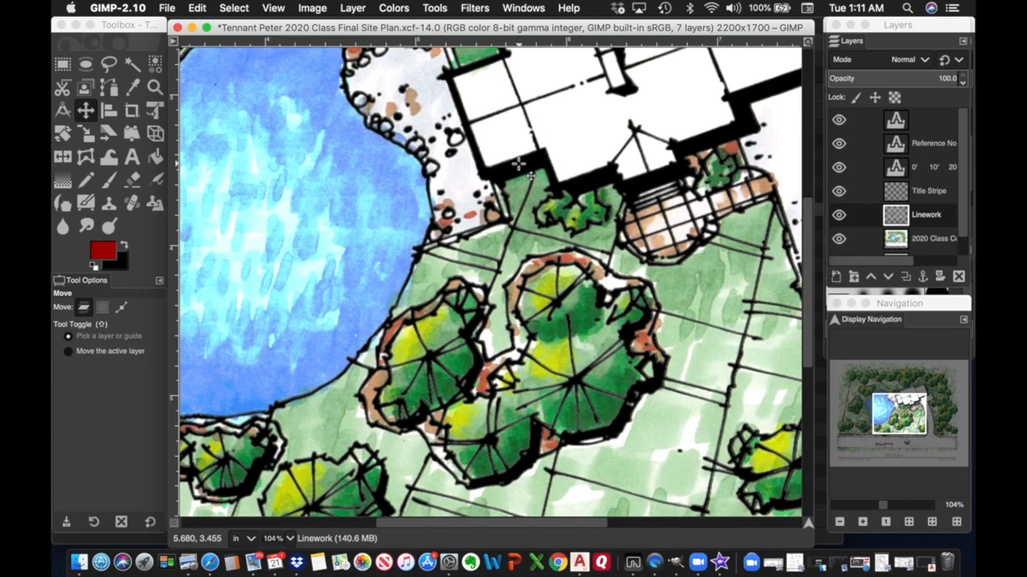
{"action": "key", "text": "Left"}
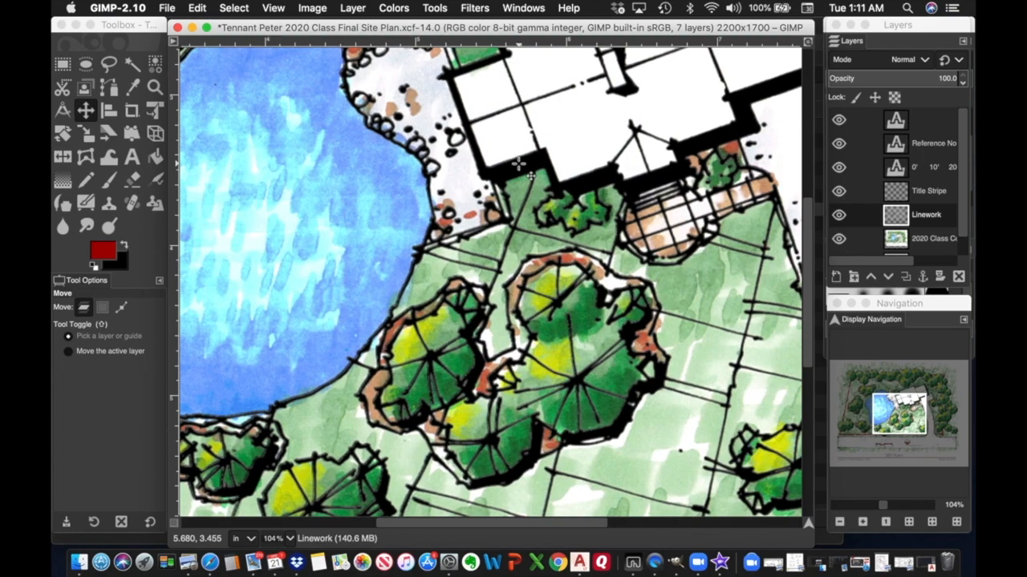
{"action": "key", "text": "Left"}
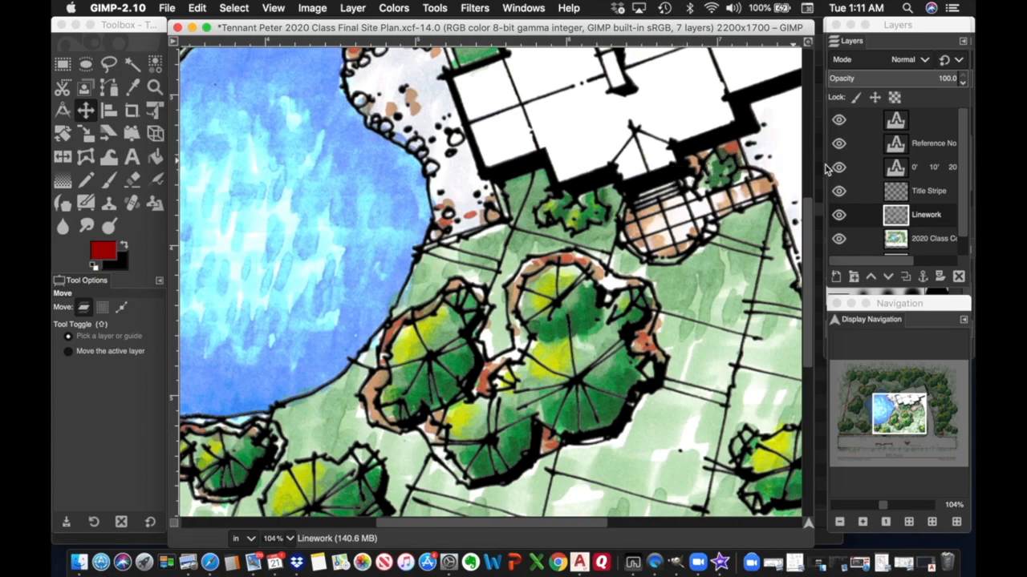
Pan across the plan to check the linework registration, then zoom out to the whole sheet.
{"action": "left_click_drag", "start_coordinate": [897, 405], "coordinate": [846, 378]}
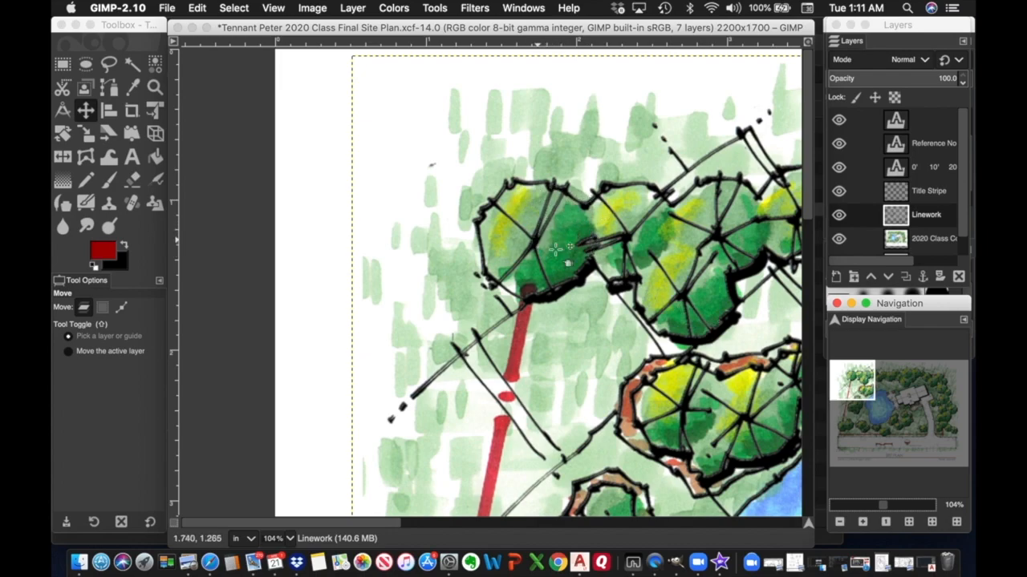
{"action": "left_click_drag", "start_coordinate": [859, 380], "coordinate": [968, 440]}
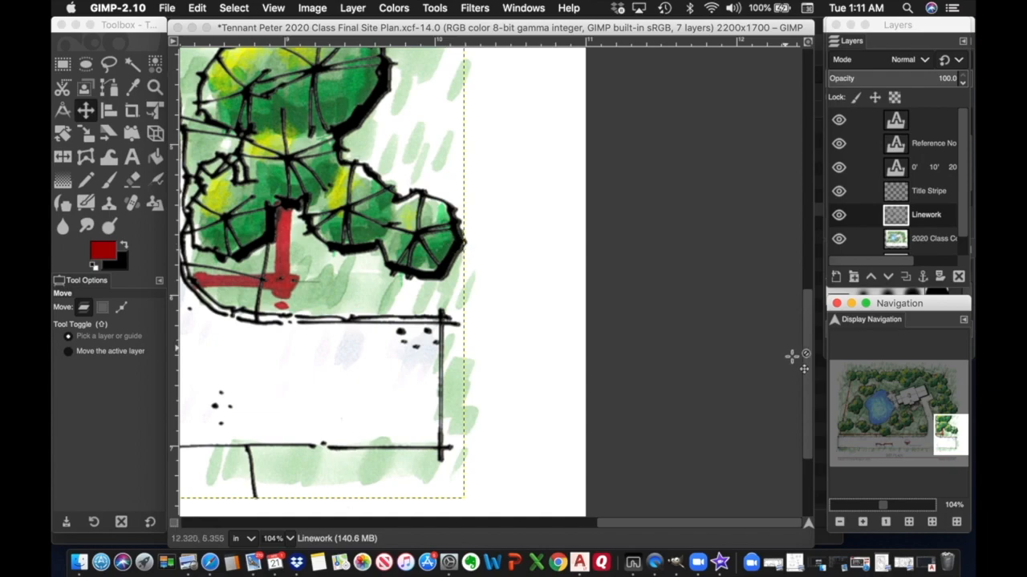
{"action": "left_click", "coordinate": [839, 523]}
{"action": "left_click", "coordinate": [840, 523]}
{"action": "left_click", "coordinate": [840, 523]}
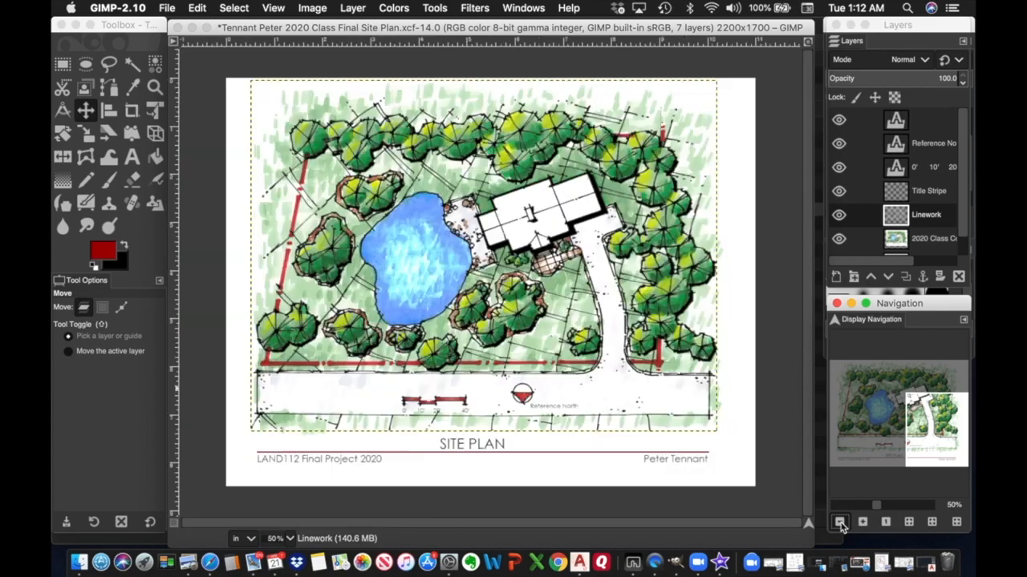
{"action": "left_click", "coordinate": [839, 523]}
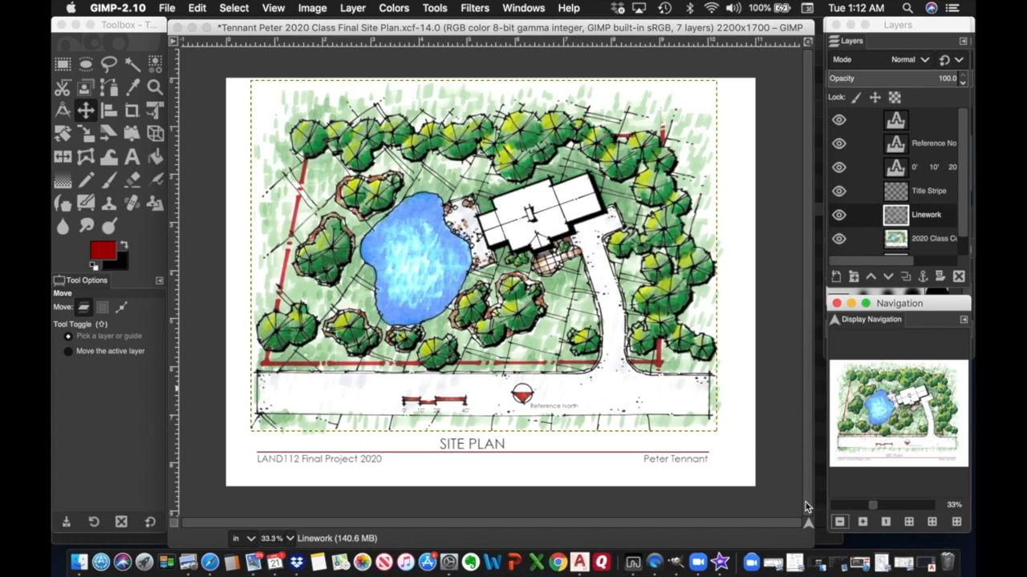
Toggle the Linework layer off and on twice, then make the 2020 Class Color Plan Scan layer active.
{"action": "left_click", "coordinate": [838, 216]}
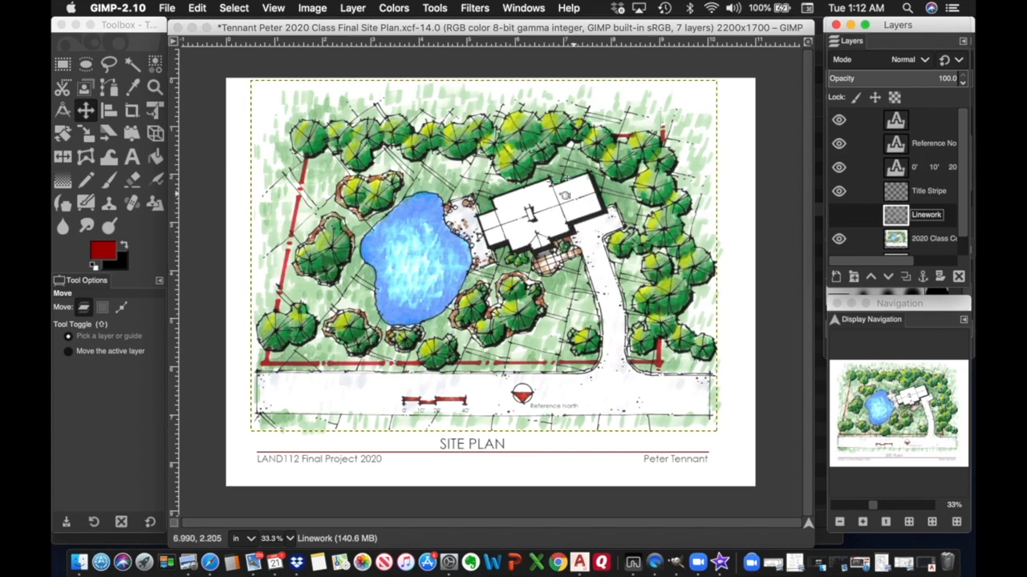
{"action": "left_click", "coordinate": [840, 215]}
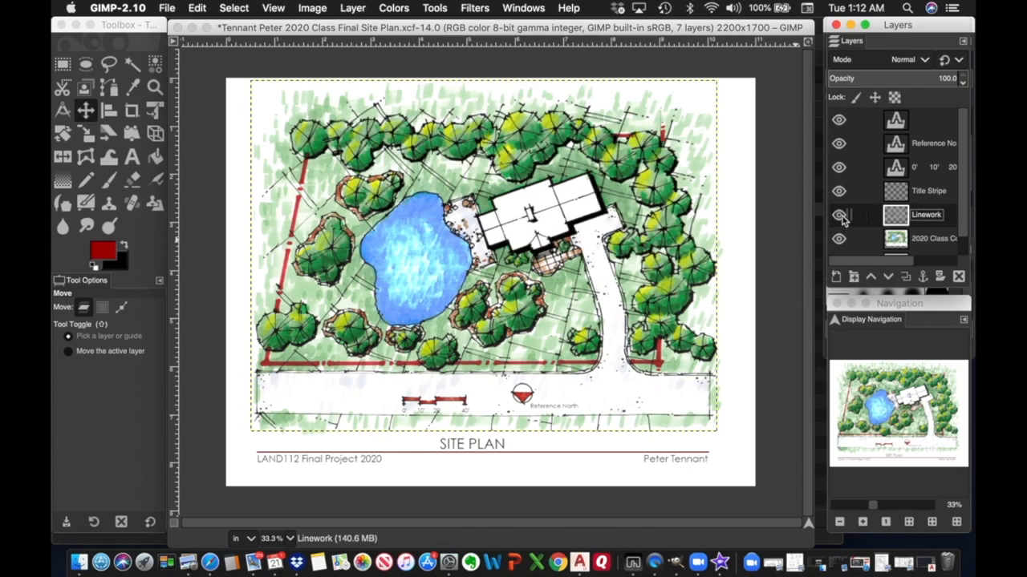
{"action": "left_click", "coordinate": [840, 215]}
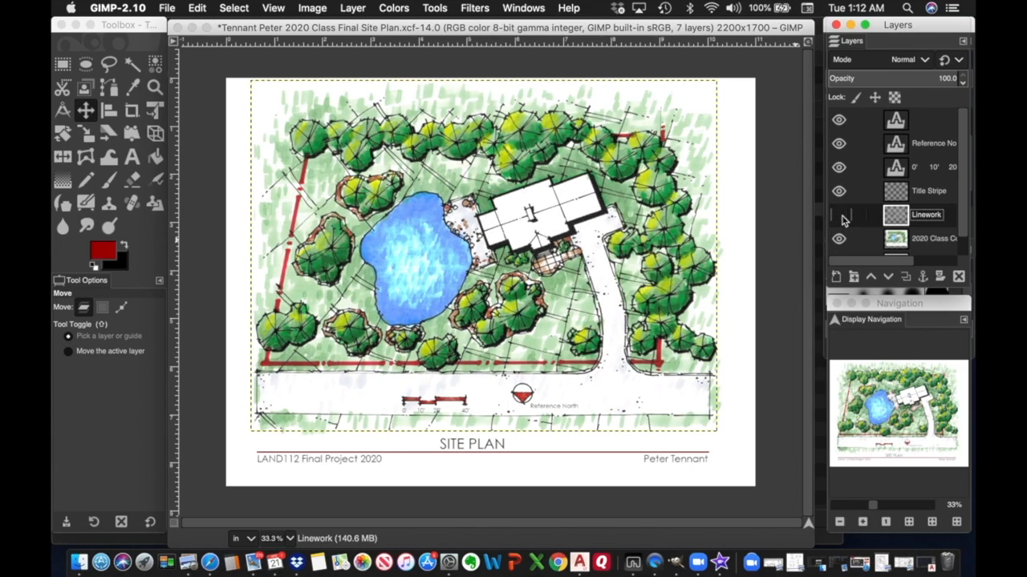
{"action": "left_click", "coordinate": [840, 215]}
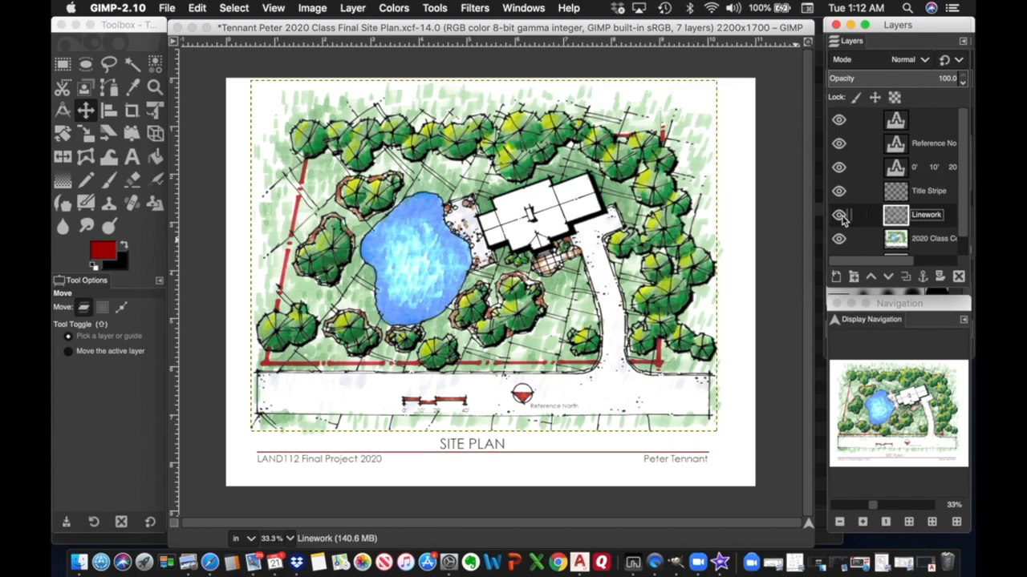
{"action": "left_click", "coordinate": [932, 242]}
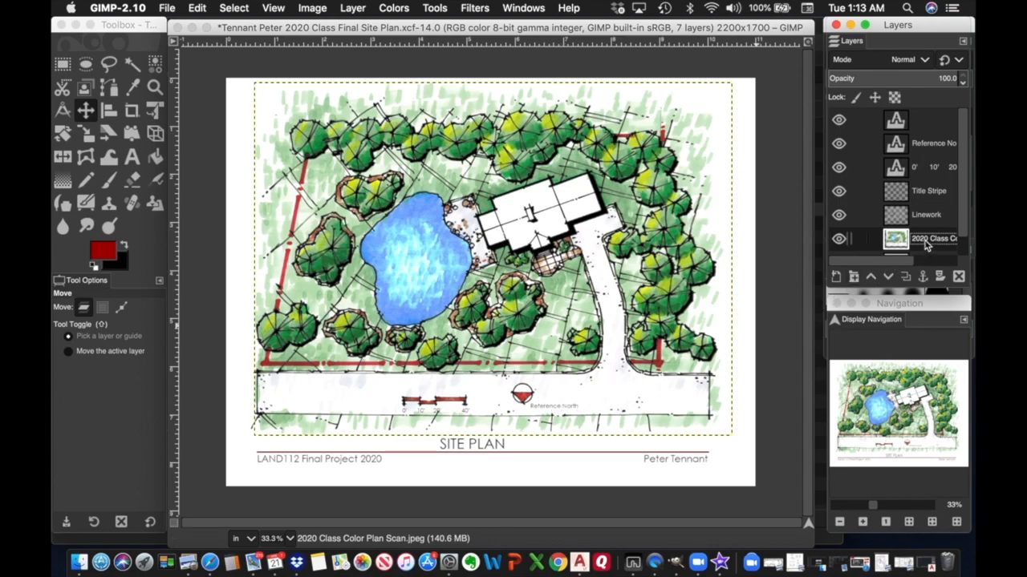
Flick the Linework layer's visibility and leave it hidden.
{"action": "left_click", "coordinate": [839, 216]}
{"action": "left_click", "coordinate": [839, 217]}
{"action": "left_click", "coordinate": [839, 217]}
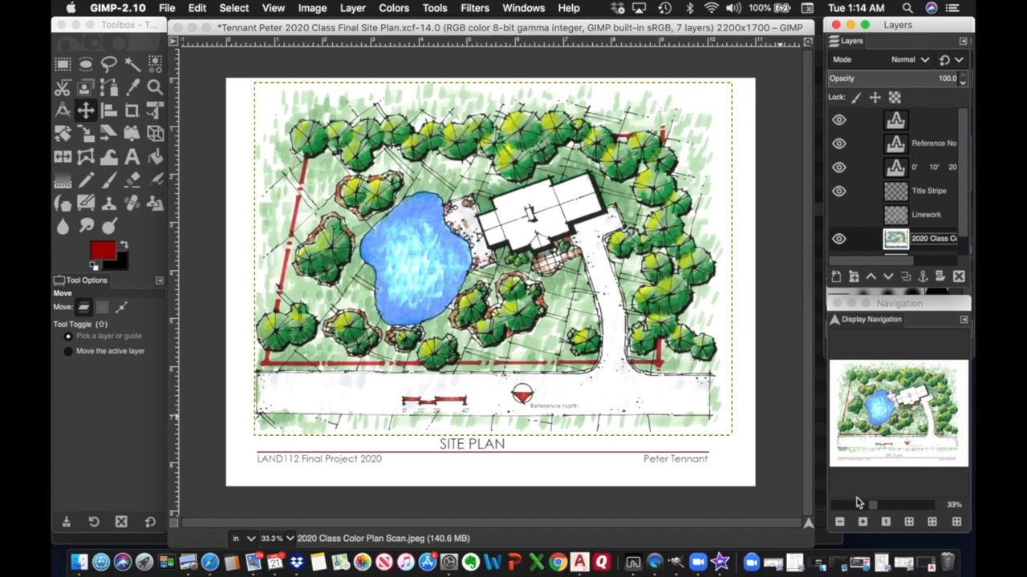
Zoom the view to 173% and pan to the left end of the title stripe.
{"action": "left_click", "coordinate": [881, 509]}
{"action": "left_click", "coordinate": [888, 510]}
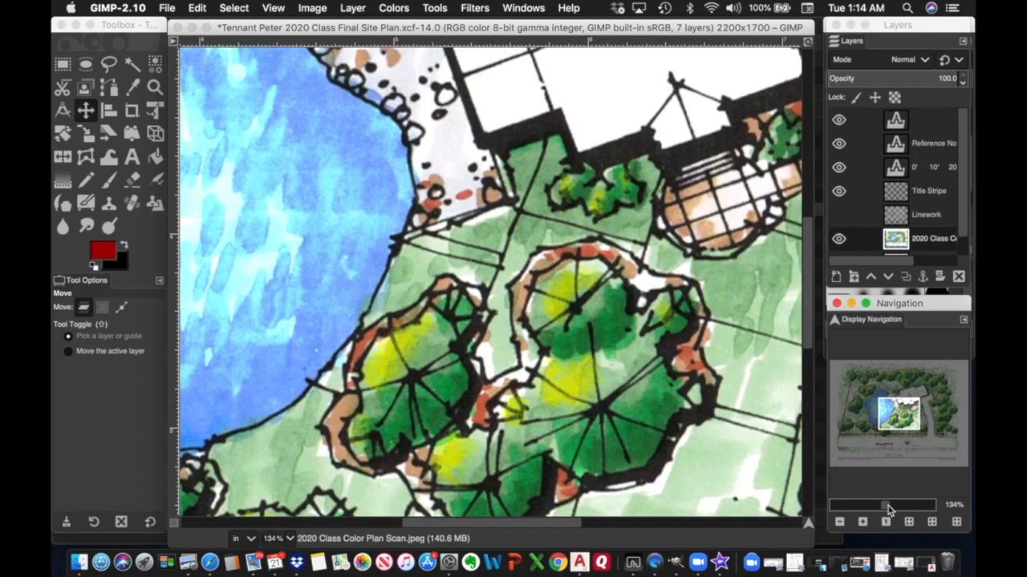
{"action": "left_click", "coordinate": [886, 507]}
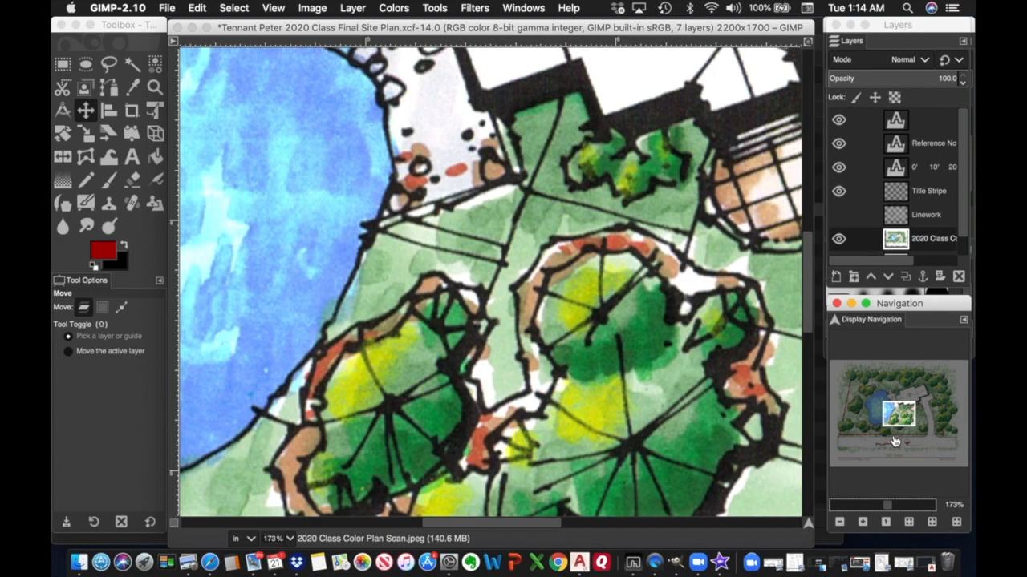
{"action": "left_click_drag", "start_coordinate": [900, 415], "coordinate": [836, 441]}
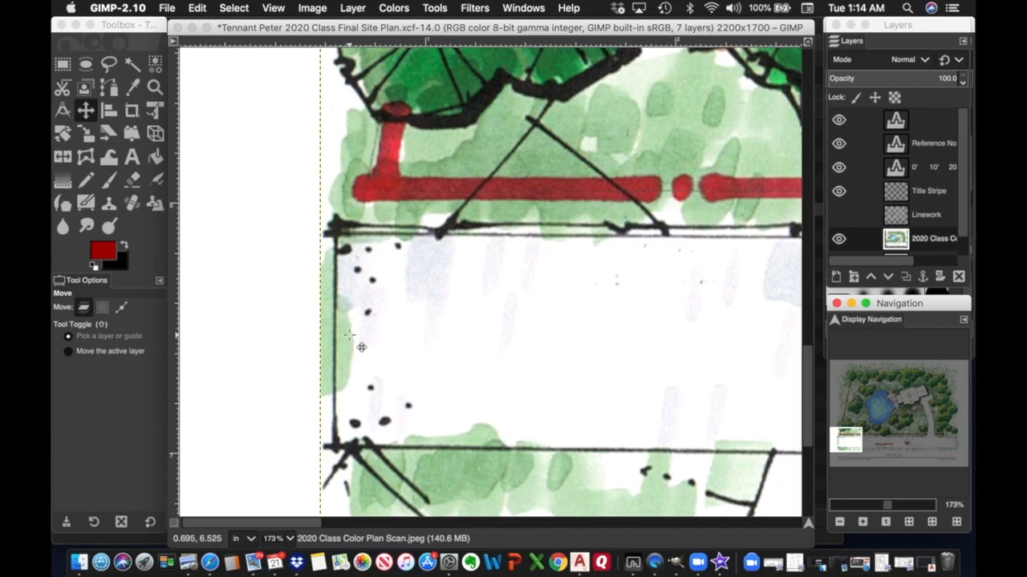
Free-select the smudge beside the left border line and clear it from the colour scan.
{"action": "left_click", "coordinate": [110, 65]}
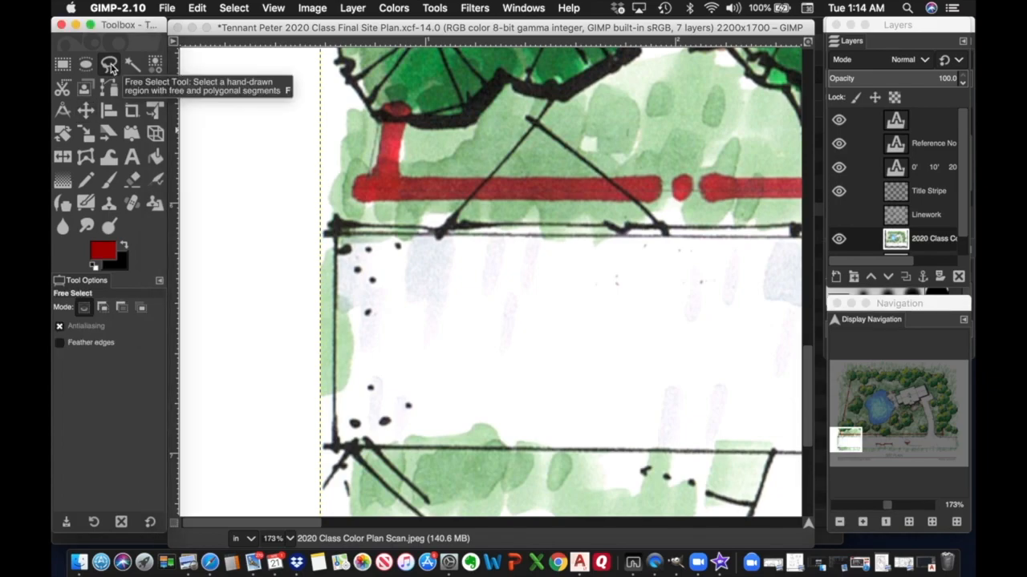
{"action": "left_click", "coordinate": [376, 336]}
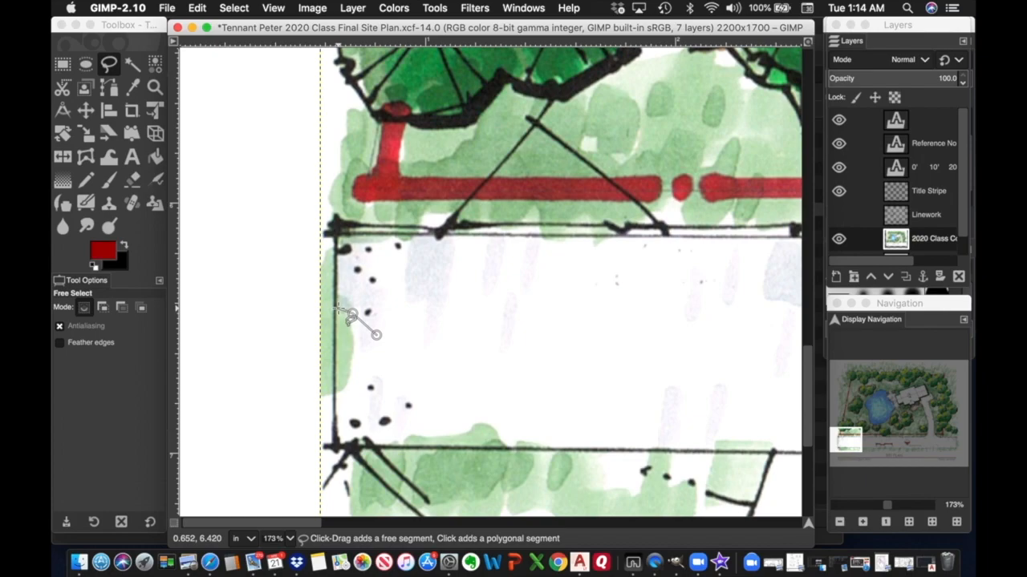
{"action": "left_click", "coordinate": [352, 315]}
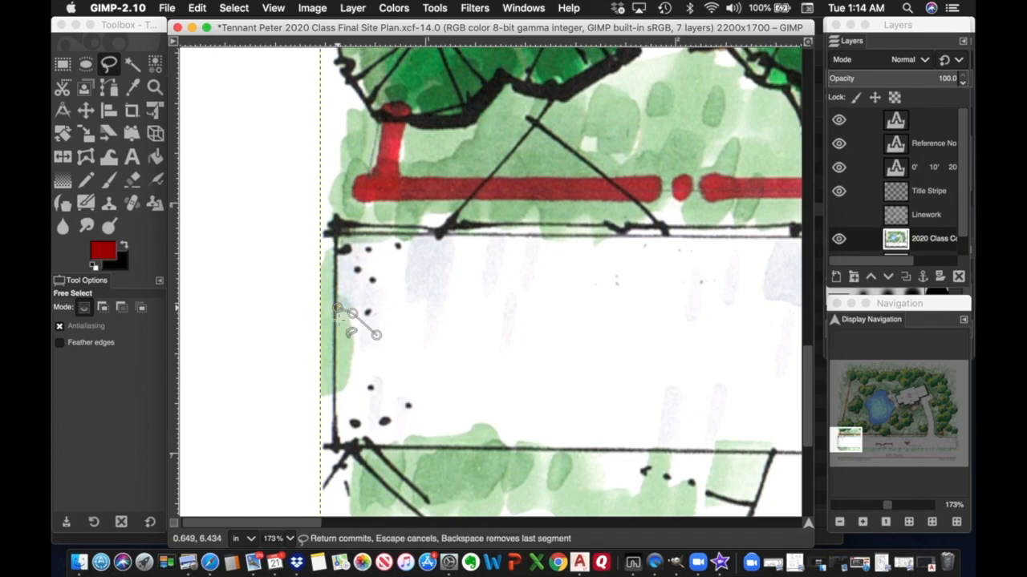
{"action": "left_click", "coordinate": [333, 375]}
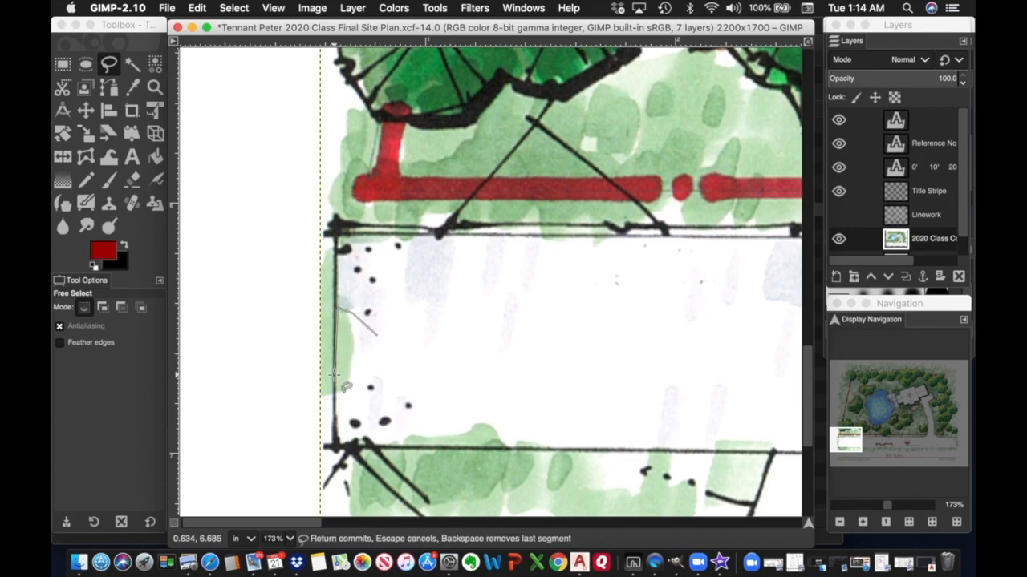
{"action": "left_click", "coordinate": [335, 391]}
{"action": "left_click", "coordinate": [338, 399]}
{"action": "left_click", "coordinate": [365, 370]}
{"action": "left_click", "coordinate": [376, 334]}
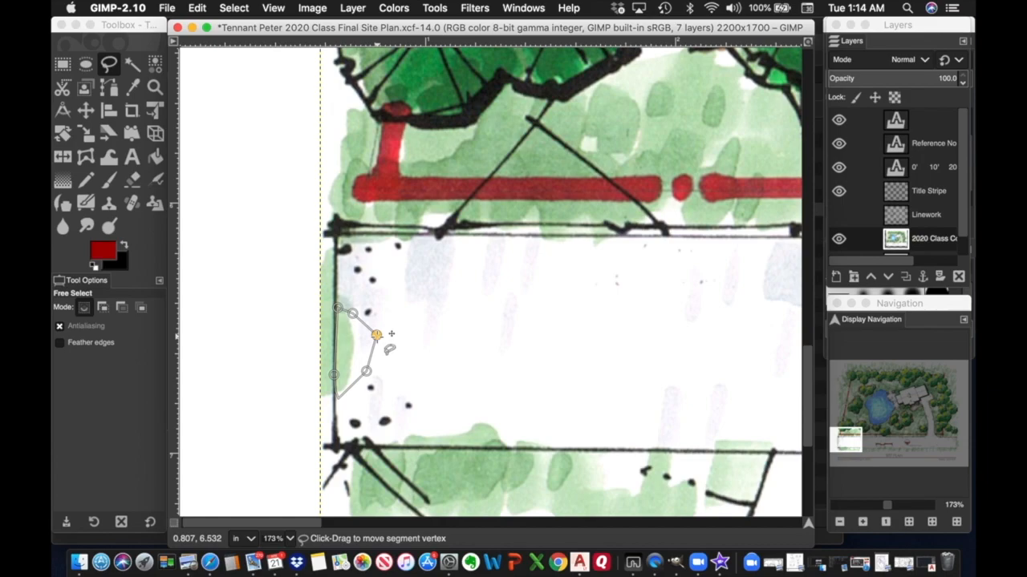
{"action": "key", "text": "Return"}
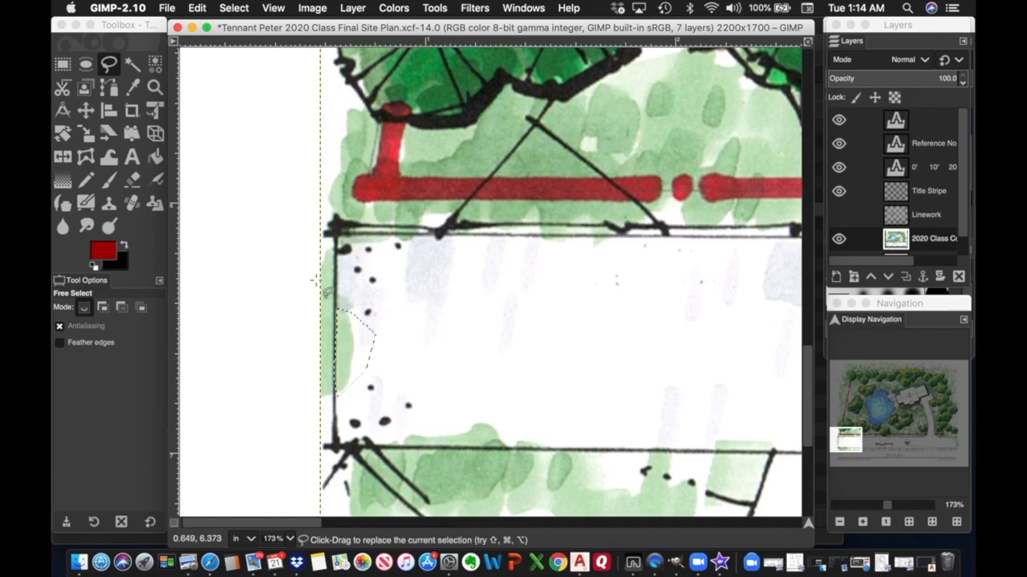
{"action": "left_click", "coordinate": [199, 10]}
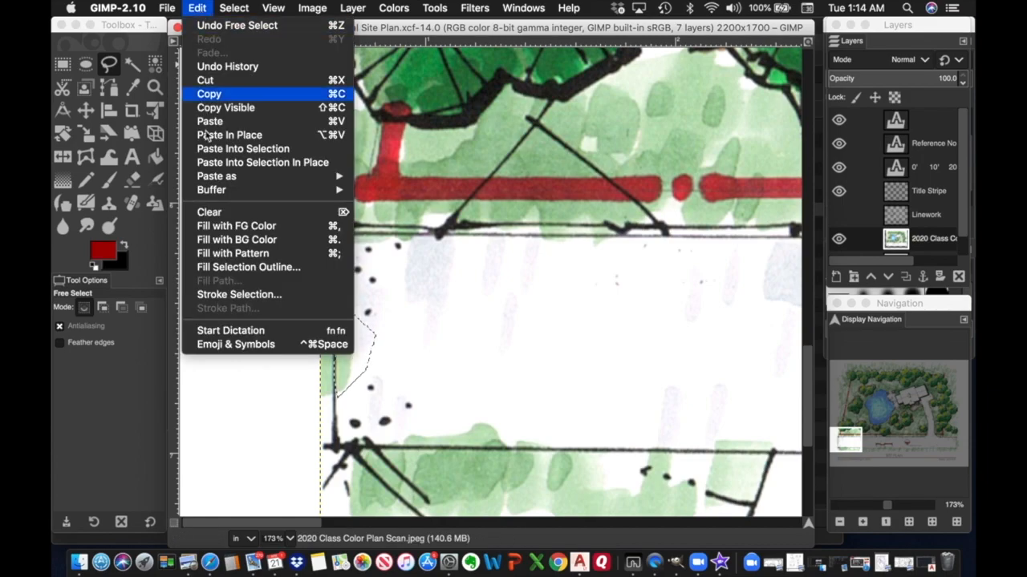
{"action": "left_click", "coordinate": [212, 211]}
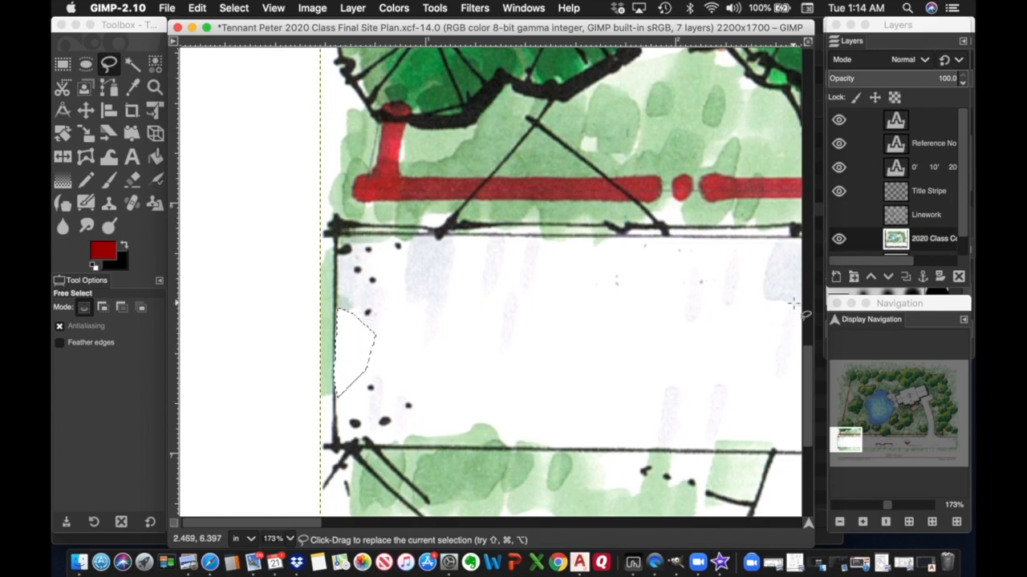
Hide and reshow the Canvas layer to check the cleared area, then drop the selection.
{"action": "left_click", "coordinate": [964, 210]}
{"action": "left_click_drag", "start_coordinate": [960, 211], "coordinate": [961, 238]}
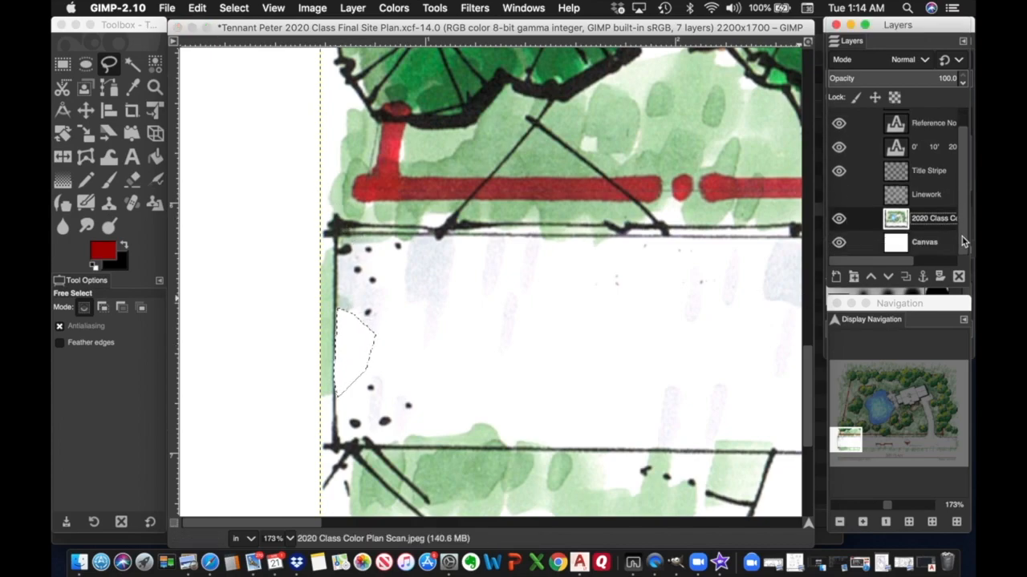
{"action": "left_click", "coordinate": [842, 245]}
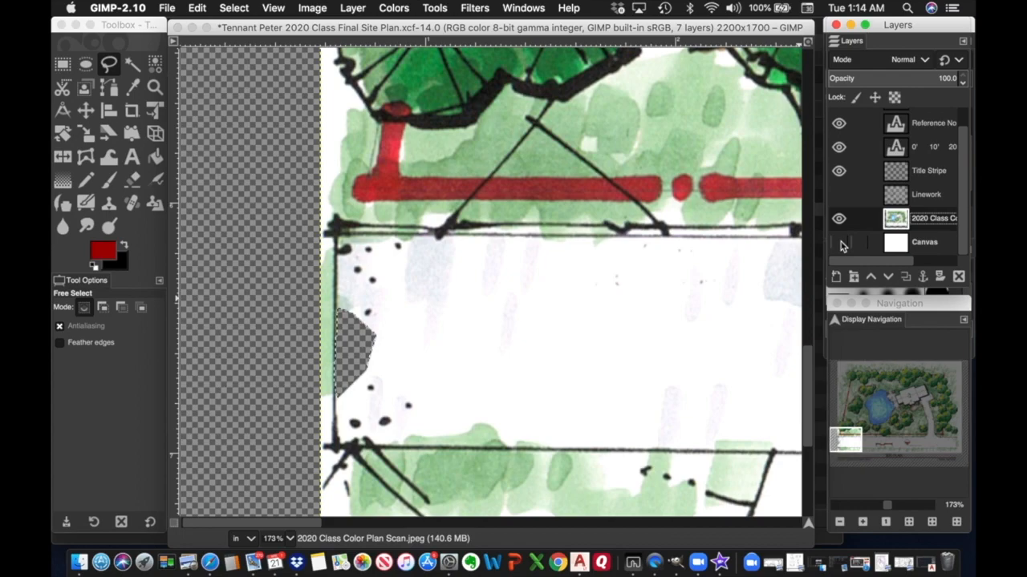
{"action": "left_click", "coordinate": [842, 244]}
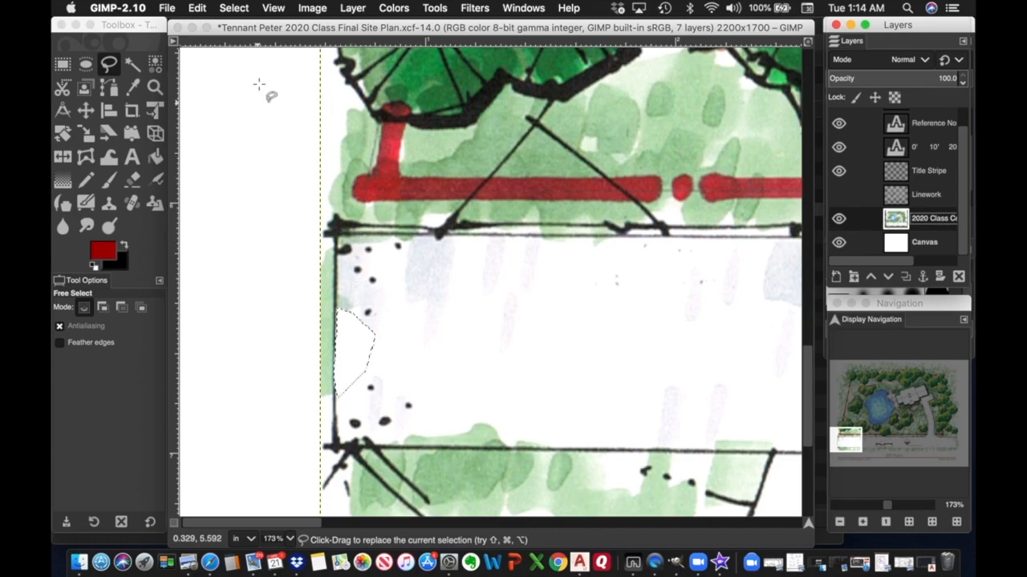
{"action": "left_click", "coordinate": [235, 8]}
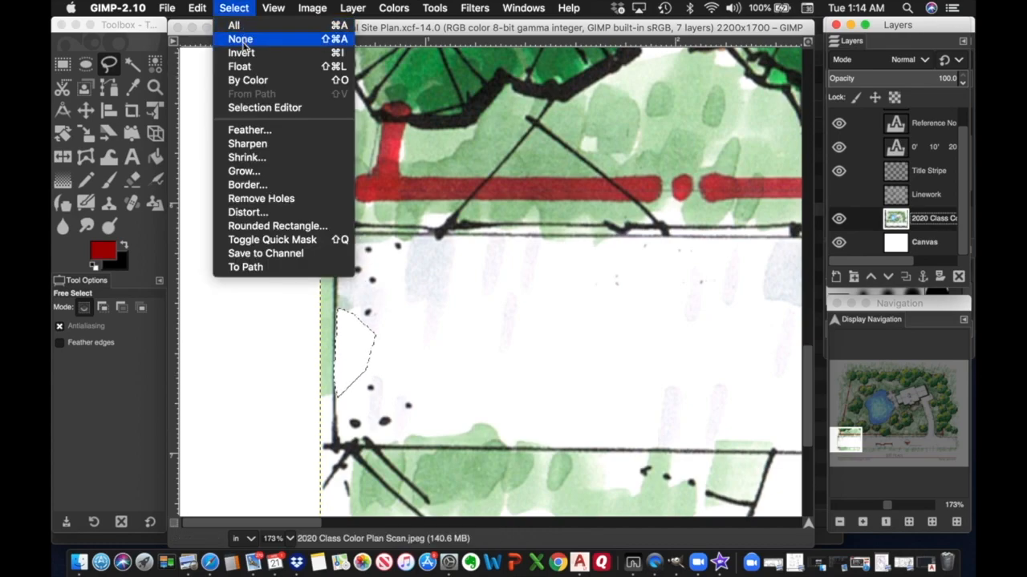
{"action": "left_click", "coordinate": [240, 39]}
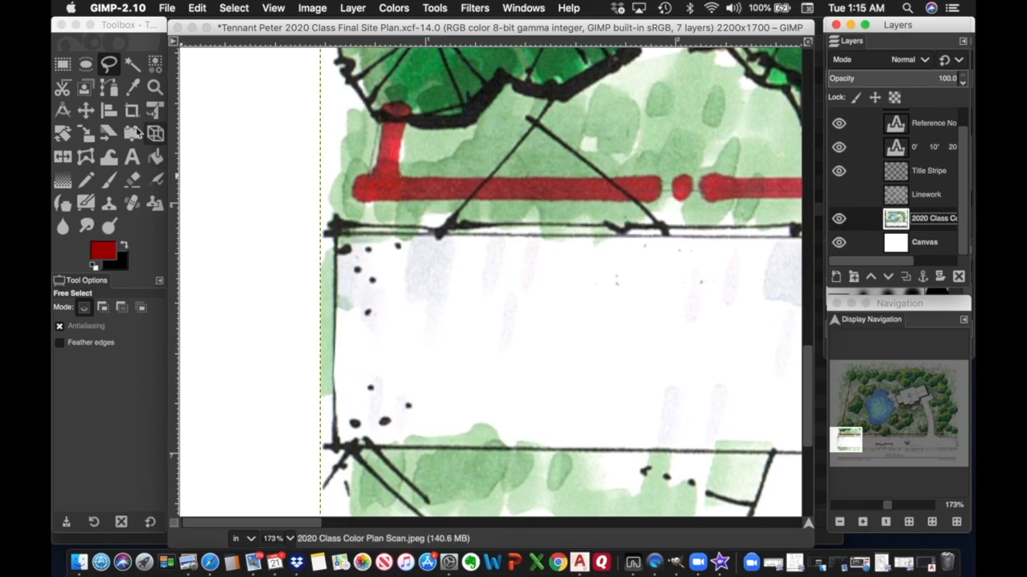
Outline the patch above the lower ink line, clear it to white and deselect.
{"action": "left_click", "coordinate": [108, 66]}
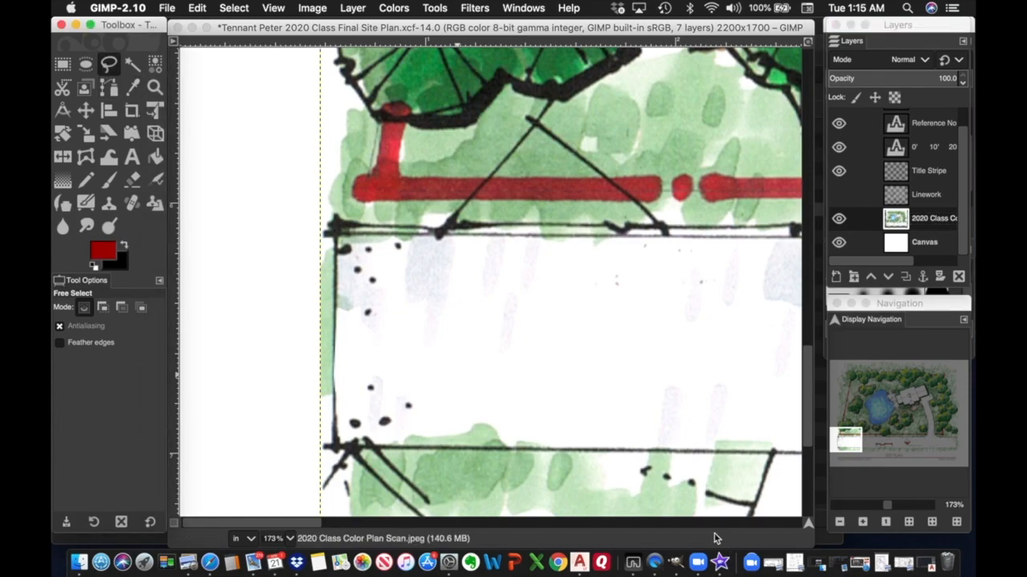
{"action": "left_click", "coordinate": [542, 396]}
{"action": "left_click", "coordinate": [460, 407]}
{"action": "left_click", "coordinate": [414, 428]}
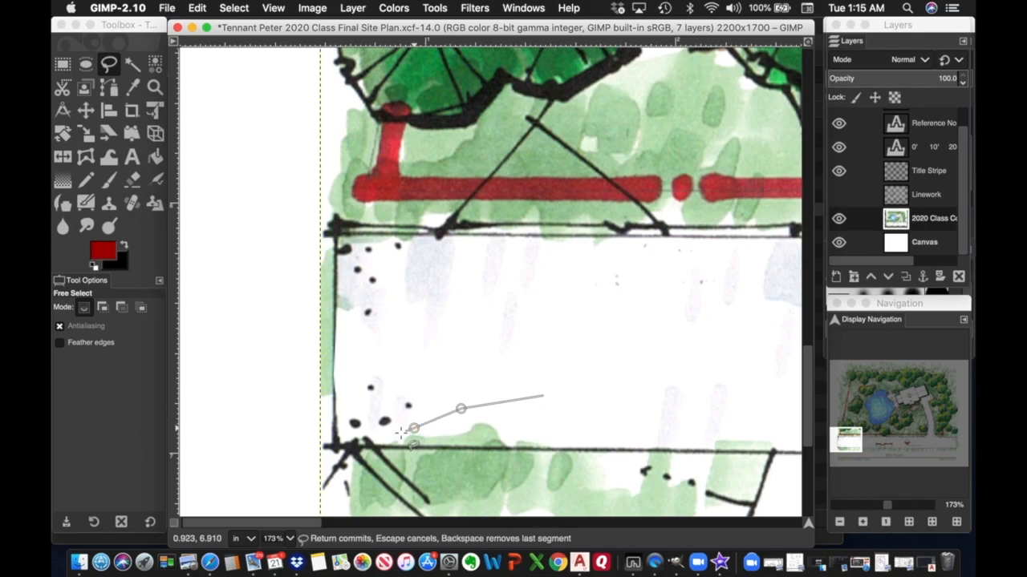
{"action": "left_click", "coordinate": [385, 442]}
{"action": "left_click", "coordinate": [618, 451]}
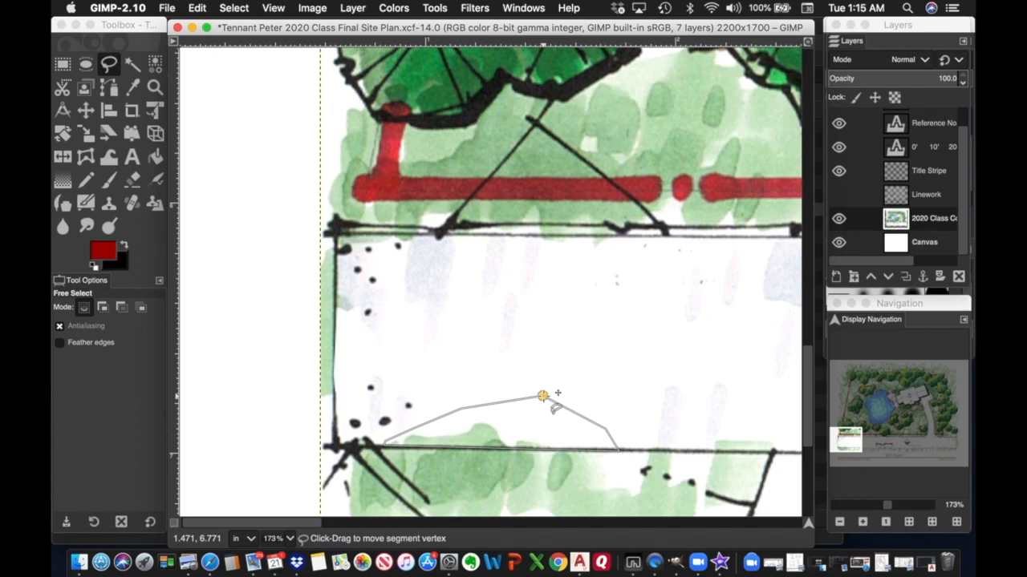
{"action": "key", "text": "Return"}
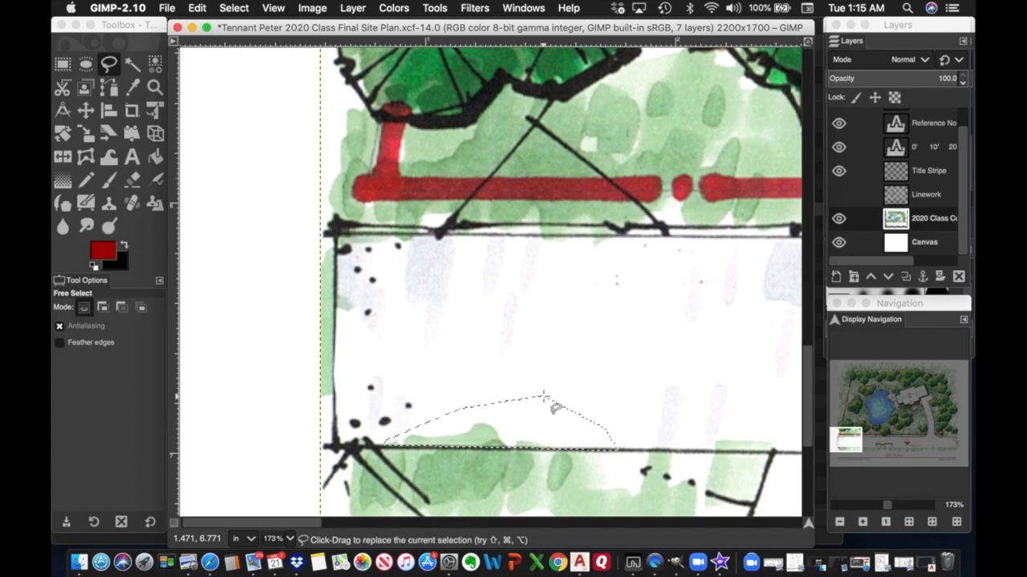
{"action": "left_click", "coordinate": [199, 10]}
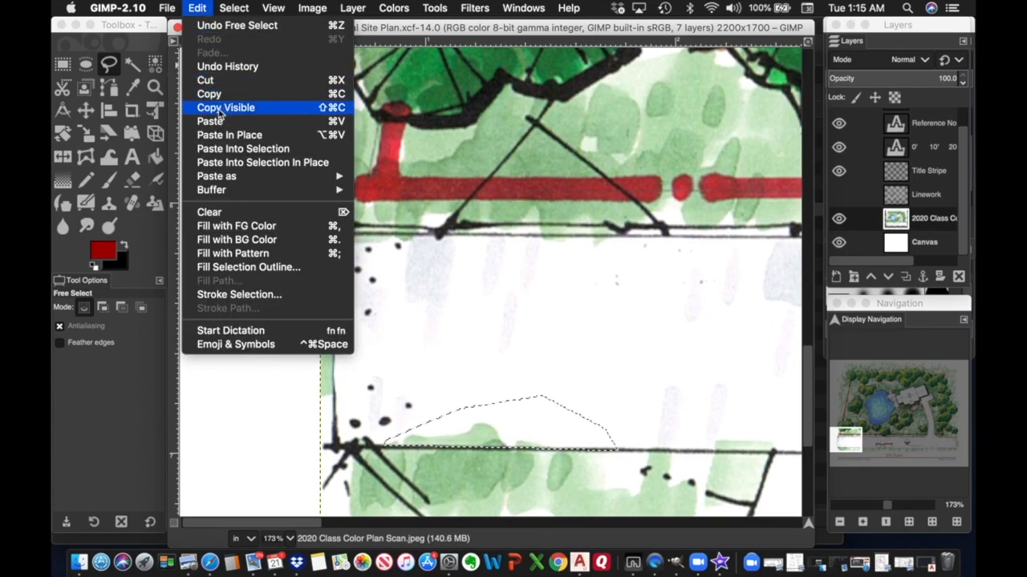
{"action": "left_click", "coordinate": [211, 213]}
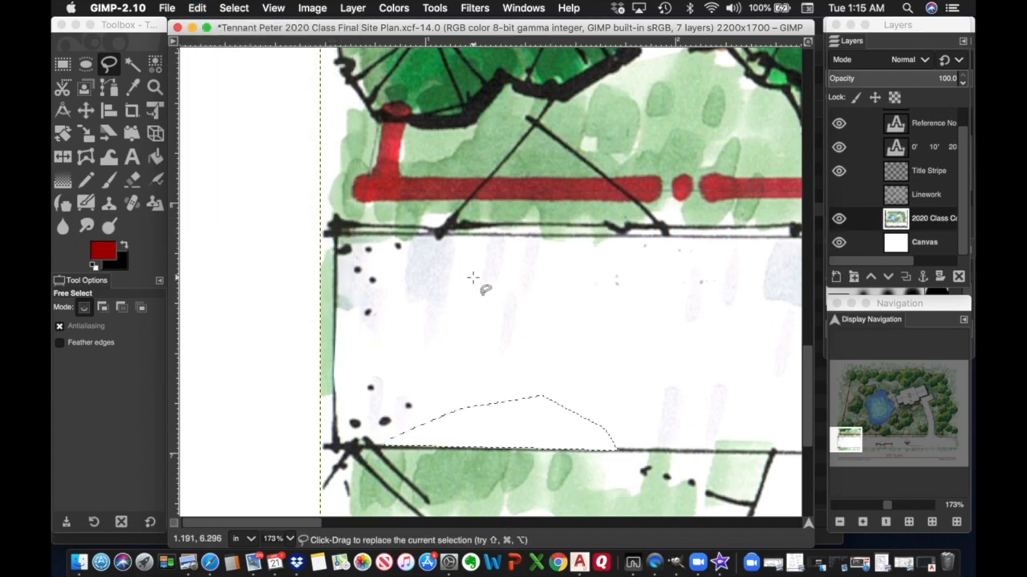
{"action": "left_click", "coordinate": [236, 9]}
{"action": "left_click", "coordinate": [240, 39]}
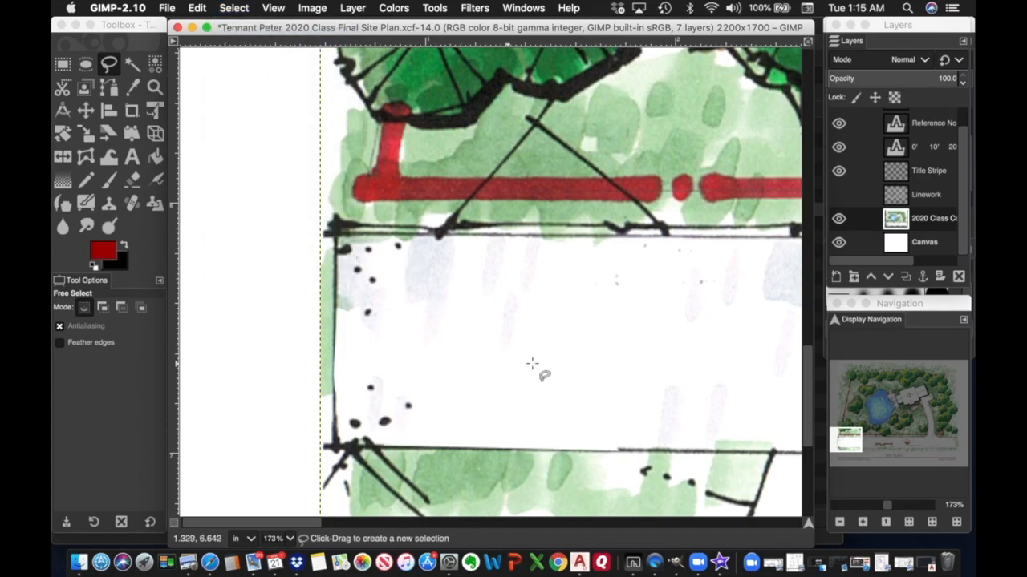
{"action": "scroll", "coordinate": [556, 367], "scroll_direction": "right", "scroll_amount": 5}
{"action": "scroll", "coordinate": [556, 363], "scroll_direction": "left", "scroll_amount": 2}
Free-select the wash area around the 0'–40' scale bar labels down to the ground line.
{"action": "scroll", "coordinate": [557, 363], "scroll_direction": "left", "scroll_amount": 3}
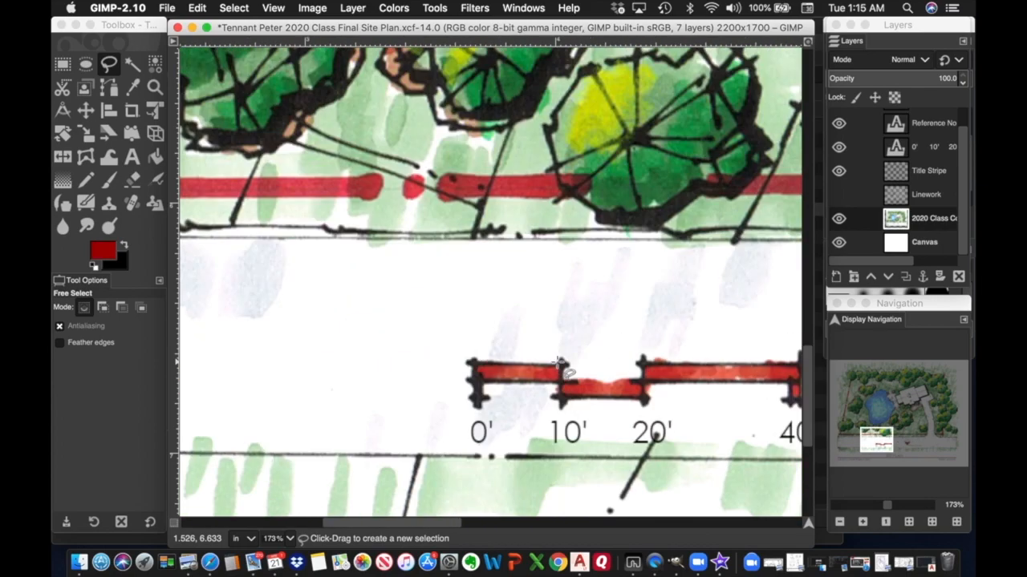
{"action": "scroll", "coordinate": [557, 362], "scroll_direction": "down", "scroll_amount": 3}
{"action": "scroll", "coordinate": [557, 362], "scroll_direction": "right", "scroll_amount": 3}
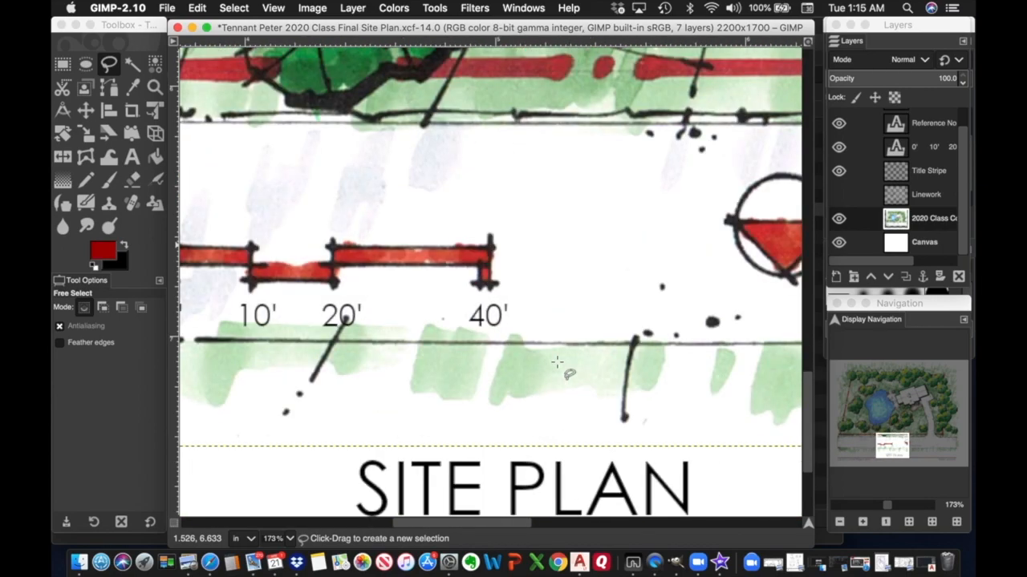
{"action": "scroll", "coordinate": [556, 362], "scroll_direction": "left", "scroll_amount": 3}
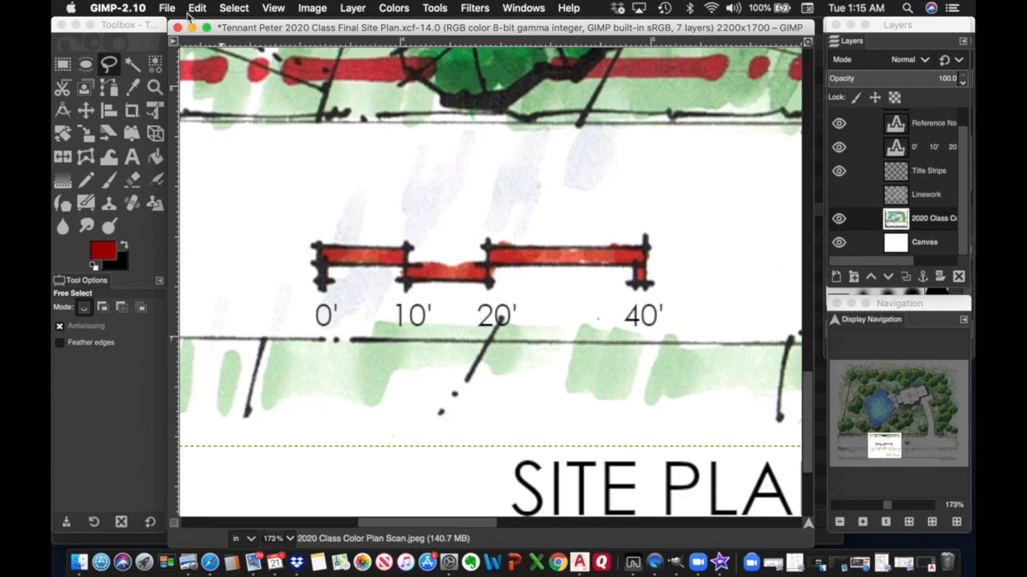
{"action": "left_click", "coordinate": [233, 9]}
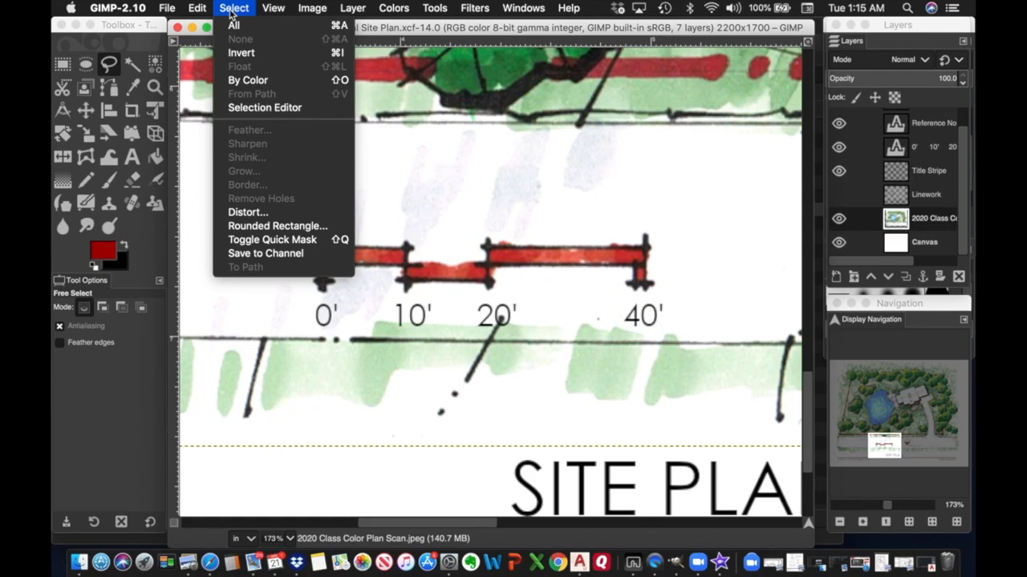
{"action": "left_click", "coordinate": [230, 11]}
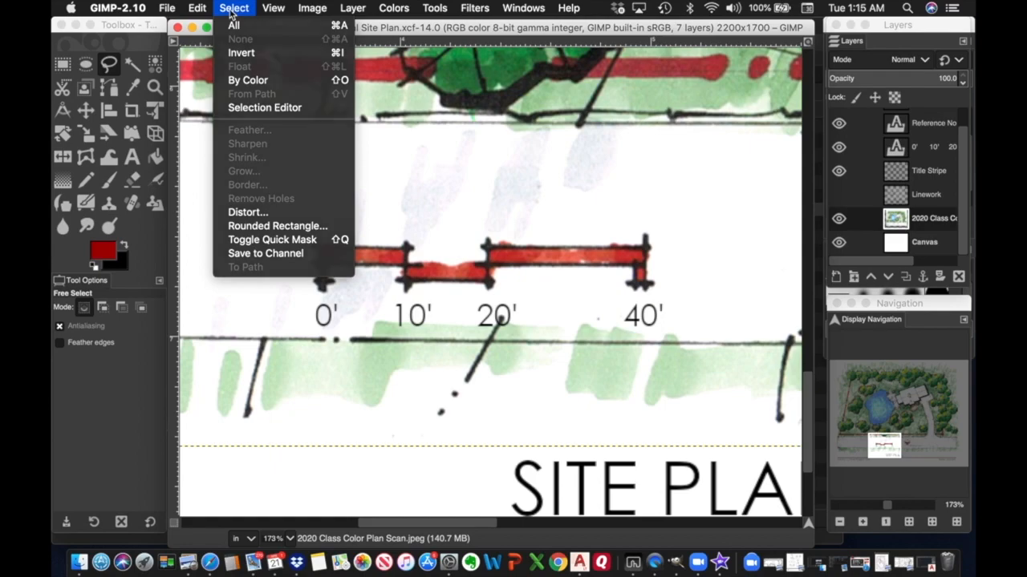
{"action": "left_click", "coordinate": [110, 63]}
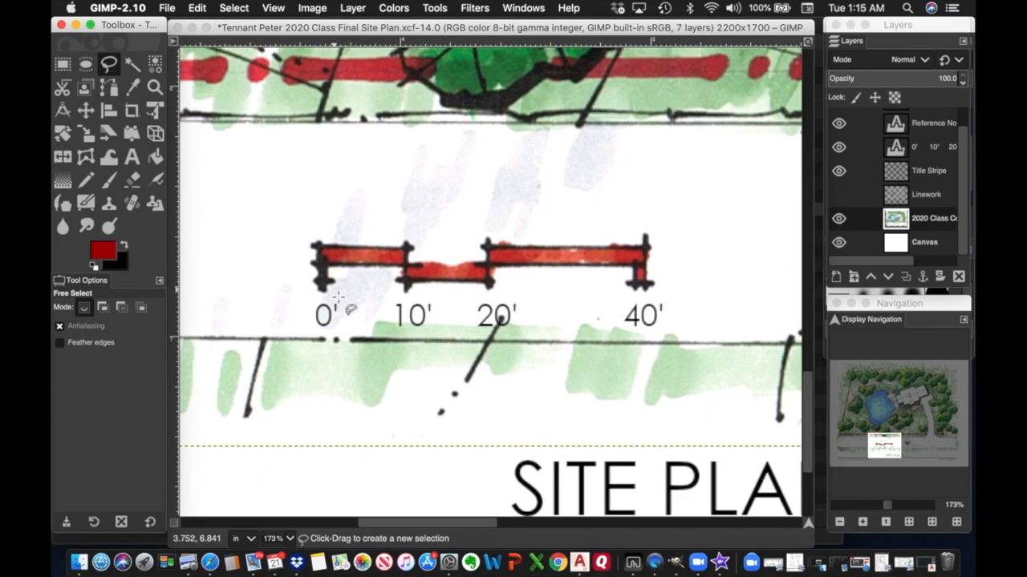
{"action": "left_click", "coordinate": [262, 321]}
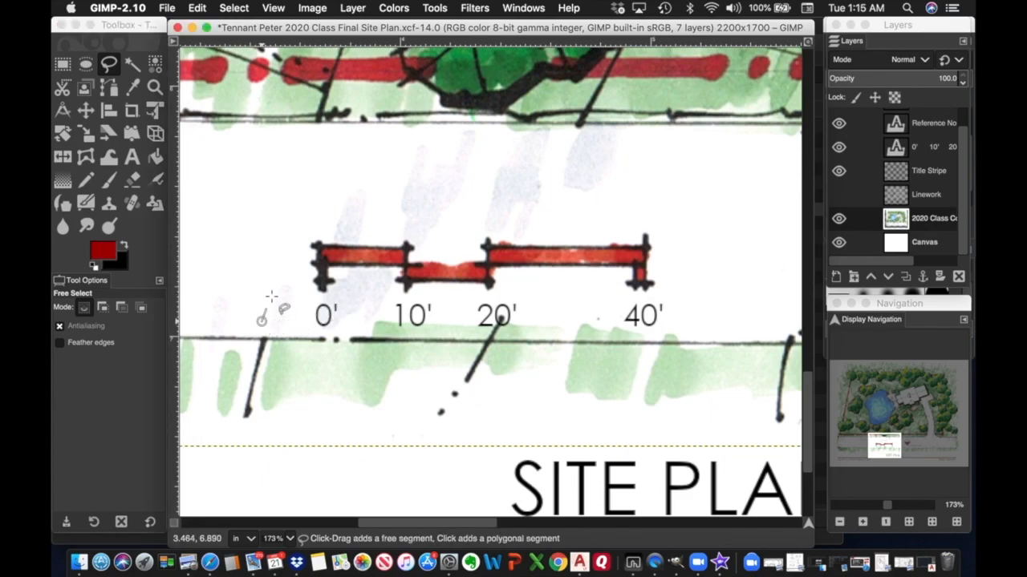
{"action": "left_click", "coordinate": [274, 285]}
{"action": "left_click", "coordinate": [292, 279]}
{"action": "left_click", "coordinate": [303, 279]}
{"action": "left_click", "coordinate": [320, 281]}
{"action": "left_click", "coordinate": [330, 279]}
{"action": "left_click", "coordinate": [341, 268]}
{"action": "left_click", "coordinate": [368, 265]}
{"action": "left_click", "coordinate": [389, 265]}
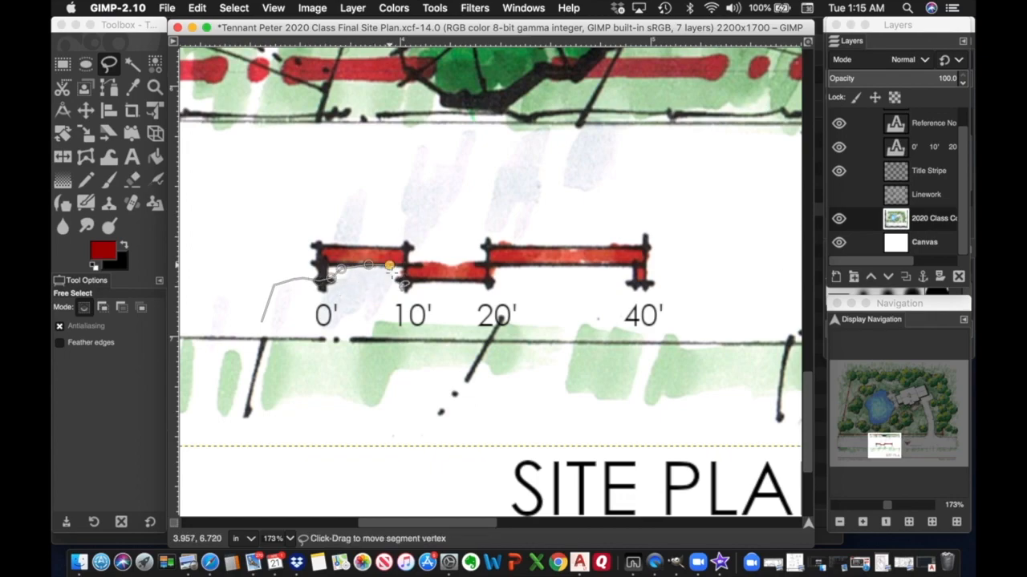
{"action": "left_click", "coordinate": [410, 290]}
{"action": "left_click", "coordinate": [542, 304]}
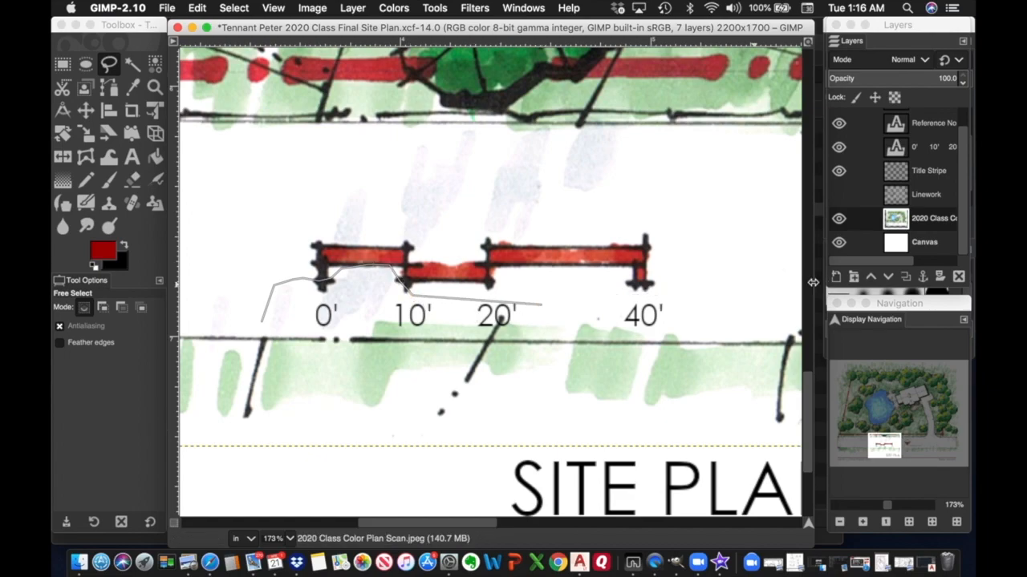
{"action": "left_click", "coordinate": [747, 289]}
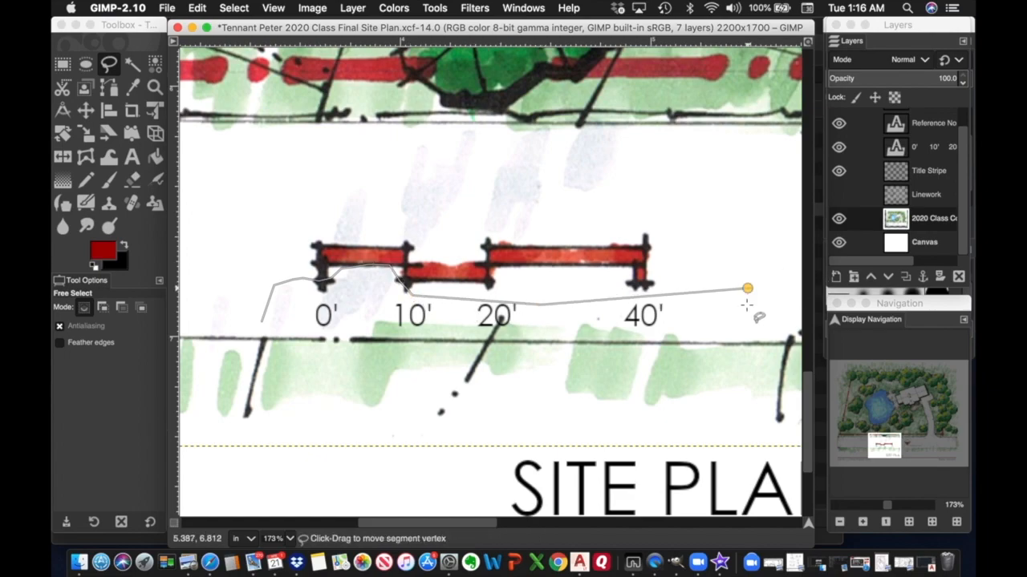
{"action": "left_click", "coordinate": [761, 343]}
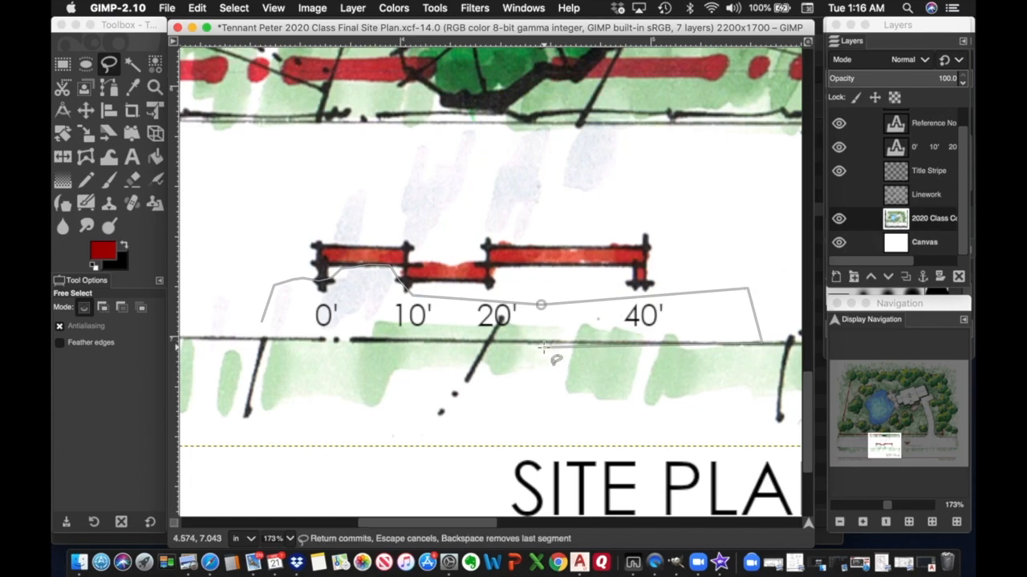
{"action": "left_click", "coordinate": [263, 339]}
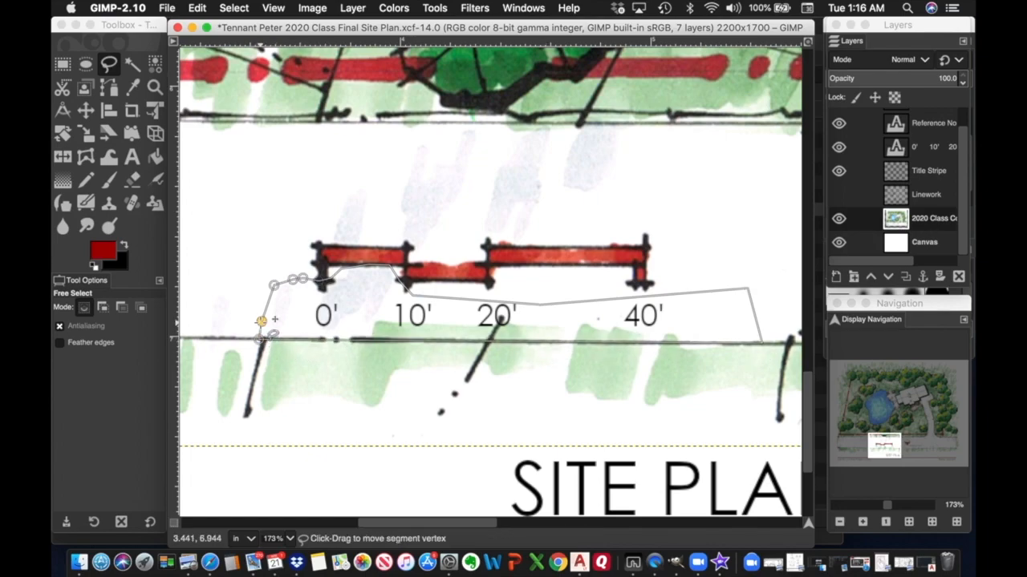
{"action": "double_click", "coordinate": [261, 320]}
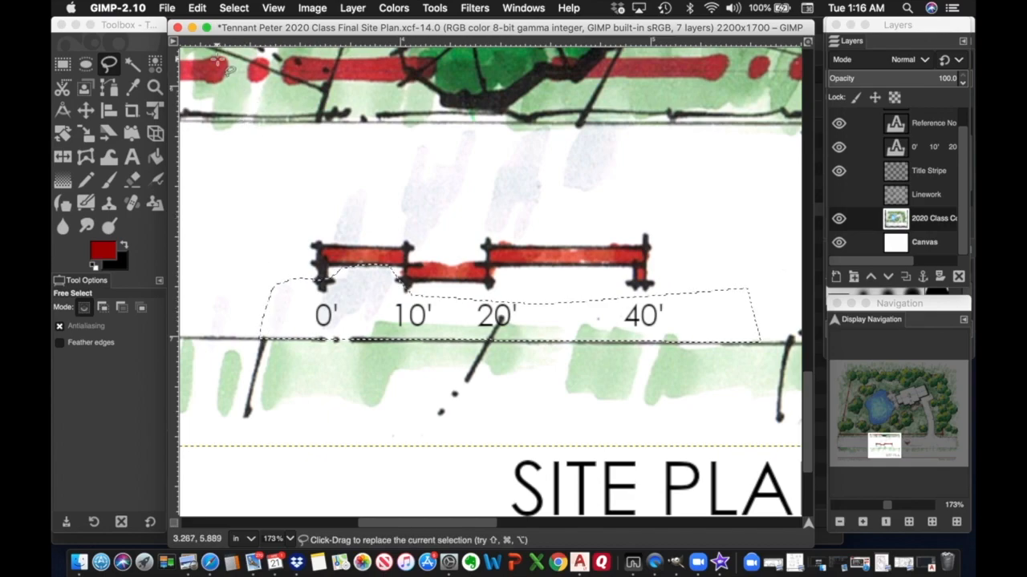
Clear the selected wash to white and remove the selection.
{"action": "left_click", "coordinate": [198, 9]}
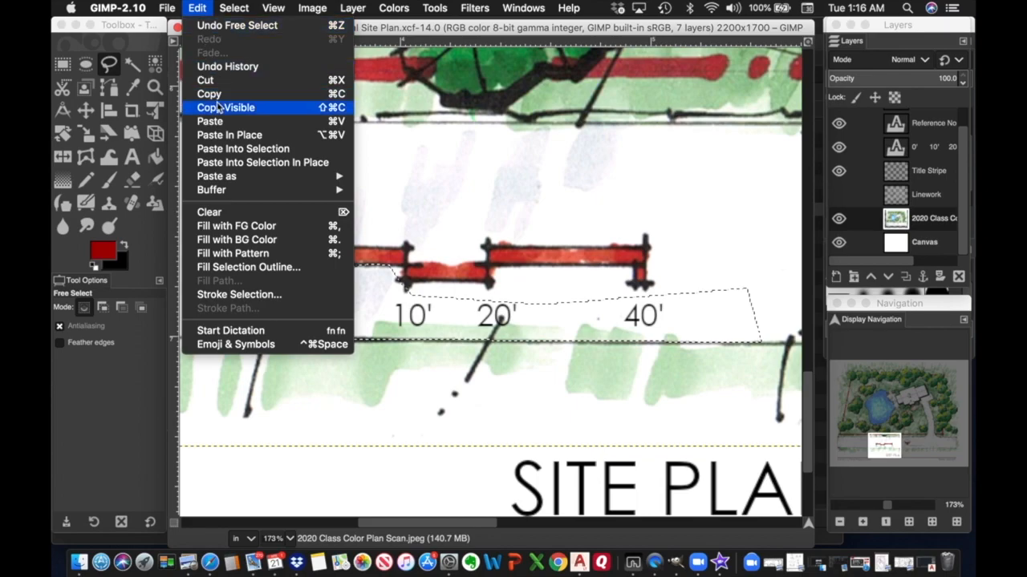
{"action": "left_click", "coordinate": [210, 212]}
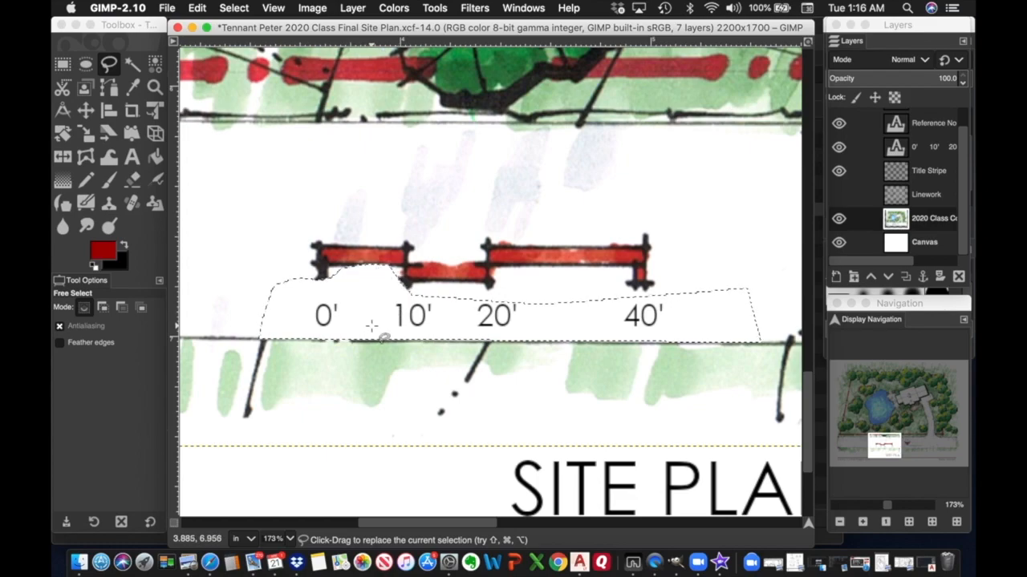
{"action": "scroll", "coordinate": [537, 309], "scroll_direction": "right", "scroll_amount": 14}
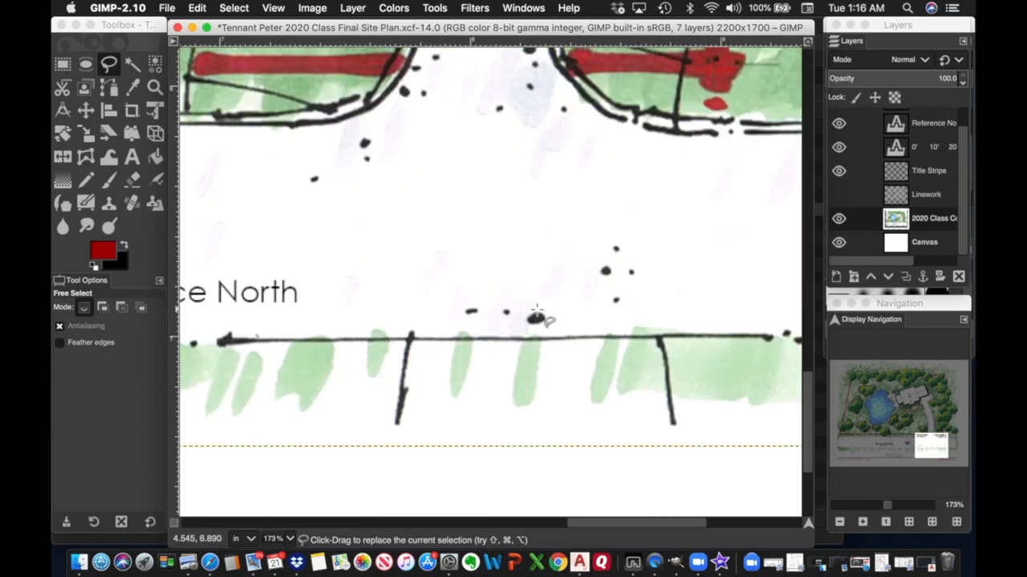
{"action": "scroll", "coordinate": [537, 310], "scroll_direction": "left", "scroll_amount": 14}
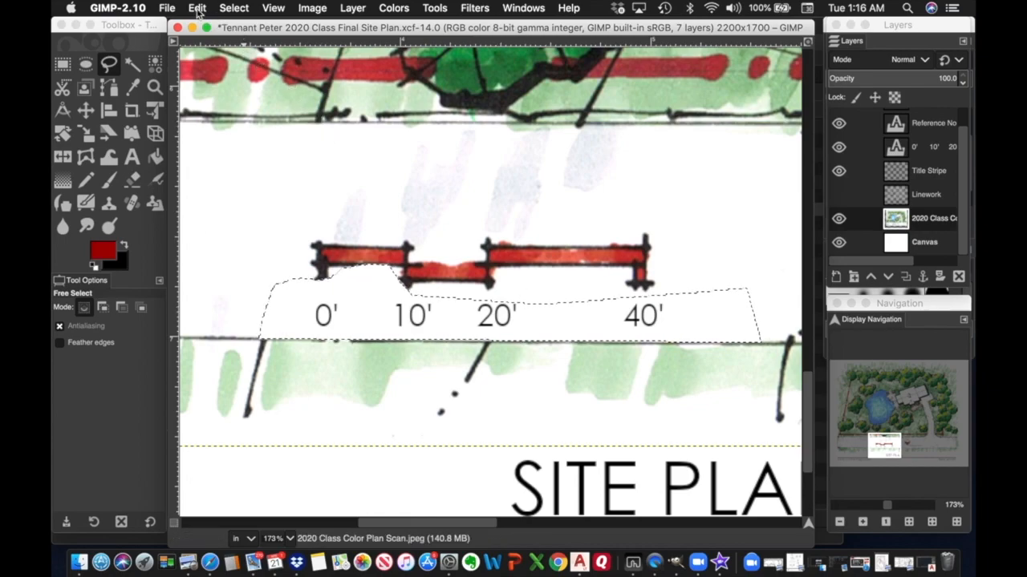
{"action": "left_click", "coordinate": [232, 9]}
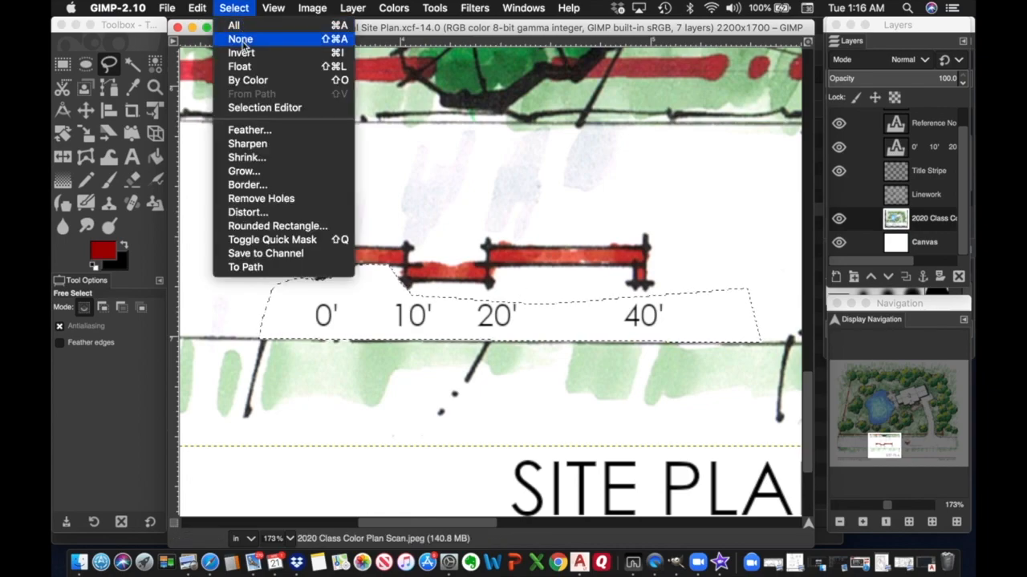
{"action": "left_click", "coordinate": [240, 40]}
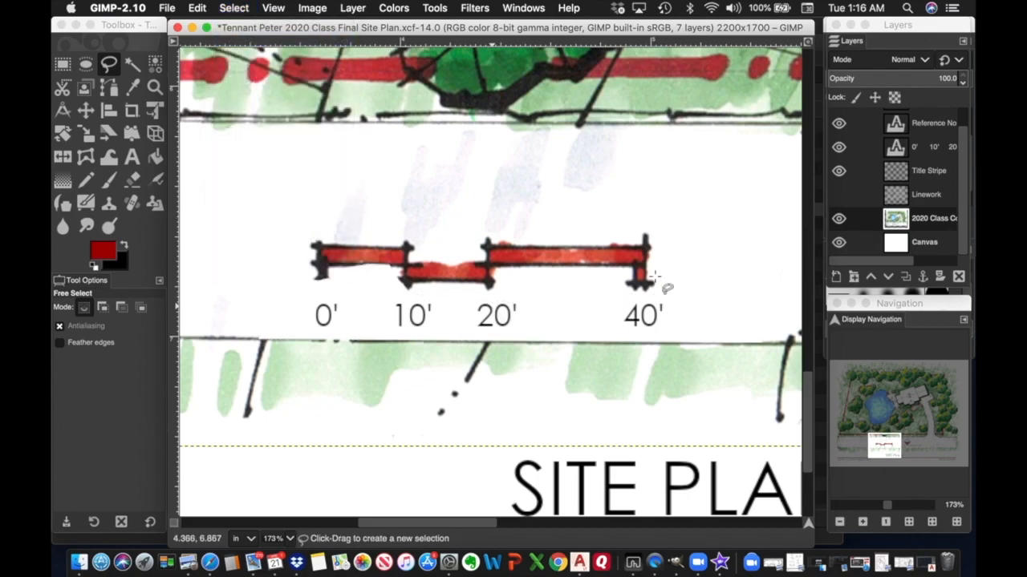
Toggle the Linework layer on and off to compare the cleaned scale bar.
{"action": "left_click", "coordinate": [839, 195]}
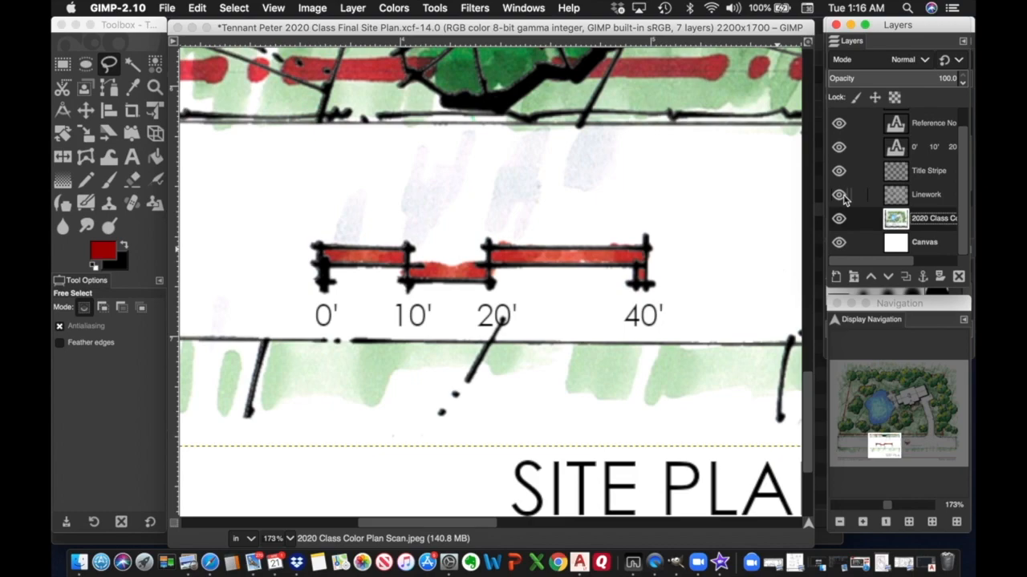
{"action": "left_click", "coordinate": [839, 195]}
{"action": "left_click", "coordinate": [839, 195]}
{"action": "left_click", "coordinate": [839, 195]}
{"action": "left_click", "coordinate": [839, 195]}
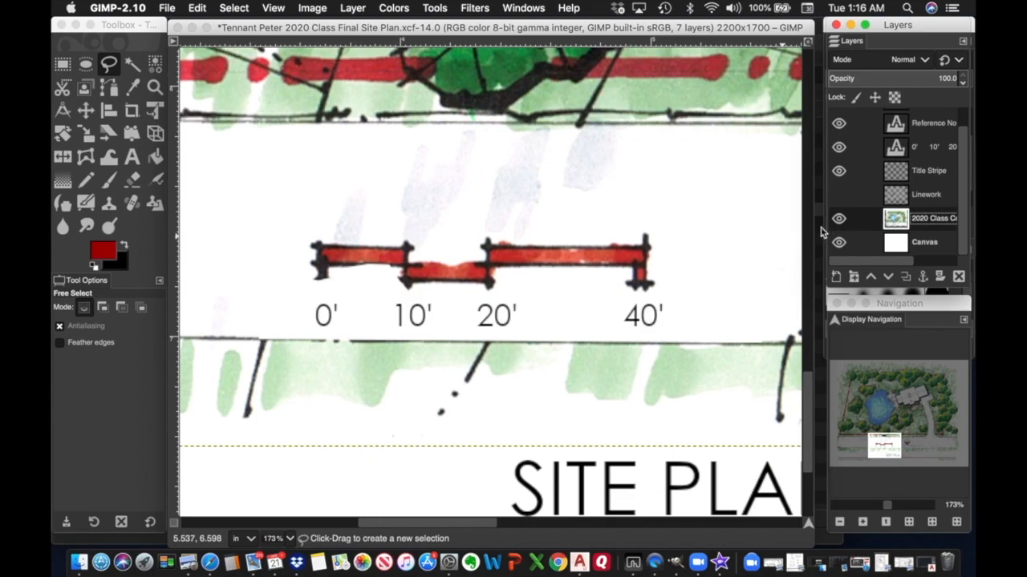
Show the Linework layer and select the area around the 20' scale-bar label.
{"action": "left_click", "coordinate": [839, 195]}
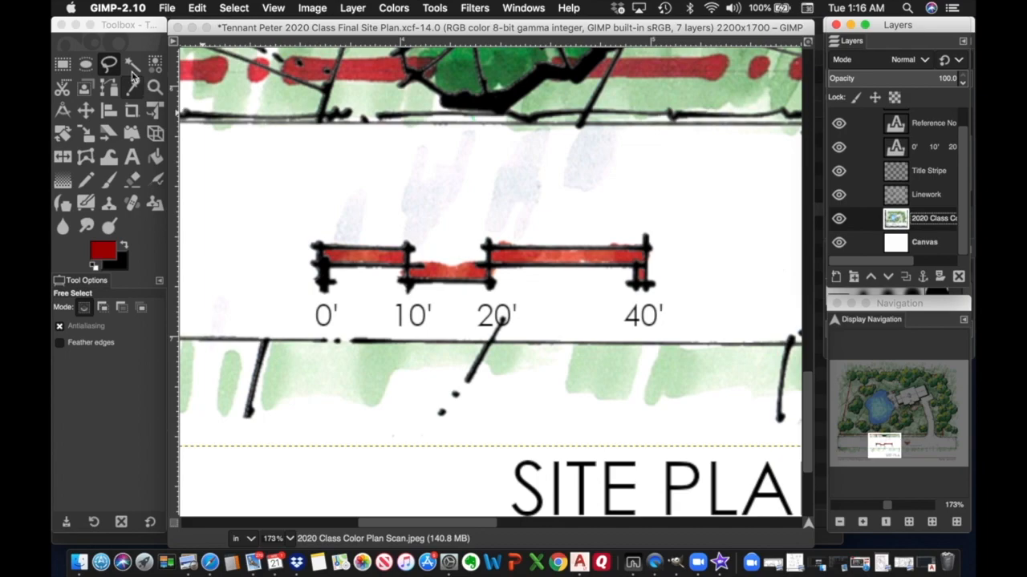
{"action": "left_click", "coordinate": [535, 319]}
{"action": "left_click", "coordinate": [529, 317]}
{"action": "left_click", "coordinate": [502, 298]}
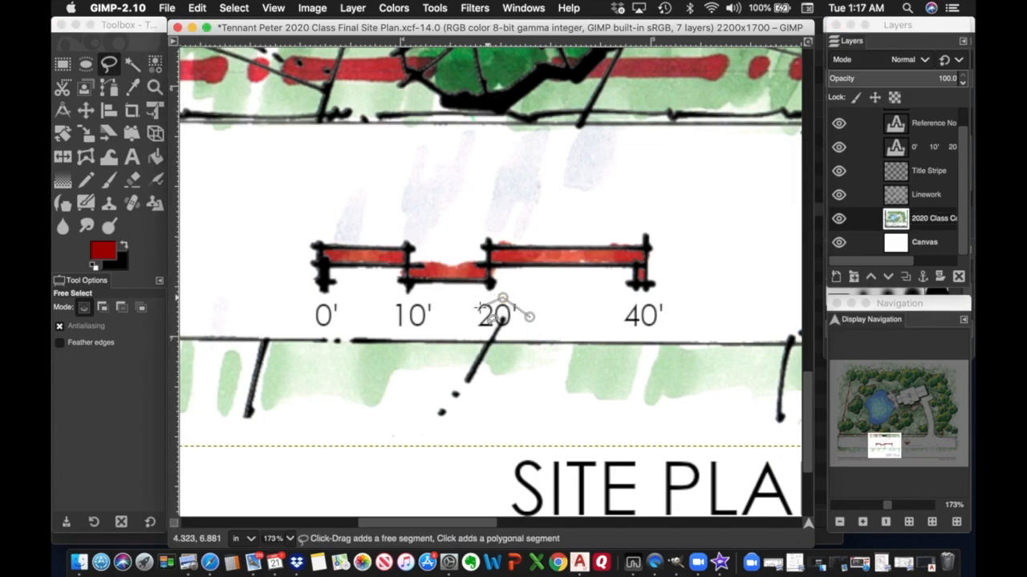
{"action": "left_click", "coordinate": [476, 307]}
{"action": "left_click", "coordinate": [467, 324]}
{"action": "left_click", "coordinate": [479, 332]}
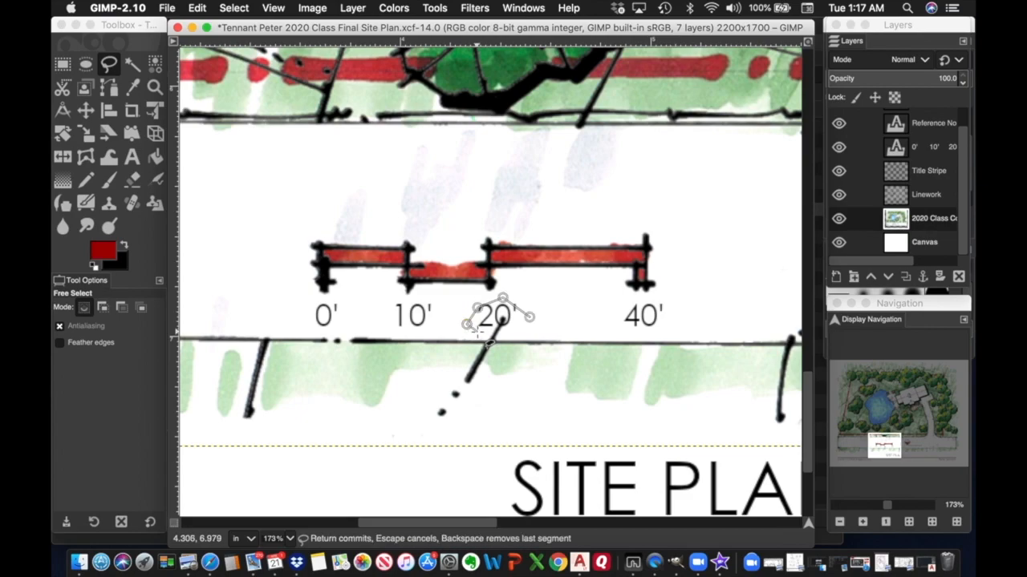
{"action": "left_click", "coordinate": [516, 334]}
{"action": "left_click", "coordinate": [529, 317]}
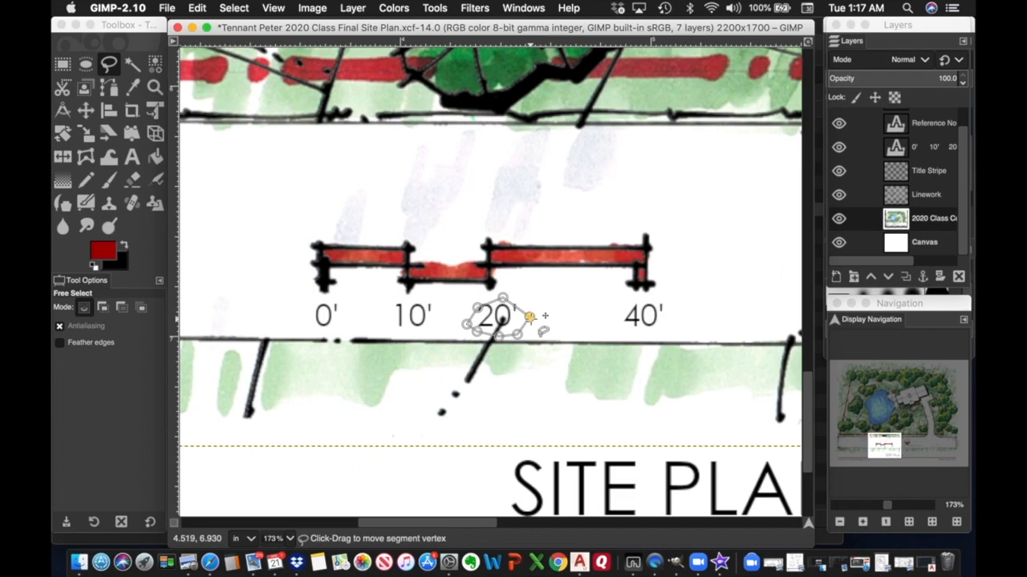
{"action": "key", "text": "Return"}
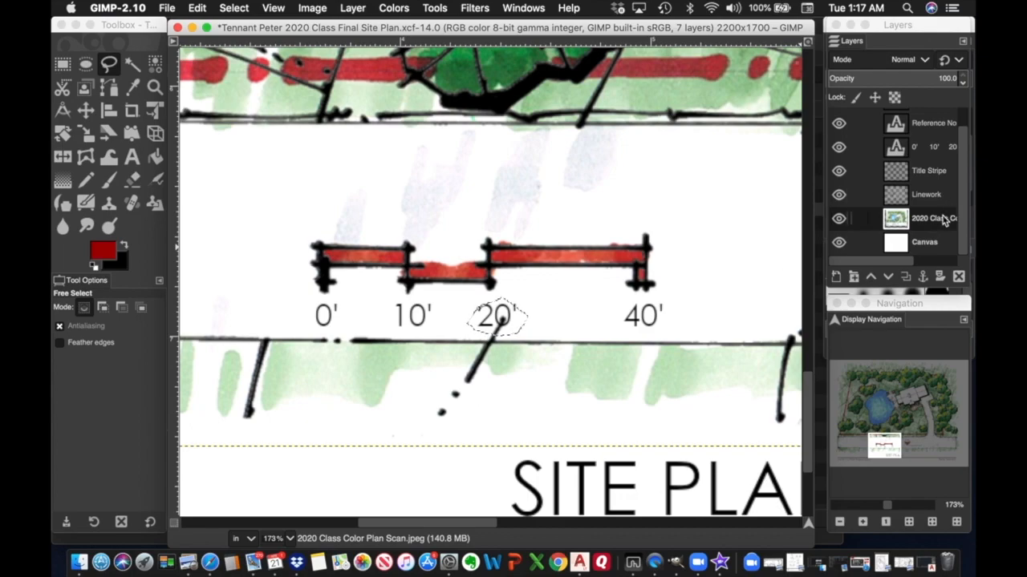
Clear the stray stroke from the colour scan and toggle Linework to check.
{"action": "left_click", "coordinate": [197, 8]}
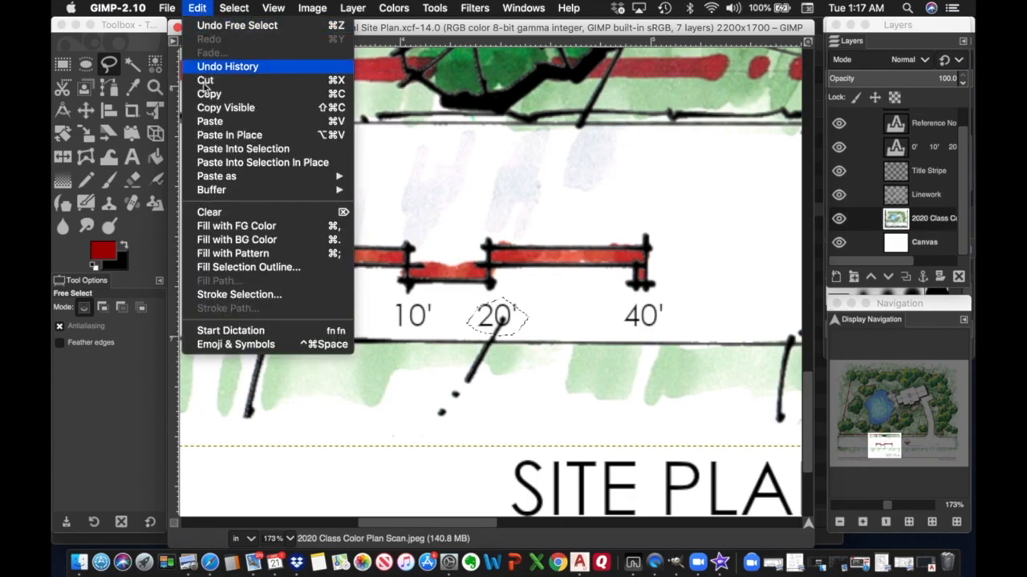
{"action": "left_click", "coordinate": [229, 215]}
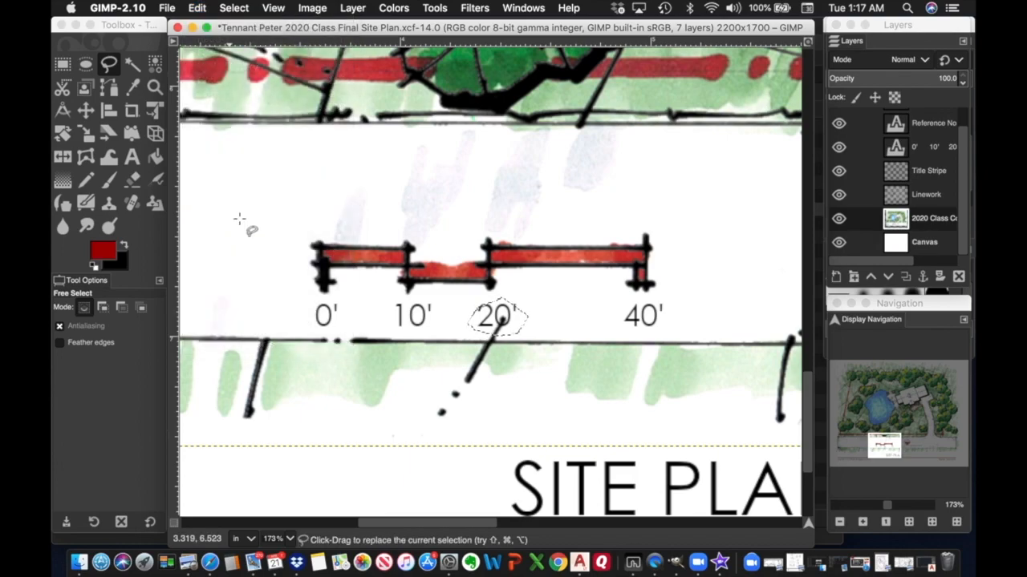
{"action": "left_click", "coordinate": [838, 195]}
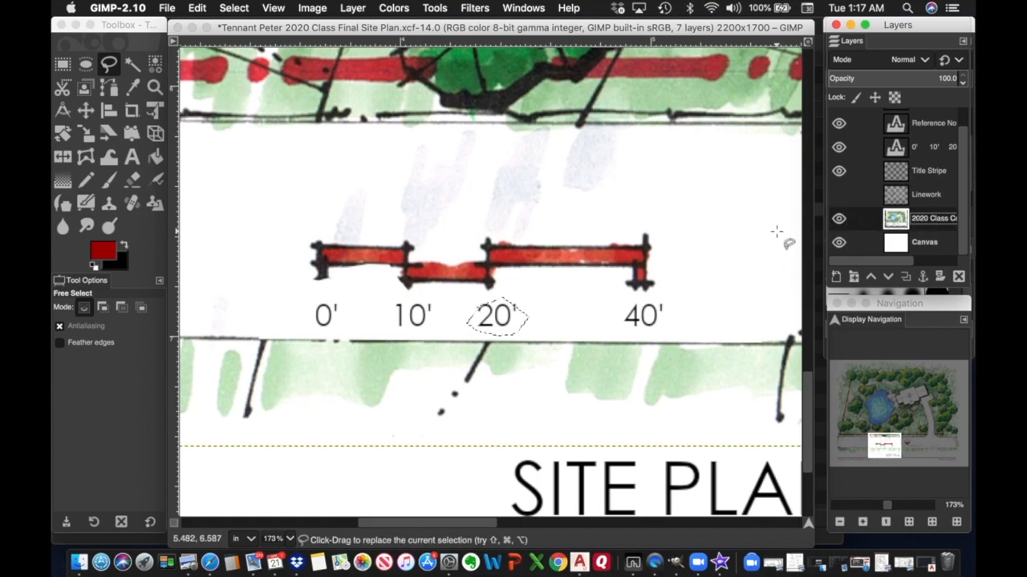
{"action": "left_click", "coordinate": [838, 195]}
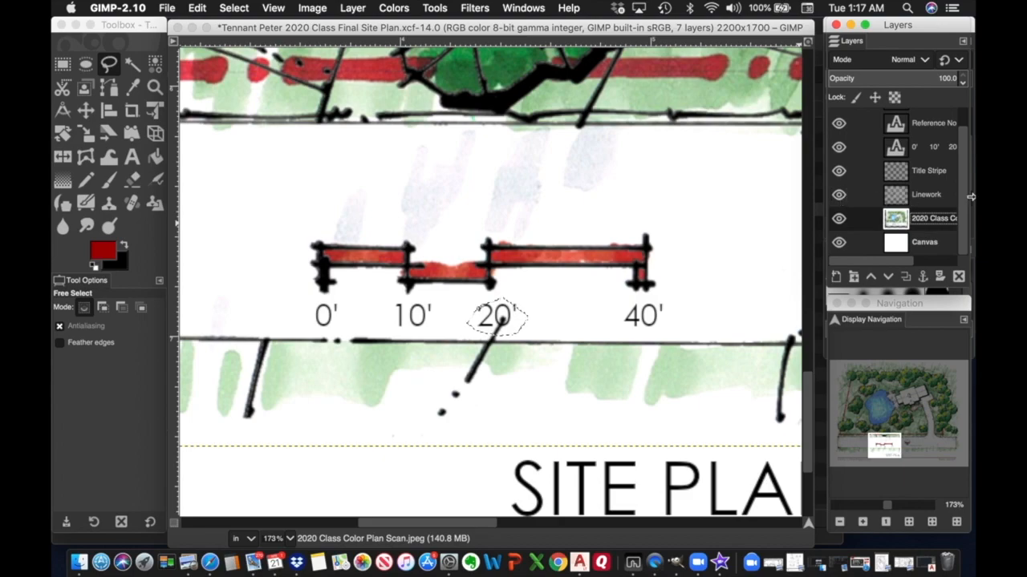
Clear the same stroke on the Linework layer, deselect, and reactivate the colour plan scan layer.
{"action": "left_click", "coordinate": [940, 197]}
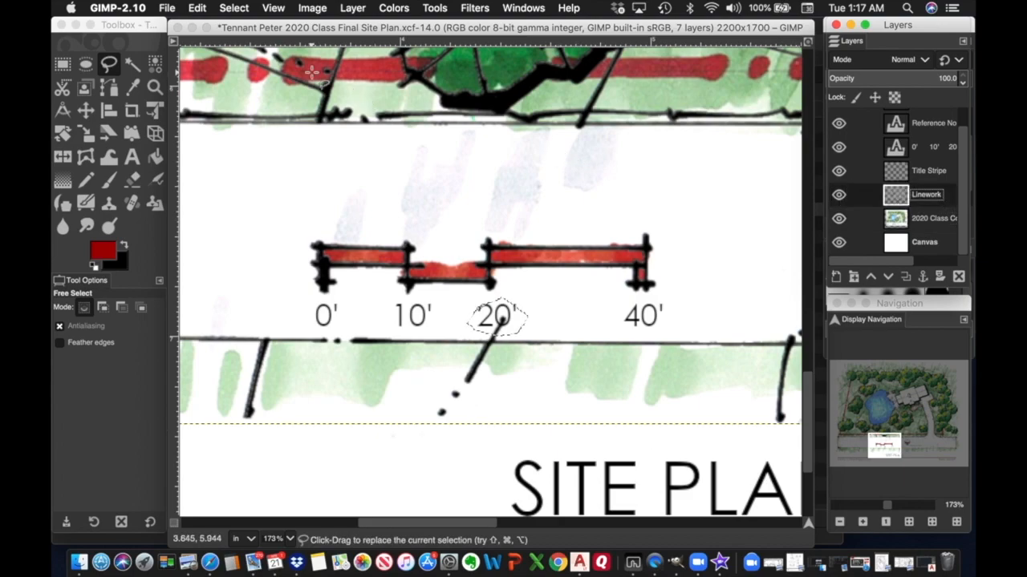
{"action": "left_click", "coordinate": [199, 8]}
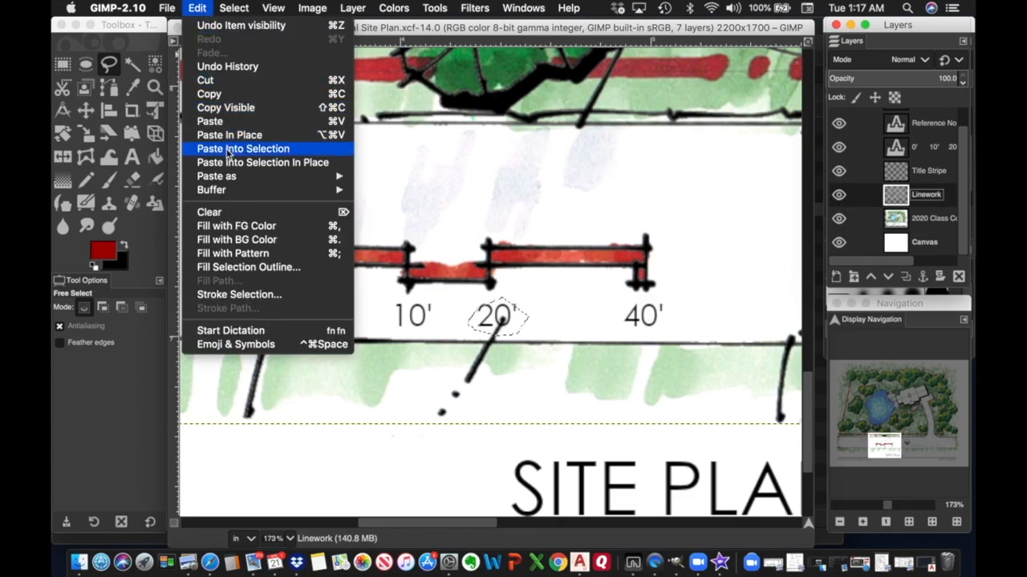
{"action": "left_click", "coordinate": [210, 213]}
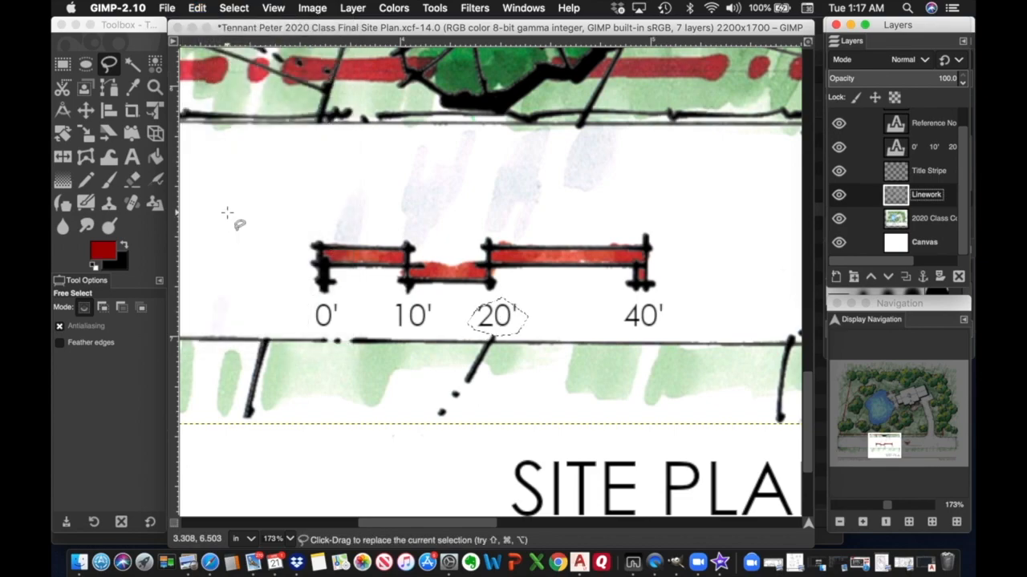
{"action": "left_click", "coordinate": [232, 9]}
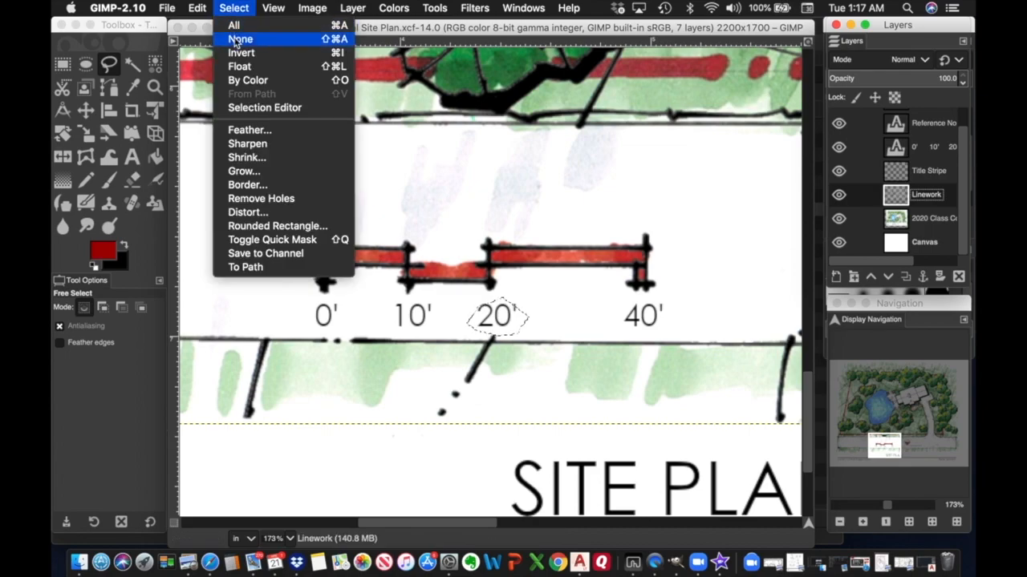
{"action": "left_click", "coordinate": [239, 40]}
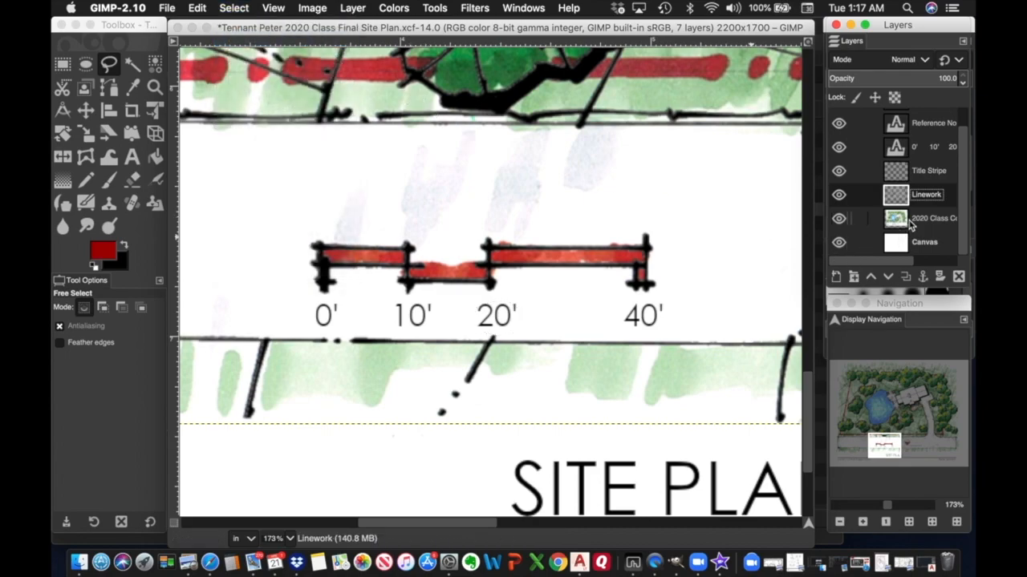
{"action": "left_click", "coordinate": [912, 219]}
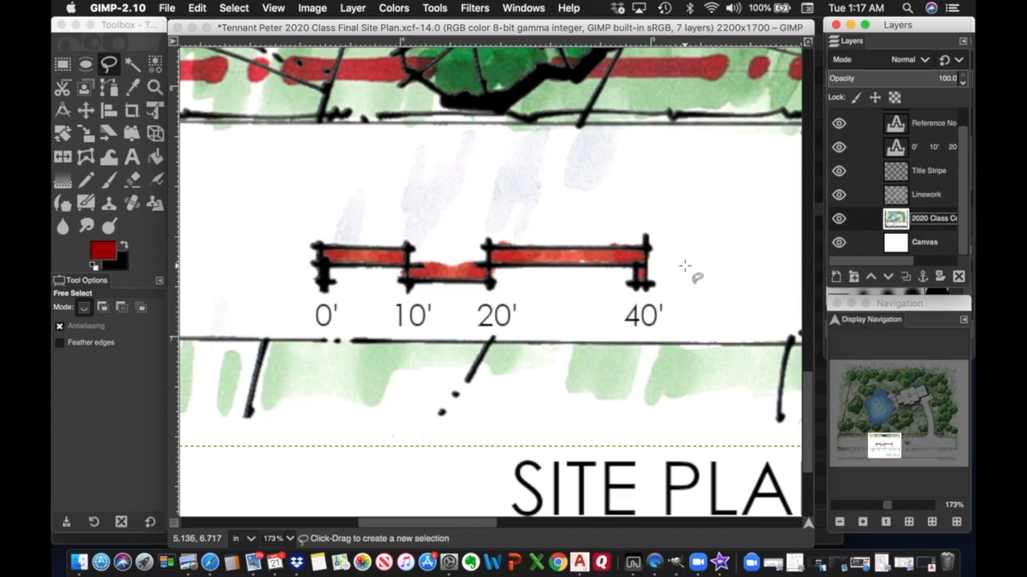
{"action": "scroll", "coordinate": [684, 267], "scroll_direction": "right", "scroll_amount": 10}
{"action": "scroll", "coordinate": [684, 266], "scroll_direction": "left", "scroll_amount": 5}
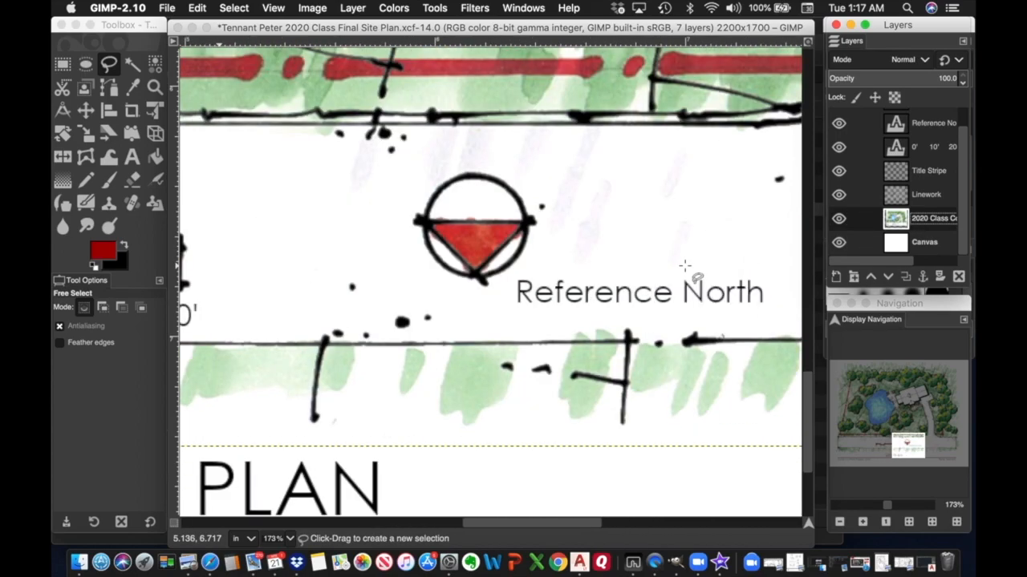
{"action": "scroll", "coordinate": [684, 266], "scroll_direction": "right", "scroll_amount": 20}
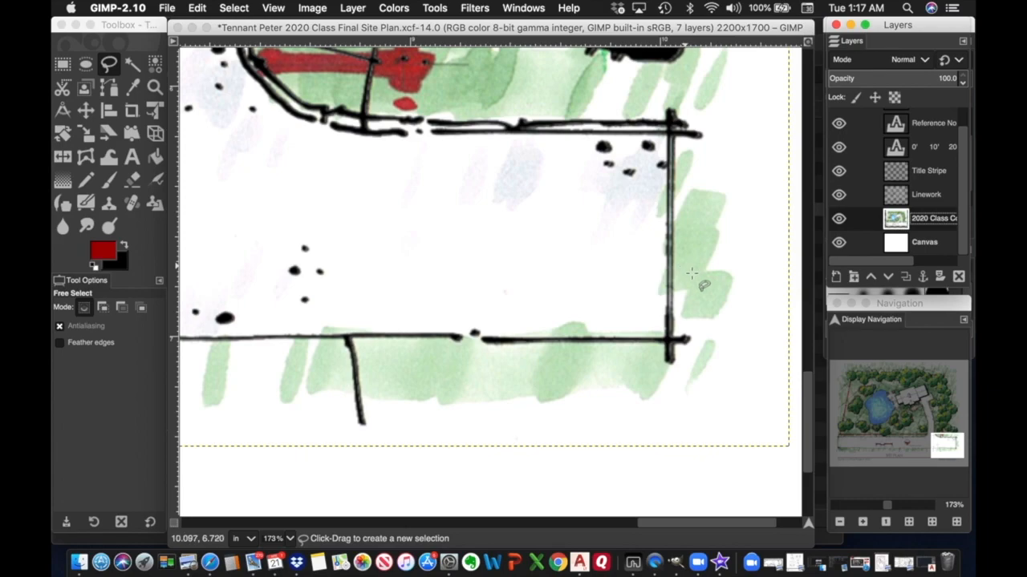
{"action": "scroll", "coordinate": [579, 322], "scroll_direction": "left", "scroll_amount": 20}
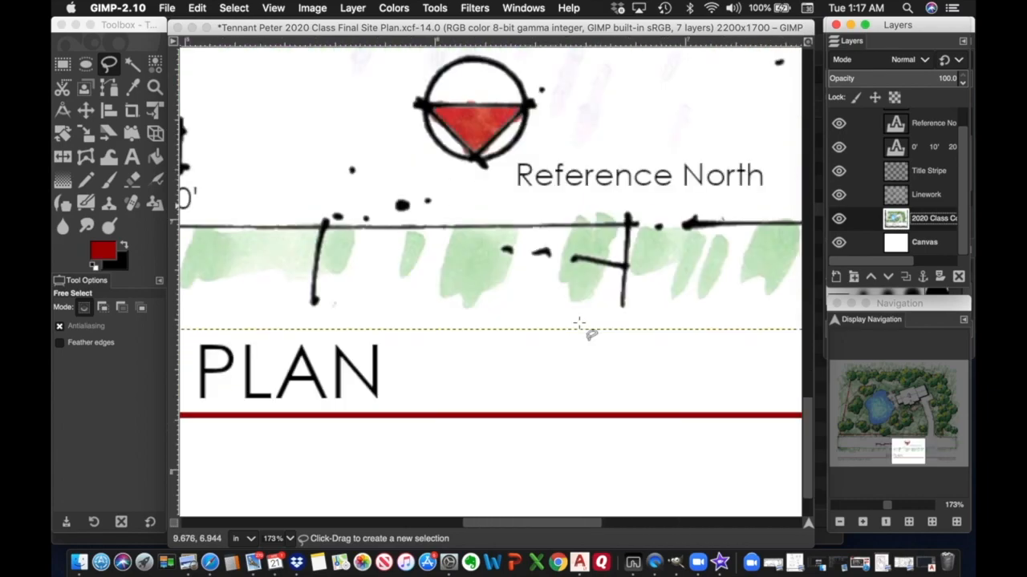
{"action": "scroll", "coordinate": [579, 322], "scroll_direction": "right", "scroll_amount": 15}
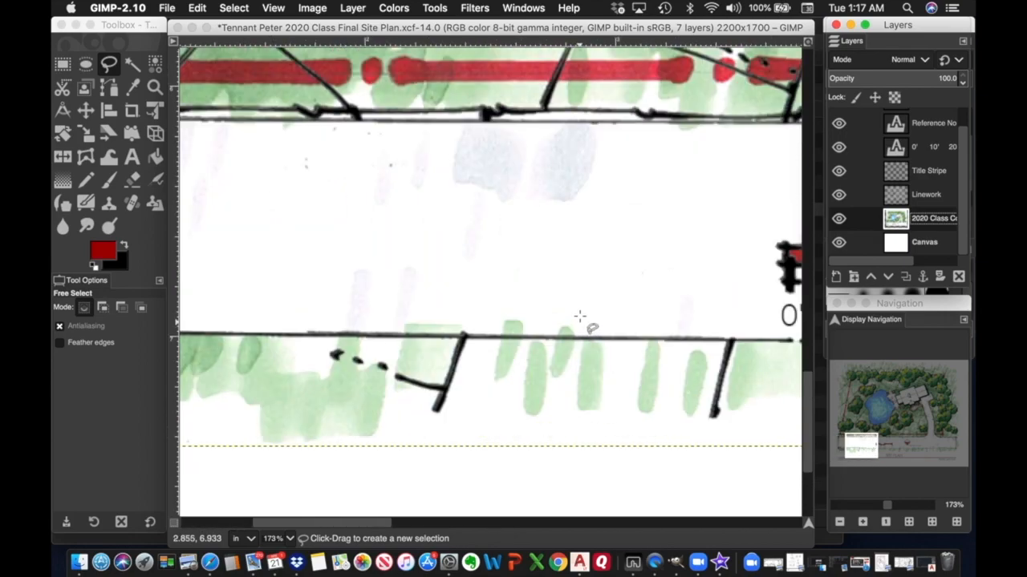
{"action": "scroll", "coordinate": [581, 319], "scroll_direction": "right", "scroll_amount": 20}
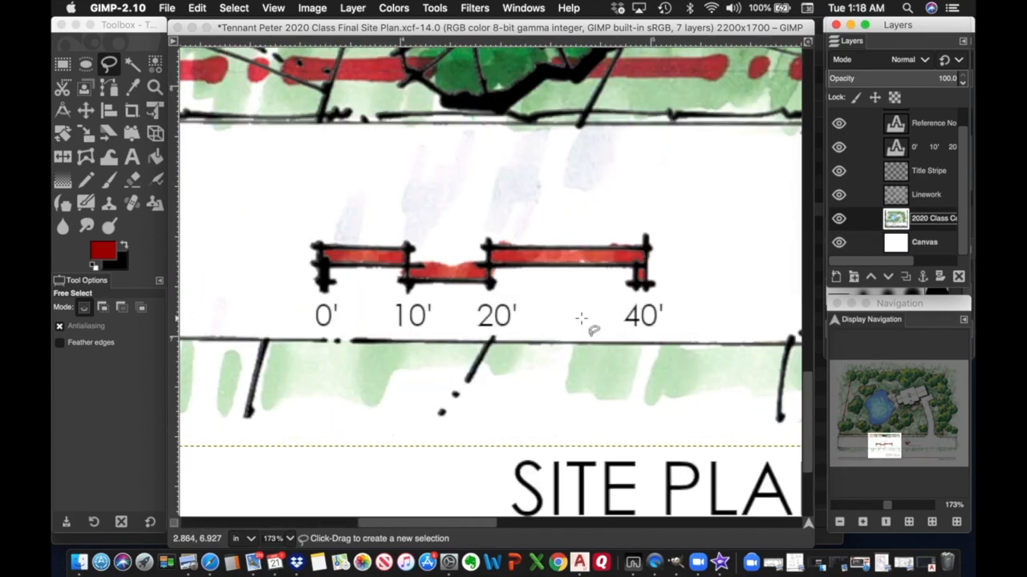
{"action": "scroll", "coordinate": [581, 319], "scroll_direction": "up", "scroll_amount": 15}
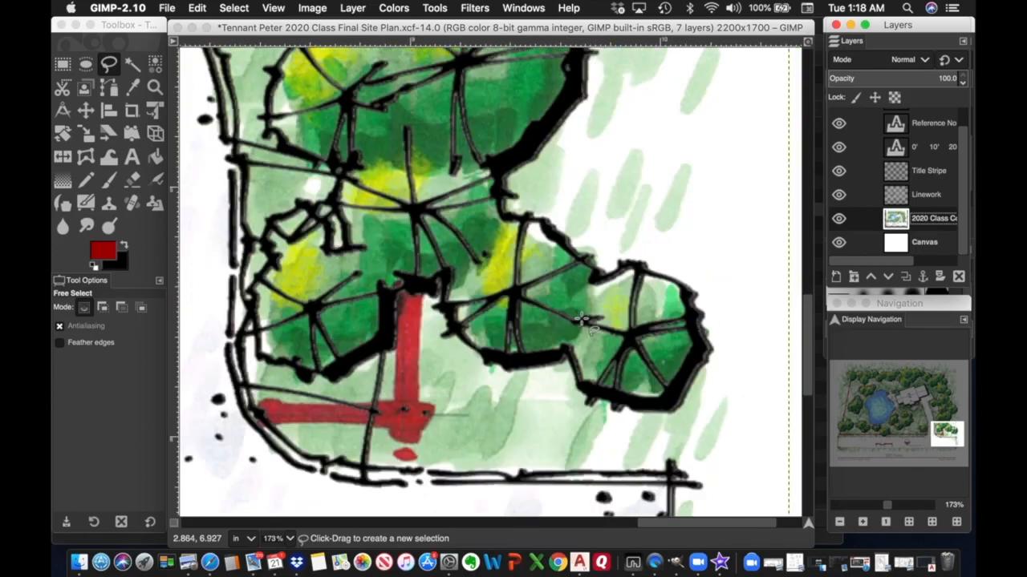
{"action": "scroll", "coordinate": [583, 319], "scroll_direction": "up", "scroll_amount": 10}
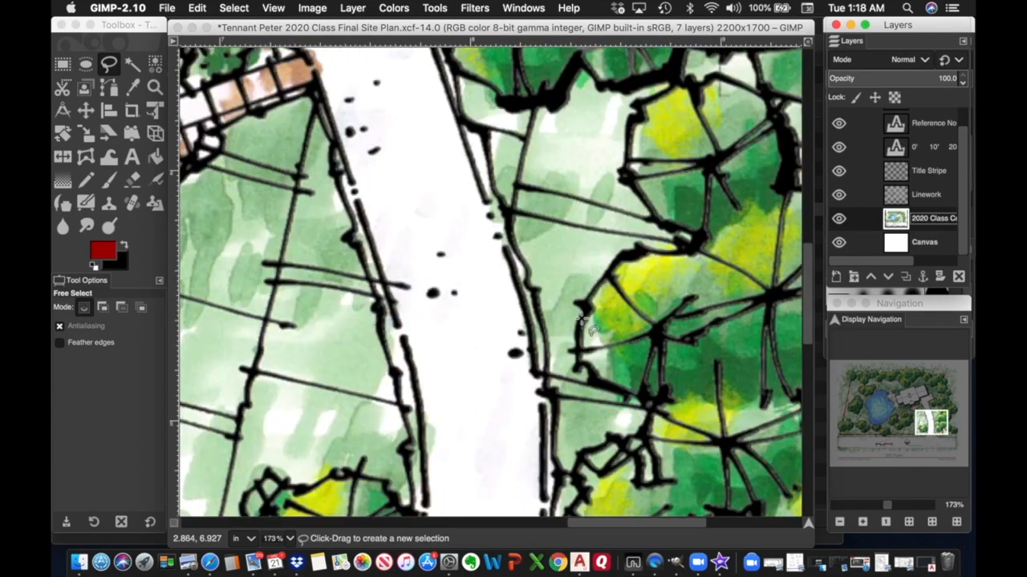
{"action": "scroll", "coordinate": [602, 327], "scroll_direction": "left", "scroll_amount": 10}
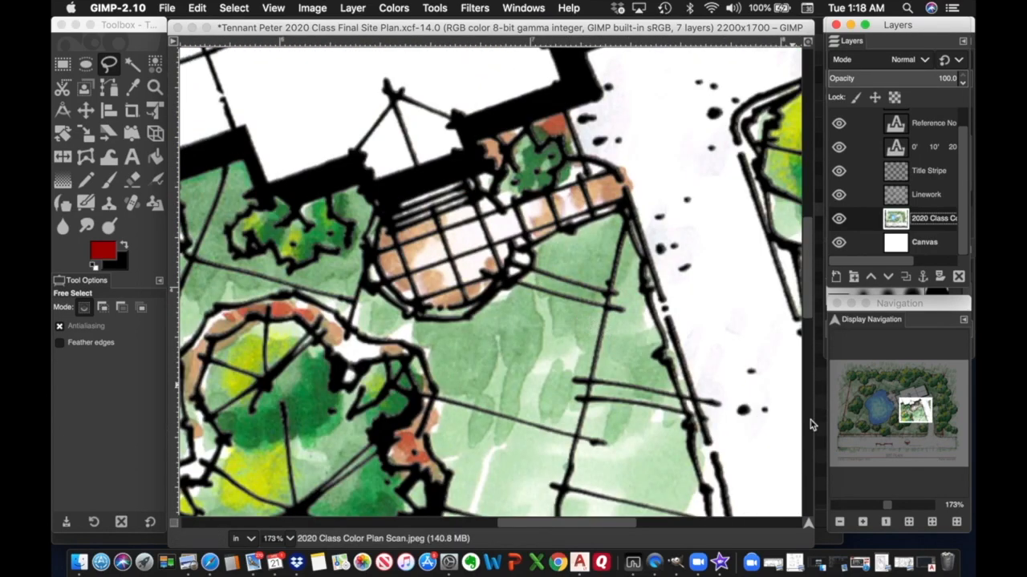
{"action": "left_click_drag", "start_coordinate": [891, 509], "coordinate": [877, 507]}
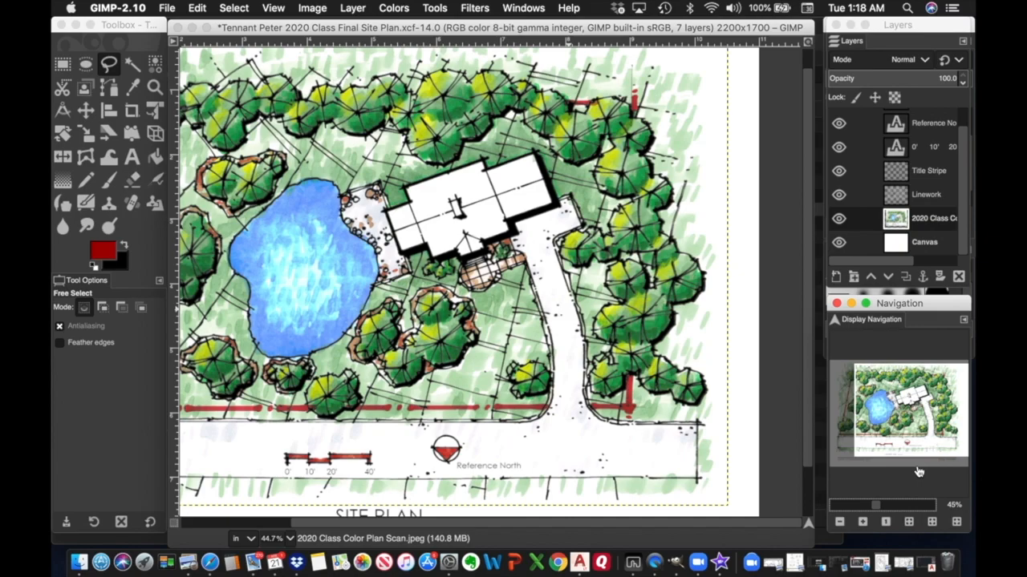
{"action": "left_click", "coordinate": [863, 522]}
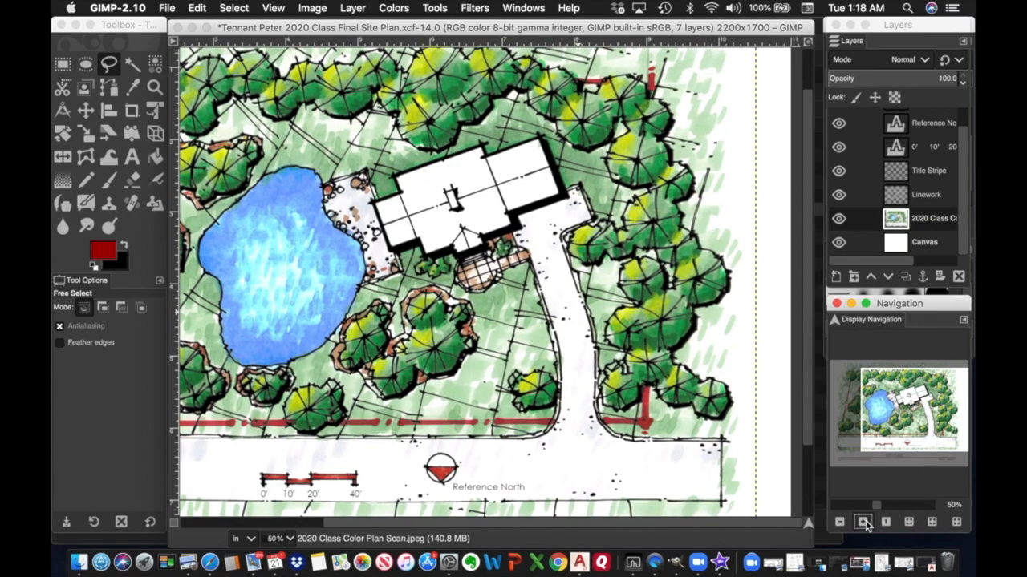
{"action": "left_click", "coordinate": [863, 522]}
{"action": "left_click_drag", "start_coordinate": [933, 422], "coordinate": [922, 452]}
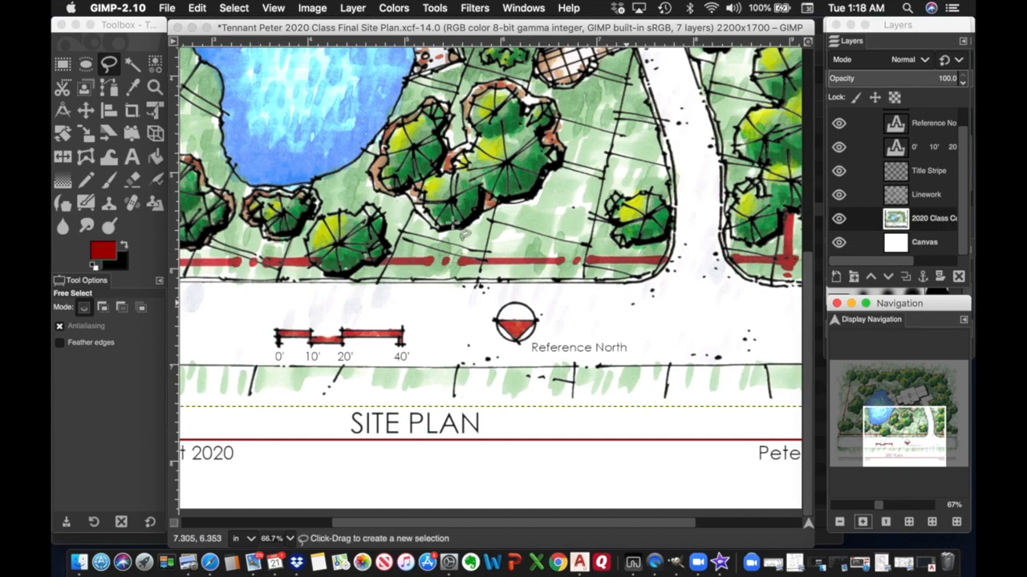
Save the site plan XCF, glance at Preview, then save it again.
{"action": "left_click", "coordinate": [169, 8]}
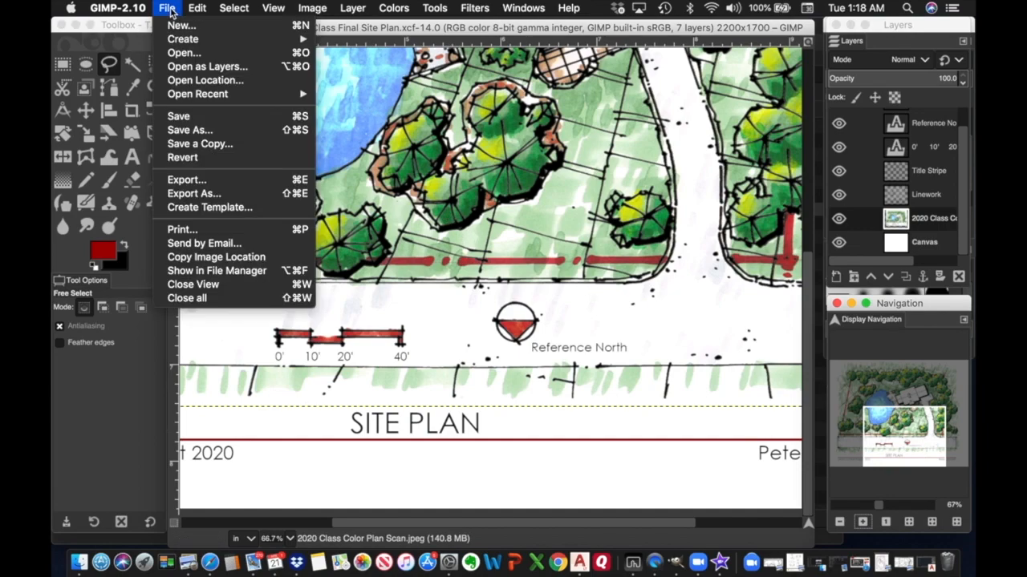
{"action": "left_click", "coordinate": [180, 119]}
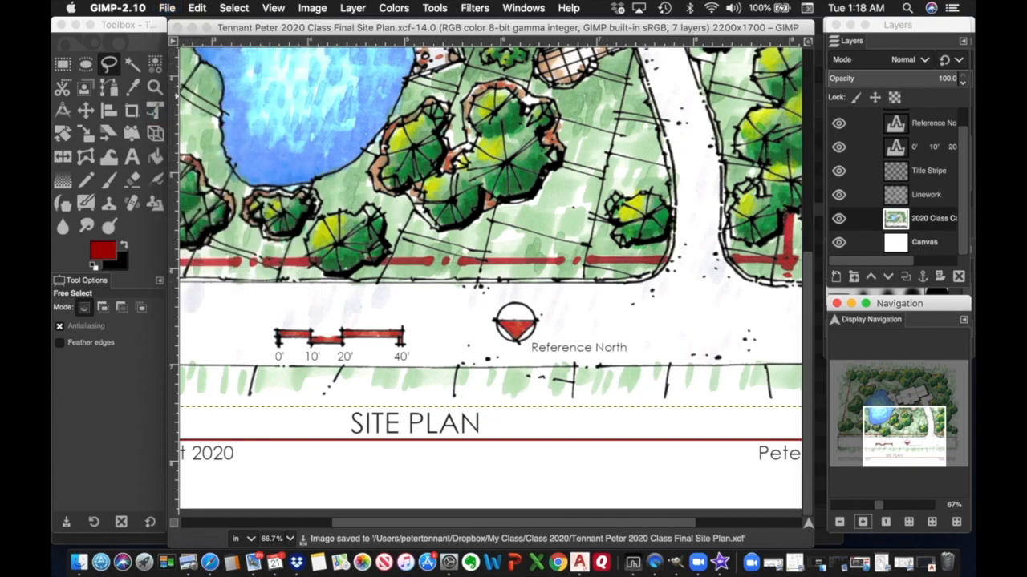
{"action": "key", "text": "super+Tab"}
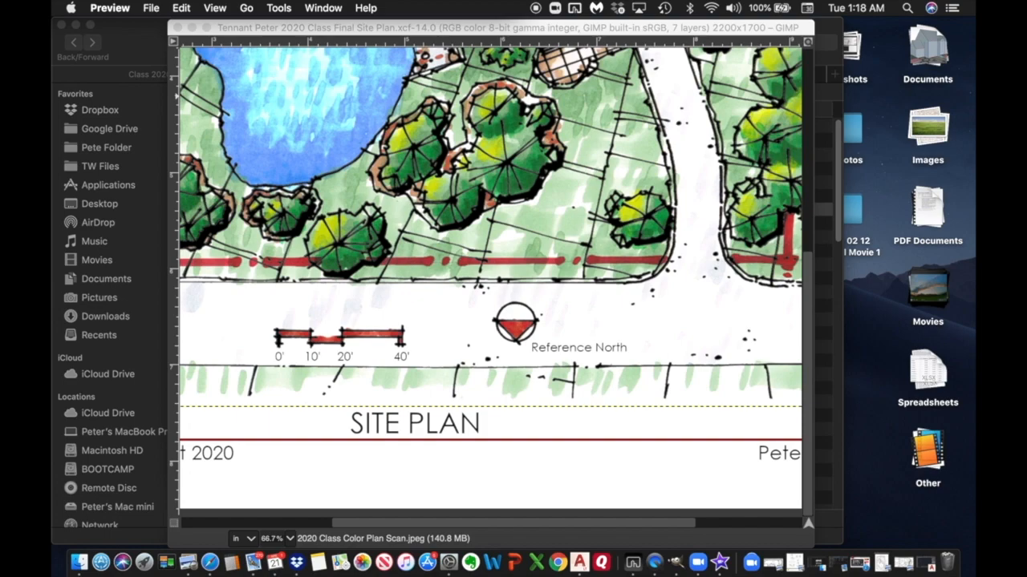
{"action": "left_click", "coordinate": [338, 30]}
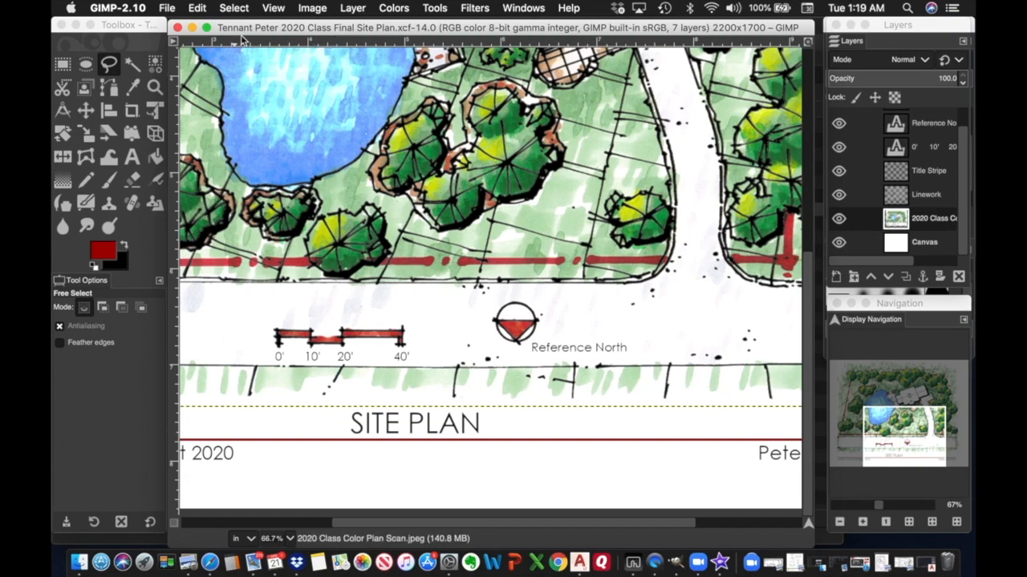
{"action": "left_click", "coordinate": [167, 8]}
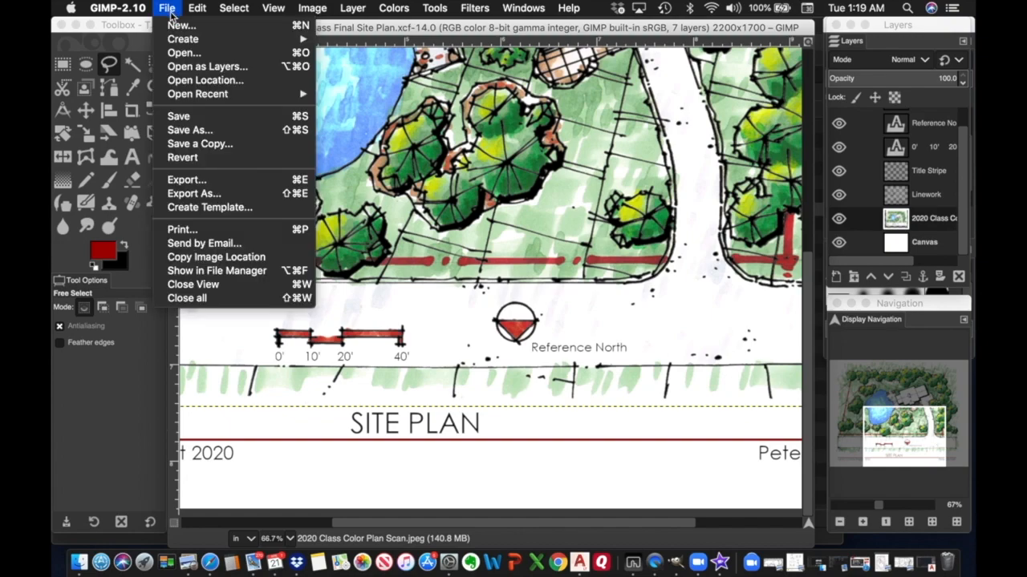
{"action": "left_click", "coordinate": [179, 117]}
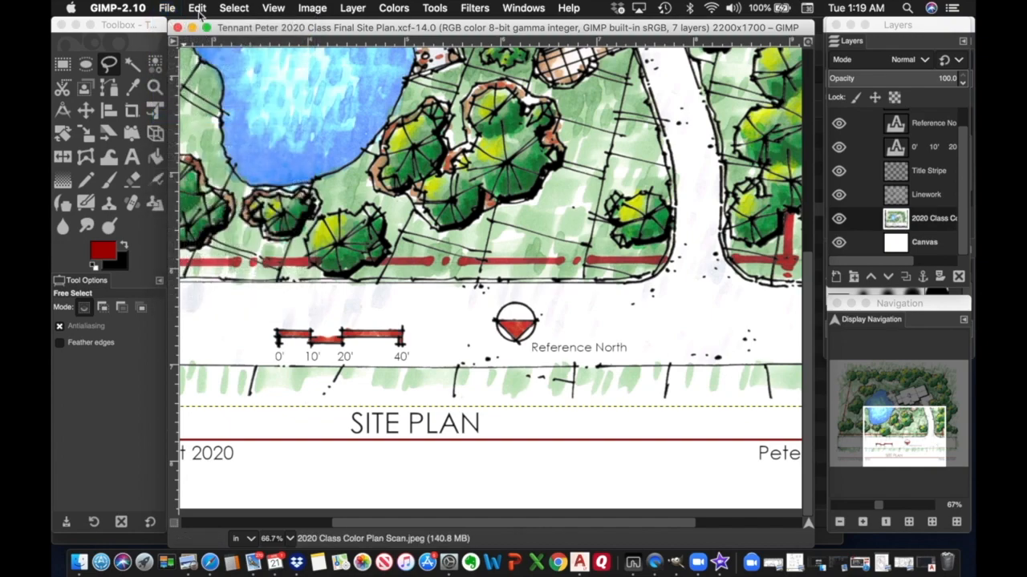
{"action": "left_click", "coordinate": [167, 10]}
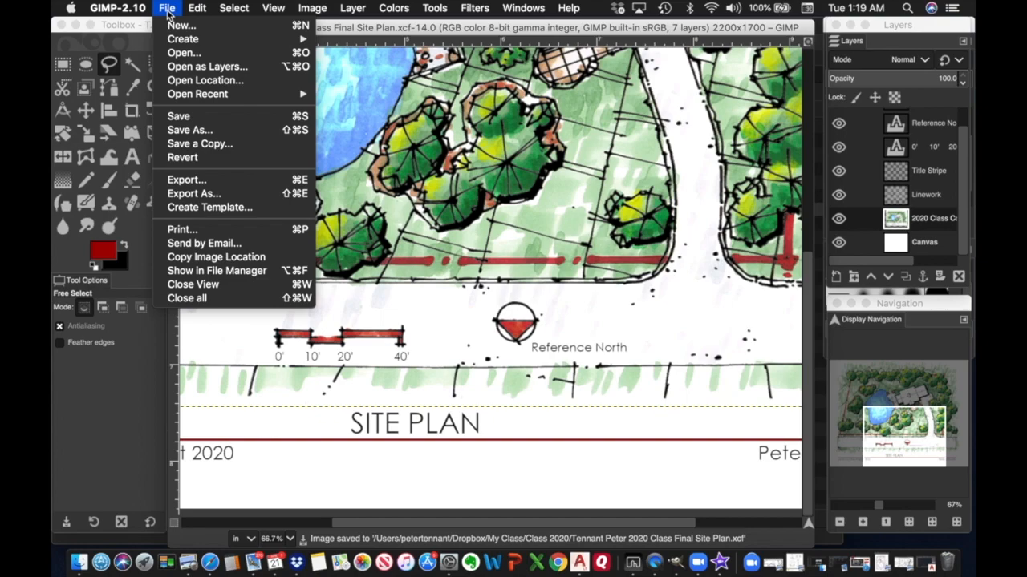
{"action": "left_click", "coordinate": [187, 181]}
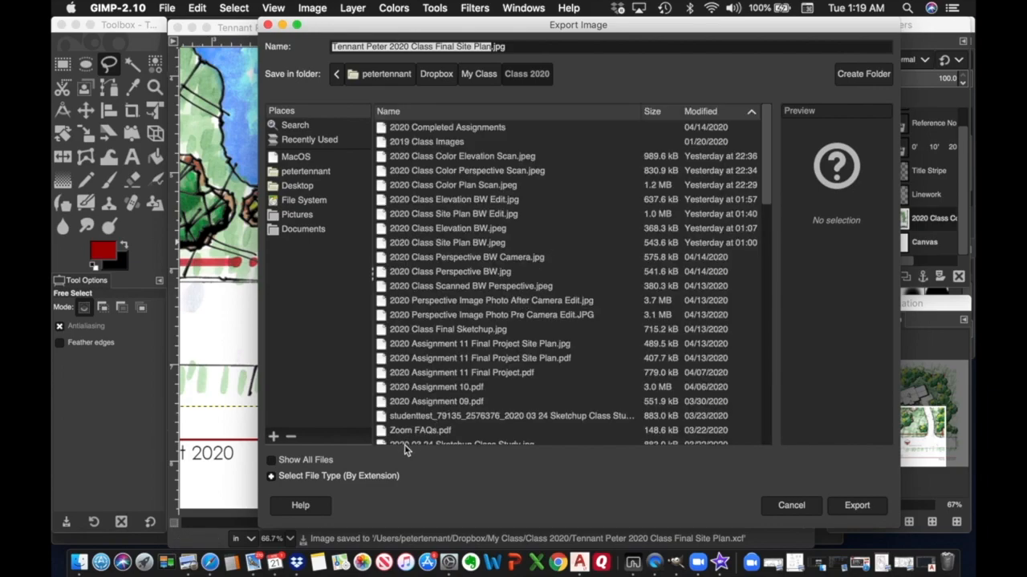
{"action": "left_click", "coordinate": [273, 476]}
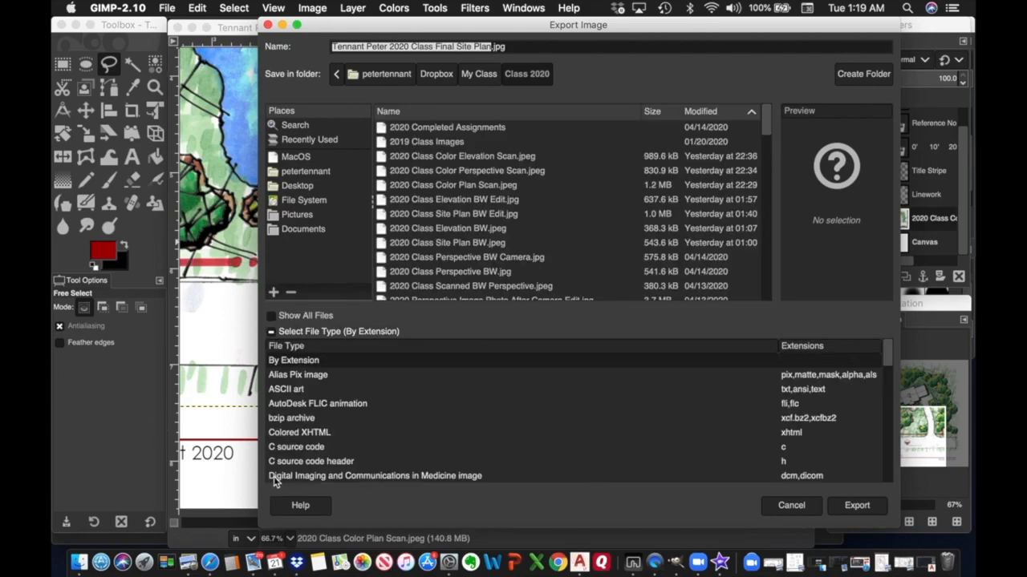
{"action": "scroll", "coordinate": [319, 423], "scroll_direction": "down", "scroll_amount": 2}
{"action": "scroll", "coordinate": [318, 425], "scroll_direction": "down", "scroll_amount": 3}
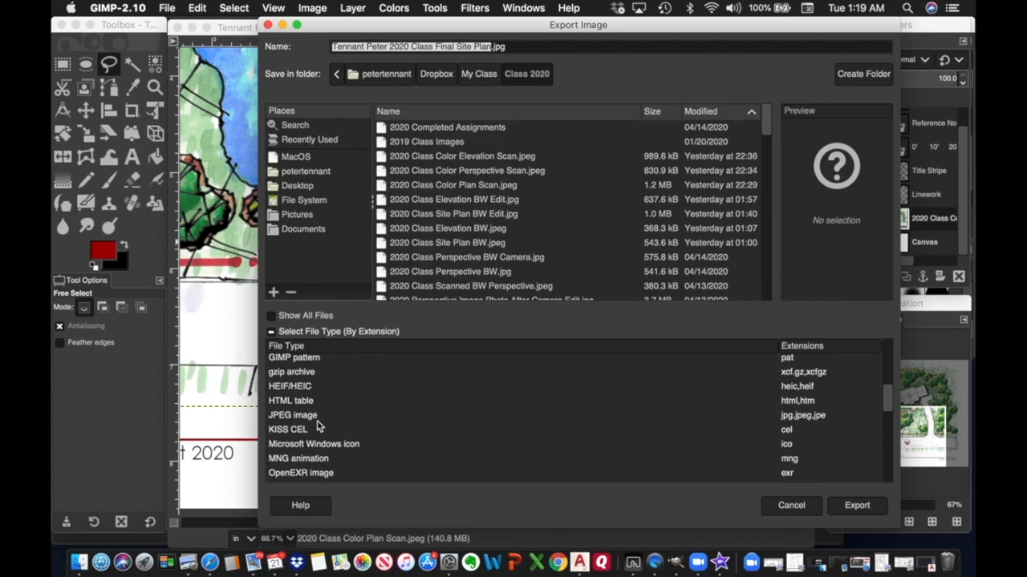
{"action": "left_click", "coordinate": [298, 418]}
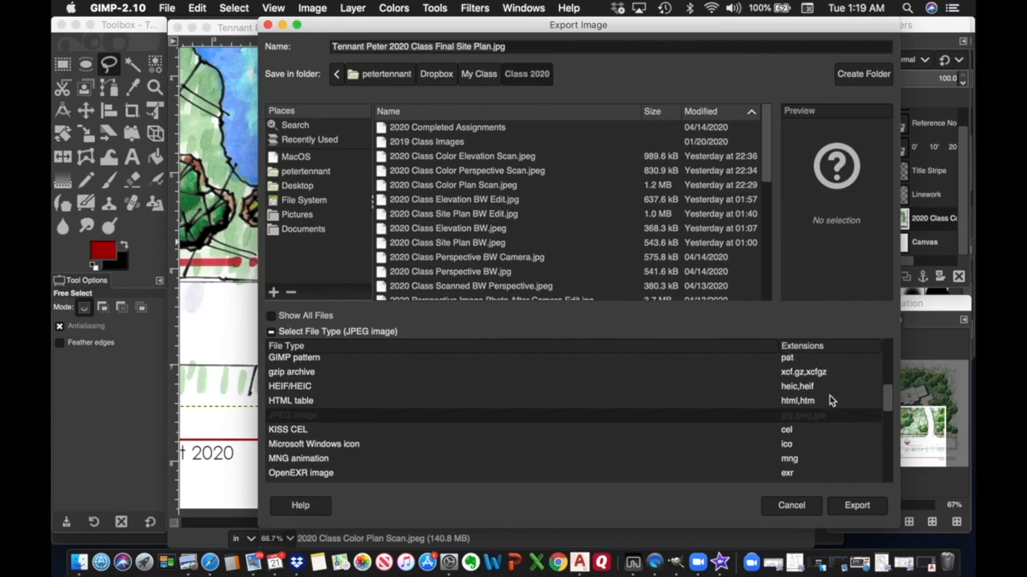
{"action": "left_click", "coordinate": [864, 509]}
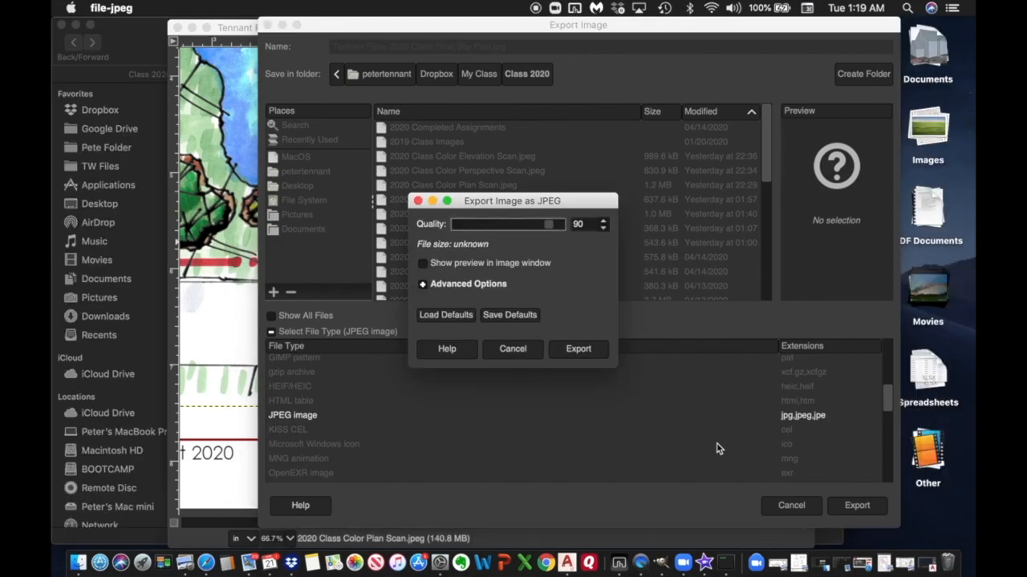
{"action": "left_click_drag", "start_coordinate": [550, 224], "coordinate": [567, 225]}
{"action": "left_click", "coordinate": [578, 352]}
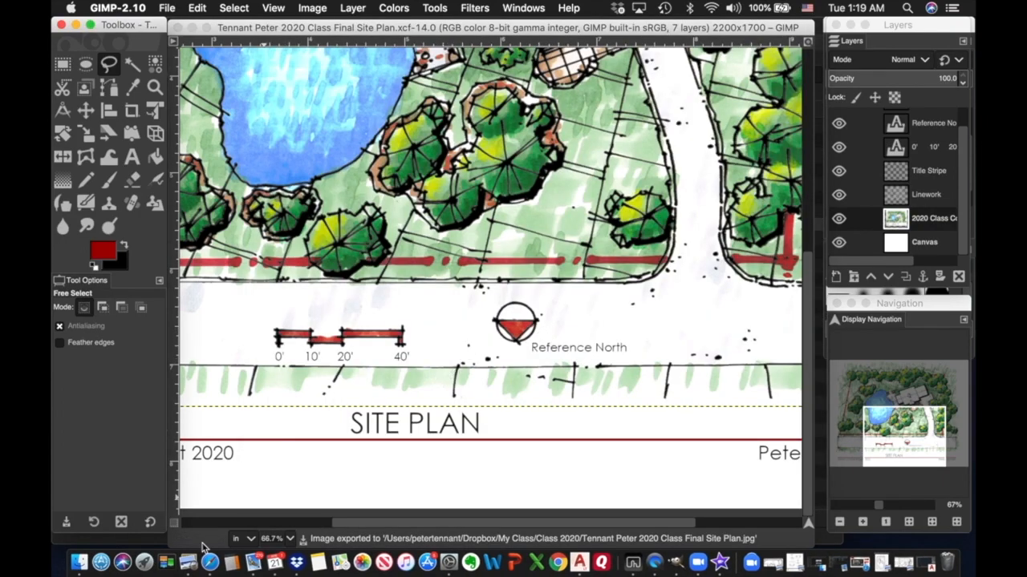
{"action": "left_click", "coordinate": [90, 566]}
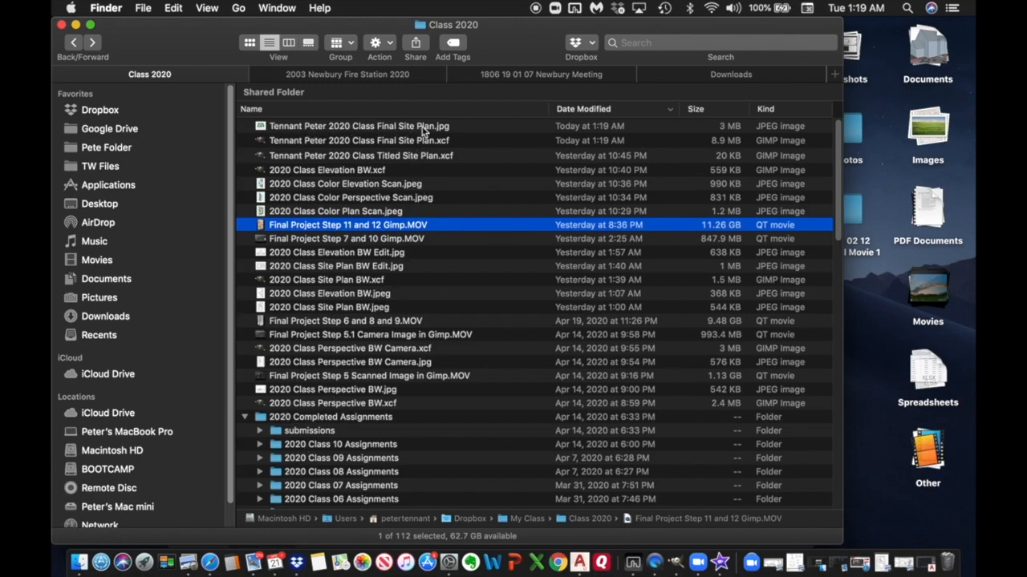
{"action": "double_click", "coordinate": [411, 129]}
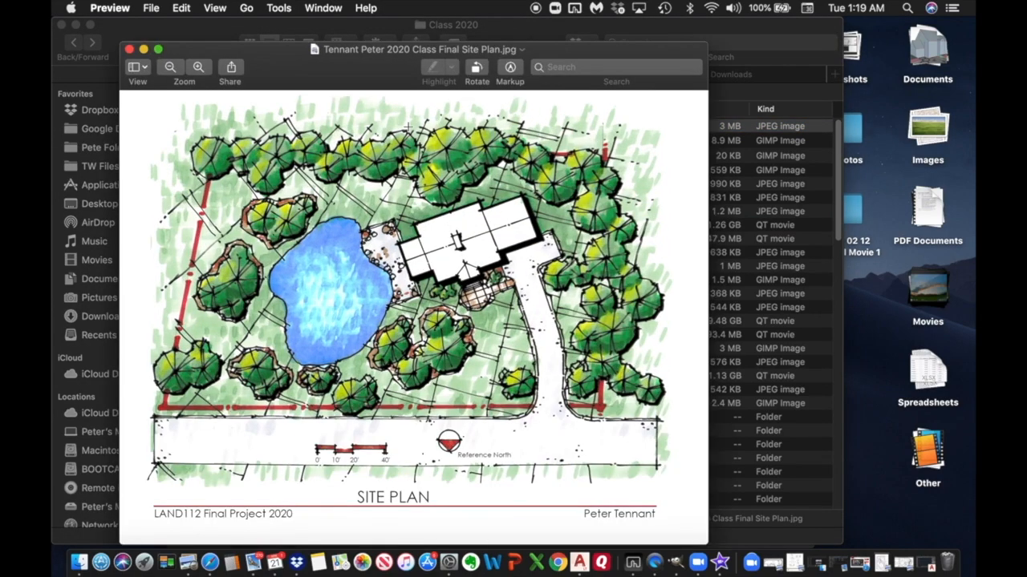
{"action": "double_click", "coordinate": [559, 50]}
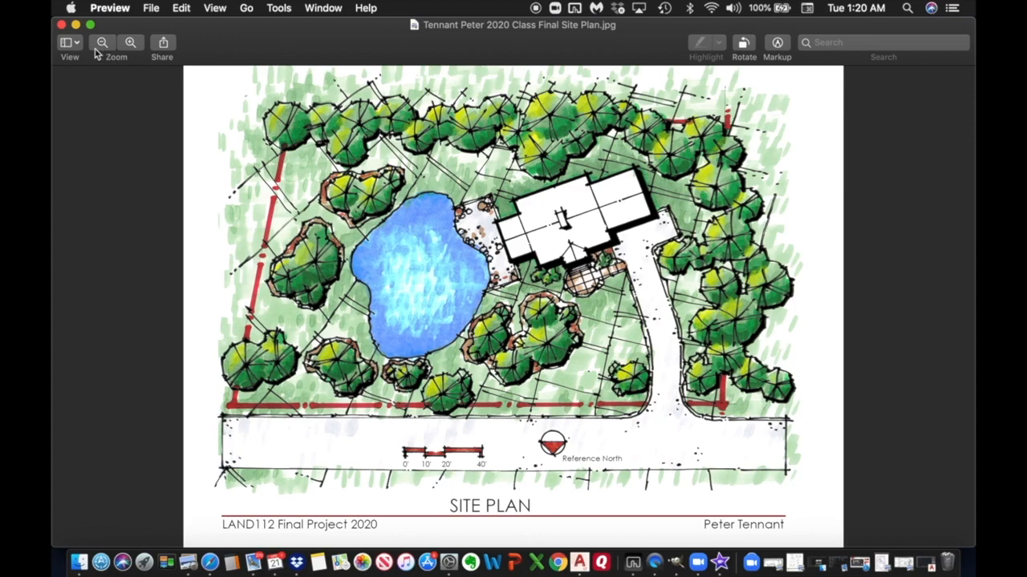
{"action": "left_click", "coordinate": [61, 25]}
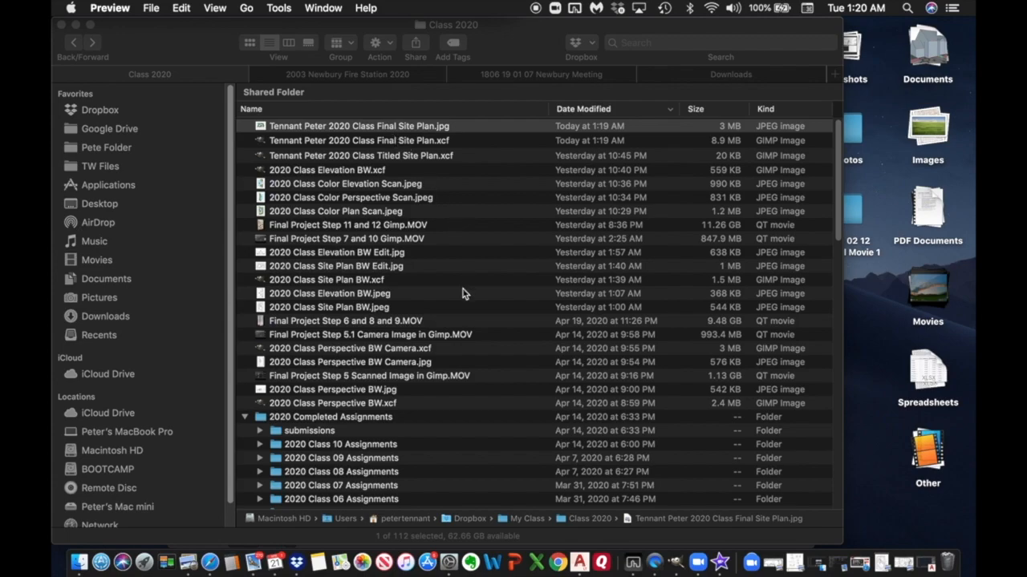
{"action": "left_click", "coordinate": [687, 564]}
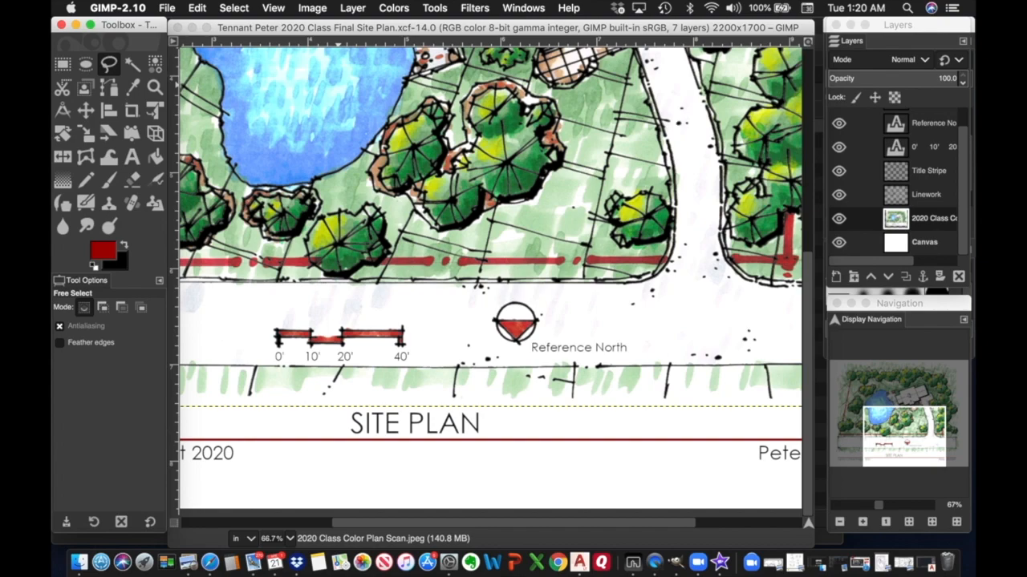
{"action": "left_click", "coordinate": [170, 12]}
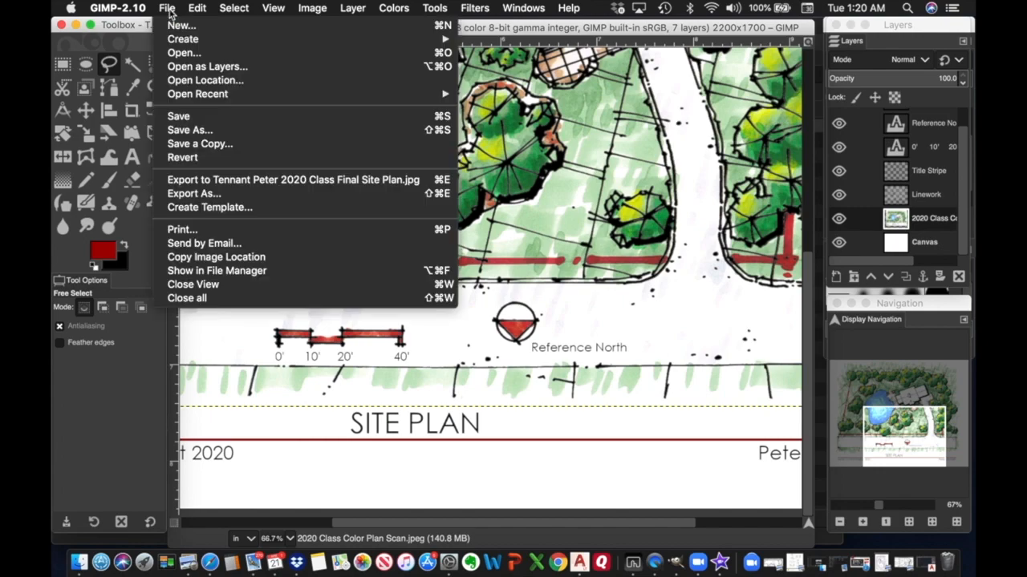
{"action": "left_click", "coordinate": [192, 130]}
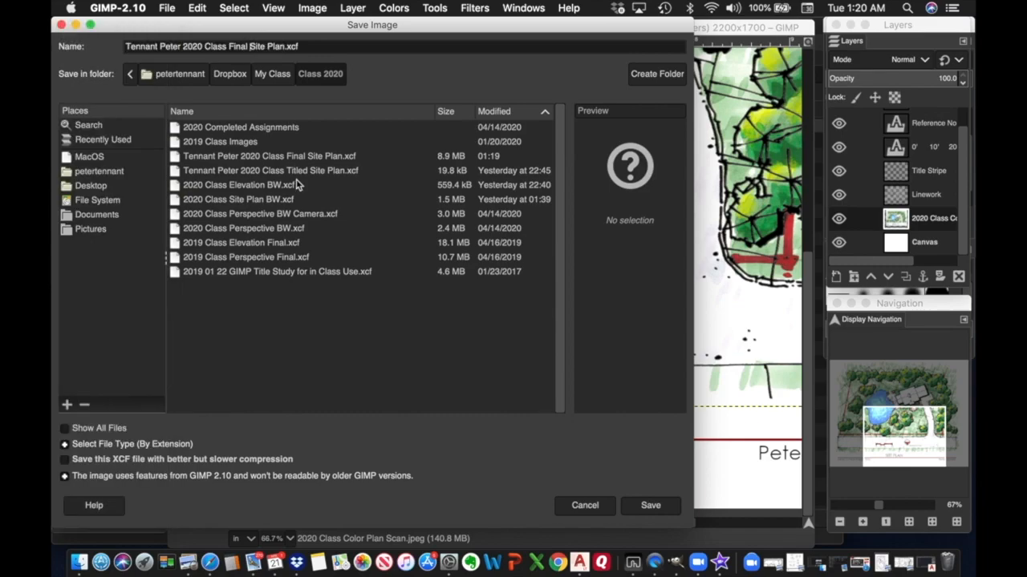
{"action": "type", "text": "Perspective"}
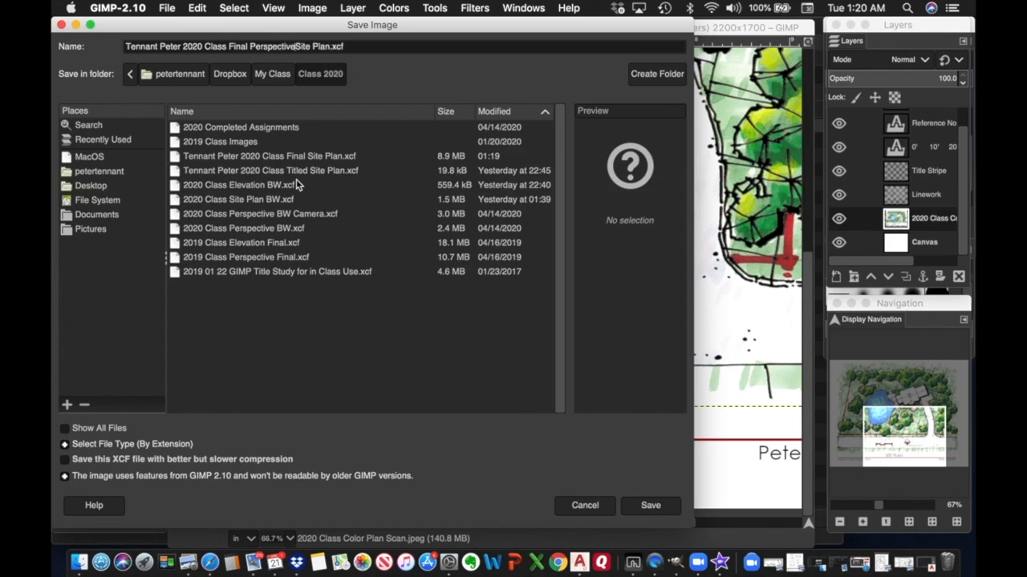
{"action": "key", "text": "Delete"}
{"action": "key", "text": "Delete"}
{"action": "key", "text": "Delete"}
{"action": "key", "text": "Delete"}
{"action": "key", "text": "Delete"}
{"action": "key", "text": "Delete"}
{"action": "key", "text": "Delete"}
{"action": "key", "text": "Delete"}
{"action": "key", "text": "Delete"}
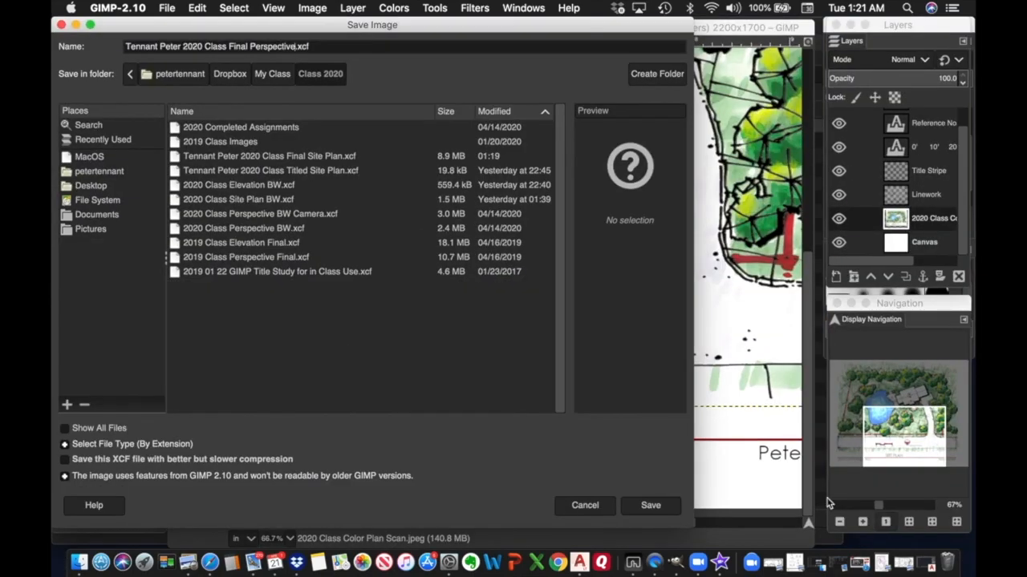
{"action": "left_click", "coordinate": [661, 507]}
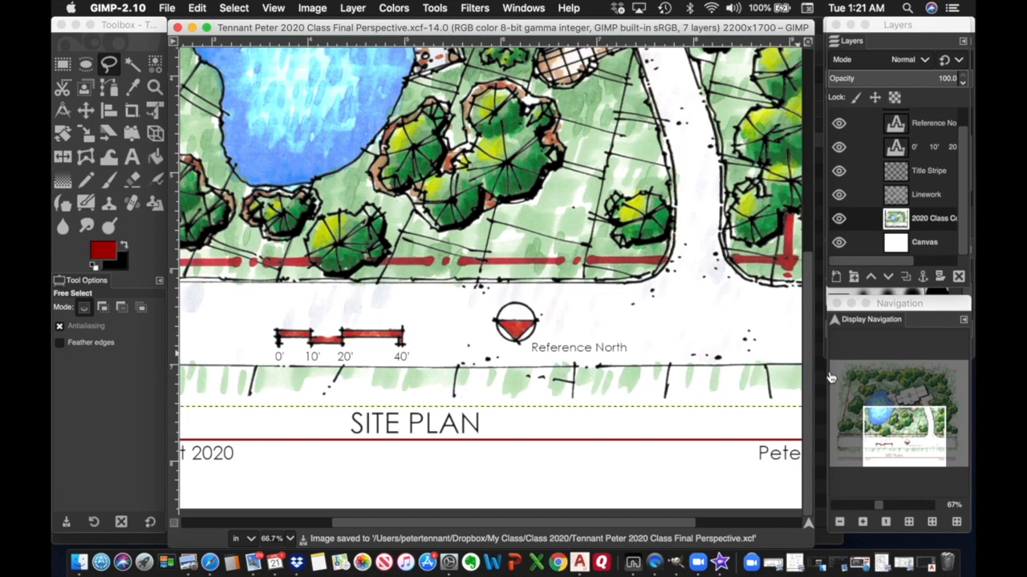
Zoom out to the whole sheet and hide the colour plan scan and Linework layers.
{"action": "left_click", "coordinate": [878, 505]}
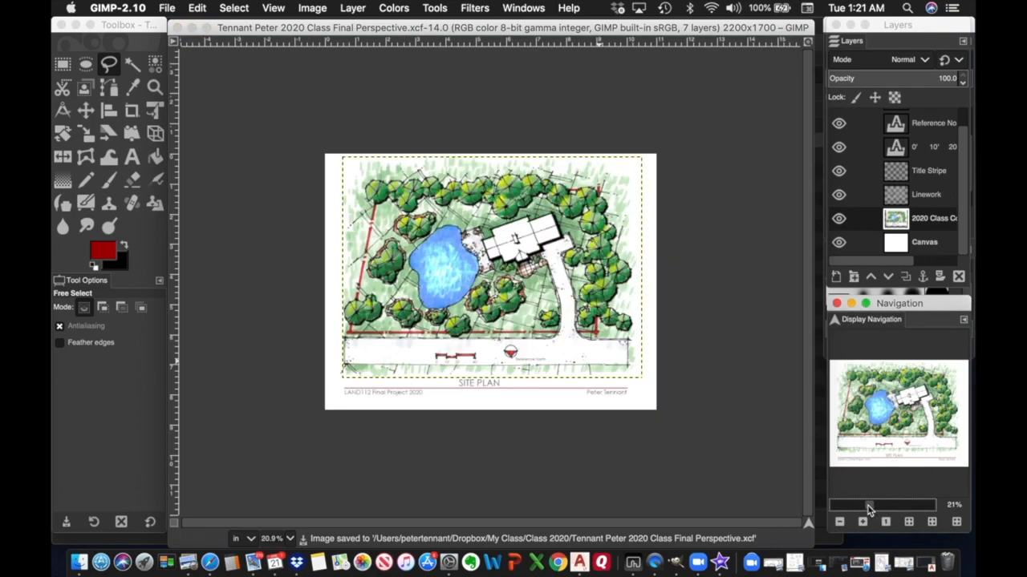
{"action": "left_click_drag", "start_coordinate": [869, 509], "coordinate": [870, 509]}
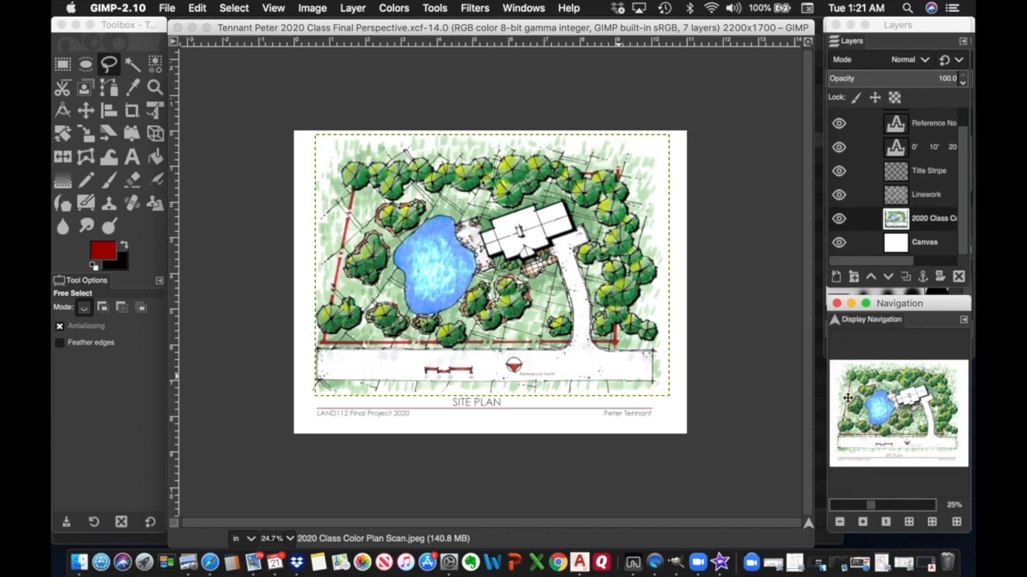
{"action": "double_click", "coordinate": [926, 224]}
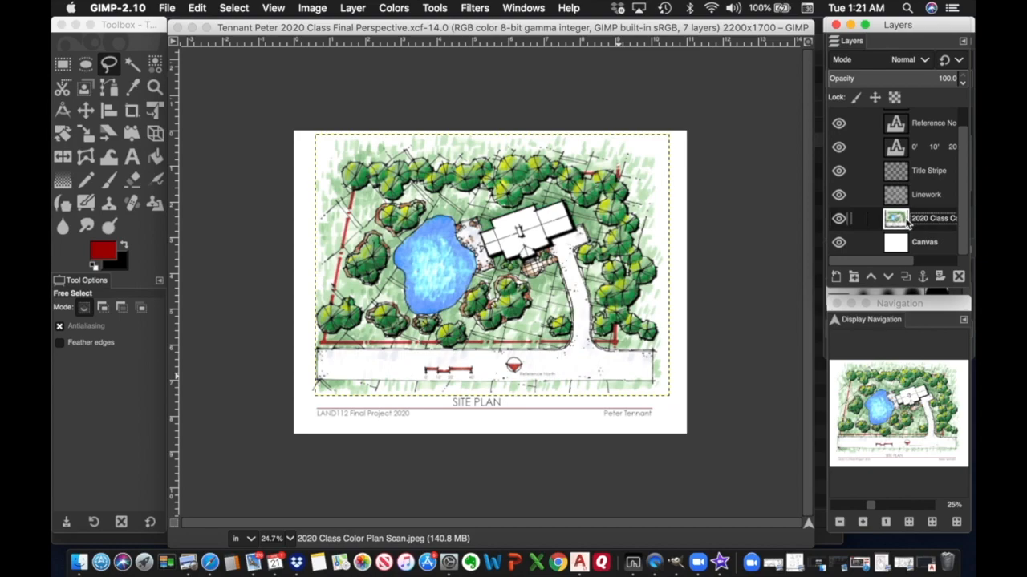
{"action": "left_click", "coordinate": [839, 220]}
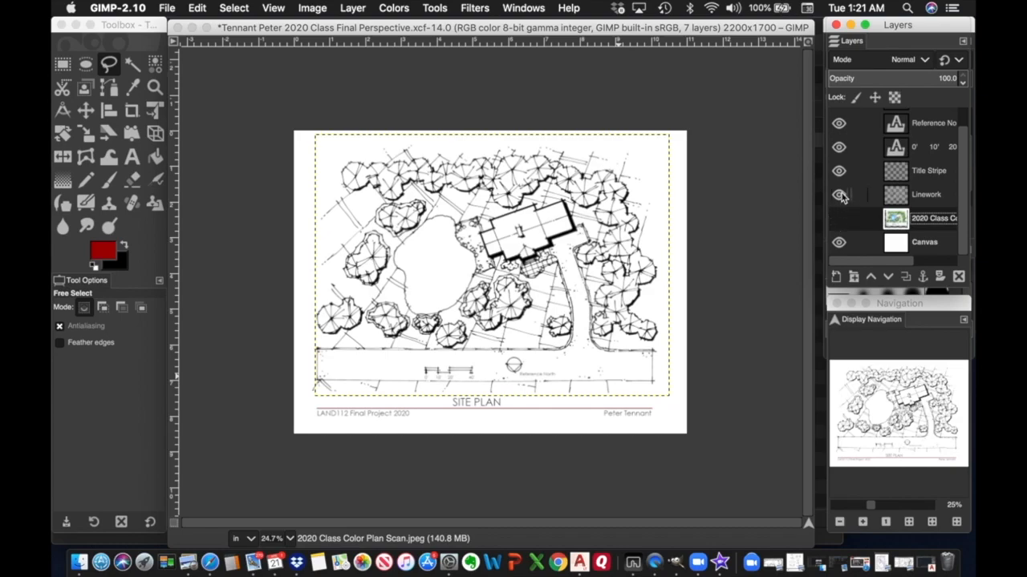
{"action": "left_click", "coordinate": [838, 195]}
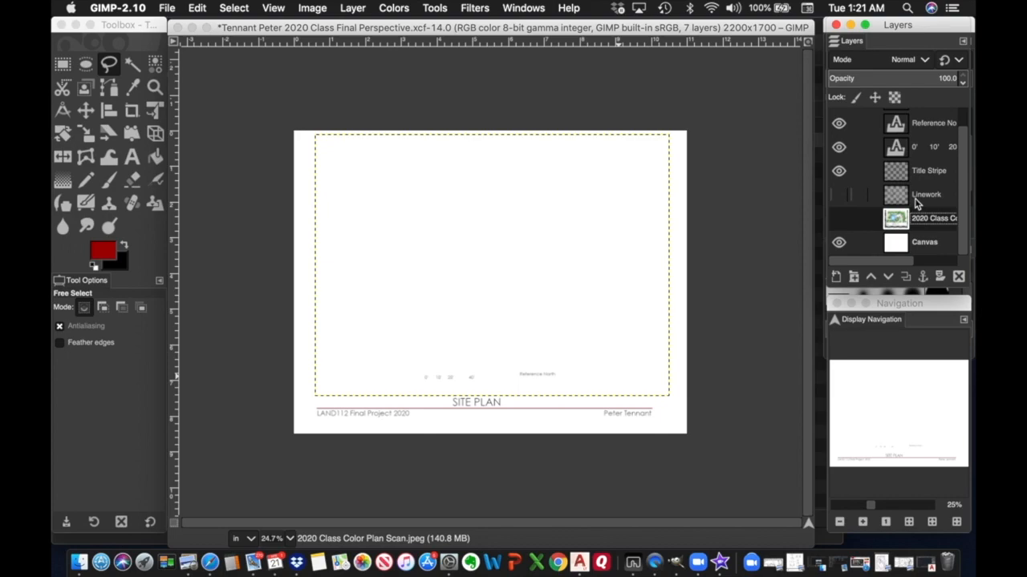
Delete the Linework layer and the colour plan scan layer.
{"action": "left_click", "coordinate": [922, 195]}
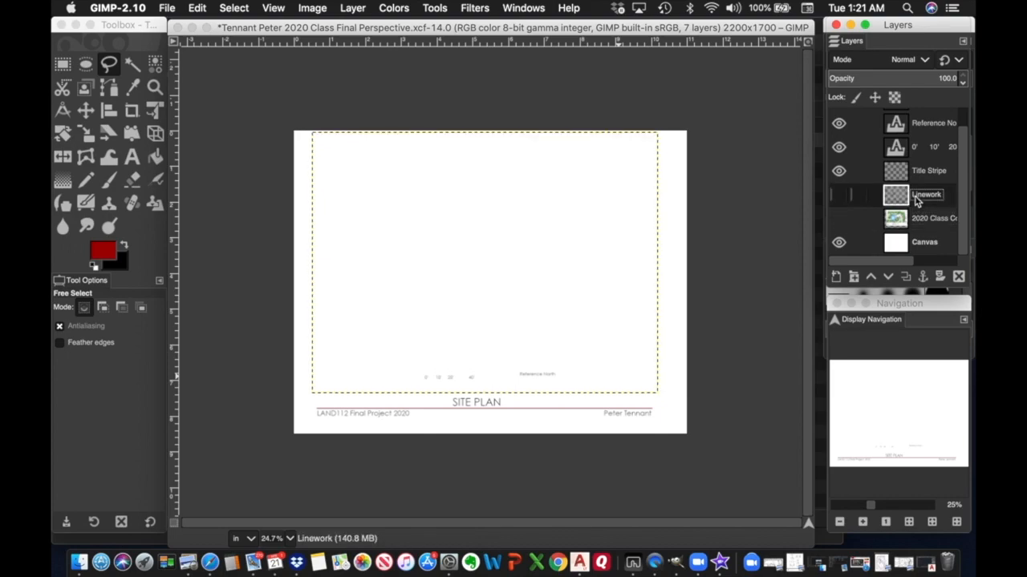
{"action": "right_click", "coordinate": [917, 201]}
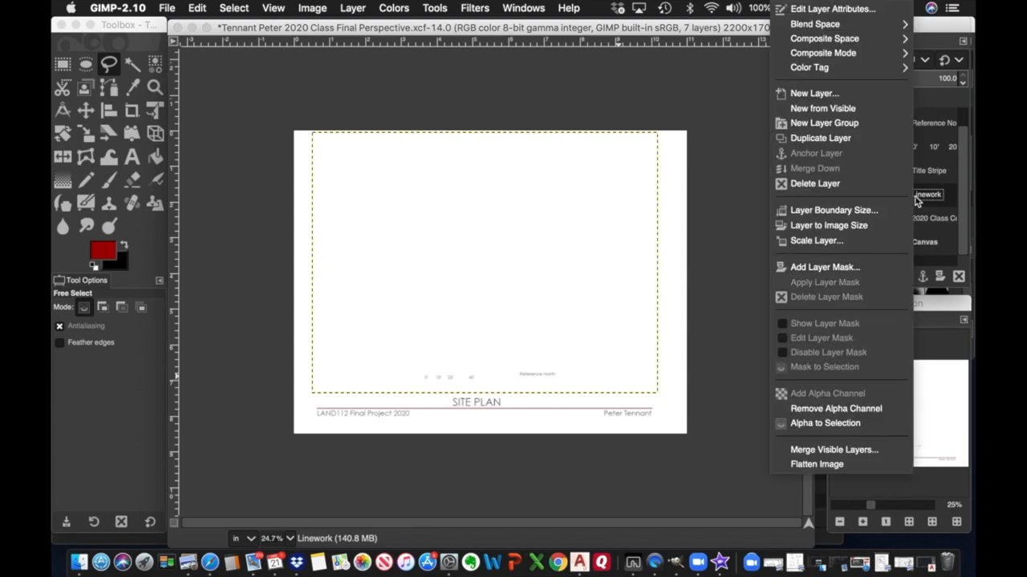
{"action": "left_click", "coordinate": [838, 185]}
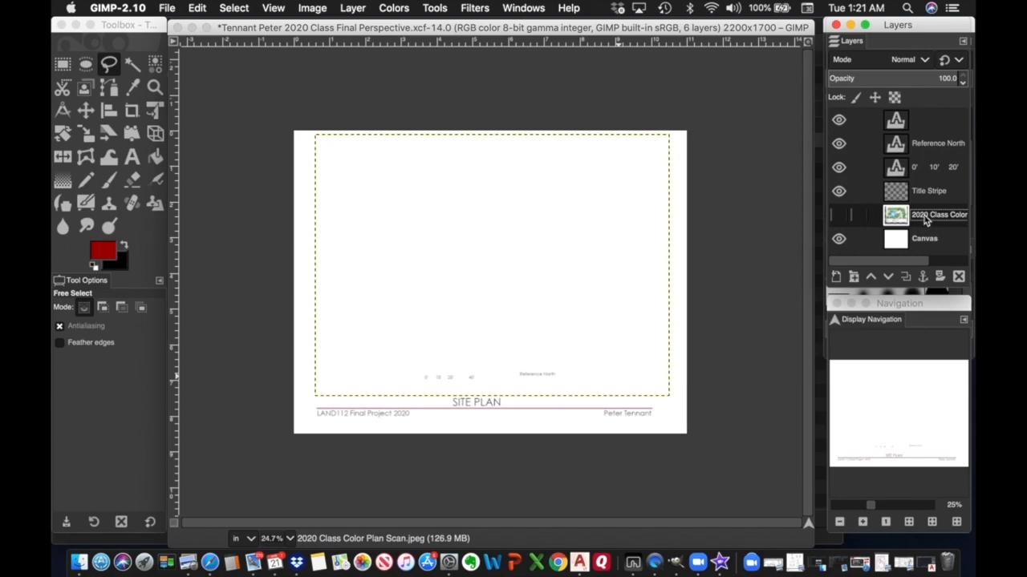
{"action": "right_click", "coordinate": [926, 220]}
{"action": "left_click", "coordinate": [838, 186]}
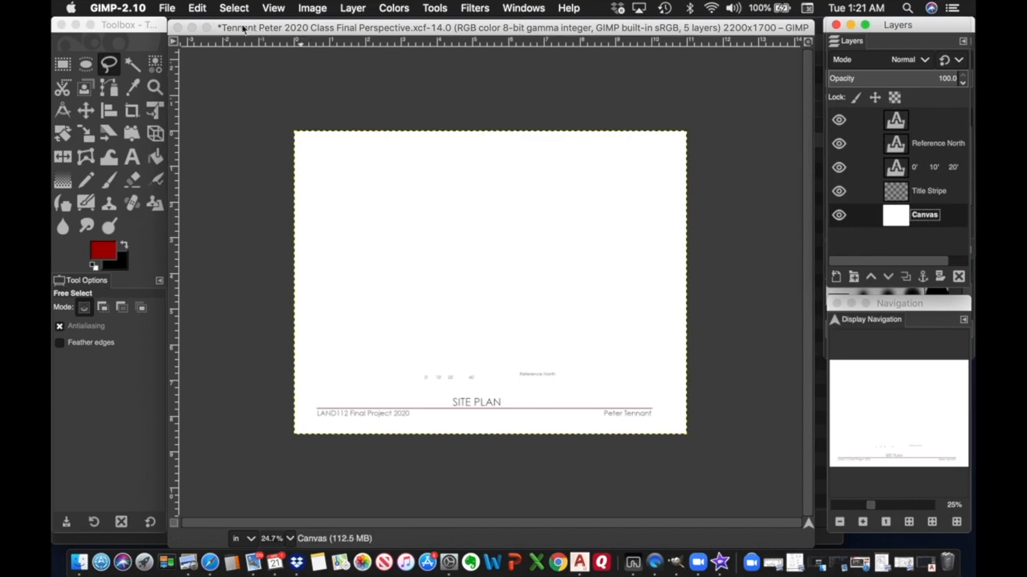
{"action": "left_click", "coordinate": [170, 9]}
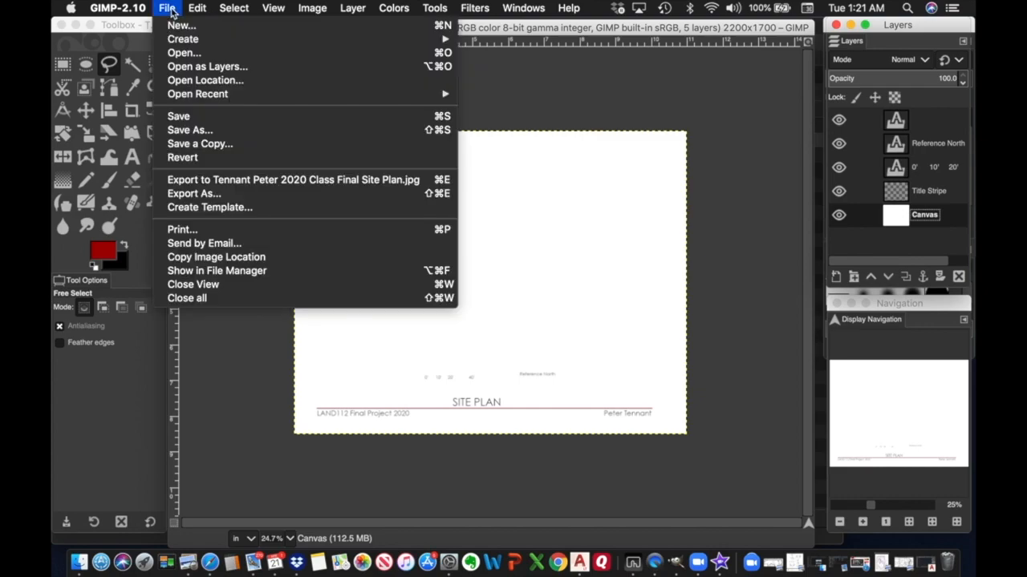
Open '2020 Class Color Perspective Scan.jpeg' as a layer and convert it to sRGB.
{"action": "left_click", "coordinate": [197, 68]}
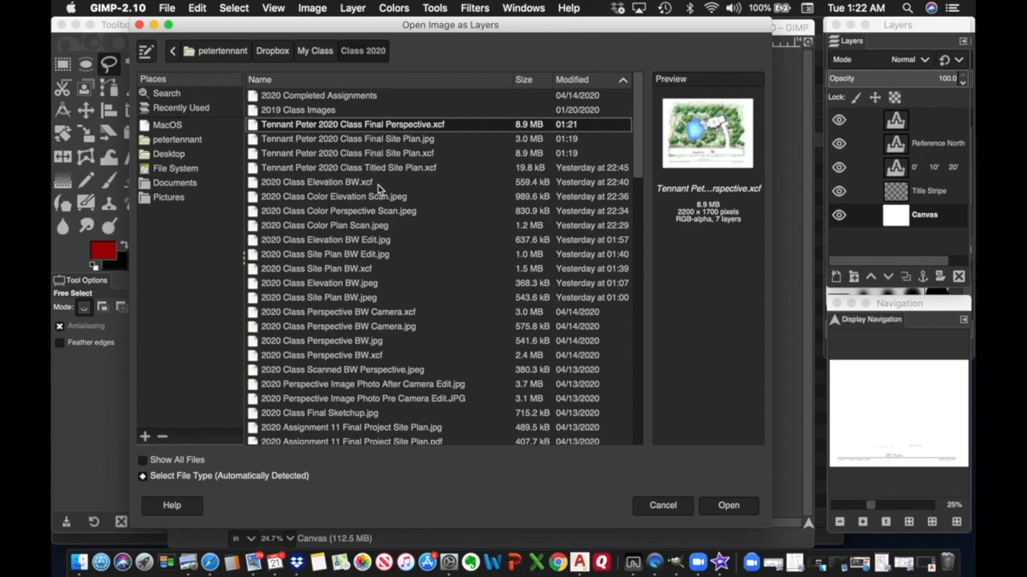
{"action": "left_click", "coordinate": [343, 212]}
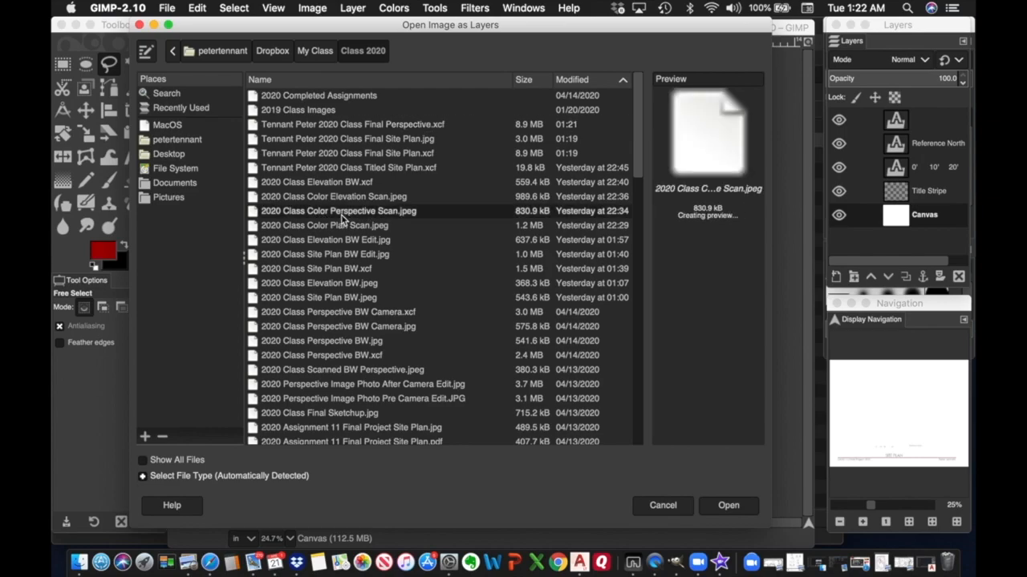
{"action": "left_click", "coordinate": [728, 507]}
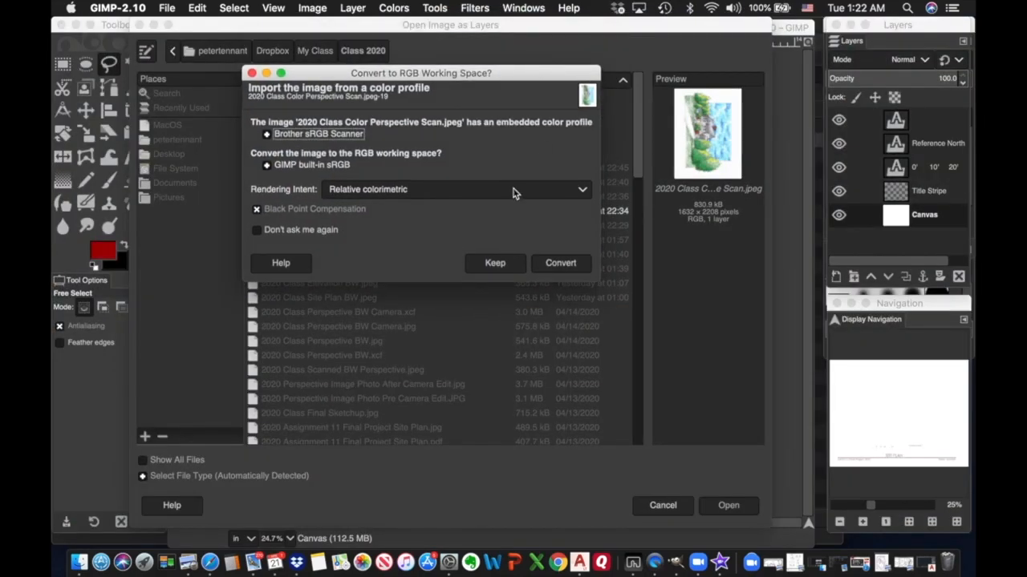
{"action": "left_click", "coordinate": [564, 263]}
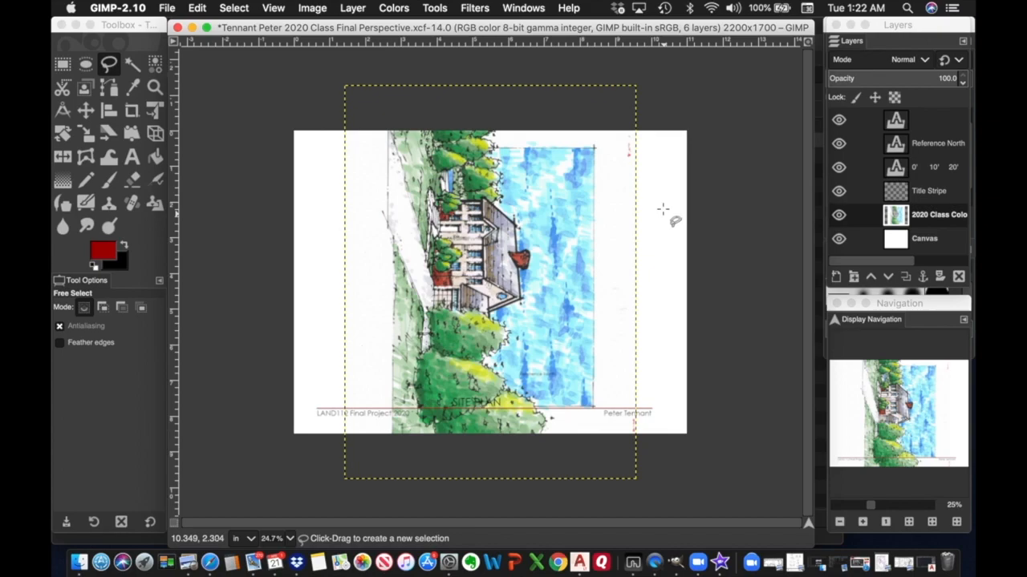
Rotate the colour scan layer by -90 degrees so the house drawing stands upright in landscape.
{"action": "left_click", "coordinate": [435, 10]}
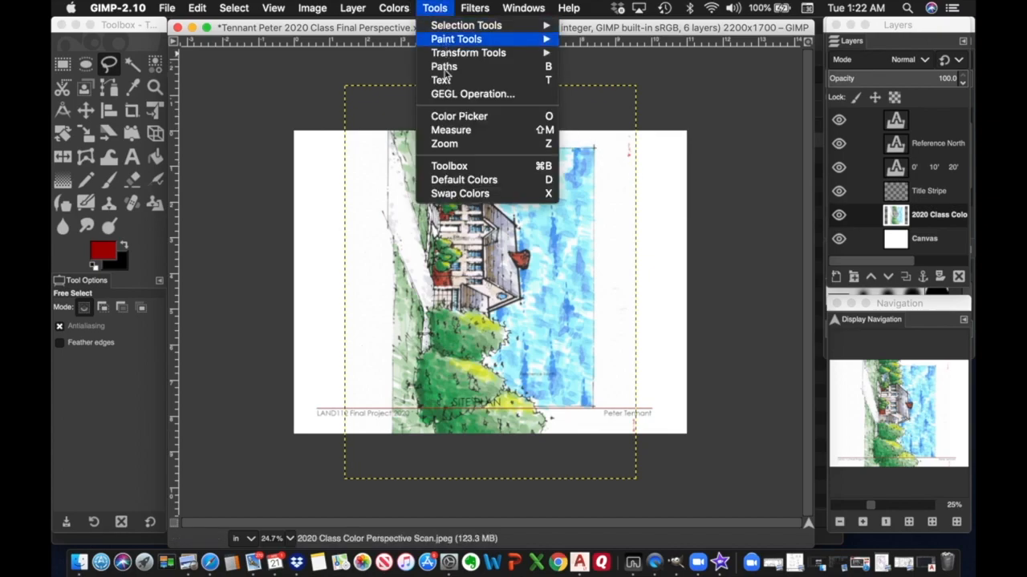
{"action": "mouse_move", "coordinate": [456, 56]}
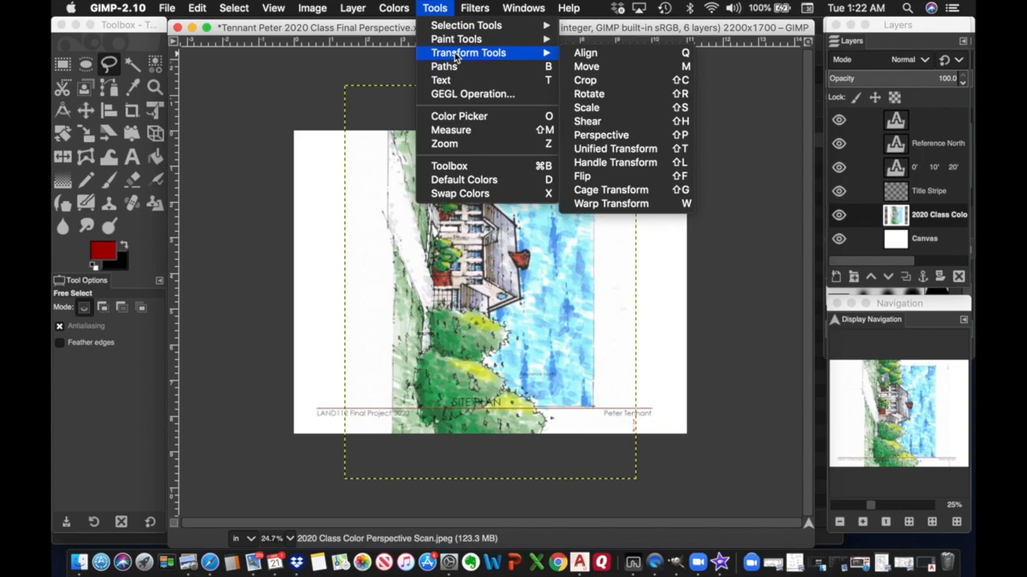
{"action": "left_click", "coordinate": [592, 93]}
{"action": "left_click", "coordinate": [592, 94]}
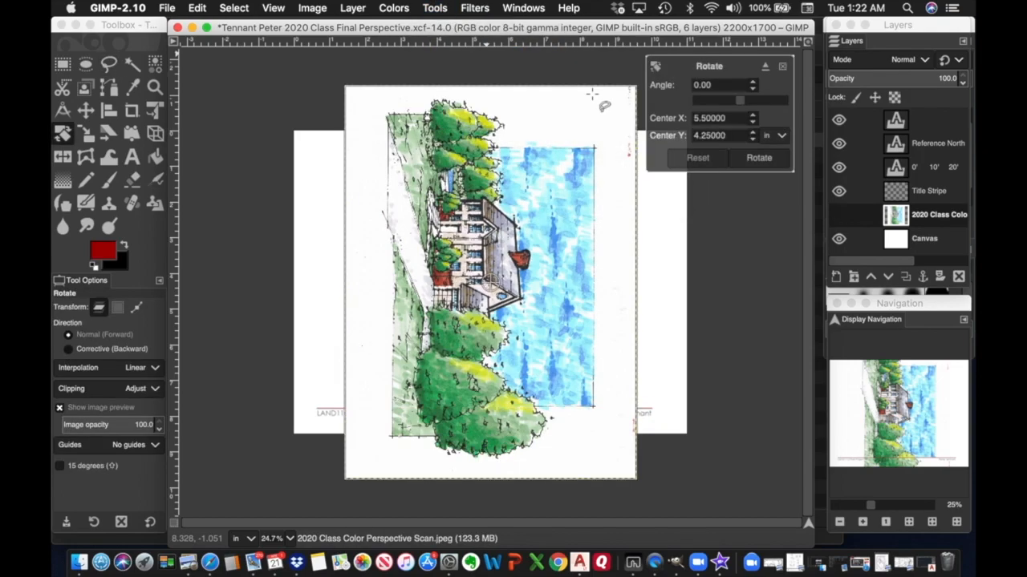
{"action": "double_click", "coordinate": [722, 85]}
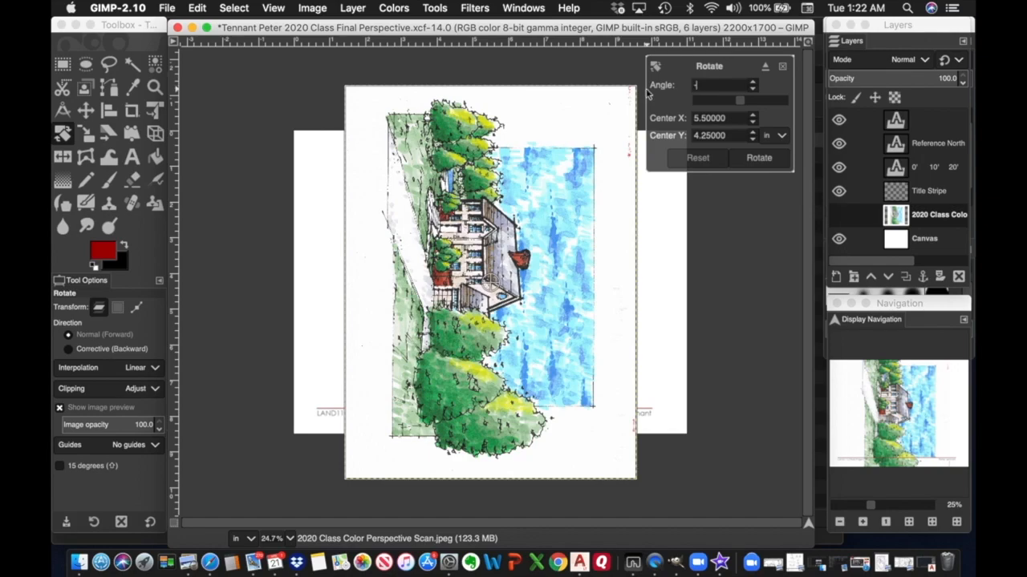
{"action": "type", "text": "-90"}
{"action": "left_click", "coordinate": [759, 158]}
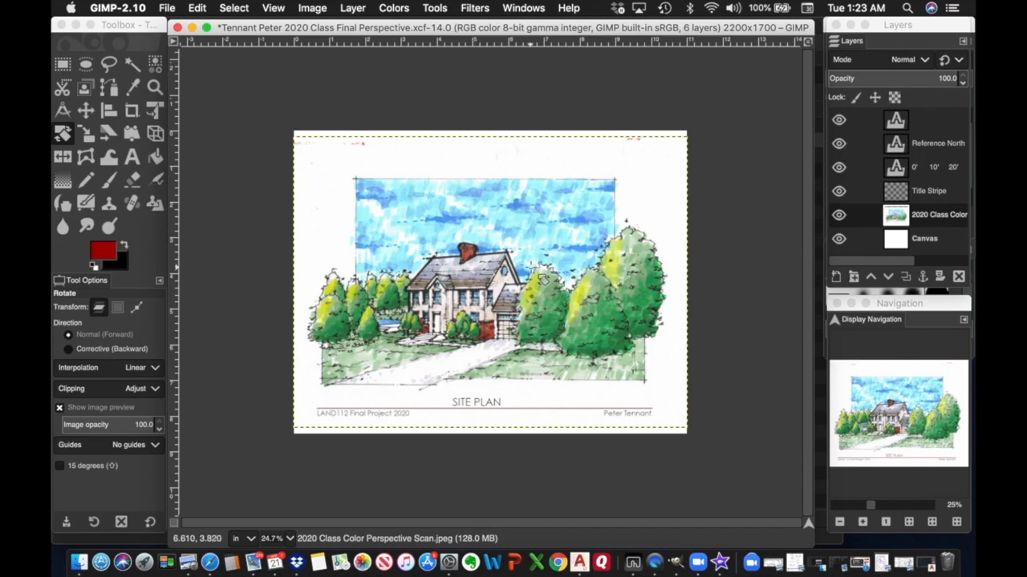
{"action": "left_click", "coordinate": [86, 111]}
Nudge the colour scan up slightly and delete the Reference North layer.
{"action": "mouse_move", "coordinate": [498, 250]}
{"action": "left_mouse_down"}
{"action": "mouse_move", "coordinate": [503, 236]}
{"action": "mouse_move", "coordinate": [503, 251]}
{"action": "left_mouse_up"}
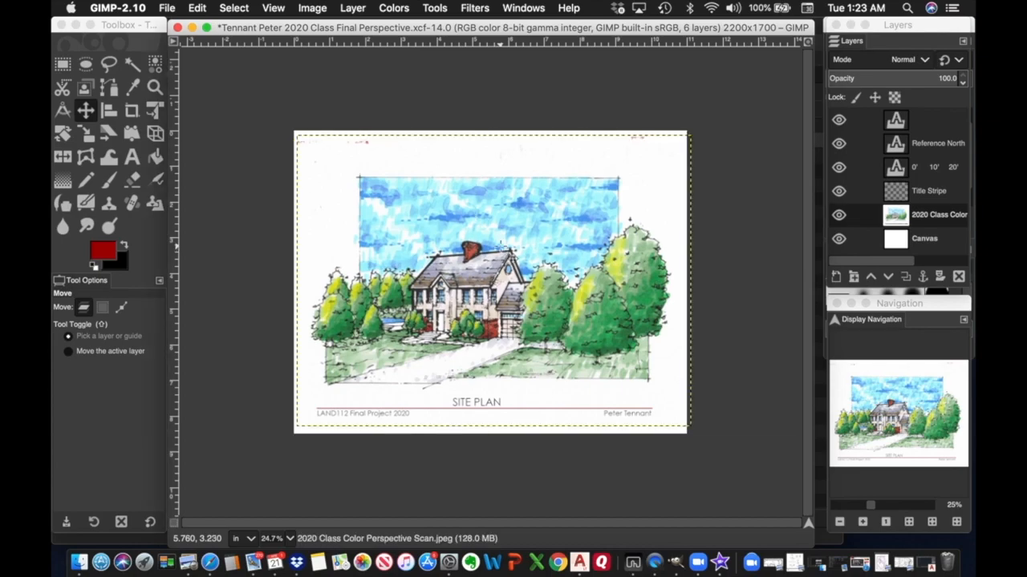
{"action": "left_click", "coordinate": [926, 150]}
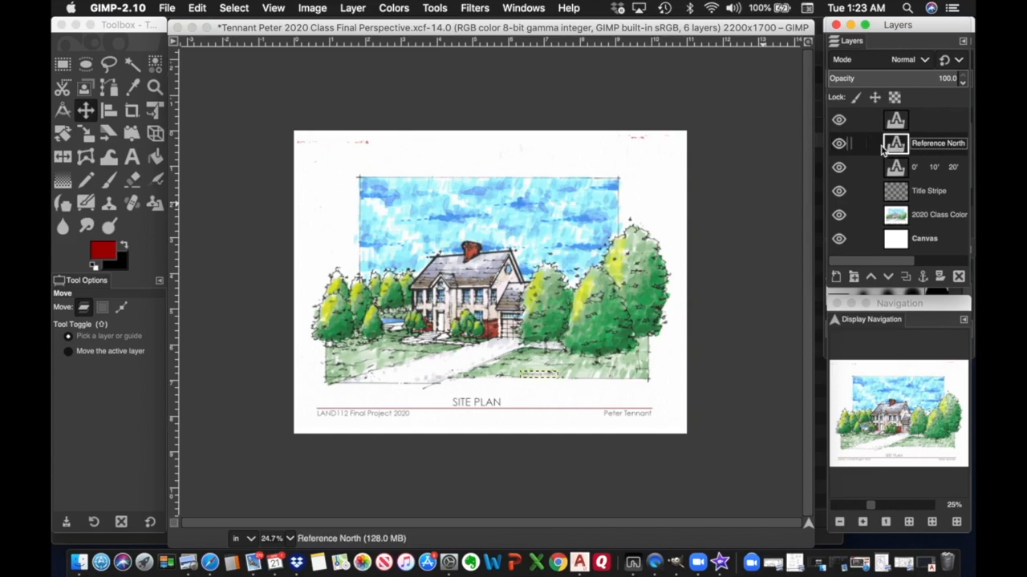
{"action": "right_click", "coordinate": [897, 147]}
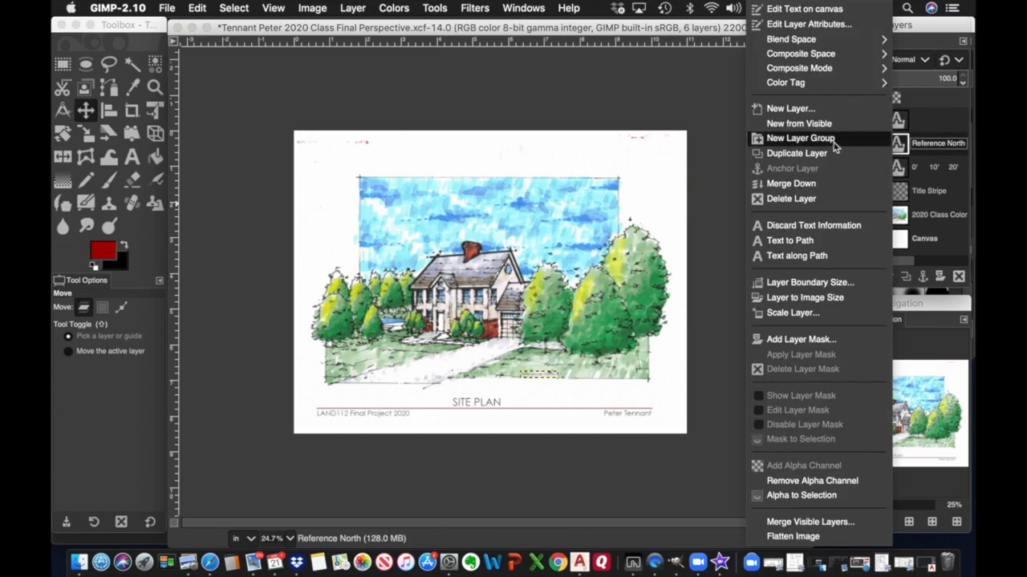
{"action": "left_click", "coordinate": [809, 200]}
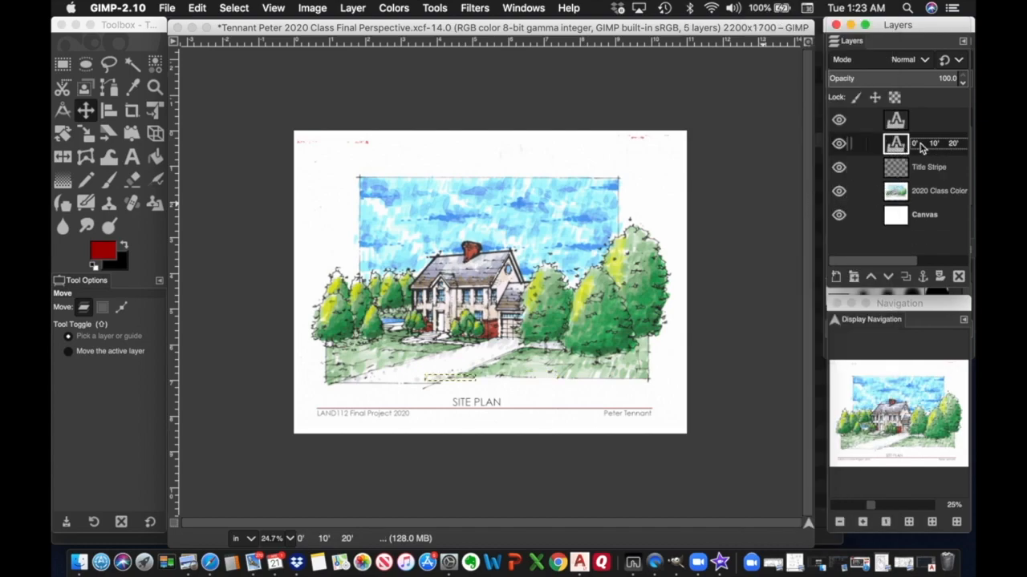
Hide the scale bar layer and make the colour scan layer active again.
{"action": "right_click", "coordinate": [920, 146]}
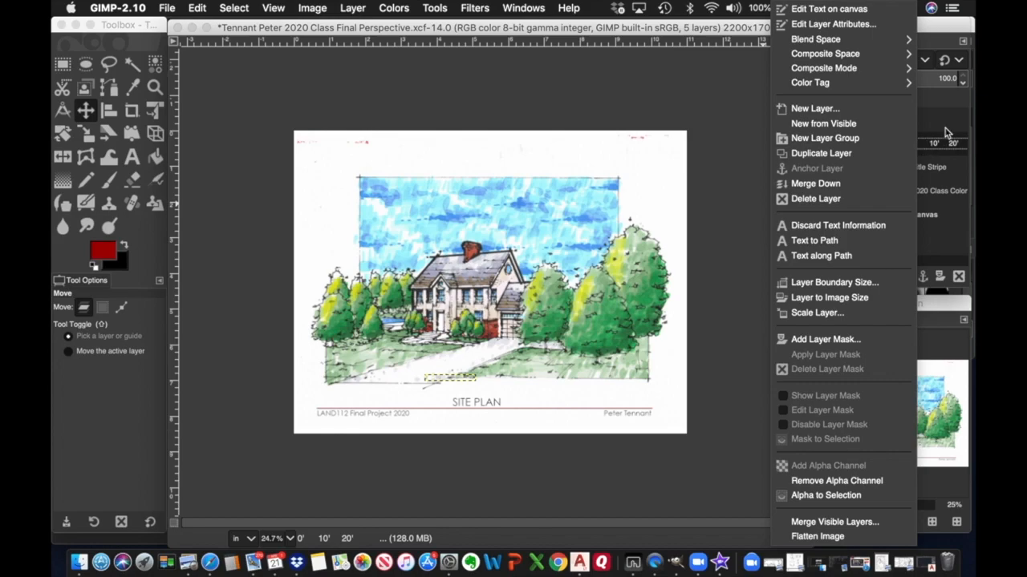
{"action": "left_click", "coordinate": [947, 132]}
{"action": "left_click", "coordinate": [839, 144]}
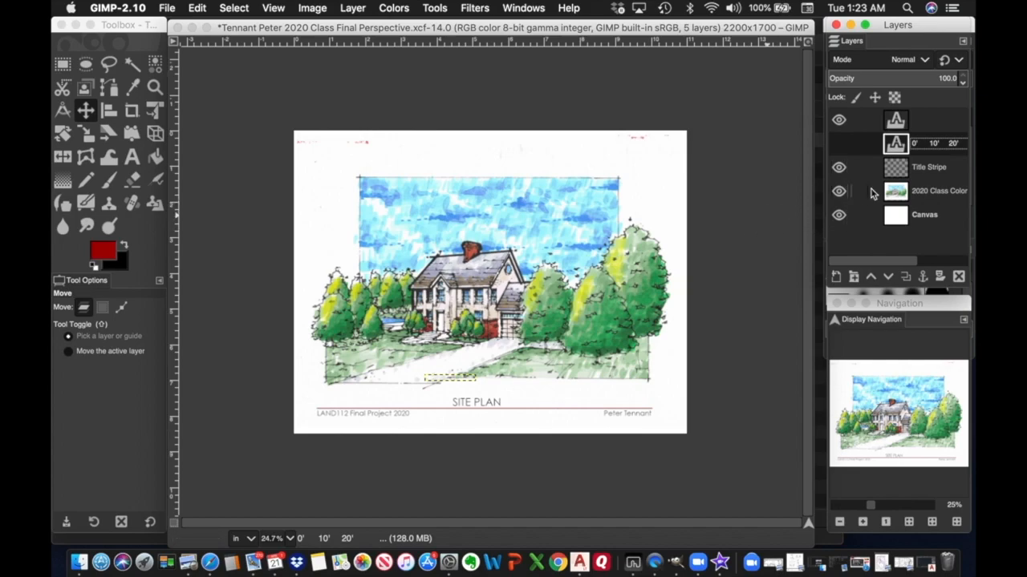
{"action": "left_click", "coordinate": [930, 192]}
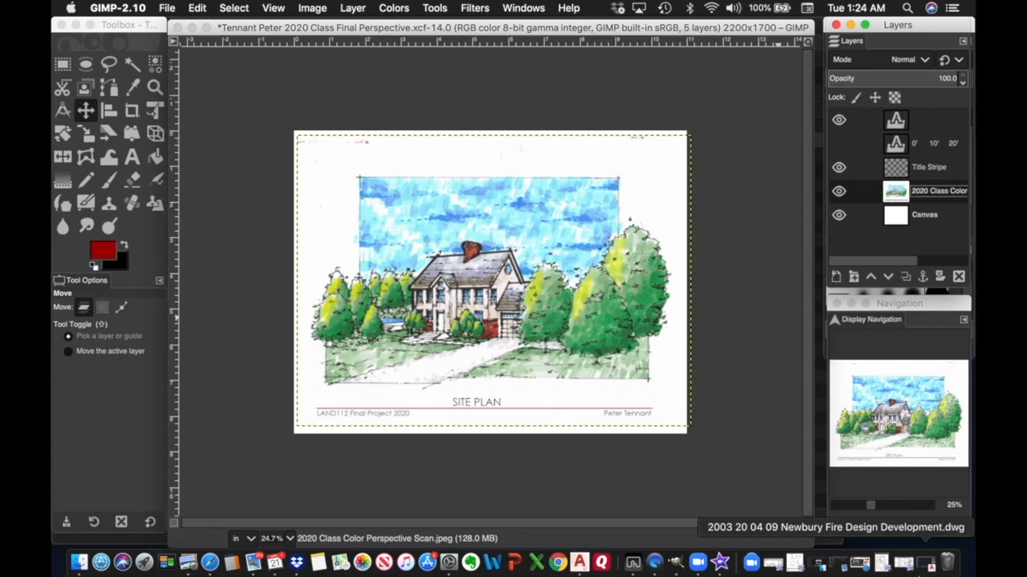
{"action": "left_click_drag", "start_coordinate": [874, 510], "coordinate": [888, 511]}
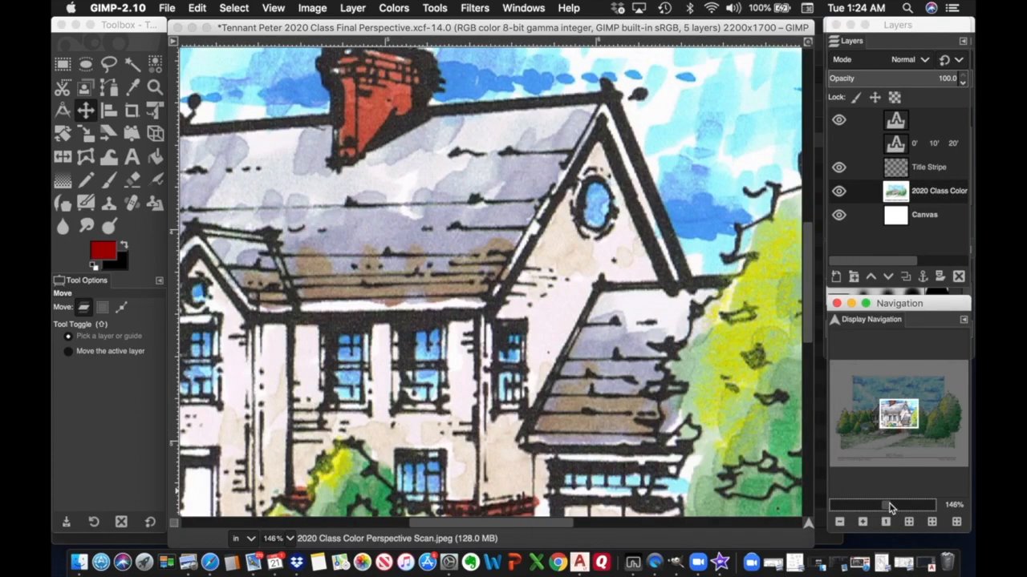
{"action": "left_click_drag", "start_coordinate": [900, 413], "coordinate": [795, 369]}
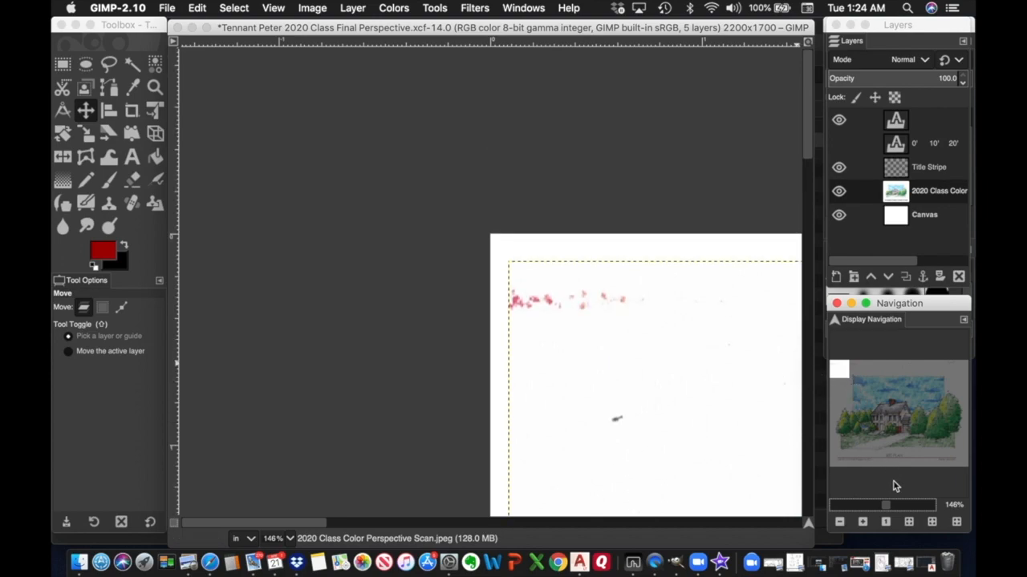
{"action": "left_click", "coordinate": [877, 506]}
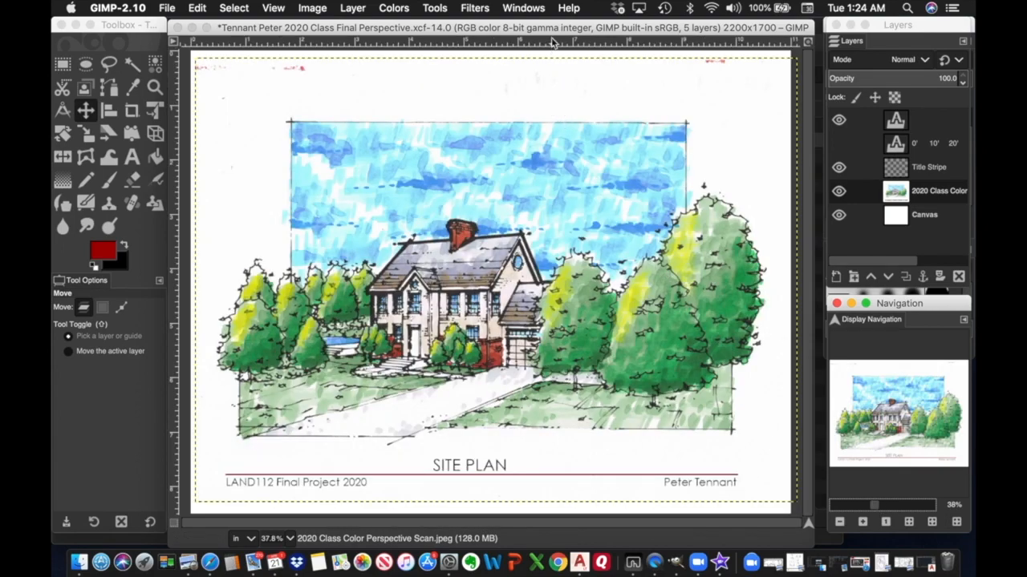
{"action": "left_click_drag", "start_coordinate": [551, 44], "coordinate": [548, 123]}
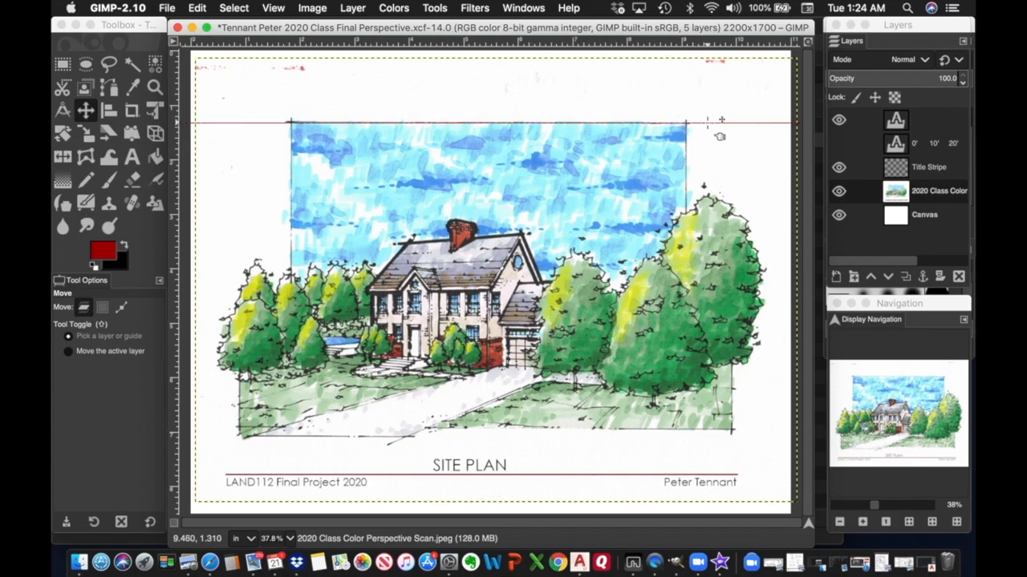
{"action": "mouse_move", "coordinate": [716, 123]}
{"action": "left_mouse_down"}
{"action": "mouse_move", "coordinate": [708, 456]}
{"action": "mouse_move", "coordinate": [726, 56]}
{"action": "mouse_move", "coordinate": [727, 66]}
{"action": "left_mouse_up"}
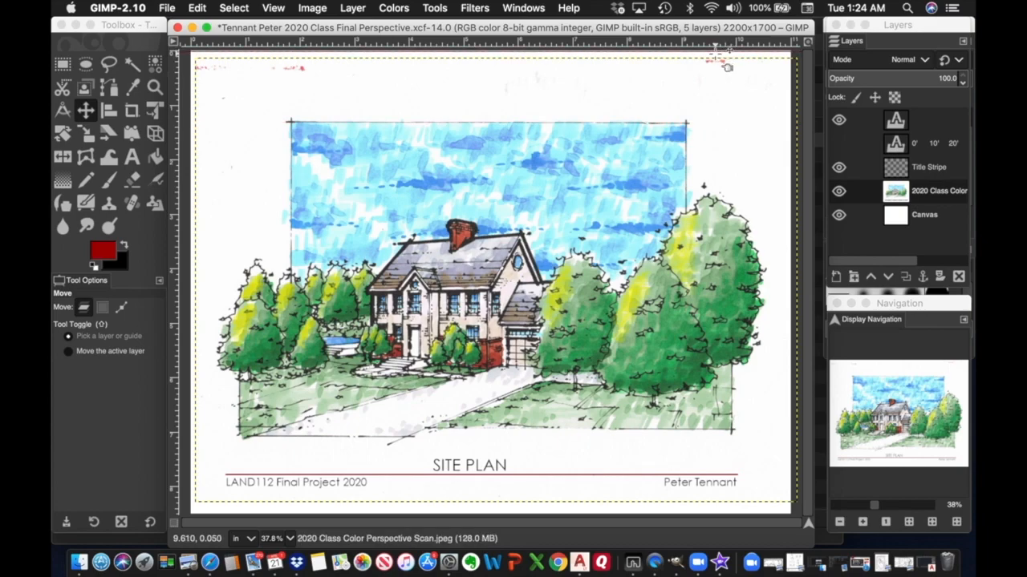
{"action": "left_click_drag", "start_coordinate": [728, 65], "coordinate": [719, 47]}
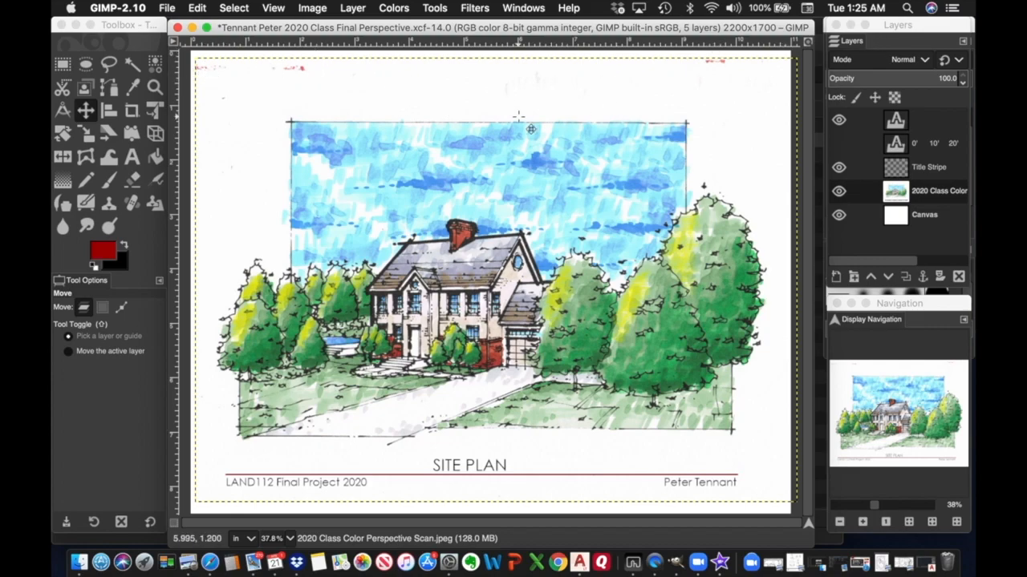
{"action": "left_click", "coordinate": [929, 194]}
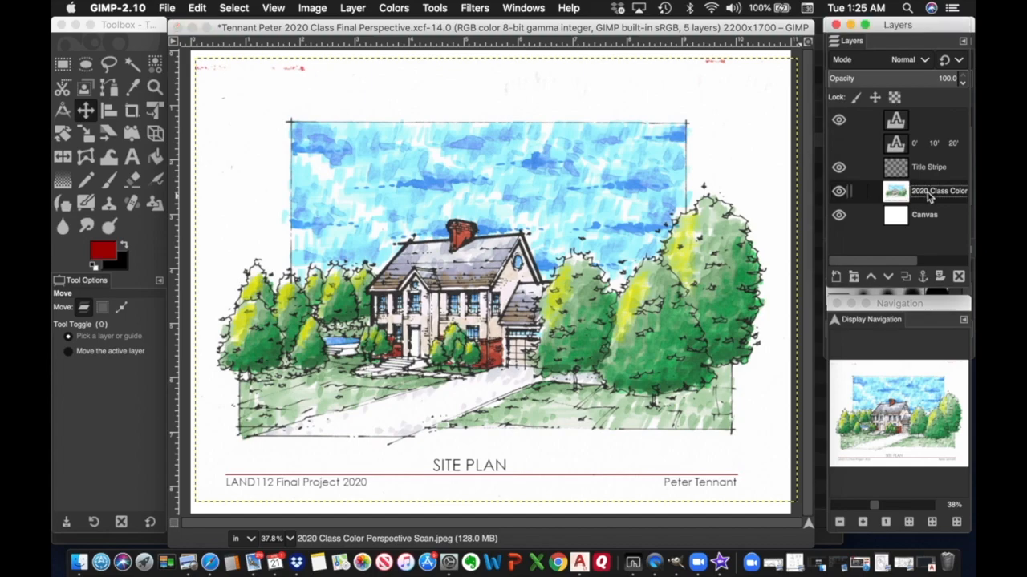
Free-select the stray strip between the sky and the sheet's top edge, corner to corner.
{"action": "left_click", "coordinate": [110, 66]}
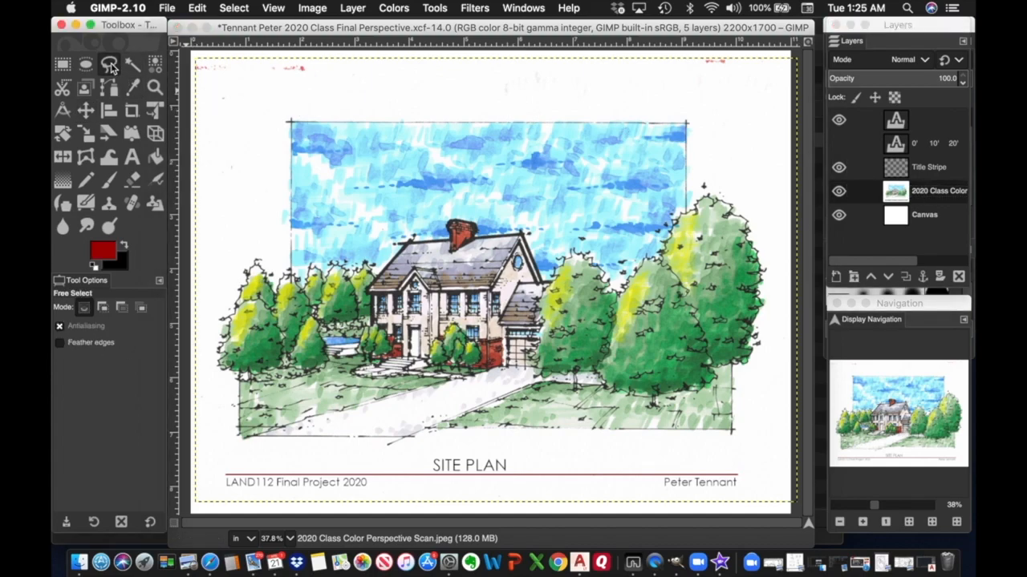
{"action": "left_click", "coordinate": [195, 60]}
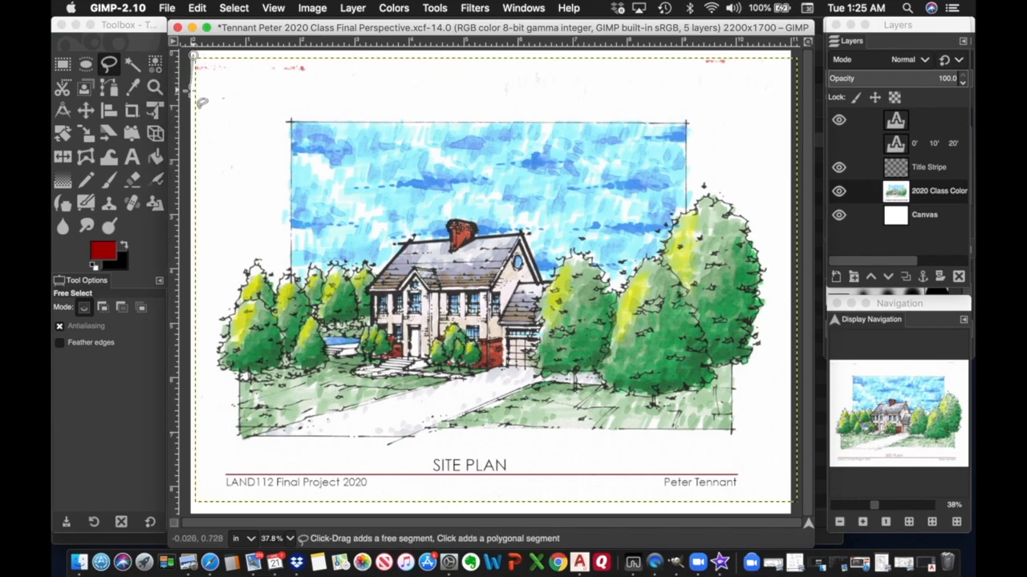
{"action": "left_click", "coordinate": [207, 116]}
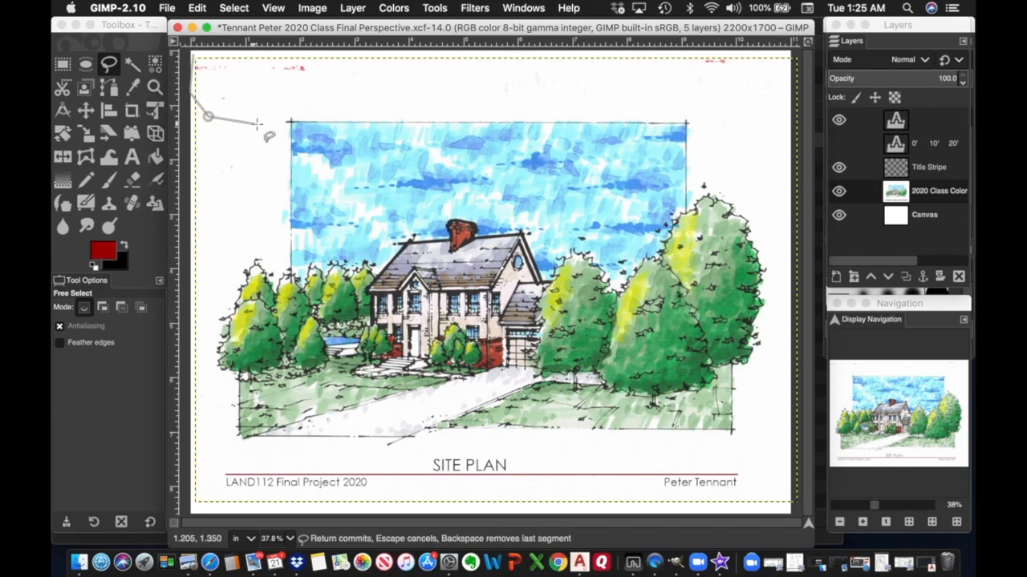
{"action": "left_click", "coordinate": [267, 127]}
{"action": "left_click", "coordinate": [295, 97]}
{"action": "left_click", "coordinate": [722, 108]}
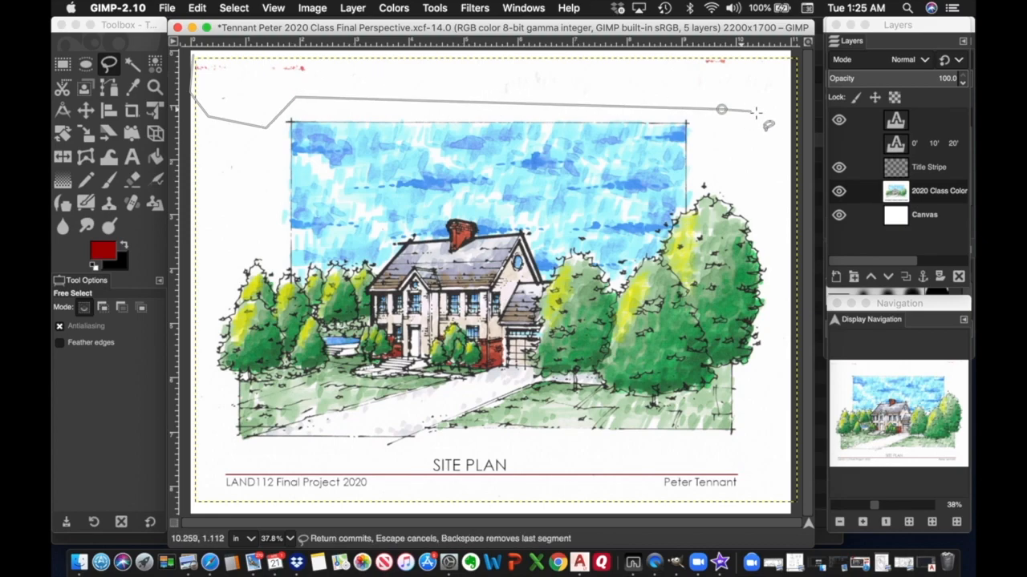
{"action": "left_click", "coordinate": [769, 114]}
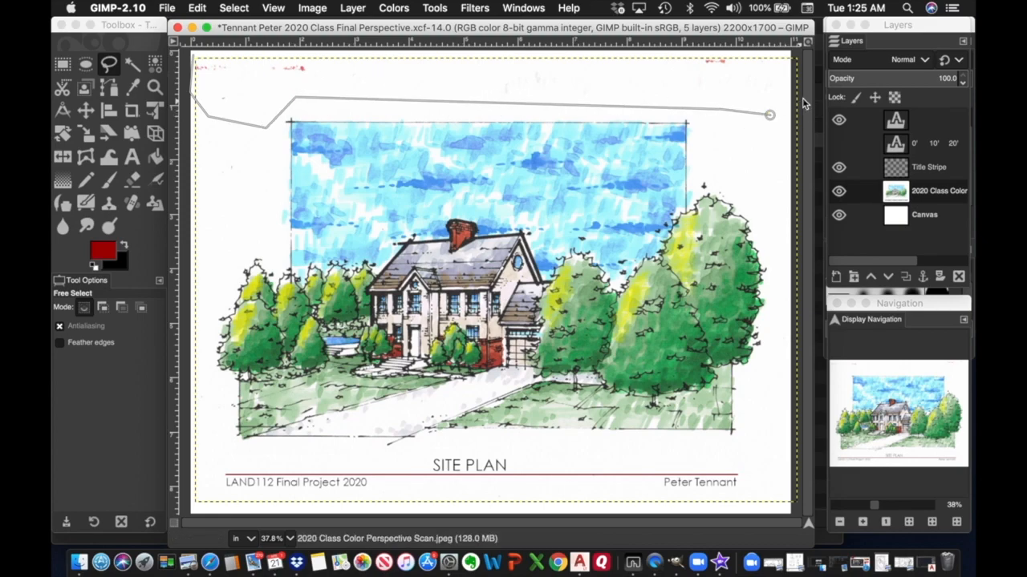
{"action": "left_click", "coordinate": [795, 52]}
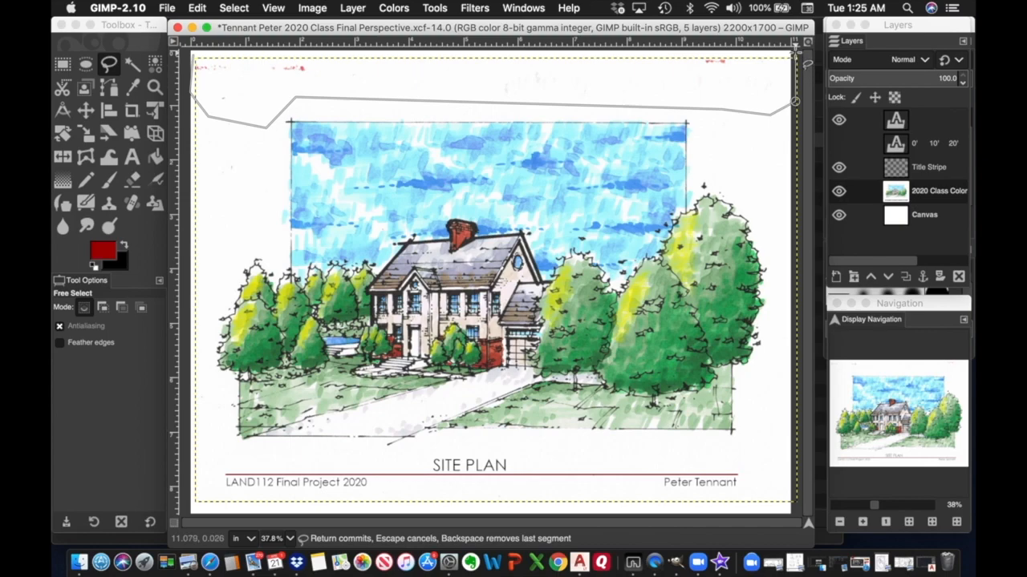
{"action": "left_click", "coordinate": [197, 57]}
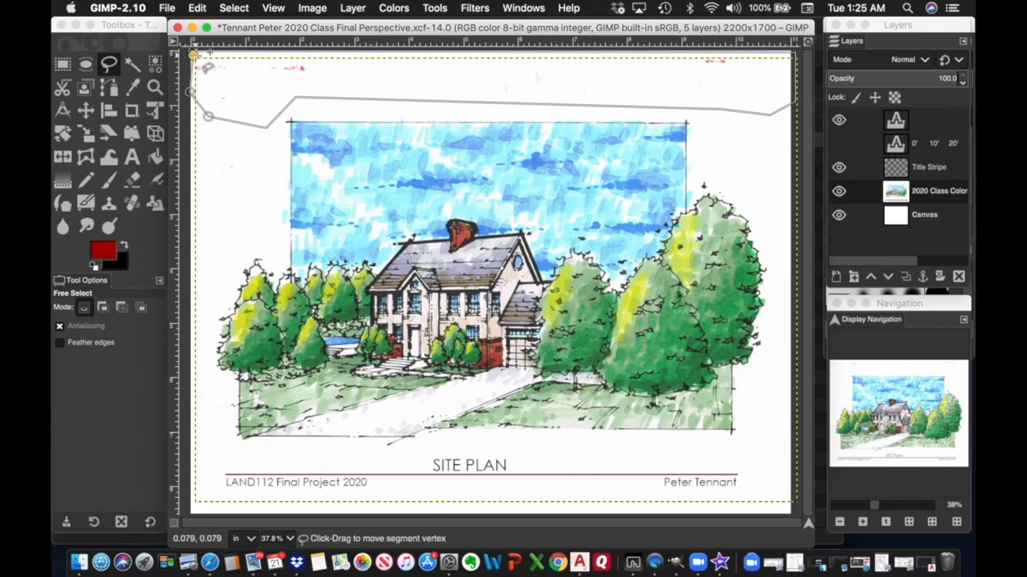
{"action": "key", "text": "Return"}
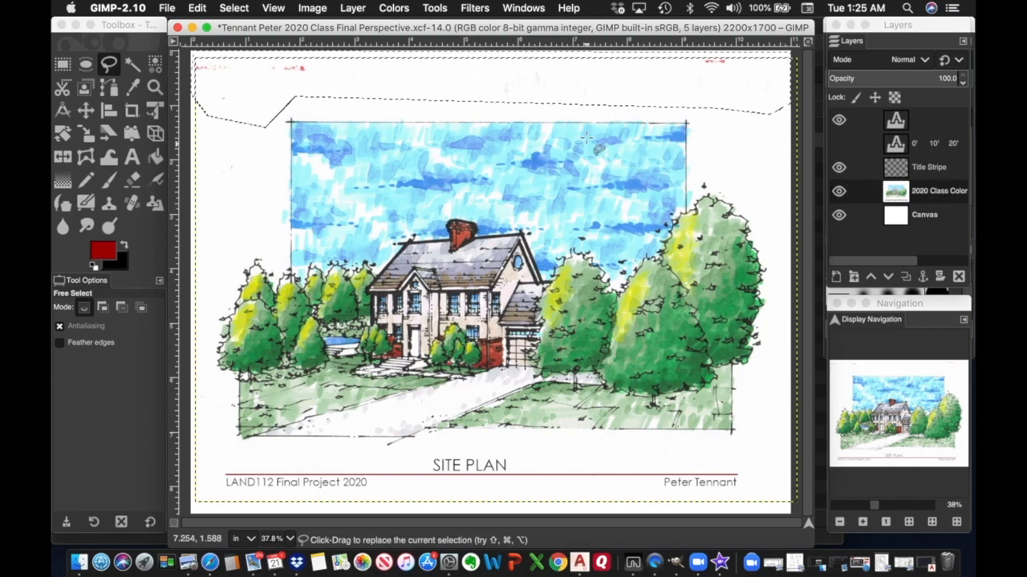
Clear the selected strip from the colour layer and deselect everything.
{"action": "left_click", "coordinate": [198, 8]}
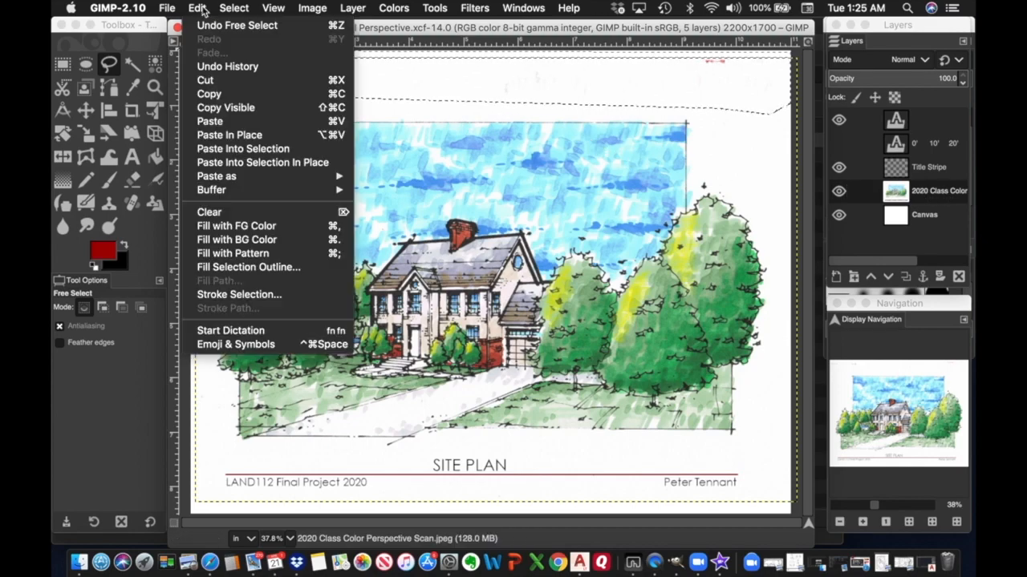
{"action": "left_click", "coordinate": [216, 213]}
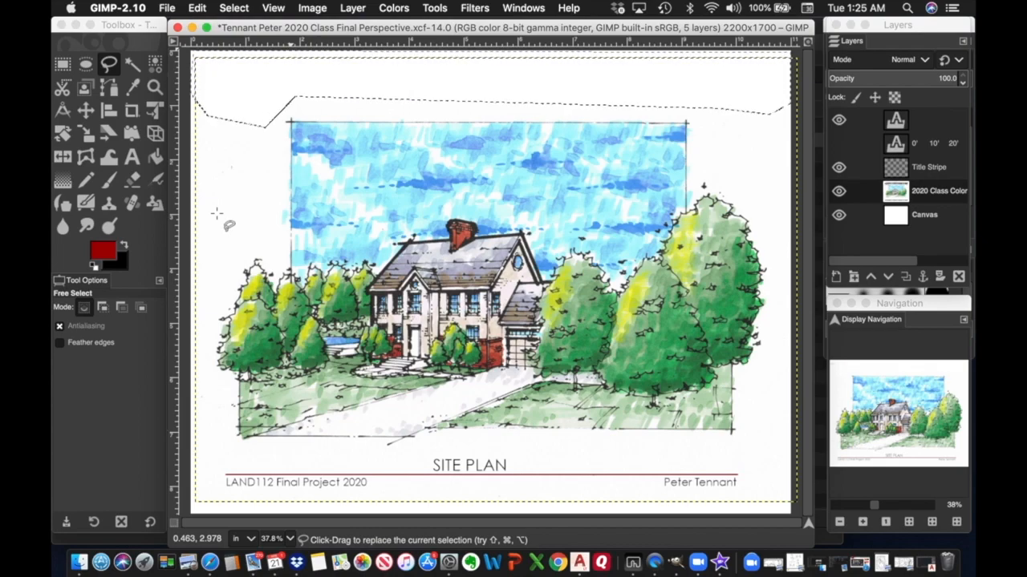
{"action": "left_click", "coordinate": [233, 8]}
{"action": "left_click", "coordinate": [241, 39]}
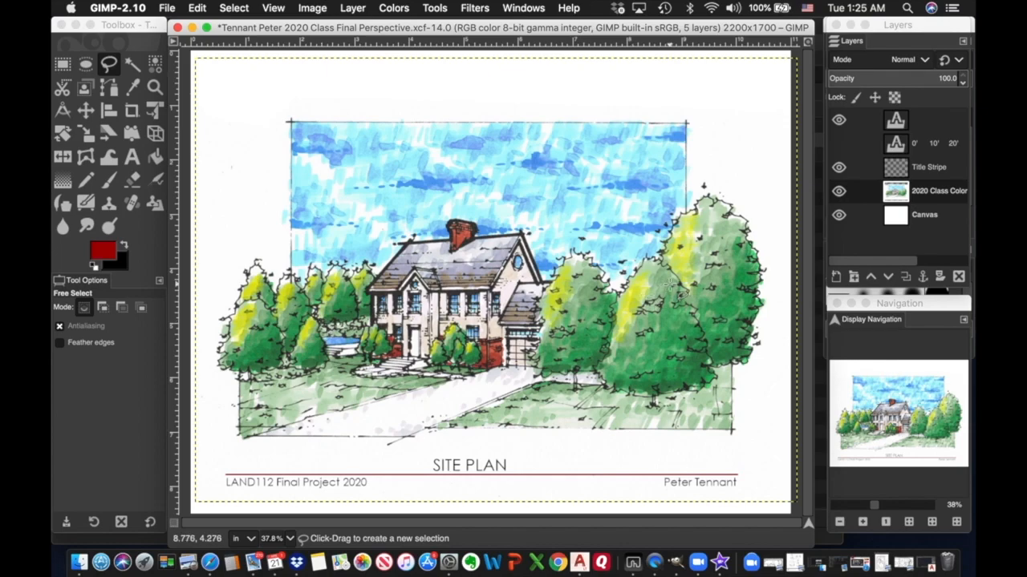
{"action": "left_click_drag", "start_coordinate": [875, 504], "coordinate": [889, 509]}
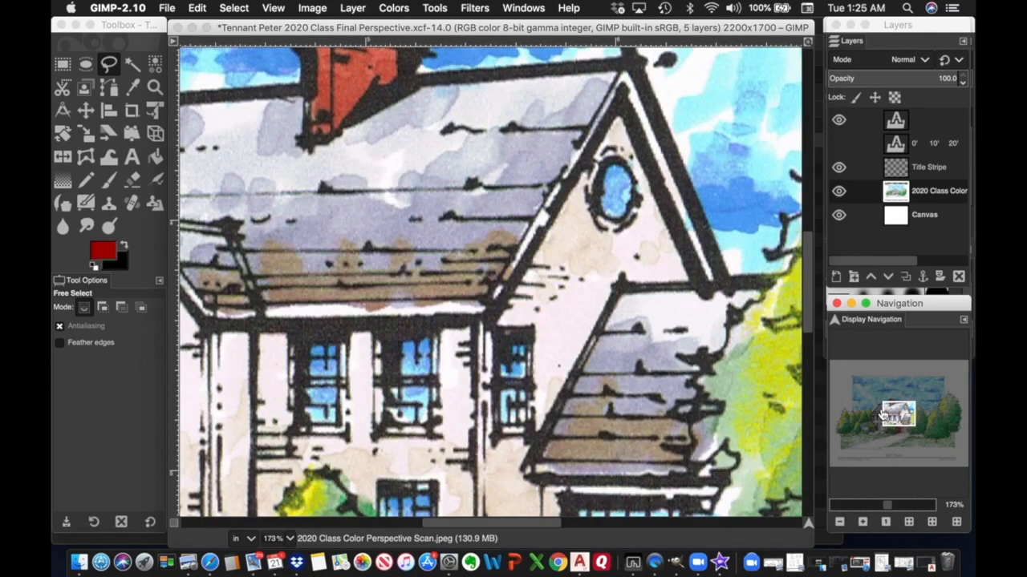
{"action": "left_click_drag", "start_coordinate": [898, 412], "coordinate": [851, 390]}
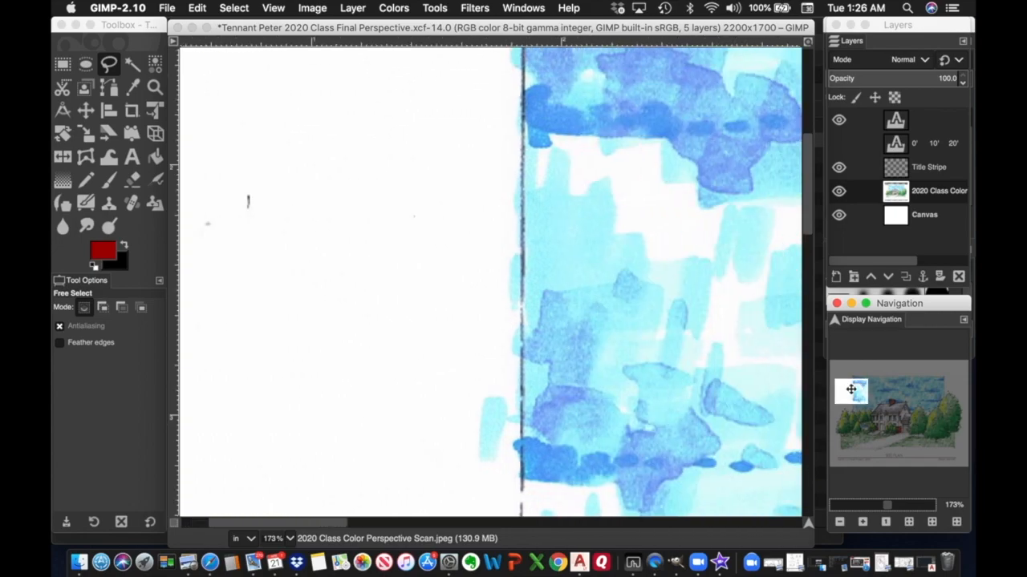
{"action": "left_click", "coordinate": [839, 523]}
{"action": "left_click", "coordinate": [838, 523]}
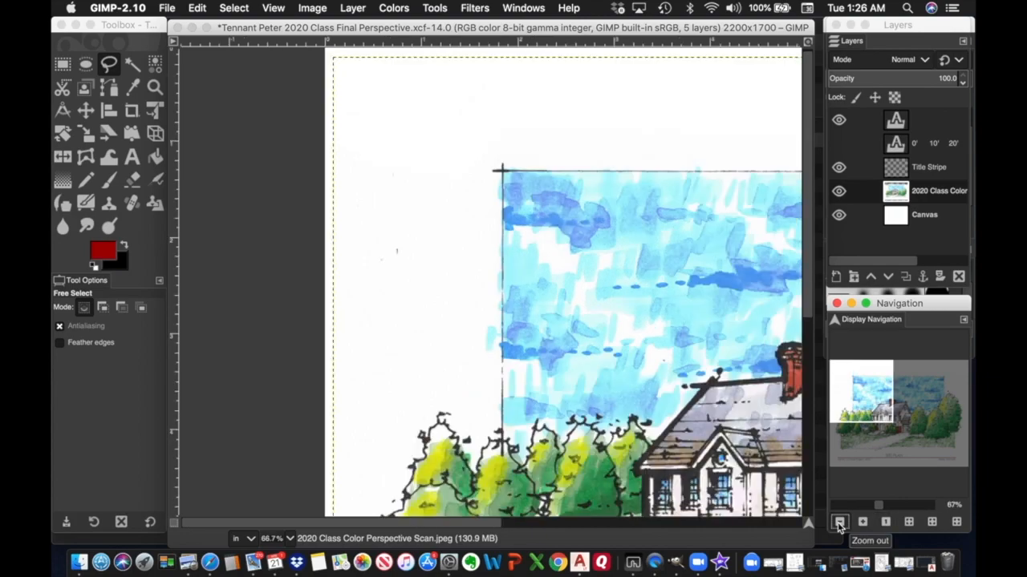
{"action": "left_click", "coordinate": [839, 523]}
{"action": "left_click", "coordinate": [839, 523]}
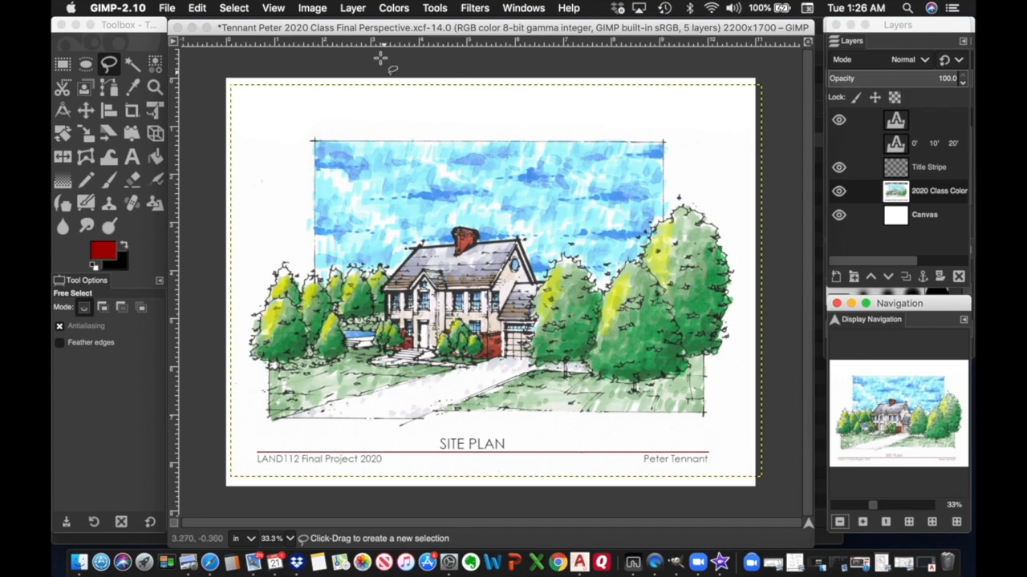
{"action": "left_click", "coordinate": [921, 196]}
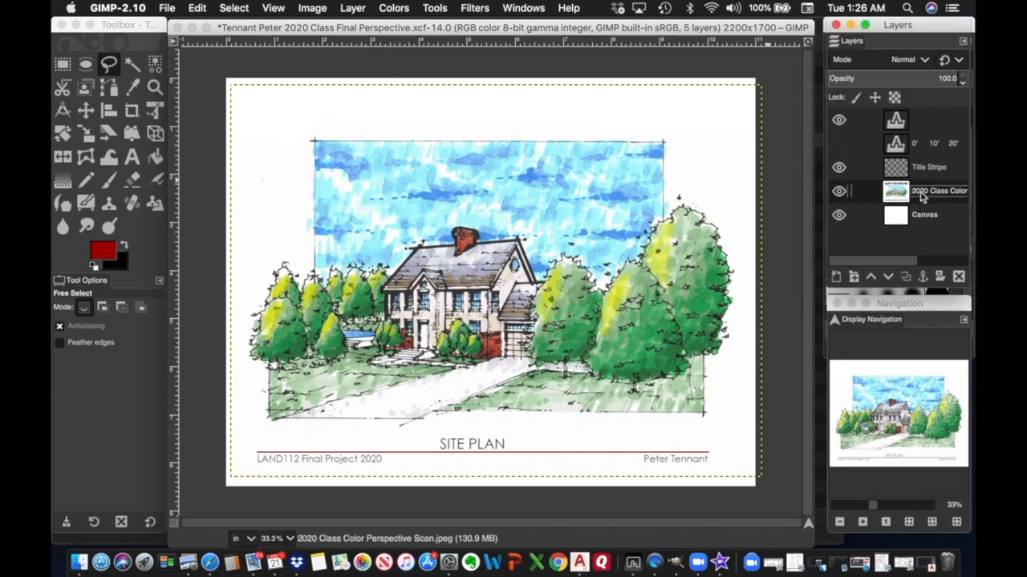
Scale the colour perspective layer up to 103.17%, roughly 2278 × 1684 pixels.
{"action": "left_click", "coordinate": [434, 10]}
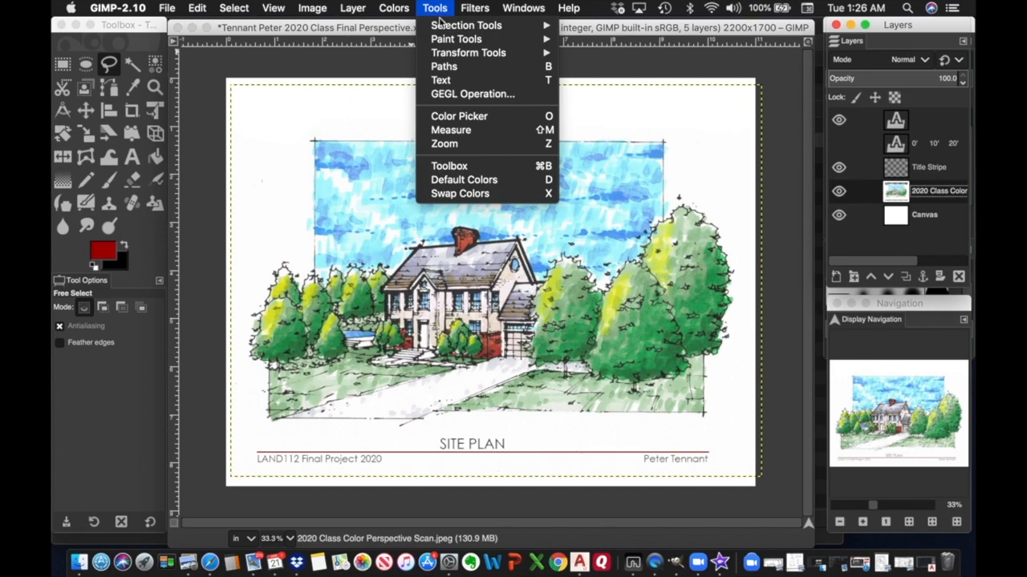
{"action": "mouse_move", "coordinate": [454, 60]}
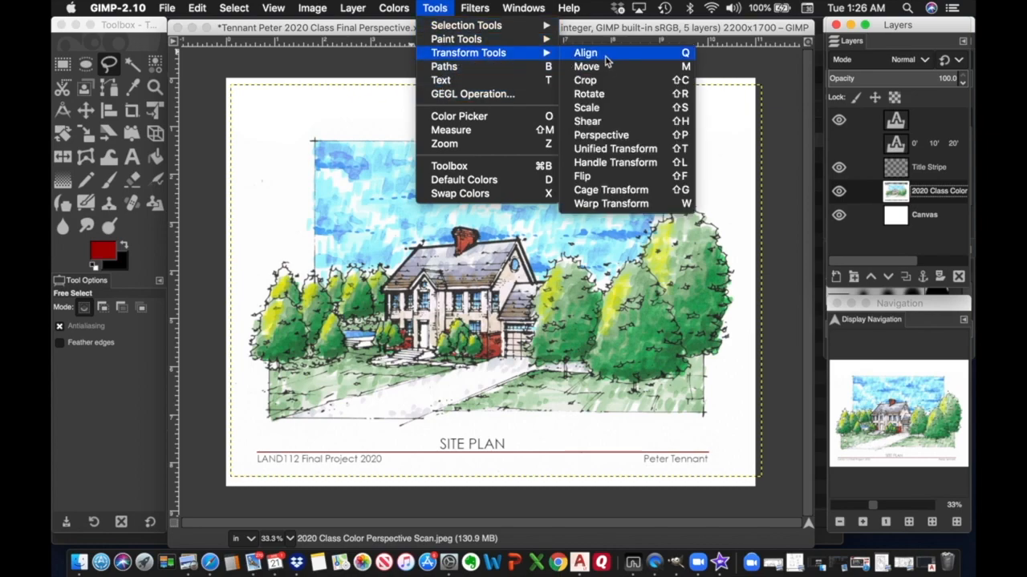
{"action": "left_click", "coordinate": [593, 109]}
{"action": "left_click", "coordinate": [255, 120]}
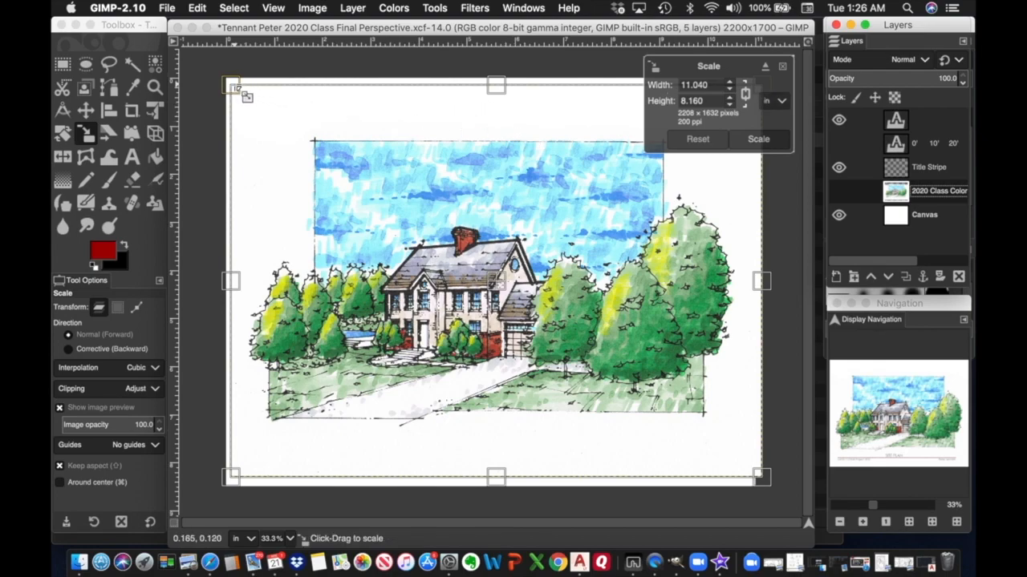
{"action": "left_click_drag", "start_coordinate": [234, 87], "coordinate": [215, 73]}
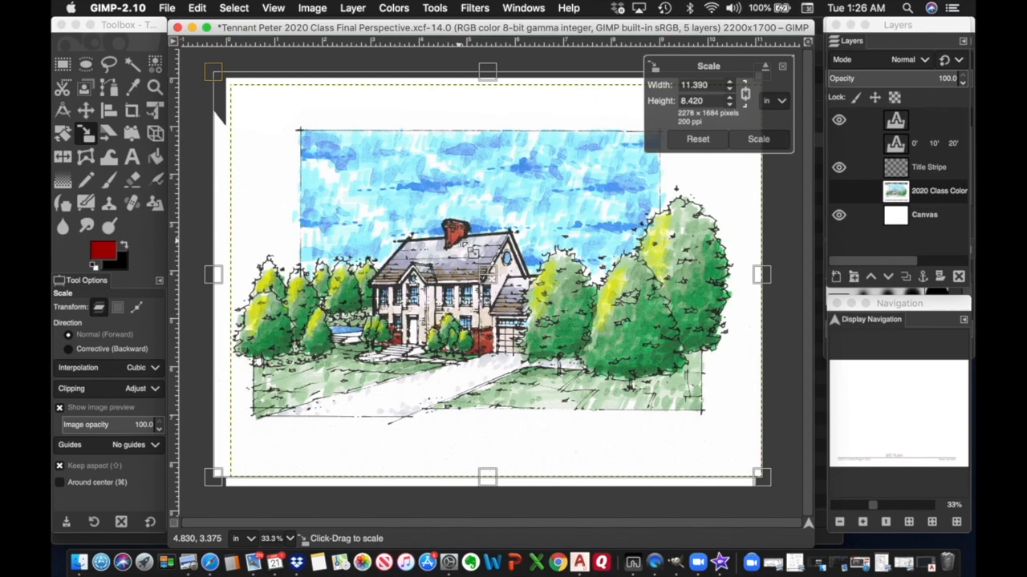
{"action": "left_click", "coordinate": [781, 102]}
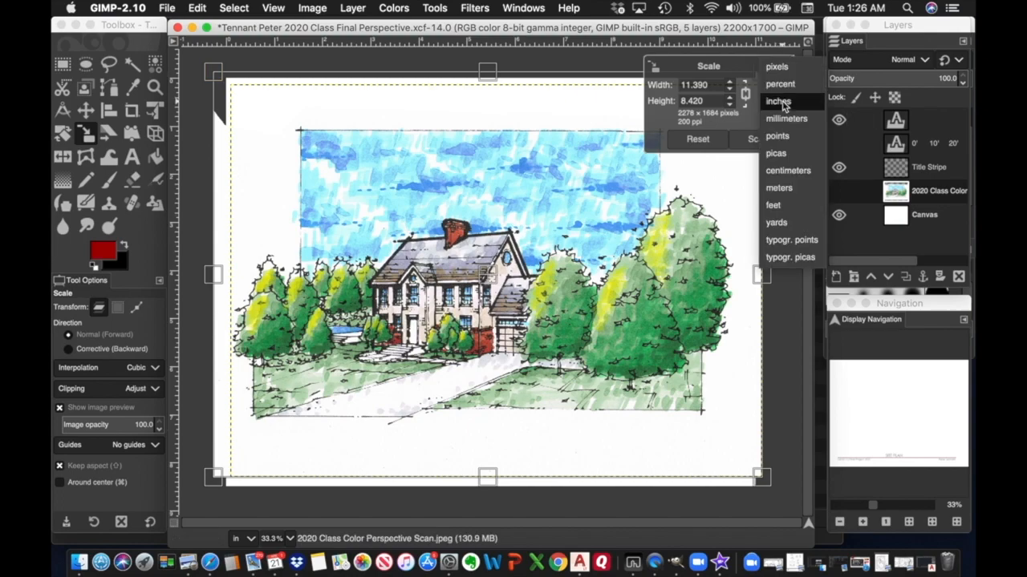
{"action": "left_click", "coordinate": [782, 102]}
{"action": "left_click", "coordinate": [782, 102]}
{"action": "left_click", "coordinate": [782, 84]}
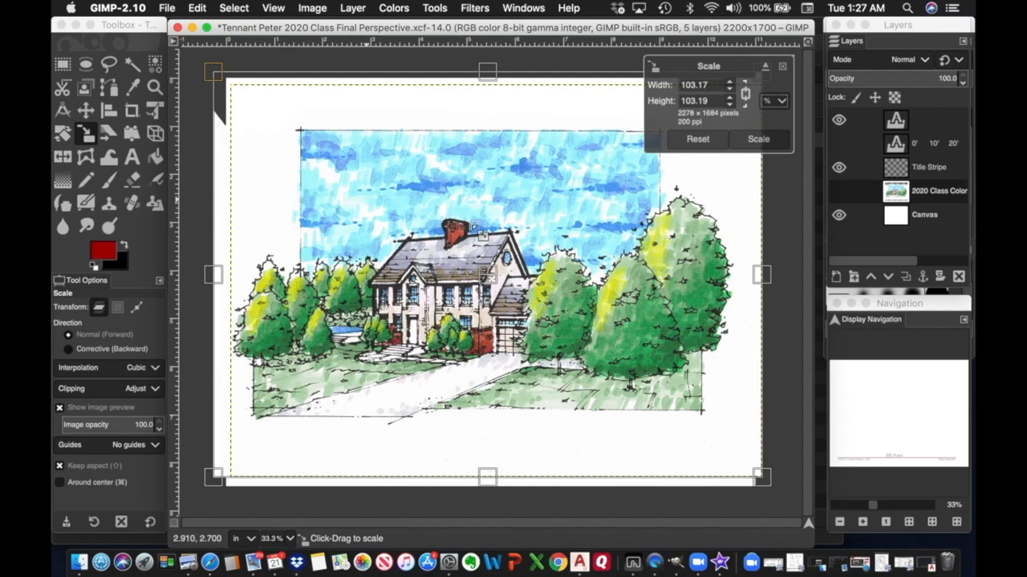
{"action": "left_click", "coordinate": [759, 139]}
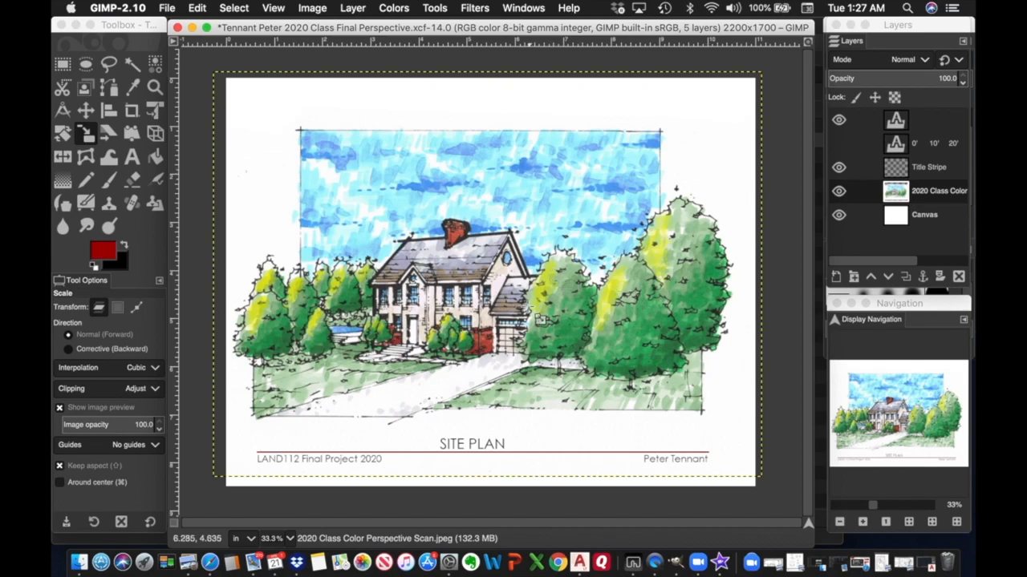
Drag the enlarged colour scan slightly right and up, centring it above the title block.
{"action": "left_click", "coordinate": [86, 109]}
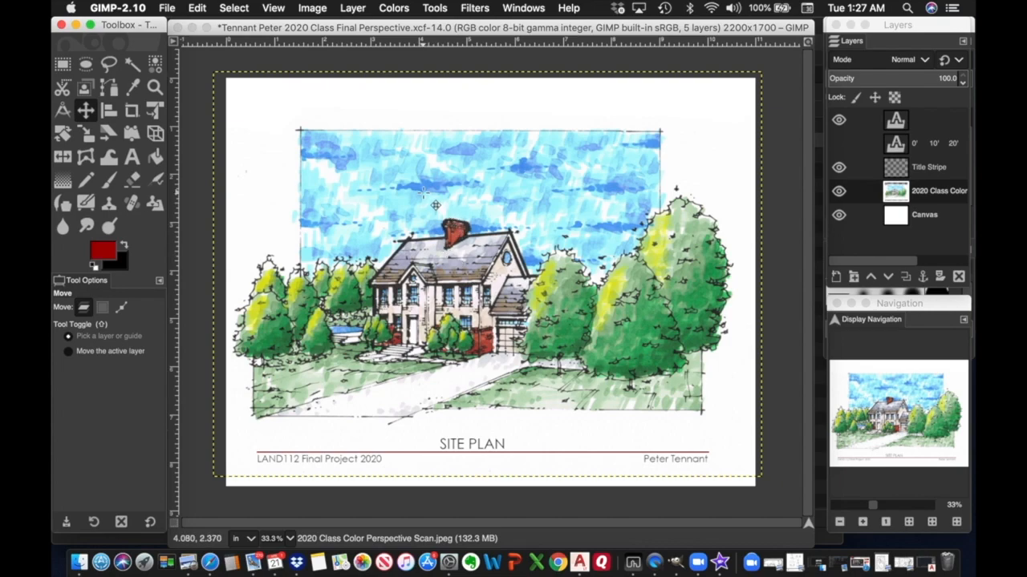
{"action": "mouse_move", "coordinate": [448, 238]}
{"action": "left_mouse_down"}
{"action": "mouse_move", "coordinate": [459, 237]}
{"action": "mouse_move", "coordinate": [453, 244]}
{"action": "left_mouse_up"}
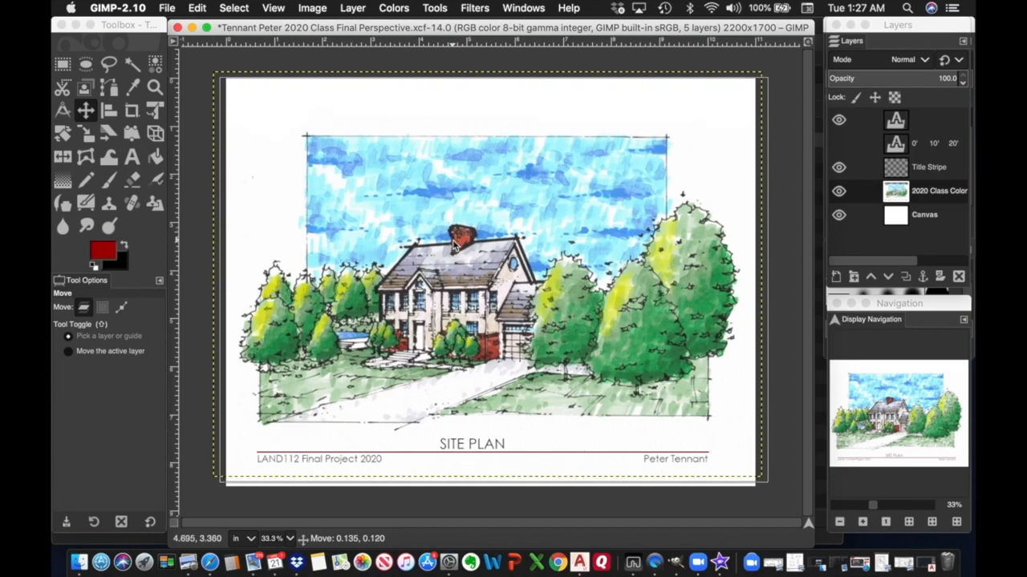
{"action": "left_click_drag", "start_coordinate": [453, 244], "coordinate": [453, 244]}
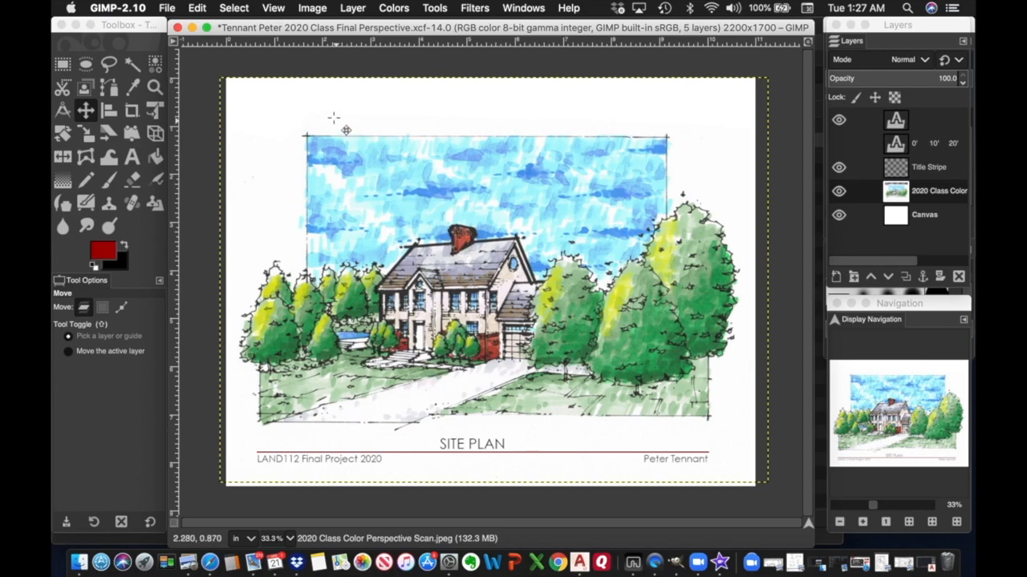
Save the Final Perspective sheet as XCF.
{"action": "left_click", "coordinate": [168, 8]}
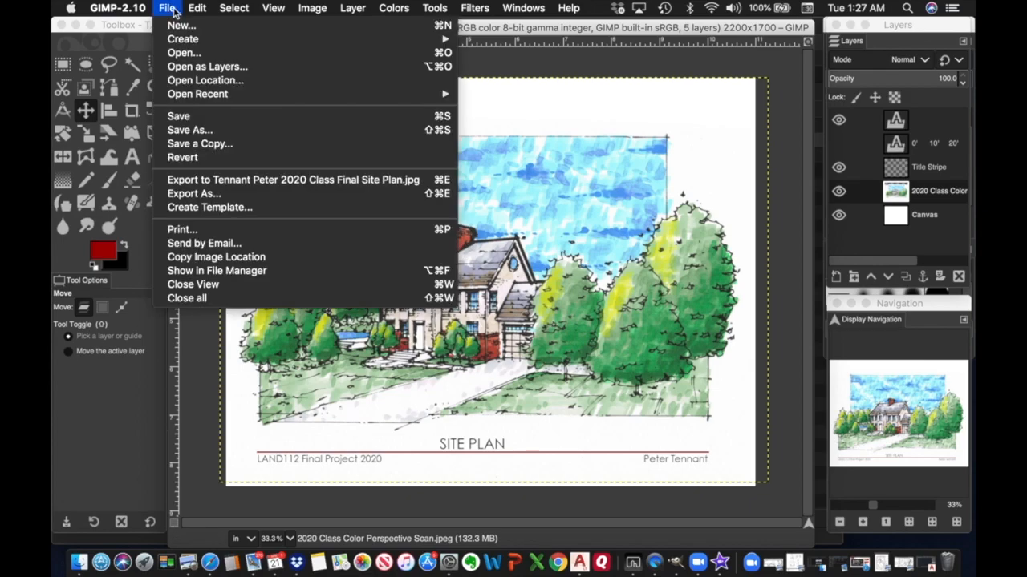
{"action": "left_click", "coordinate": [191, 118]}
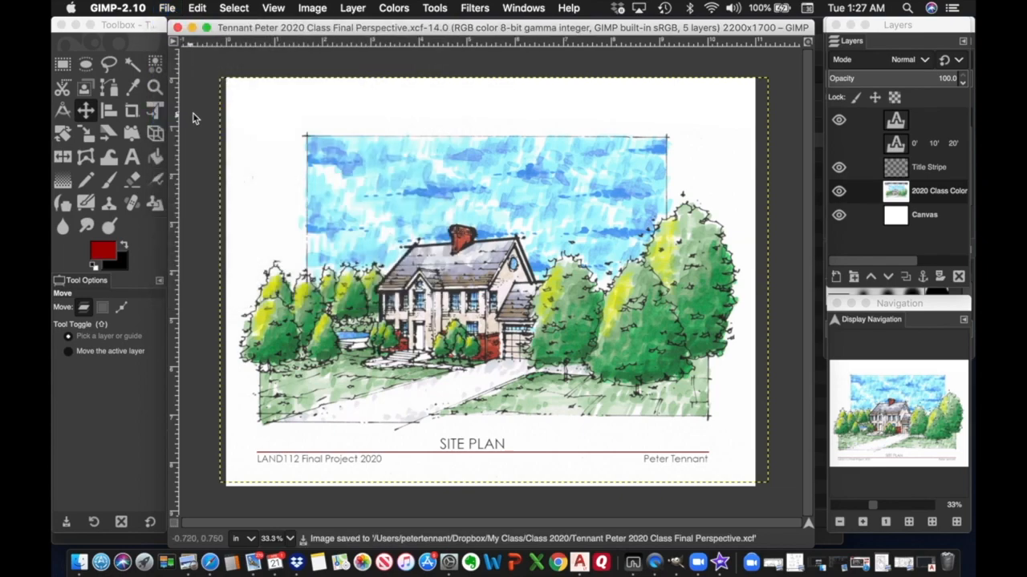
{"action": "left_click_drag", "start_coordinate": [337, 29], "coordinate": [485, 172]}
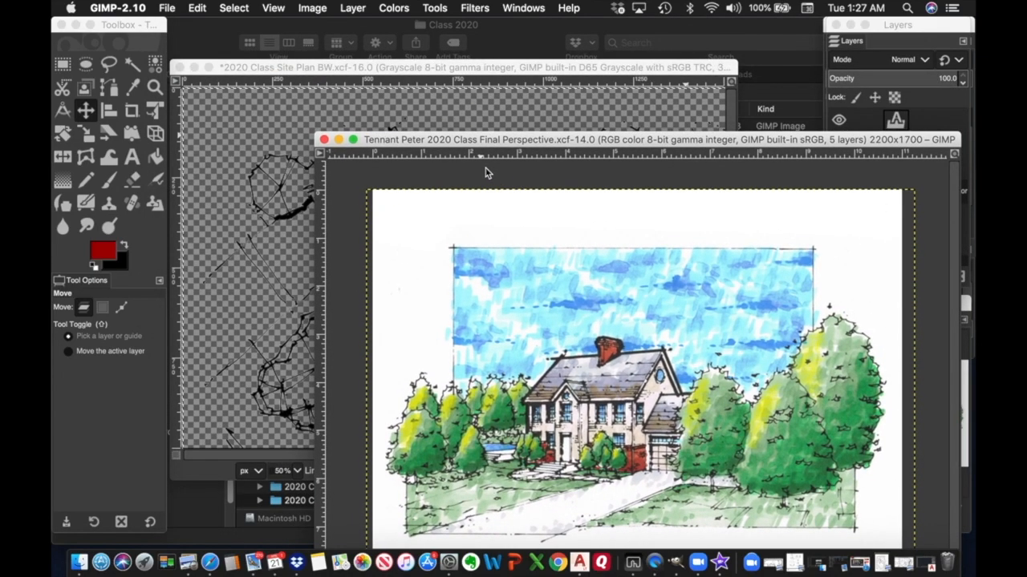
Close 2020 Class Site Plan BW.xcf, discarding its changes.
{"action": "left_click", "coordinate": [408, 70]}
{"action": "left_click", "coordinate": [180, 67]}
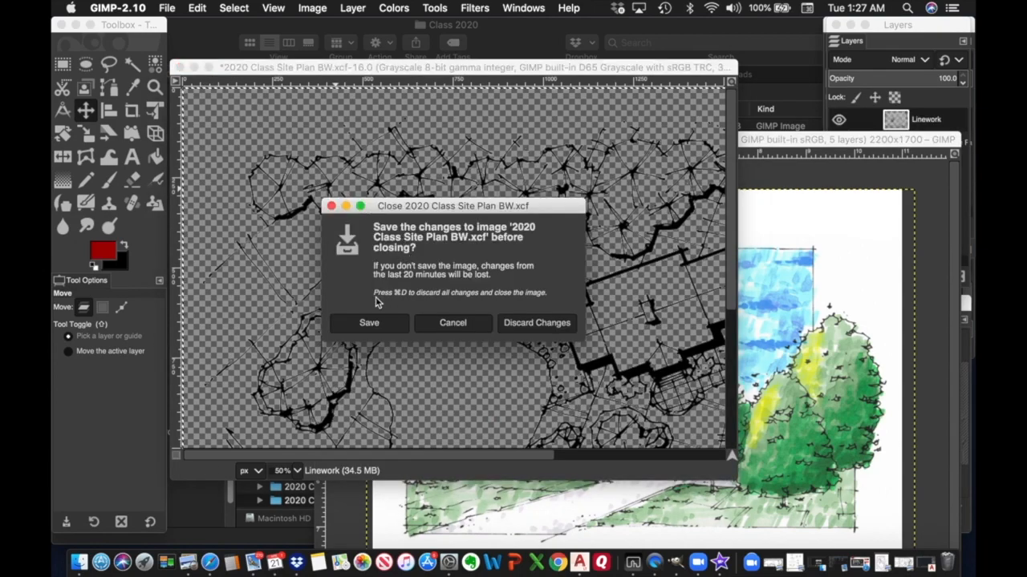
{"action": "left_click", "coordinate": [514, 324]}
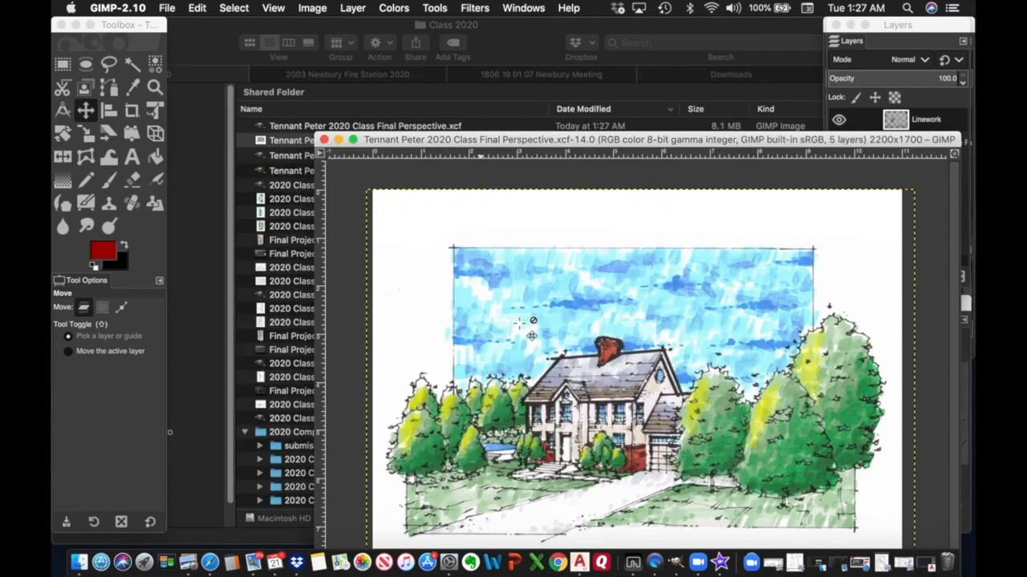
{"action": "left_click_drag", "start_coordinate": [553, 142], "coordinate": [411, 32]}
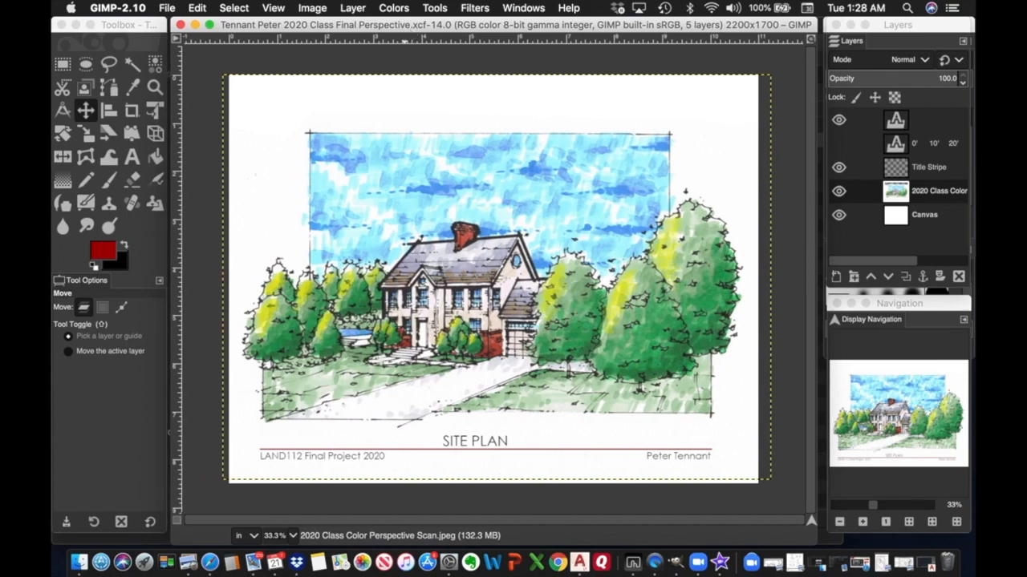
In the Open Image dialog, pick 2020 Class Perspective BW.jpg from the Class 2020 folder.
{"action": "left_click", "coordinate": [167, 8]}
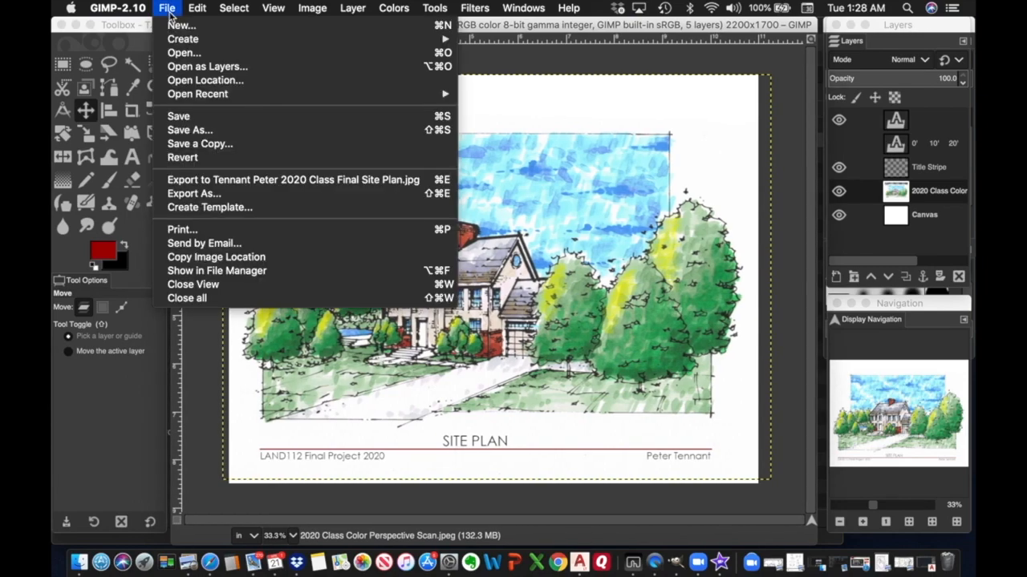
{"action": "left_click", "coordinate": [188, 54]}
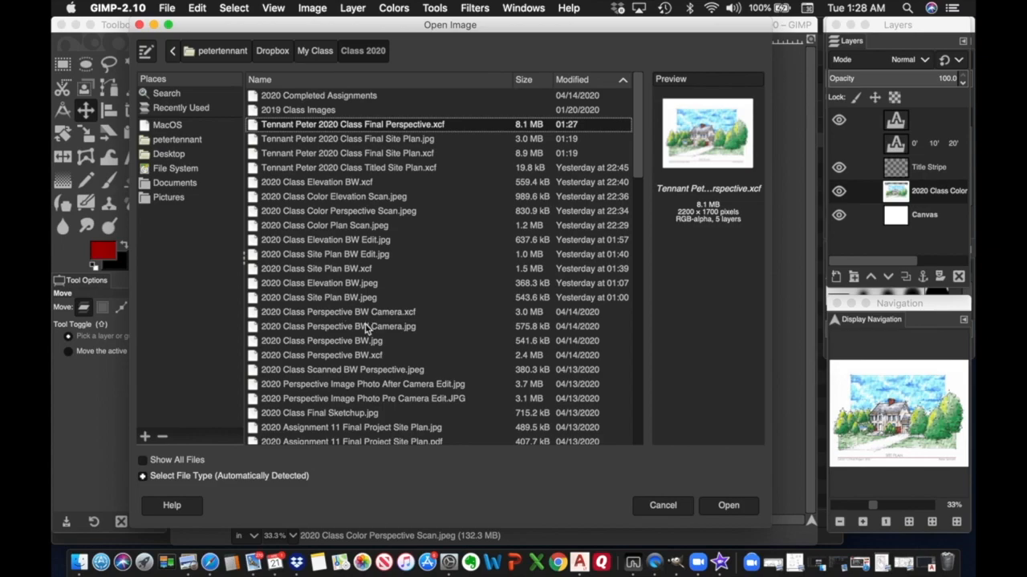
{"action": "left_click", "coordinate": [346, 343]}
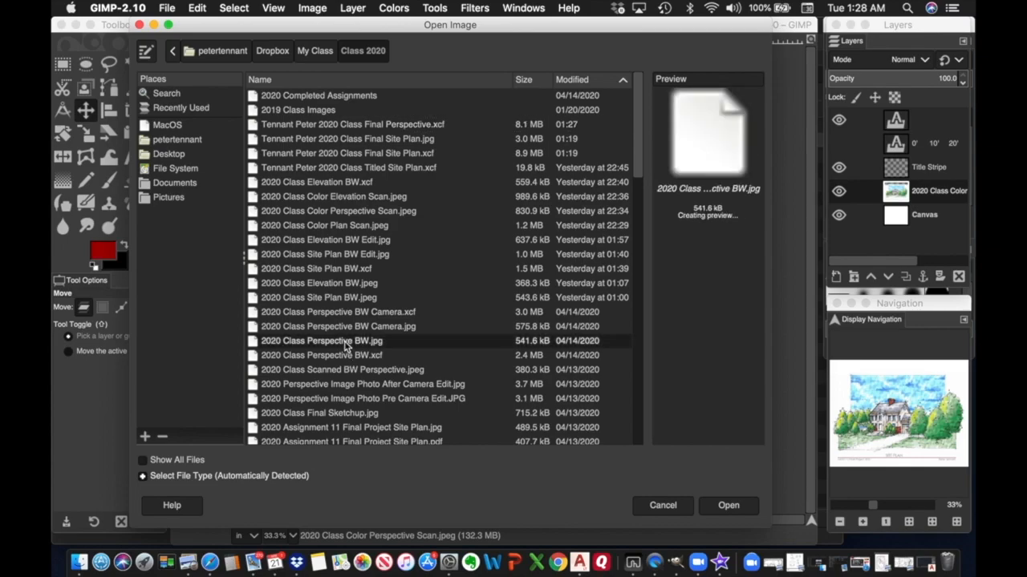
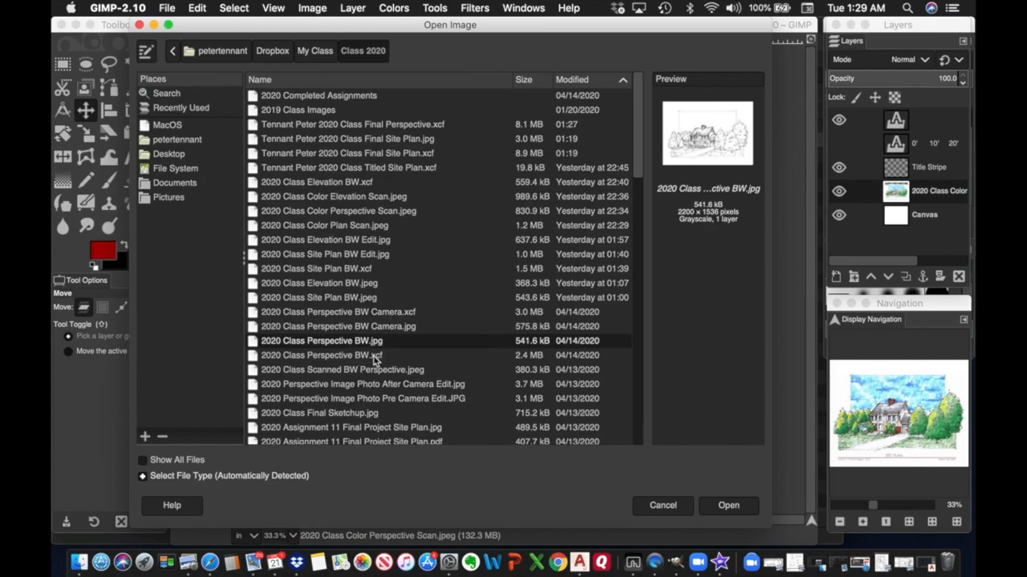
Select 2020 Class Perspective BW.xcf in the Open Image dialog and open it.
{"action": "left_click", "coordinate": [351, 361]}
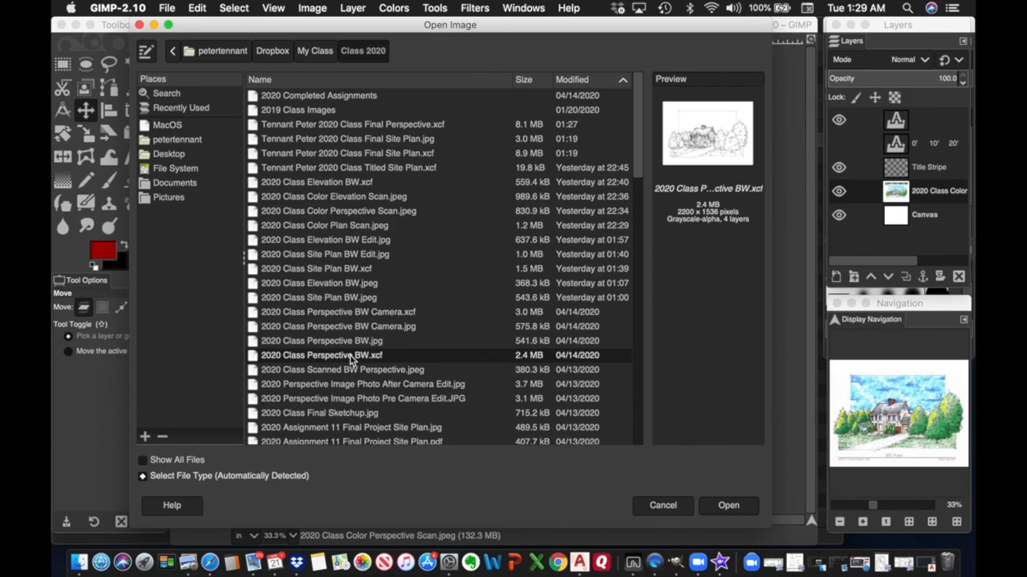
{"action": "double_click", "coordinate": [350, 360]}
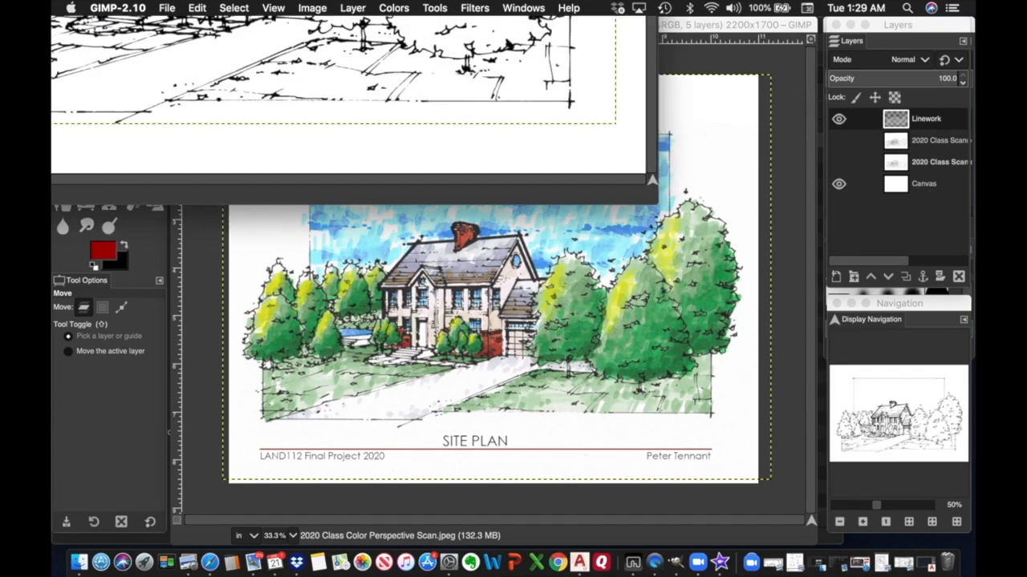
Resize and reposition the BW drawing window, then hide its white Canvas layer.
{"action": "left_click_drag", "start_coordinate": [360, 0], "coordinate": [610, 28]}
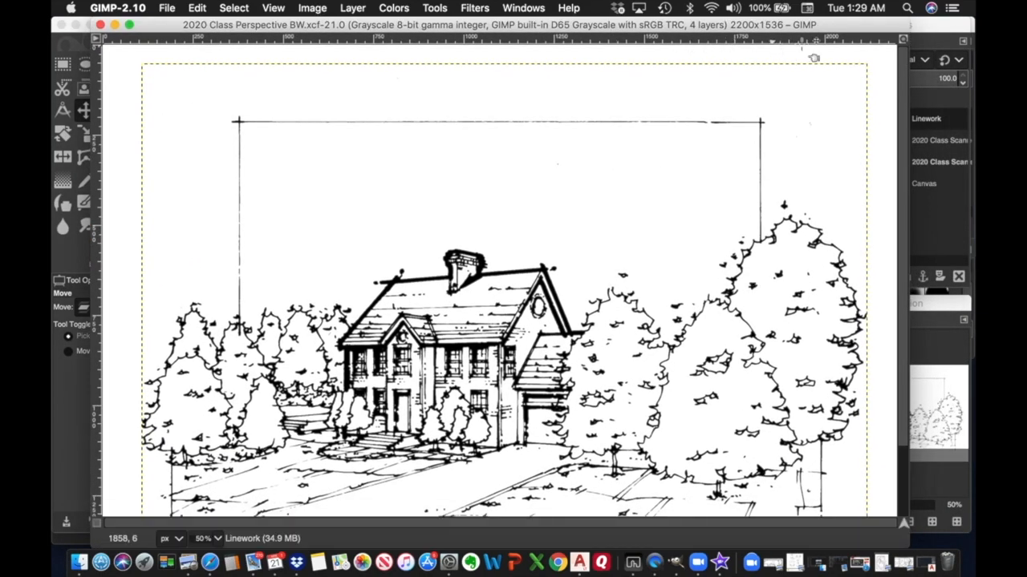
{"action": "left_click_drag", "start_coordinate": [909, 25], "coordinate": [695, 128]}
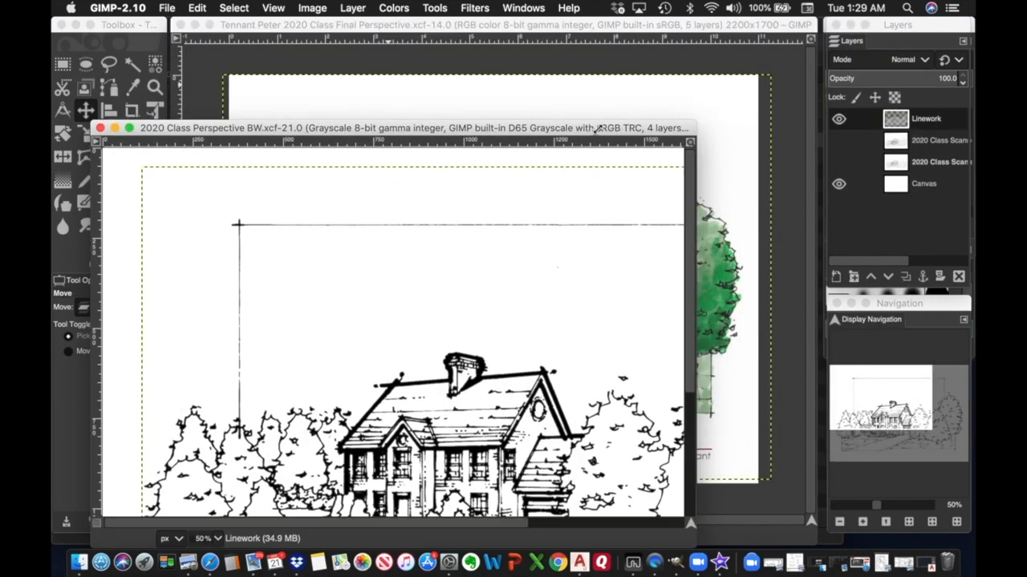
{"action": "left_click_drag", "start_coordinate": [564, 128], "coordinate": [668, 68]}
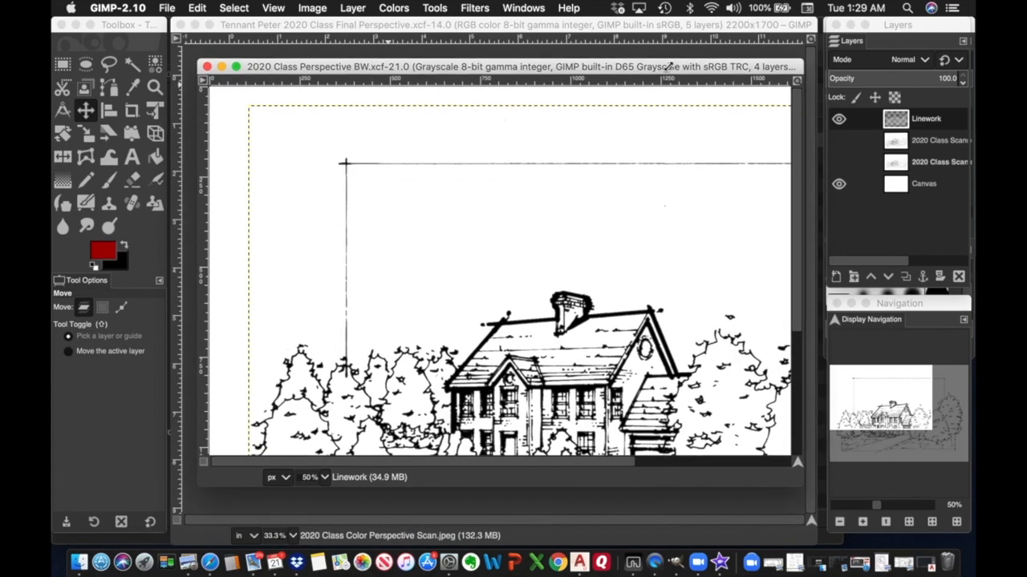
{"action": "left_click", "coordinate": [838, 185]}
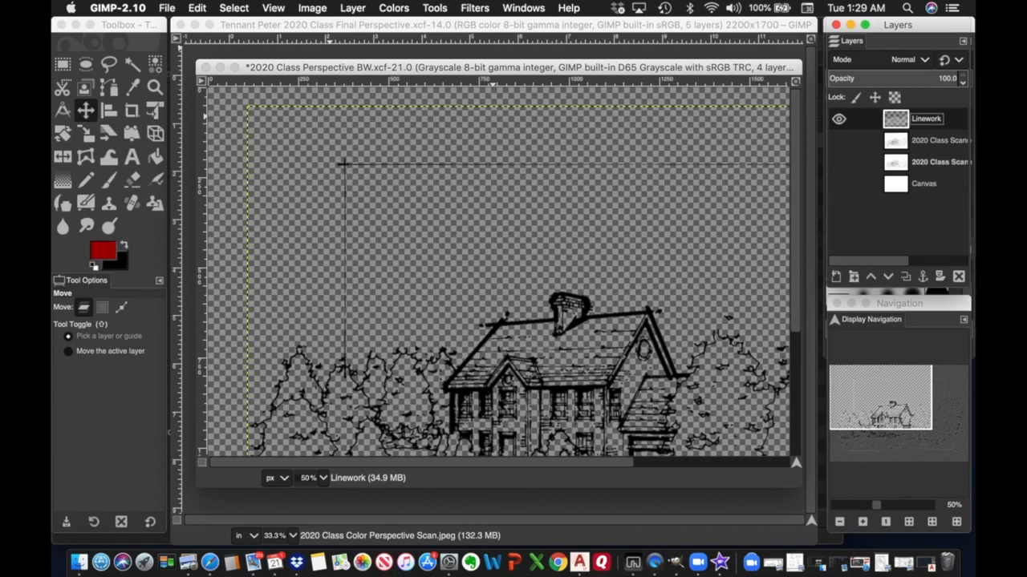
Select all of the BW linework, copy it, and return to the Final Perspective sheet.
{"action": "left_click", "coordinate": [197, 8]}
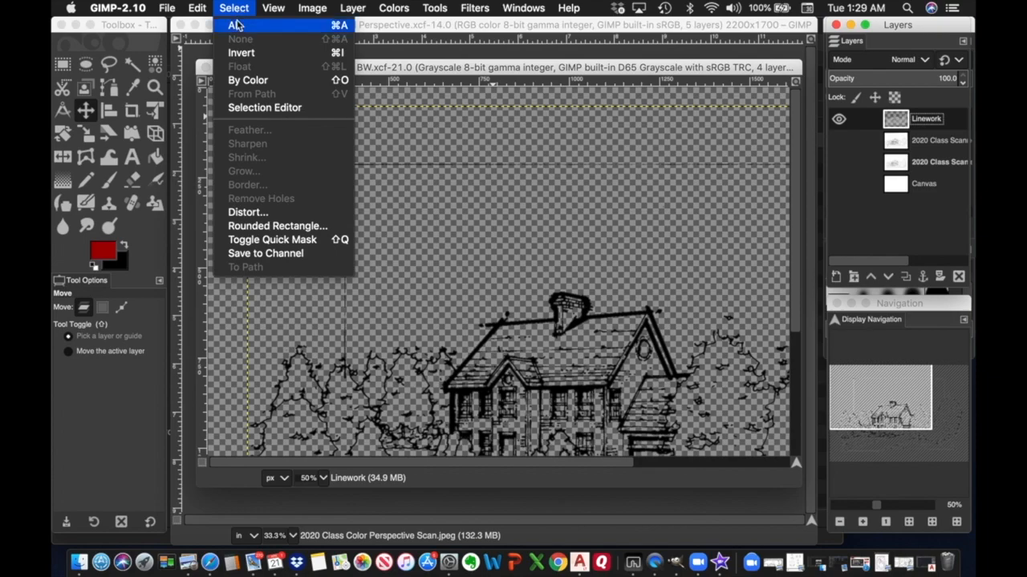
{"action": "left_click", "coordinate": [237, 25]}
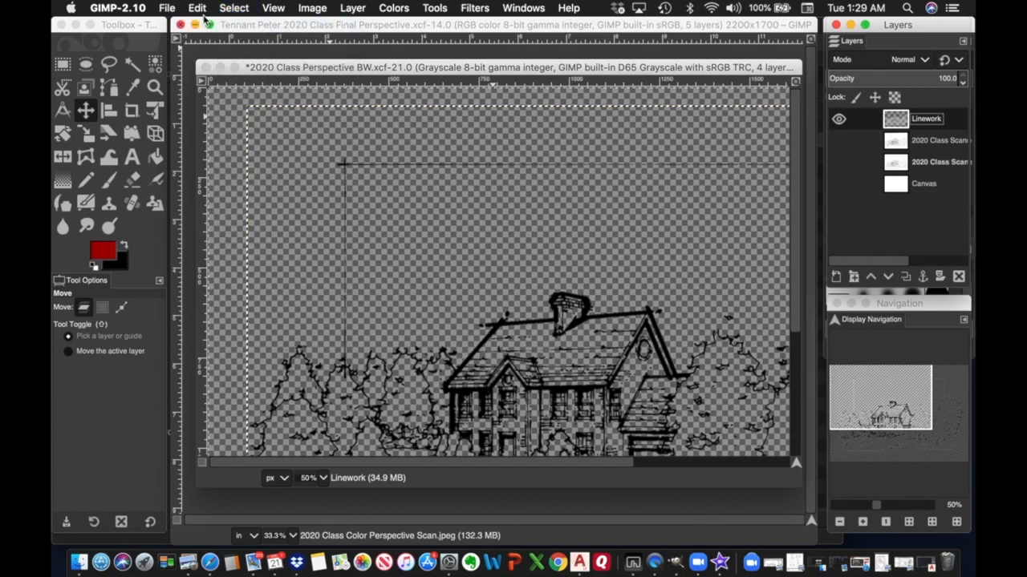
{"action": "left_click", "coordinate": [197, 8]}
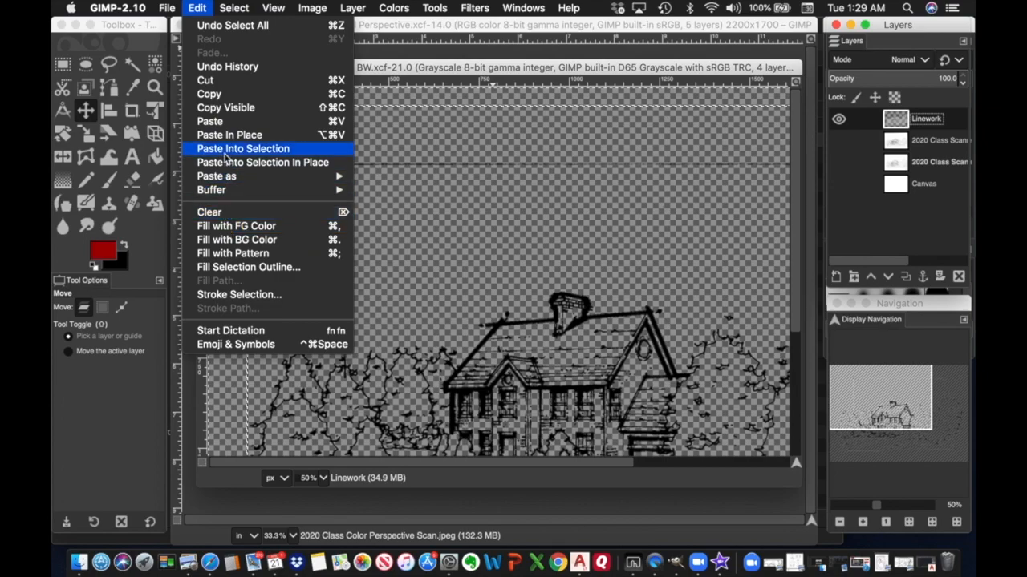
{"action": "left_click", "coordinate": [213, 95]}
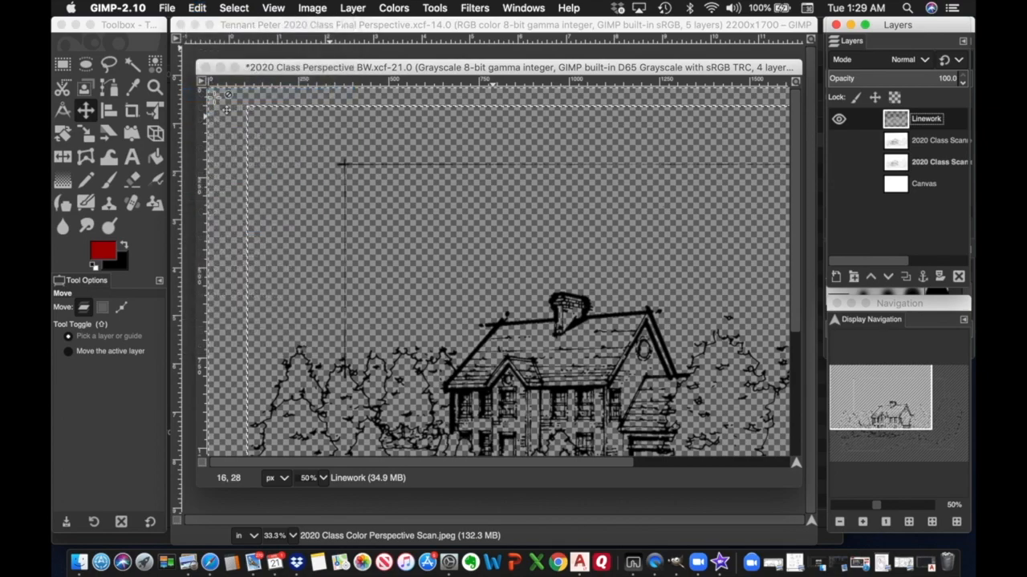
{"action": "left_click", "coordinate": [410, 28]}
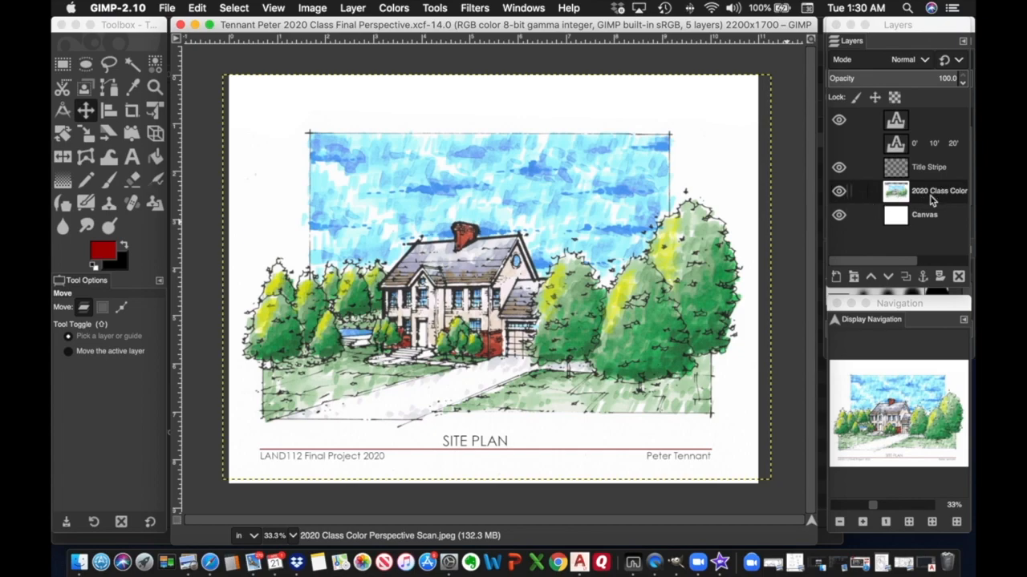
Paste the linework as a new layer and nudge it up onto the colour drawing.
{"action": "left_click", "coordinate": [199, 9]}
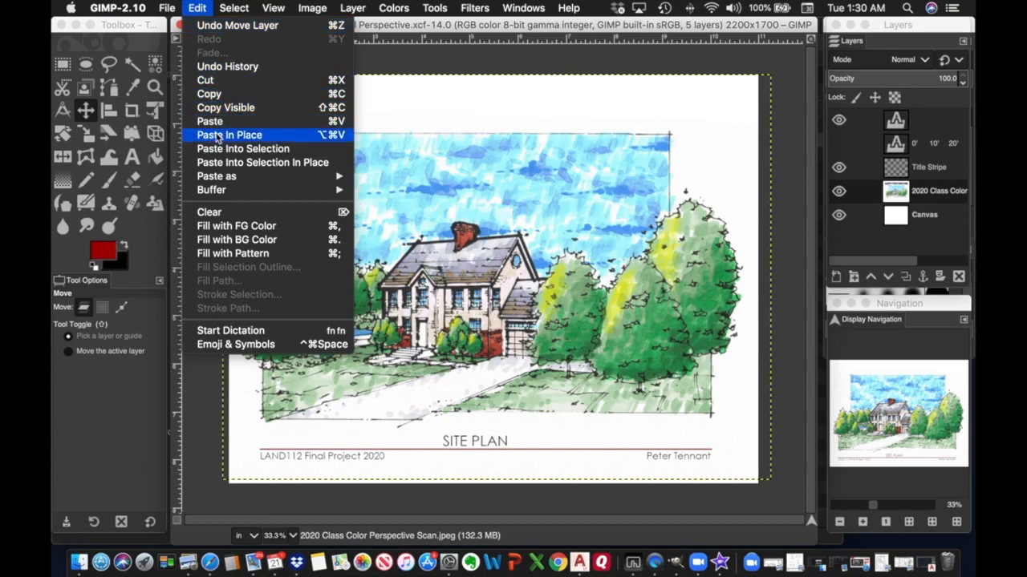
{"action": "mouse_move", "coordinate": [219, 178]}
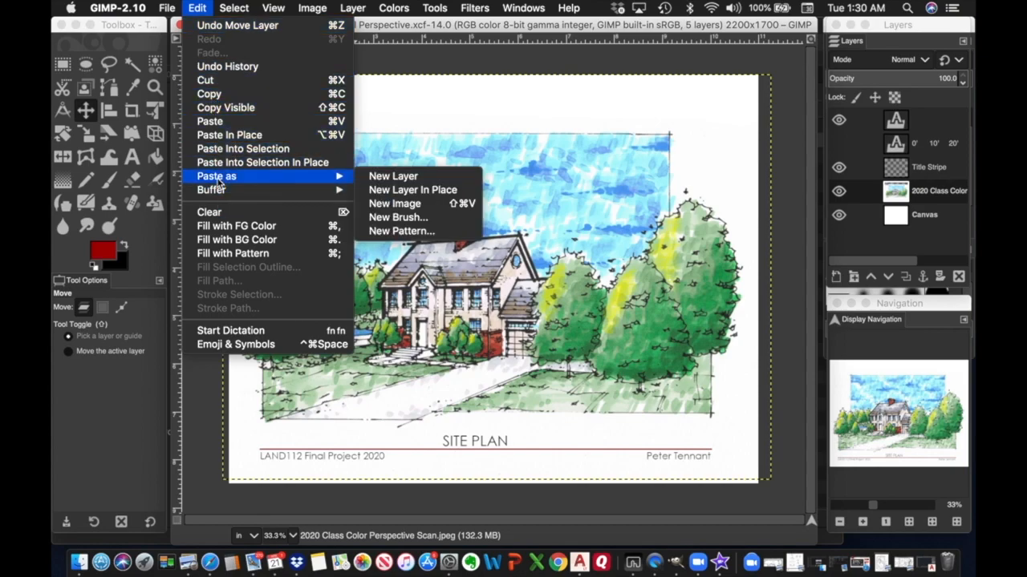
{"action": "left_click", "coordinate": [381, 181]}
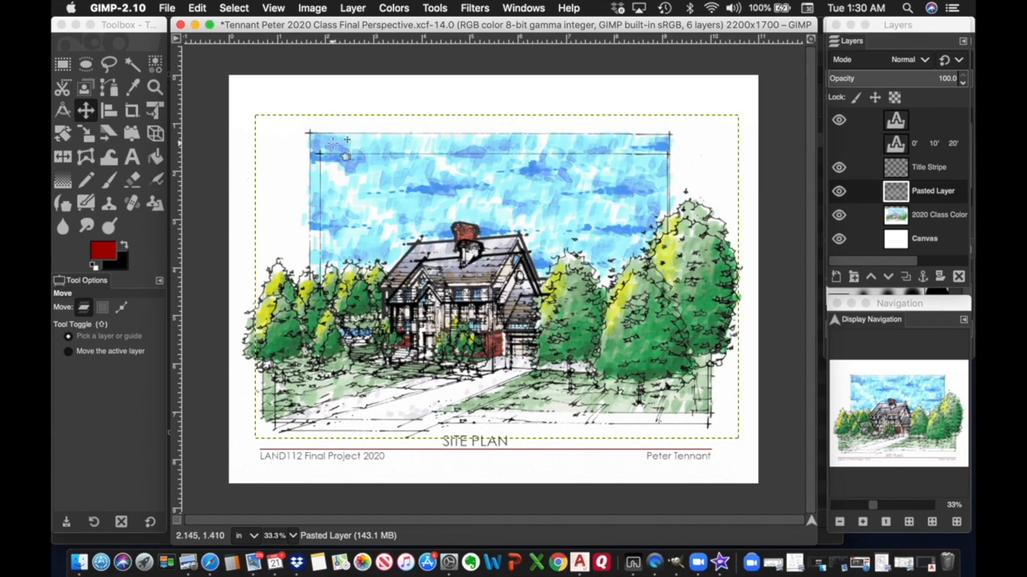
{"action": "left_click", "coordinate": [87, 111]}
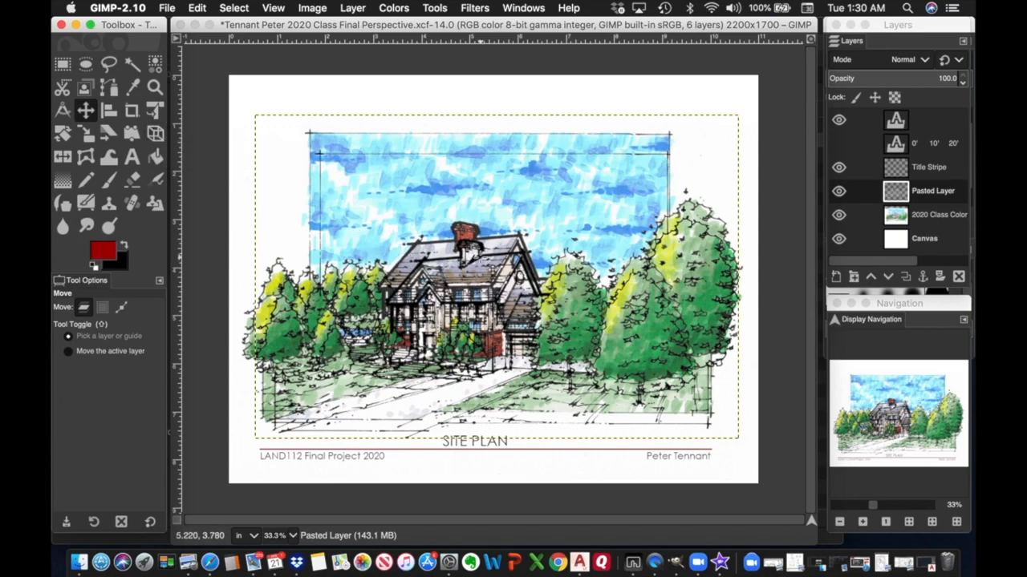
{"action": "mouse_move", "coordinate": [479, 257]}
{"action": "left_mouse_down"}
{"action": "mouse_move", "coordinate": [471, 240]}
{"action": "mouse_move", "coordinate": [481, 244]}
{"action": "left_mouse_up"}
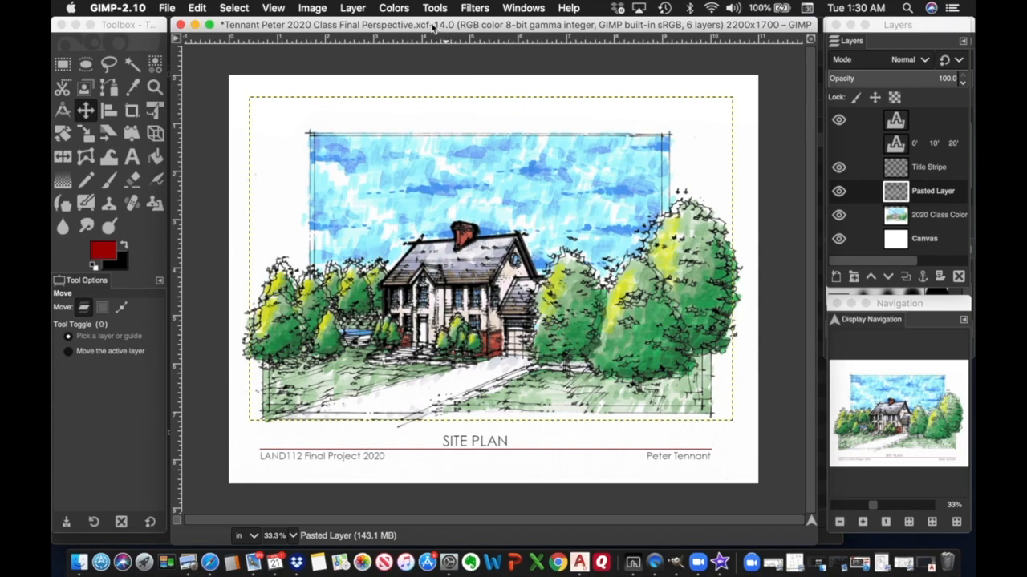
Rename the pasted layer to Linework and keep it selected.
{"action": "left_click", "coordinate": [438, 8]}
{"action": "left_click", "coordinate": [443, 14]}
{"action": "double_click", "coordinate": [924, 190]}
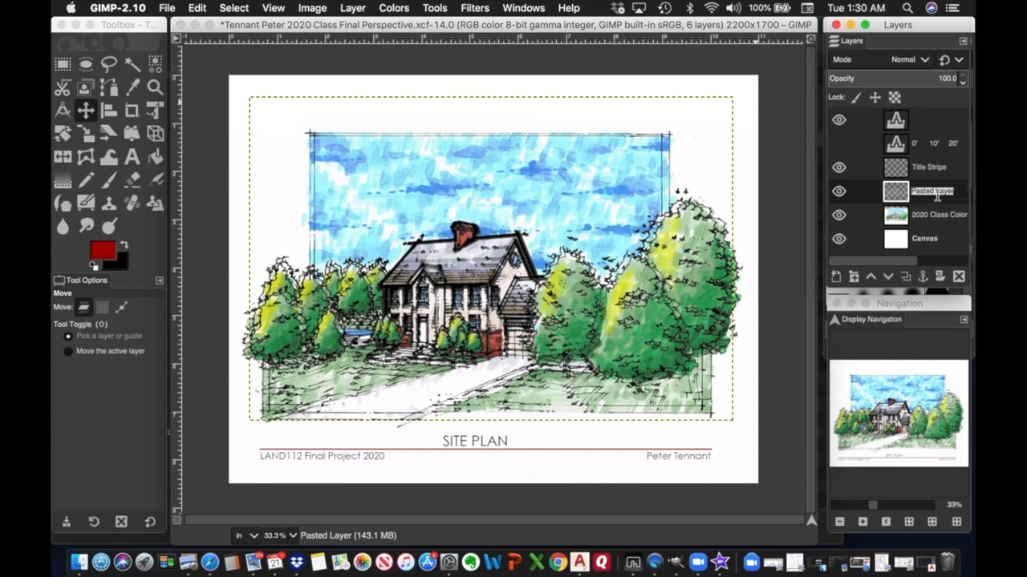
{"action": "type", "text": "Linework"}
{"action": "left_click", "coordinate": [952, 219]}
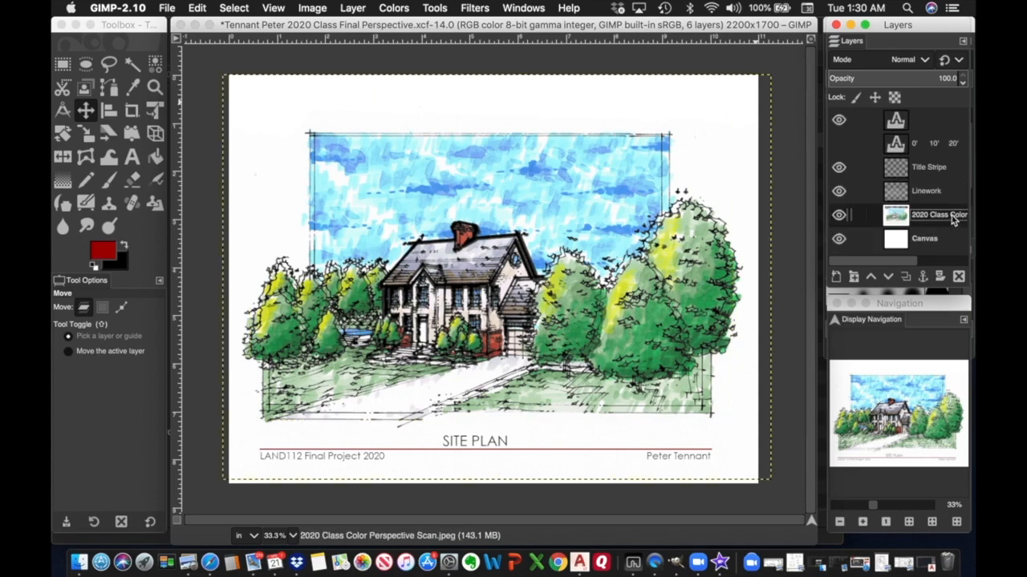
{"action": "left_click", "coordinate": [943, 197]}
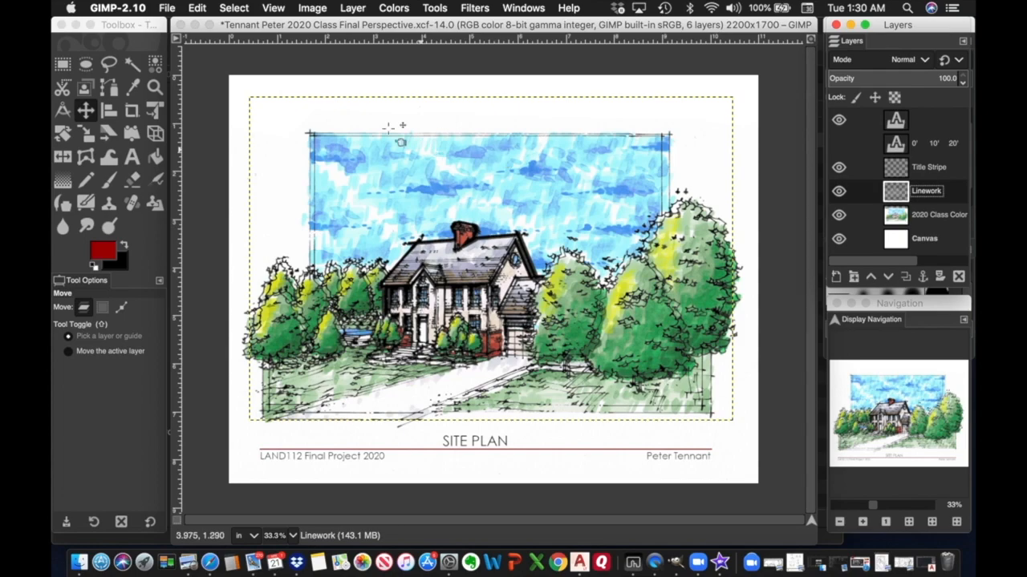
Scale the Linework layer to 103.17% in percent units, with height linked to width.
{"action": "left_click", "coordinate": [434, 9]}
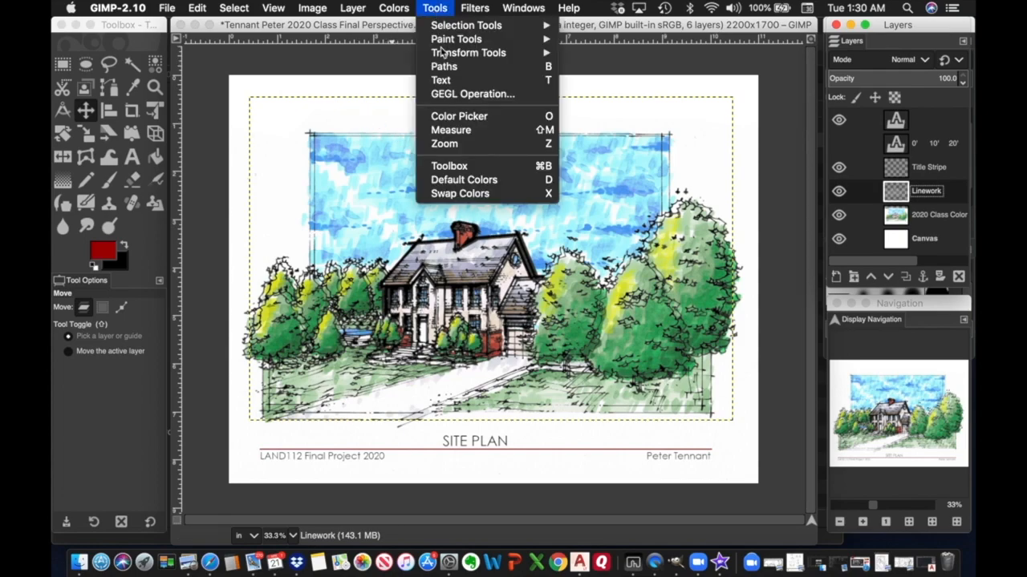
{"action": "mouse_move", "coordinate": [488, 56]}
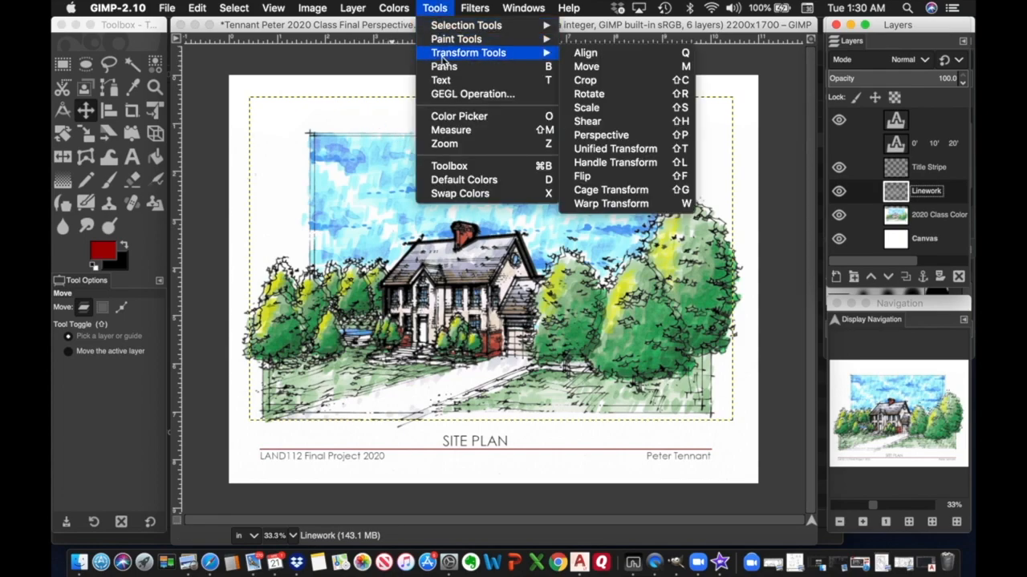
{"action": "left_click", "coordinate": [587, 108]}
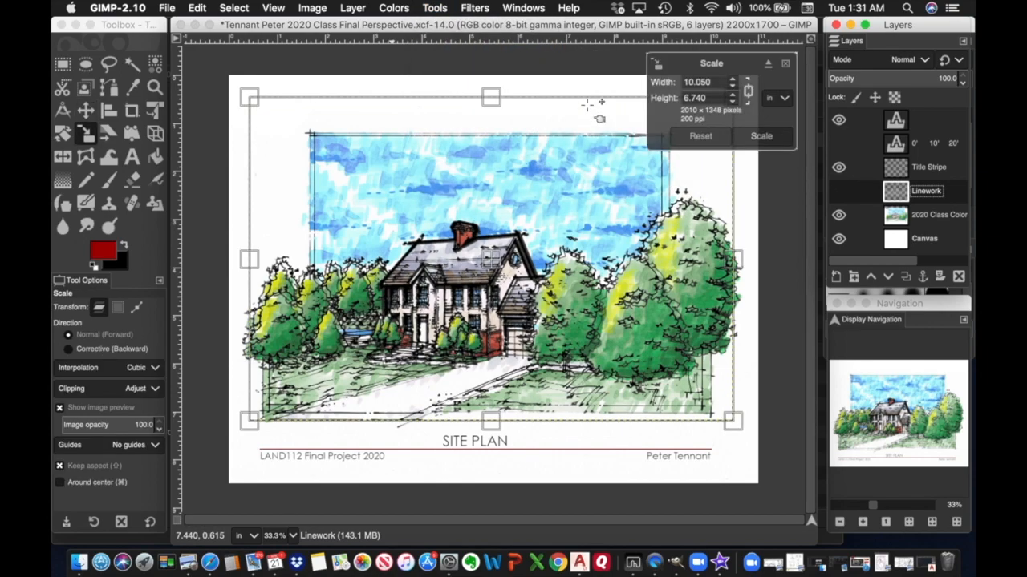
{"action": "left_click", "coordinate": [785, 100]}
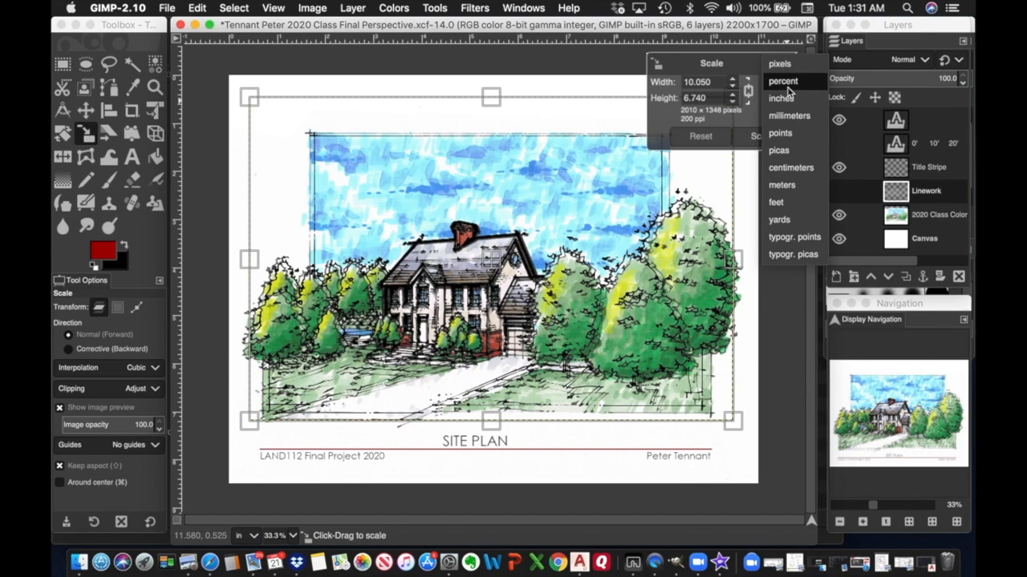
{"action": "left_click", "coordinate": [783, 81]}
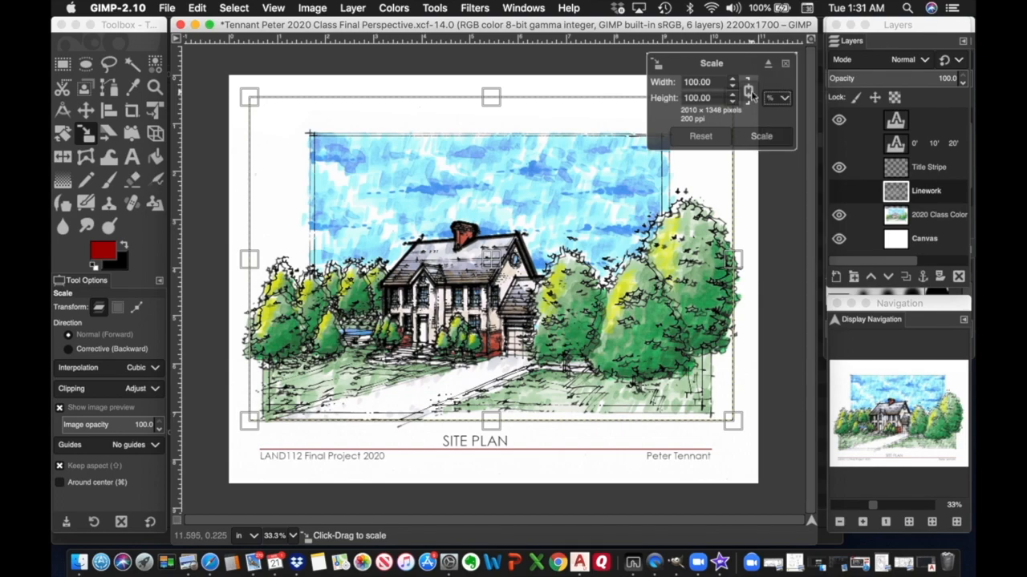
{"action": "double_click", "coordinate": [717, 81]}
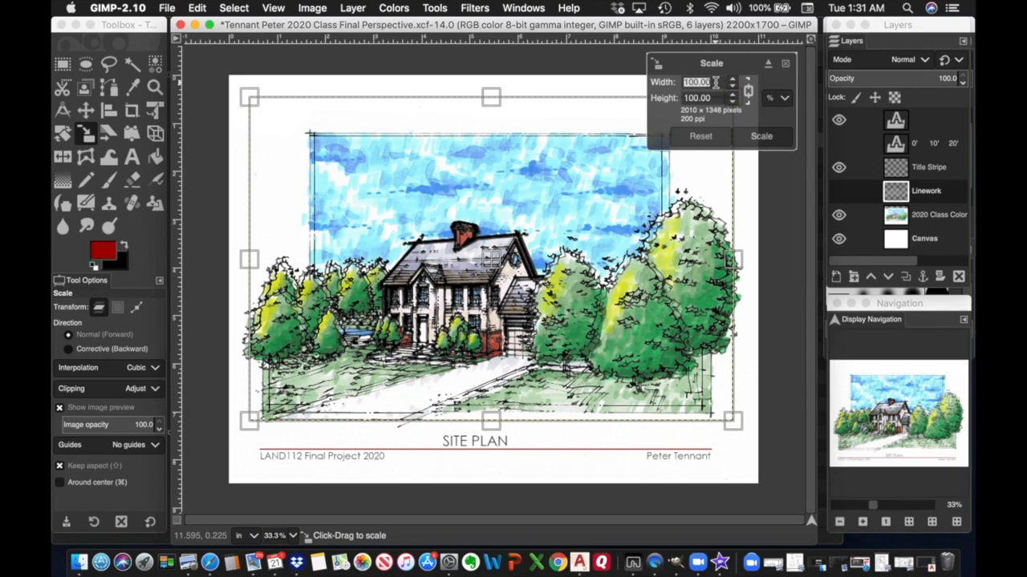
{"action": "type", "text": "103.17"}
{"action": "left_click", "coordinate": [719, 97]}
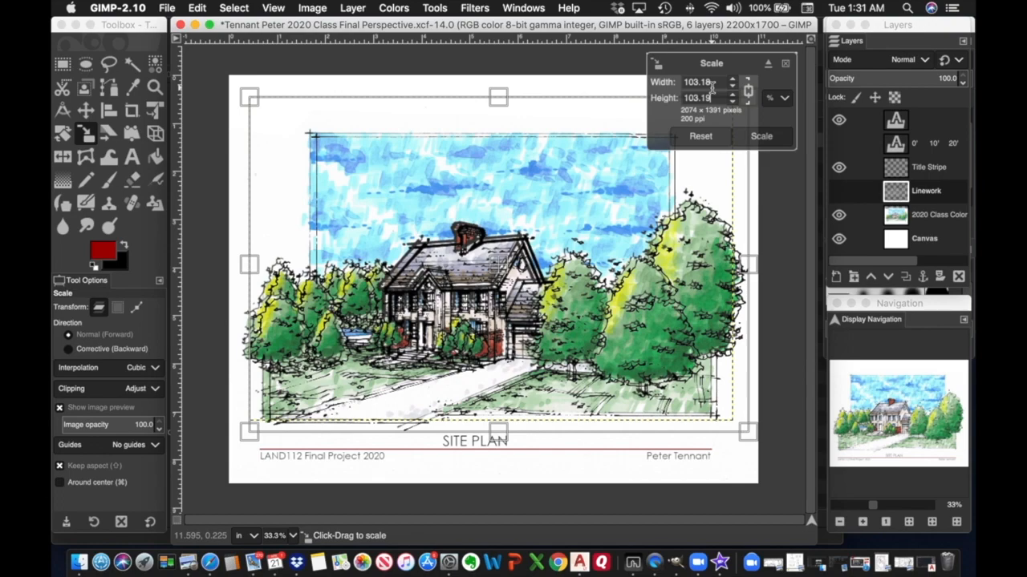
{"action": "left_click", "coordinate": [763, 137]}
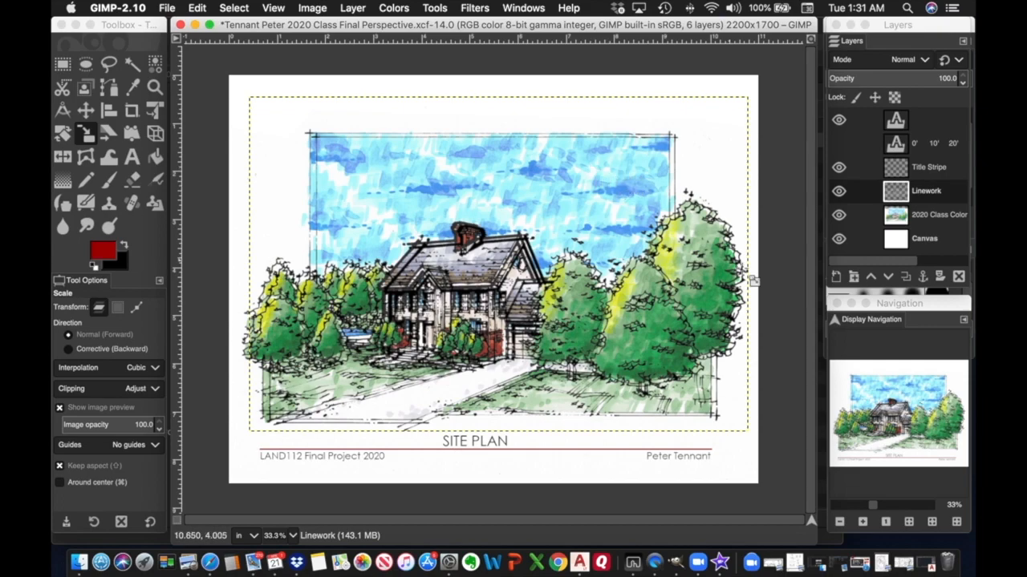
Zoom in on the house and drag the Linework layer slightly up and left.
{"action": "left_click", "coordinate": [876, 506]}
{"action": "left_click_drag", "start_coordinate": [876, 503], "coordinate": [886, 505]}
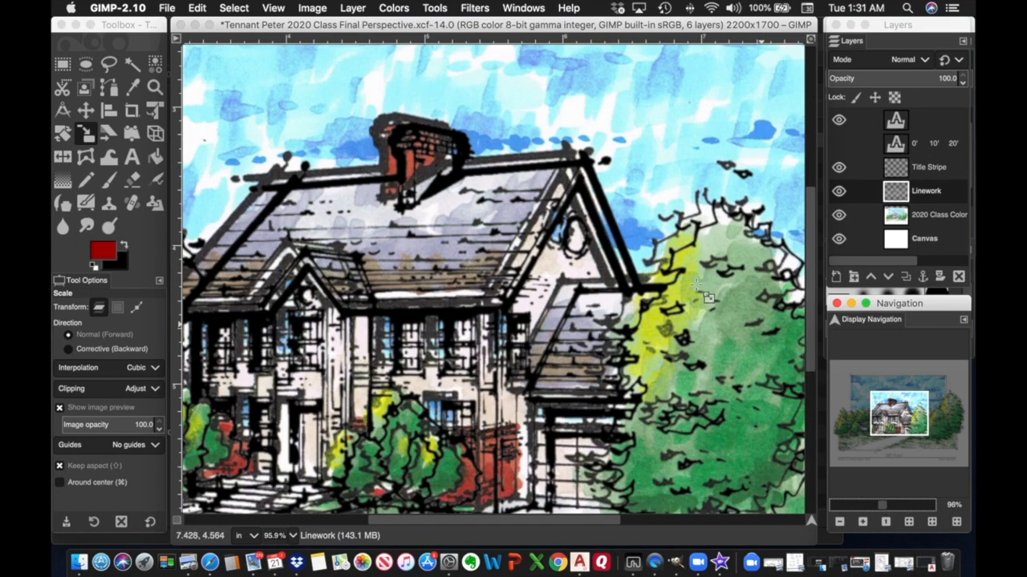
{"action": "left_click", "coordinate": [88, 110]}
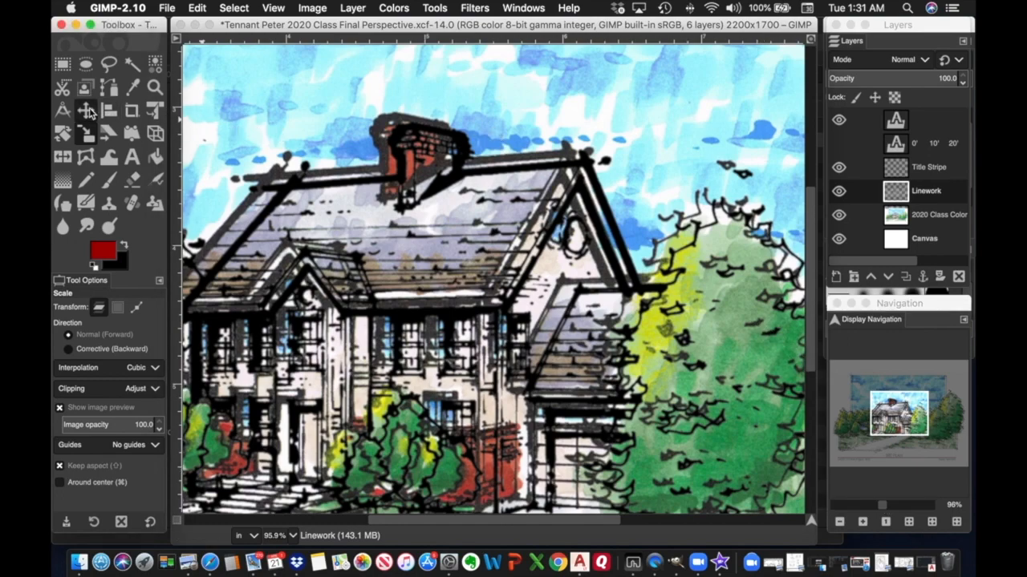
{"action": "left_click", "coordinate": [87, 111]}
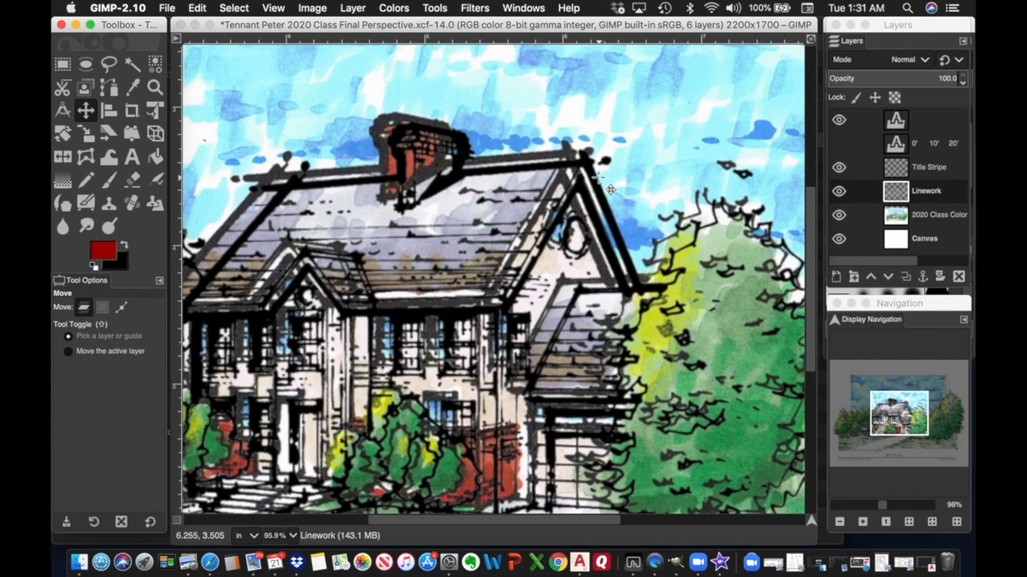
{"action": "left_click_drag", "start_coordinate": [607, 186], "coordinate": [578, 171]}
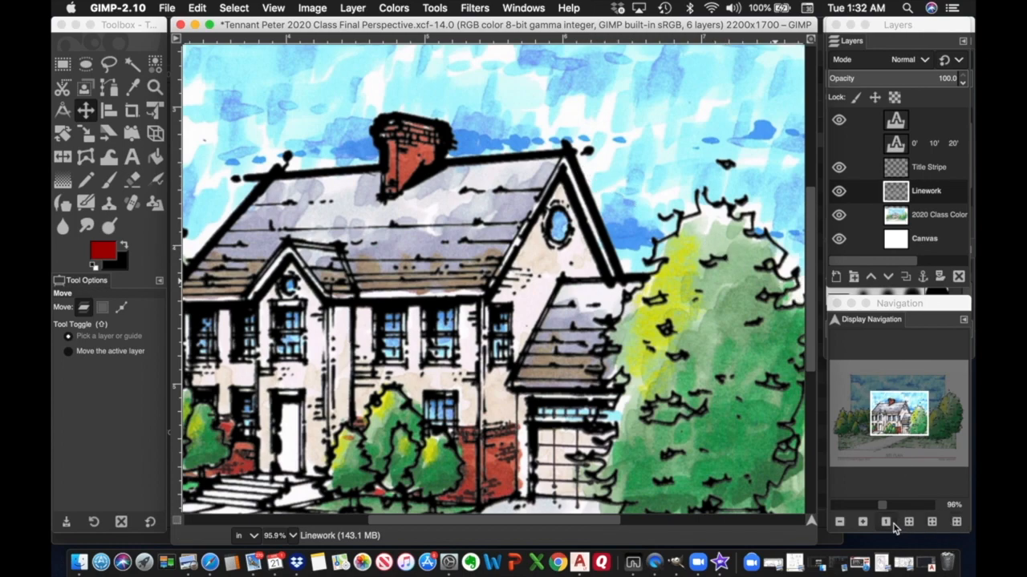
Zoom closely into the gable peak and nudge the Linework layer up one pixel.
{"action": "left_click", "coordinate": [863, 522]}
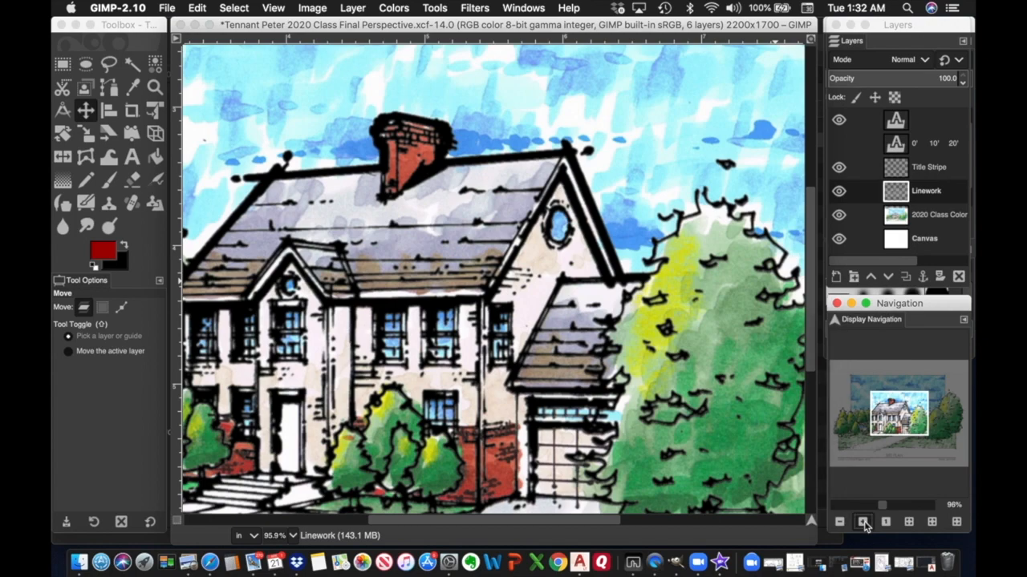
{"action": "left_click", "coordinate": [863, 522]}
{"action": "left_click", "coordinate": [864, 522]}
{"action": "left_click", "coordinate": [863, 522]}
{"action": "left_click", "coordinate": [863, 522]}
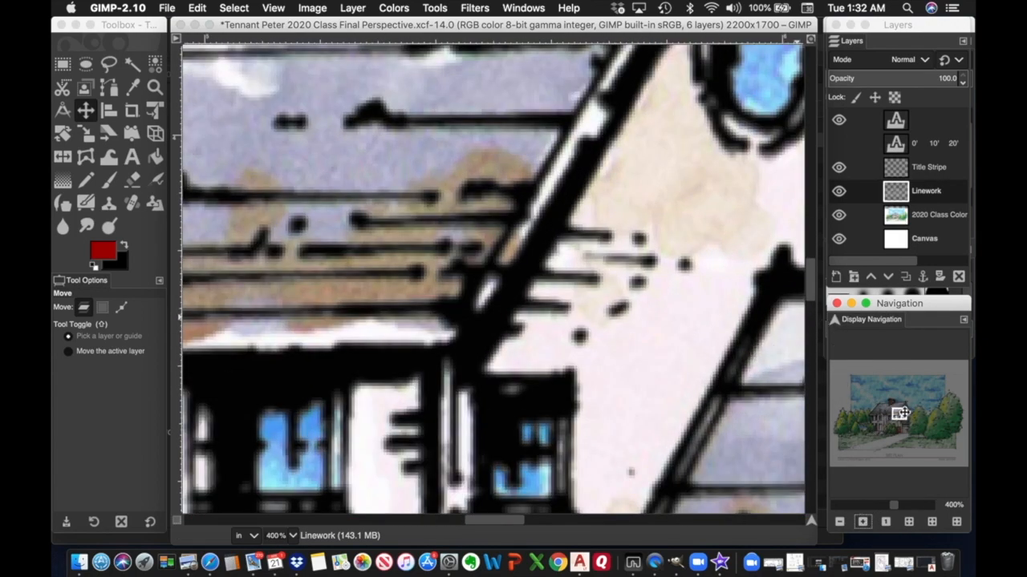
{"action": "left_click_drag", "start_coordinate": [899, 413], "coordinate": [903, 407]}
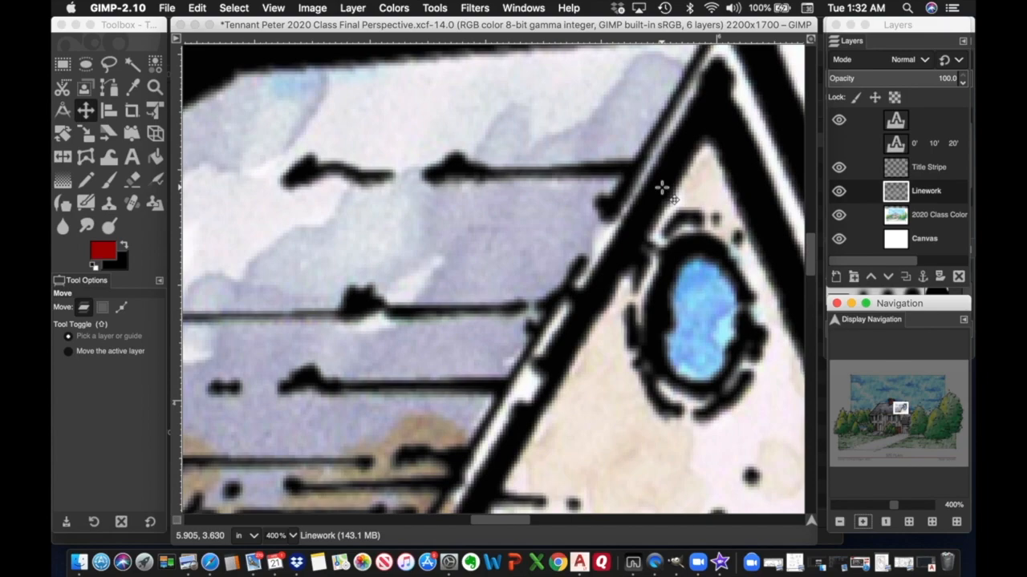
{"action": "key", "text": "Up"}
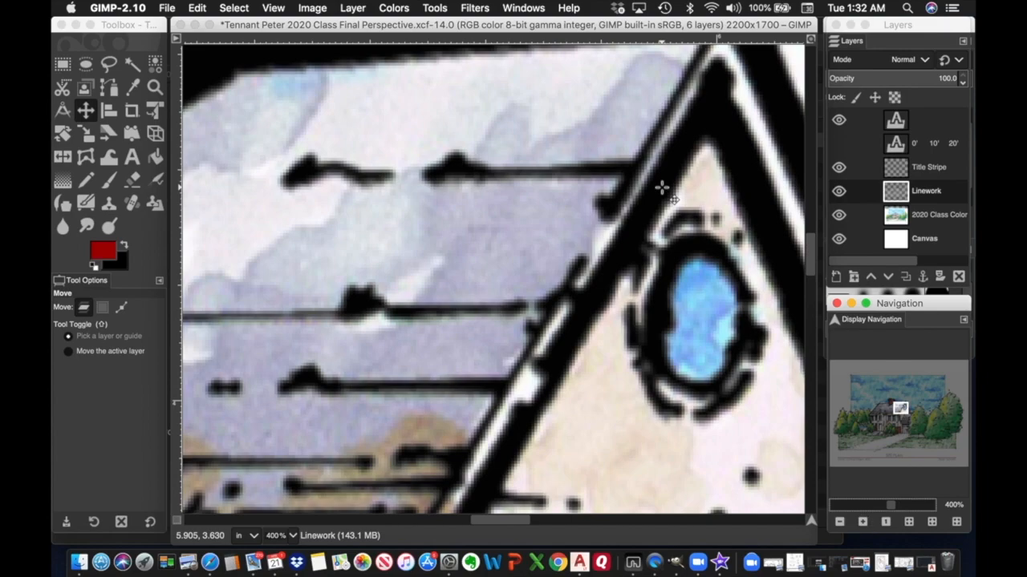
{"action": "scroll", "coordinate": [662, 187], "scroll_direction": "down", "scroll_amount": 2}
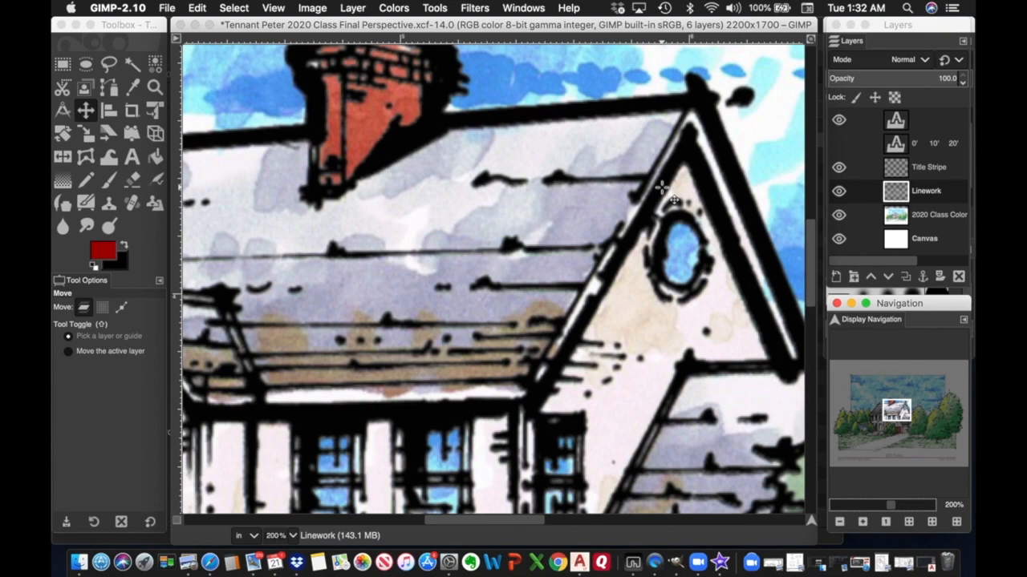
{"action": "scroll", "coordinate": [662, 188], "scroll_direction": "up", "scroll_amount": 2}
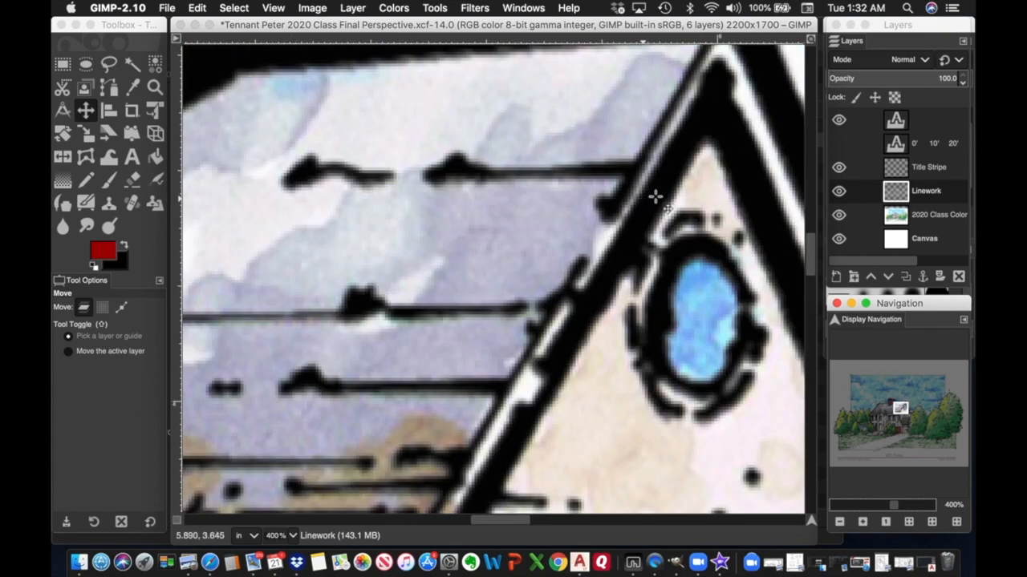
{"action": "left_click", "coordinate": [655, 196]}
{"action": "left_click_drag", "start_coordinate": [655, 197], "coordinate": [655, 200]}
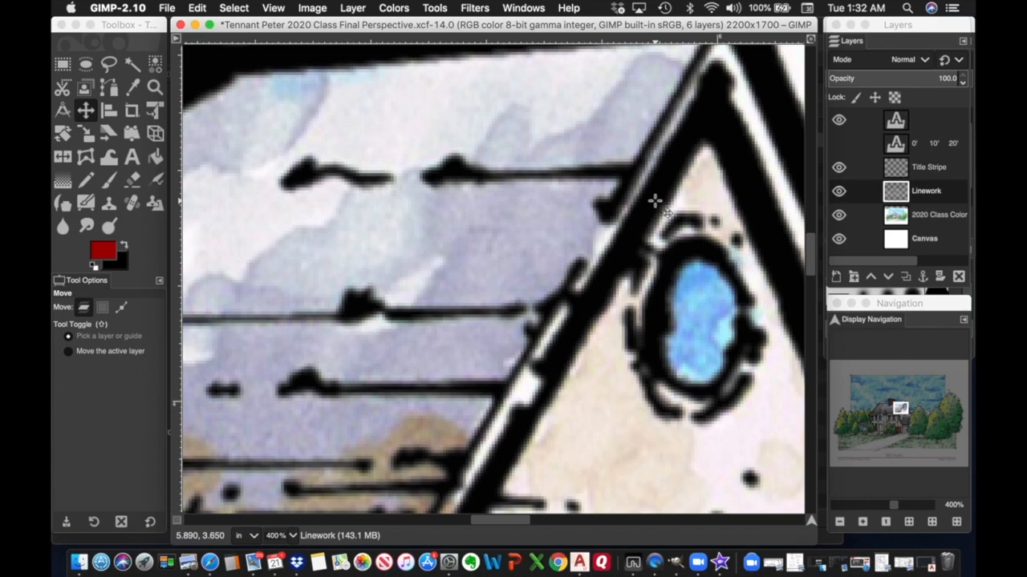
Fine-tune the Linework layer with arrow-key nudges until its lines match the colour scan.
{"action": "key", "text": "Down"}
{"action": "key", "text": "Down"}
{"action": "key", "text": "Down"}
{"action": "key", "text": "Down"}
{"action": "key", "text": "Down"}
{"action": "key", "text": "Down"}
{"action": "key", "text": "Down"}
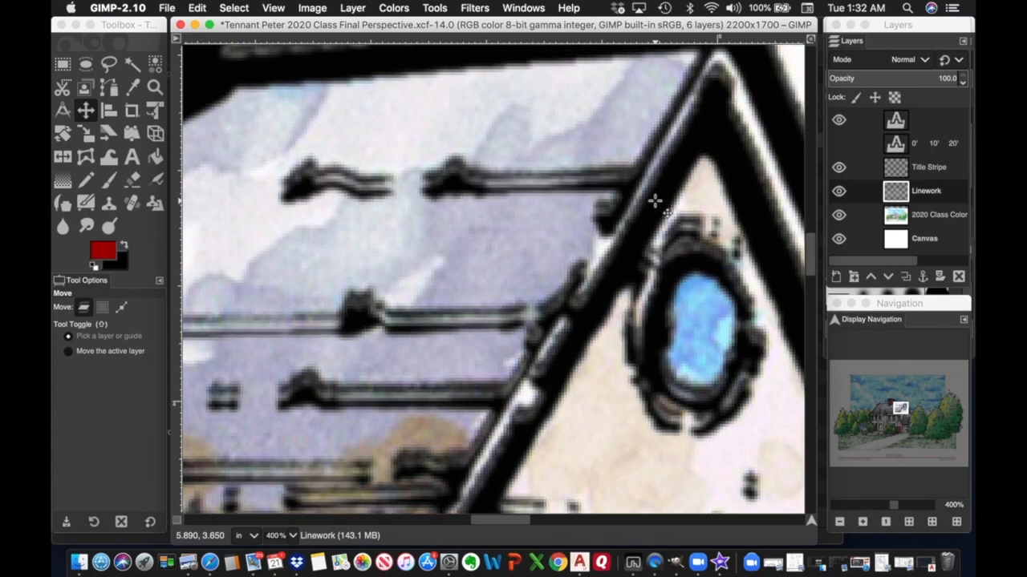
{"action": "key", "text": "Up"}
{"action": "key", "text": "Up"}
{"action": "key", "text": "Up"}
{"action": "key", "text": "Up"}
{"action": "key", "text": "Up"}
{"action": "key", "text": "Up"}
{"action": "key", "text": "Up"}
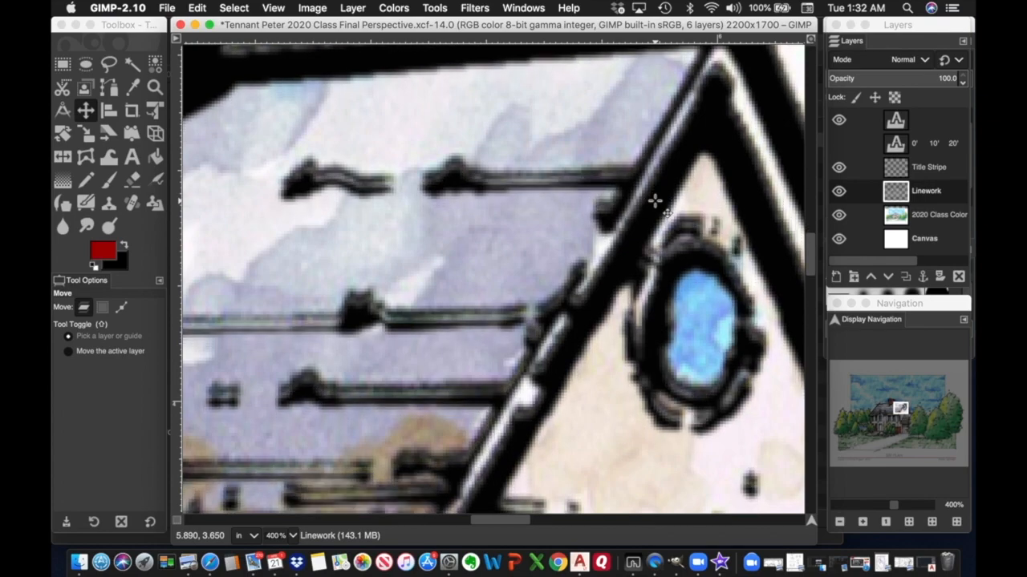
{"action": "key", "text": "Up"}
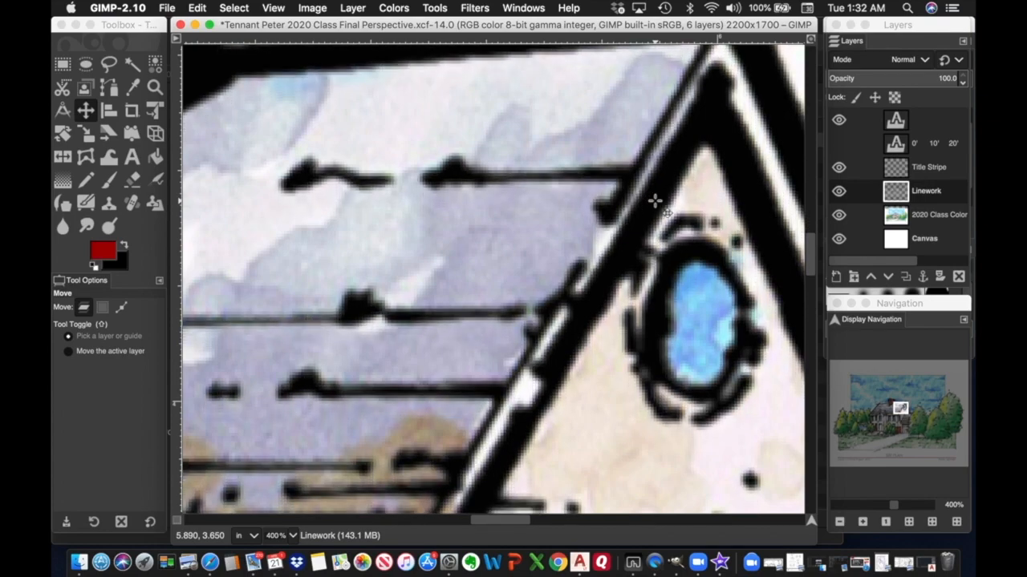
{"action": "key", "text": "Up"}
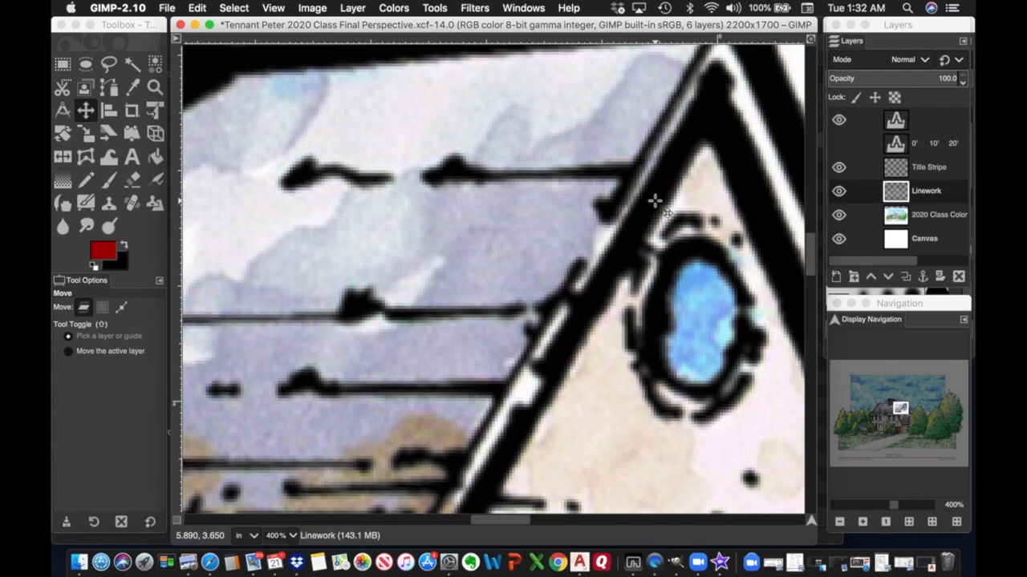
{"action": "key", "text": "Up"}
{"action": "key", "text": "Up"}
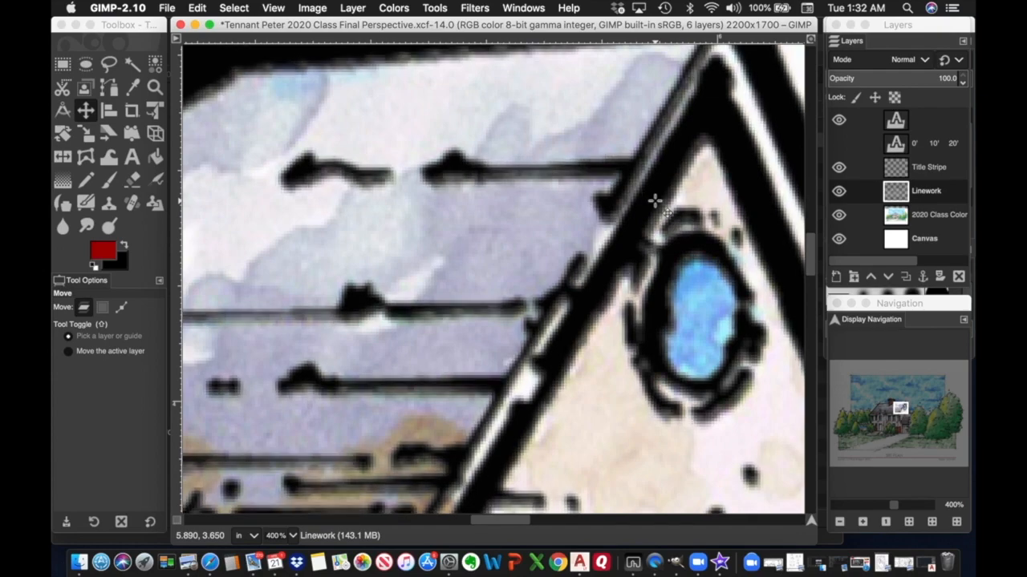
{"action": "key", "text": "Down"}
{"action": "key", "text": "Down"}
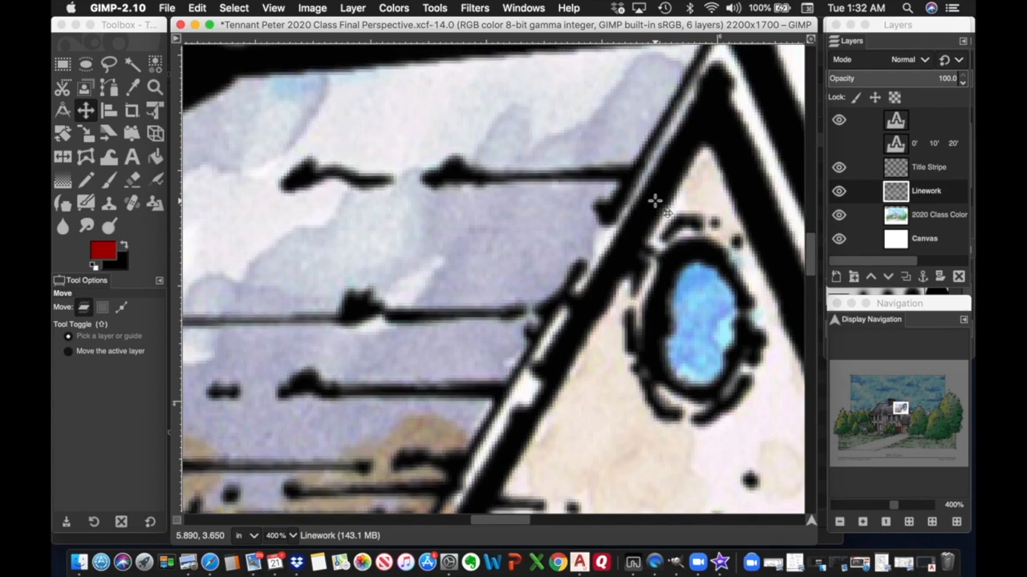
{"action": "key", "text": "Up"}
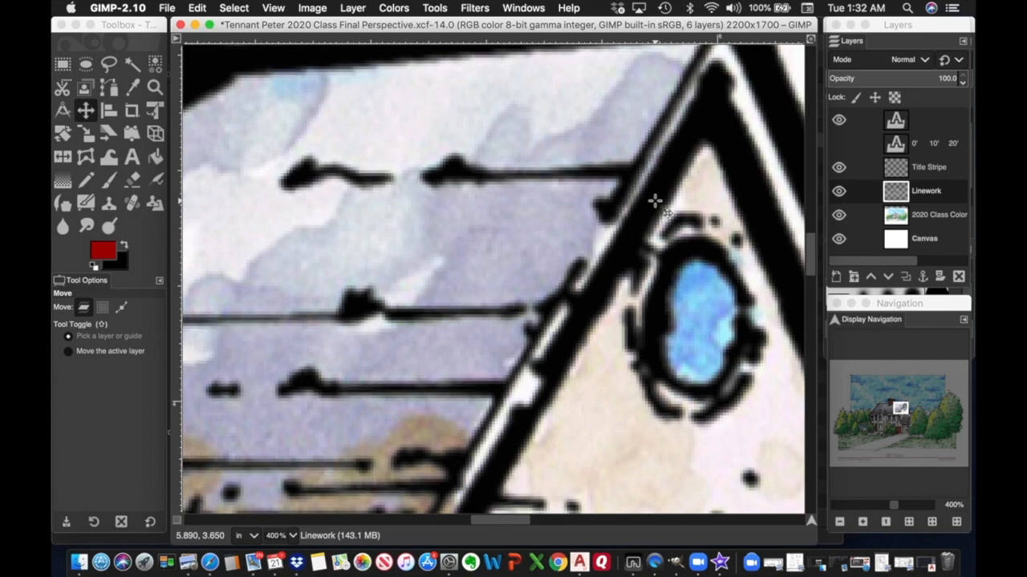
{"action": "key", "text": "Left"}
{"action": "key", "text": "Left"}
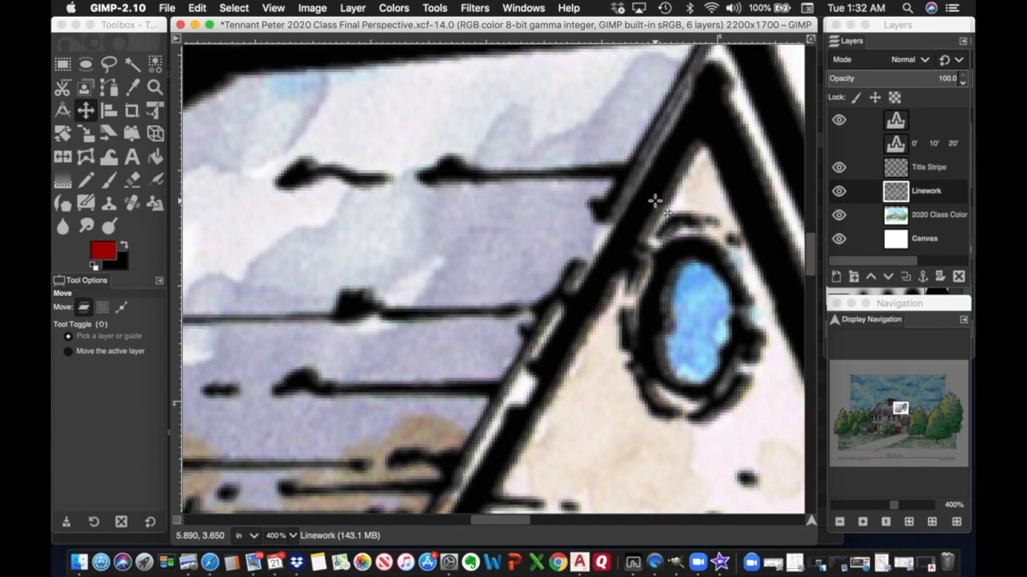
{"action": "key", "text": "Right"}
{"action": "key", "text": "Right"}
{"action": "key", "text": "Right"}
{"action": "key", "text": "Right"}
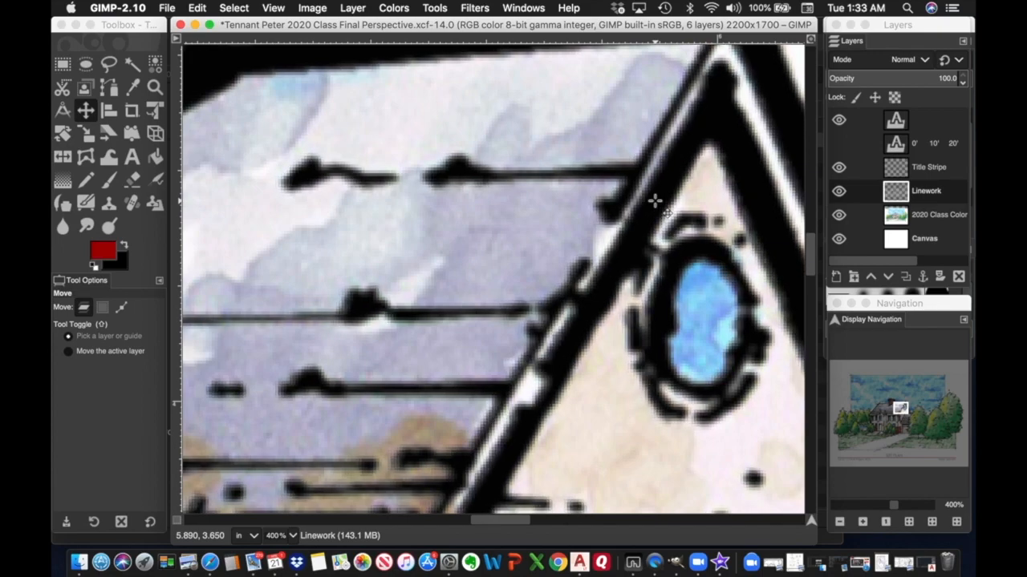
{"action": "key", "text": "Left"}
{"action": "key", "text": "Left"}
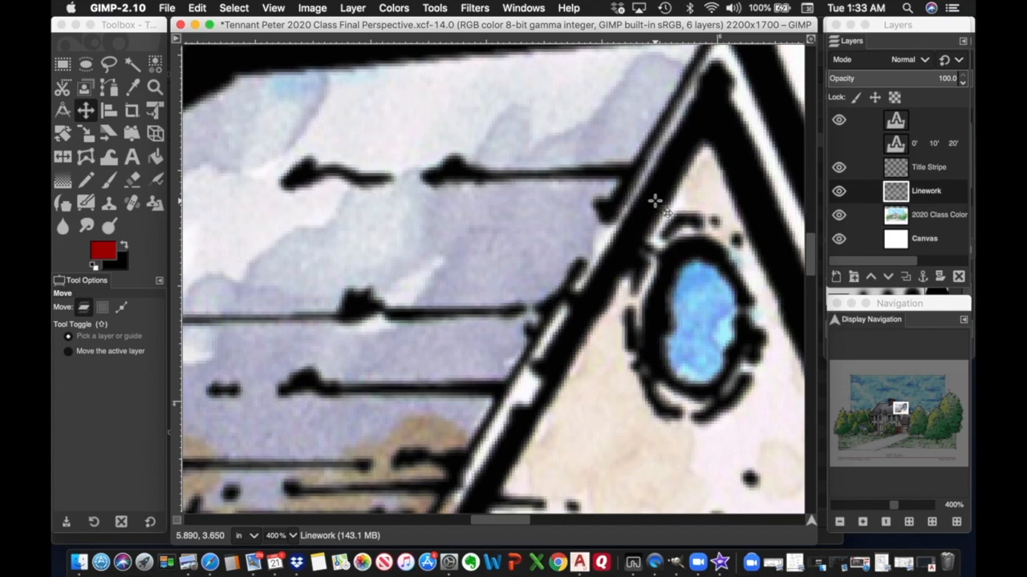
{"action": "key", "text": "Left"}
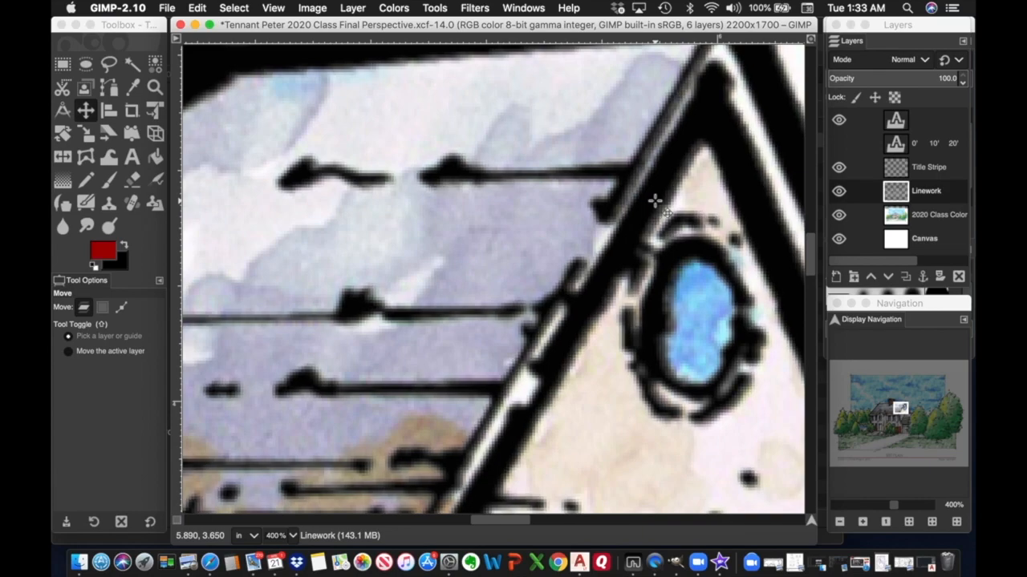
{"action": "key", "text": "Right"}
{"action": "key", "text": "Right"}
{"action": "key", "text": "Right"}
{"action": "key", "text": "Right"}
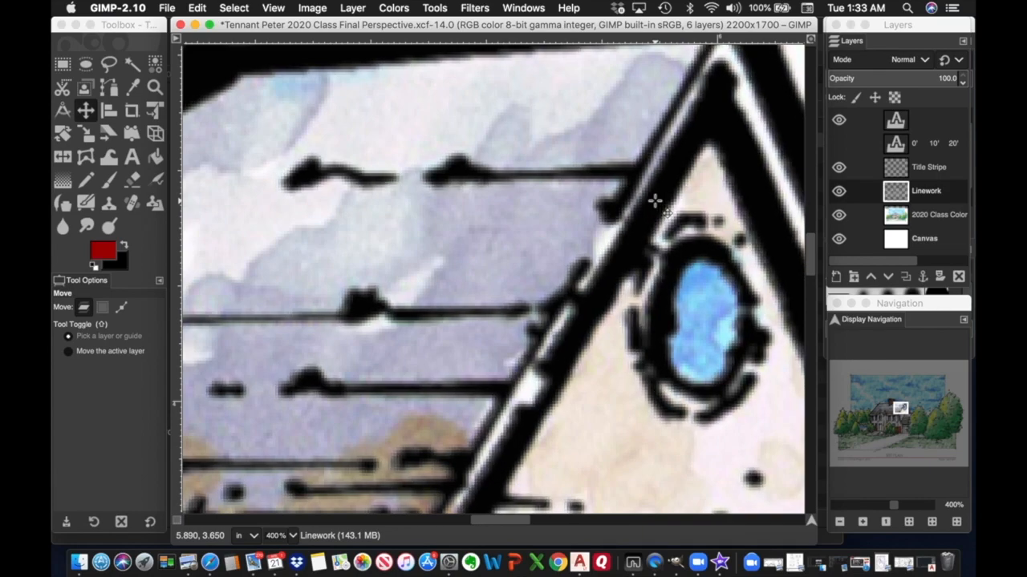
{"action": "key", "text": "Left"}
{"action": "key", "text": "Left"}
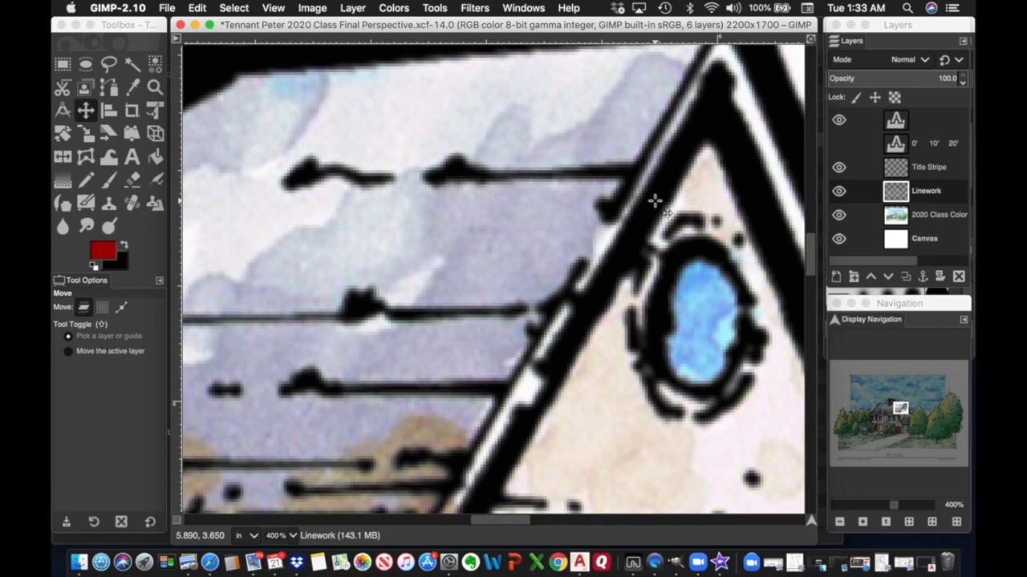
{"action": "key", "text": "Left"}
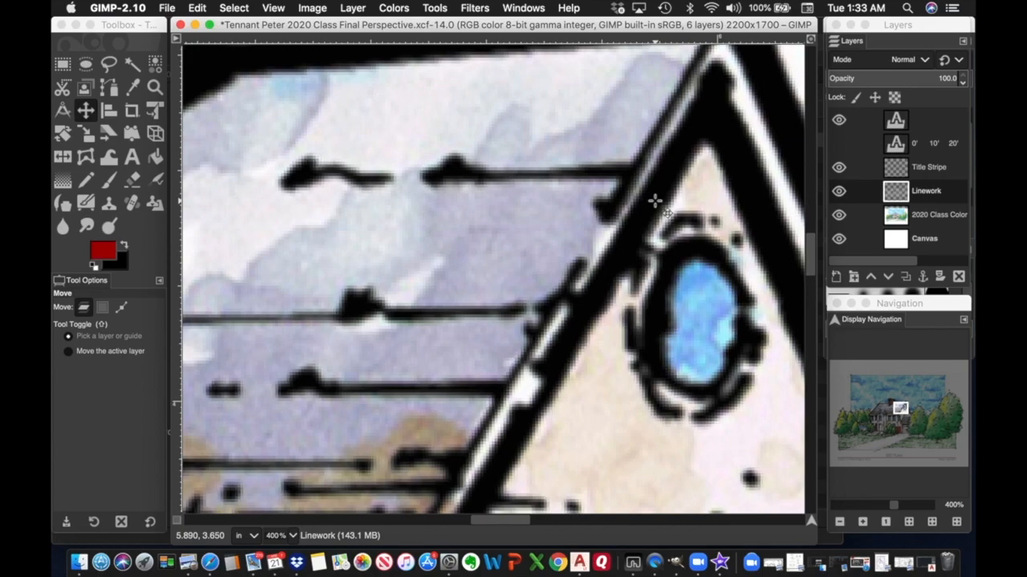
{"action": "key", "text": "Right"}
{"action": "key", "text": "Right"}
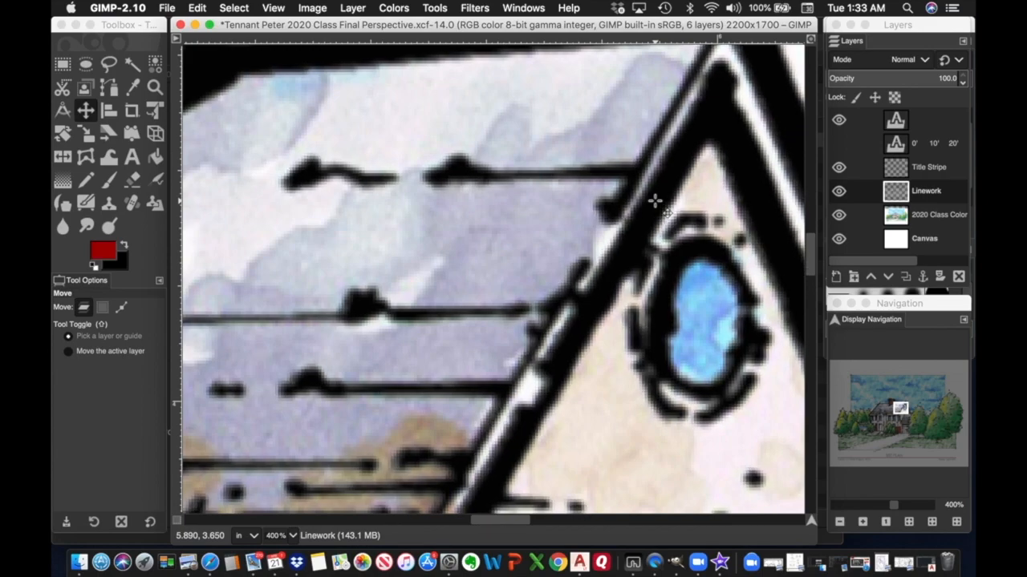
{"action": "key", "text": "Left"}
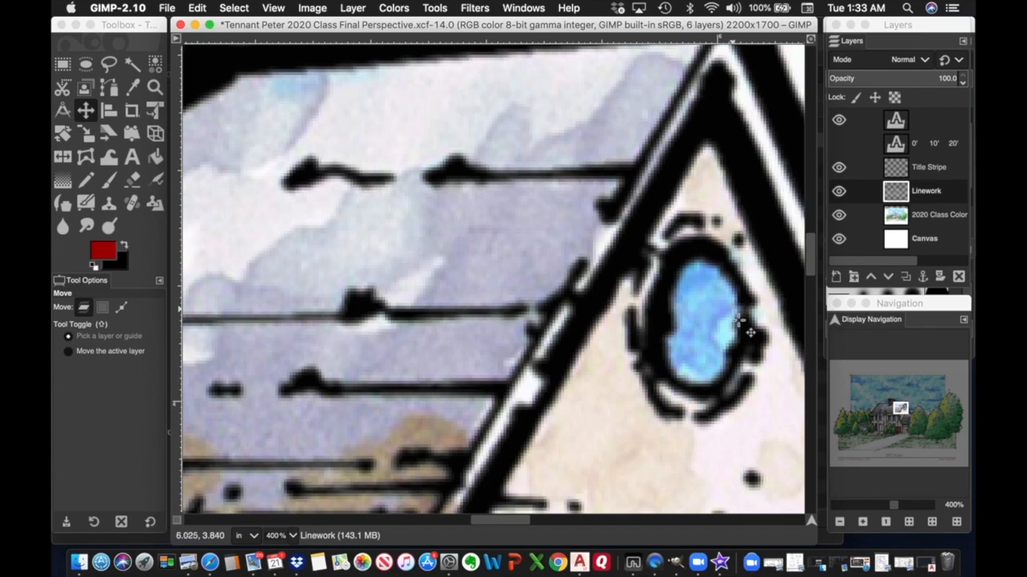
{"action": "mouse_move", "coordinate": [900, 409]}
{"action": "left_mouse_down"}
{"action": "mouse_move", "coordinate": [853, 381]}
{"action": "mouse_move", "coordinate": [856, 409]}
{"action": "mouse_move", "coordinate": [922, 405]}
{"action": "mouse_move", "coordinate": [948, 387]}
{"action": "mouse_move", "coordinate": [954, 431]}
{"action": "mouse_move", "coordinate": [946, 420]}
{"action": "mouse_move", "coordinate": [903, 423]}
{"action": "left_mouse_up"}
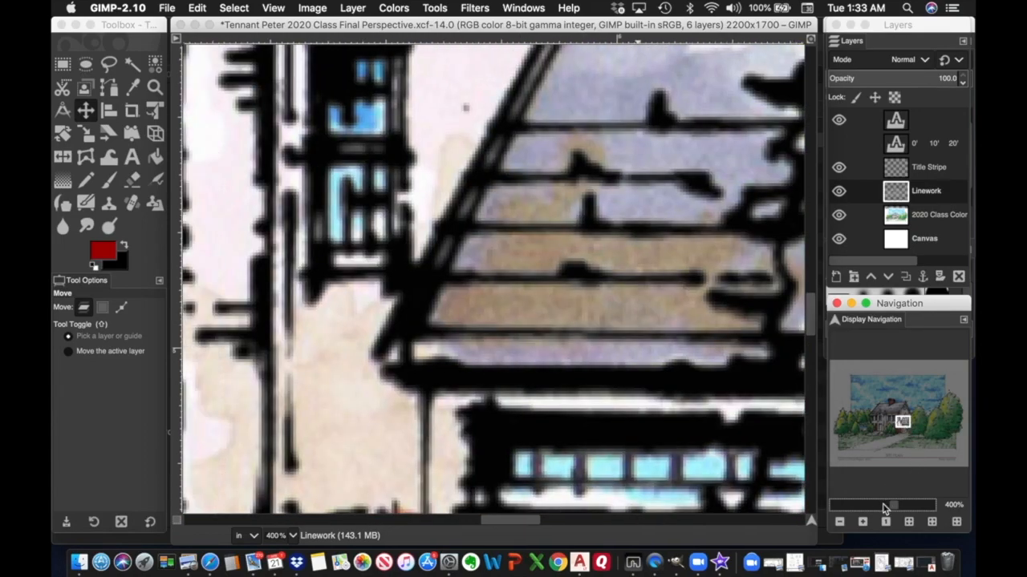
Zoom out to the whole page and save the sheet to its XCF file.
{"action": "left_click", "coordinate": [840, 523]}
{"action": "left_click", "coordinate": [840, 522]}
{"action": "left_click", "coordinate": [840, 522]}
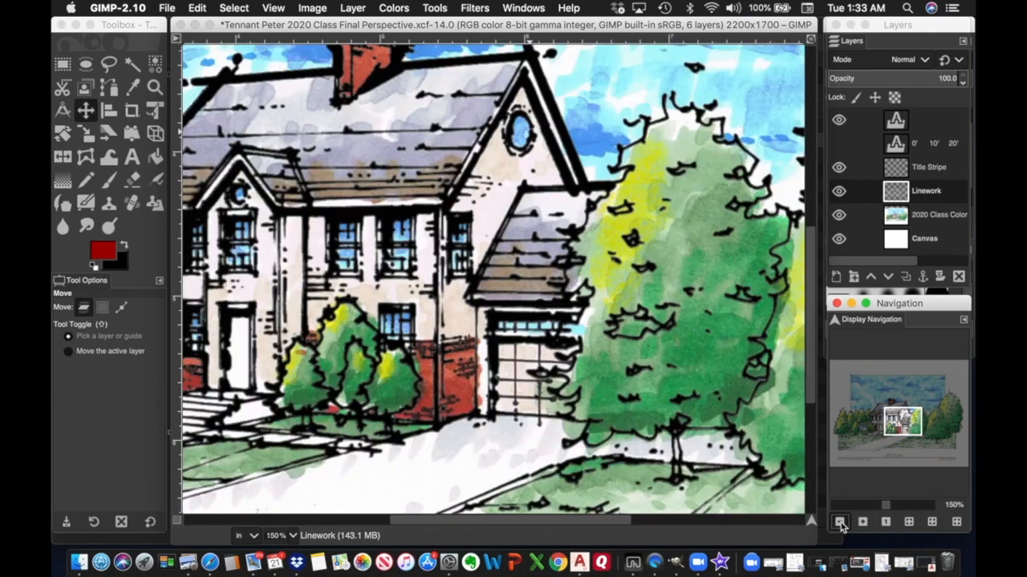
{"action": "left_click", "coordinate": [840, 522]}
{"action": "left_click", "coordinate": [840, 522]}
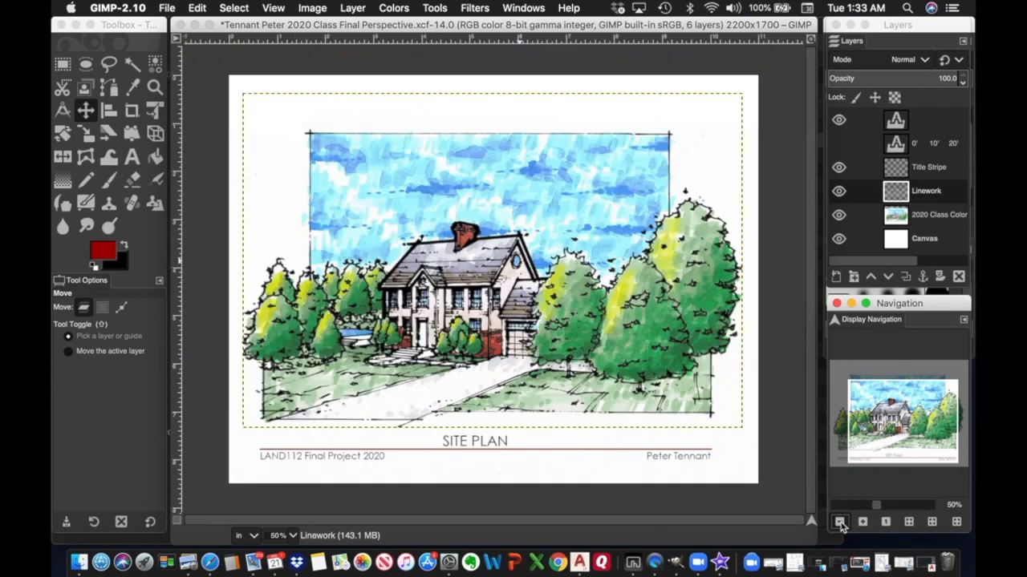
{"action": "left_click", "coordinate": [840, 522]}
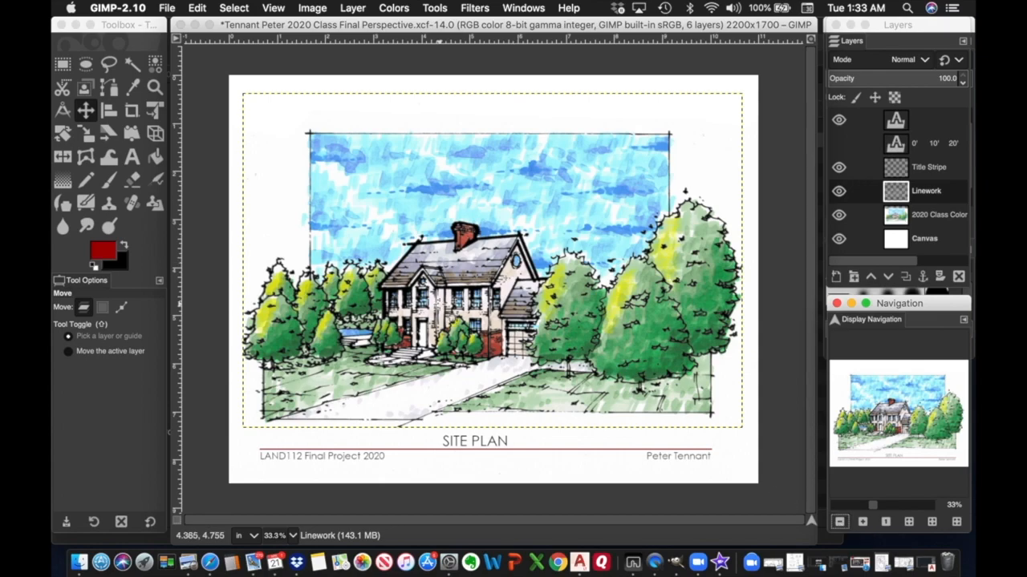
{"action": "left_click", "coordinate": [170, 11]}
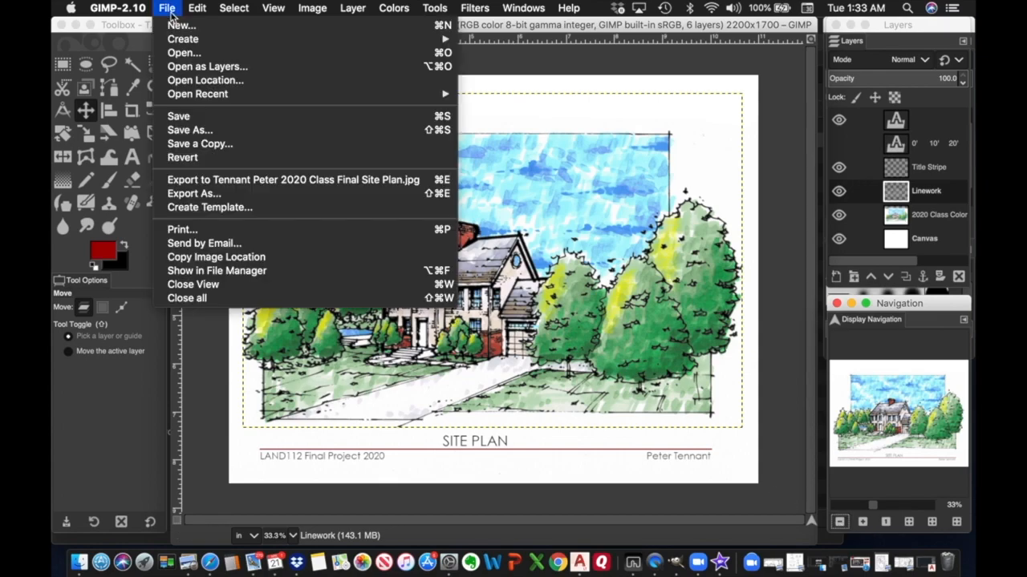
{"action": "left_click", "coordinate": [180, 117]}
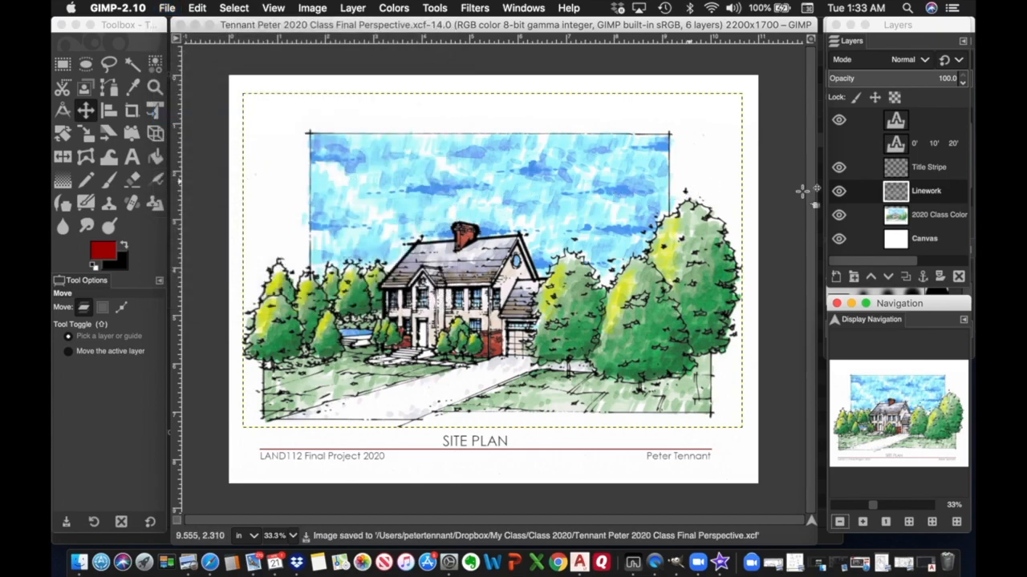
Make the 2020 Class Color layer active and zoom in on its top-right sky and trees.
{"action": "left_click", "coordinate": [938, 214]}
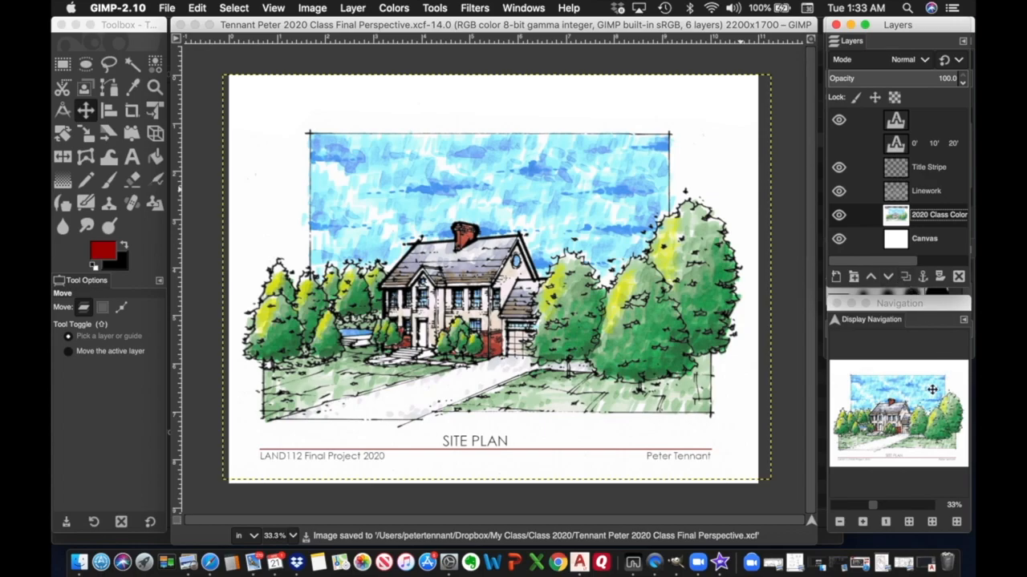
{"action": "left_click", "coordinate": [871, 522]}
{"action": "left_click", "coordinate": [871, 522]}
{"action": "left_click", "coordinate": [871, 522]}
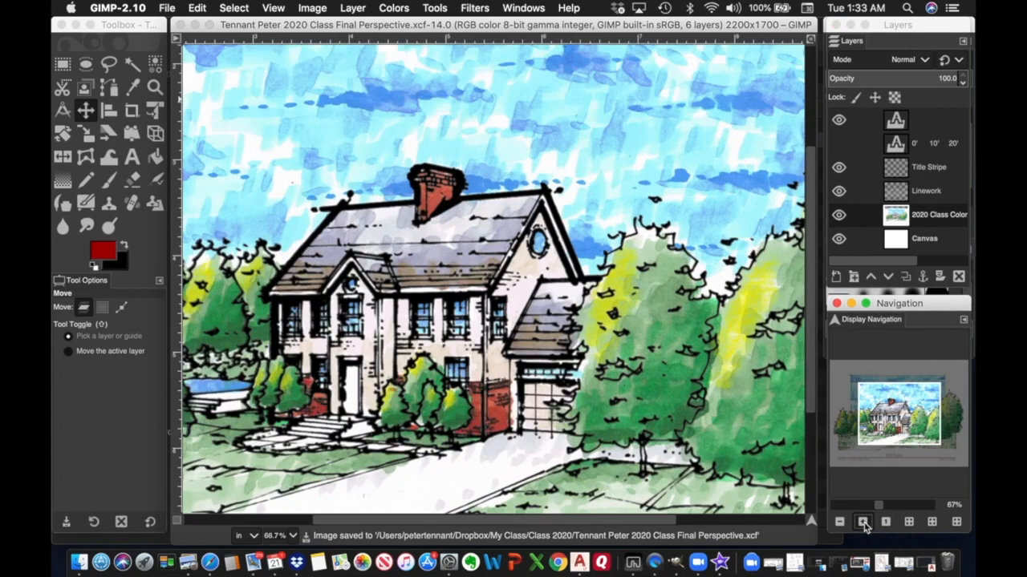
{"action": "left_click", "coordinate": [871, 522]}
{"action": "left_click", "coordinate": [871, 522]}
{"action": "left_click_drag", "start_coordinate": [898, 414], "coordinate": [937, 393]}
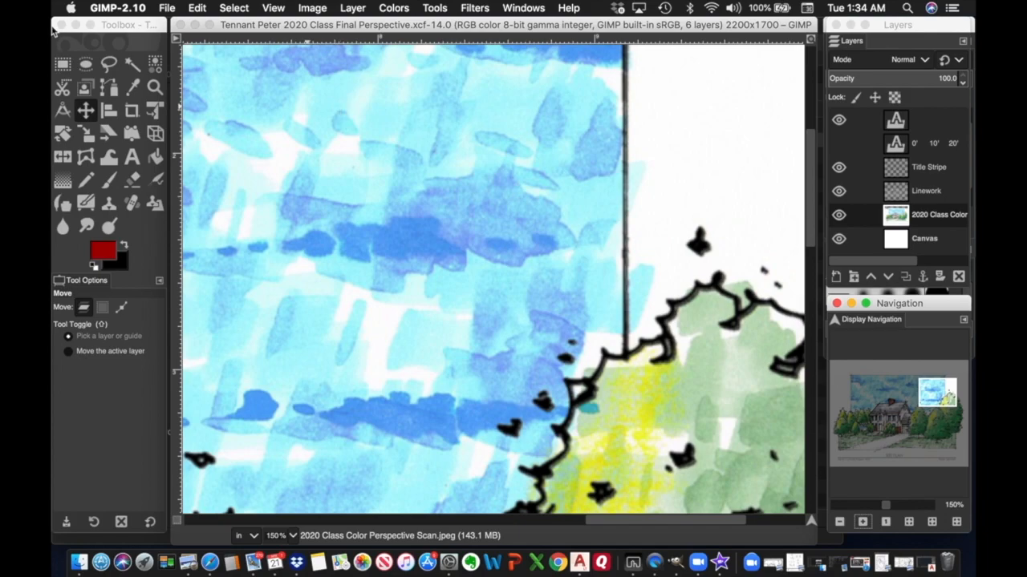
Free-select the white area right of the frame line and clear it.
{"action": "left_click", "coordinate": [109, 64]}
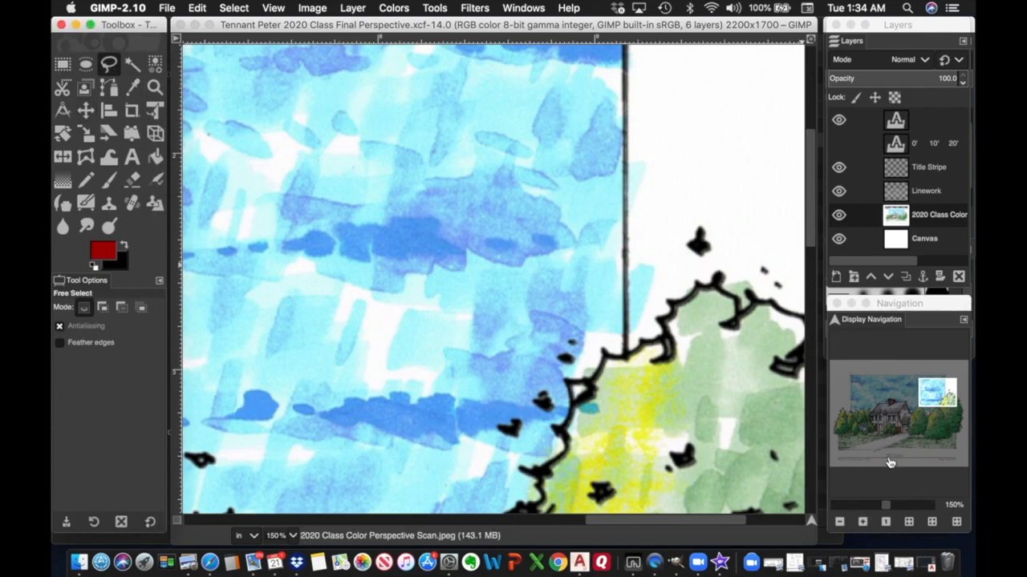
{"action": "left_click_drag", "start_coordinate": [885, 507], "coordinate": [882, 509]}
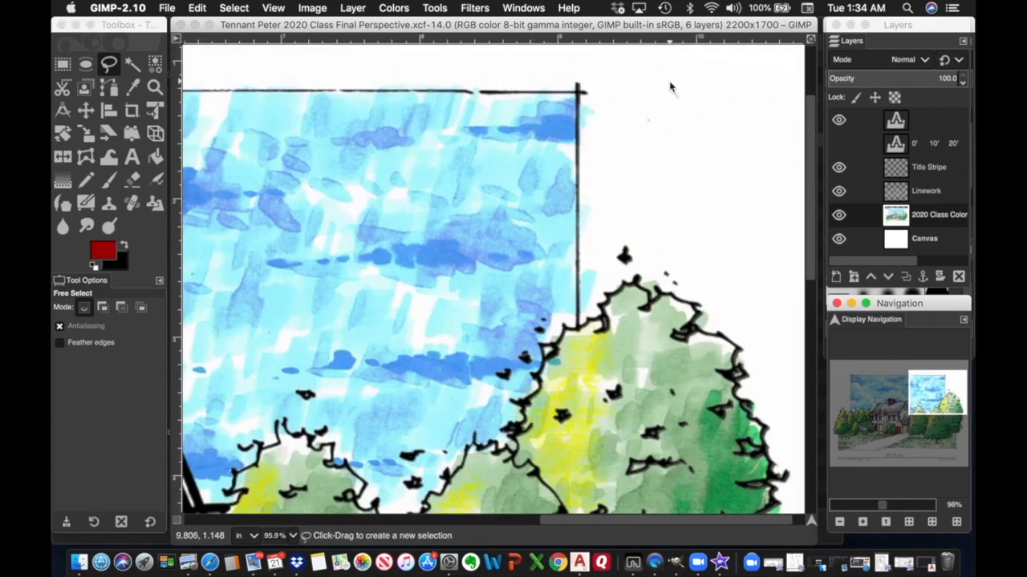
{"action": "left_click", "coordinate": [669, 81]}
{"action": "left_click", "coordinate": [584, 93]}
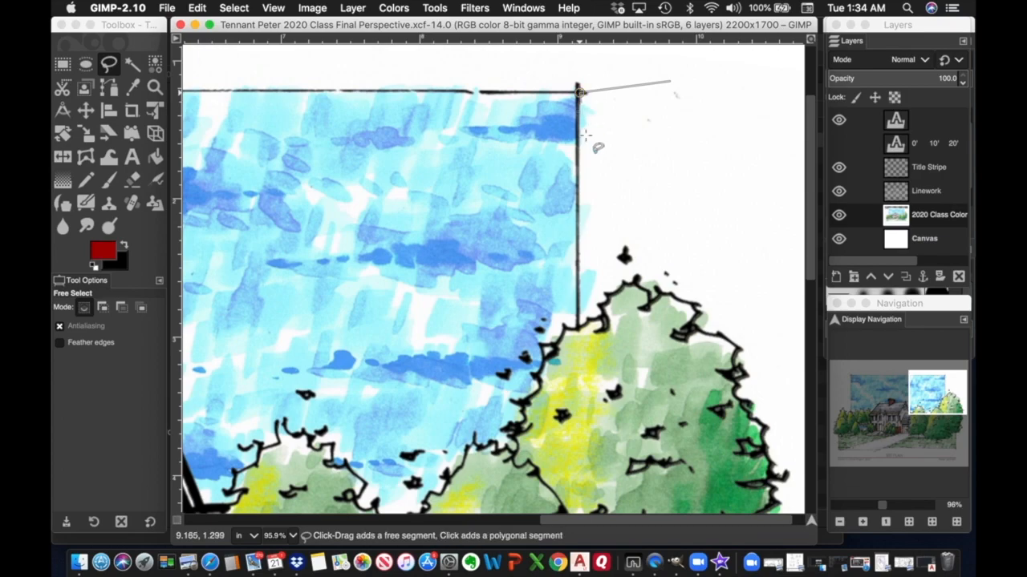
{"action": "left_click", "coordinate": [578, 324]}
{"action": "left_click", "coordinate": [611, 236]}
{"action": "left_click", "coordinate": [662, 168]}
{"action": "left_click", "coordinate": [669, 81]}
{"action": "key", "text": "Return"}
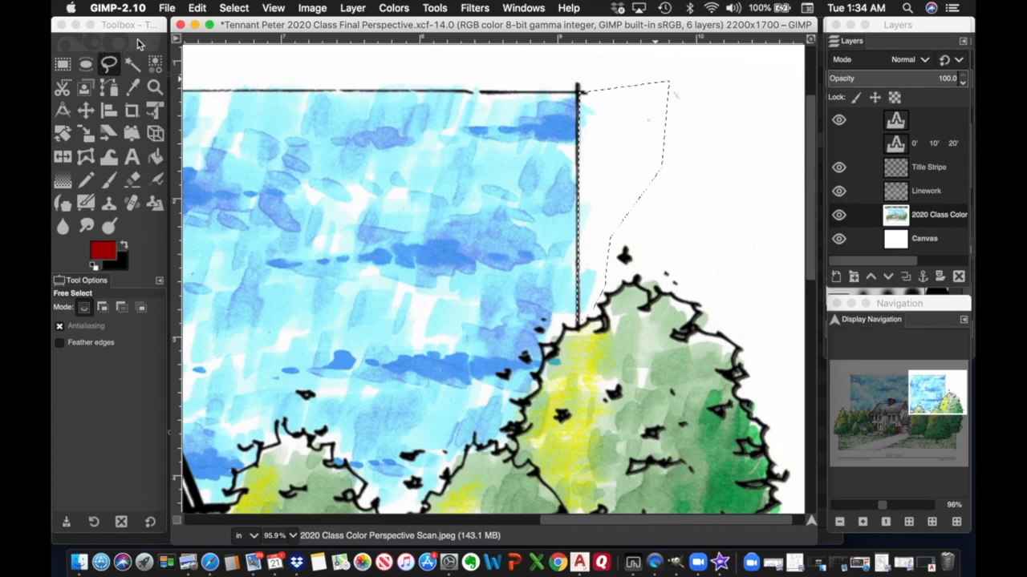
{"action": "left_click", "coordinate": [199, 9]}
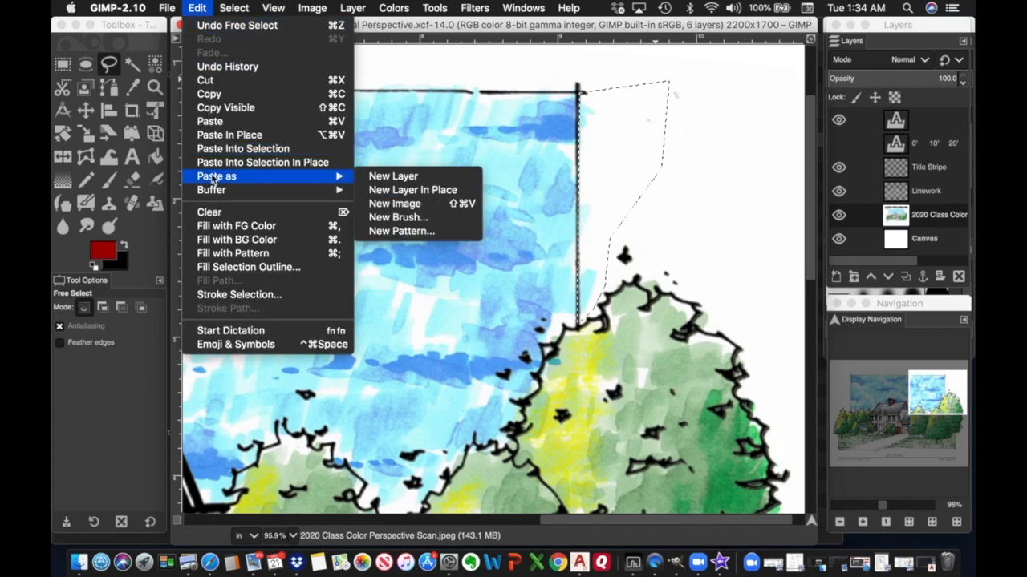
{"action": "left_click", "coordinate": [209, 213]}
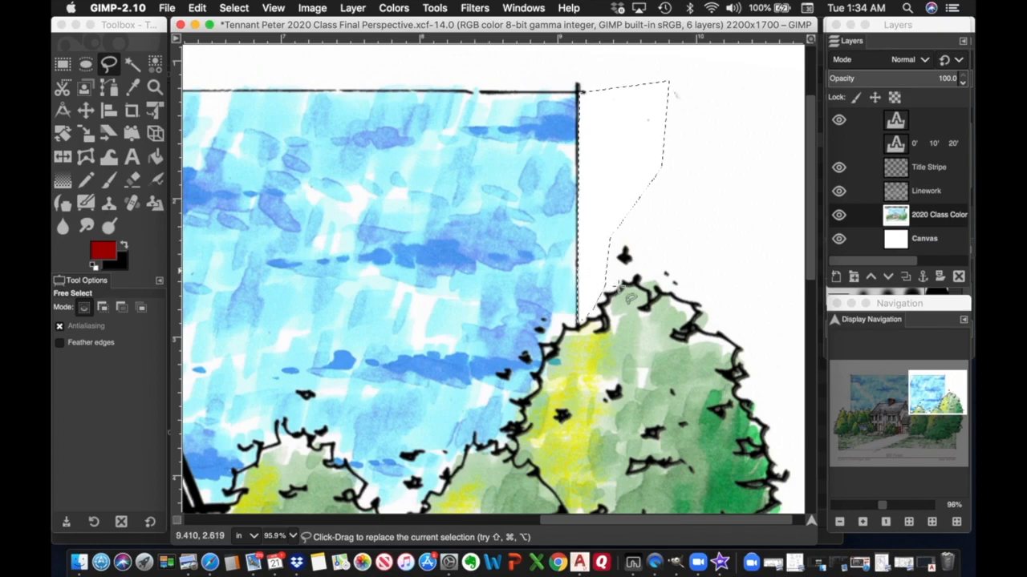
Free-select the margin strip above the frame's top edge and clear it.
{"action": "scroll", "coordinate": [655, 286], "scroll_direction": "left", "scroll_amount": 10}
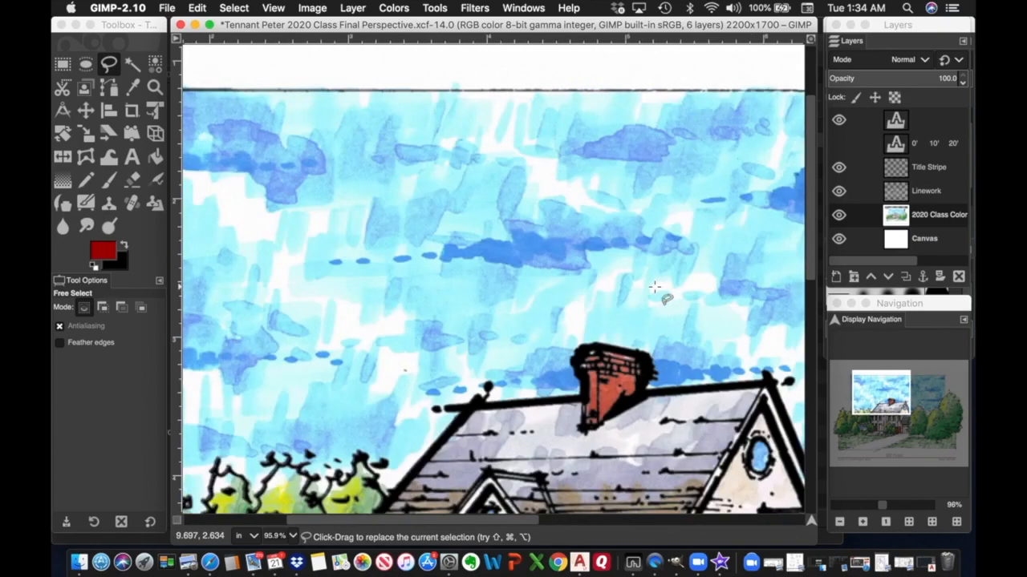
{"action": "scroll", "coordinate": [654, 286], "scroll_direction": "right", "scroll_amount": 10}
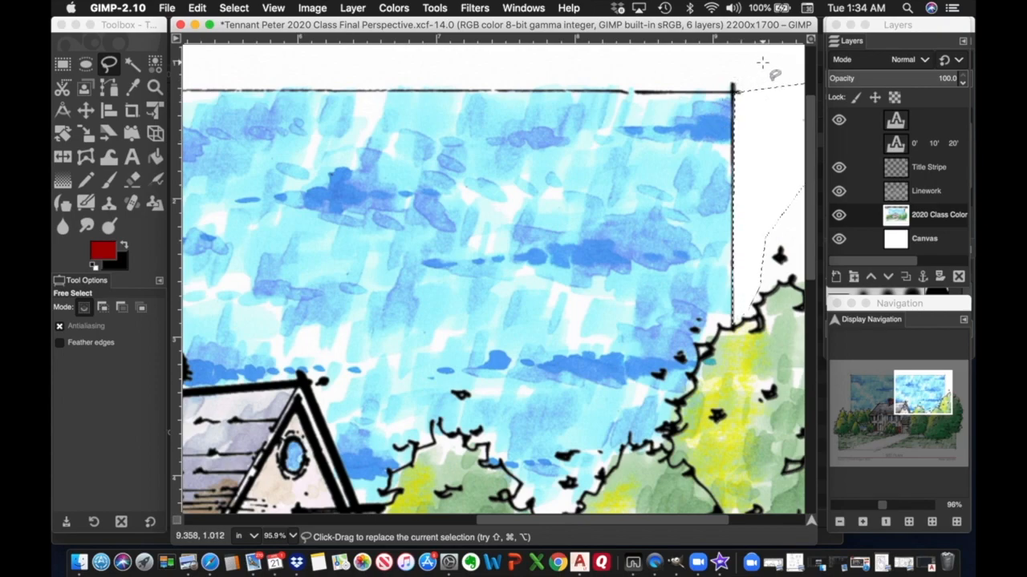
{"action": "left_click", "coordinate": [762, 62]}
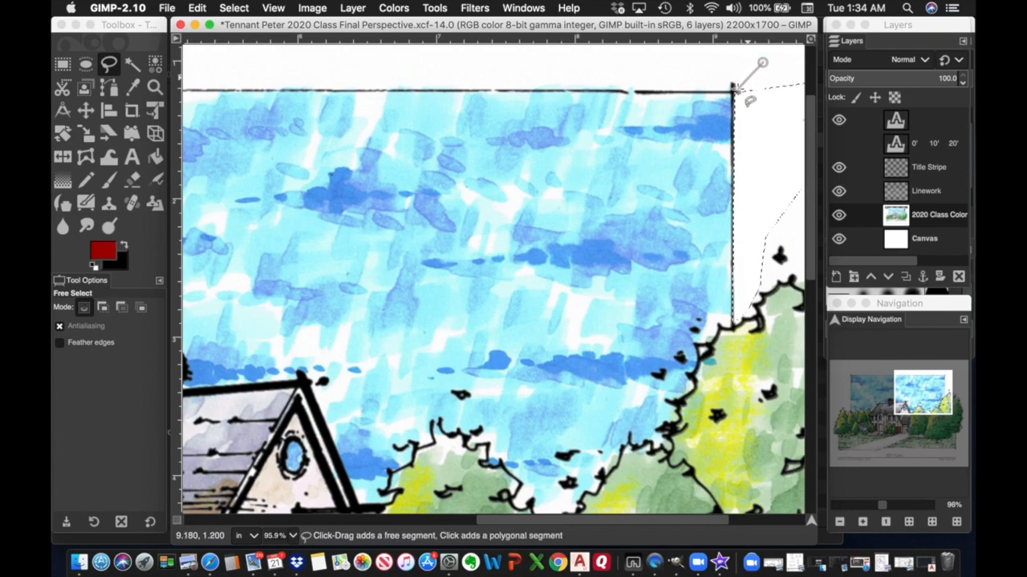
{"action": "scroll", "coordinate": [377, 77], "scroll_direction": "left", "scroll_amount": 15}
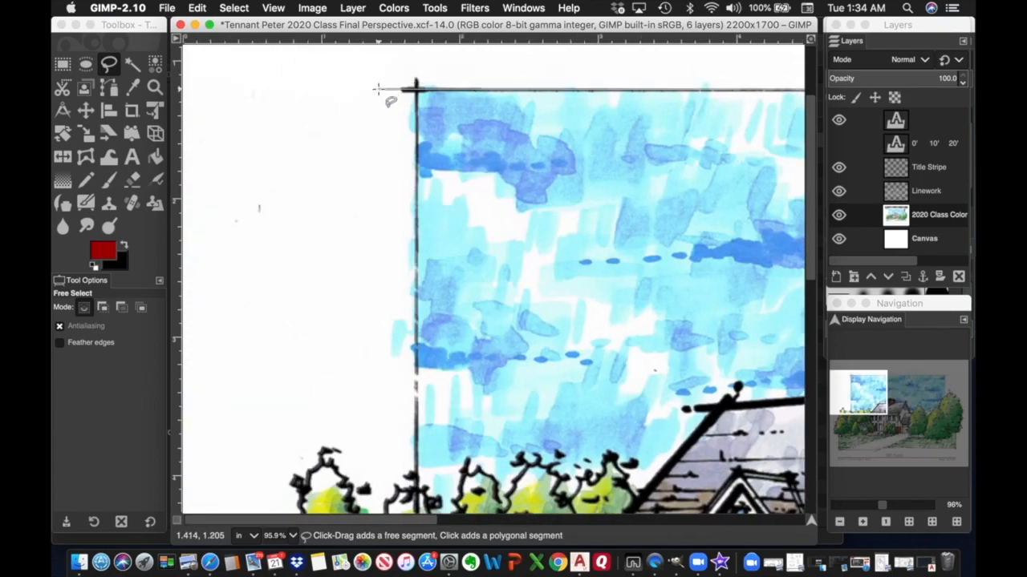
{"action": "left_click", "coordinate": [377, 89]}
{"action": "left_click", "coordinate": [371, 67]}
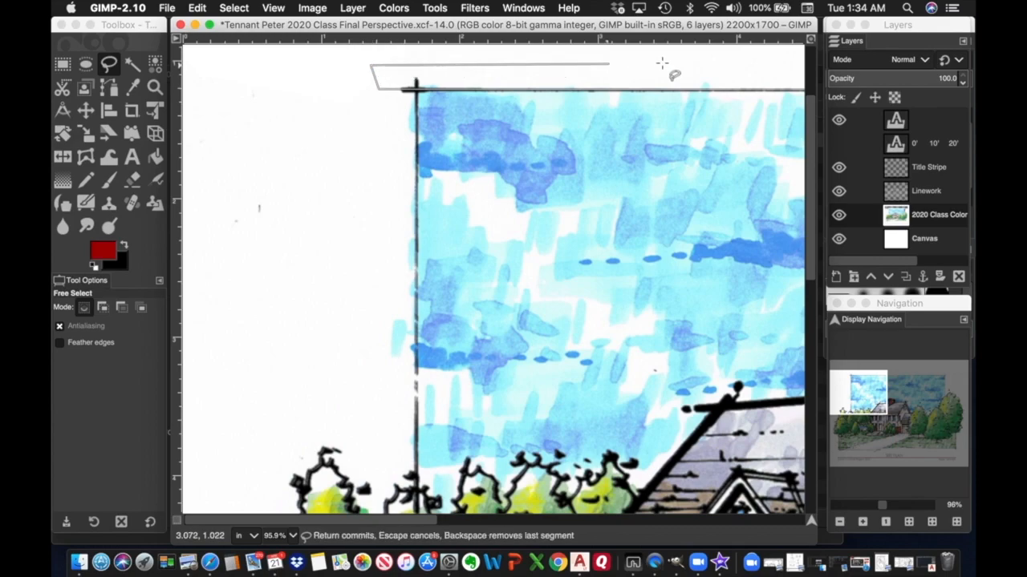
{"action": "scroll", "coordinate": [786, 68], "scroll_direction": "right", "scroll_amount": 10}
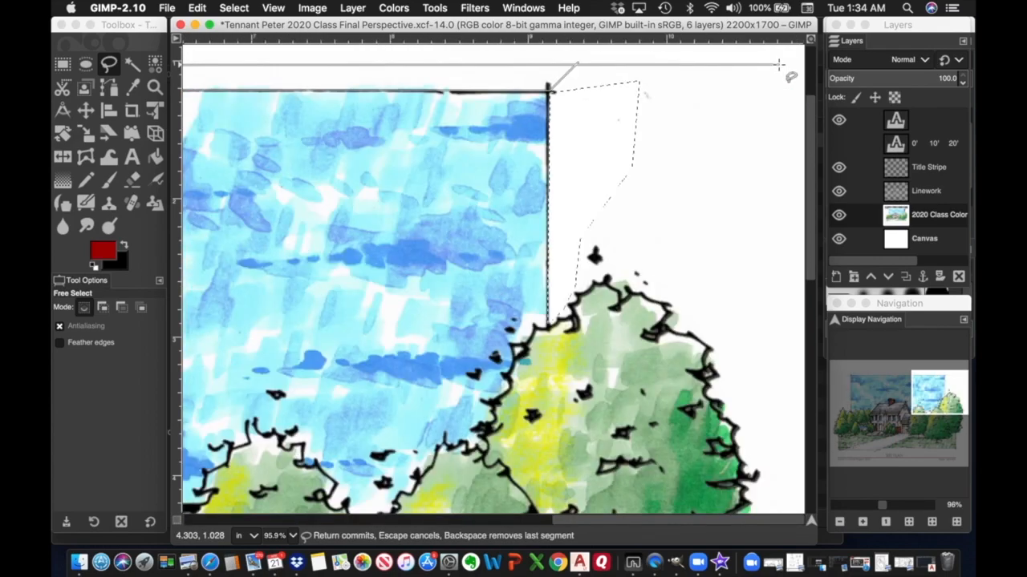
{"action": "left_click", "coordinate": [578, 62]}
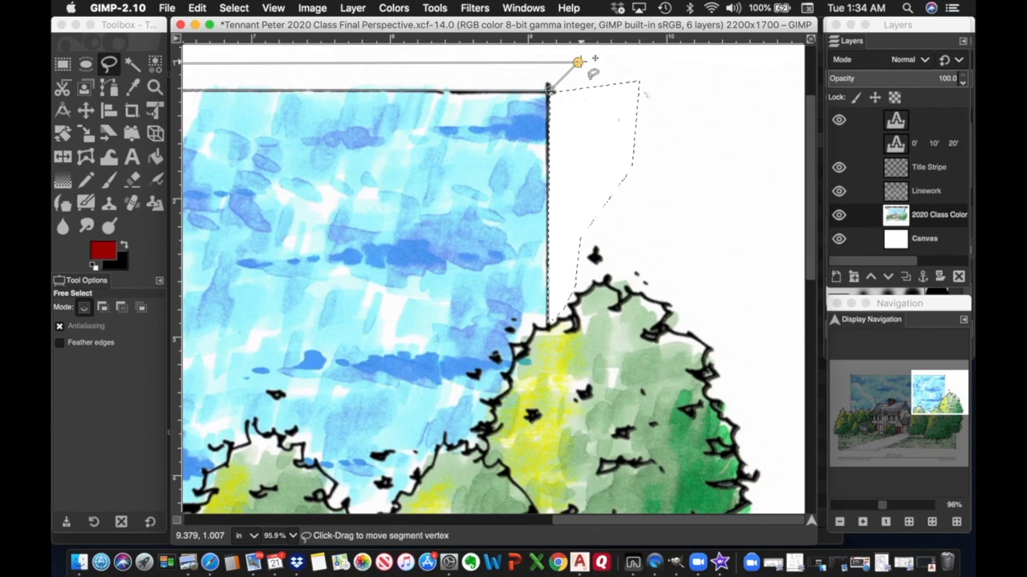
{"action": "key", "text": "Return"}
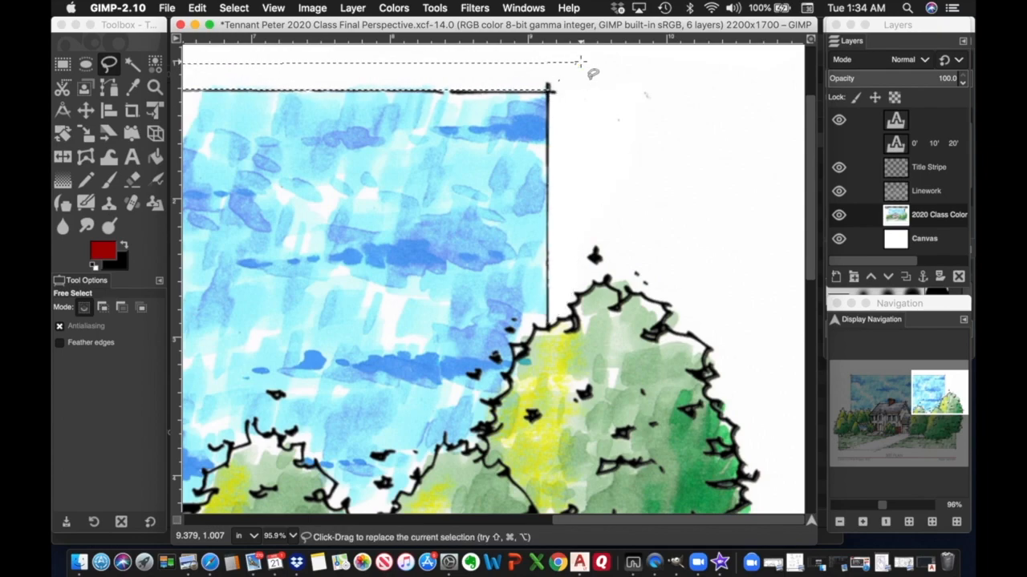
{"action": "left_click", "coordinate": [202, 10]}
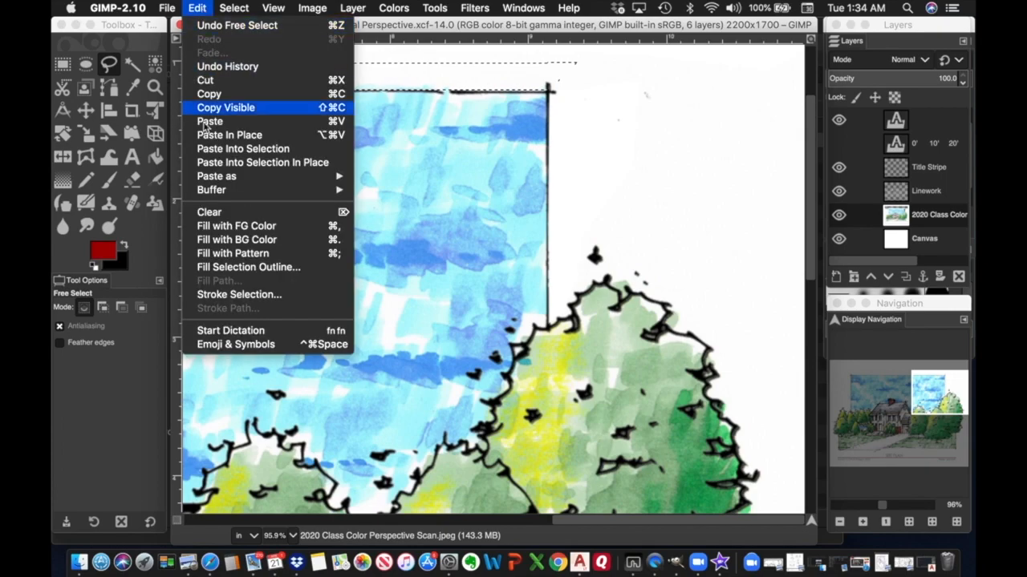
{"action": "left_click", "coordinate": [211, 213]}
{"action": "scroll", "coordinate": [481, 188], "scroll_direction": "left", "scroll_amount": 5}
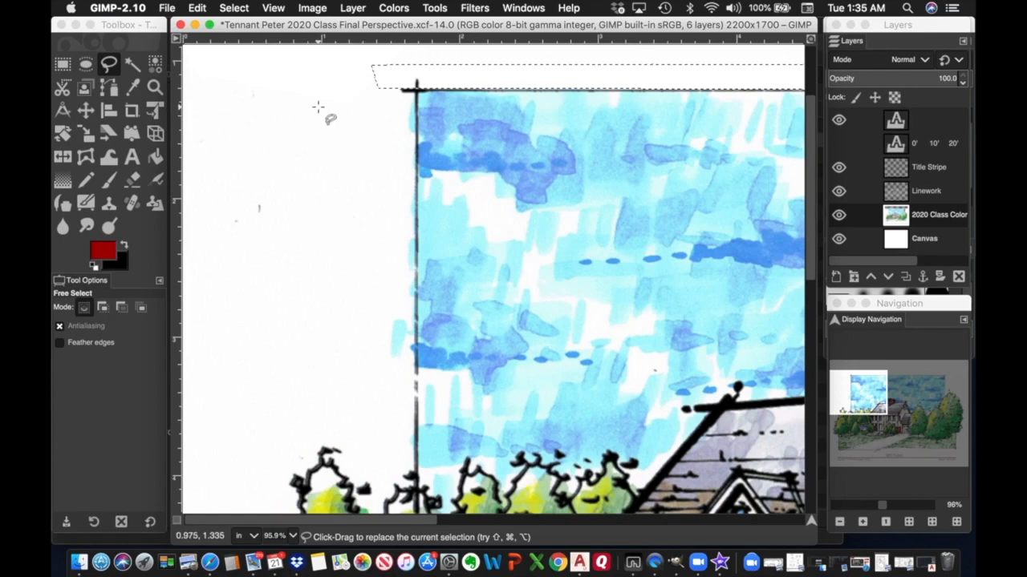
{"action": "left_click", "coordinate": [306, 77]}
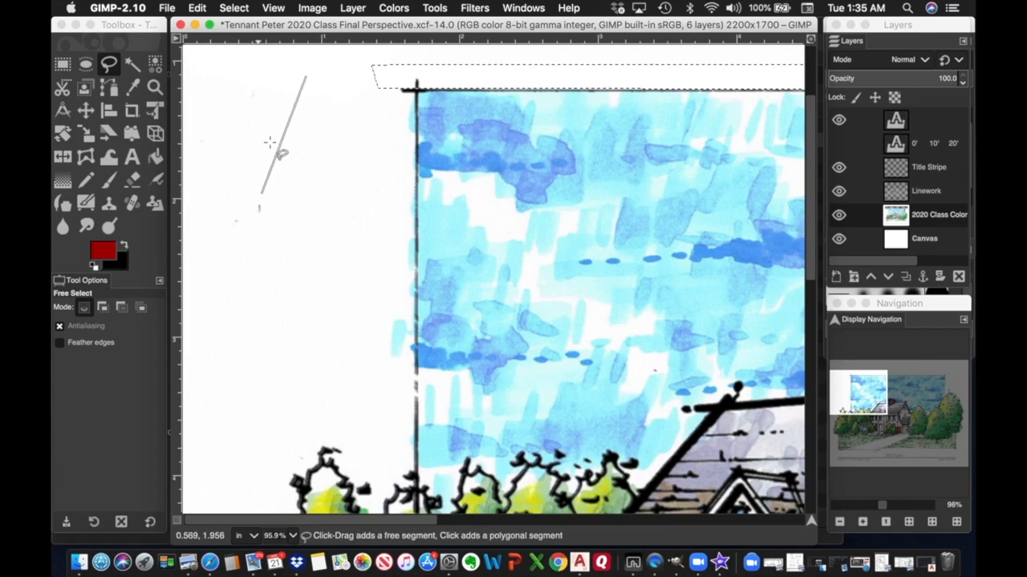
{"action": "left_click", "coordinate": [315, 104]}
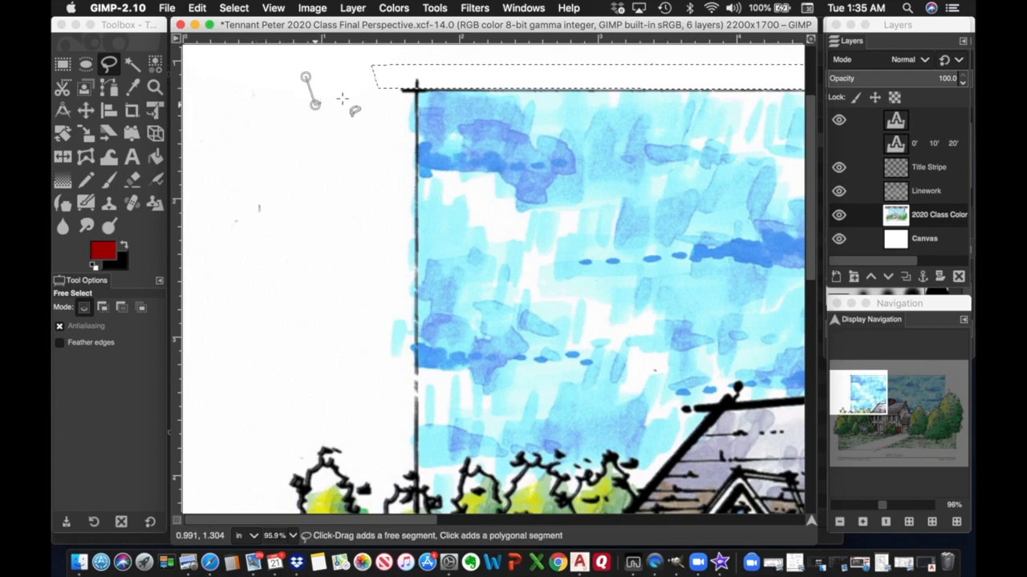
{"action": "left_click", "coordinate": [416, 90]}
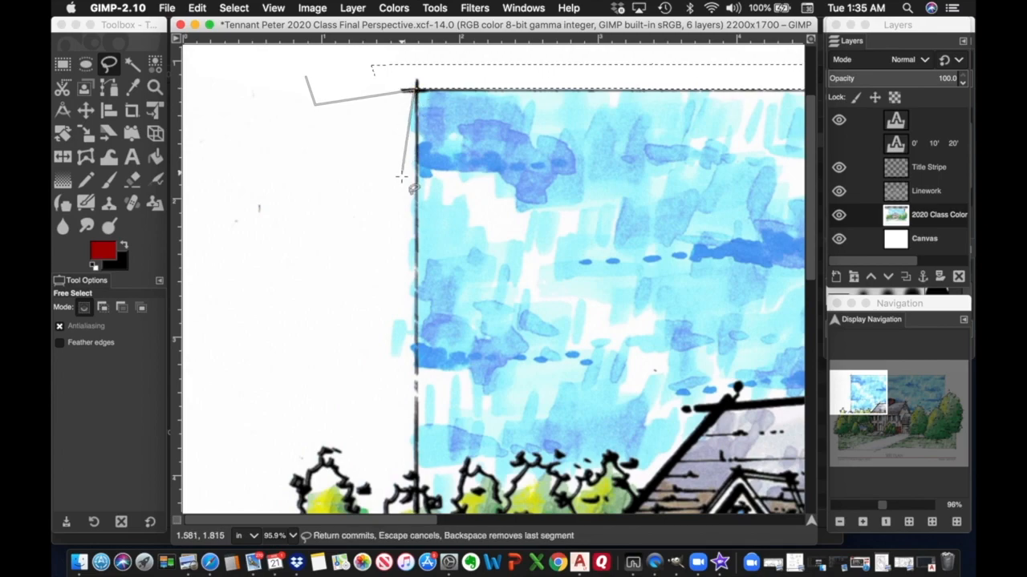
{"action": "left_click", "coordinate": [416, 465]}
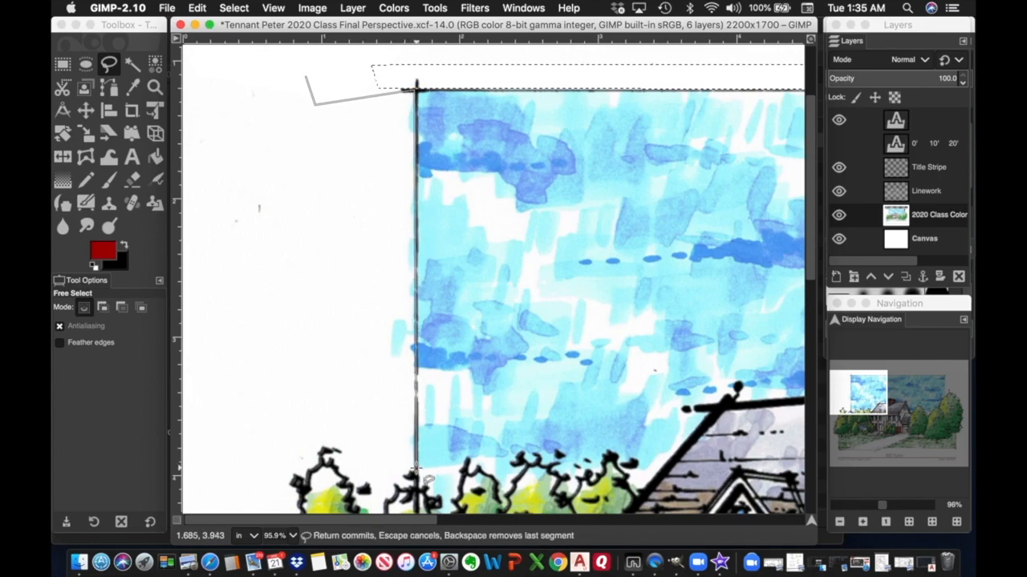
{"action": "left_click", "coordinate": [364, 450]}
{"action": "left_click", "coordinate": [320, 410]}
{"action": "left_click", "coordinate": [235, 349]}
{"action": "left_click", "coordinate": [210, 270]}
{"action": "left_click", "coordinate": [239, 89]}
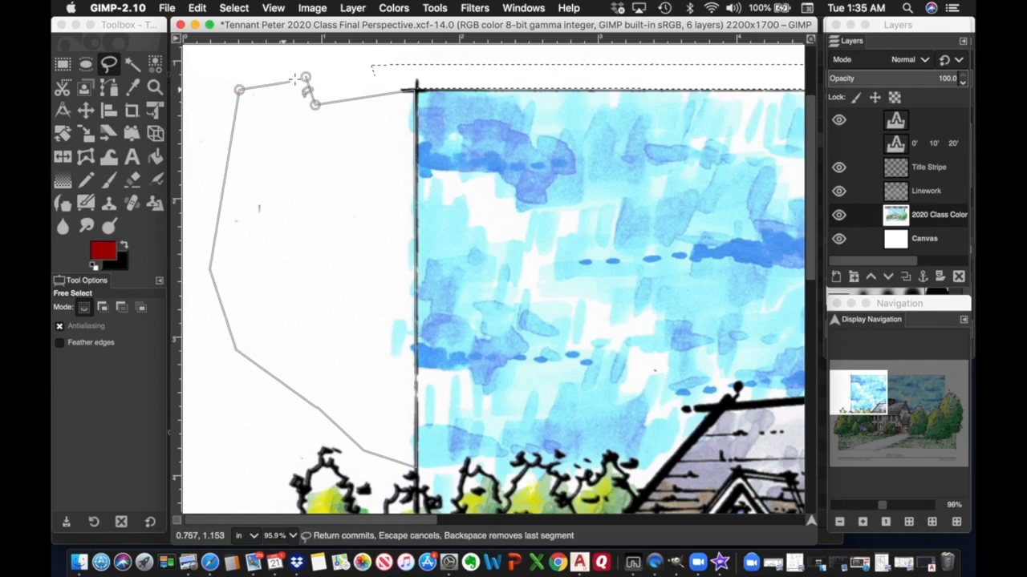
{"action": "left_click", "coordinate": [305, 77]}
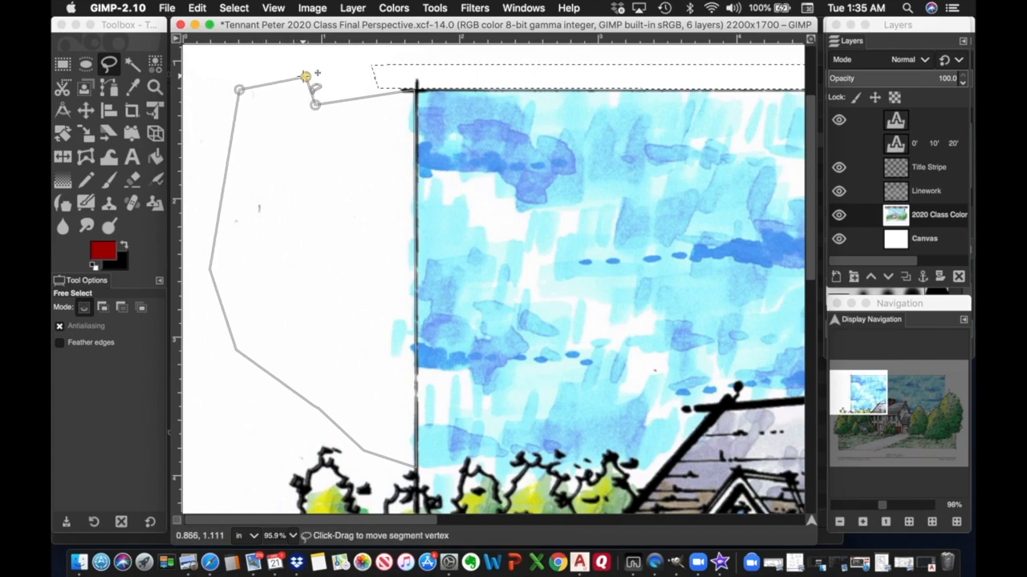
{"action": "key", "text": "Return"}
{"action": "left_click", "coordinate": [196, 8]}
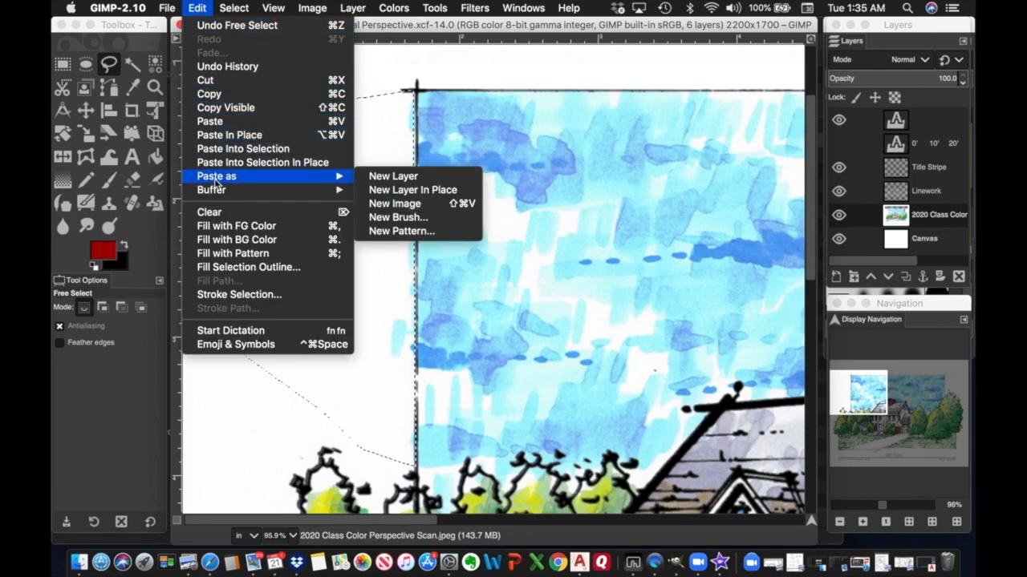
{"action": "left_click", "coordinate": [210, 213]}
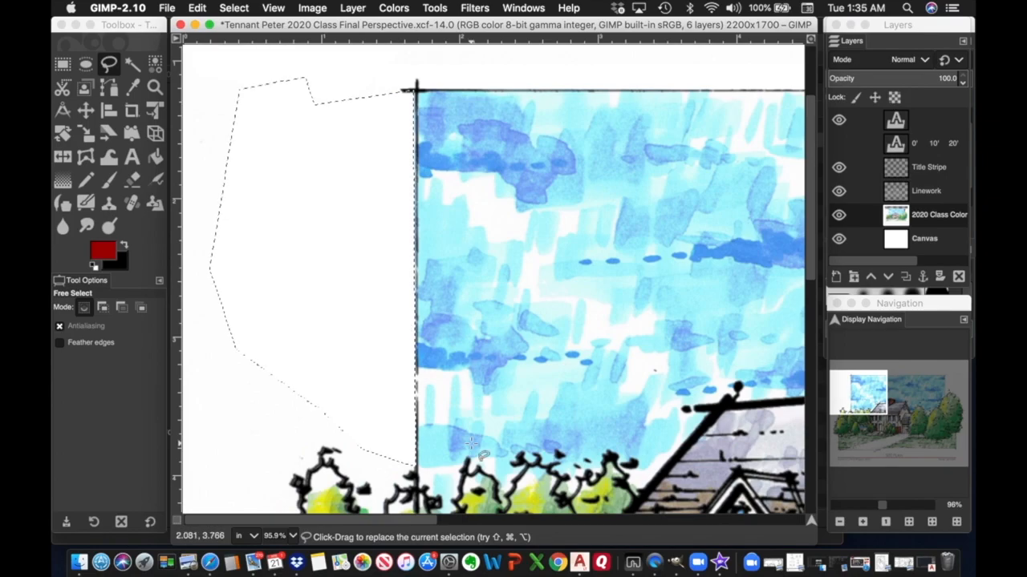
{"action": "scroll", "coordinate": [481, 456], "scroll_direction": "down", "scroll_amount": 15}
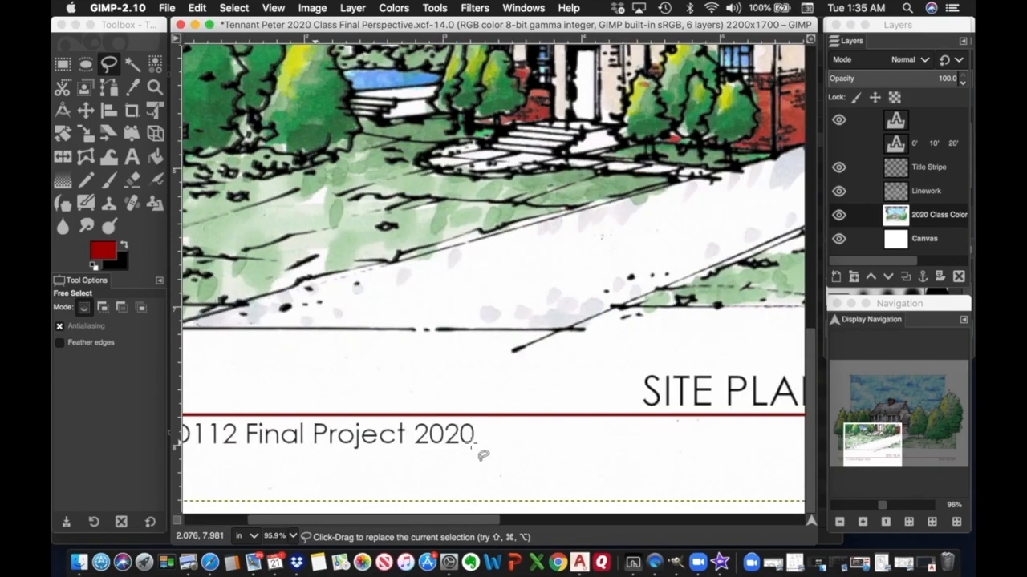
{"action": "scroll", "coordinate": [482, 455], "scroll_direction": "right", "scroll_amount": 10}
{"action": "scroll", "coordinate": [471, 442], "scroll_direction": "up", "scroll_amount": 8}
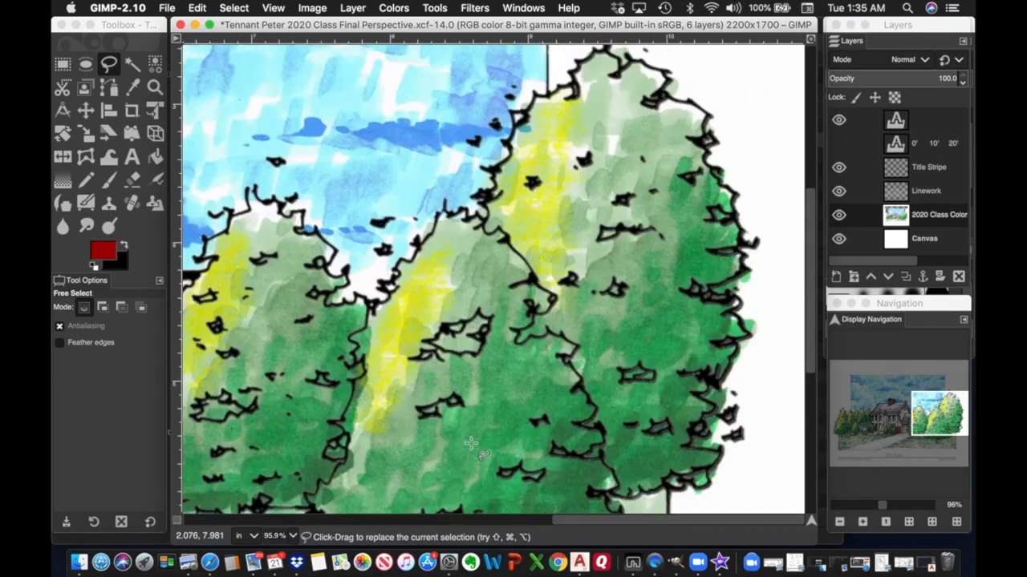
{"action": "scroll", "coordinate": [471, 444], "scroll_direction": "up", "scroll_amount": 5}
{"action": "scroll", "coordinate": [471, 444], "scroll_direction": "left", "scroll_amount": 15}
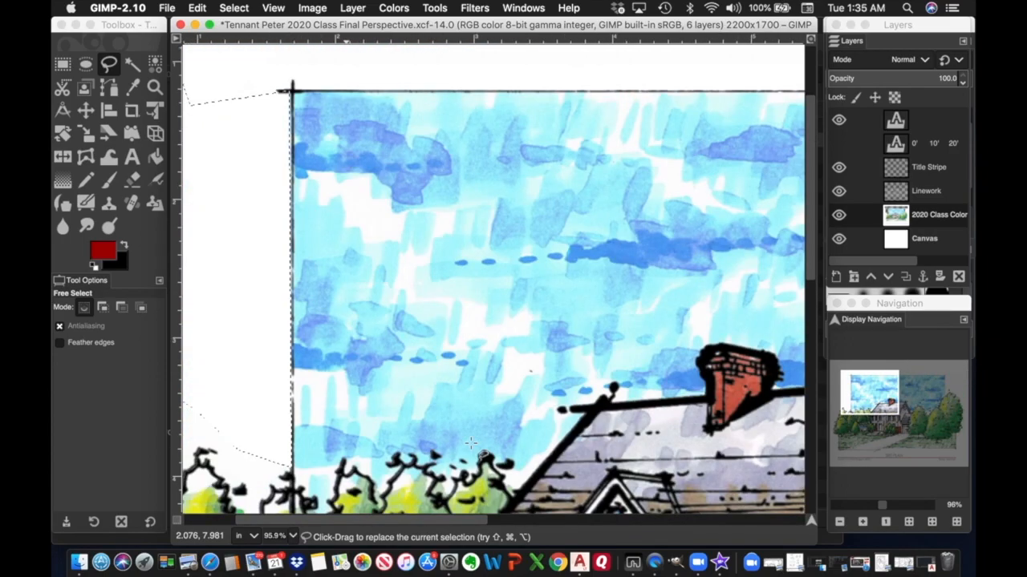
{"action": "scroll", "coordinate": [471, 443], "scroll_direction": "down", "scroll_amount": 8}
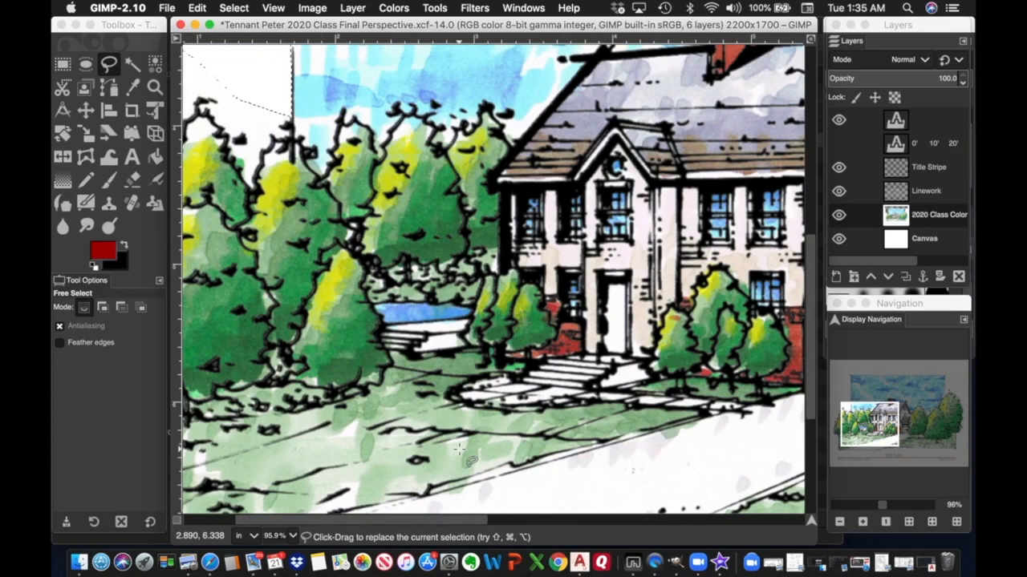
{"action": "scroll", "coordinate": [461, 449], "scroll_direction": "right", "scroll_amount": 10}
{"action": "scroll", "coordinate": [461, 449], "scroll_direction": "up", "scroll_amount": 4}
{"action": "scroll", "coordinate": [462, 449], "scroll_direction": "left", "scroll_amount": 4}
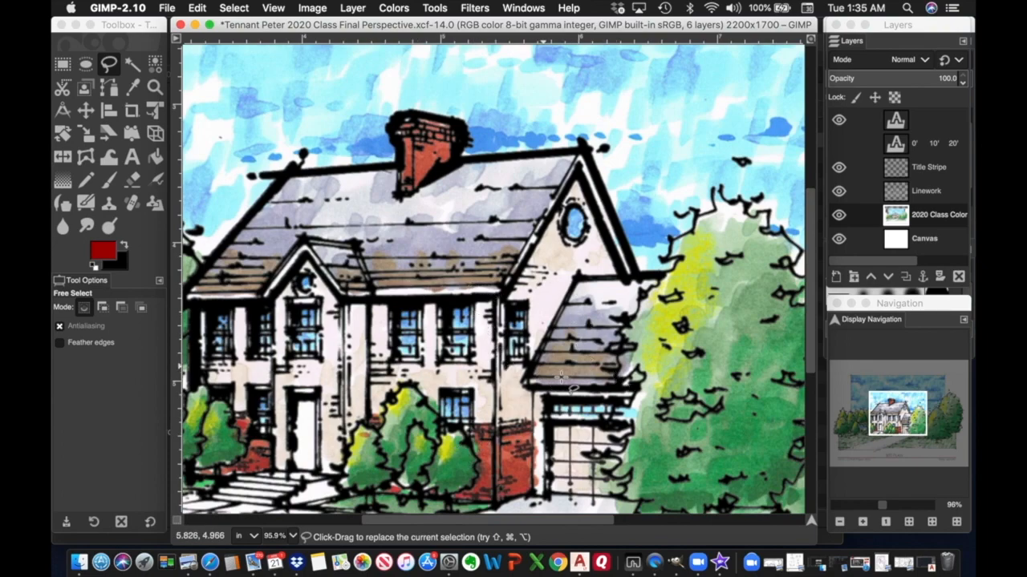
Zoom to about 200% and start a freehand outline from the left roof edge over the apex.
{"action": "scroll", "coordinate": [205, 260], "scroll_direction": "left", "scroll_amount": 8}
{"action": "scroll", "coordinate": [279, 293], "scroll_direction": "right", "scroll_amount": 4}
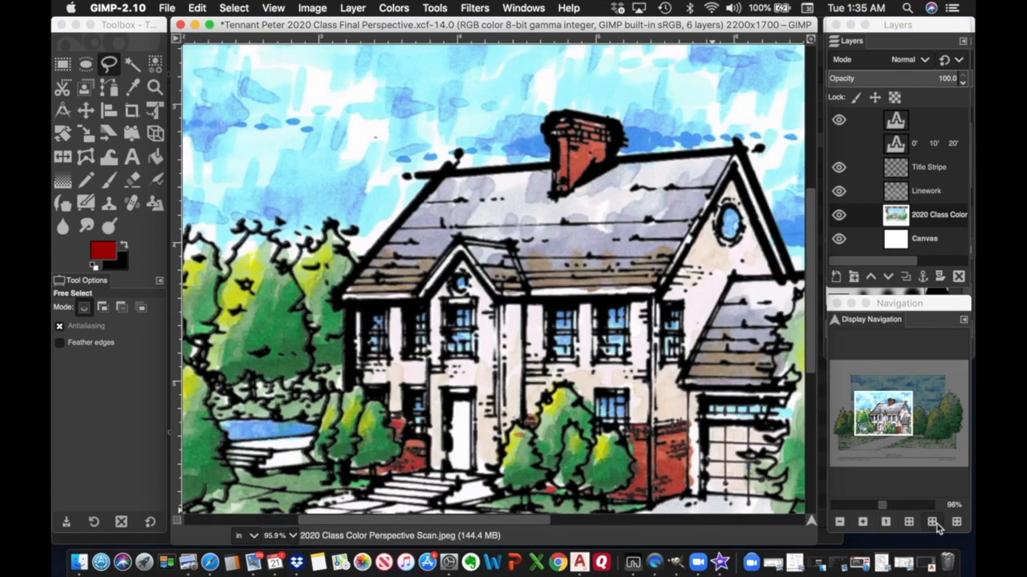
{"action": "left_click", "coordinate": [863, 522]}
{"action": "left_click", "coordinate": [863, 522]}
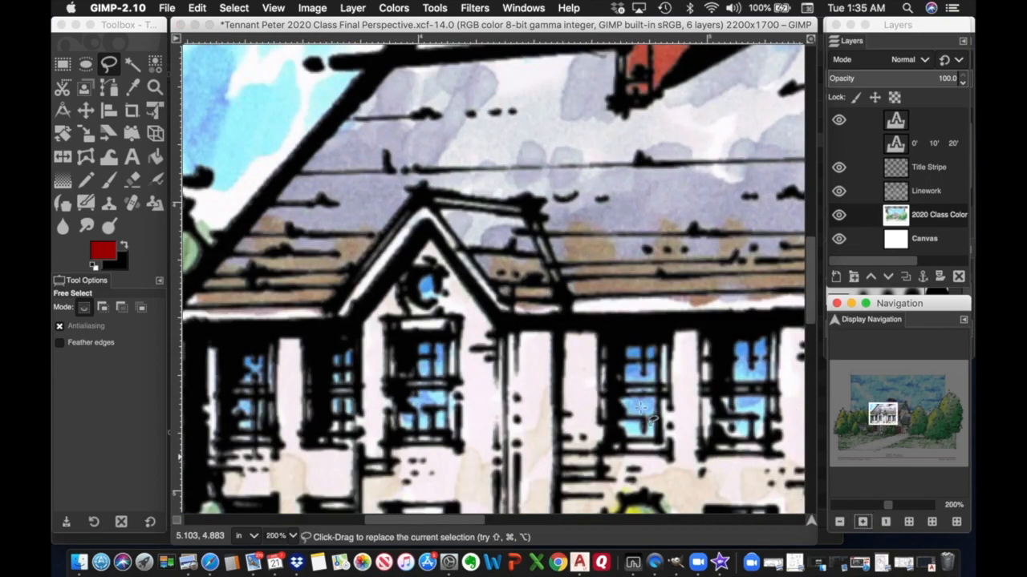
{"action": "scroll", "coordinate": [630, 403], "scroll_direction": "down", "scroll_amount": 3}
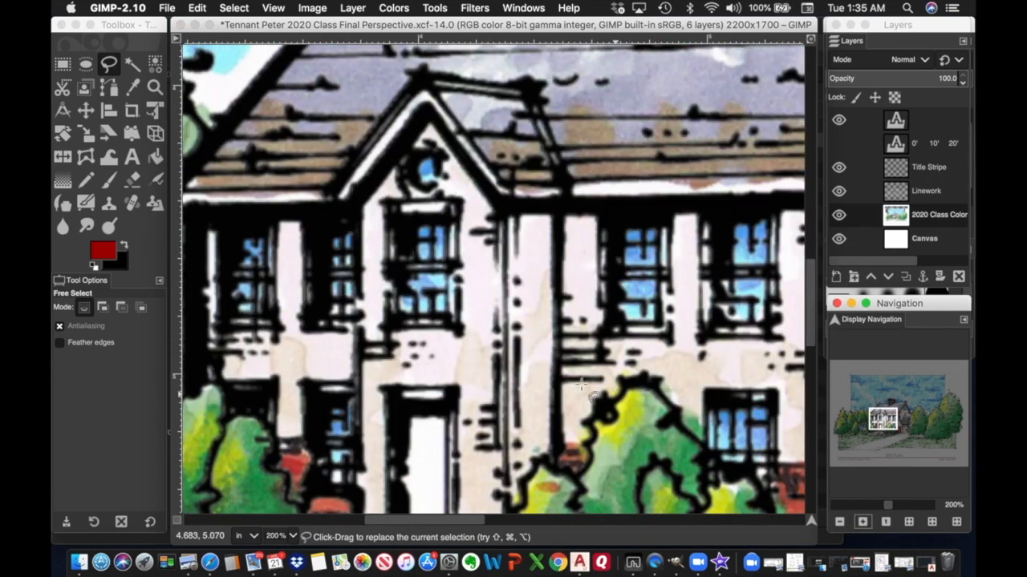
{"action": "left_click", "coordinate": [110, 66]}
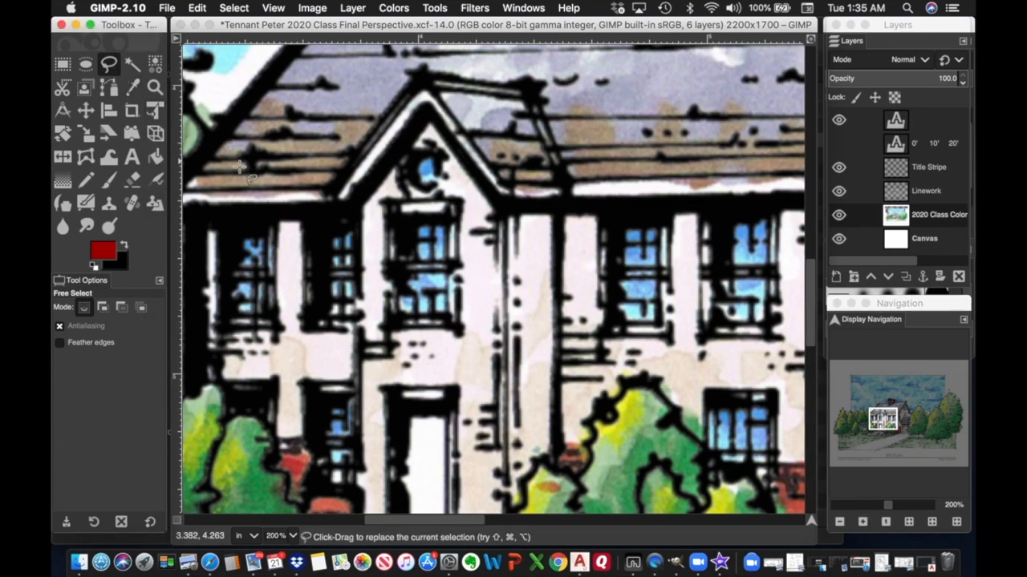
{"action": "left_click", "coordinate": [187, 189]}
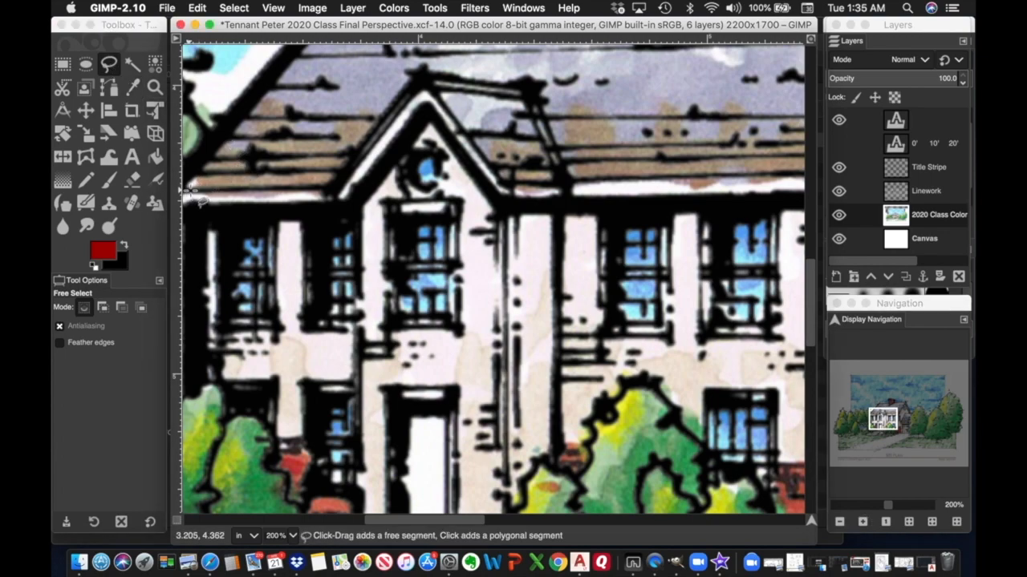
{"action": "left_click", "coordinate": [335, 189]}
{"action": "left_click", "coordinate": [422, 80]}
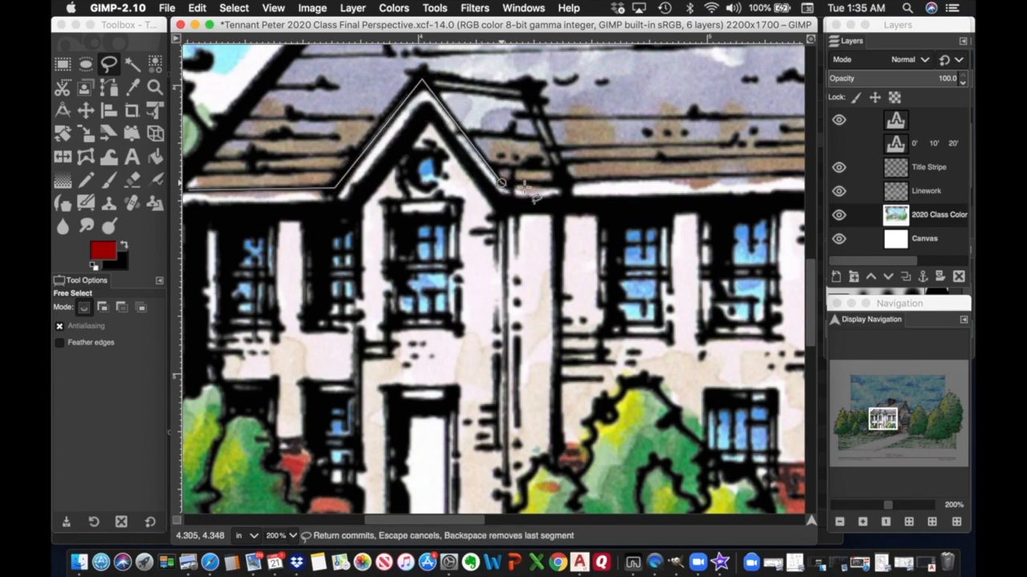
{"action": "left_click", "coordinate": [561, 186]}
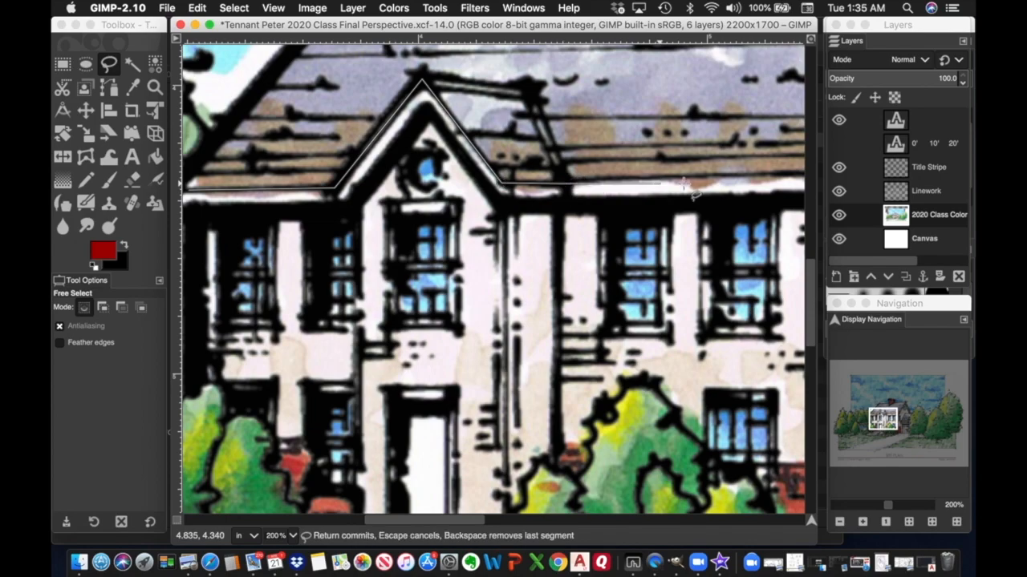
Extend the outline around the roof corner, gable peak and eave corners.
{"action": "scroll", "coordinate": [742, 186], "scroll_direction": "right", "scroll_amount": 4}
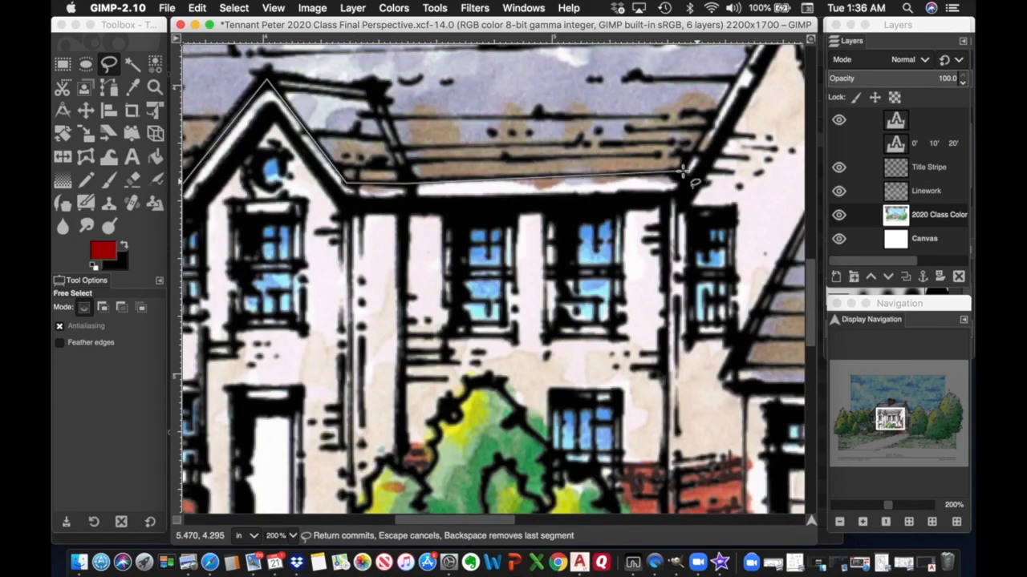
{"action": "left_click", "coordinate": [680, 172]}
{"action": "scroll", "coordinate": [677, 168], "scroll_direction": "right", "scroll_amount": 4}
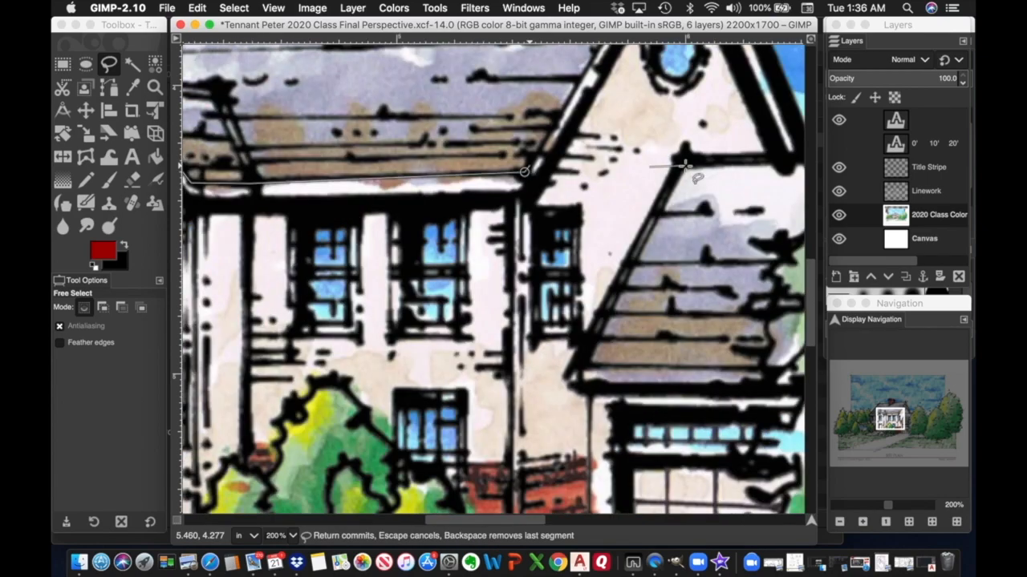
{"action": "scroll", "coordinate": [678, 168], "scroll_direction": "up", "scroll_amount": 3}
{"action": "scroll", "coordinate": [674, 164], "scroll_direction": "right", "scroll_amount": 8}
{"action": "scroll", "coordinate": [475, 183], "scroll_direction": "left", "scroll_amount": 4}
{"action": "scroll", "coordinate": [475, 183], "scroll_direction": "up", "scroll_amount": 4}
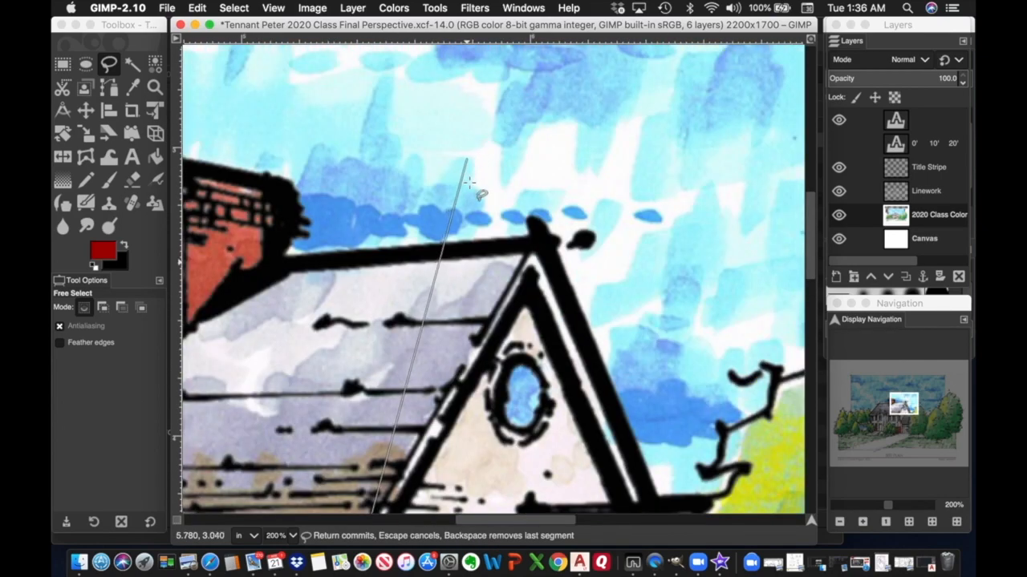
{"action": "left_click", "coordinate": [533, 243]}
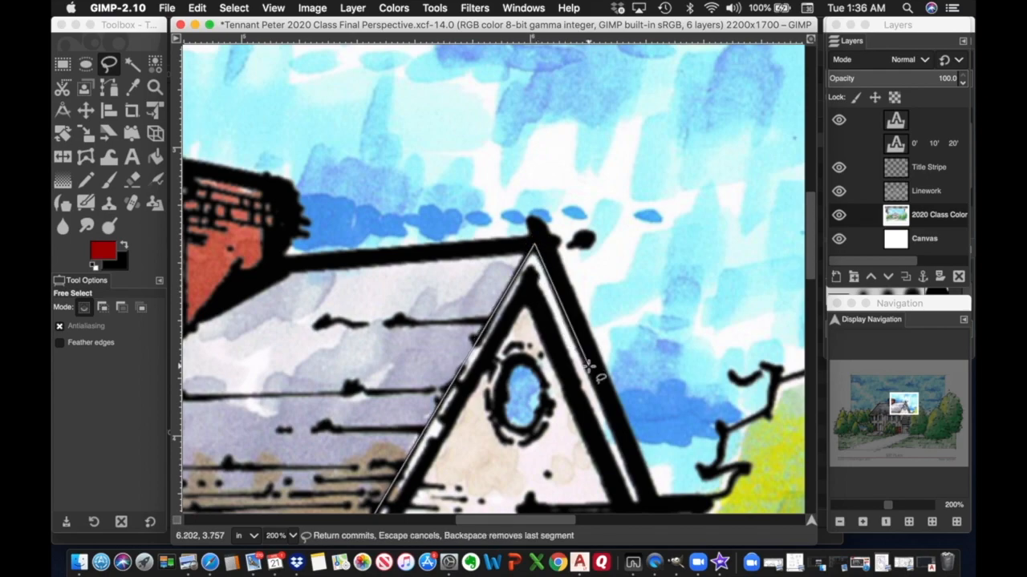
{"action": "scroll", "coordinate": [593, 365], "scroll_direction": "down", "scroll_amount": 4}
{"action": "scroll", "coordinate": [594, 364], "scroll_direction": "right", "scroll_amount": 4}
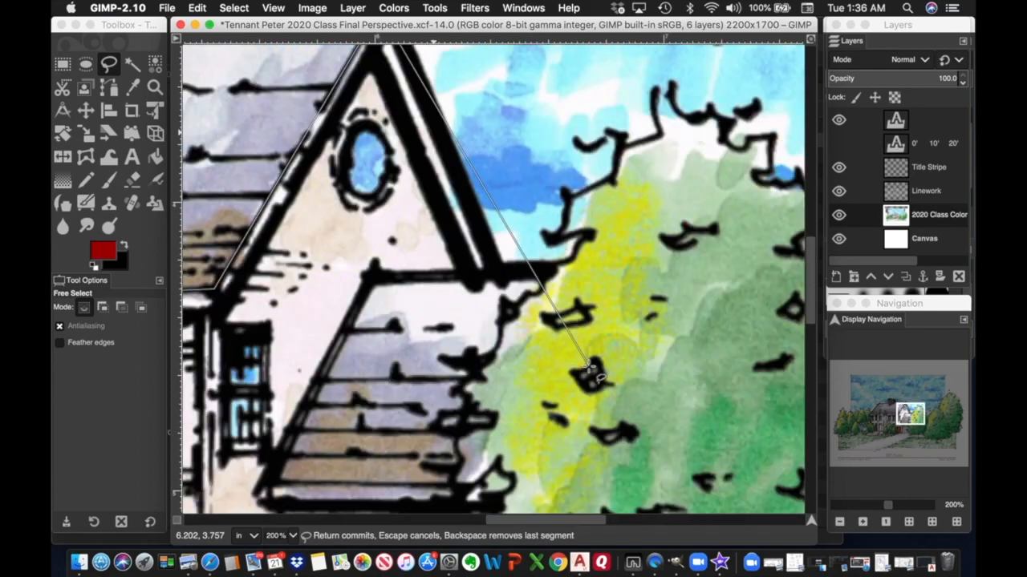
{"action": "left_click", "coordinate": [497, 269]}
{"action": "left_click", "coordinate": [478, 270]}
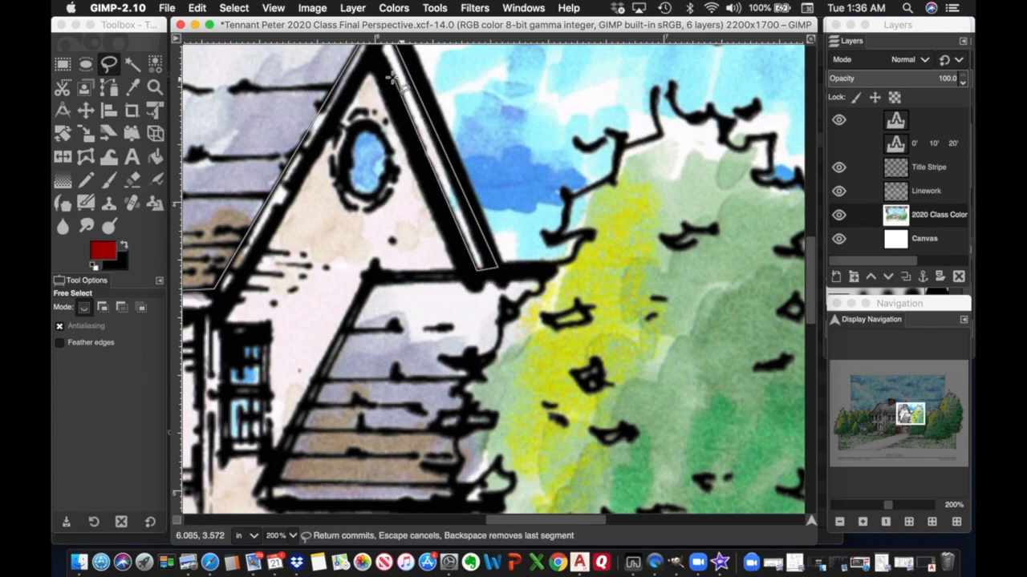
{"action": "left_click", "coordinate": [375, 51]}
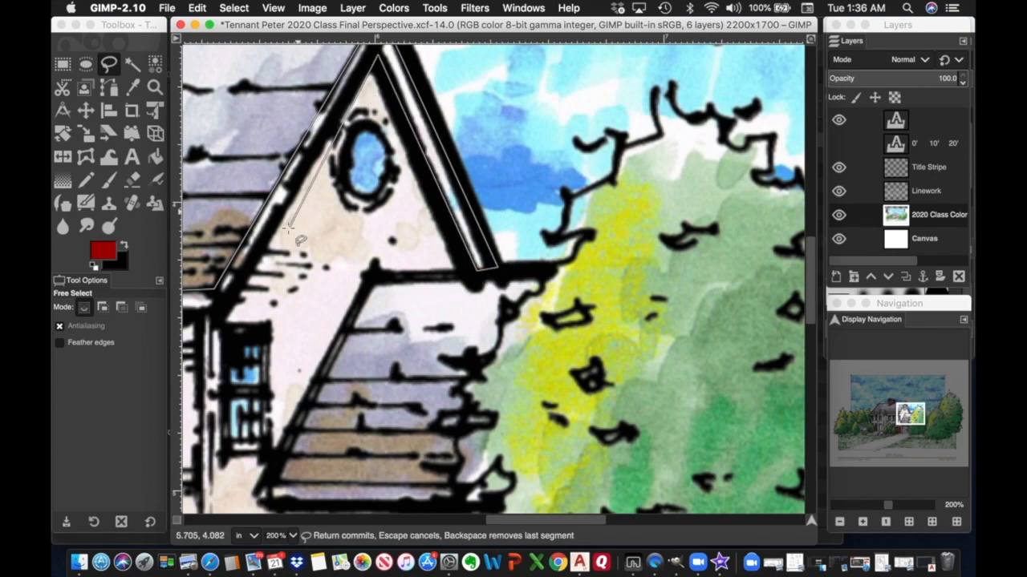
{"action": "left_click", "coordinate": [221, 307]}
Trace back along the middle eave and left roof edge and close the selection.
{"action": "scroll", "coordinate": [227, 296], "scroll_direction": "left", "scroll_amount": 5}
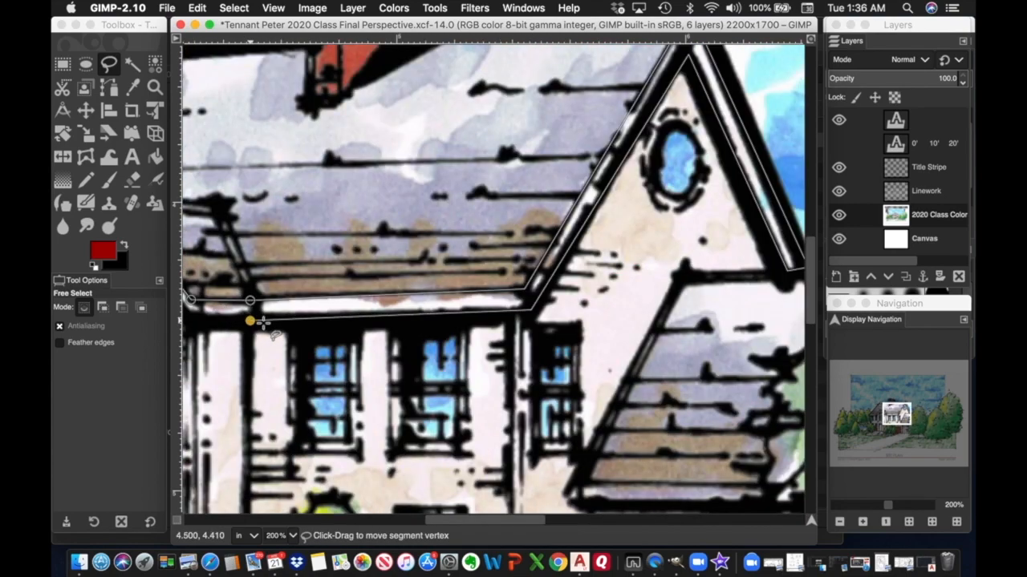
{"action": "scroll", "coordinate": [256, 321], "scroll_direction": "left", "scroll_amount": 4}
{"action": "scroll", "coordinate": [316, 328], "scroll_direction": "left", "scroll_amount": 3}
{"action": "scroll", "coordinate": [460, 330], "scroll_direction": "right", "scroll_amount": 8}
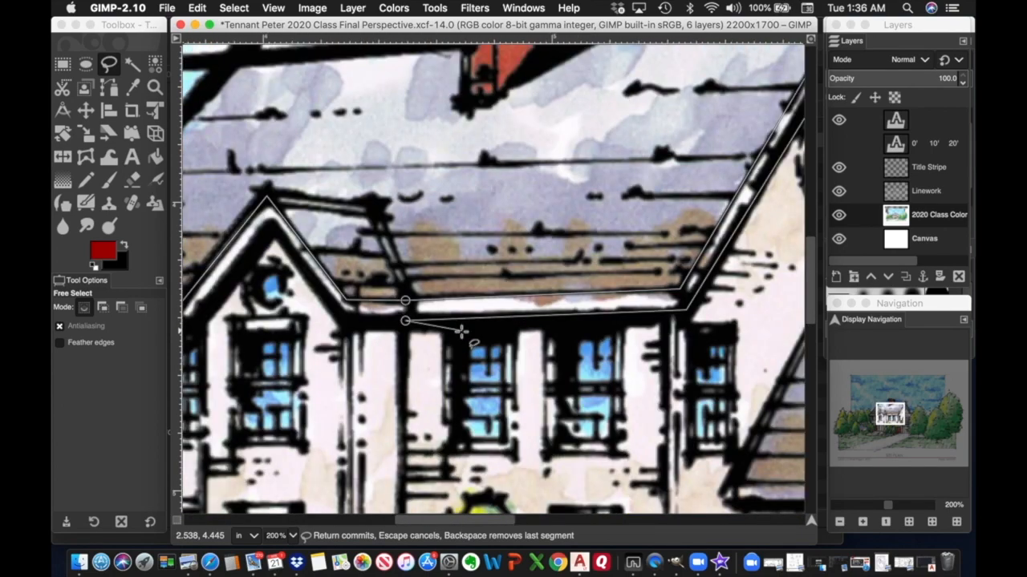
{"action": "left_click", "coordinate": [350, 323]}
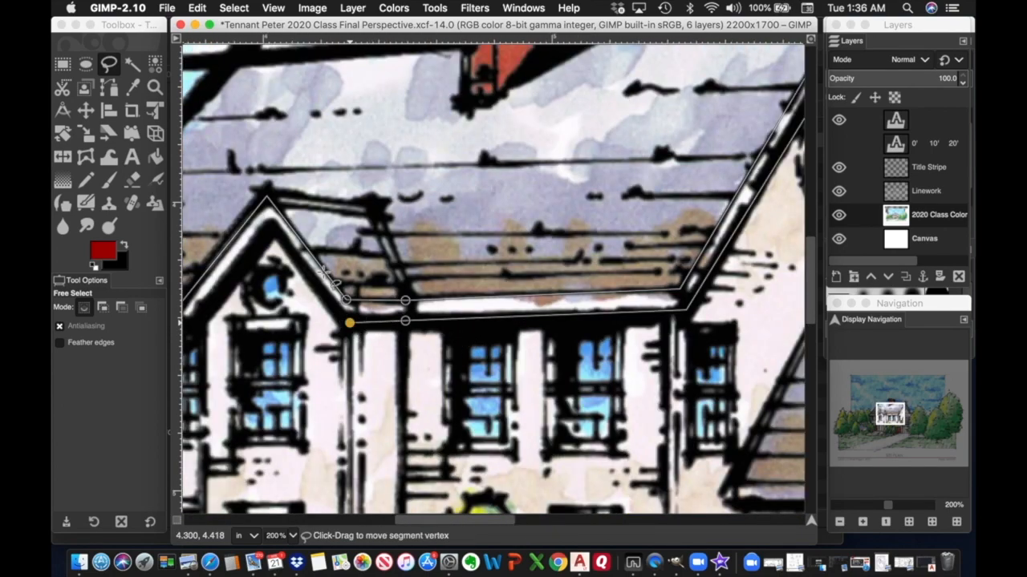
{"action": "left_click", "coordinate": [271, 228]}
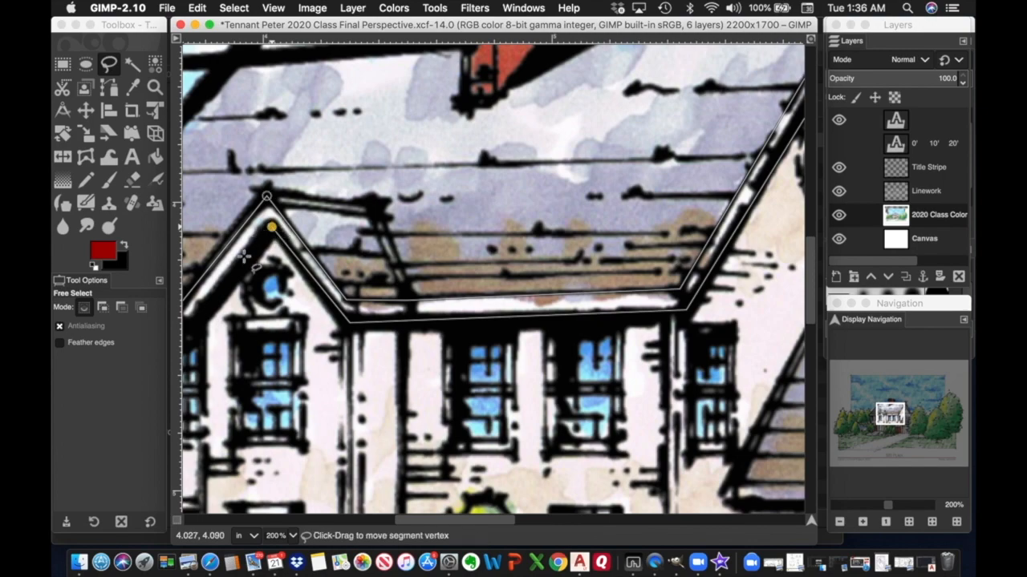
{"action": "left_click", "coordinate": [198, 322]}
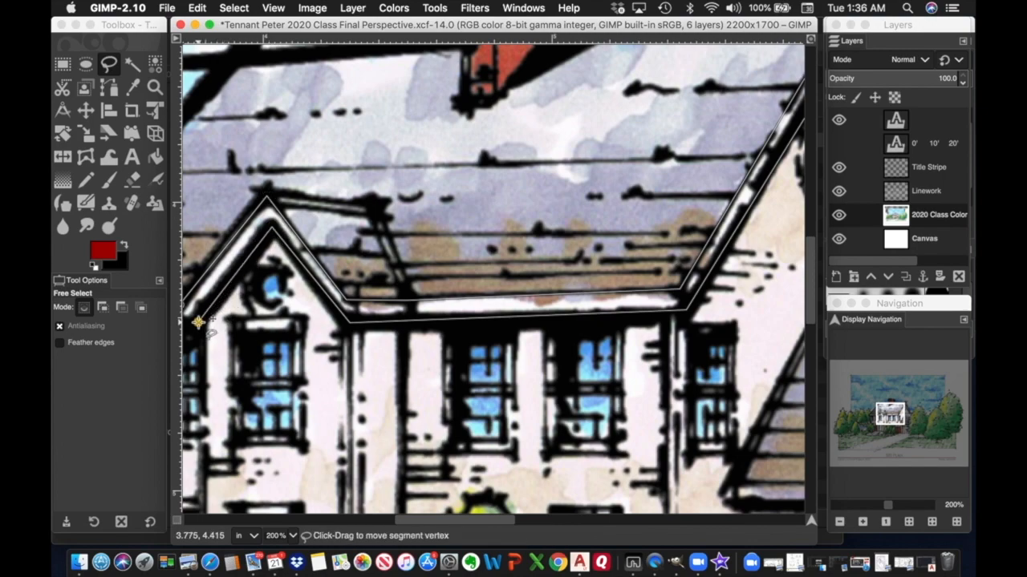
{"action": "scroll", "coordinate": [200, 323], "scroll_direction": "left", "scroll_amount": 8}
{"action": "scroll", "coordinate": [201, 323], "scroll_direction": "down", "scroll_amount": 3}
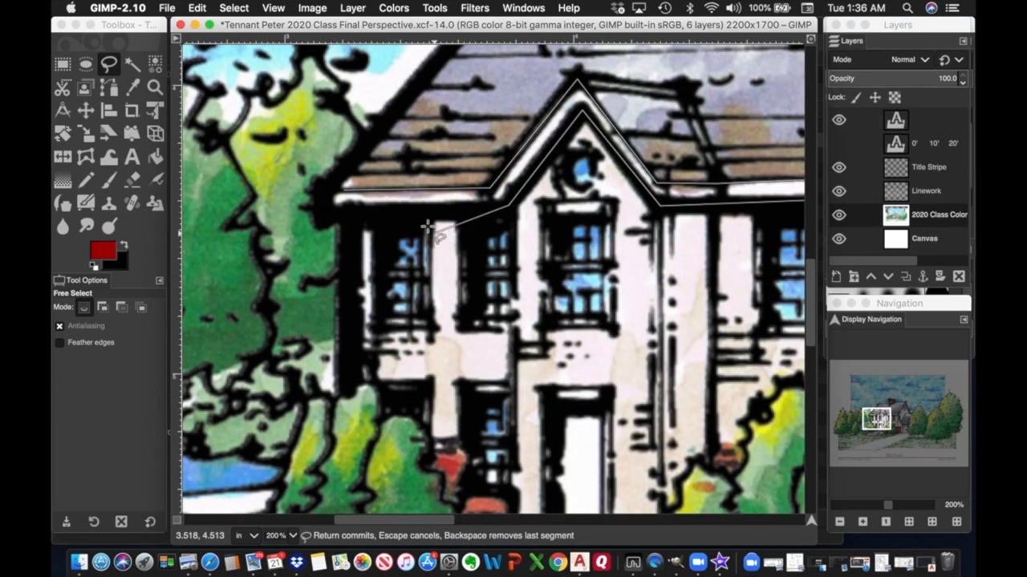
{"action": "left_click", "coordinate": [330, 210]}
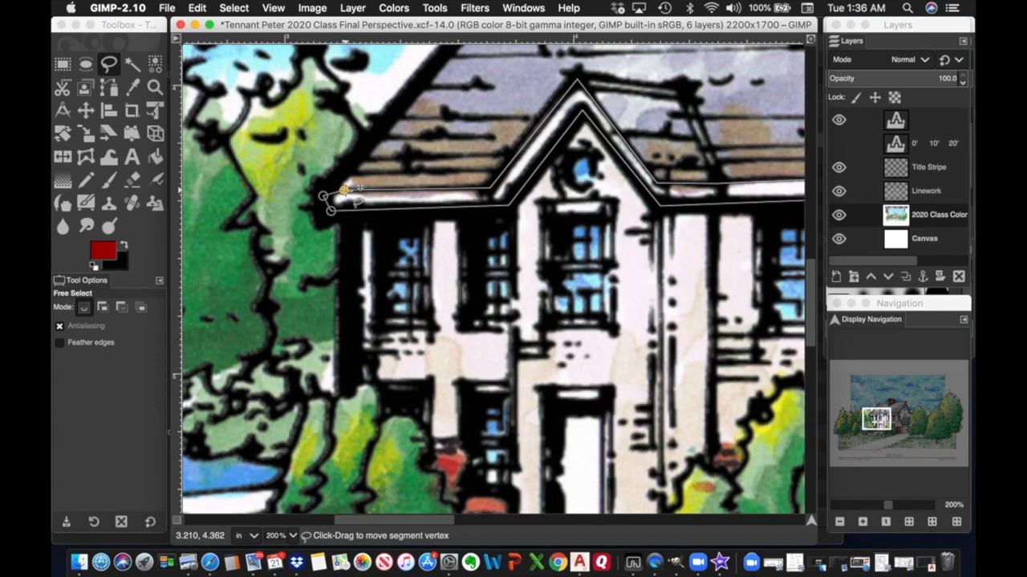
{"action": "double_click", "coordinate": [343, 190]}
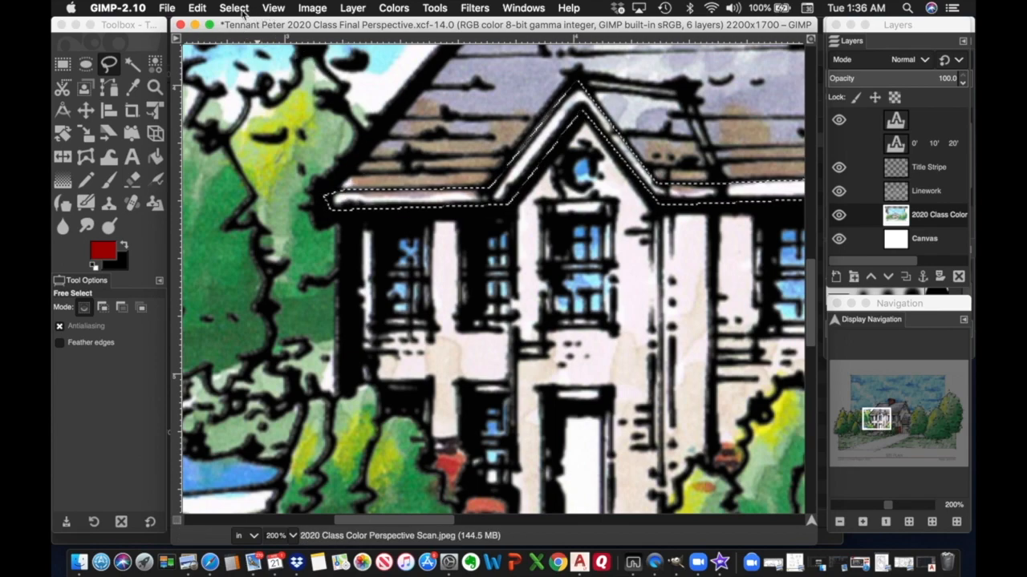
Clear the selected gable trim strip to white.
{"action": "left_click", "coordinate": [197, 8]}
{"action": "mouse_move", "coordinate": [233, 8]}
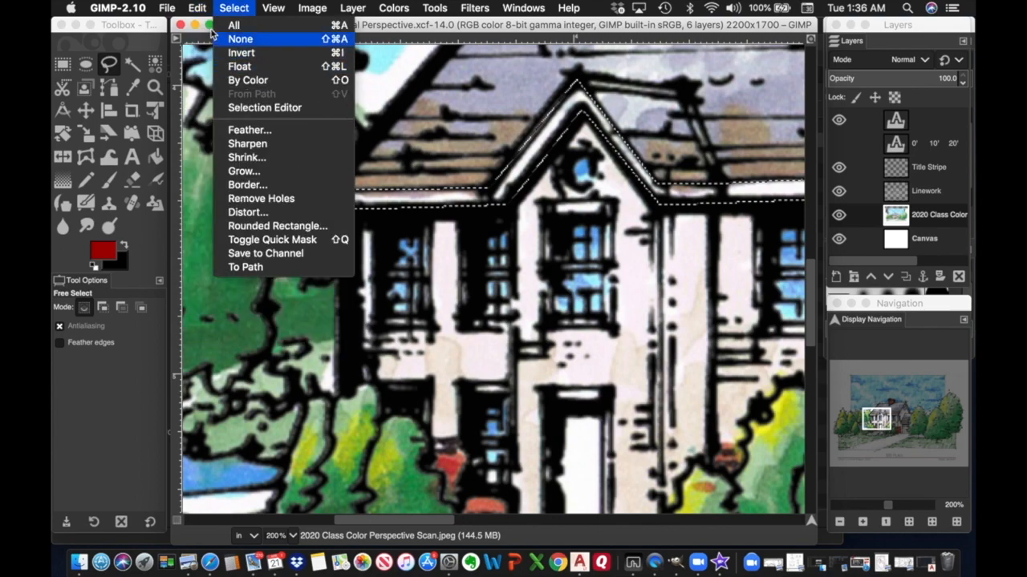
{"action": "mouse_move", "coordinate": [197, 8]}
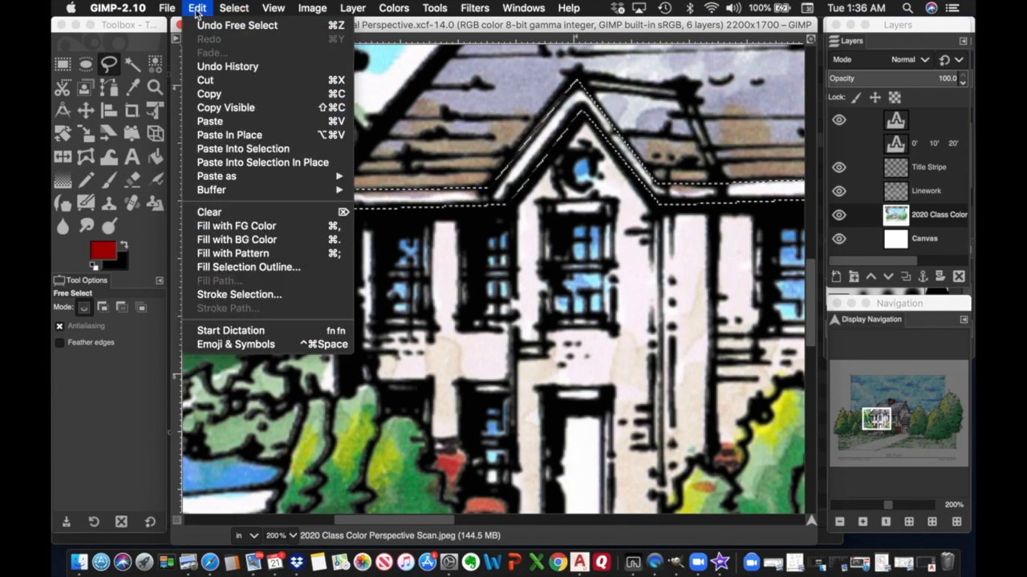
{"action": "left_click", "coordinate": [208, 212]}
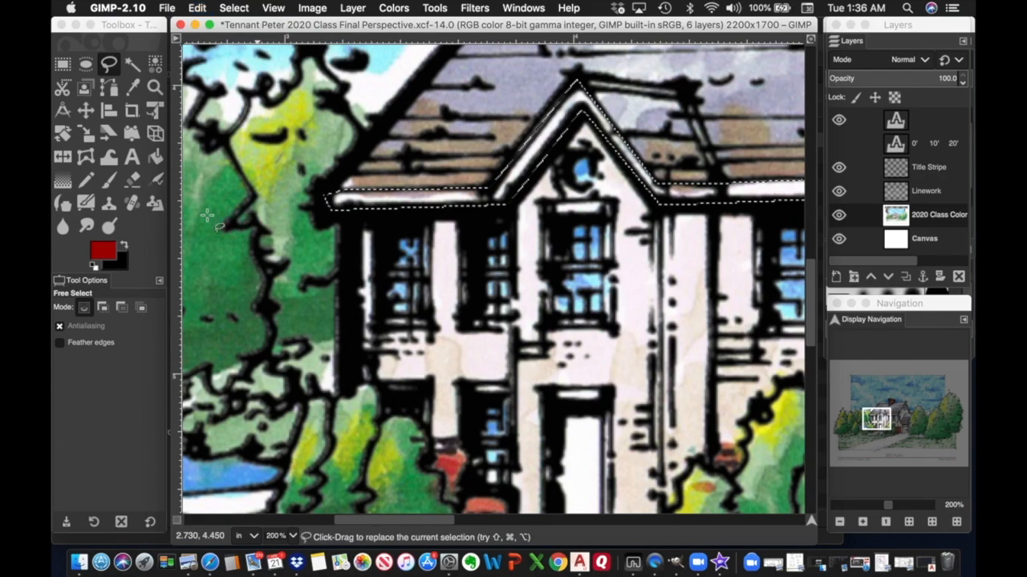
{"action": "scroll", "coordinate": [446, 274], "scroll_direction": "right", "scroll_amount": 5}
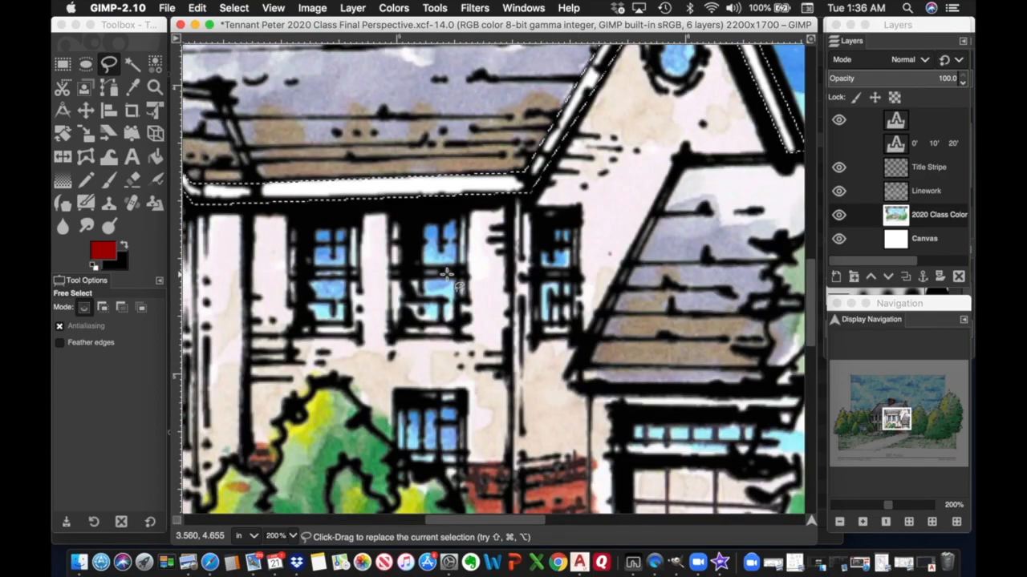
Outline the narrow eave strip above the garage with Free Select and make it a selection.
{"action": "scroll", "coordinate": [446, 274], "scroll_direction": "up", "scroll_amount": 3}
{"action": "scroll", "coordinate": [446, 274], "scroll_direction": "right", "scroll_amount": 4}
{"action": "scroll", "coordinate": [446, 274], "scroll_direction": "down", "scroll_amount": 7}
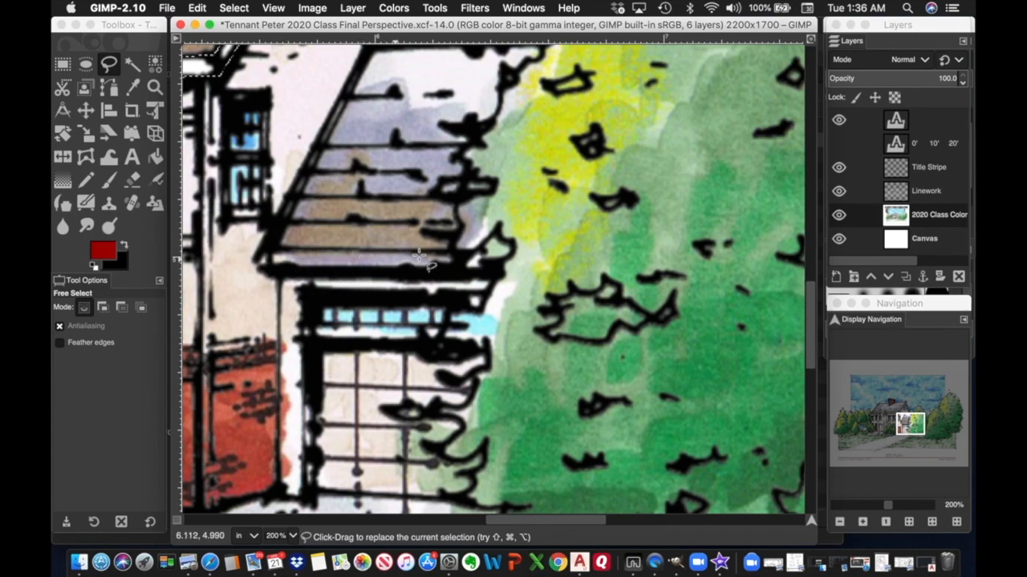
{"action": "left_click", "coordinate": [266, 250]}
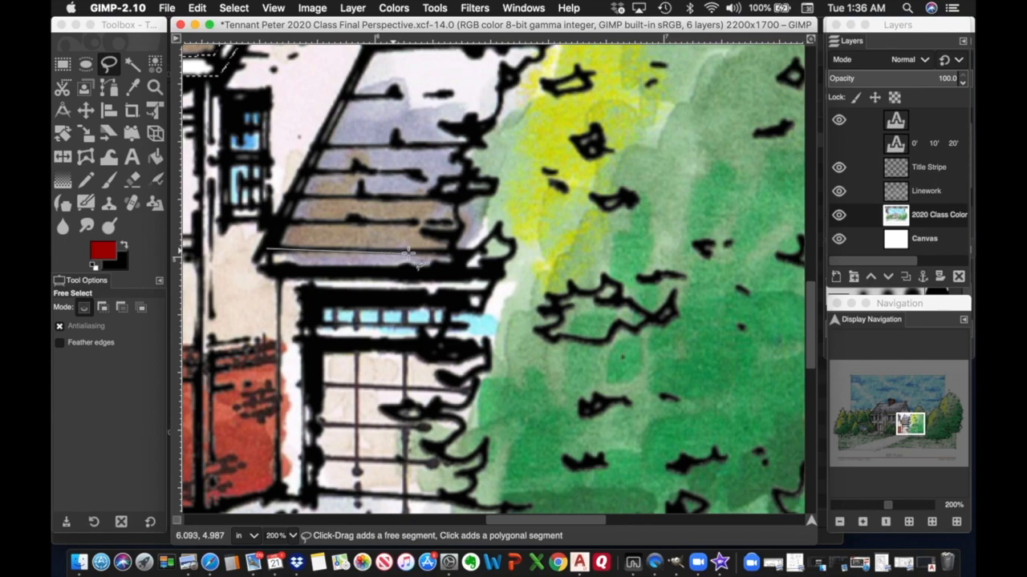
{"action": "left_click", "coordinate": [466, 255]}
{"action": "left_click", "coordinate": [471, 267]}
{"action": "left_click", "coordinate": [302, 271]}
{"action": "left_click", "coordinate": [271, 272]}
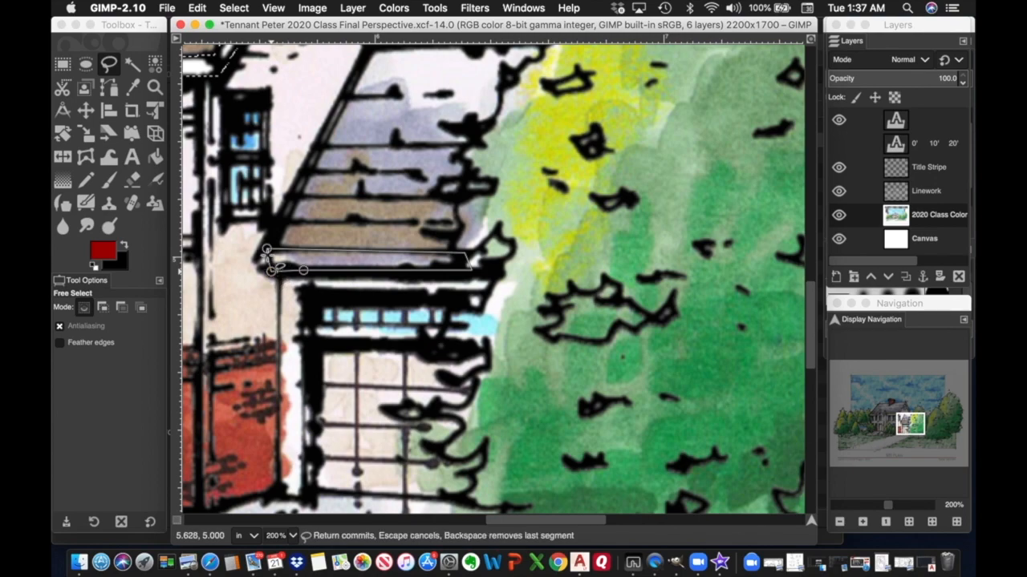
{"action": "left_click", "coordinate": [267, 254]}
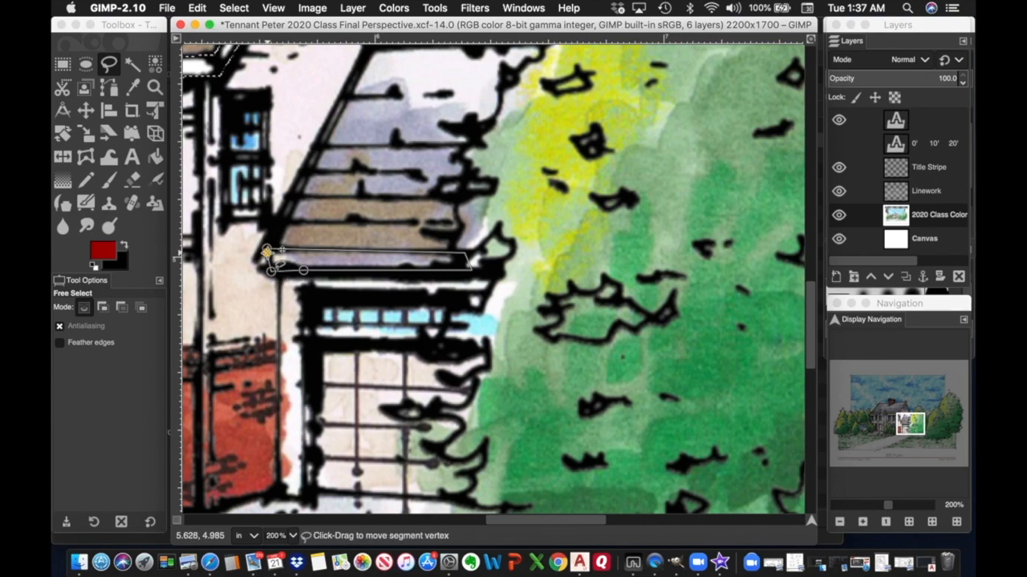
{"action": "key", "text": "Return"}
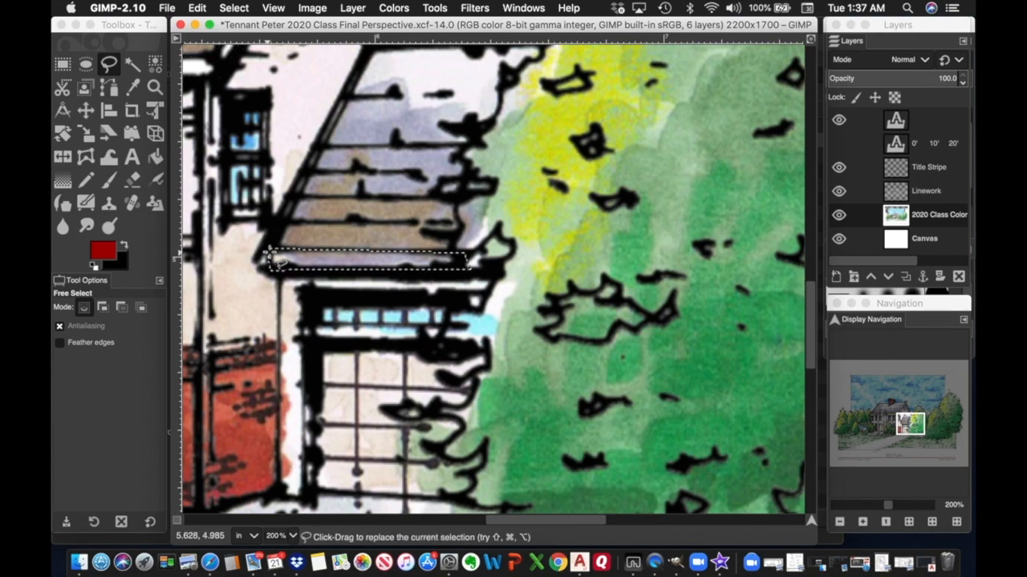
Clear the selected eave strip to white with Edit > Clear.
{"action": "left_click", "coordinate": [204, 10]}
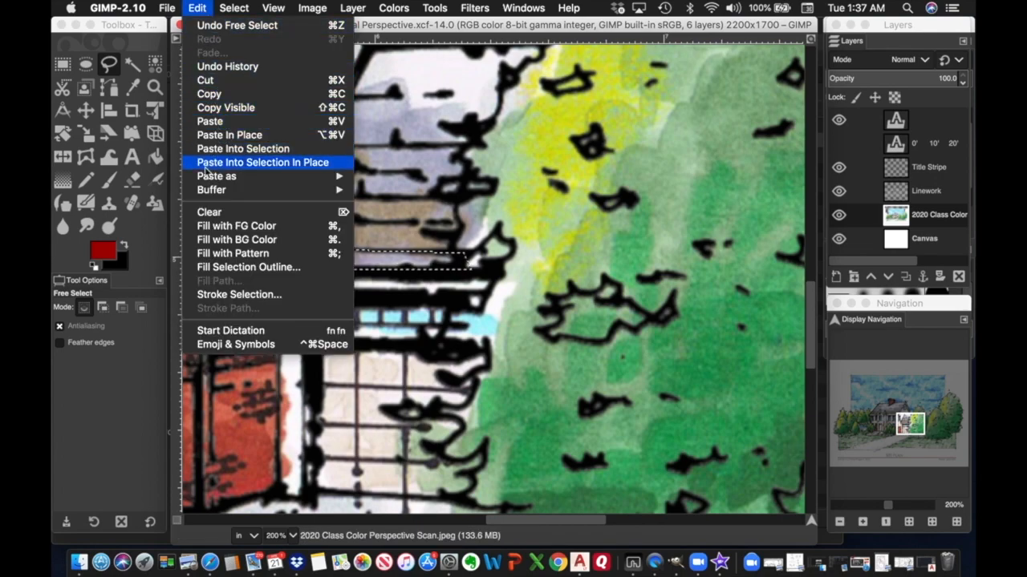
{"action": "left_click", "coordinate": [211, 212]}
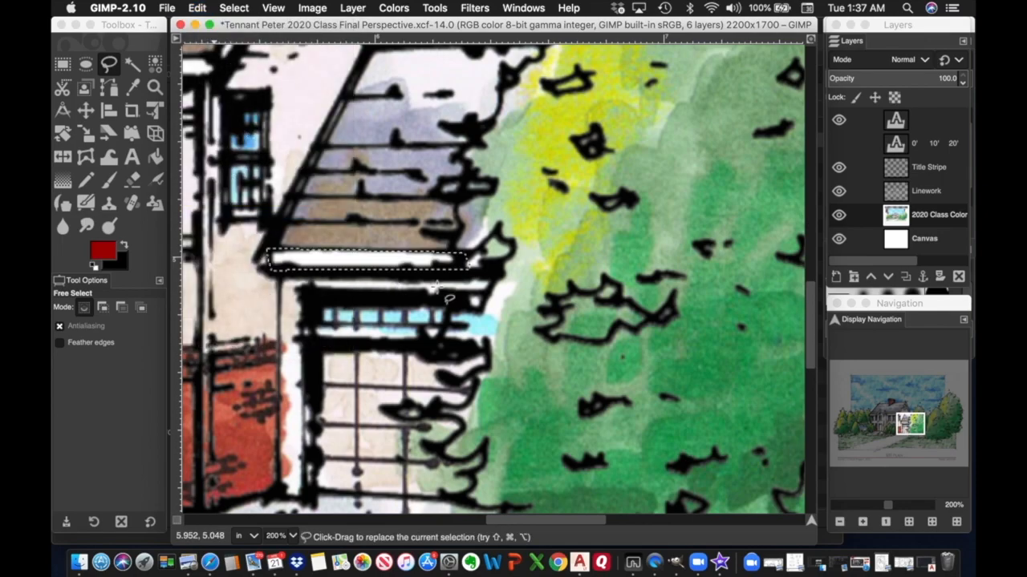
{"action": "scroll", "coordinate": [433, 289], "scroll_direction": "left", "scroll_amount": 5}
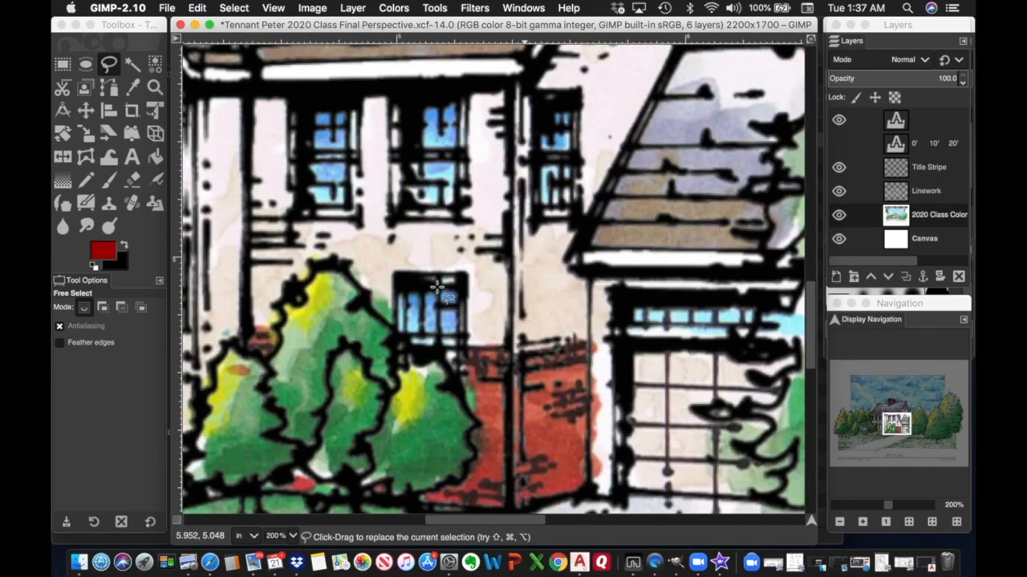
{"action": "scroll", "coordinate": [436, 289], "scroll_direction": "down", "scroll_amount": 3}
{"action": "scroll", "coordinate": [435, 289], "scroll_direction": "right", "scroll_amount": 4}
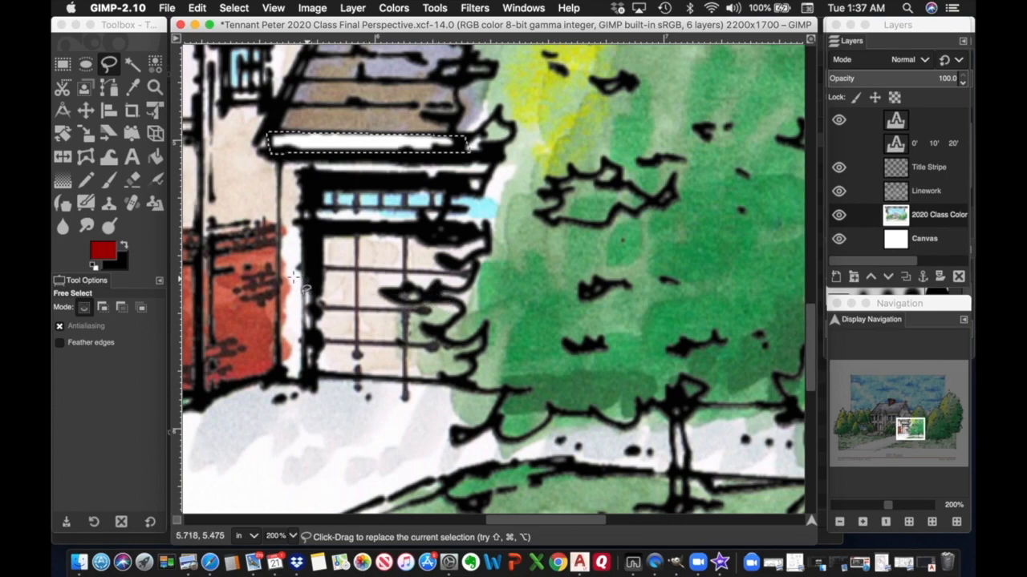
{"action": "scroll", "coordinate": [294, 278], "scroll_direction": "left", "scroll_amount": 10}
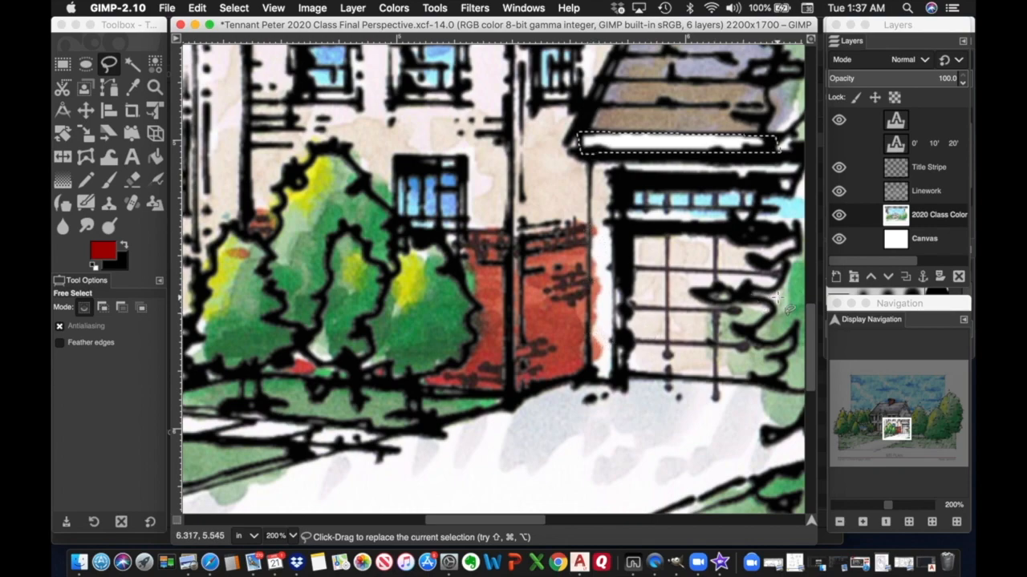
Zoom out to 100%, pan toward the left trees, and make Linework the active layer.
{"action": "left_click", "coordinate": [840, 523]}
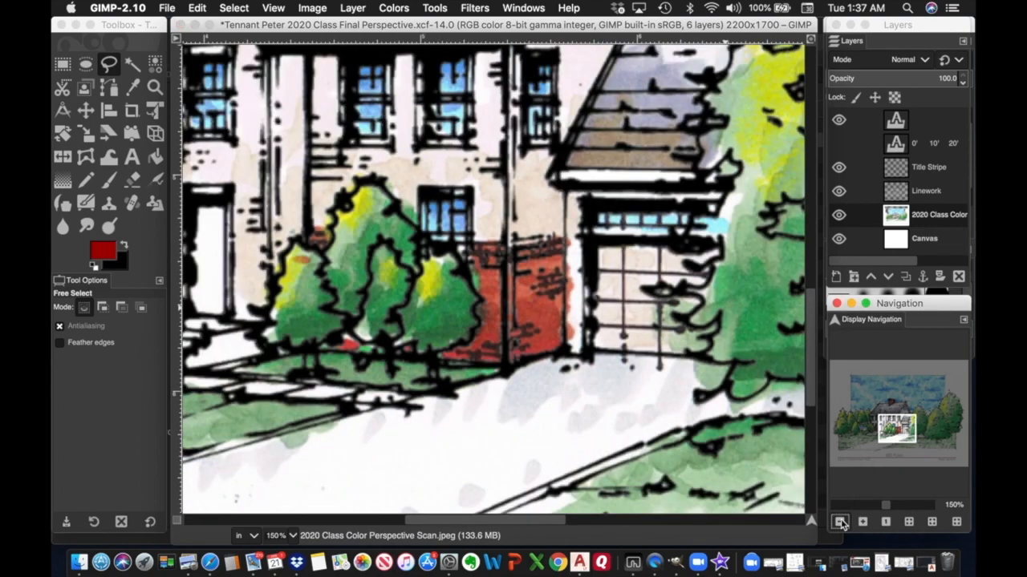
{"action": "left_click", "coordinate": [841, 522]}
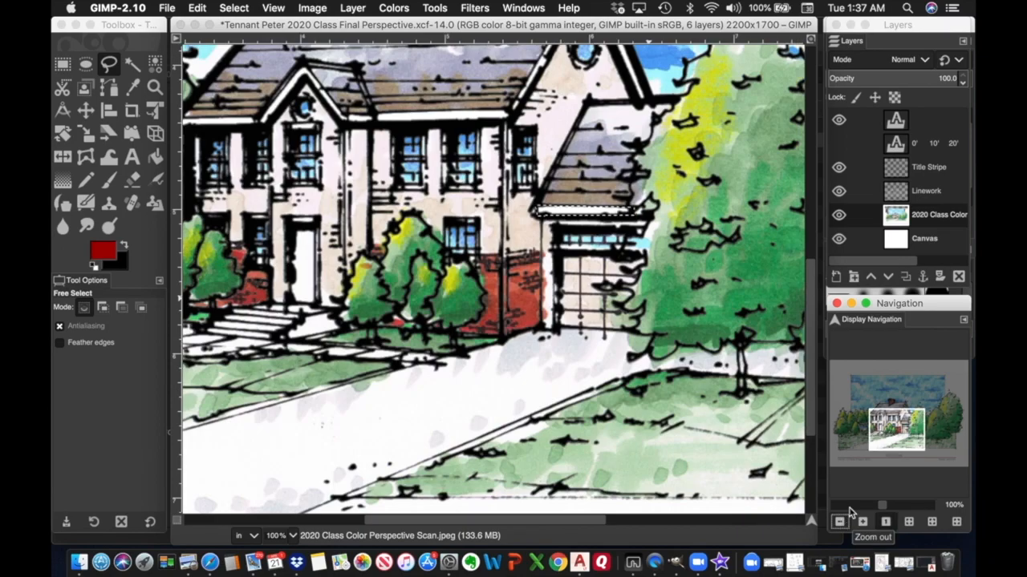
{"action": "mouse_move", "coordinate": [893, 443]}
{"action": "left_mouse_down"}
{"action": "mouse_move", "coordinate": [879, 431]}
{"action": "mouse_move", "coordinate": [855, 440]}
{"action": "left_mouse_up"}
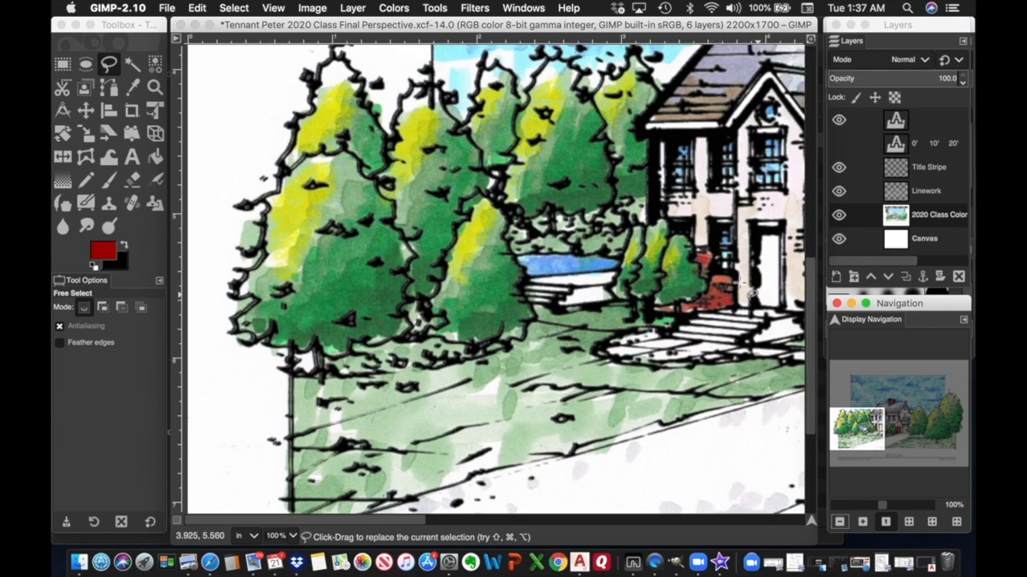
{"action": "left_click", "coordinate": [922, 193]}
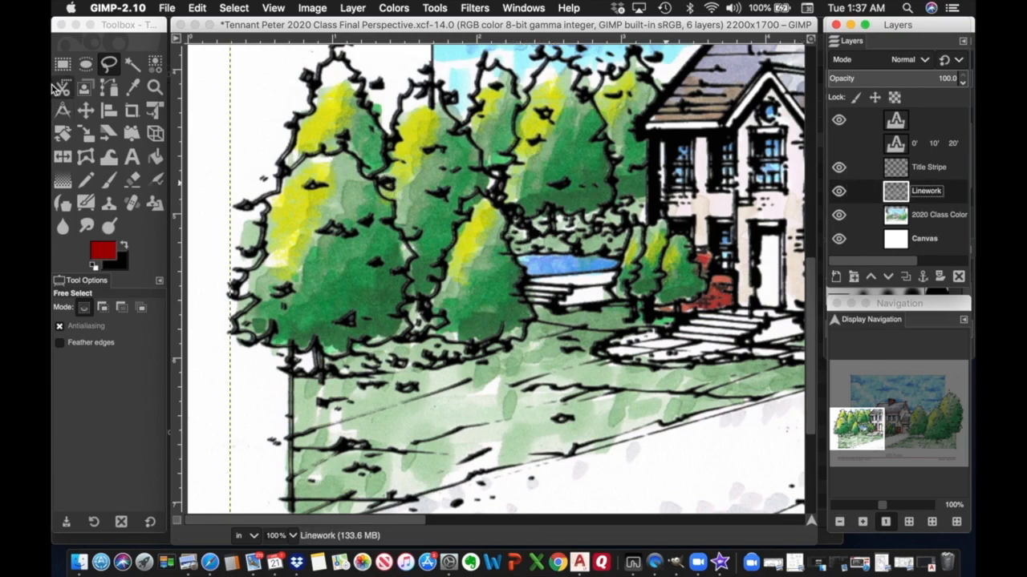
With the Move tool, pan down to the SITE PLAN title block and select the topmost text layer.
{"action": "left_click", "coordinate": [86, 110]}
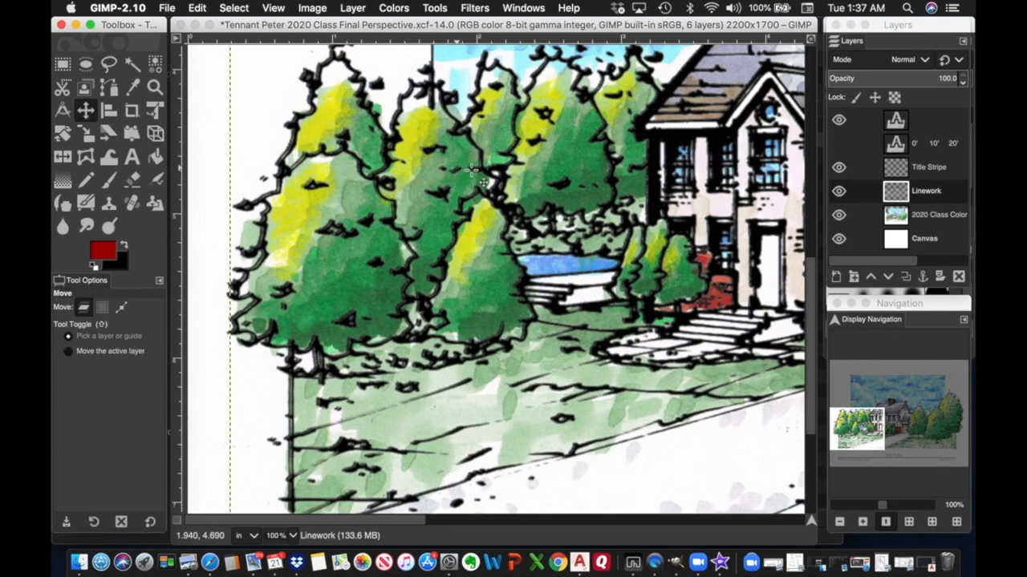
{"action": "left_click", "coordinate": [485, 178]}
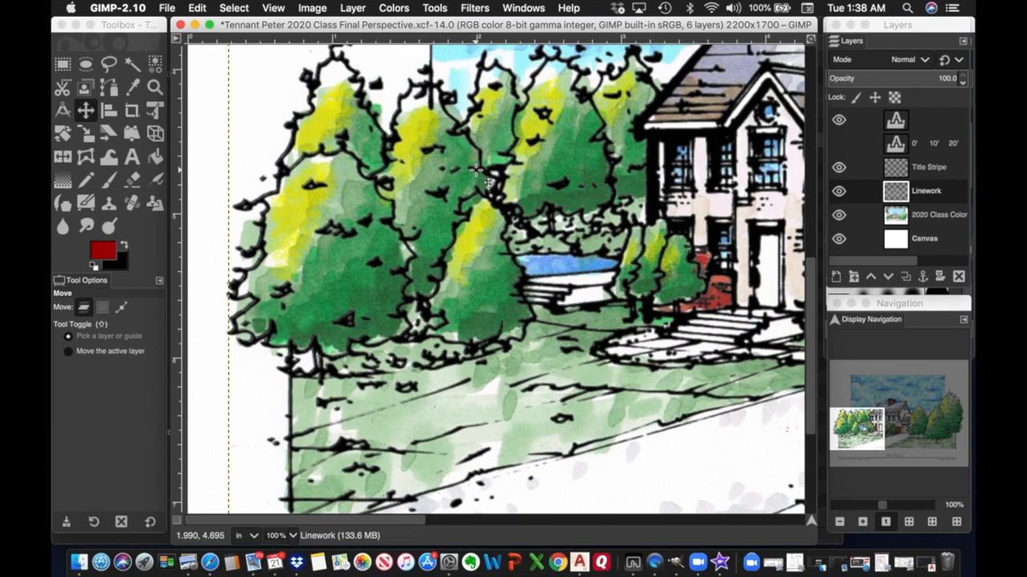
{"action": "left_click_drag", "start_coordinate": [869, 427], "coordinate": [940, 422]}
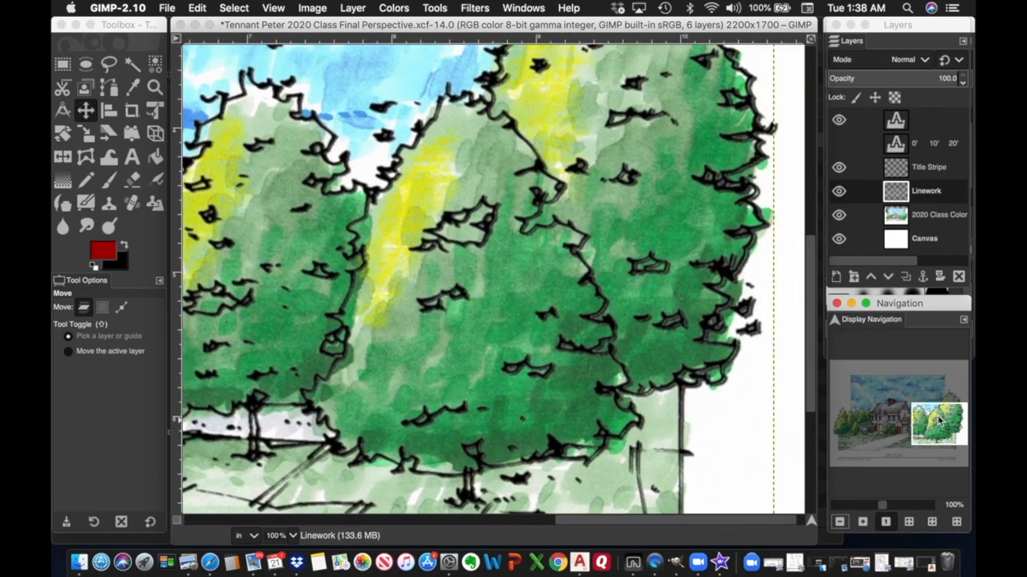
{"action": "left_click_drag", "start_coordinate": [940, 423], "coordinate": [941, 409]}
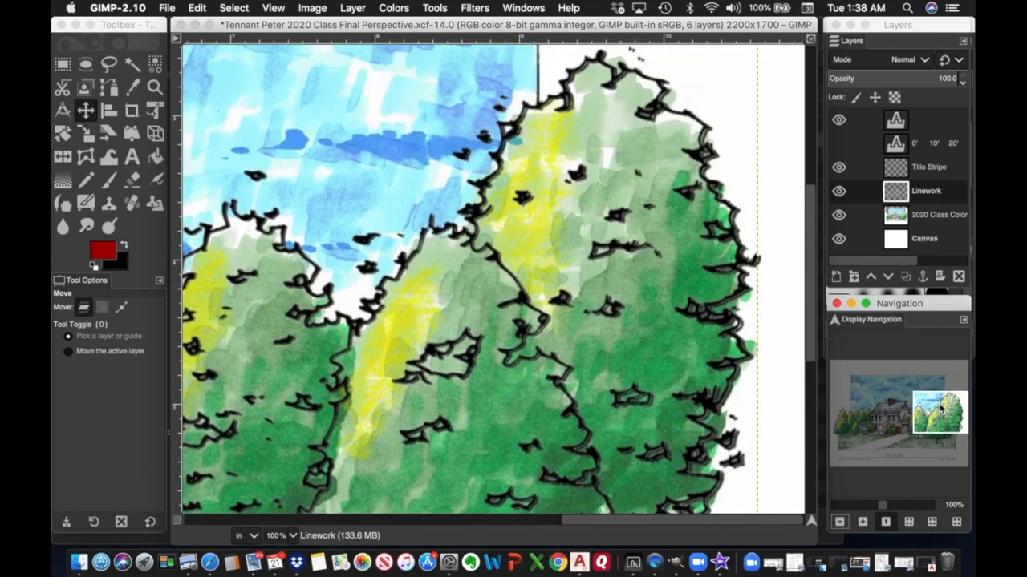
{"action": "left_click", "coordinate": [691, 306]}
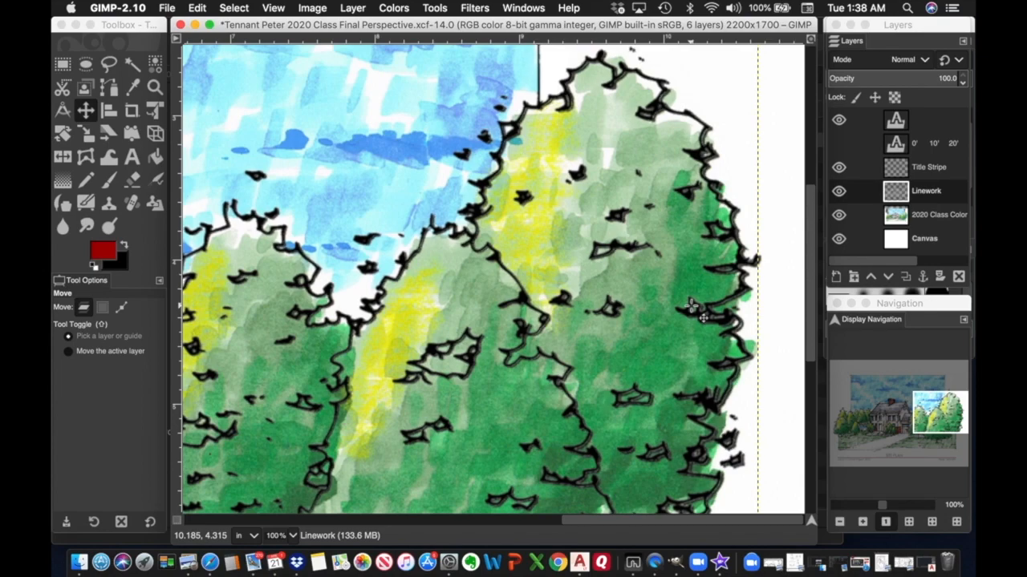
{"action": "left_click_drag", "start_coordinate": [945, 414], "coordinate": [883, 427]}
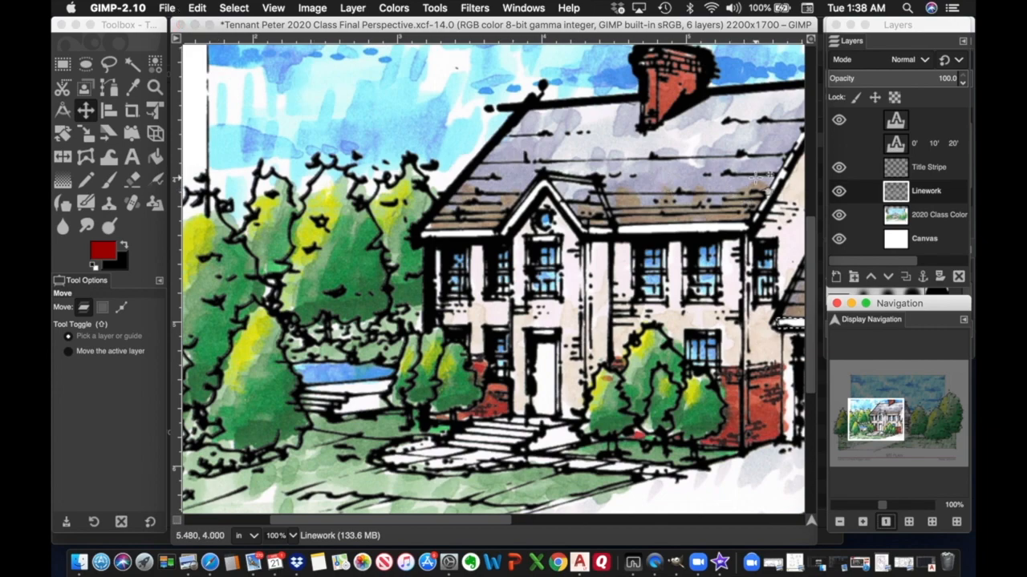
{"action": "left_click_drag", "start_coordinate": [810, 254], "coordinate": [806, 370]}
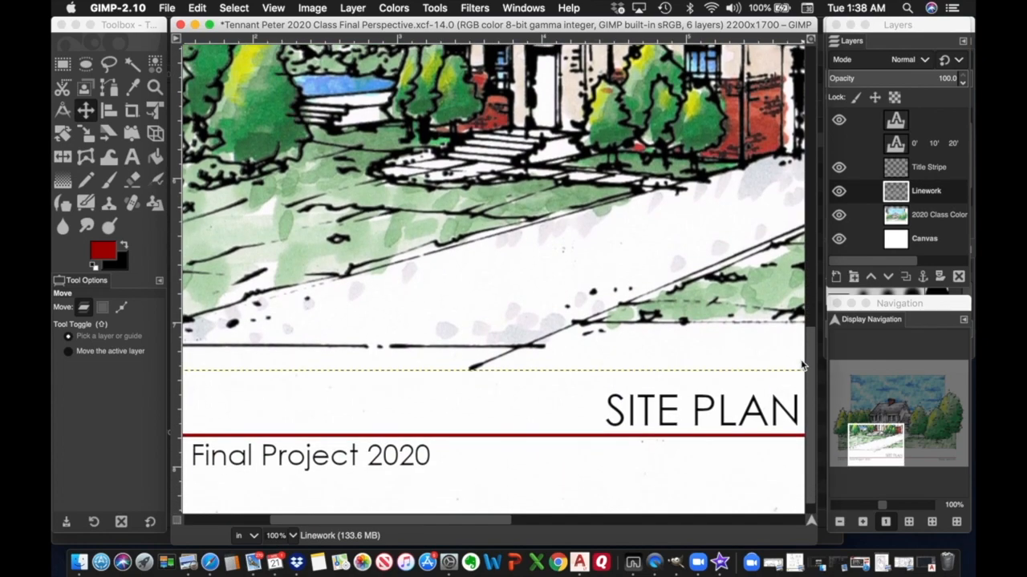
{"action": "left_click", "coordinate": [897, 120]}
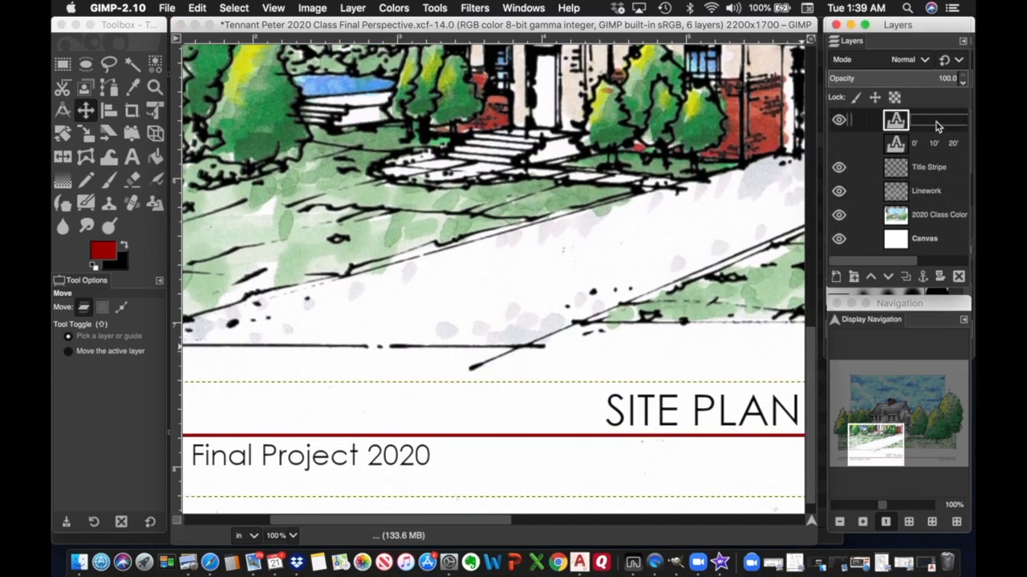
{"action": "scroll", "coordinate": [935, 126], "scroll_direction": "right", "scroll_amount": 3}
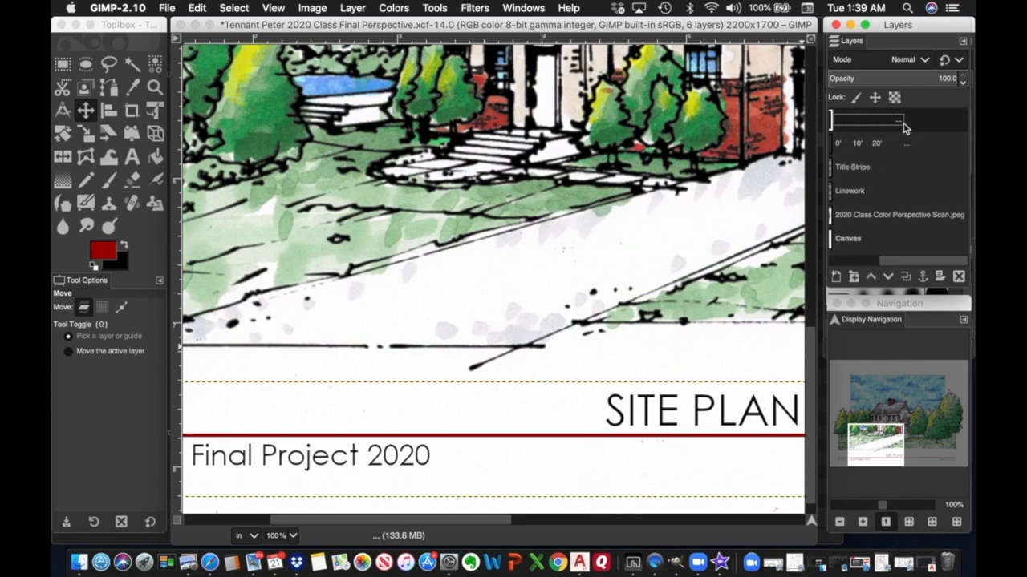
{"action": "scroll", "coordinate": [907, 124], "scroll_direction": "left", "scroll_amount": 3}
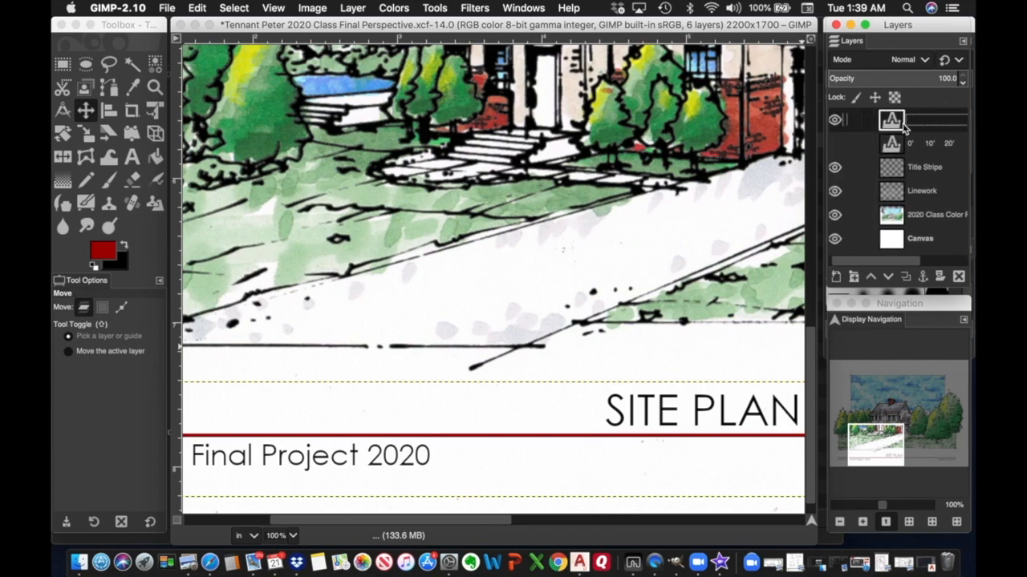
Start editing the title text layer and zoom out to see the whole title strip.
{"action": "double_click", "coordinate": [898, 120]}
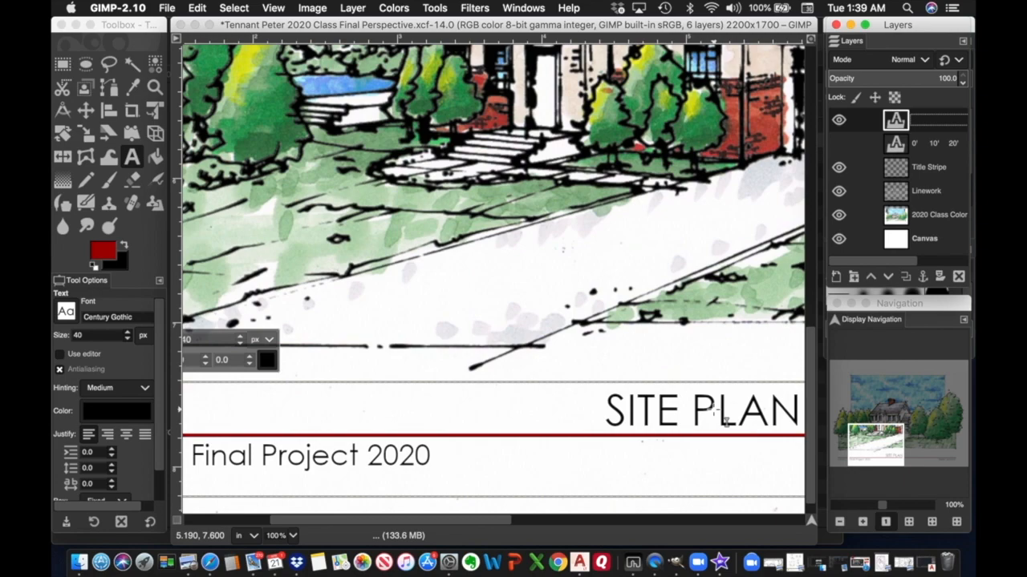
{"action": "scroll", "coordinate": [719, 422], "scroll_direction": "right", "scroll_amount": 2}
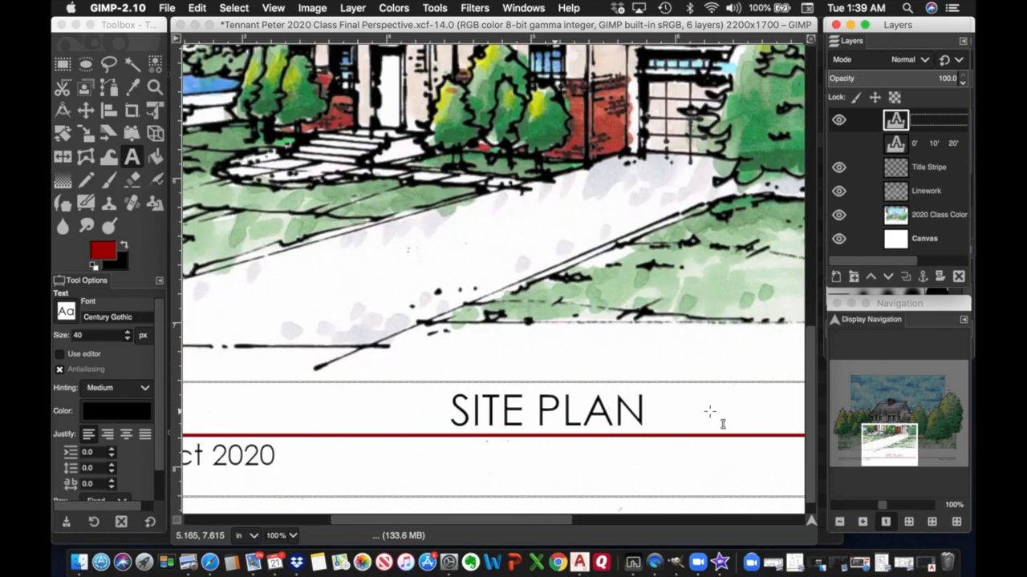
{"action": "scroll", "coordinate": [717, 422], "scroll_direction": "left", "scroll_amount": 1}
{"action": "left_click", "coordinate": [839, 523]}
{"action": "left_click", "coordinate": [839, 522]}
{"action": "left_click", "coordinate": [840, 522]}
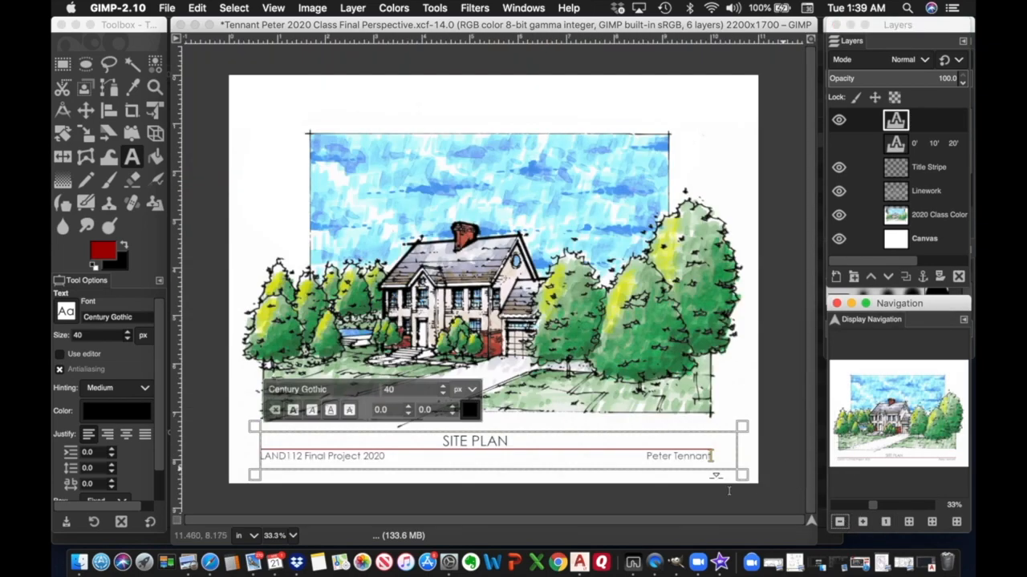
Delete the SITE PLAN heading text while keeping the project line below it.
{"action": "double_click", "coordinate": [511, 442]}
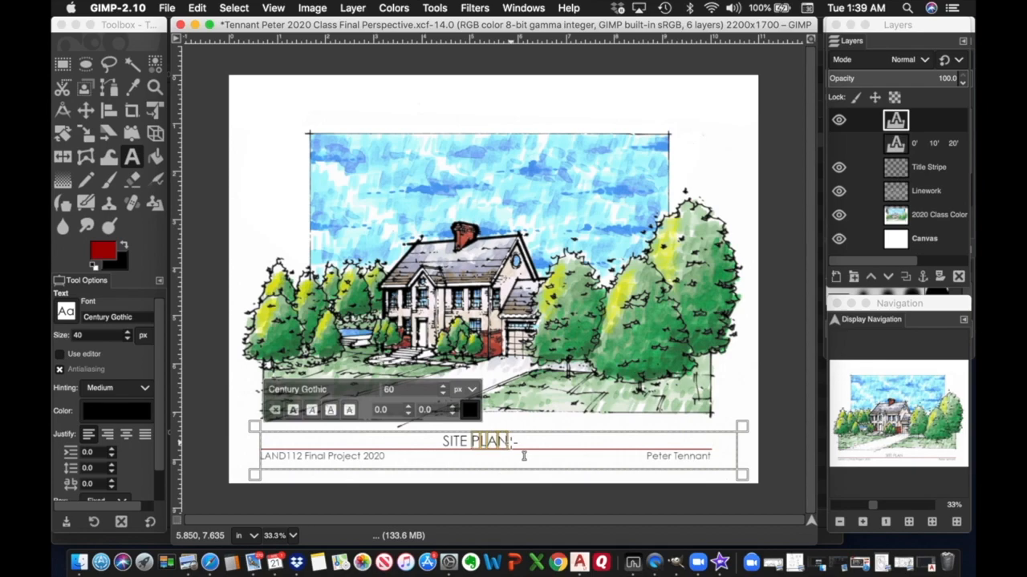
{"action": "key", "text": "BackSpace"}
{"action": "key", "text": "BackSpace"}
{"action": "key", "text": "BackSpace"}
{"action": "key", "text": "BackSpace"}
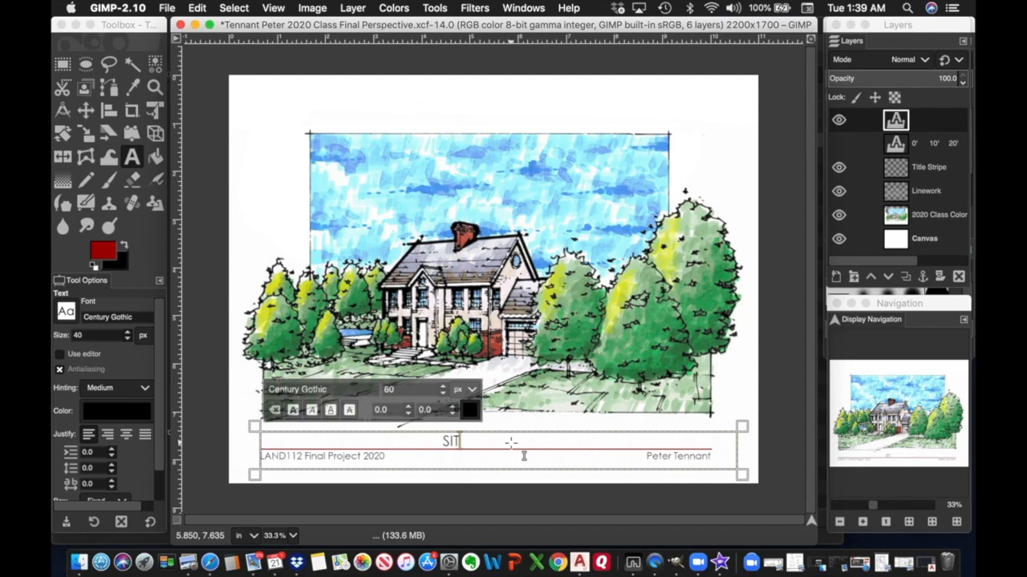
{"action": "key", "text": "BackSpace"}
{"action": "key", "text": "BackSpace"}
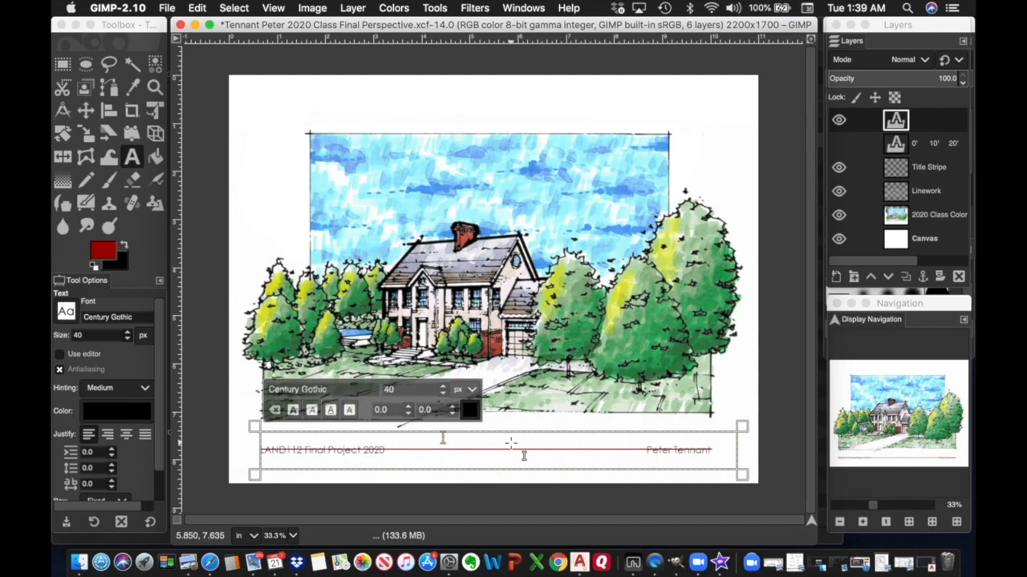
{"action": "key", "text": "Return"}
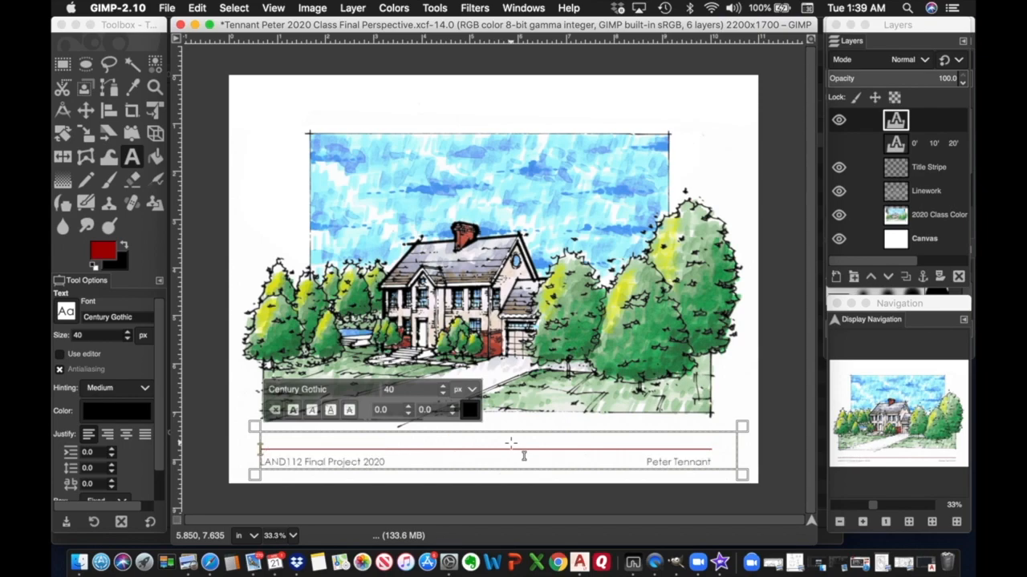
{"action": "key", "text": "BackSpace"}
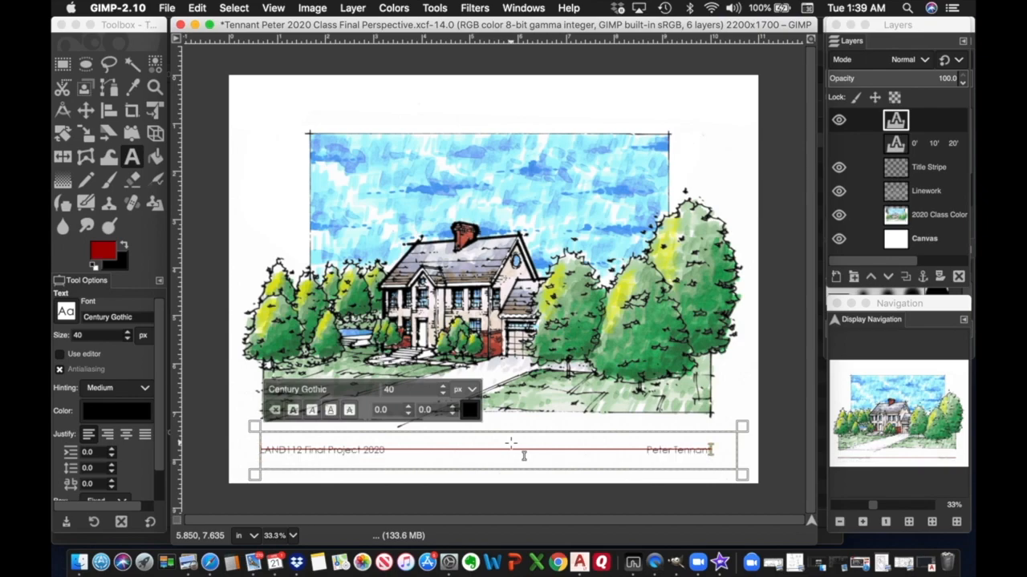
{"action": "type", "text": "S"}
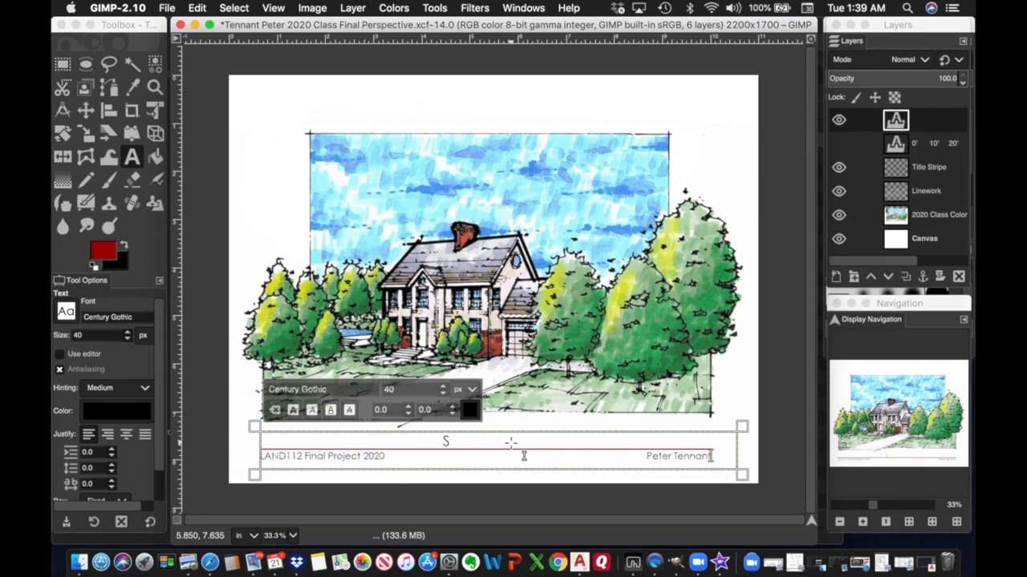
{"action": "left_click", "coordinate": [454, 447]}
{"action": "key", "text": "BackSpace"}
{"action": "key", "text": "BackSpace"}
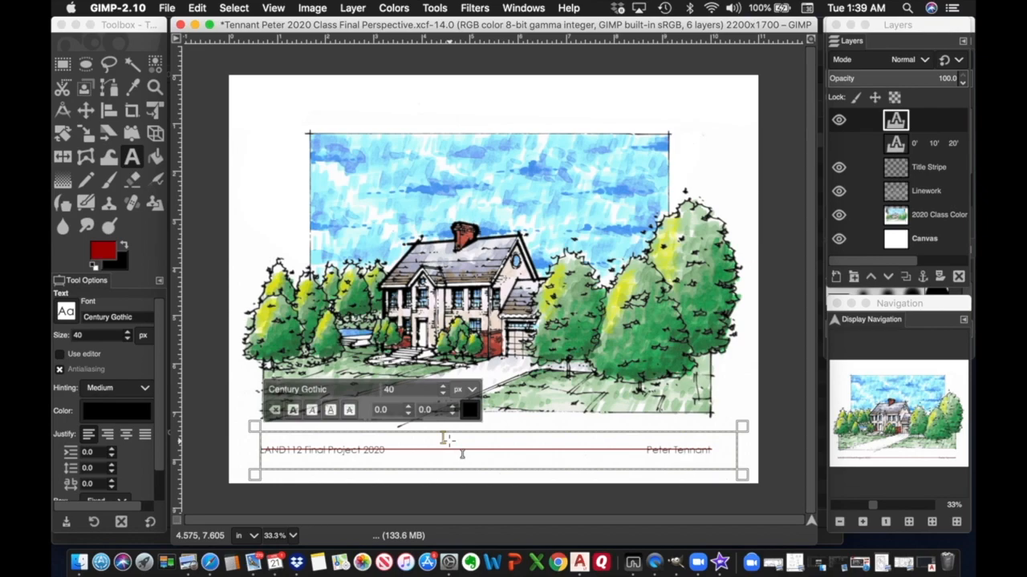
{"action": "type", "text": "PERSPEC"}
{"action": "key", "text": "ctrl+z"}
{"action": "key", "text": "ctrl+z"}
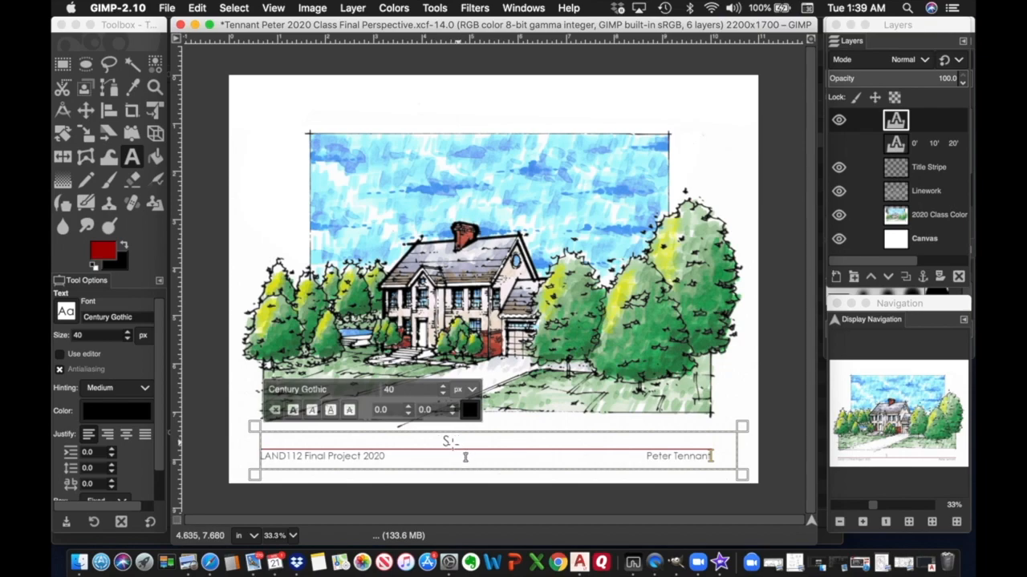
Type PERSPECTIVE as the heading, remove the stray leading S, and select the 2020 Class Color layer.
{"action": "left_click", "coordinate": [464, 455]}
{"action": "type", "text": "PERSPECTIVE"}
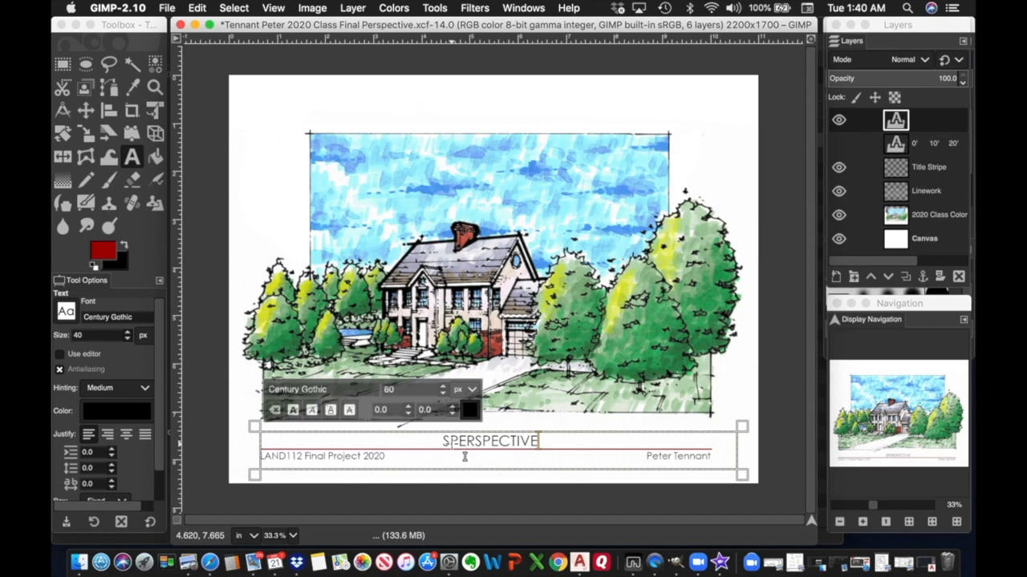
{"action": "key", "text": "Home"}
{"action": "key", "text": "Right"}
{"action": "key", "text": "BackSpace"}
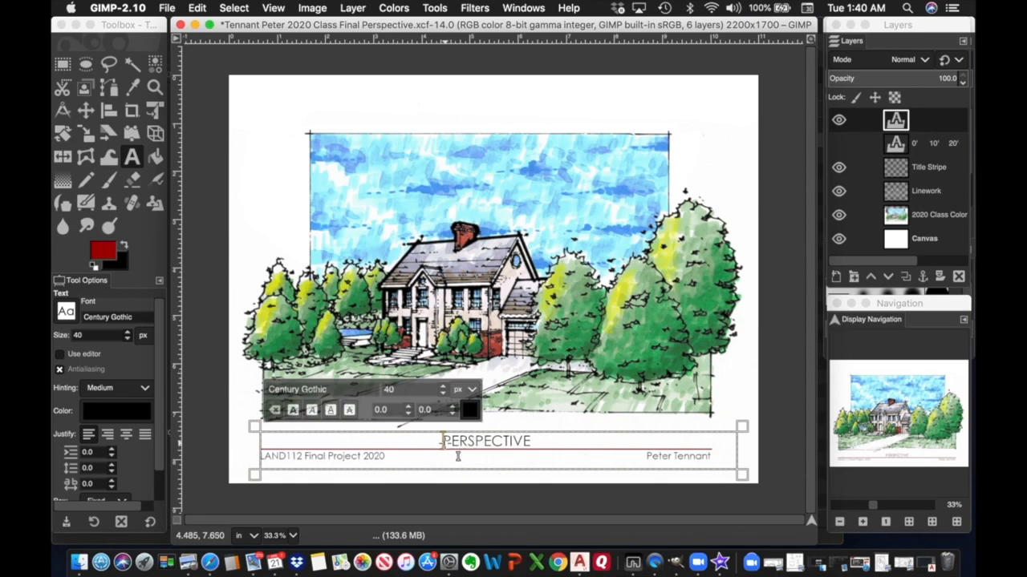
{"action": "left_click", "coordinate": [934, 219]}
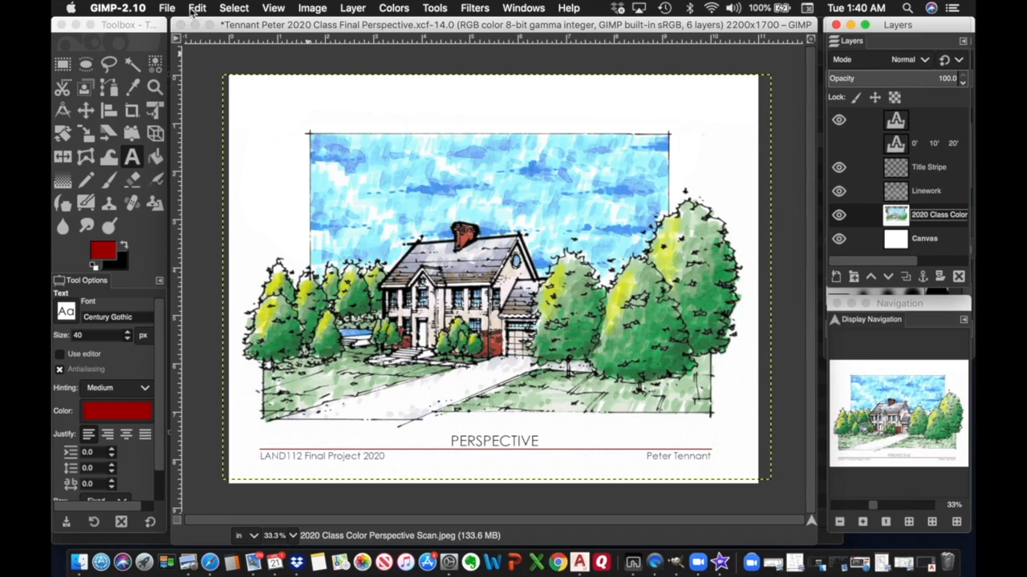
Save the sheet as XCF, then set up Export As with JPEG image as the file type.
{"action": "left_click", "coordinate": [172, 9]}
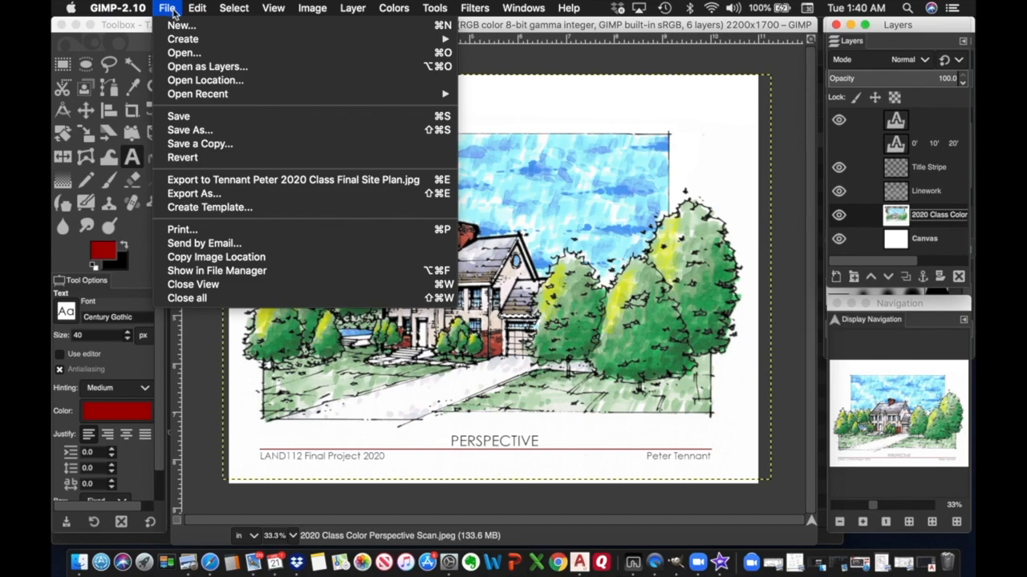
{"action": "left_click", "coordinate": [197, 119]}
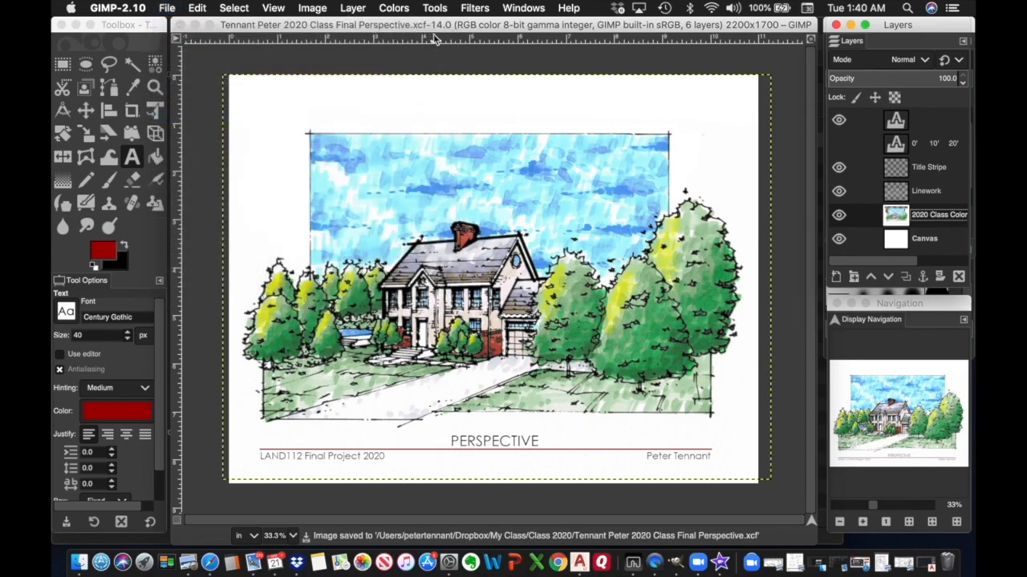
{"action": "left_click", "coordinate": [175, 11]}
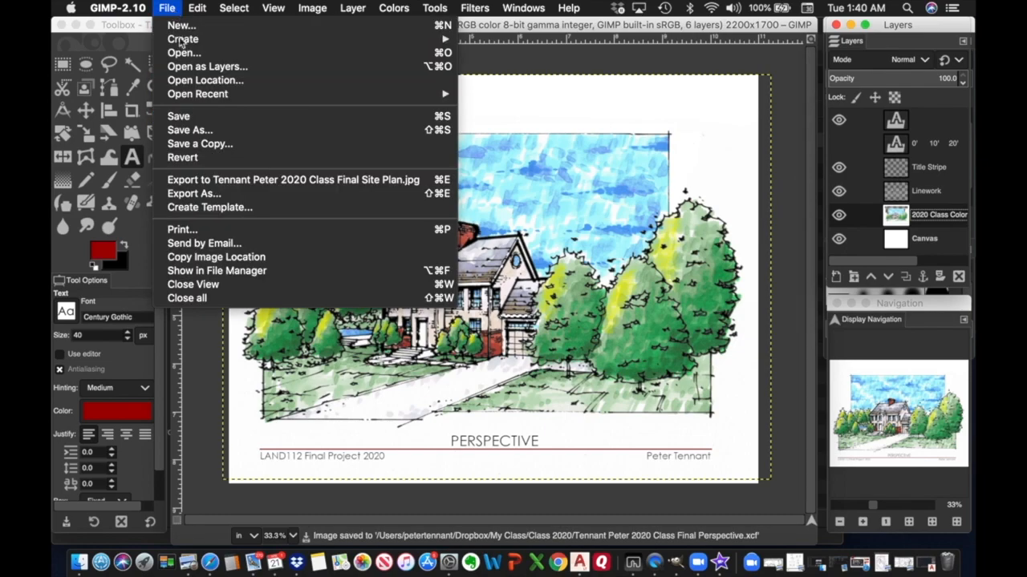
{"action": "left_click", "coordinate": [198, 193]}
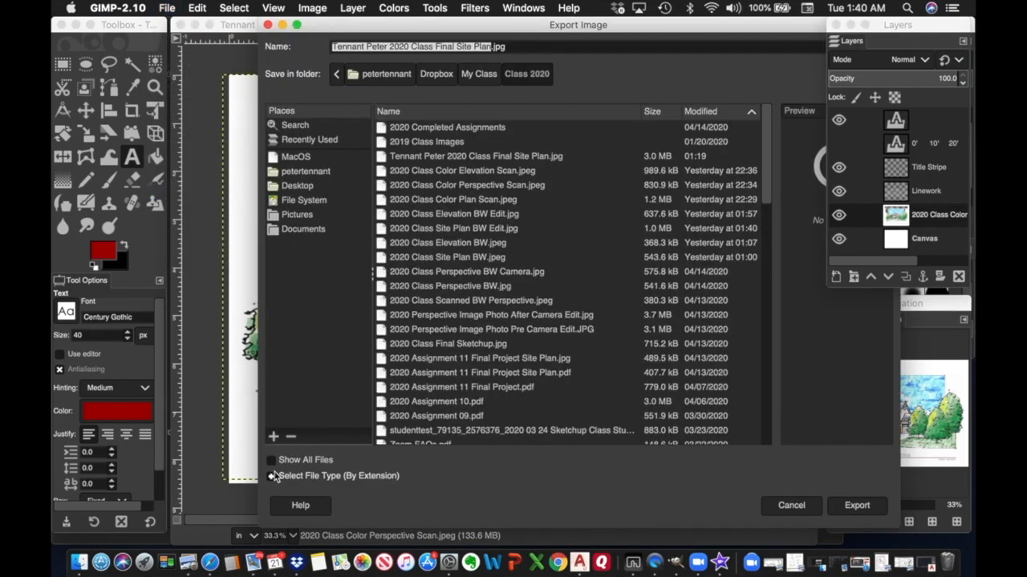
{"action": "left_click", "coordinate": [272, 475]}
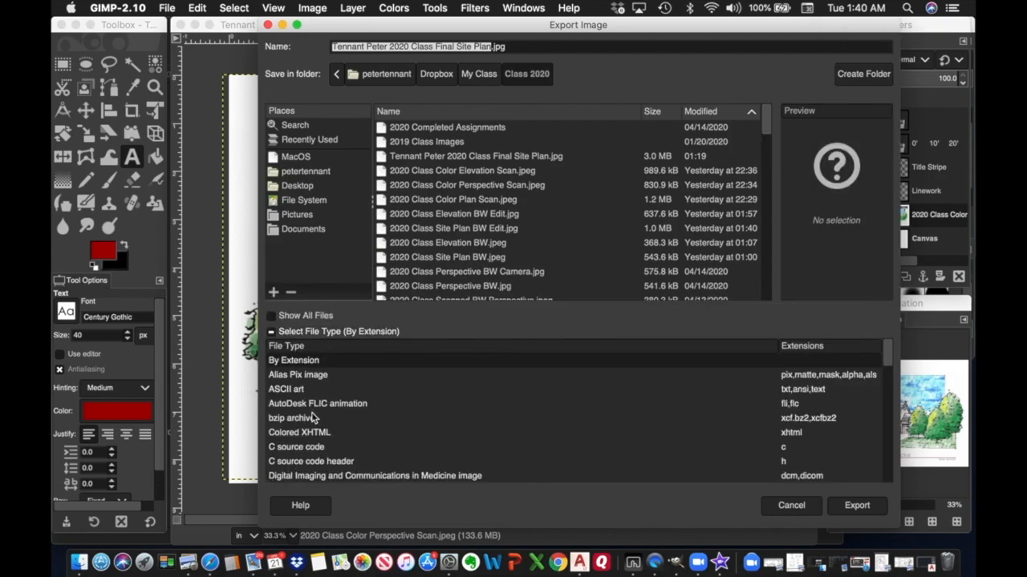
{"action": "scroll", "coordinate": [307, 433], "scroll_direction": "down", "scroll_amount": 5}
{"action": "scroll", "coordinate": [307, 433], "scroll_direction": "down", "scroll_amount": 2}
{"action": "left_click", "coordinate": [304, 439]}
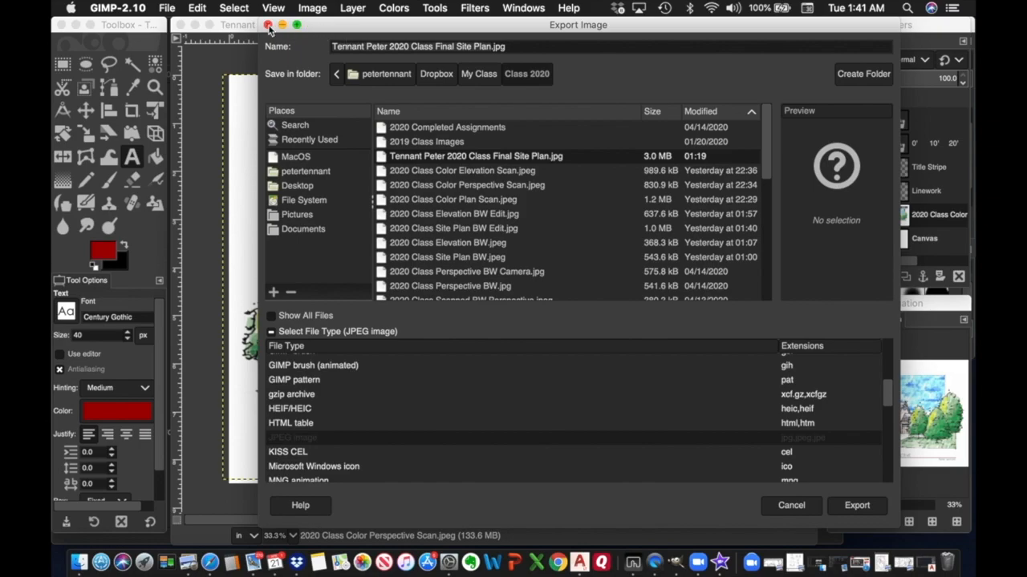
{"action": "left_click_drag", "start_coordinate": [349, 26], "coordinate": [321, 53]}
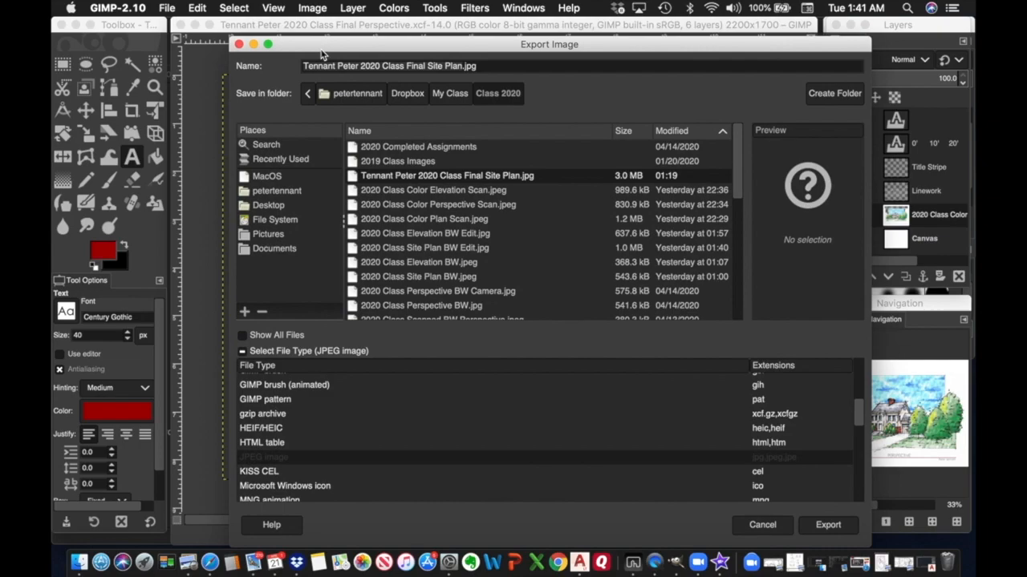
Replace 'Site Plan' with 'Perspective' in the file name and export the JPEG at quality 100.
{"action": "left_click", "coordinate": [428, 66]}
{"action": "left_click", "coordinate": [427, 66]}
{"action": "left_click_drag", "start_coordinate": [427, 66], "coordinate": [463, 68]}
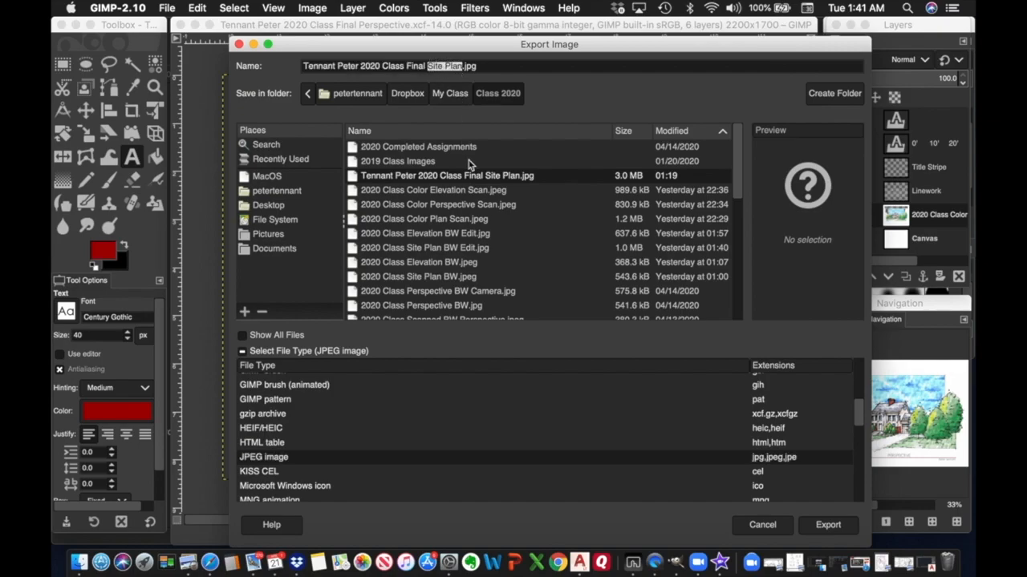
{"action": "type", "text": "PERSPEC"}
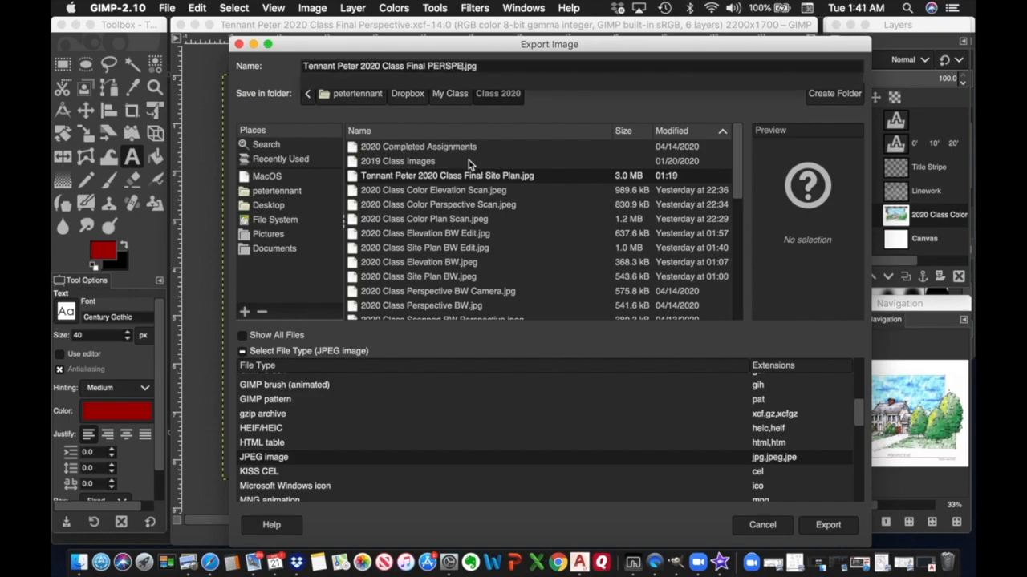
{"action": "type", "text": "TI"}
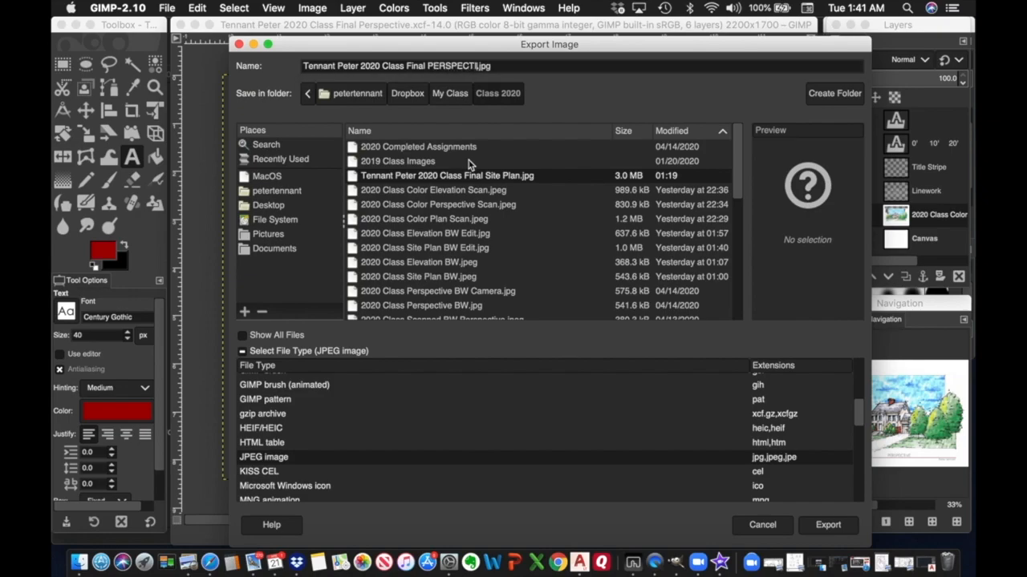
{"action": "key", "text": "BackSpace"}
{"action": "key", "text": "BackSpace"}
{"action": "key", "text": "BackSpace"}
{"action": "key", "text": "BackSpace"}
{"action": "key", "text": "BackSpace"}
{"action": "key", "text": "BackSpace"}
{"action": "key", "text": "BackSpace"}
{"action": "key", "text": "BackSpace"}
{"action": "type", "text": "erspective"}
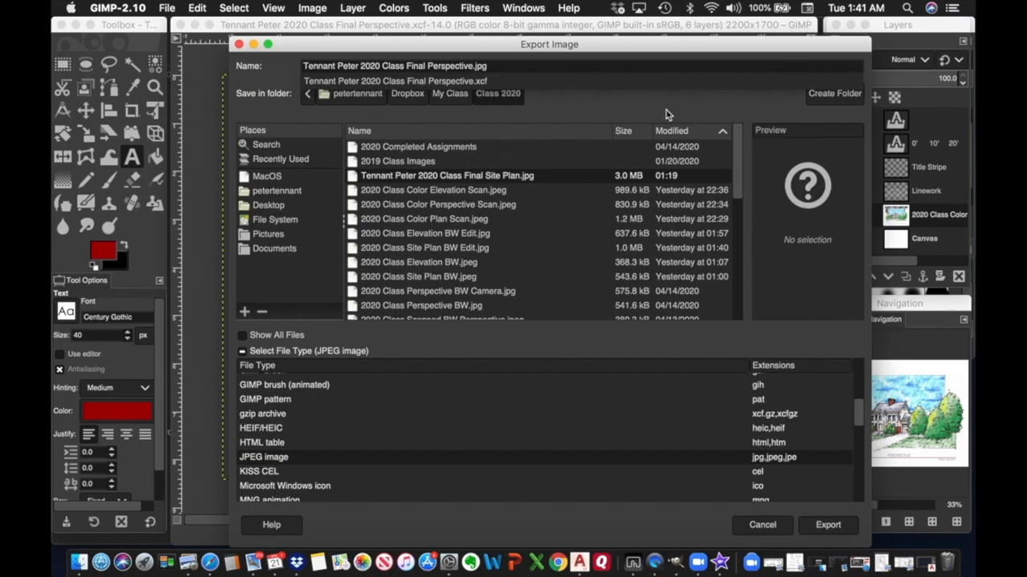
{"action": "left_click", "coordinate": [828, 530]}
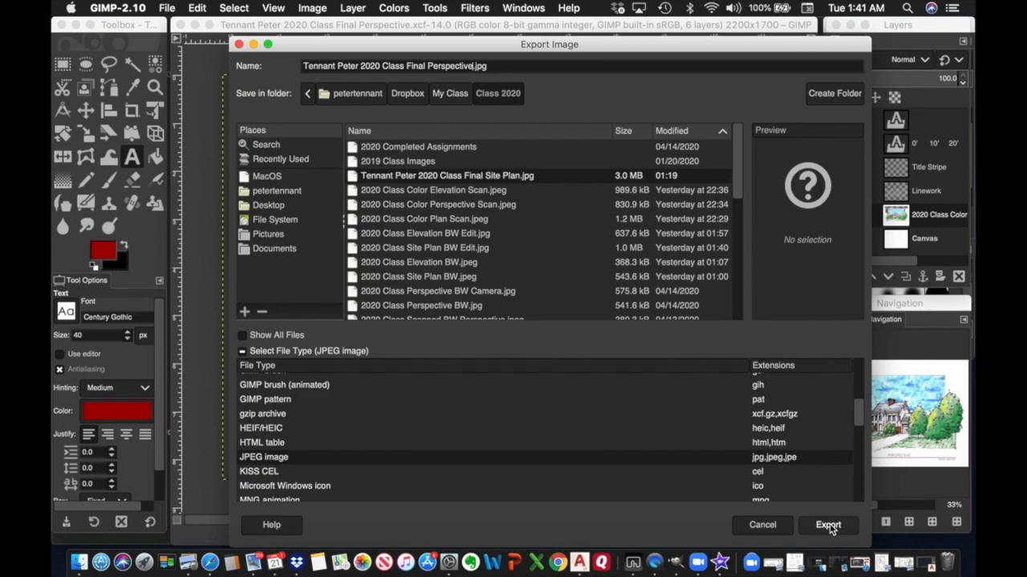
{"action": "left_click", "coordinate": [830, 527]}
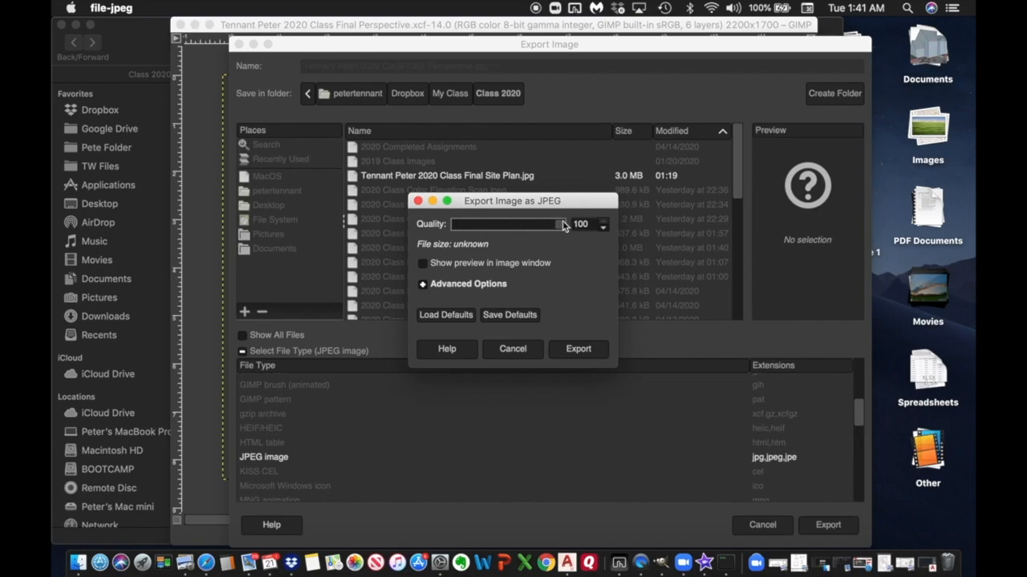
{"action": "left_click", "coordinate": [581, 351]}
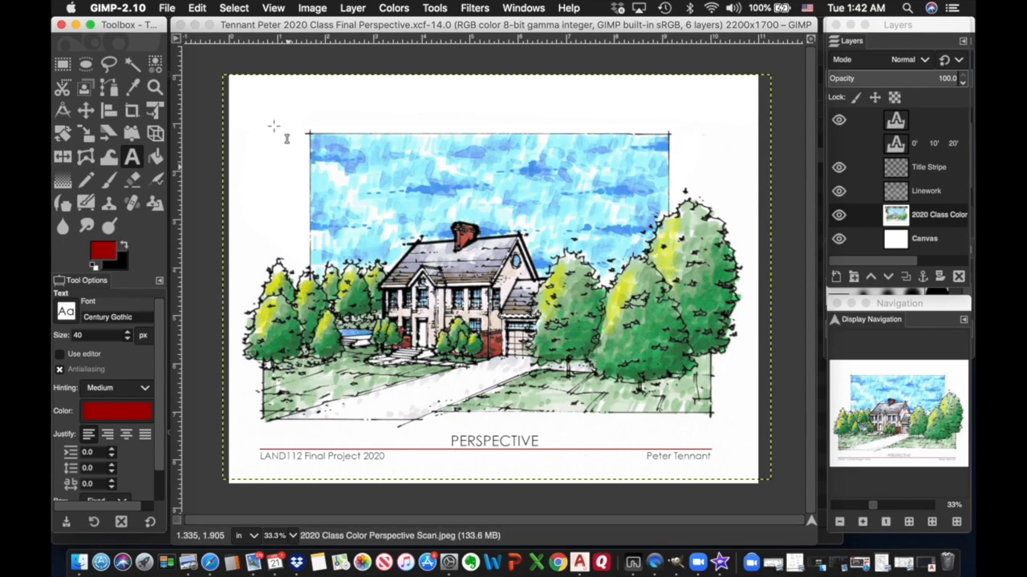
Save As a new XCF with 'Elevation' replacing 'Perspective' in the file name.
{"action": "left_click", "coordinate": [168, 8]}
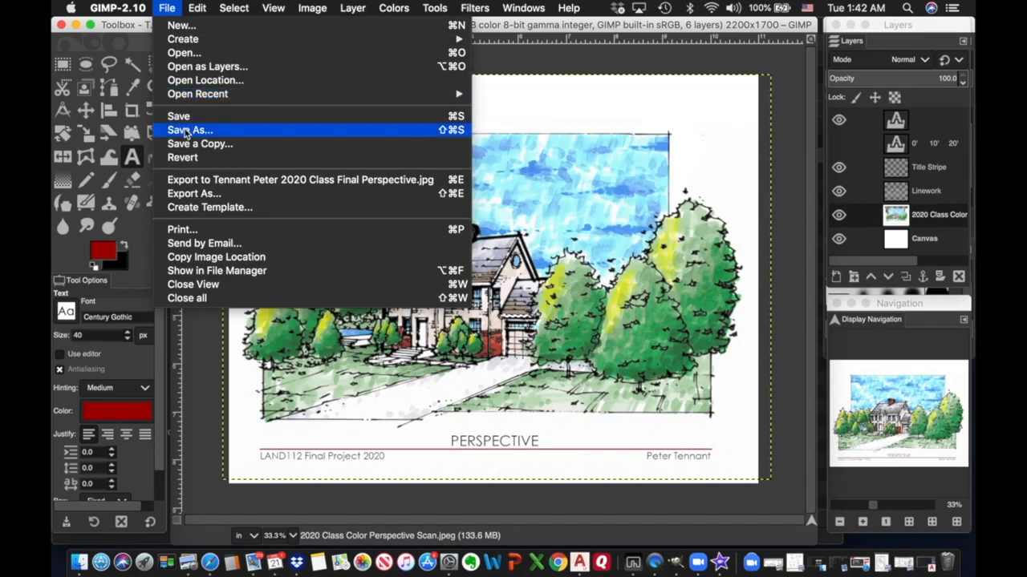
{"action": "left_click", "coordinate": [188, 130]}
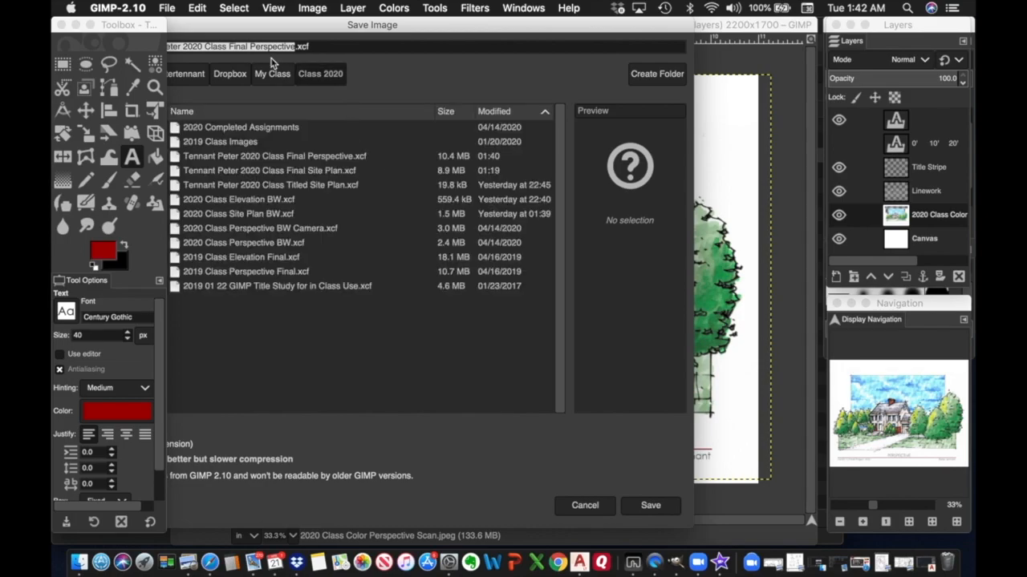
{"action": "left_click", "coordinate": [251, 46]}
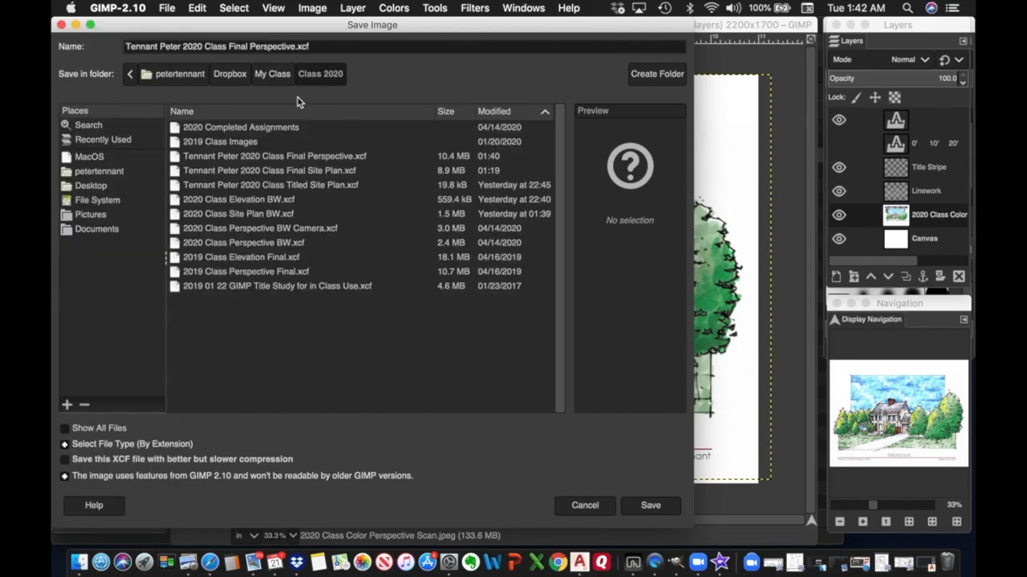
{"action": "type", "text": "Elevation"}
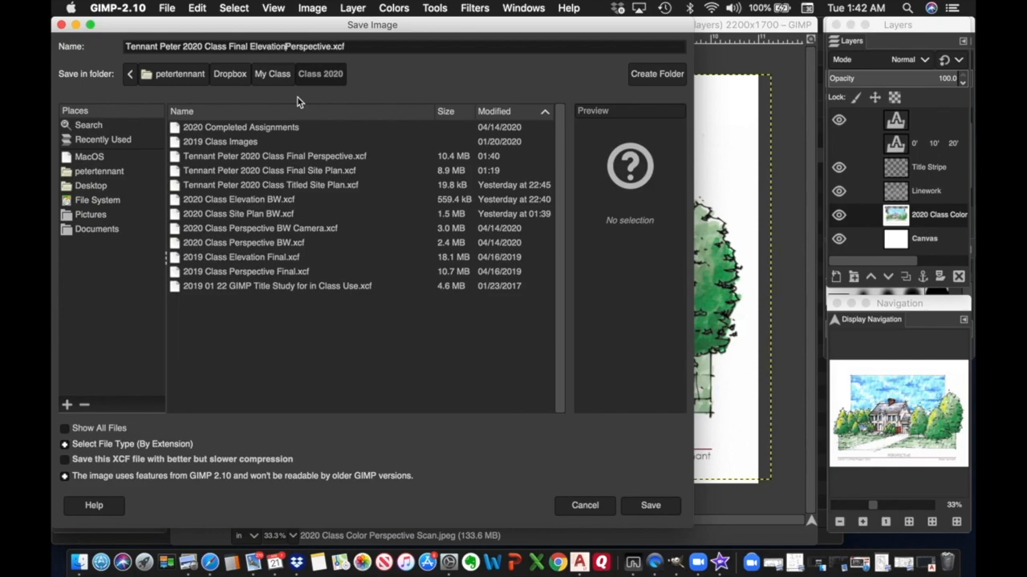
{"action": "key", "text": "Delete"}
{"action": "key", "text": "Delete"}
{"action": "key", "text": "Delete"}
{"action": "key", "text": "Delete"}
{"action": "key", "text": "Delete"}
{"action": "key", "text": "Delete"}
{"action": "key", "text": "Delete"}
{"action": "key", "text": "Delete"}
{"action": "key", "text": "Delete"}
{"action": "left_click", "coordinate": [649, 506]}
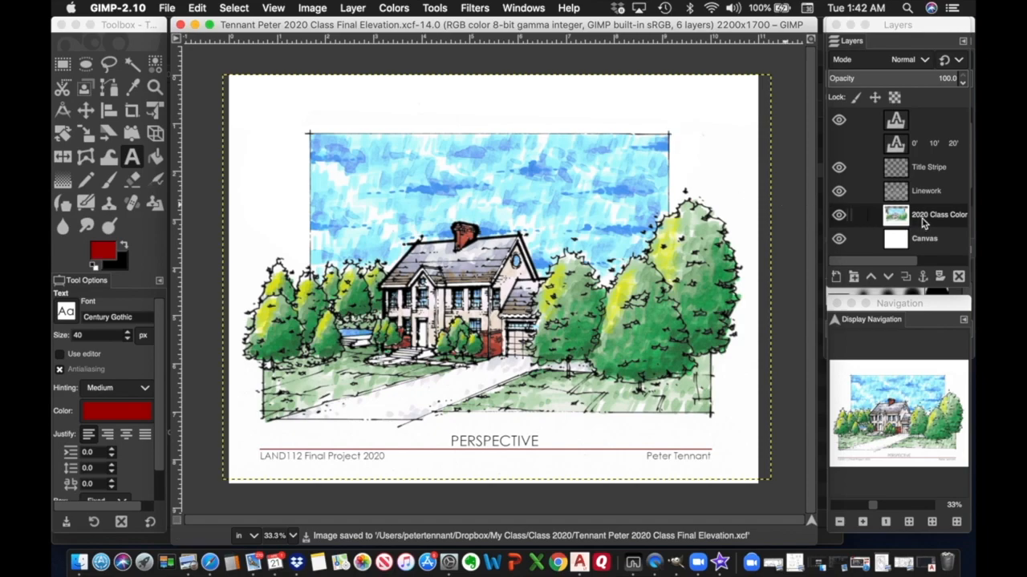
Delete the colour perspective layer and the Linework layer.
{"action": "right_click", "coordinate": [923, 224]}
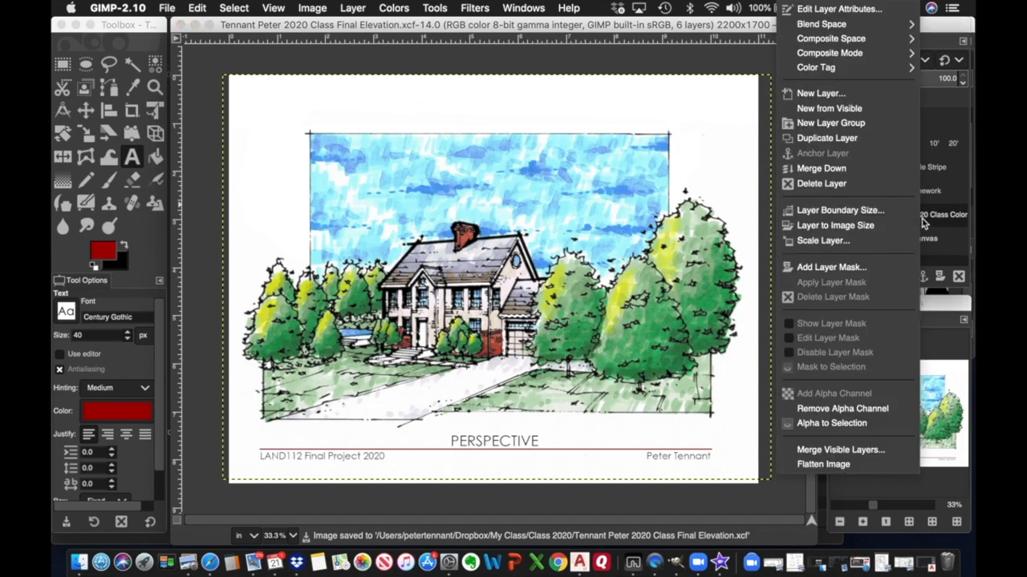
{"action": "left_click", "coordinate": [843, 186]}
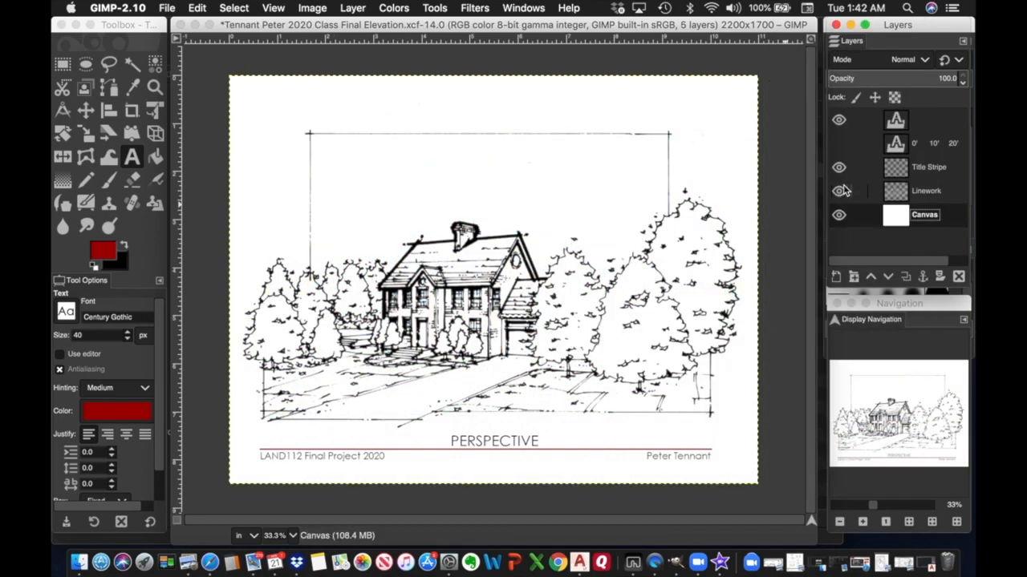
{"action": "left_click", "coordinate": [922, 193]}
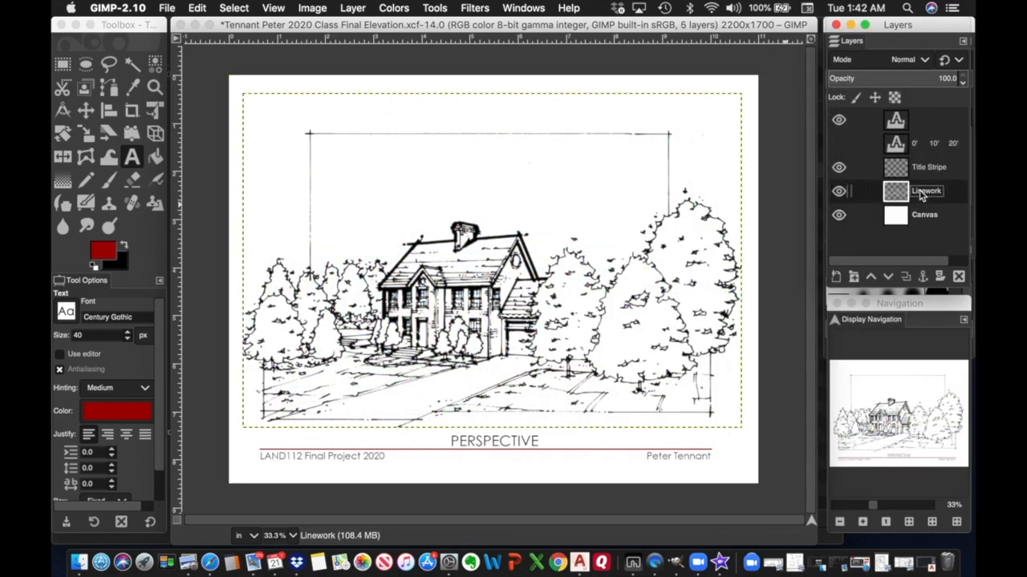
{"action": "right_click", "coordinate": [921, 195]}
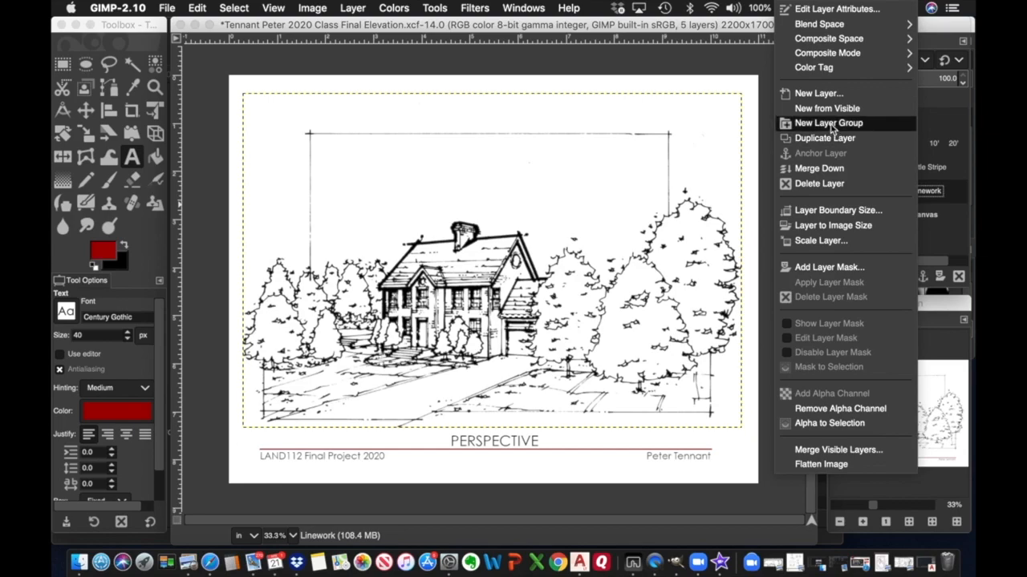
{"action": "left_click", "coordinate": [816, 184]}
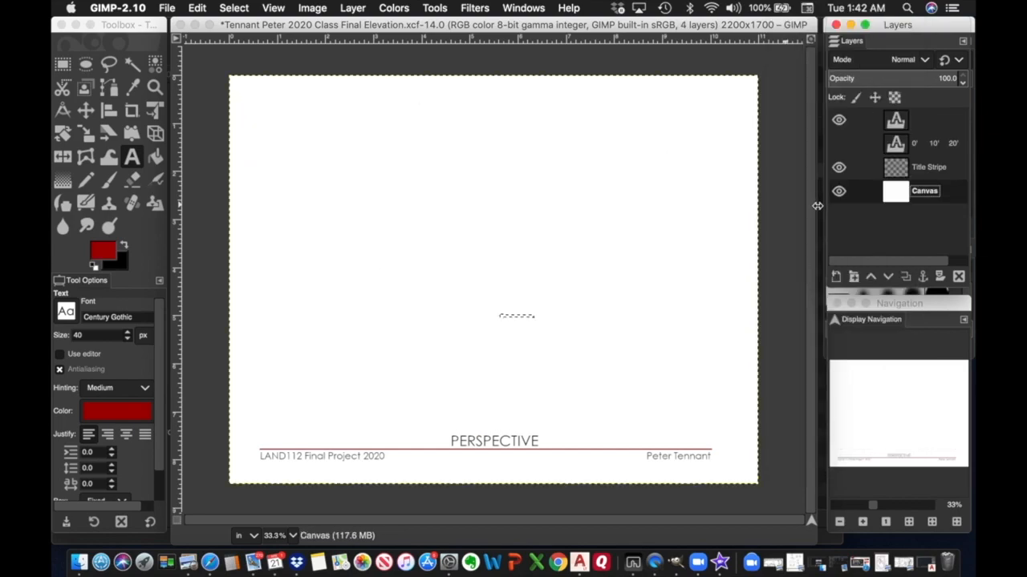
Make the scale bar layer visible and remove the leftover selection with Select > None.
{"action": "left_click", "coordinate": [839, 143]}
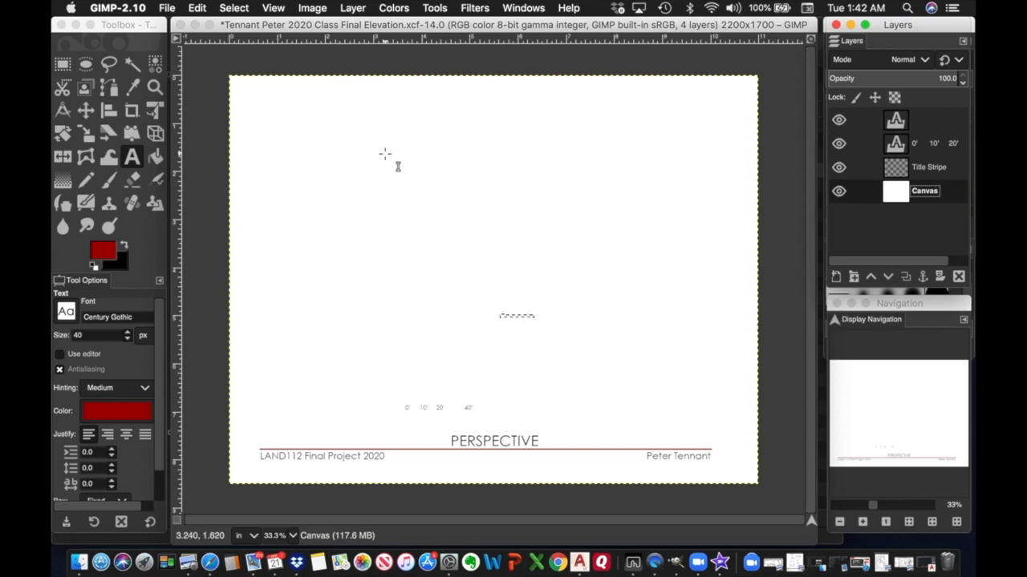
{"action": "left_click", "coordinate": [241, 10]}
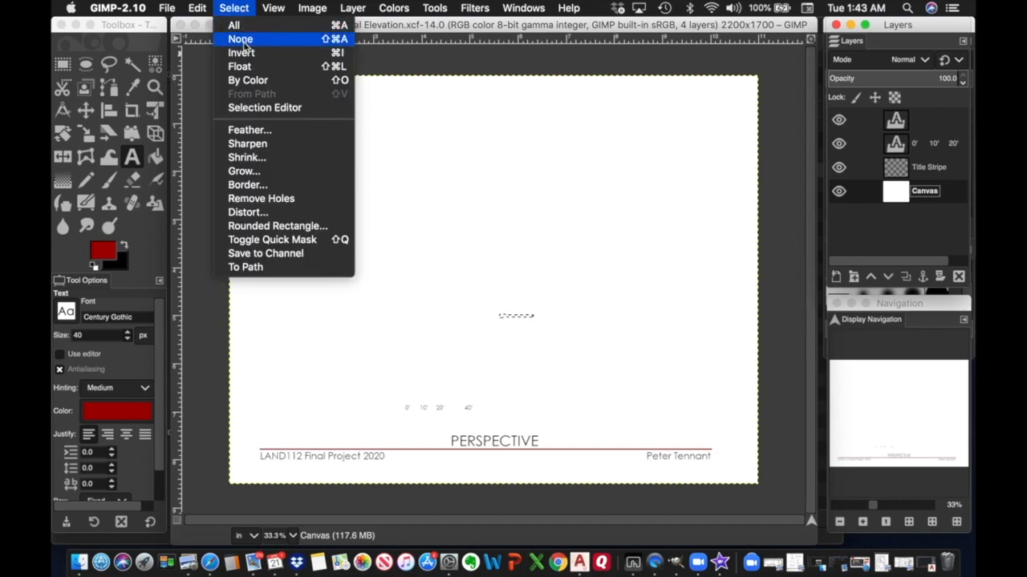
{"action": "left_click", "coordinate": [244, 37]}
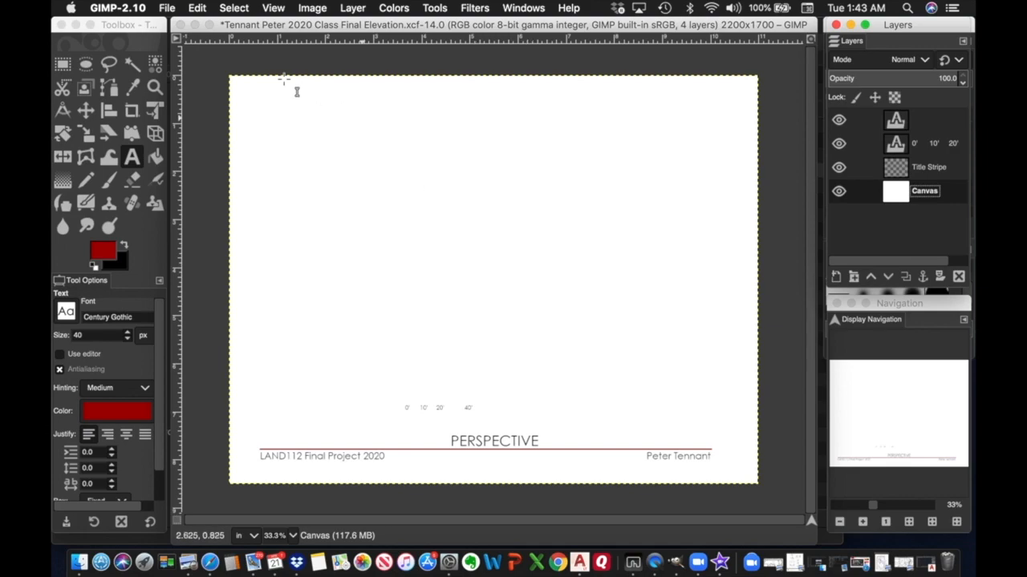
{"action": "left_click", "coordinate": [167, 9]}
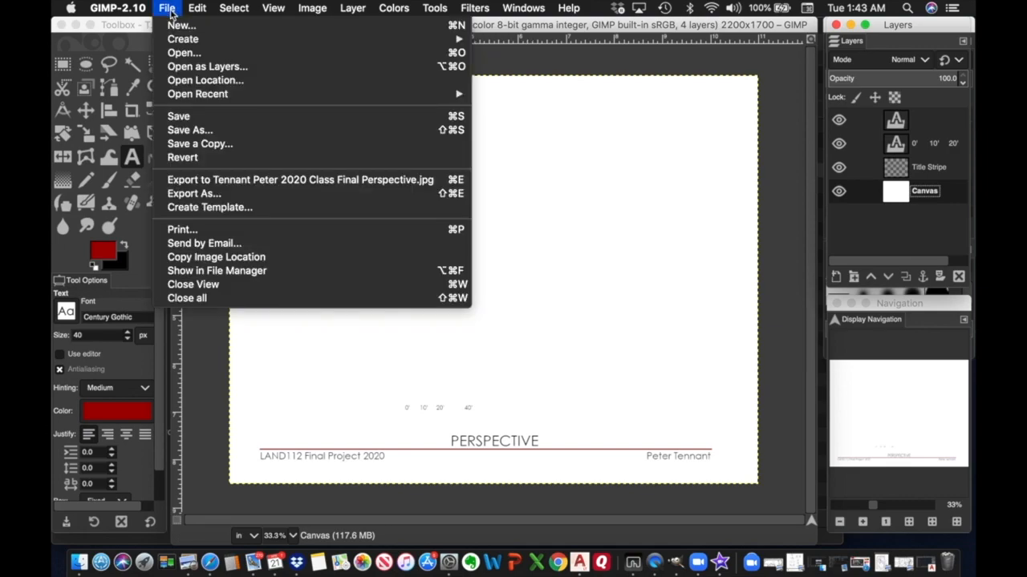
{"action": "left_click", "coordinate": [185, 59]}
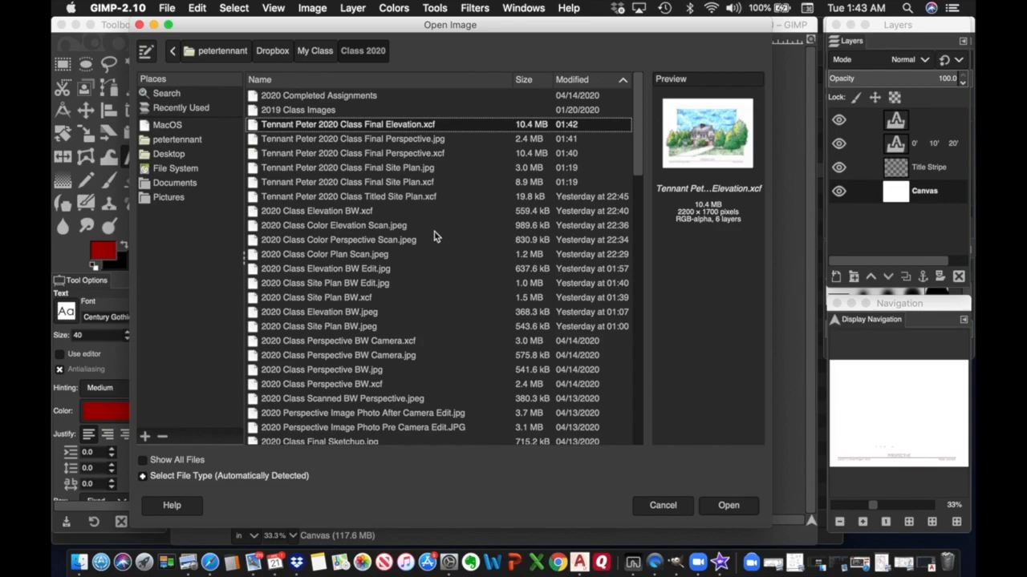
{"action": "left_click", "coordinate": [374, 229]}
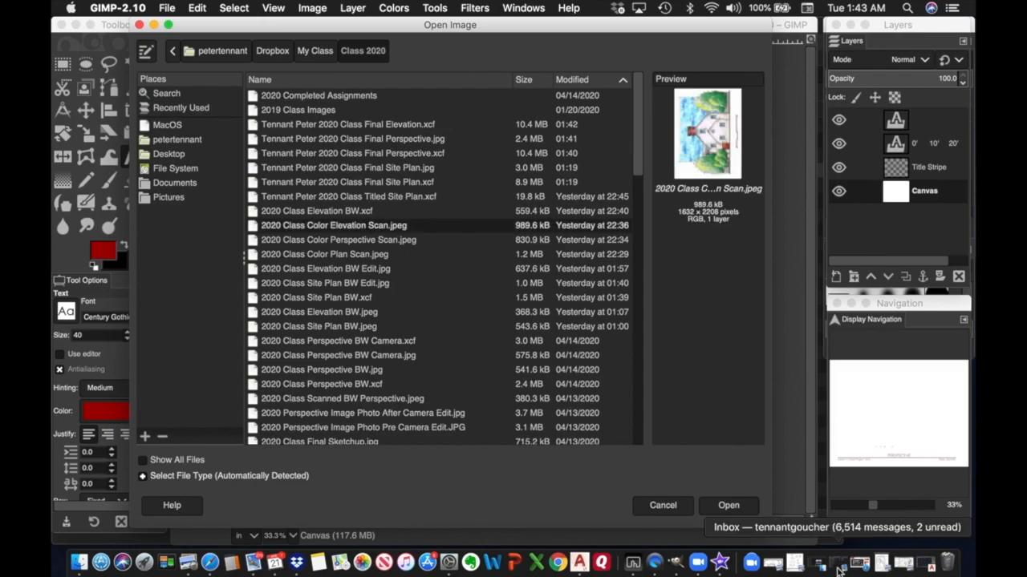
{"action": "left_click", "coordinate": [726, 505]}
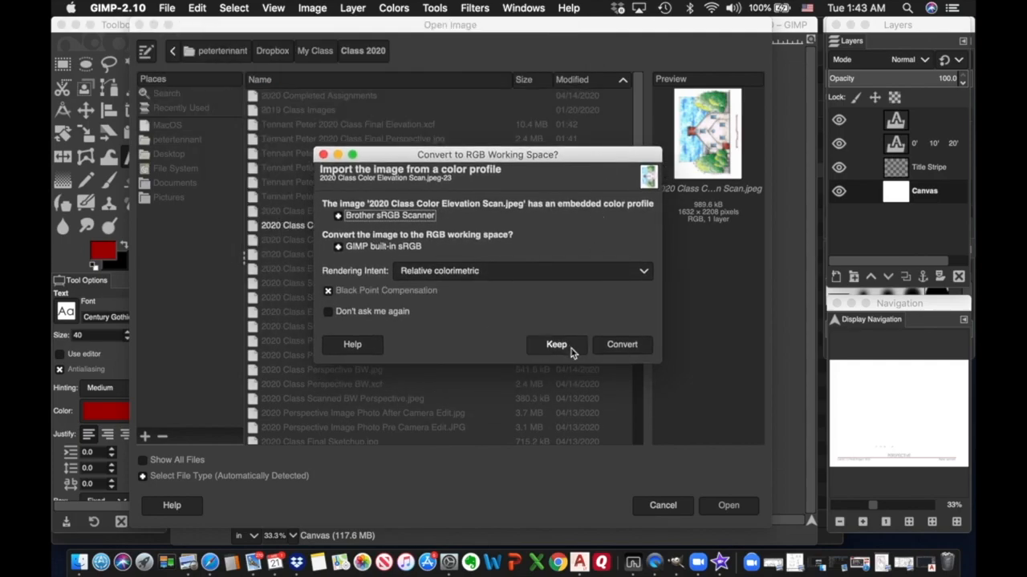
{"action": "left_click", "coordinate": [629, 351]}
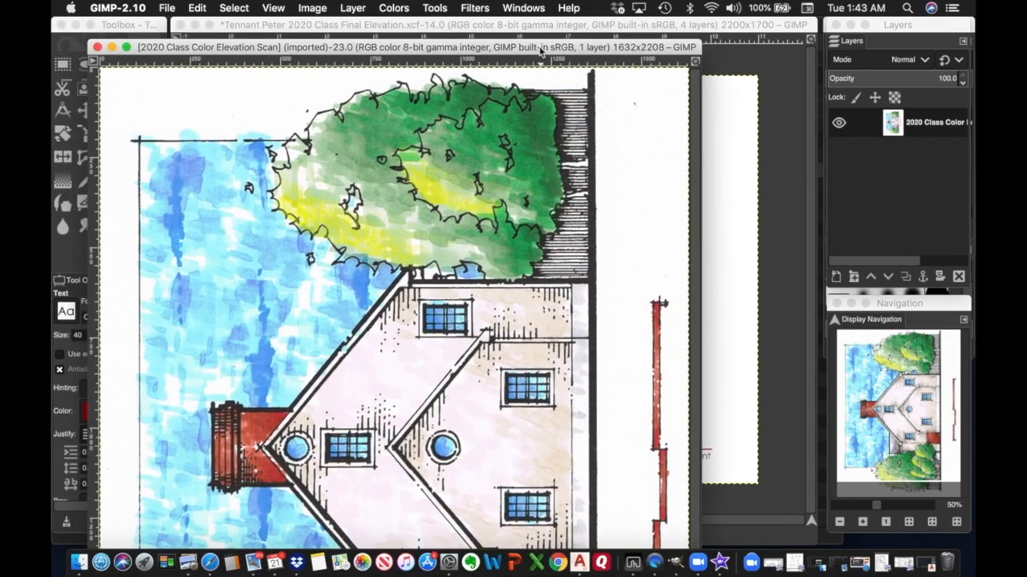
{"action": "left_click_drag", "start_coordinate": [542, 50], "coordinate": [566, 79]}
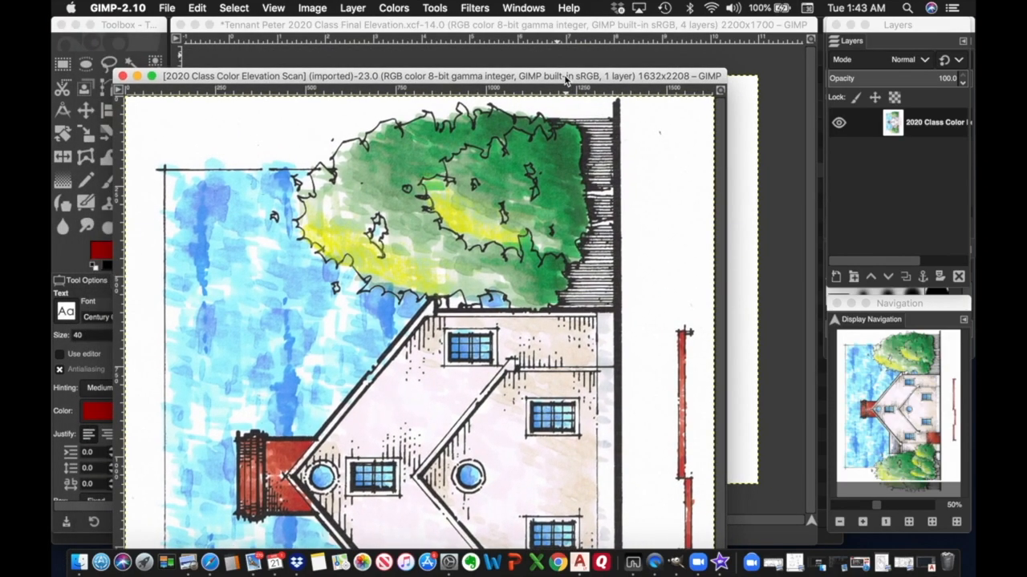
{"action": "left_click_drag", "start_coordinate": [567, 79], "coordinate": [566, 29]}
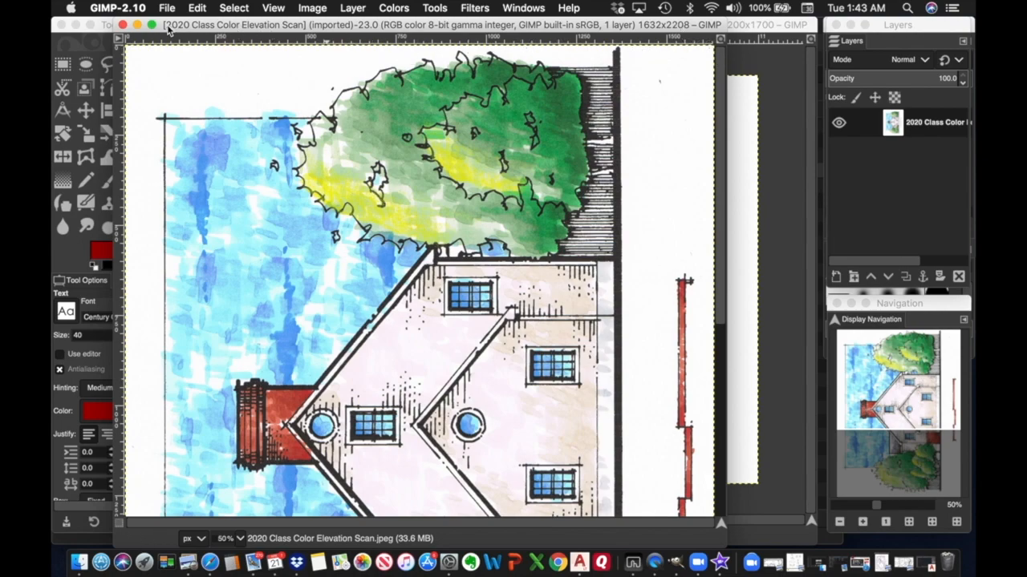
{"action": "left_click", "coordinate": [124, 25]}
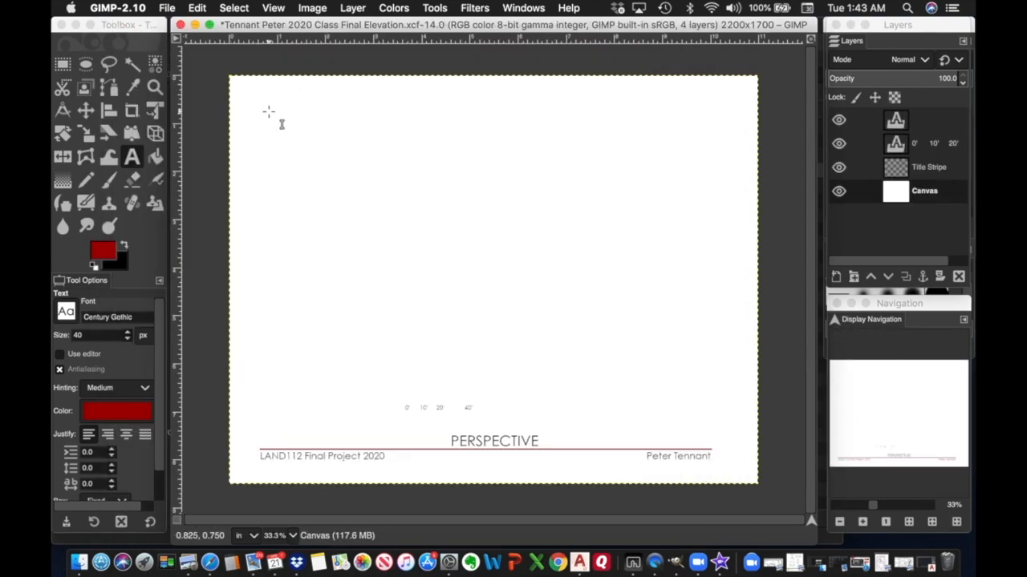
Open '2020 Class Color Elevation Scan.jpeg' as a layer, converting it to the working colour profile.
{"action": "left_click", "coordinate": [168, 9]}
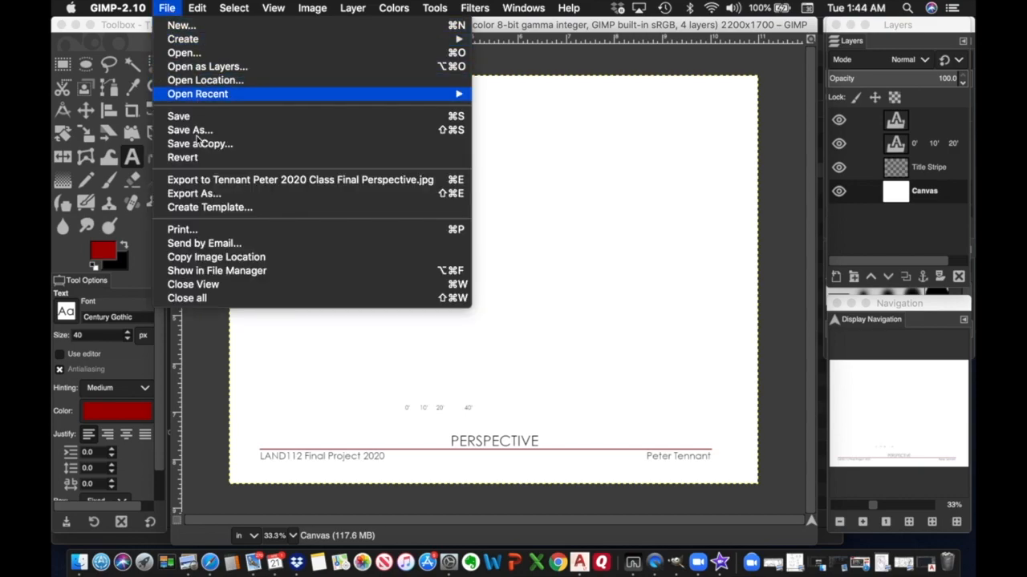
{"action": "left_click", "coordinate": [200, 71]}
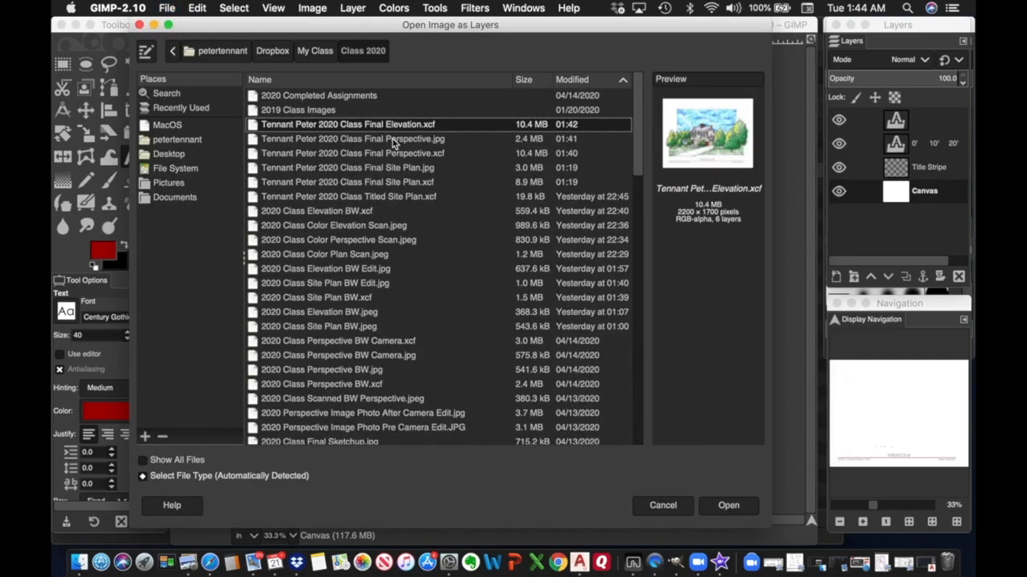
{"action": "left_click", "coordinate": [358, 229]}
{"action": "left_click", "coordinate": [730, 507]}
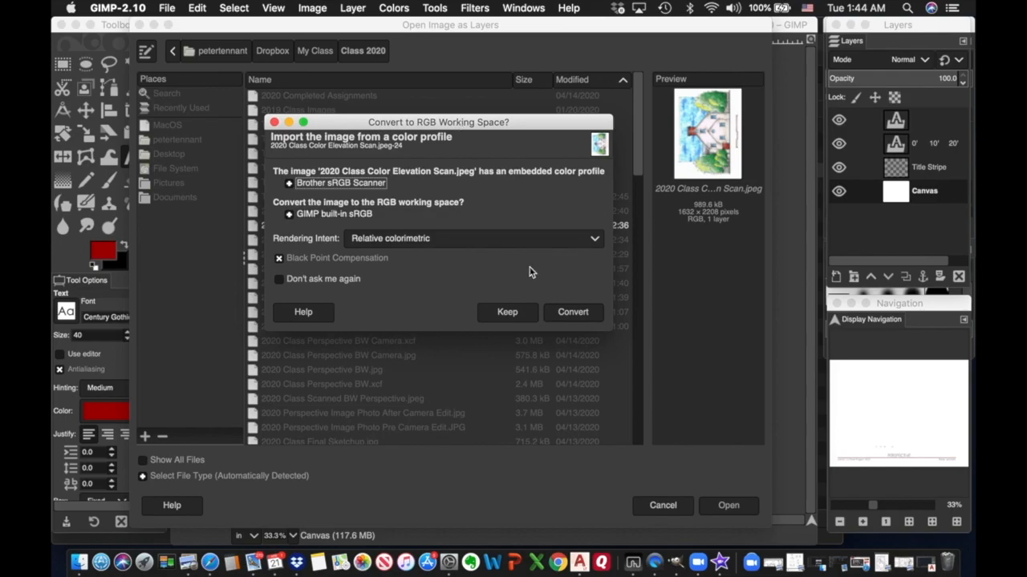
{"action": "left_click", "coordinate": [573, 312]}
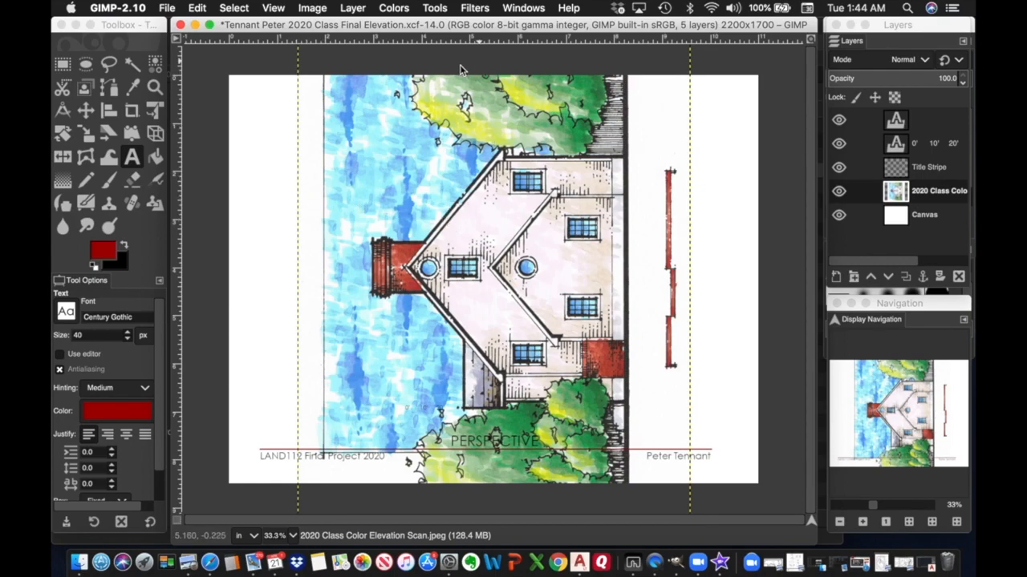
Rotate the colour elevation layer by 90 degrees with the Rotate tool.
{"action": "left_click", "coordinate": [433, 10]}
{"action": "mouse_move", "coordinate": [459, 54]}
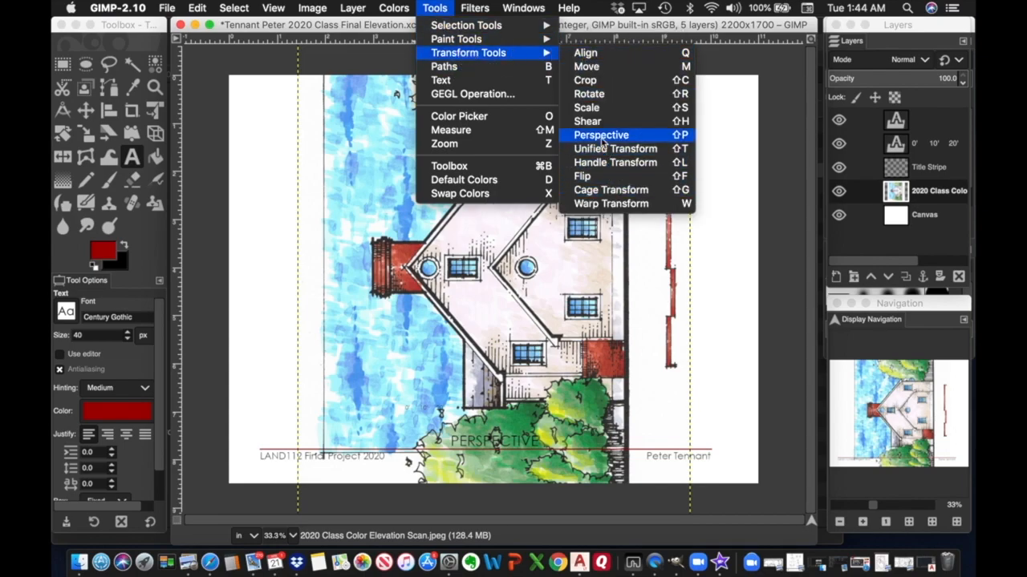
{"action": "left_click", "coordinate": [602, 95]}
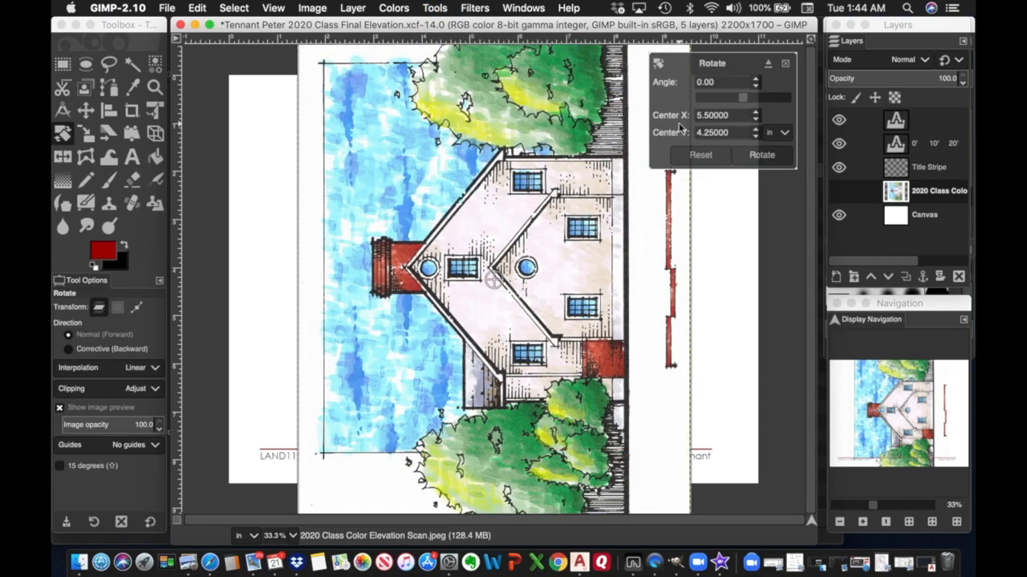
{"action": "left_click_drag", "start_coordinate": [715, 82], "coordinate": [650, 83]}
{"action": "type", "text": "90"}
{"action": "left_click", "coordinate": [777, 161]}
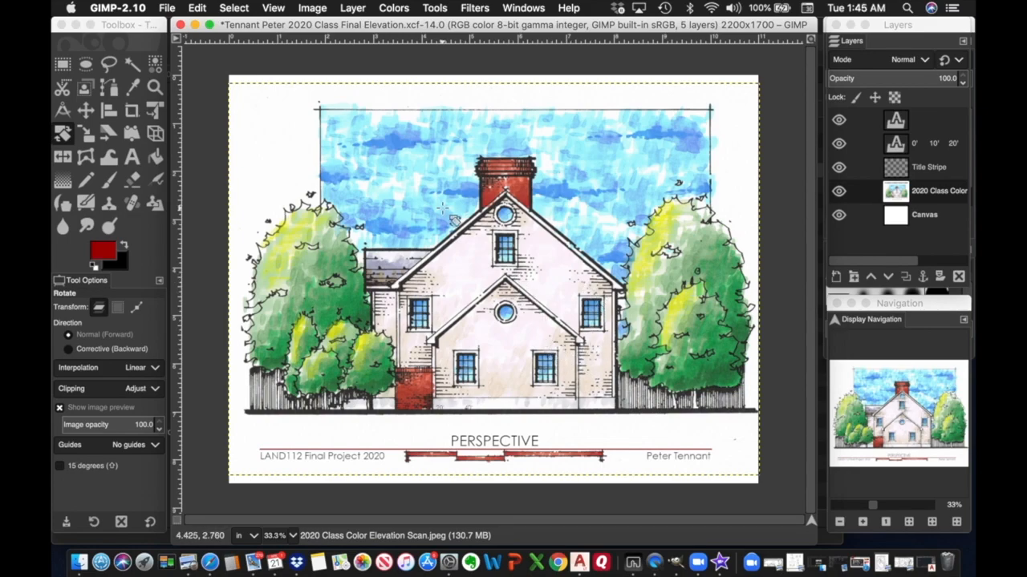
{"action": "left_click", "coordinate": [88, 110]}
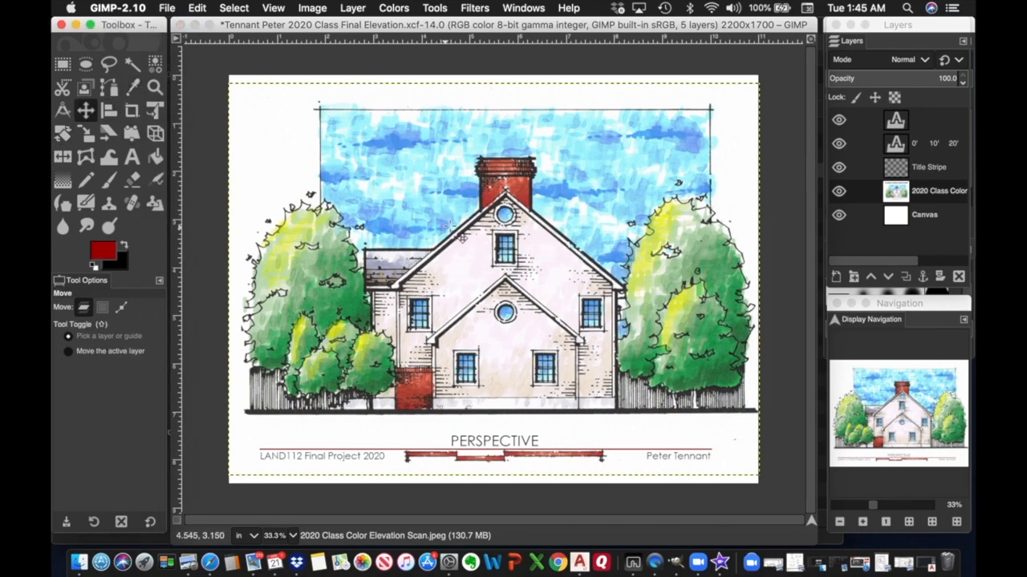
{"action": "left_click_drag", "start_coordinate": [452, 230], "coordinate": [446, 221]}
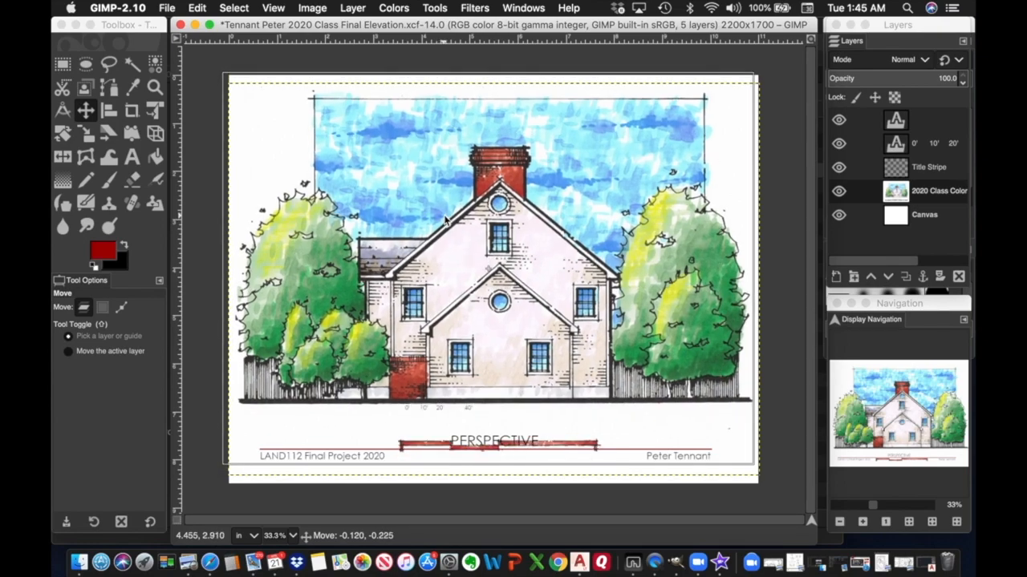
{"action": "left_click_drag", "start_coordinate": [446, 221], "coordinate": [446, 221]}
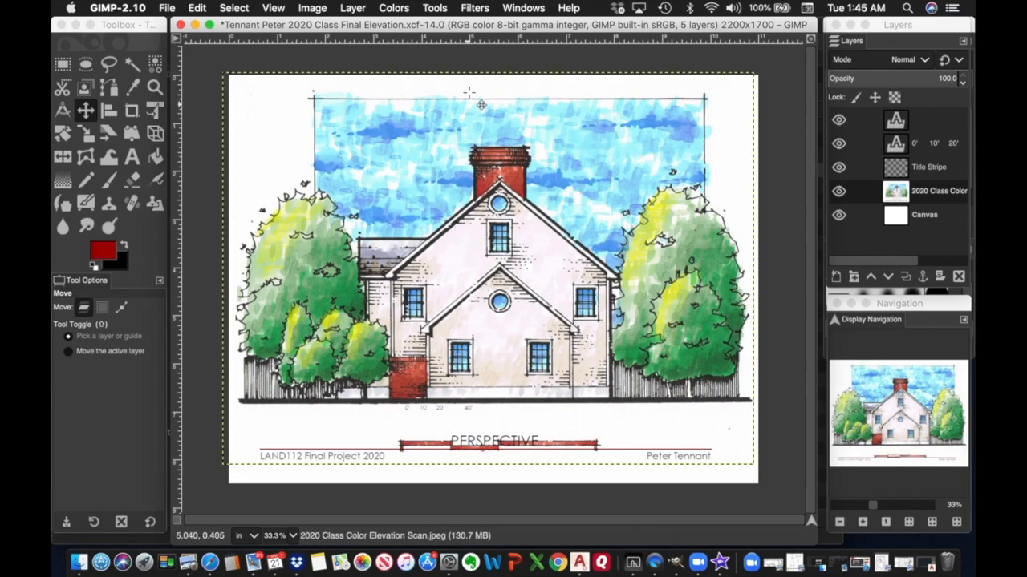
{"action": "left_click", "coordinate": [440, 9]}
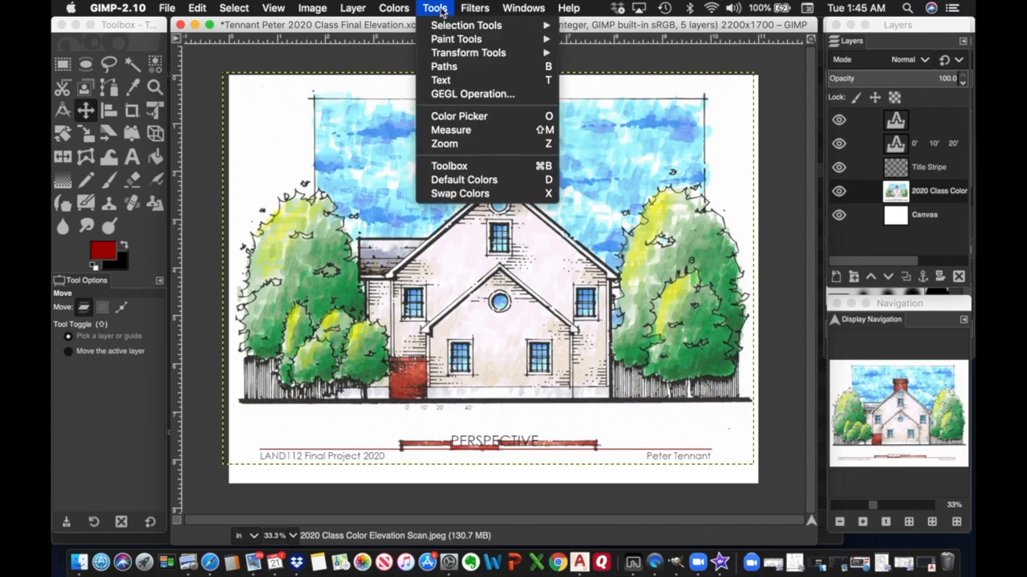
{"action": "mouse_move", "coordinate": [456, 53]}
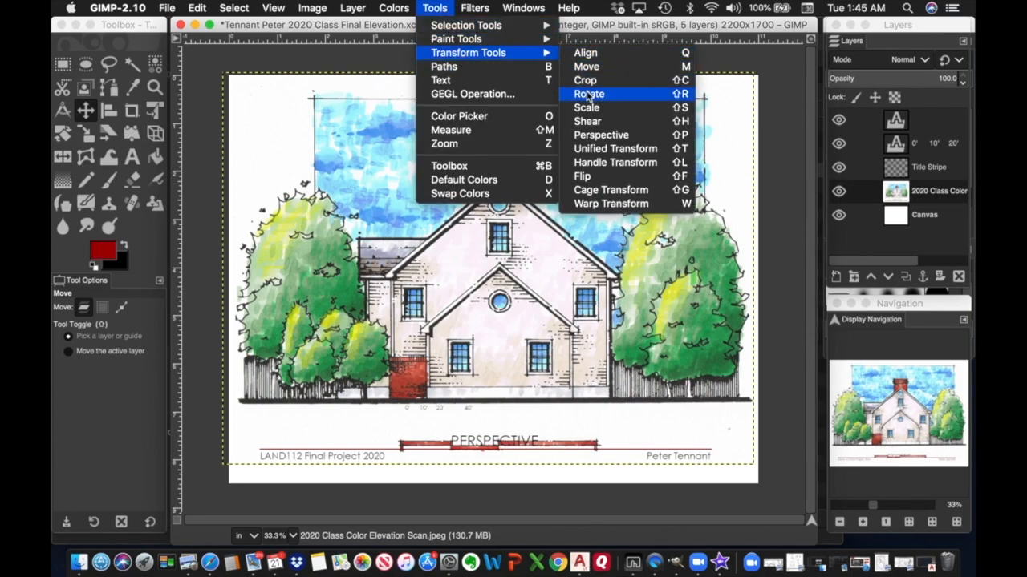
{"action": "left_click", "coordinate": [586, 109]}
{"action": "left_click", "coordinate": [595, 115]}
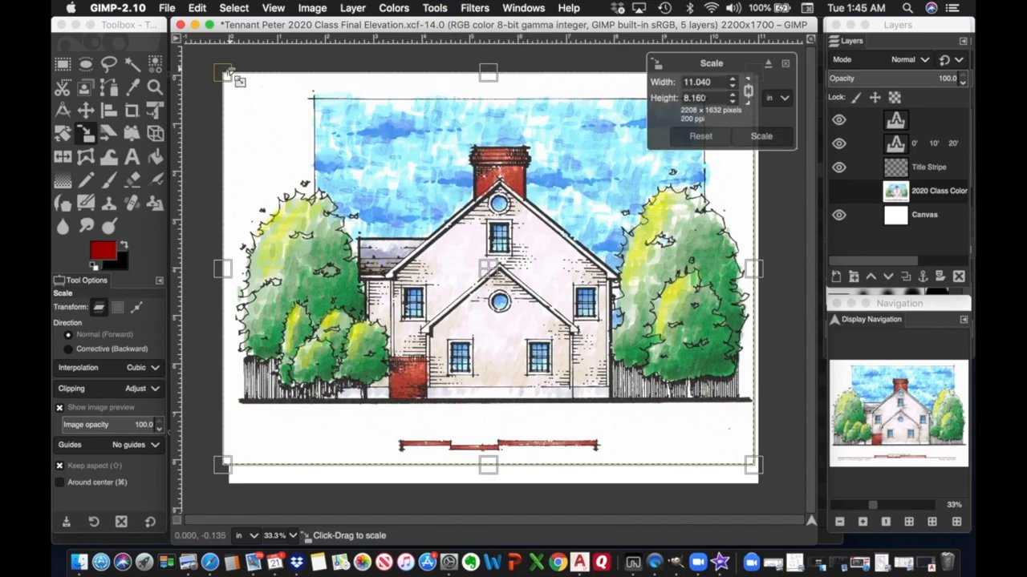
{"action": "left_click_drag", "start_coordinate": [227, 76], "coordinate": [346, 134]}
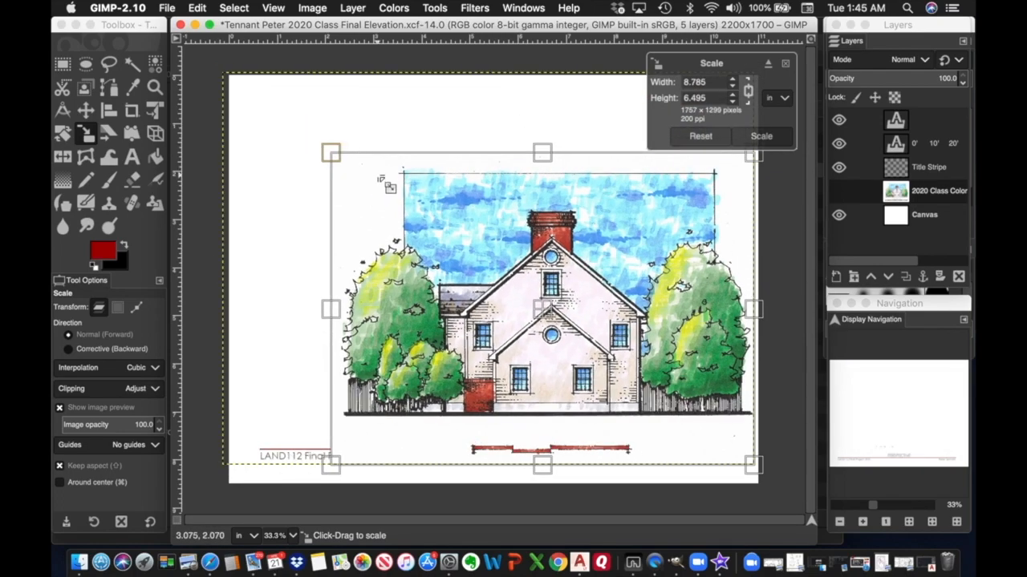
{"action": "left_click", "coordinate": [86, 111]}
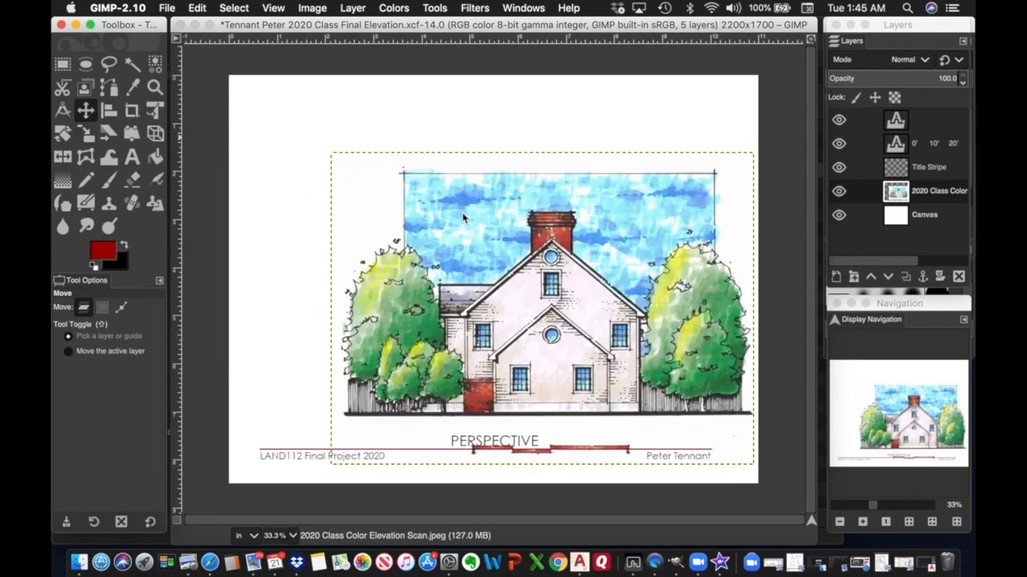
{"action": "left_click_drag", "start_coordinate": [463, 218], "coordinate": [324, 122]}
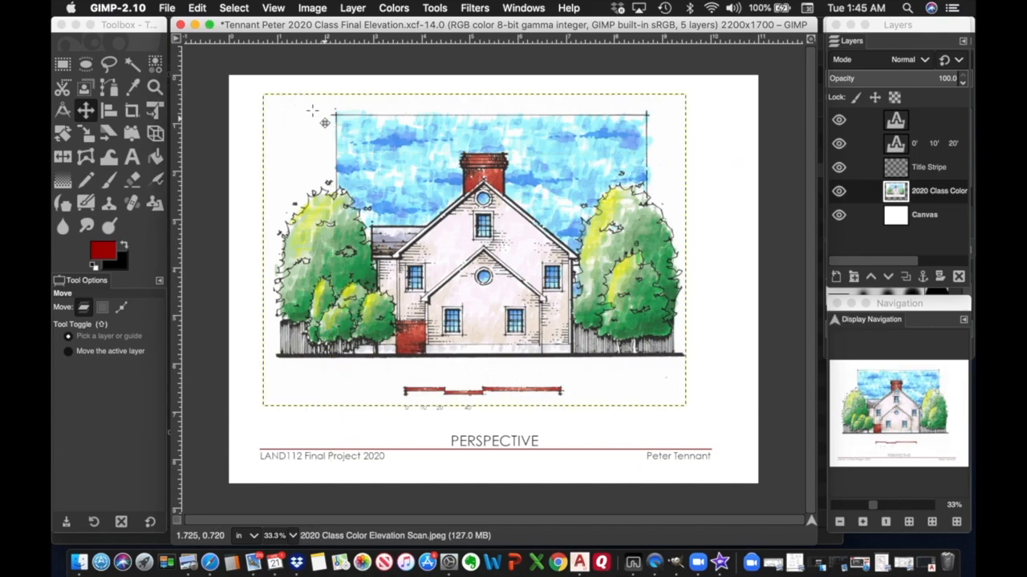
{"action": "left_click", "coordinate": [194, 9]}
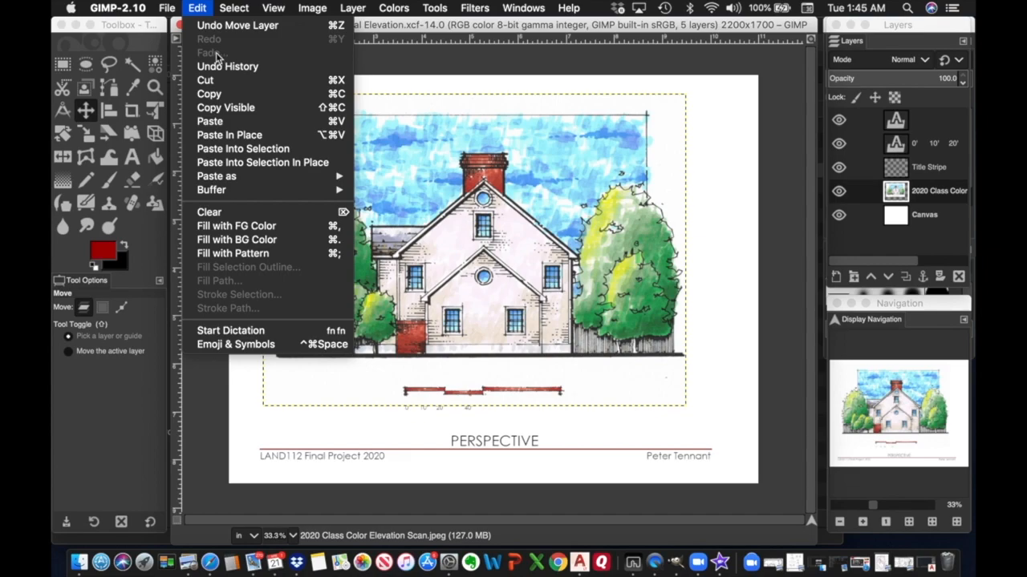
{"action": "left_click", "coordinate": [215, 25]}
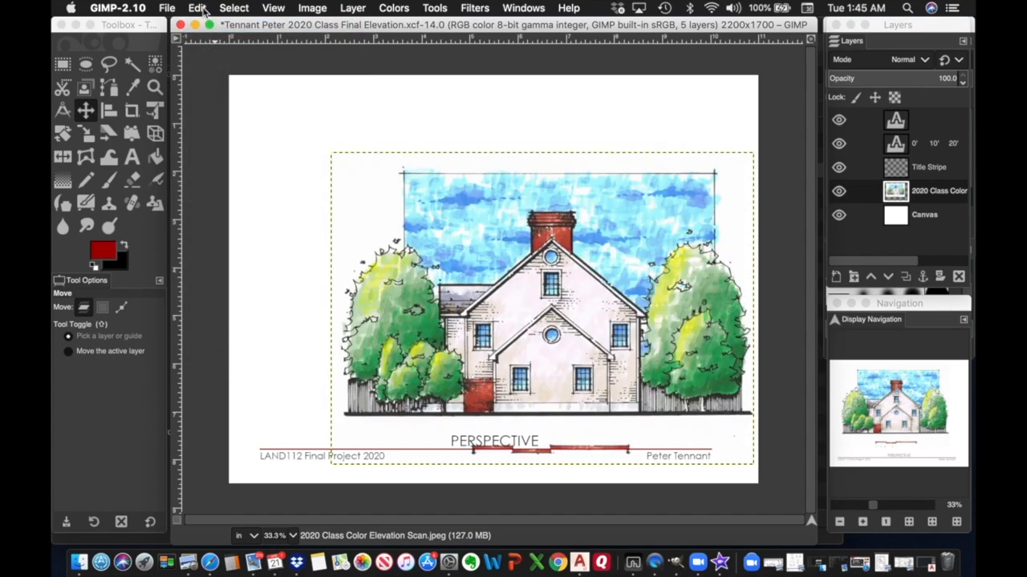
{"action": "left_click", "coordinate": [197, 8]}
{"action": "left_click", "coordinate": [217, 27]}
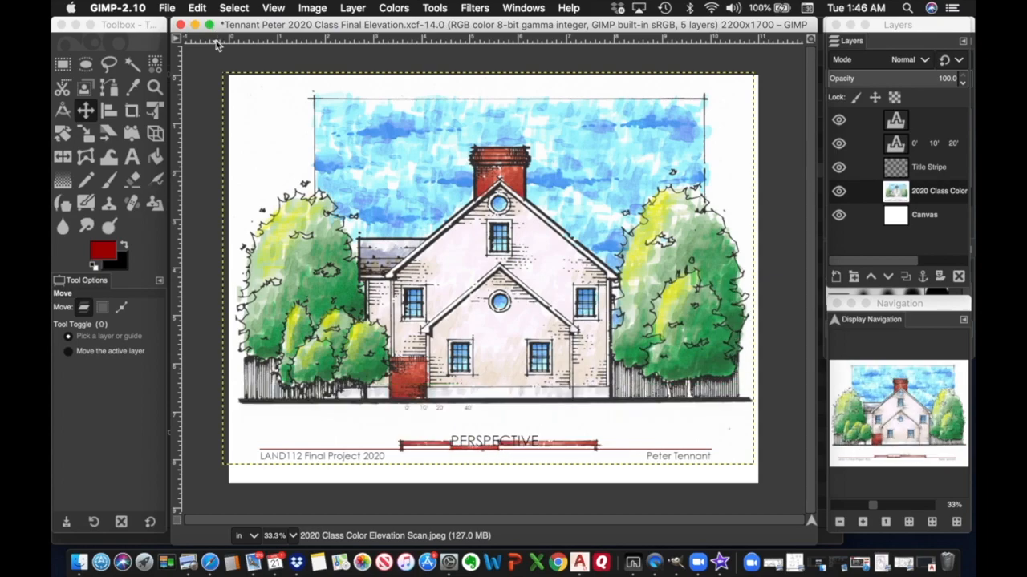
Start scaling the colour elevation layer with the size unit set to percent.
{"action": "left_click", "coordinate": [435, 9]}
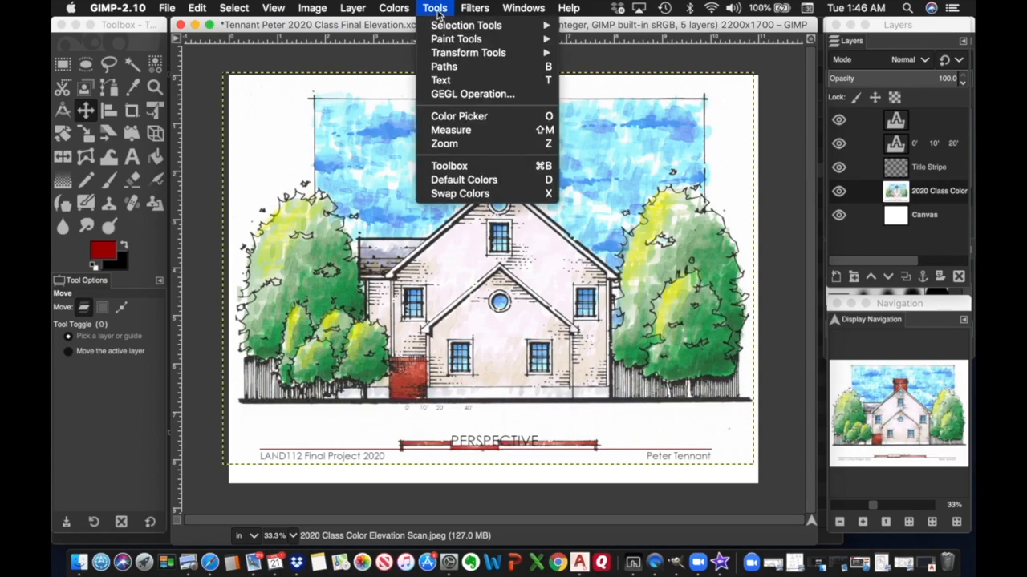
{"action": "mouse_move", "coordinate": [454, 53]}
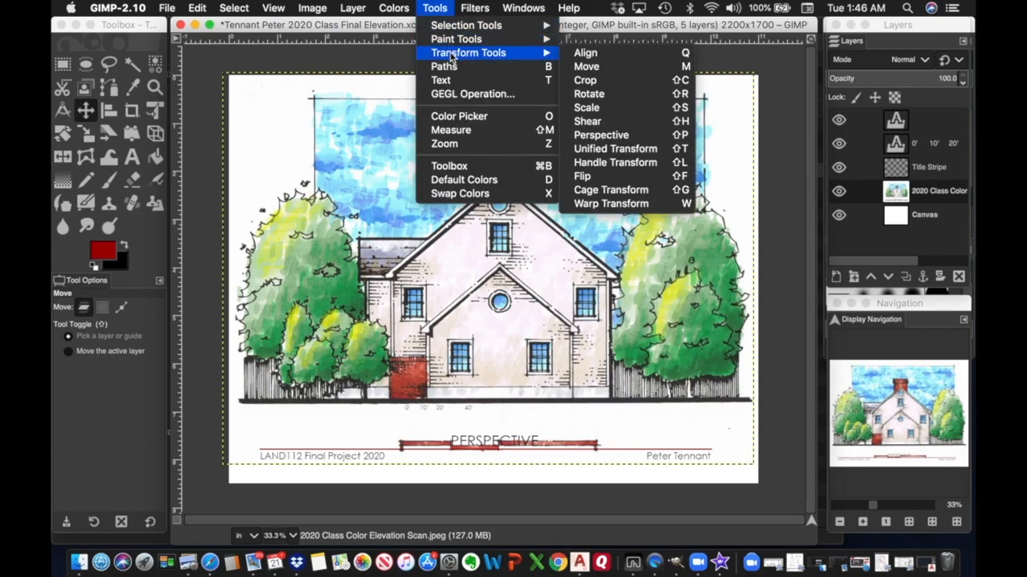
{"action": "left_click", "coordinate": [603, 107]}
{"action": "left_click", "coordinate": [605, 107]}
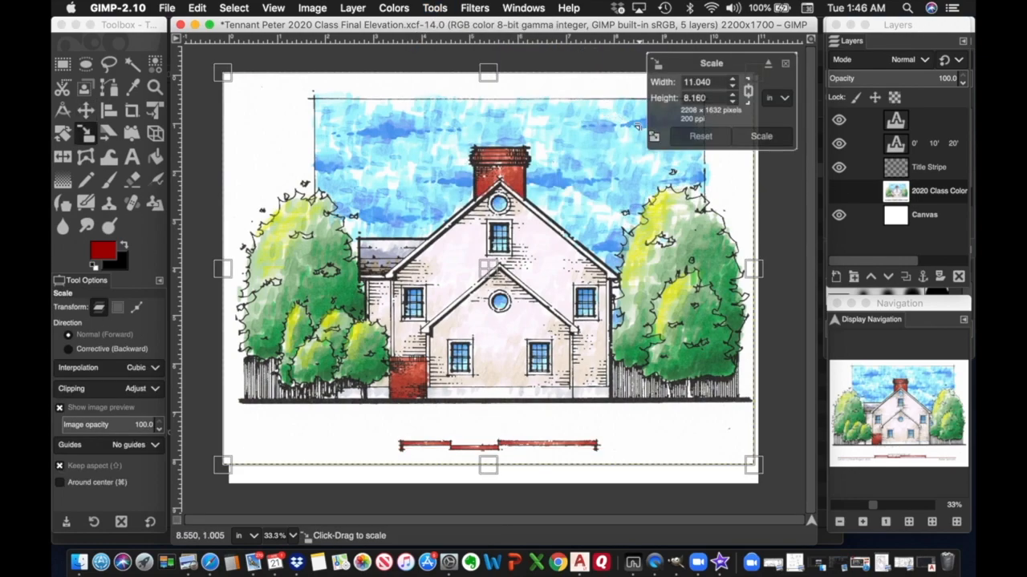
{"action": "left_click", "coordinate": [774, 99]}
{"action": "left_click", "coordinate": [784, 84]}
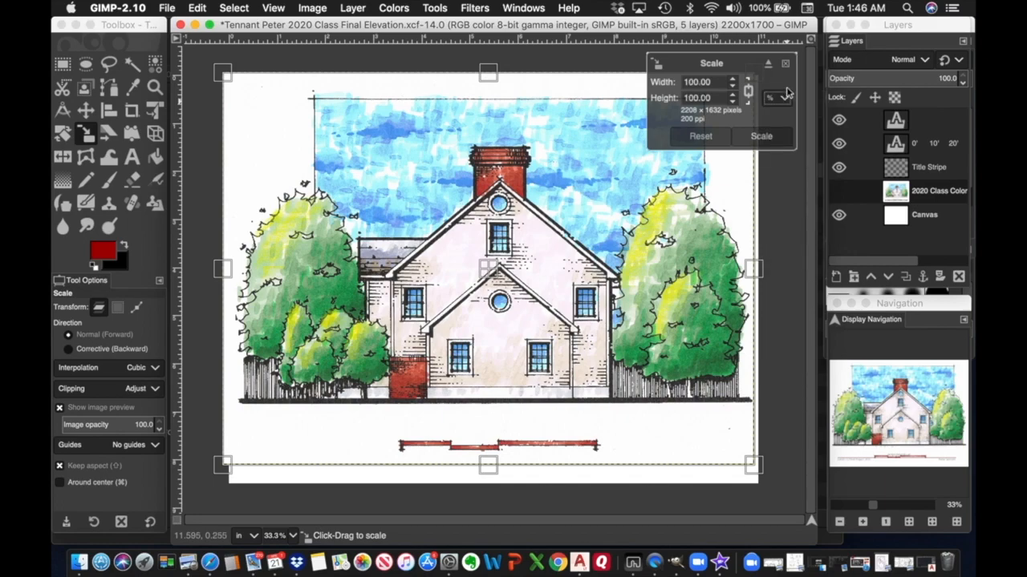
Set the layer width to 90 percent, replacing a trial 80, and apply the scale.
{"action": "left_click_drag", "start_coordinate": [714, 82], "coordinate": [628, 83]}
{"action": "type", "text": "80"}
{"action": "left_click", "coordinate": [702, 95]}
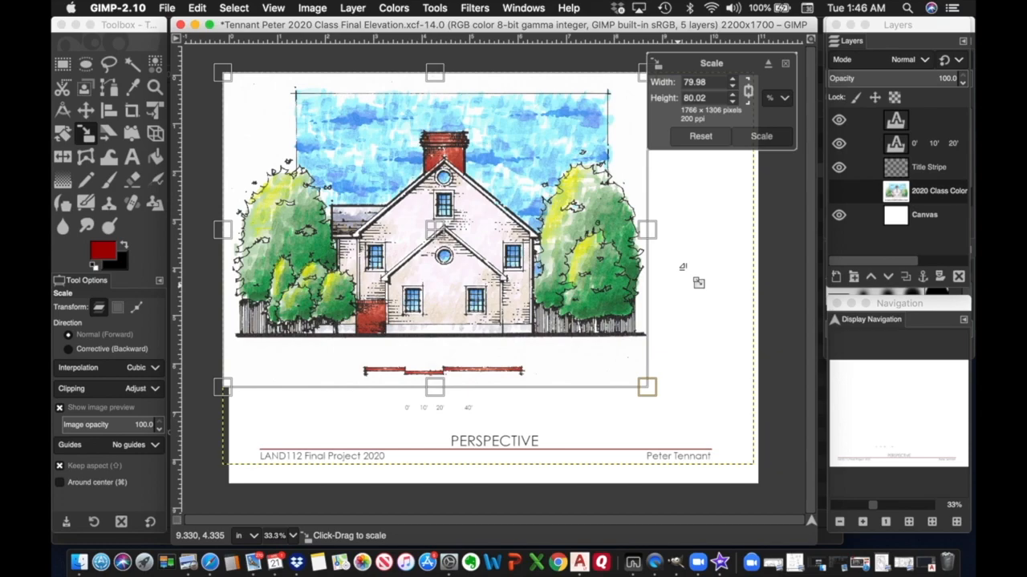
{"action": "left_click_drag", "start_coordinate": [714, 87], "coordinate": [658, 86]}
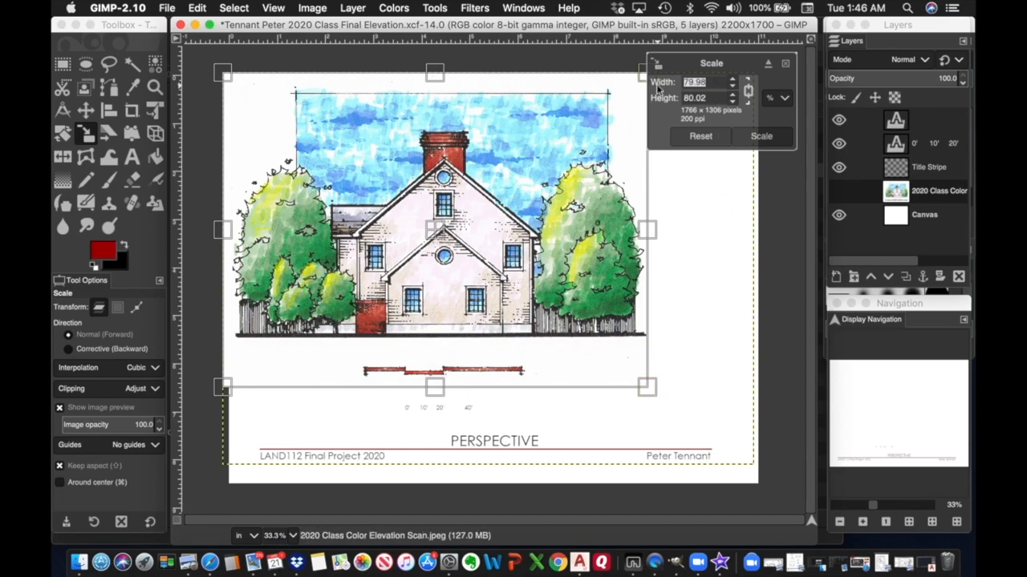
{"action": "type", "text": "90"}
{"action": "left_click", "coordinate": [703, 97]}
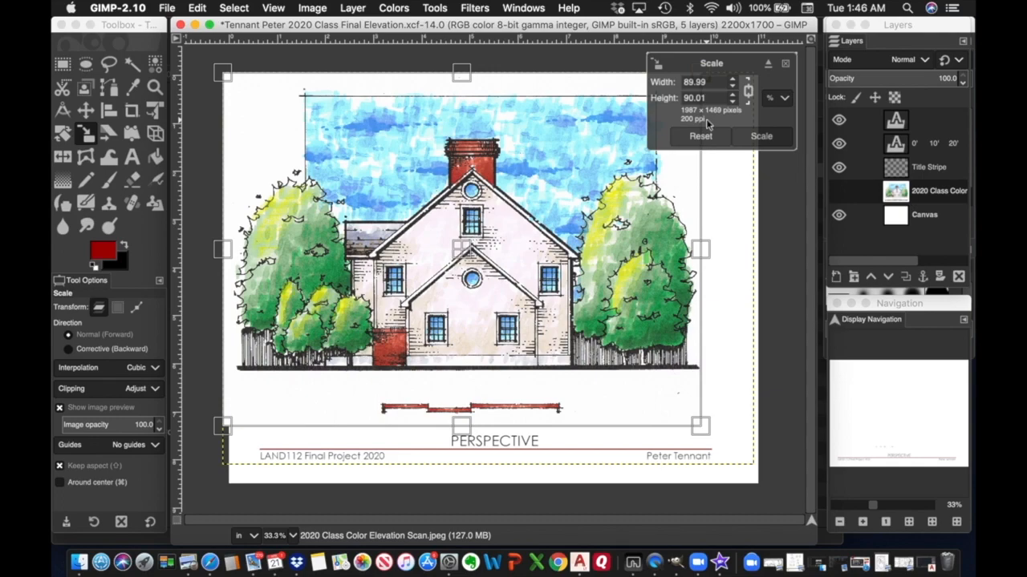
{"action": "left_click", "coordinate": [761, 138]}
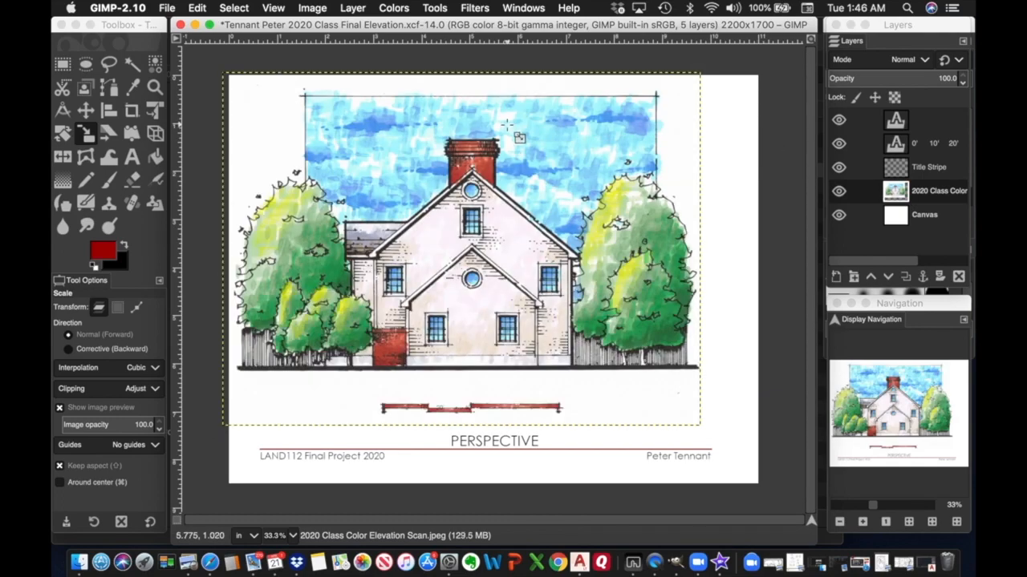
{"action": "left_click", "coordinate": [89, 111]}
Nudge the elevation right and down above the PERSPECTIVE title block, adding a horizontal guide near the top.
{"action": "left_click_drag", "start_coordinate": [437, 196], "coordinate": [449, 191]}
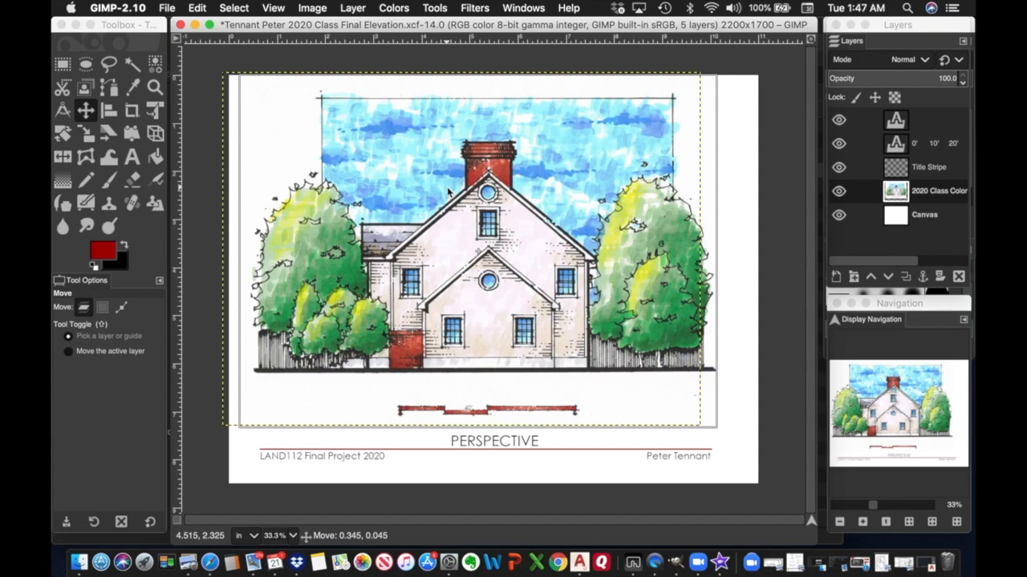
{"action": "left_click_drag", "start_coordinate": [449, 191], "coordinate": [453, 190]}
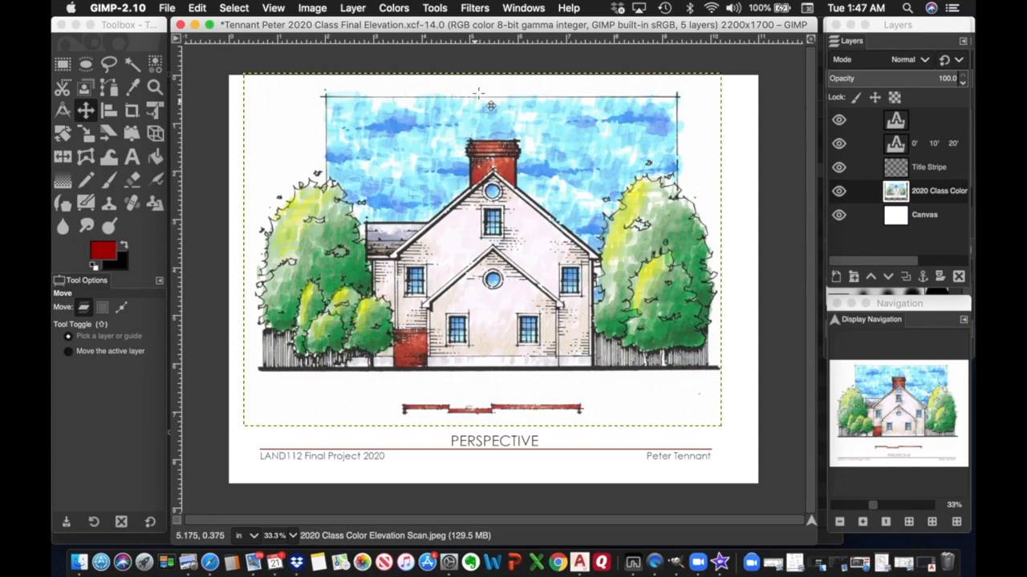
{"action": "mouse_move", "coordinate": [504, 41]}
{"action": "left_mouse_down"}
{"action": "mouse_move", "coordinate": [510, 390]}
{"action": "mouse_move", "coordinate": [507, 24]}
{"action": "mouse_move", "coordinate": [505, 35]}
{"action": "left_mouse_up"}
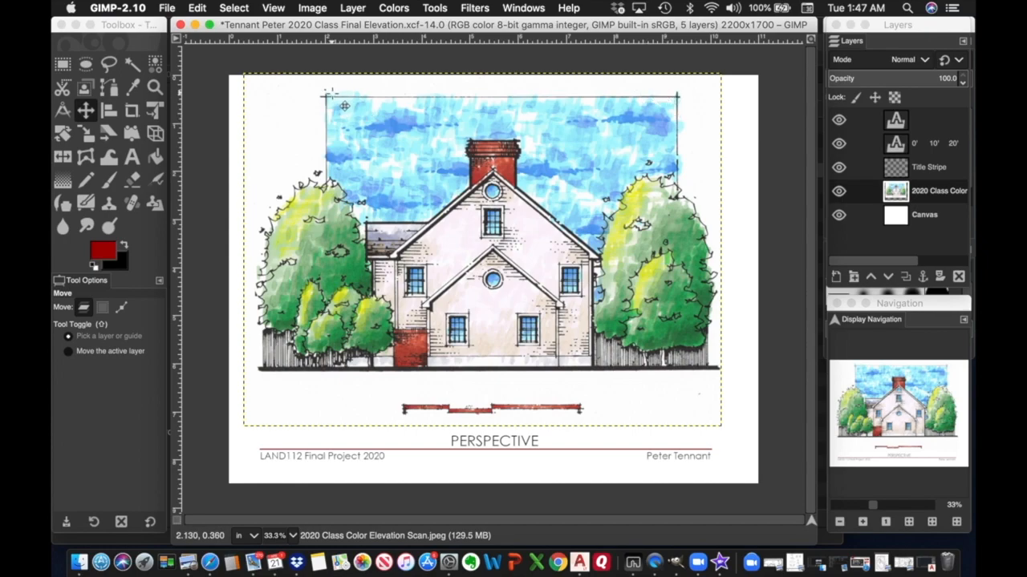
Save the sheet as Final Elevation.xcf, then show the Class 2020 folder in Open Image.
{"action": "left_click", "coordinate": [167, 9]}
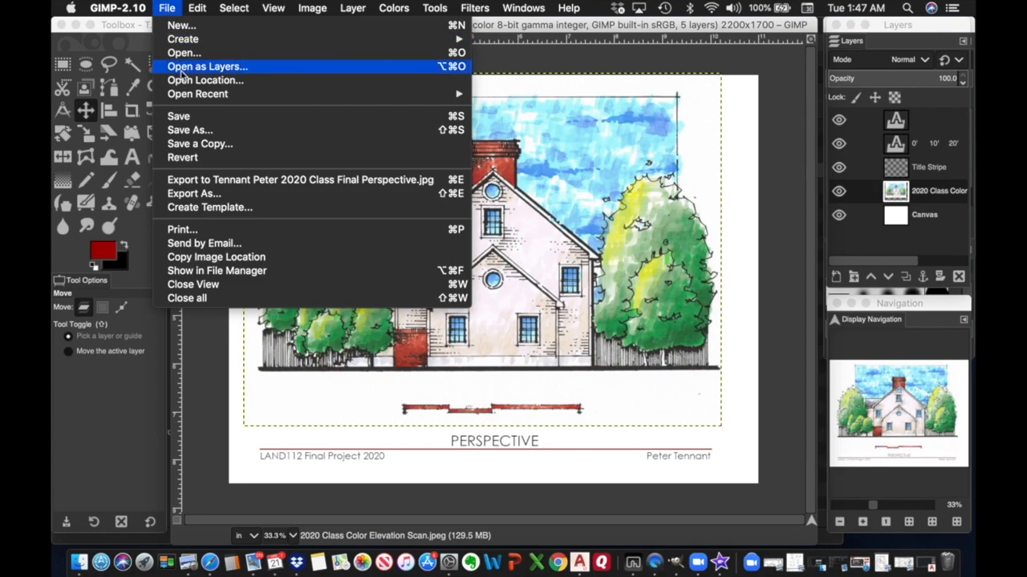
{"action": "left_click", "coordinate": [178, 116]}
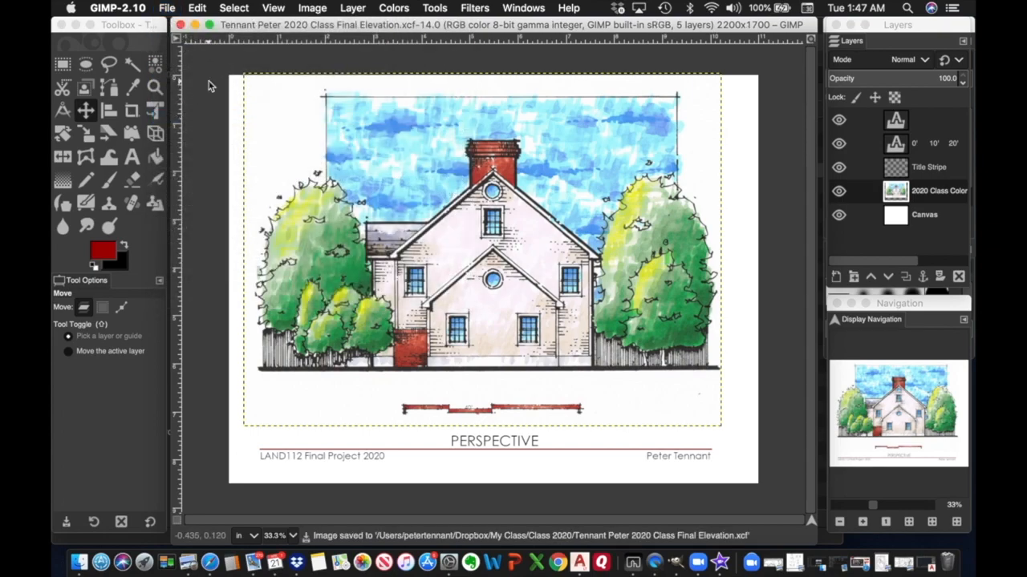
{"action": "left_click", "coordinate": [167, 9]}
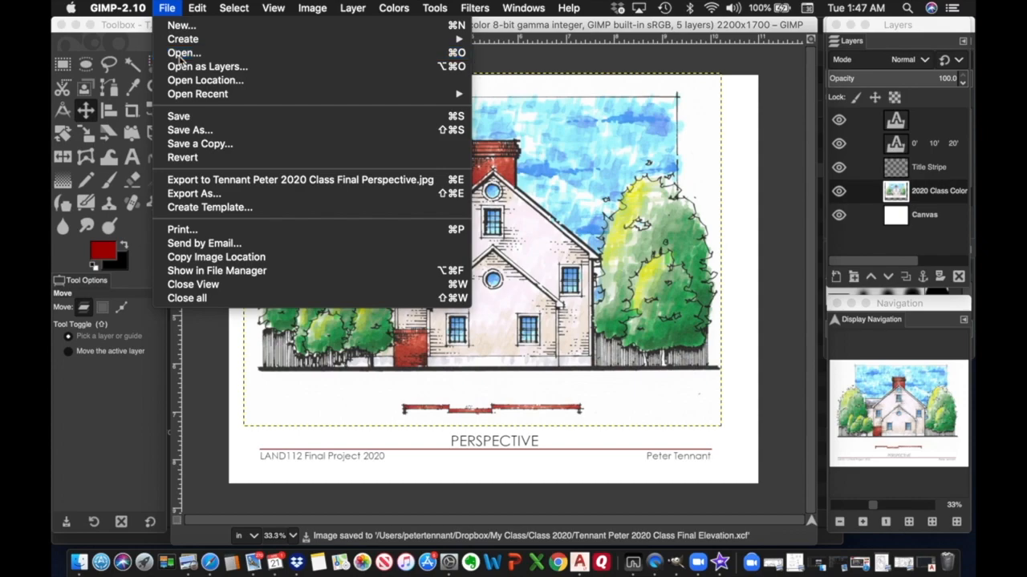
{"action": "left_click", "coordinate": [179, 53]}
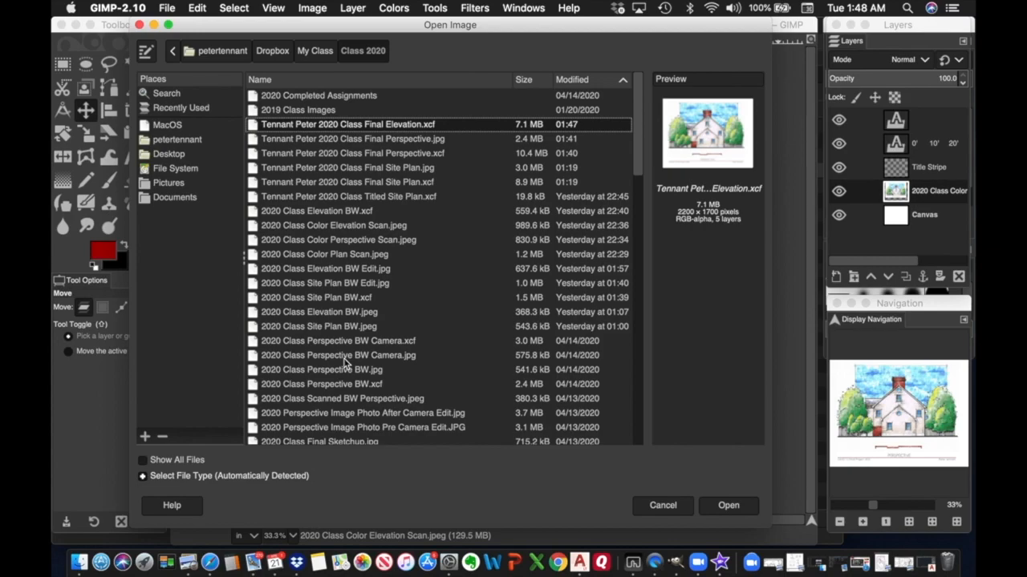
{"action": "scroll", "coordinate": [345, 364], "scroll_direction": "down", "scroll_amount": 3}
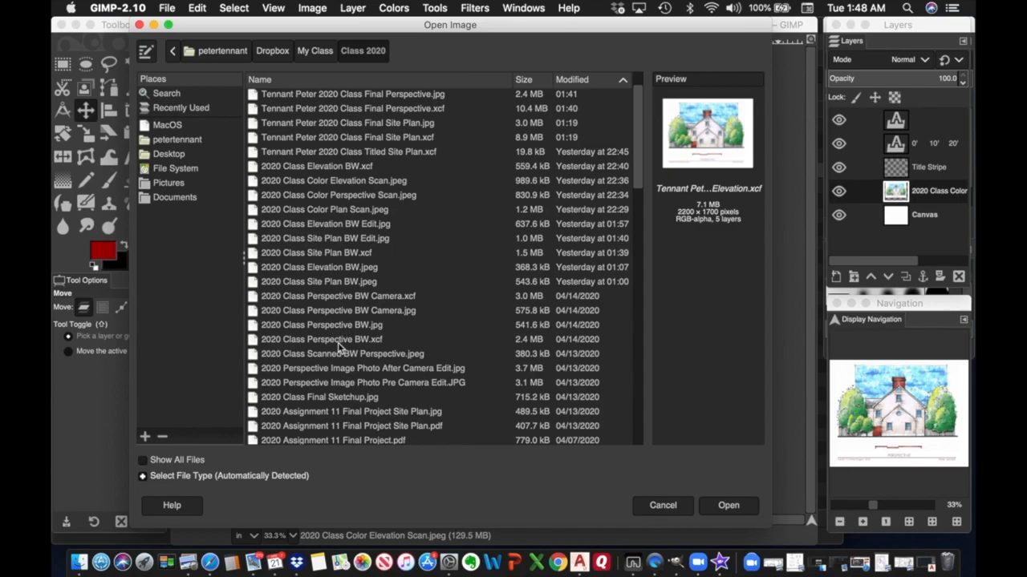
Find 2020 Class Elevation BW.xcf in the Class 2020 file list and open it.
{"action": "scroll", "coordinate": [337, 371], "scroll_direction": "down", "scroll_amount": 3}
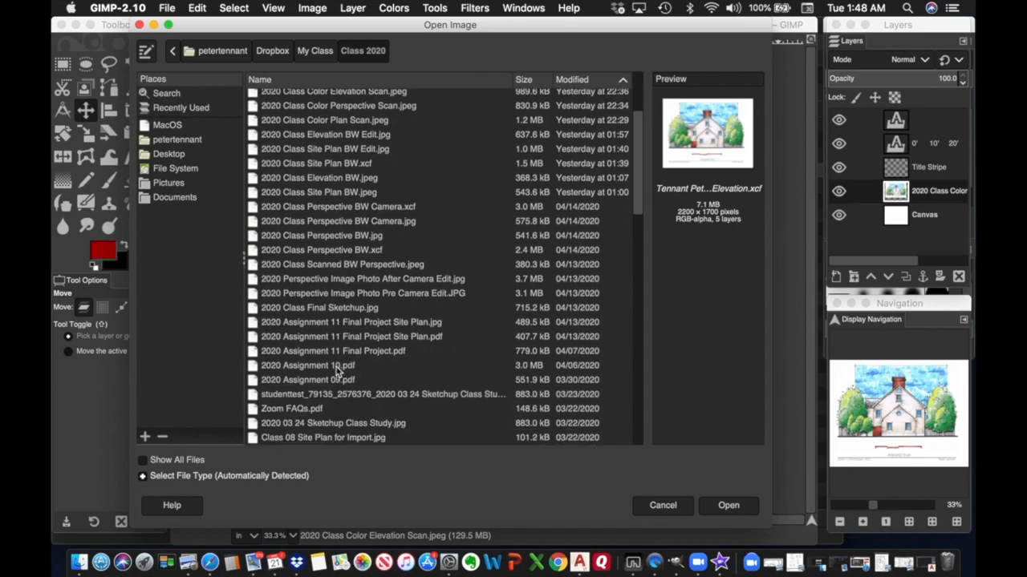
{"action": "scroll", "coordinate": [337, 371], "scroll_direction": "up", "scroll_amount": 3}
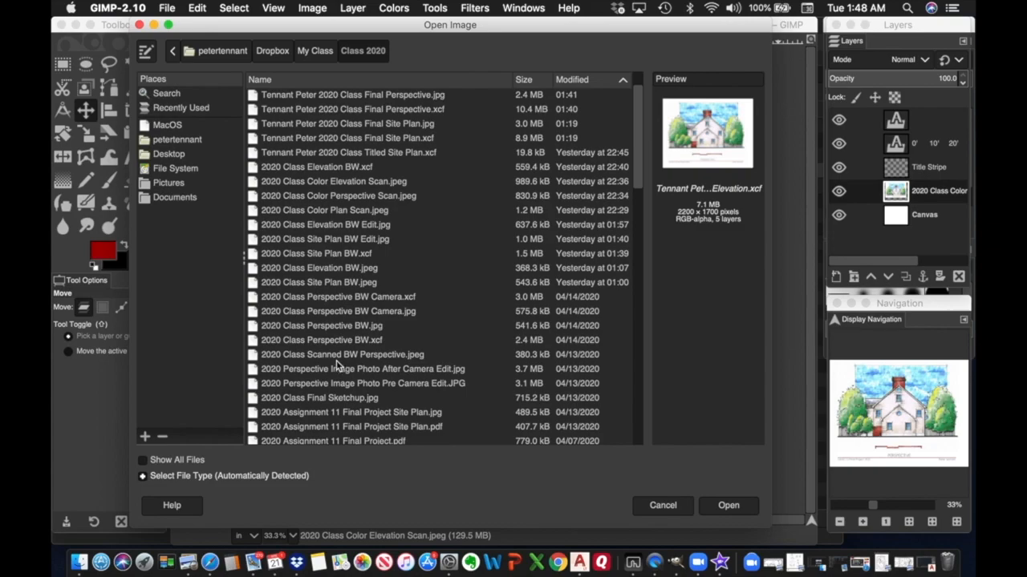
{"action": "scroll", "coordinate": [343, 300], "scroll_direction": "up", "scroll_amount": 2}
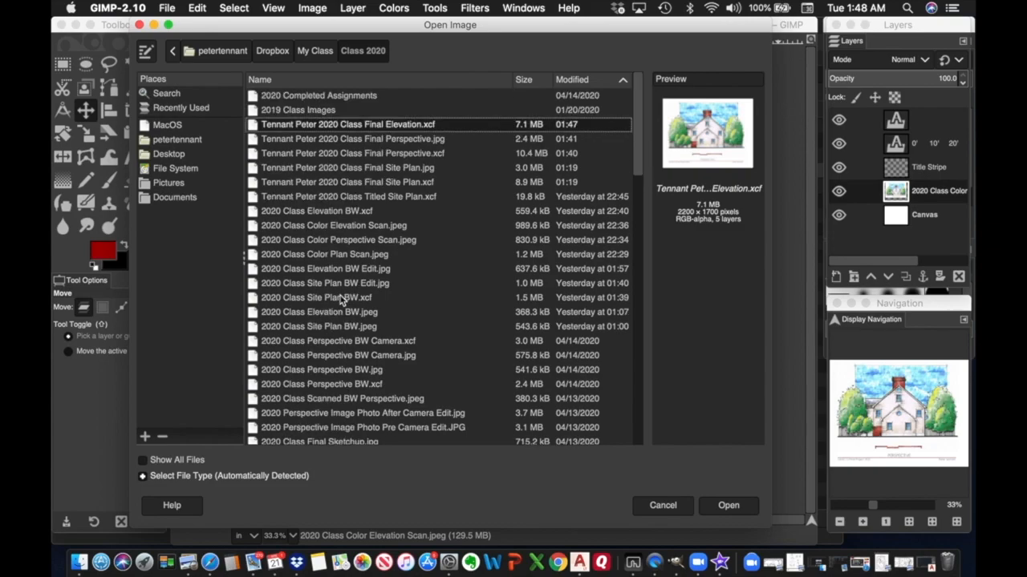
{"action": "left_click", "coordinate": [334, 213]}
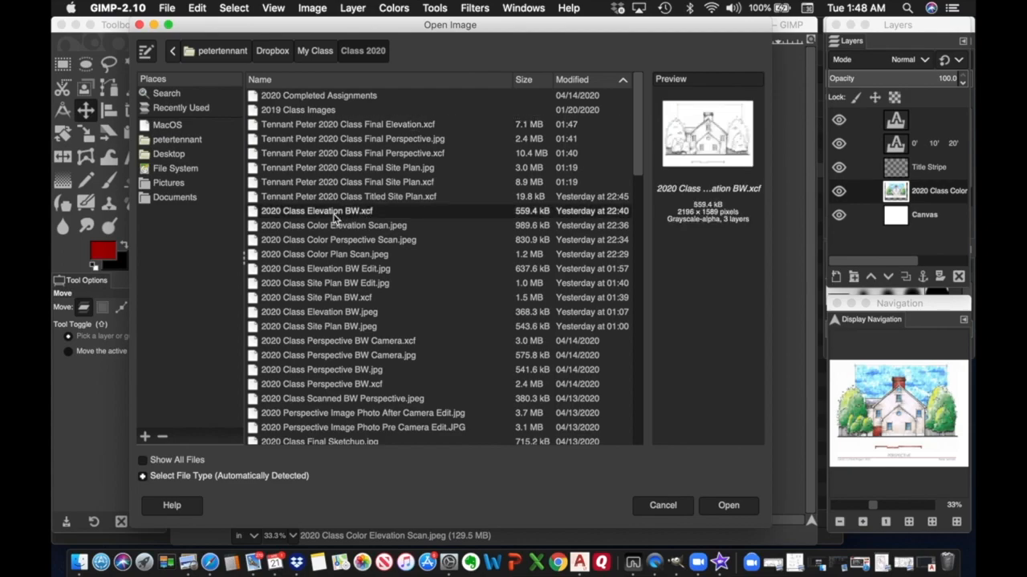
{"action": "left_click", "coordinate": [726, 505]}
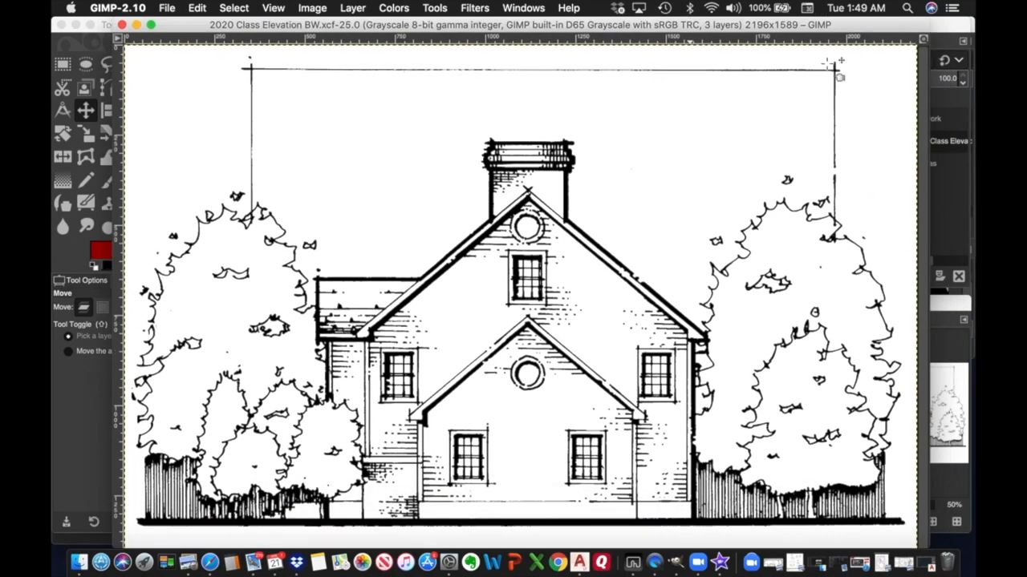
Hide the BW drawing's Canvas layer, select all, copy it, and return to the colour sheet.
{"action": "left_click_drag", "start_coordinate": [929, 23], "coordinate": [628, 165]}
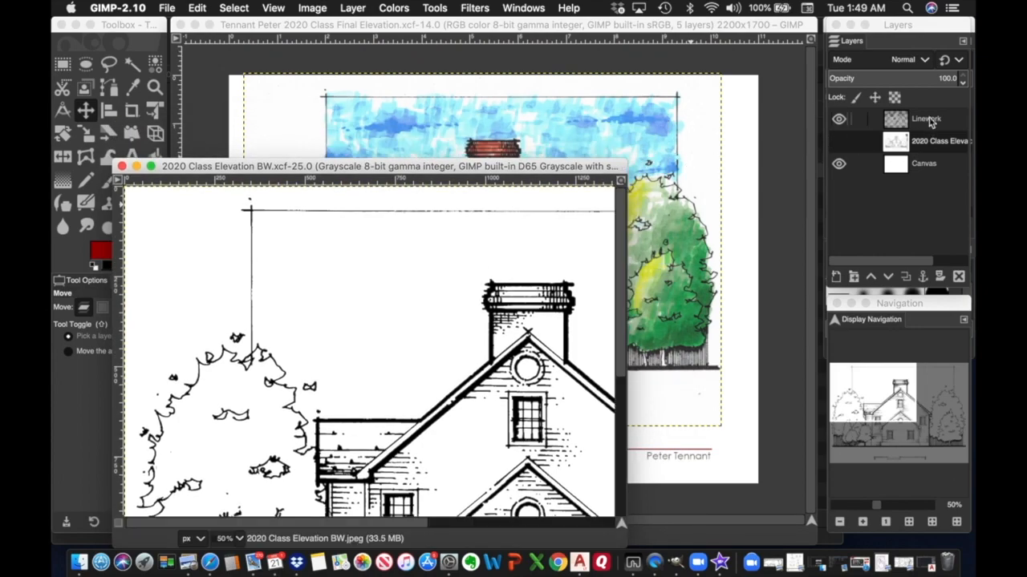
{"action": "left_click", "coordinate": [838, 164]}
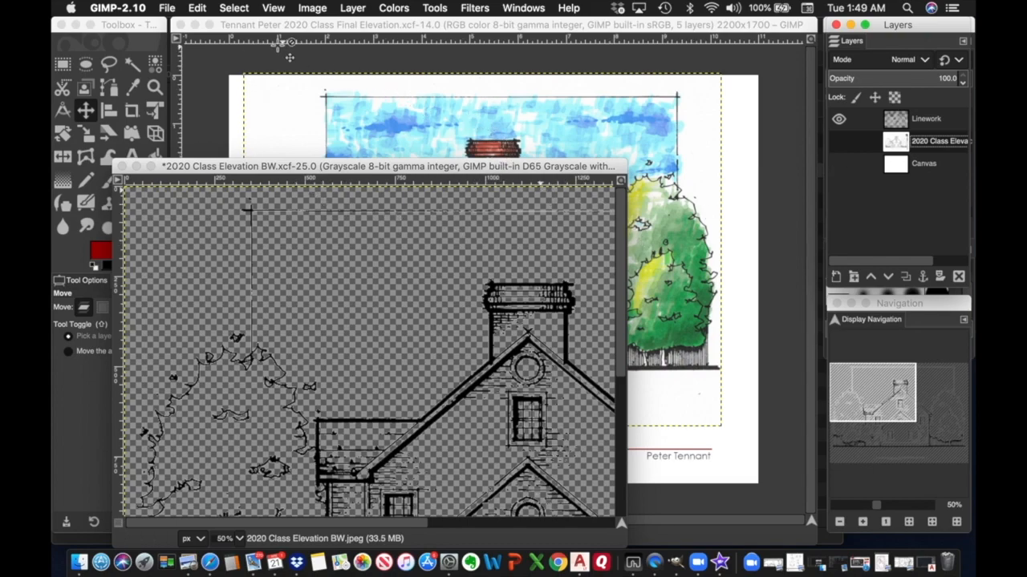
{"action": "left_click", "coordinate": [197, 8]}
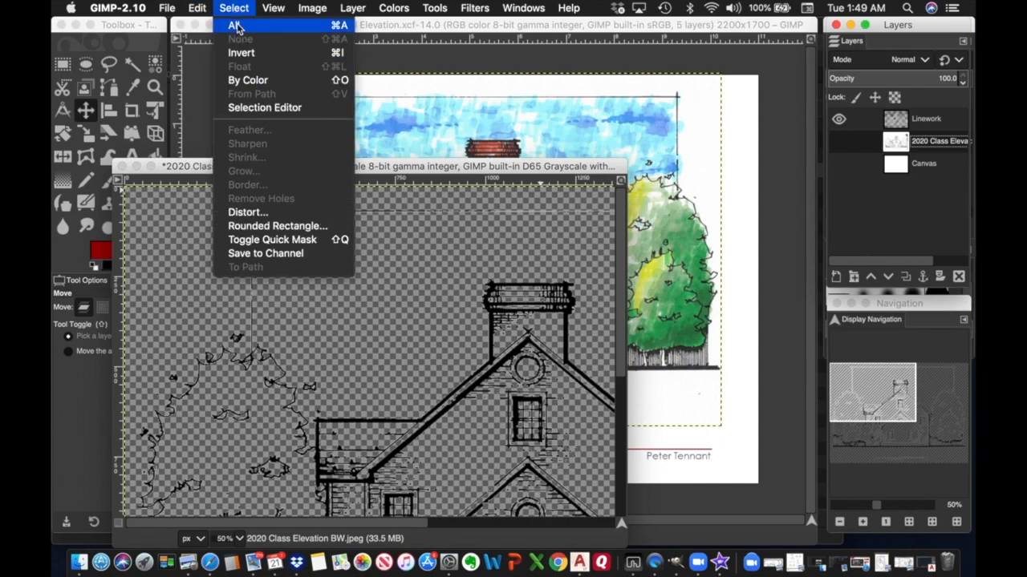
{"action": "left_click", "coordinate": [238, 25]}
{"action": "left_click", "coordinate": [197, 8]}
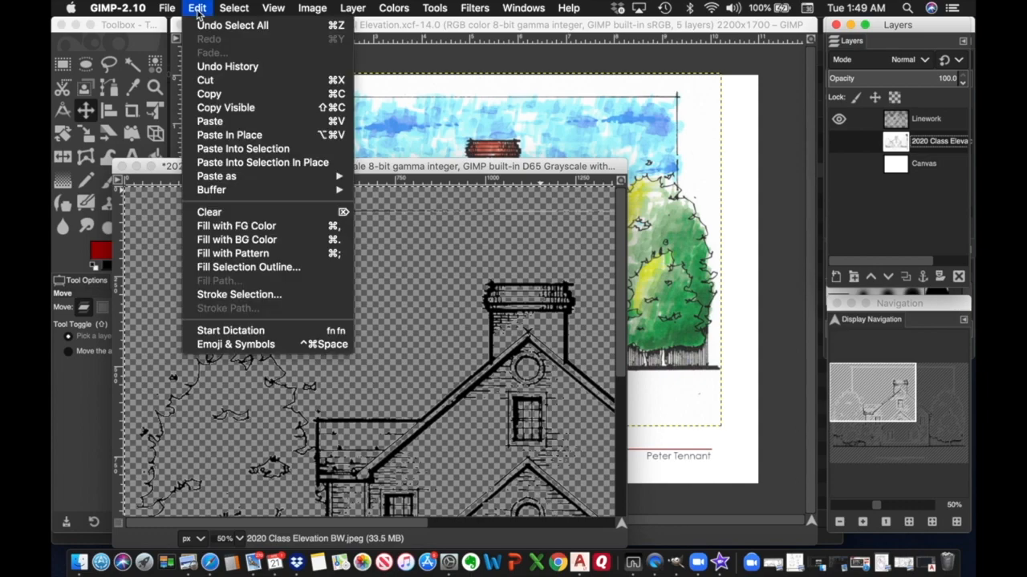
{"action": "left_click", "coordinate": [211, 94]}
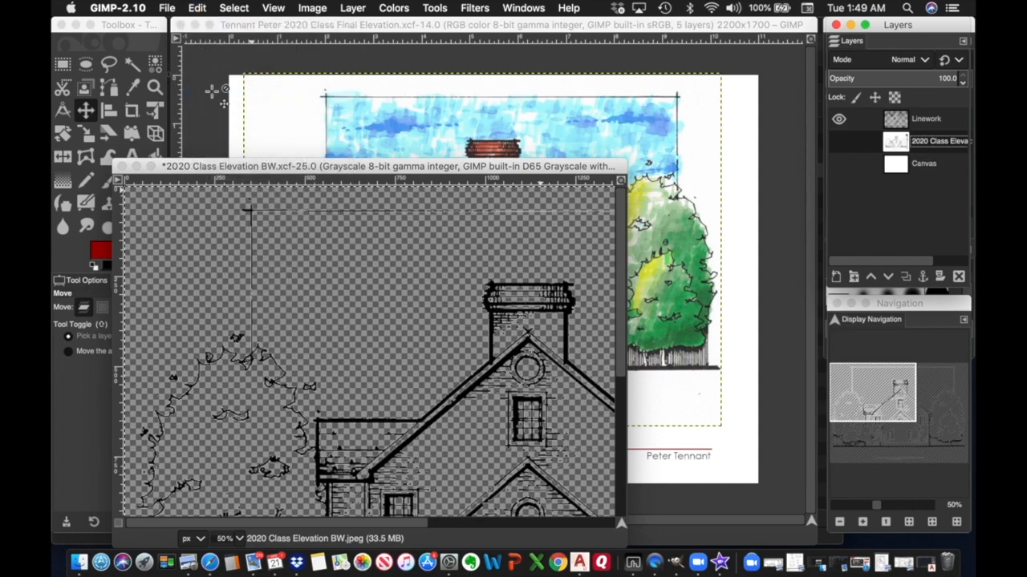
{"action": "left_click", "coordinate": [570, 51]}
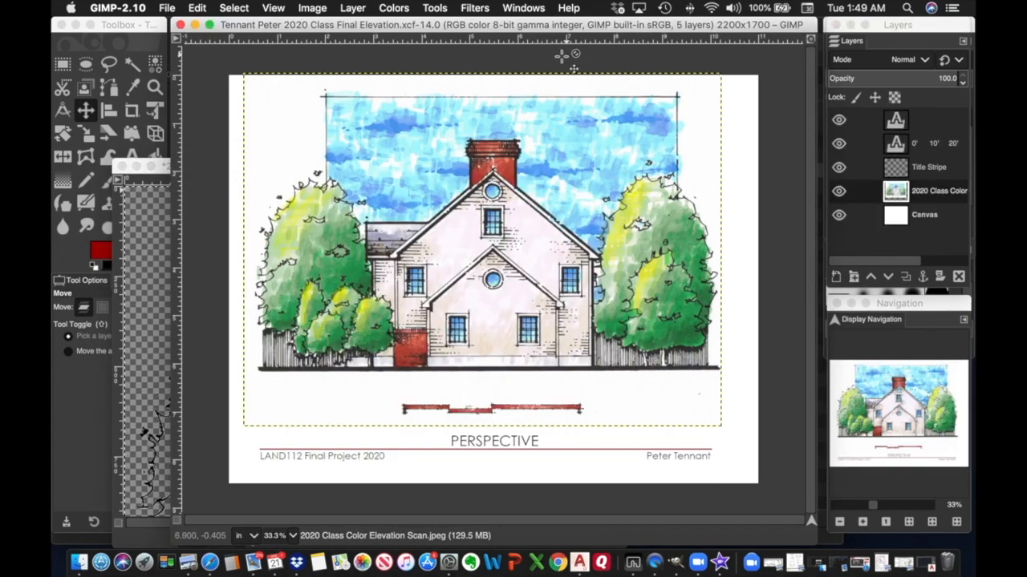
Paste the copy as a new layer on the colour sheet, undo that paste, then return to the BW drawing.
{"action": "left_click", "coordinate": [928, 191]}
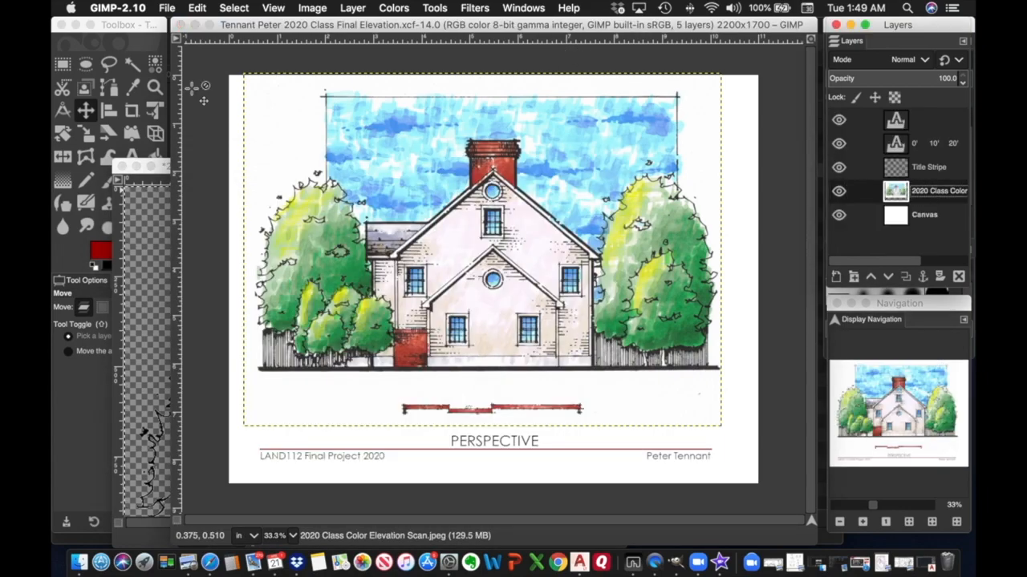
{"action": "left_click", "coordinate": [197, 8]}
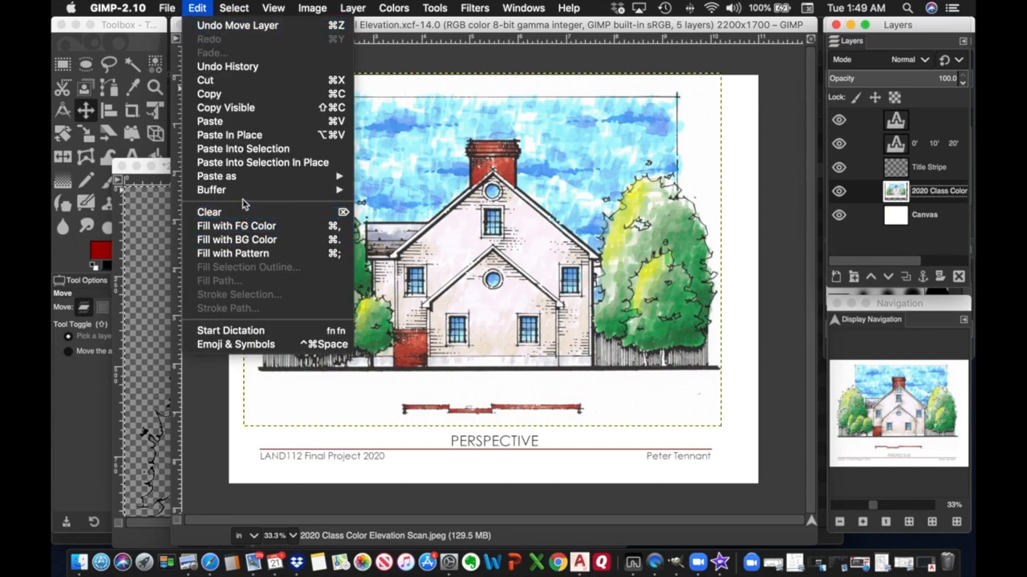
{"action": "mouse_move", "coordinate": [237, 178]}
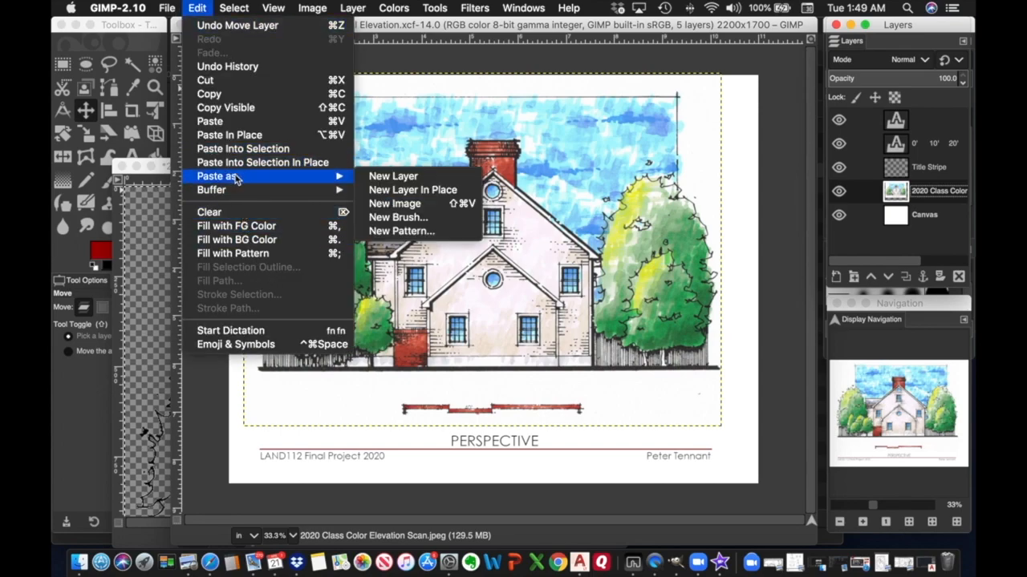
{"action": "left_click", "coordinate": [394, 177]}
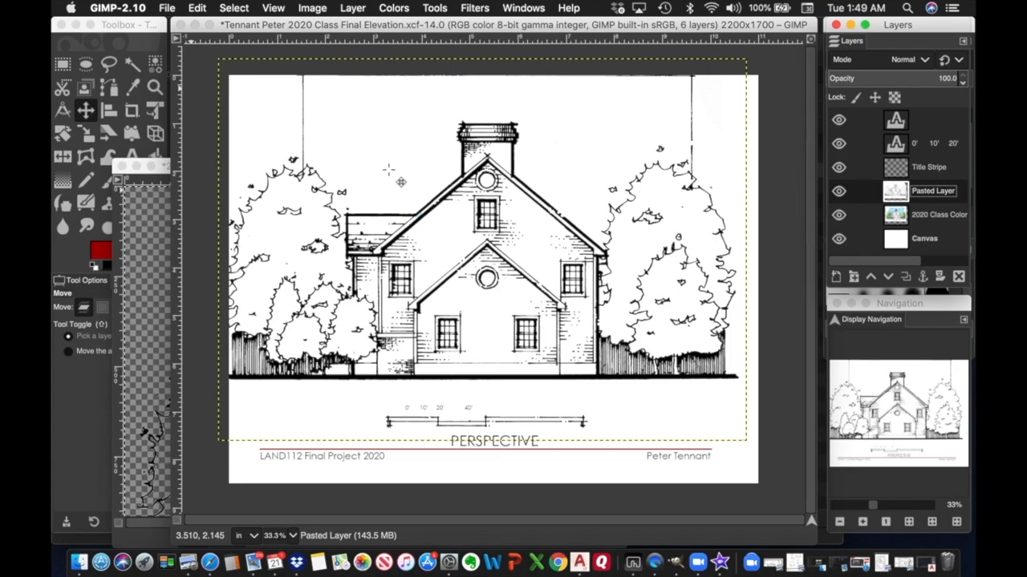
{"action": "left_click", "coordinate": [198, 8]}
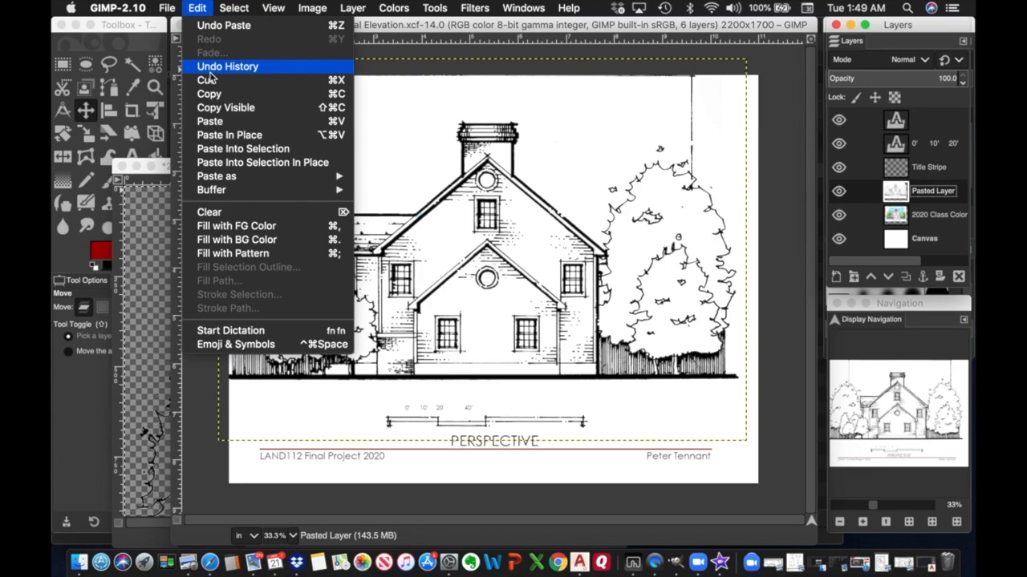
{"action": "left_click", "coordinate": [216, 25]}
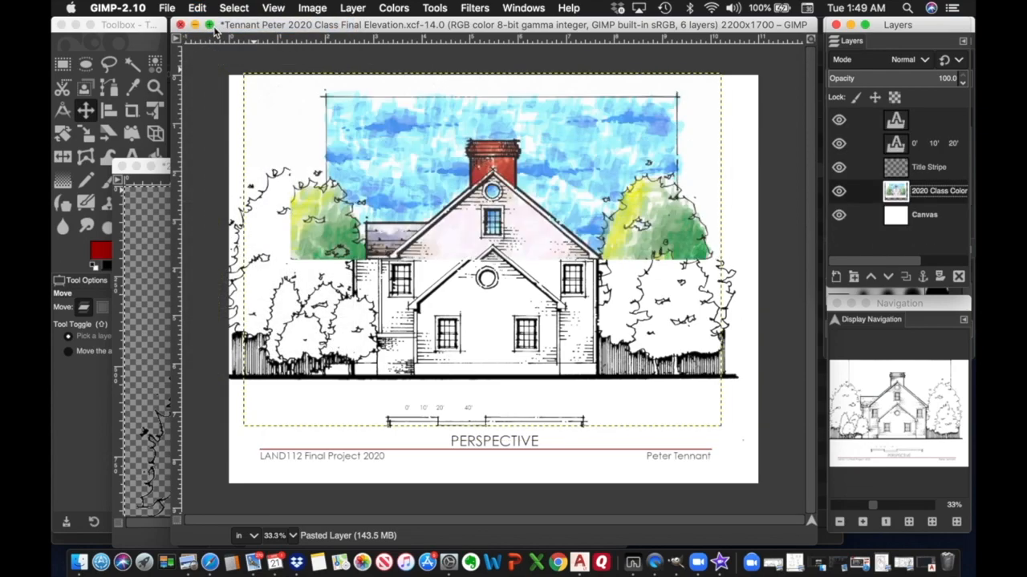
{"action": "left_click", "coordinate": [165, 169]}
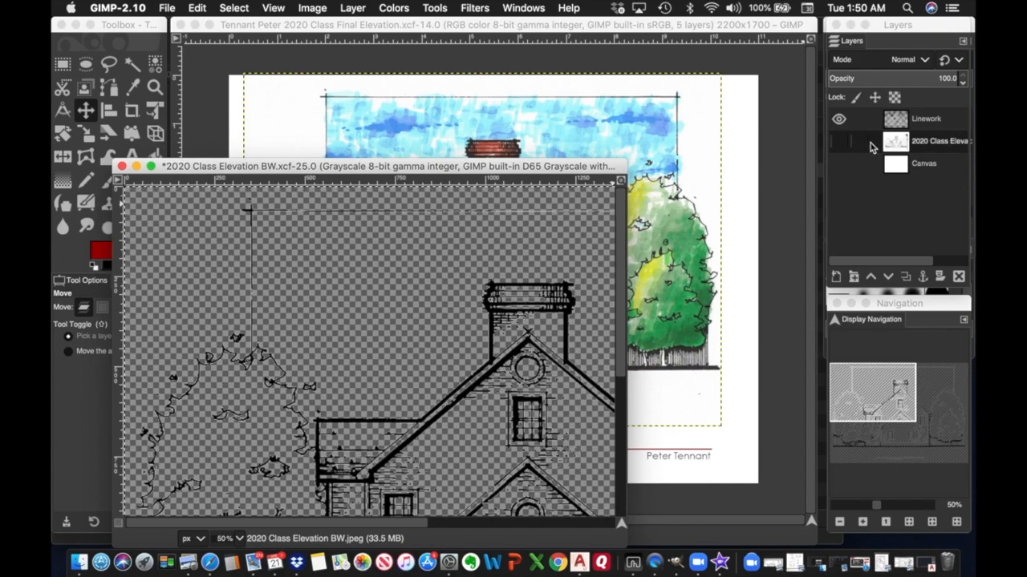
With the middle layer hidden, select all of the Linework layer, copy it, and return to the colour sheet.
{"action": "left_click", "coordinate": [839, 142]}
{"action": "left_click", "coordinate": [839, 142]}
{"action": "left_click", "coordinate": [927, 121]}
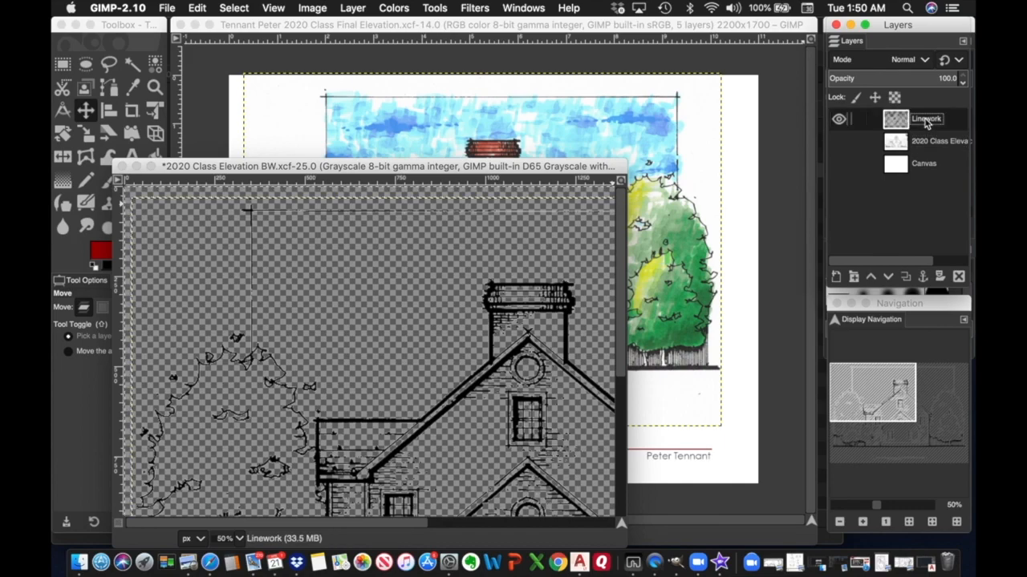
{"action": "left_click", "coordinate": [235, 8]}
{"action": "left_click", "coordinate": [241, 30]}
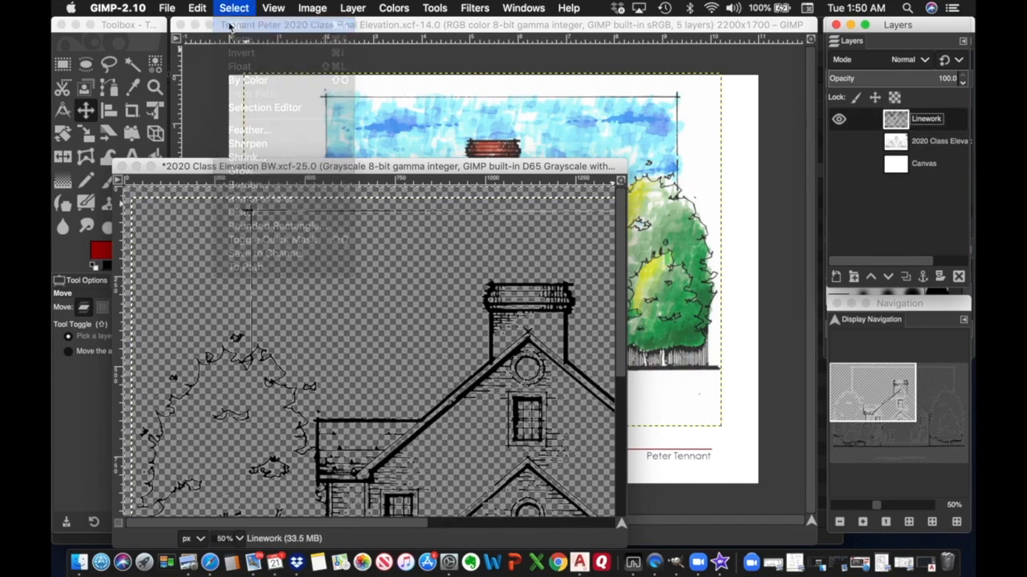
{"action": "left_click", "coordinate": [198, 8]}
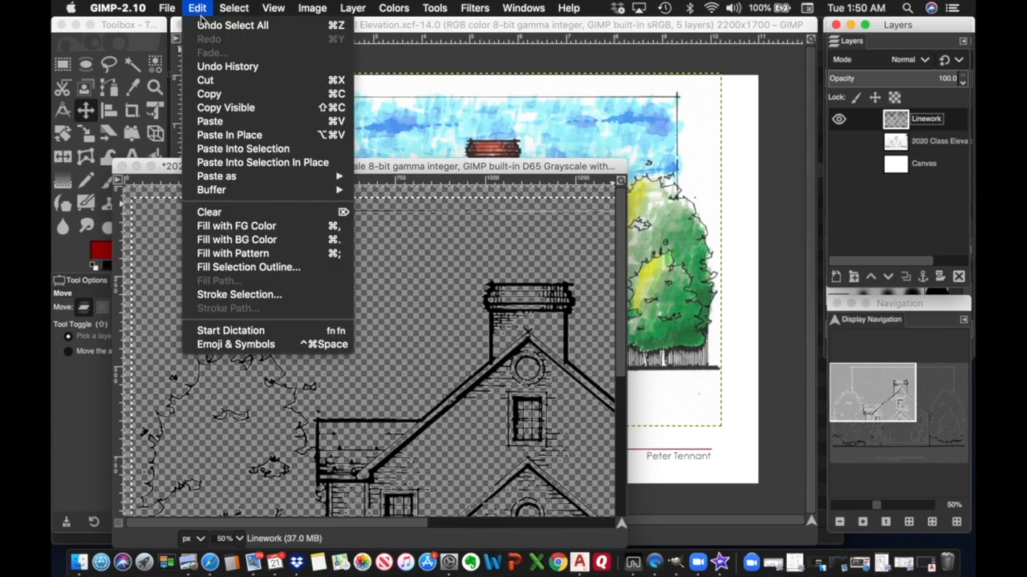
{"action": "left_click", "coordinate": [210, 93]}
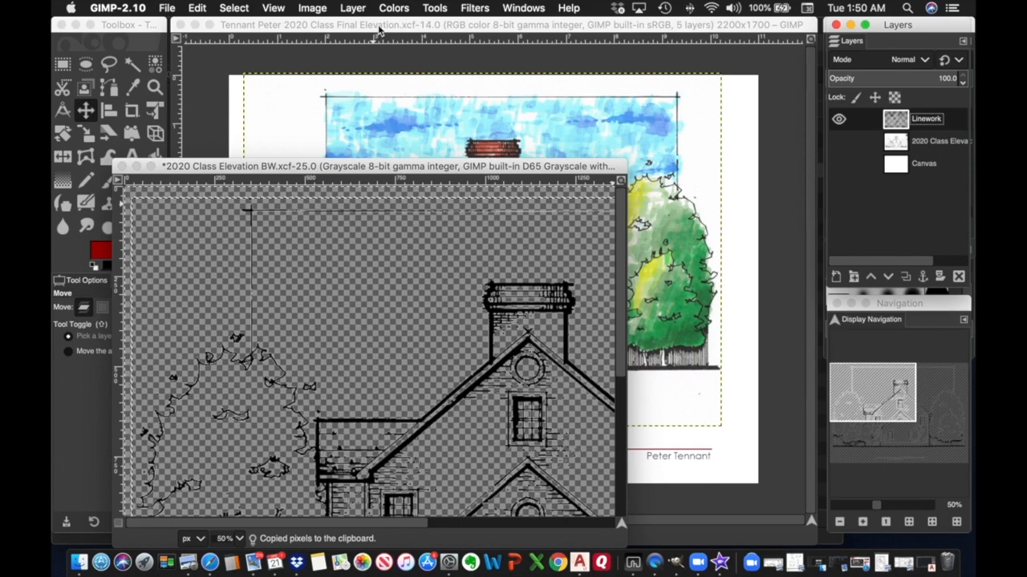
{"action": "left_click", "coordinate": [379, 28]}
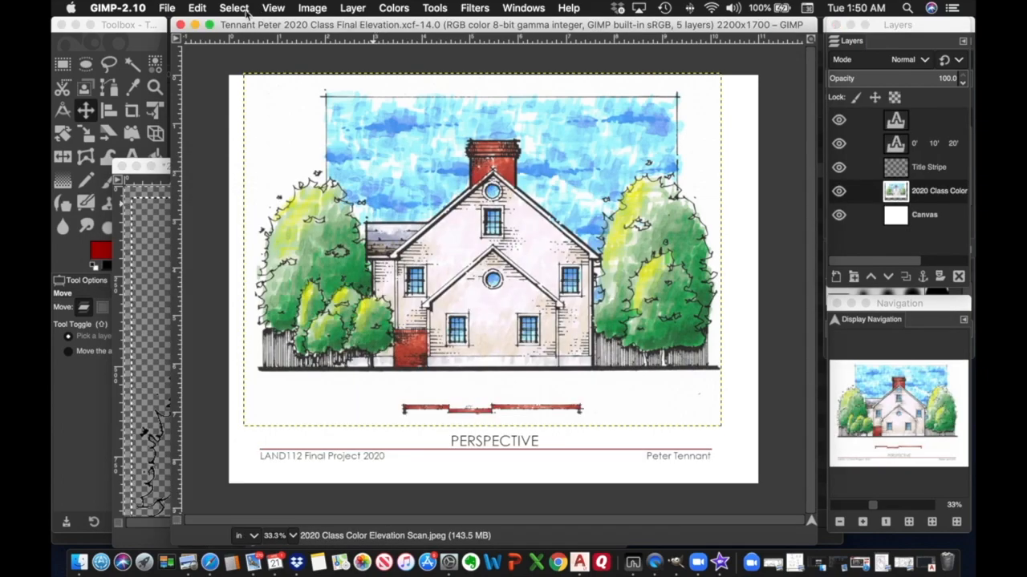
Paste the transparent linework onto the final sheet as a new Pasted Layer.
{"action": "left_click", "coordinate": [199, 8]}
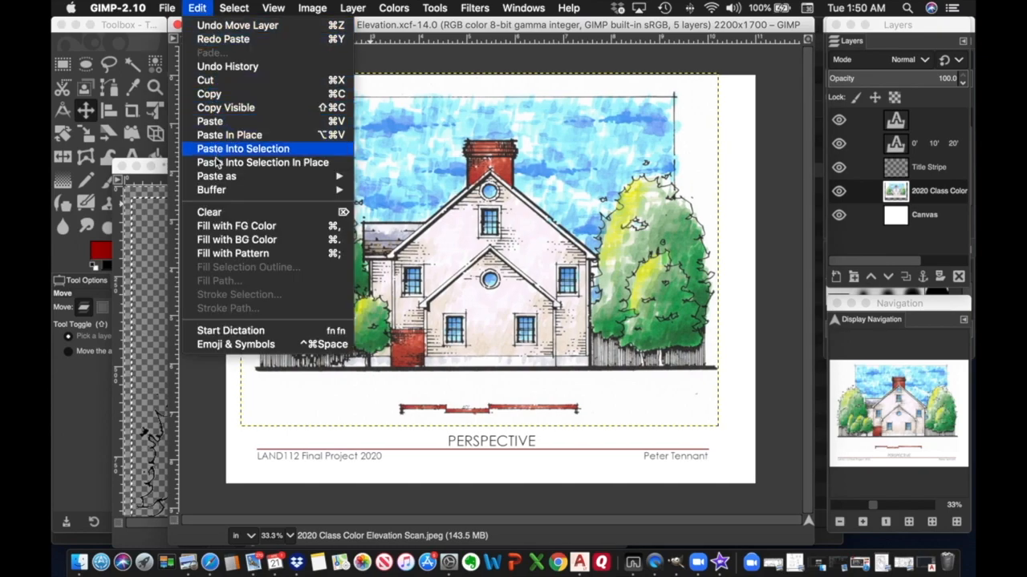
{"action": "mouse_move", "coordinate": [218, 178]}
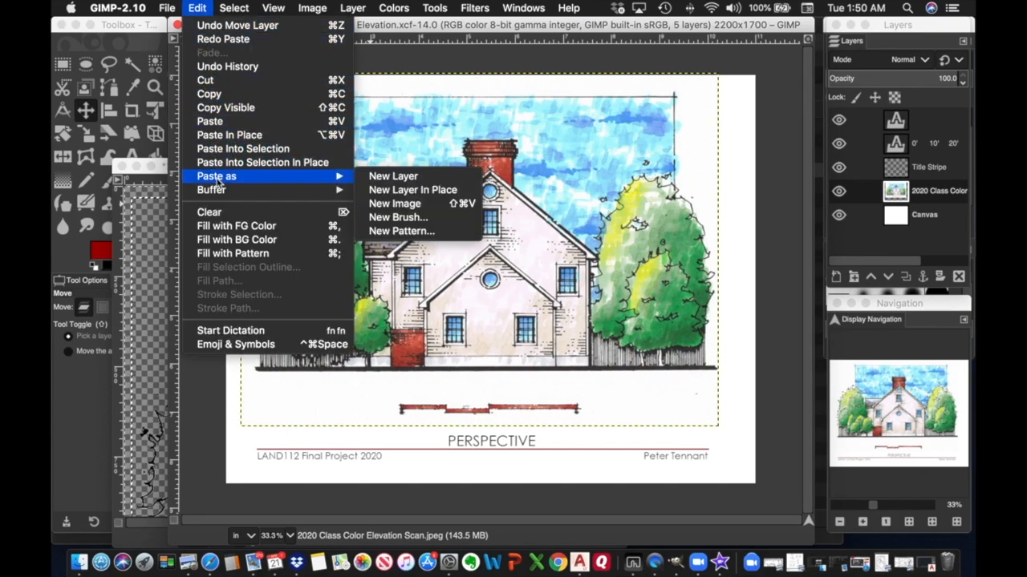
{"action": "left_click", "coordinate": [392, 177]}
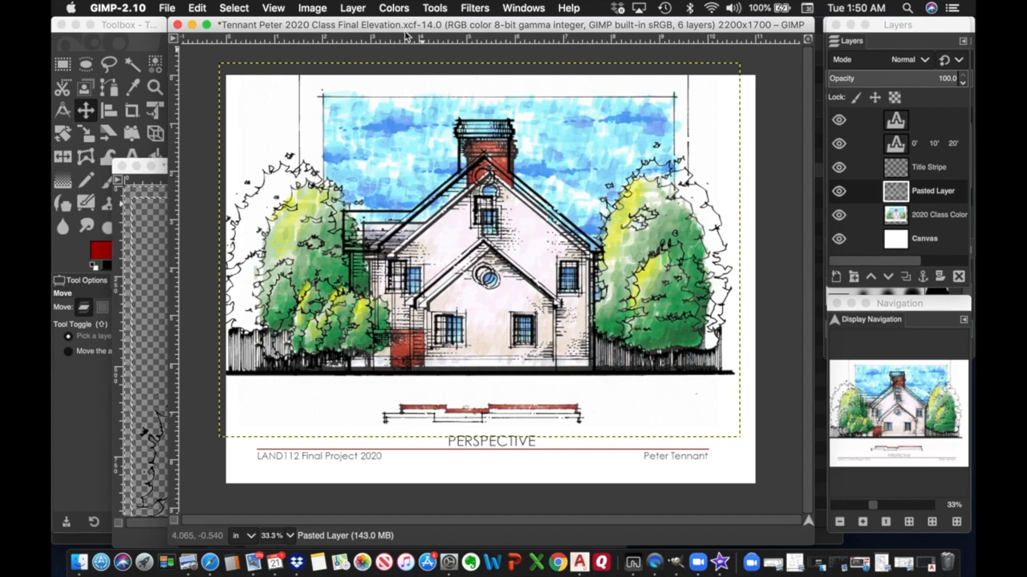
{"action": "left_click", "coordinate": [437, 9]}
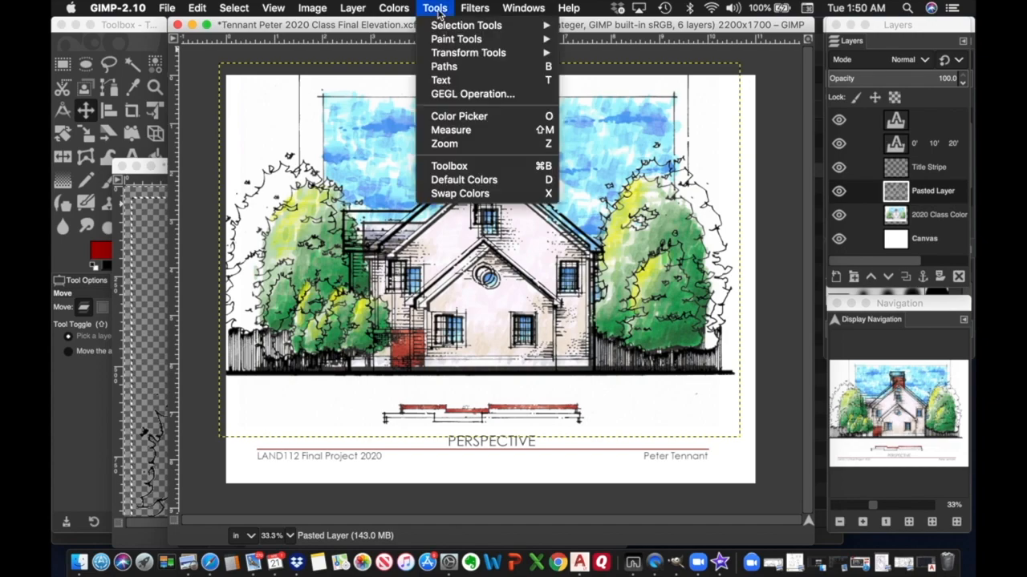
{"action": "mouse_move", "coordinate": [484, 57]}
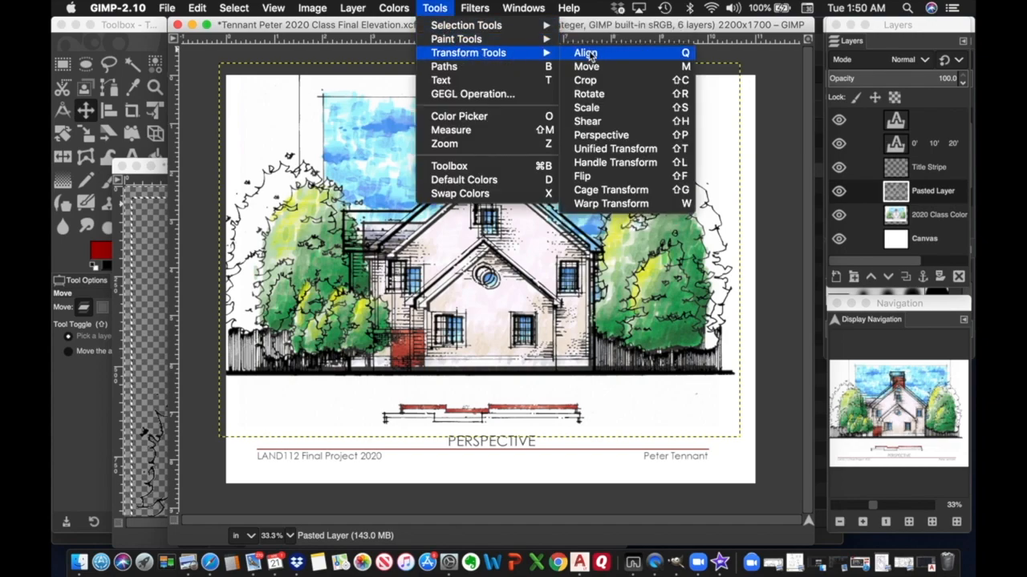
Start scaling the pasted layer in percent units, entering a width of 88.99.
{"action": "left_click", "coordinate": [586, 108]}
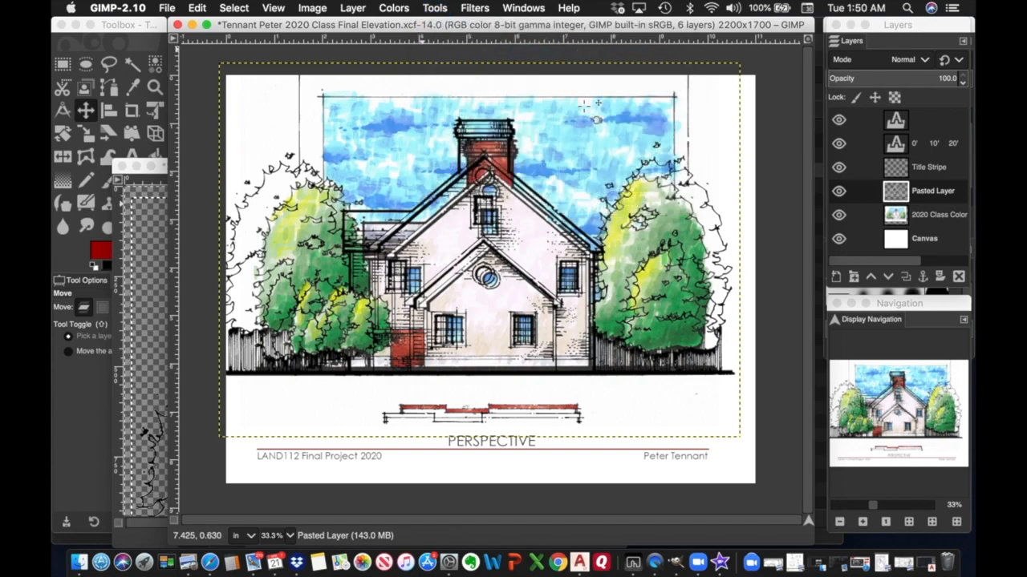
{"action": "left_click", "coordinate": [584, 105]}
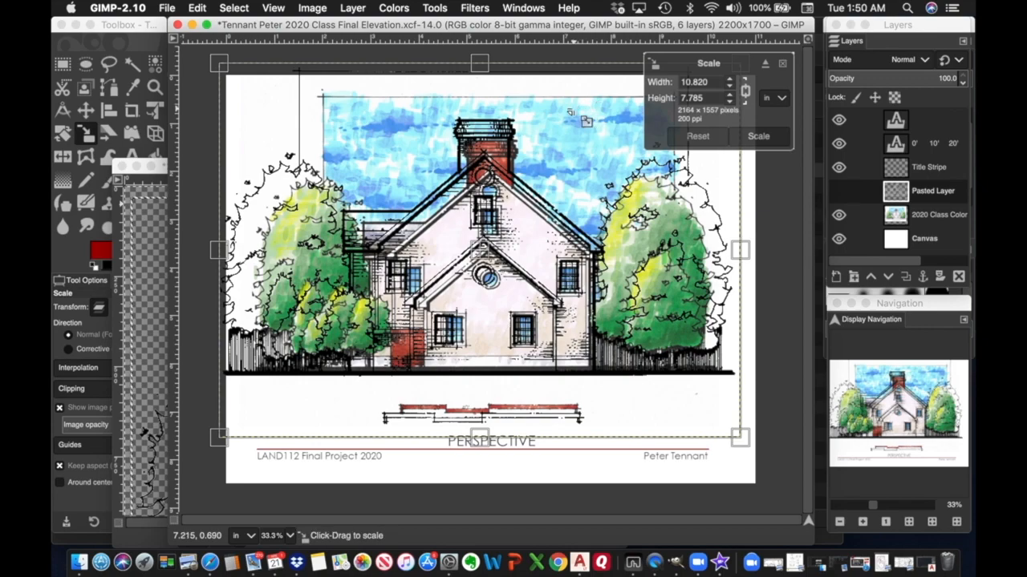
{"action": "left_click", "coordinate": [782, 100]}
{"action": "left_click", "coordinate": [783, 101]}
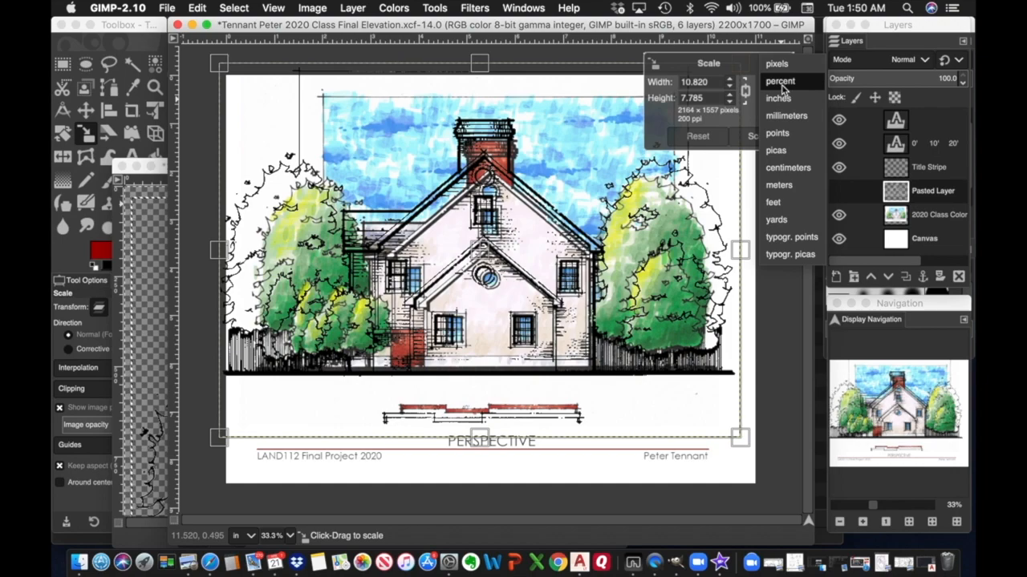
{"action": "left_click", "coordinate": [780, 81]}
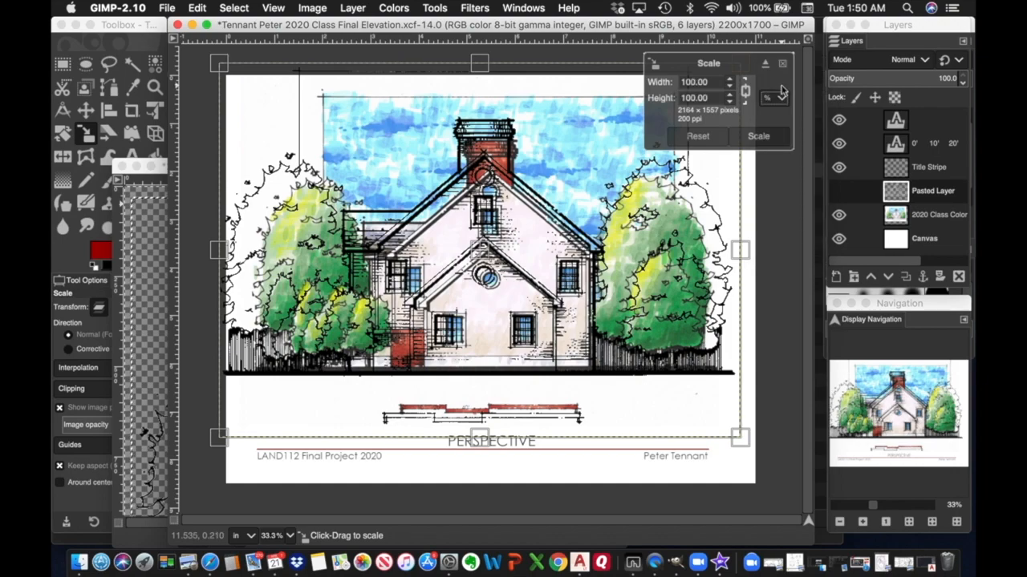
{"action": "triple_click", "coordinate": [707, 82]}
{"action": "type", "text": "88.99"}
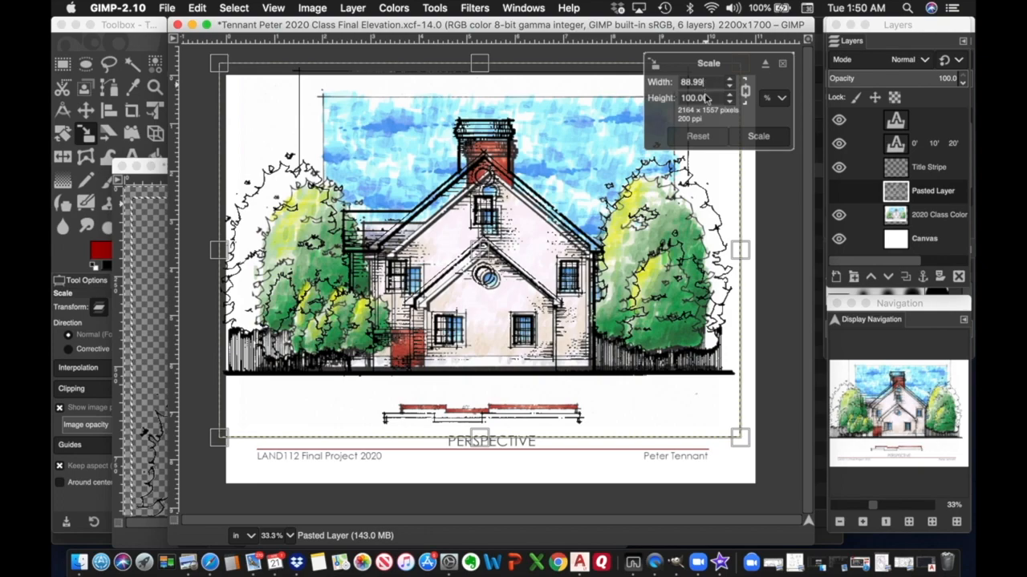
{"action": "left_click", "coordinate": [711, 98]}
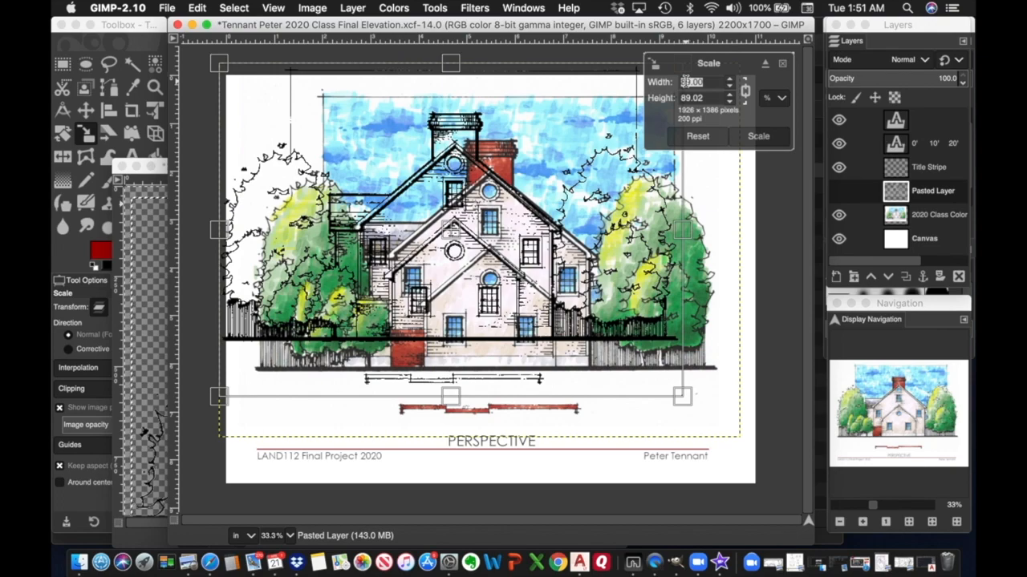
Unlink the proportions, set width to about 89% and height to 90.01%, and apply the scale.
{"action": "type", "text": "88.99"}
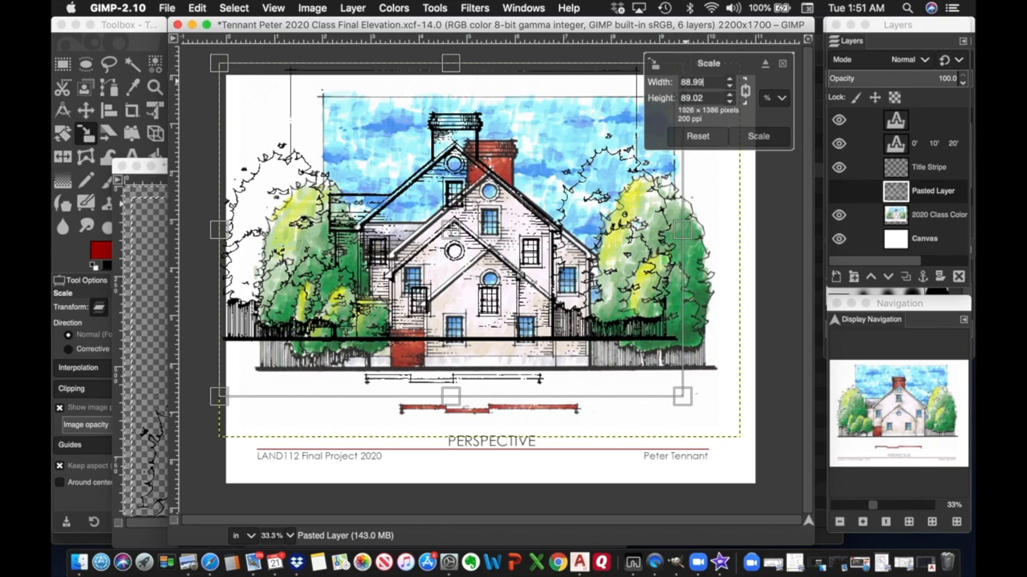
{"action": "left_click_drag", "start_coordinate": [706, 97], "coordinate": [682, 97]}
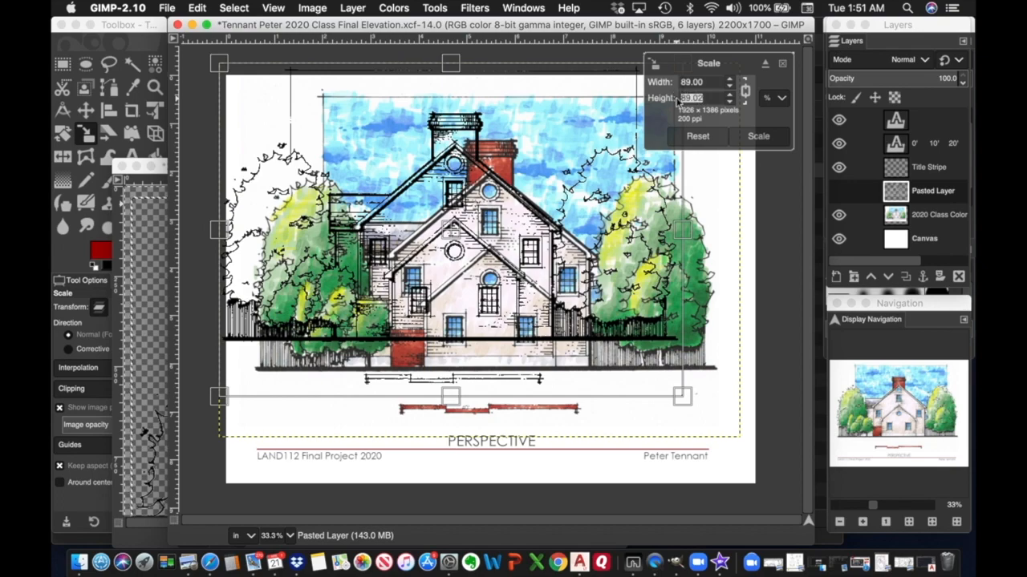
{"action": "left_click", "coordinate": [745, 91]}
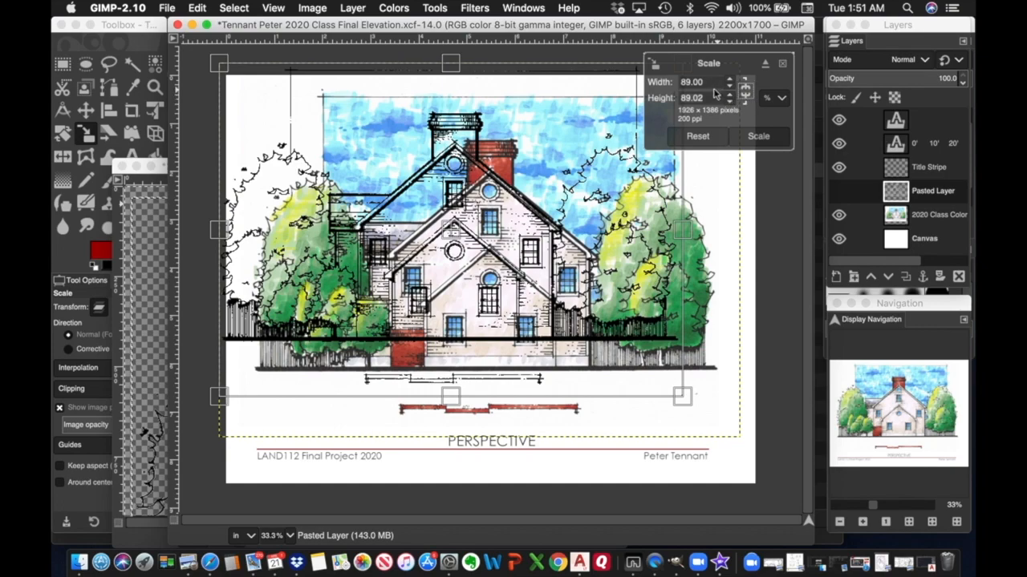
{"action": "left_click_drag", "start_coordinate": [705, 82], "coordinate": [661, 88]}
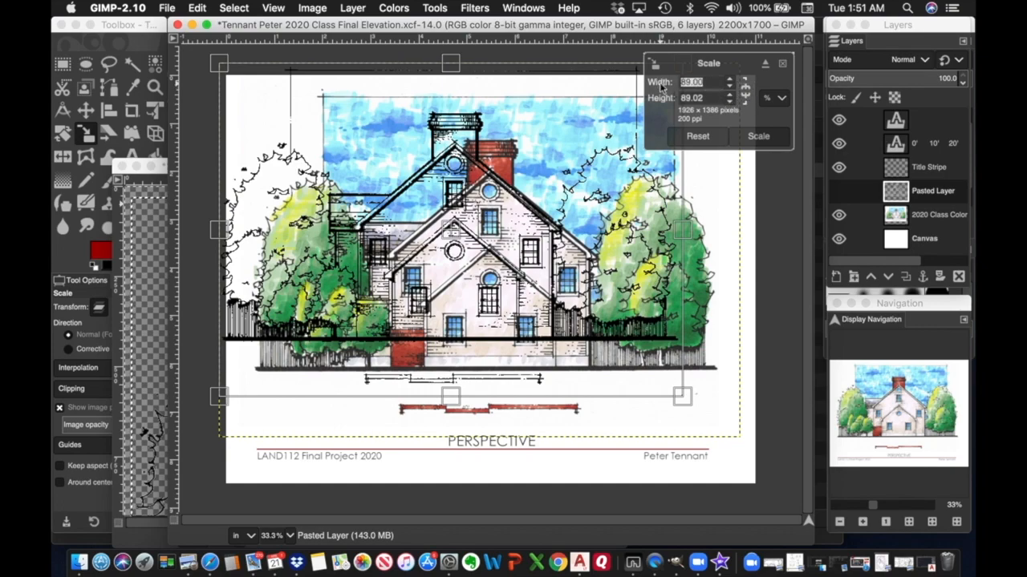
{"action": "type", "text": "8"}
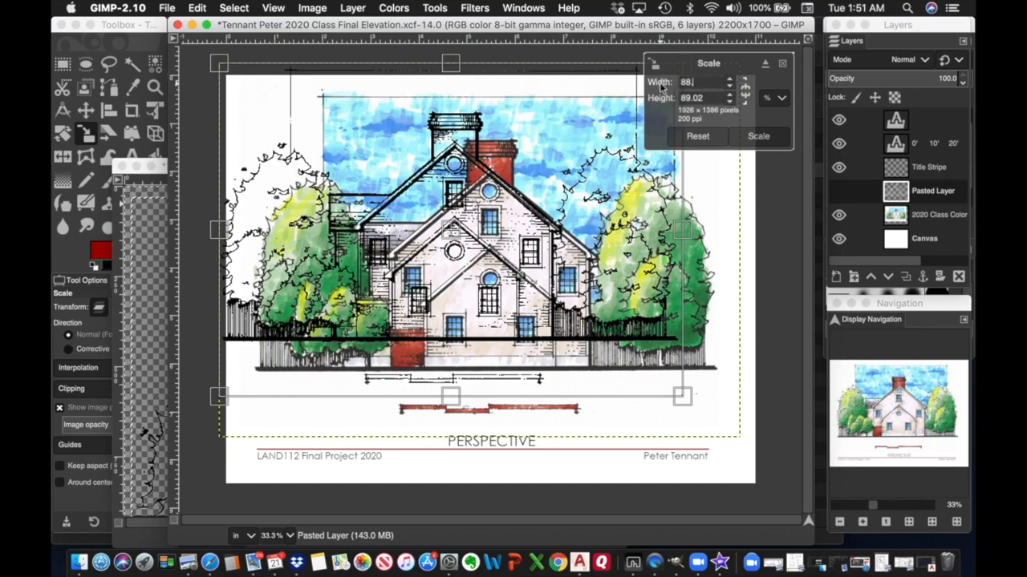
{"action": "key", "text": "Tab"}
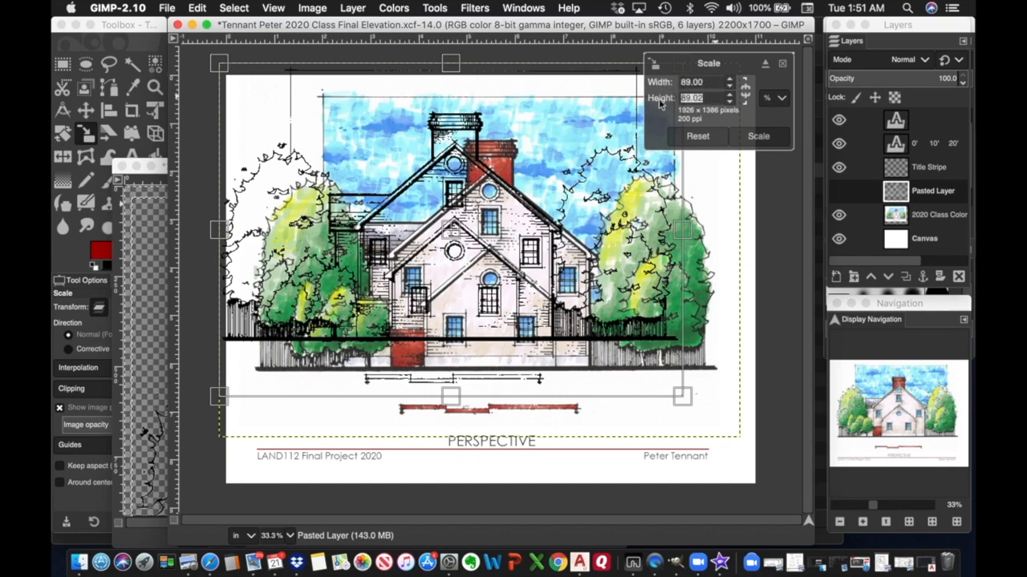
{"action": "type", "text": "90.0"}
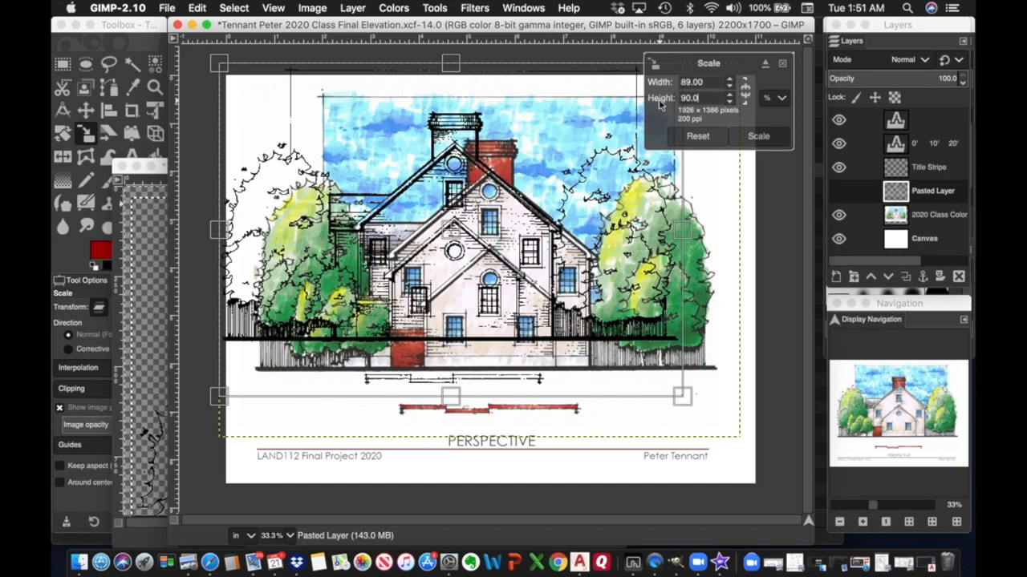
{"action": "type", "text": "1"}
{"action": "left_click", "coordinate": [759, 137]}
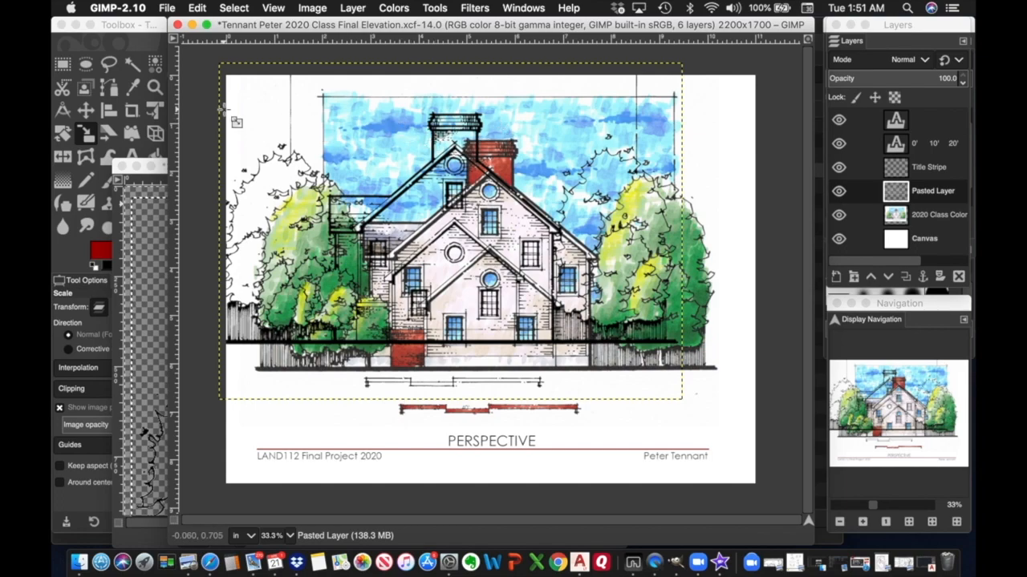
Drag the scaled layer right and down, then undo both the layer move and the scale.
{"action": "left_click", "coordinate": [86, 110]}
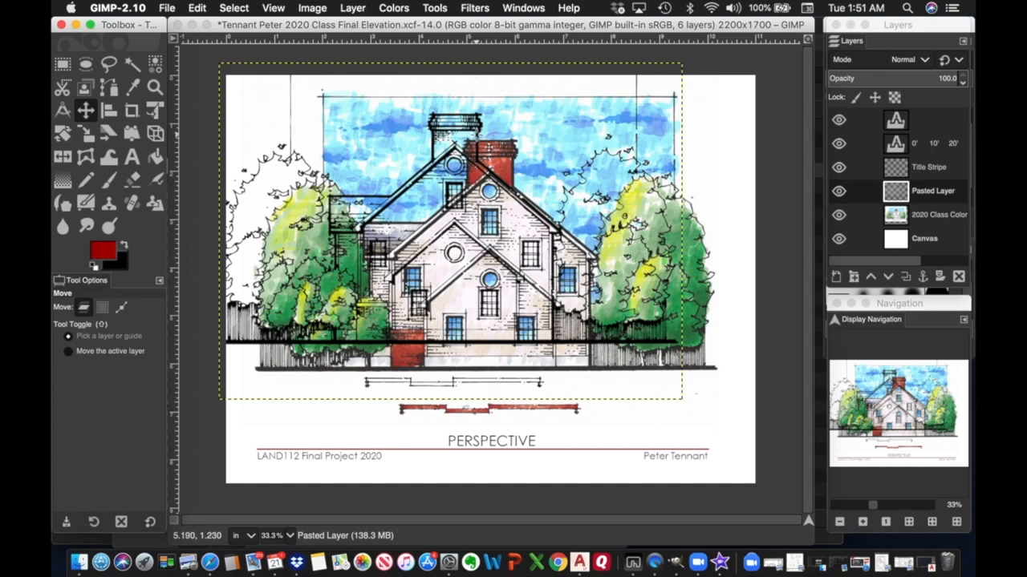
{"action": "mouse_move", "coordinate": [476, 137]}
{"action": "left_mouse_down"}
{"action": "mouse_move", "coordinate": [467, 144]}
{"action": "mouse_move", "coordinate": [514, 166]}
{"action": "left_mouse_up"}
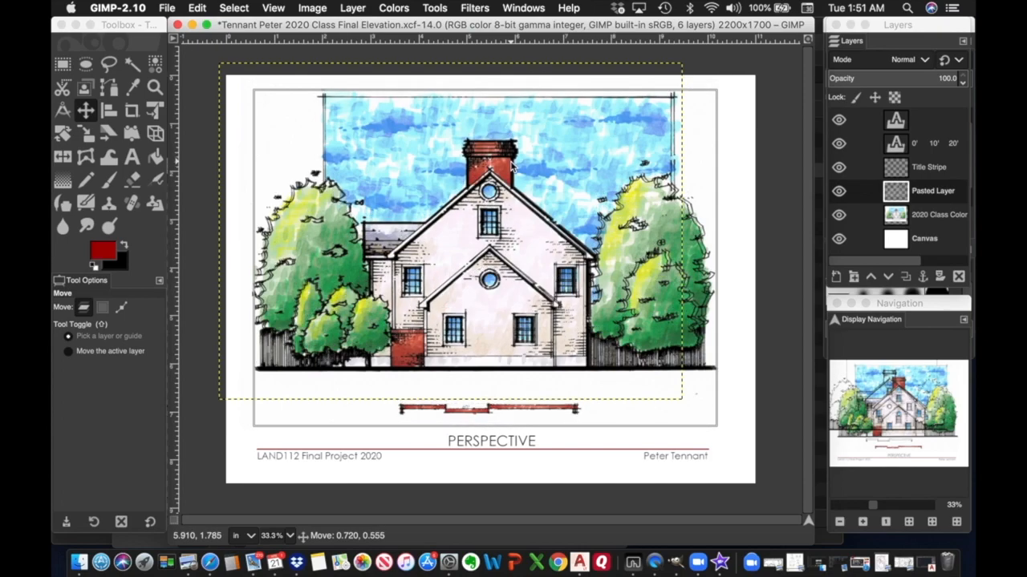
{"action": "left_click_drag", "start_coordinate": [512, 165], "coordinate": [512, 164]}
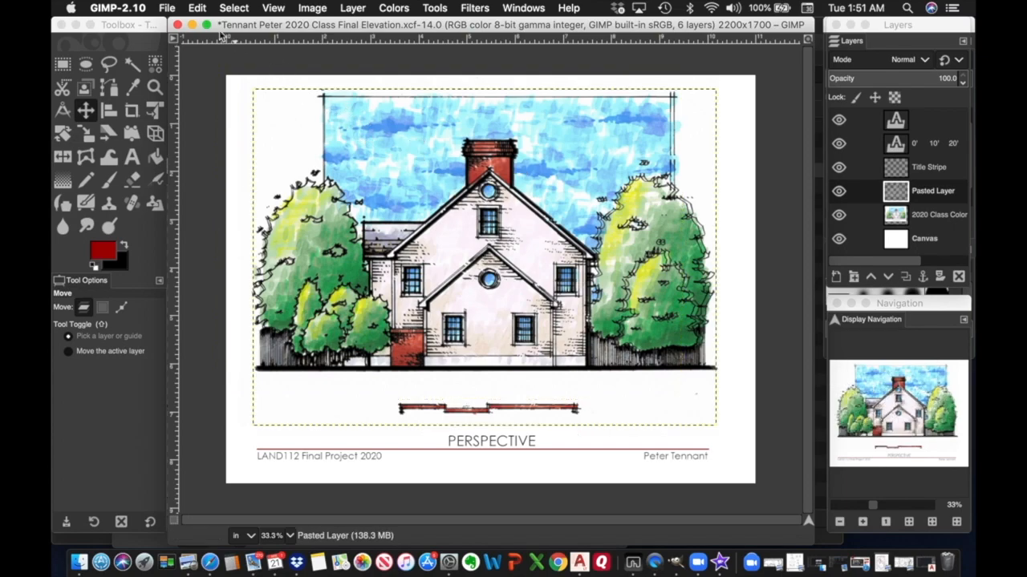
{"action": "left_click", "coordinate": [198, 8]}
{"action": "key", "text": "Down"}
{"action": "key", "text": "Return"}
{"action": "left_click", "coordinate": [197, 8]}
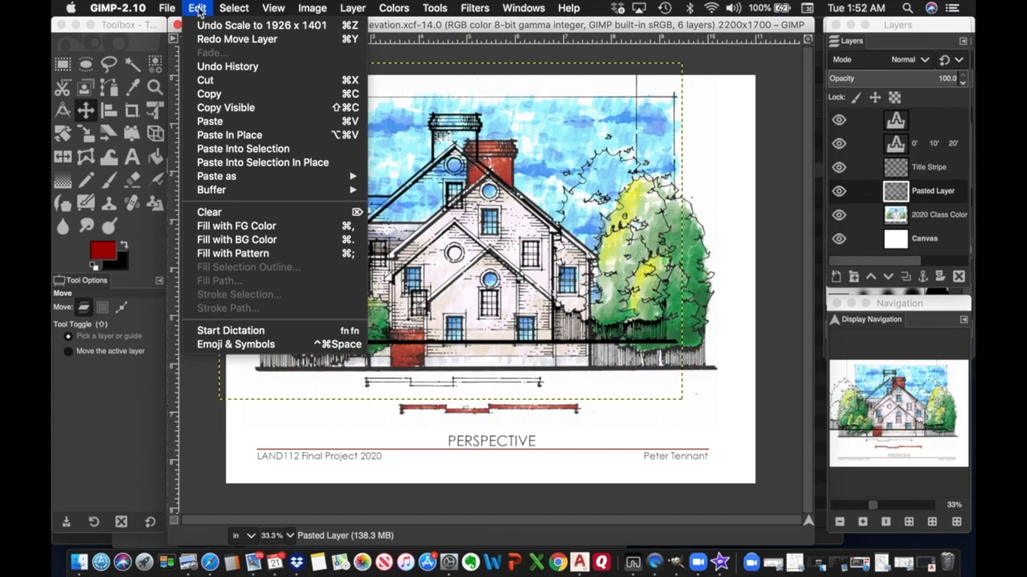
{"action": "left_click", "coordinate": [209, 27]}
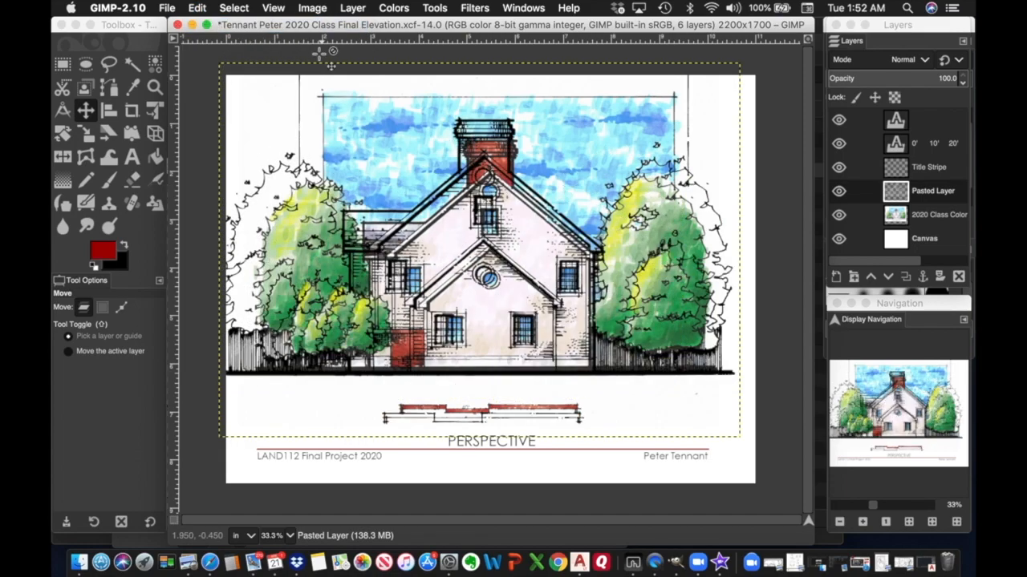
Scale the pasted layer proportionally to 90 percent in percent units, giving 1948 × 1401 pixels.
{"action": "left_click", "coordinate": [439, 12]}
{"action": "mouse_move", "coordinate": [447, 54]}
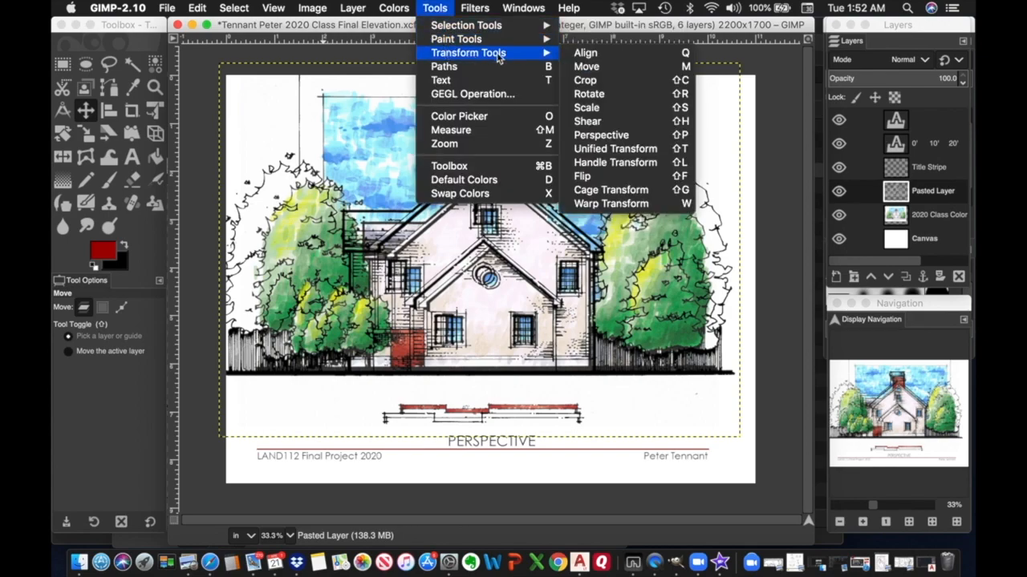
{"action": "left_click", "coordinate": [593, 110]}
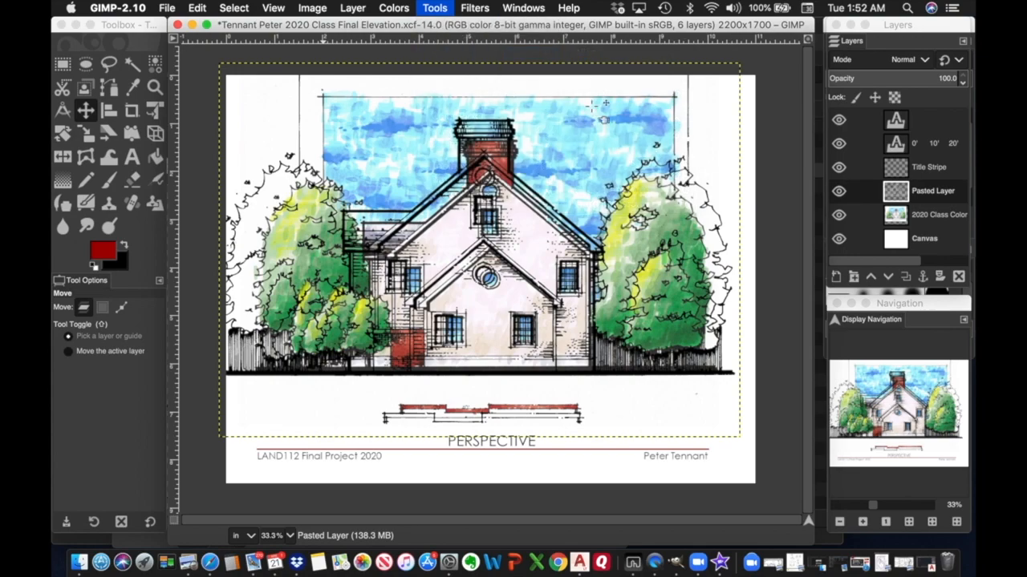
{"action": "left_click", "coordinate": [640, 107]}
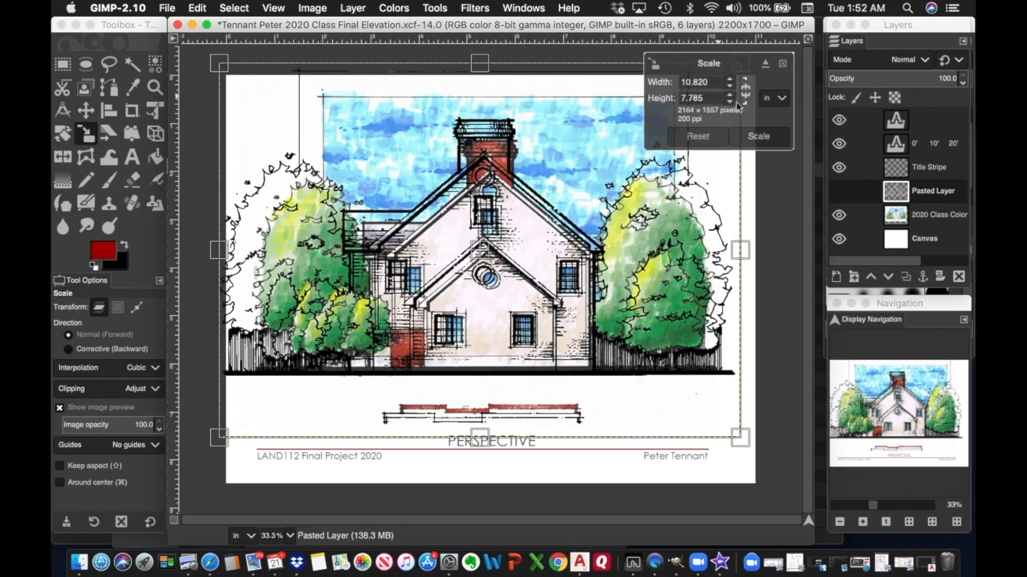
{"action": "key", "text": "shift"}
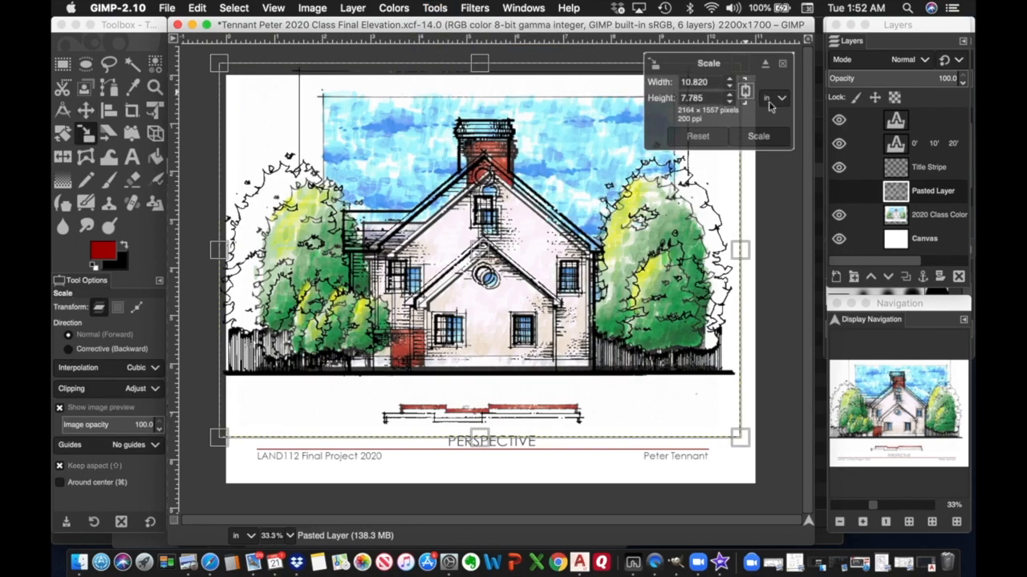
{"action": "left_click", "coordinate": [788, 105]}
{"action": "left_click", "coordinate": [780, 98]}
{"action": "left_click", "coordinate": [782, 98]}
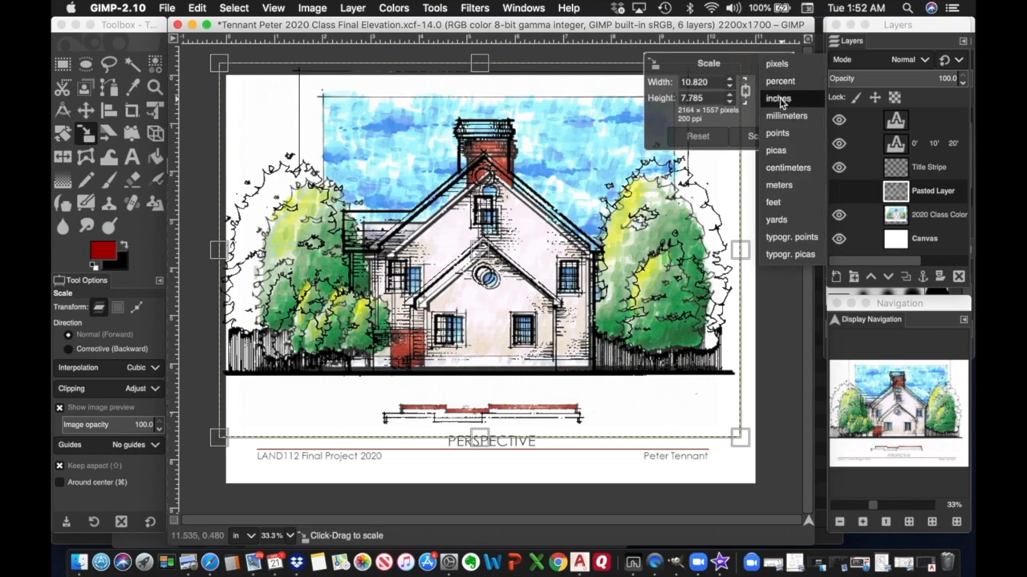
{"action": "left_click", "coordinate": [779, 81]}
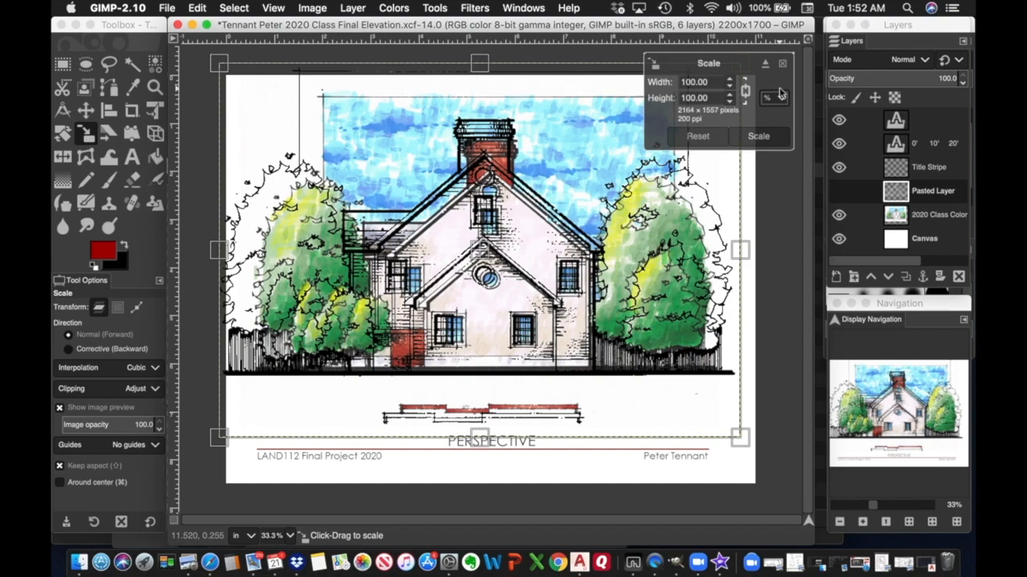
{"action": "left_click_drag", "start_coordinate": [720, 97], "coordinate": [677, 97]}
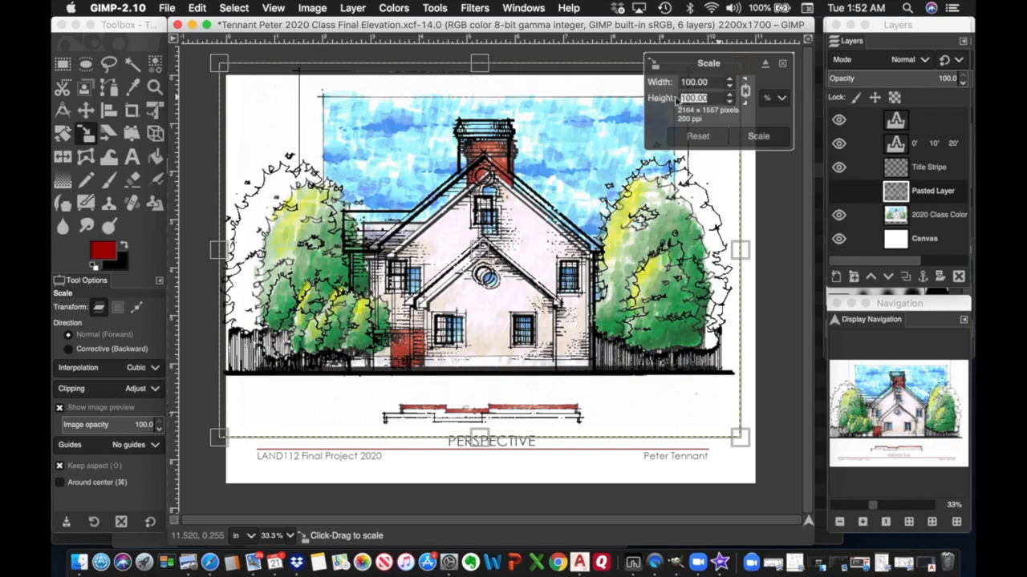
{"action": "type", "text": "90"}
{"action": "left_click", "coordinate": [698, 83]}
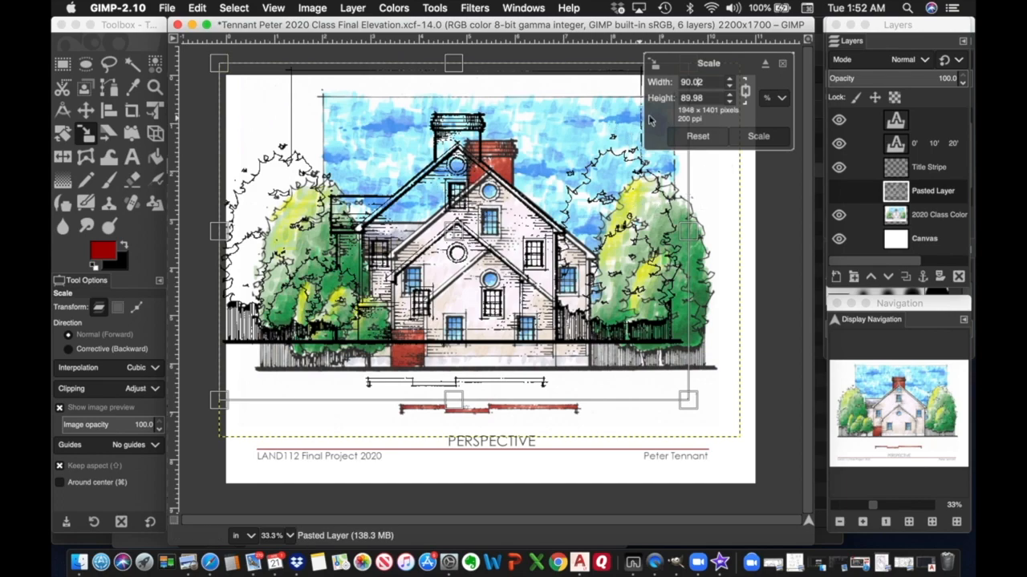
{"action": "left_click", "coordinate": [766, 139]}
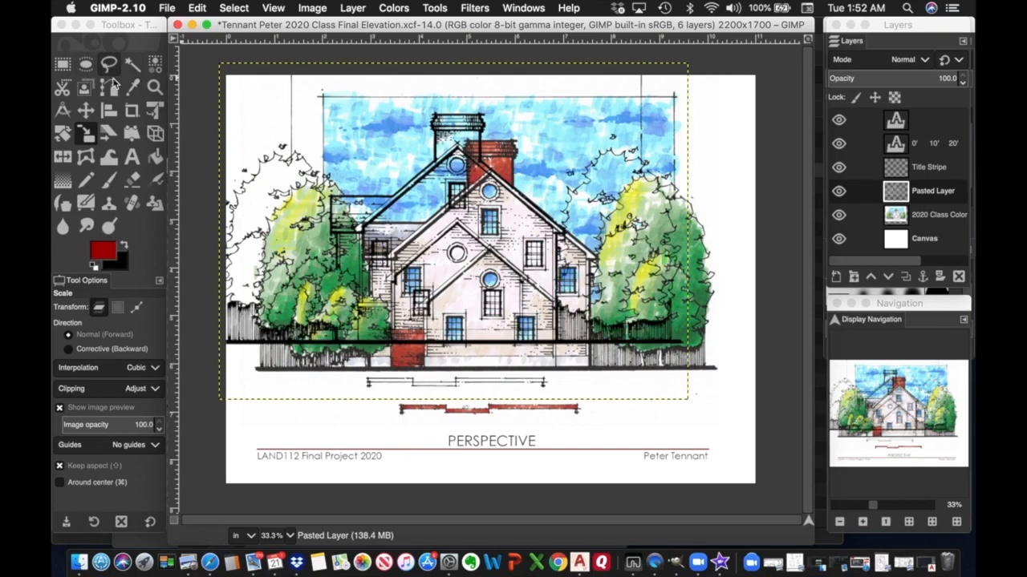
Drag the rescaled linework right and down, then nudge it pixel by pixel onto the colour scan.
{"action": "left_click", "coordinate": [93, 117]}
{"action": "left_click", "coordinate": [89, 113]}
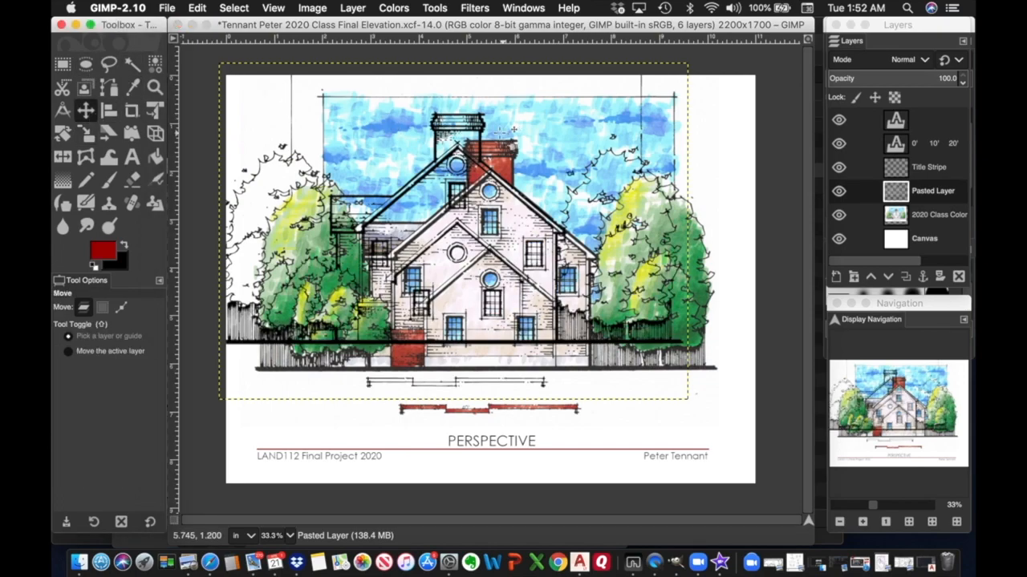
{"action": "mouse_move", "coordinate": [453, 131]}
{"action": "left_mouse_down"}
{"action": "mouse_move", "coordinate": [482, 143]}
{"action": "mouse_move", "coordinate": [487, 158]}
{"action": "left_mouse_up"}
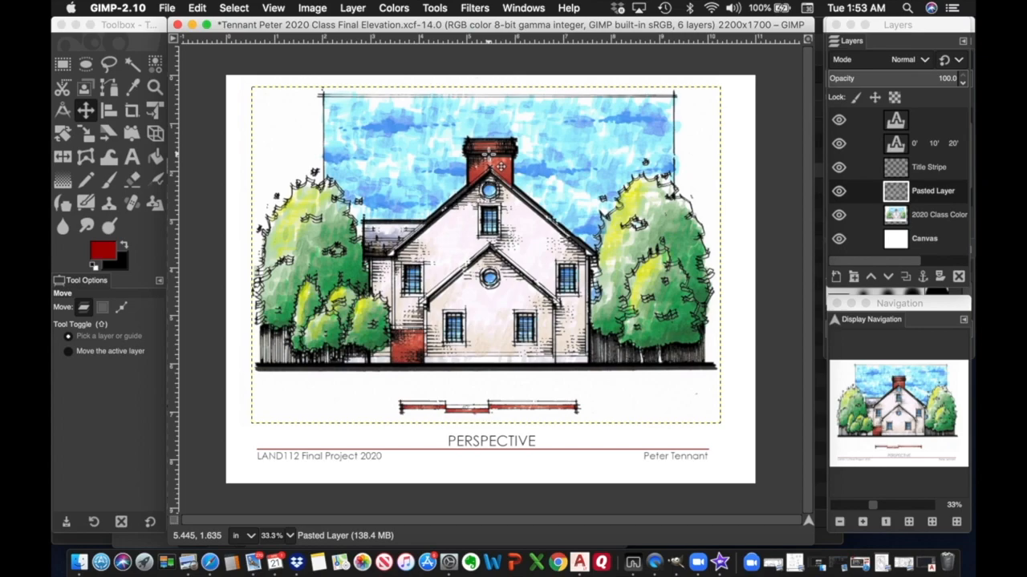
{"action": "key", "text": "Down"}
{"action": "key", "text": "Down"}
{"action": "key", "text": "Down"}
{"action": "key", "text": "Down"}
{"action": "key", "text": "Down"}
{"action": "key", "text": "Down"}
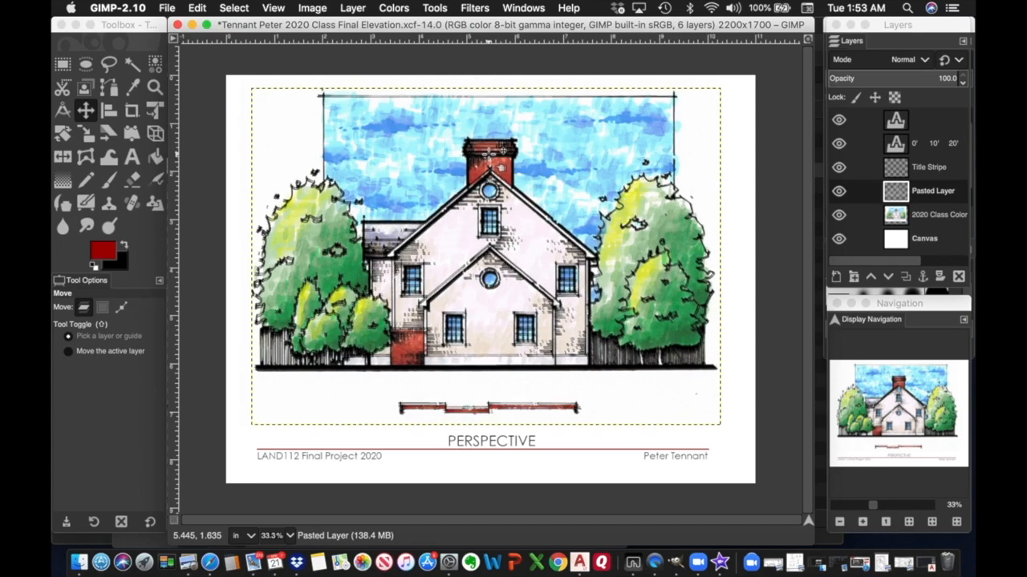
{"action": "key", "text": "Down"}
{"action": "key", "text": "Down"}
{"action": "key", "text": "Down"}
{"action": "key", "text": "Down"}
{"action": "key", "text": "Down"}
{"action": "key", "text": "Down"}
{"action": "key", "text": "Down"}
{"action": "key", "text": "Down"}
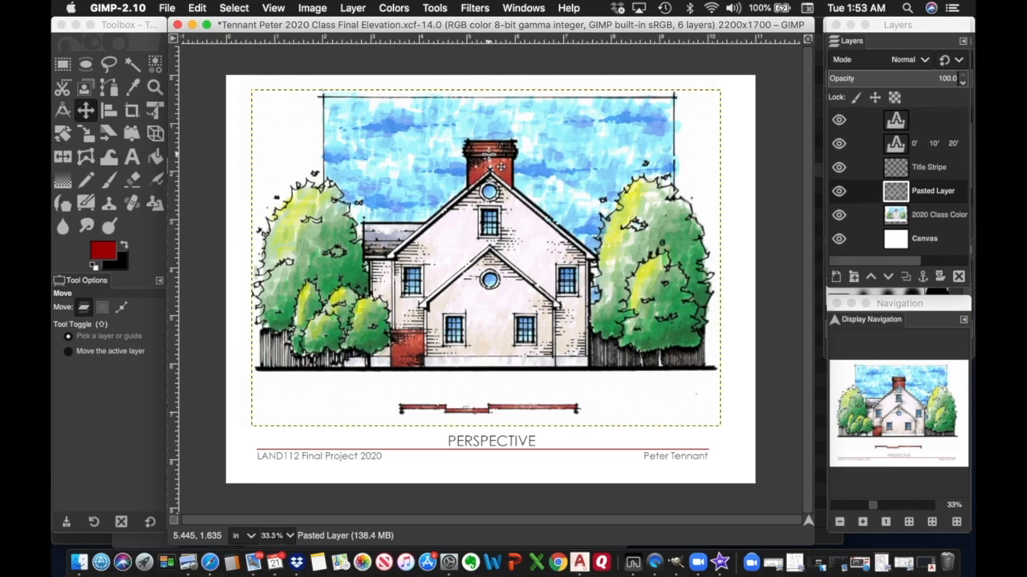
{"action": "key", "text": "Up"}
{"action": "key", "text": "Up"}
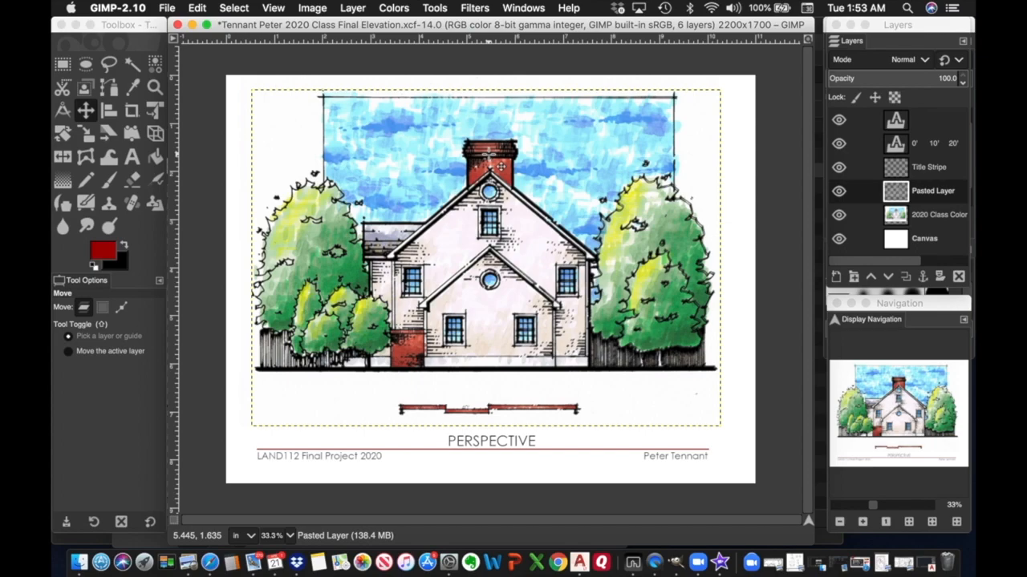
{"action": "key", "text": "Down"}
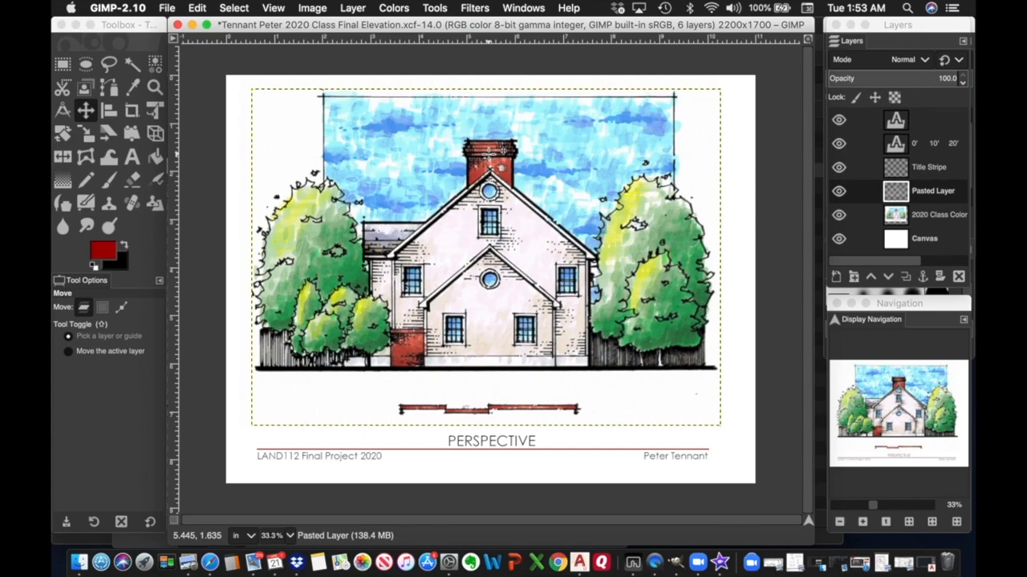
{"action": "key", "text": "Up"}
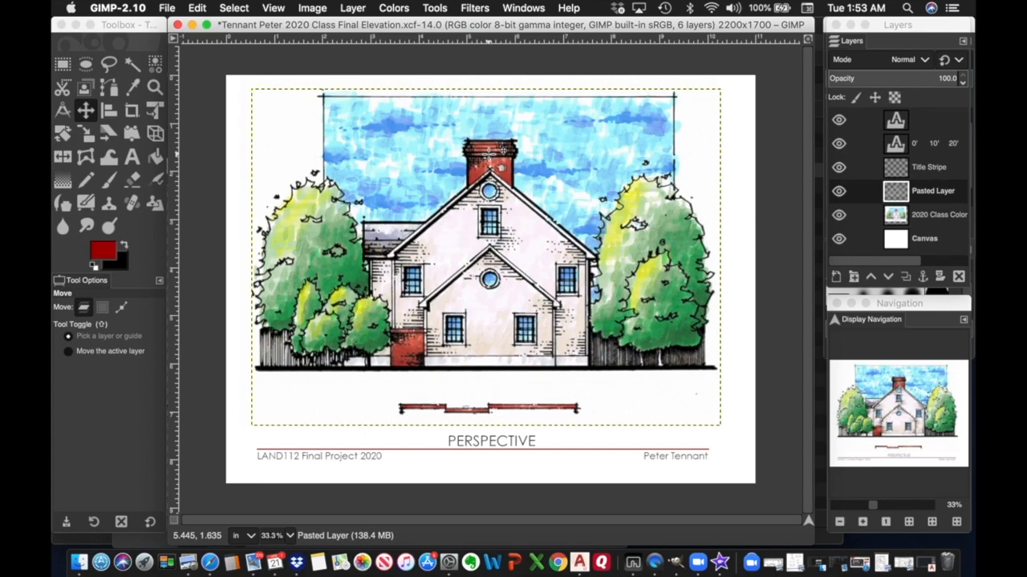
{"action": "key", "text": "Down"}
{"action": "key", "text": "Down"}
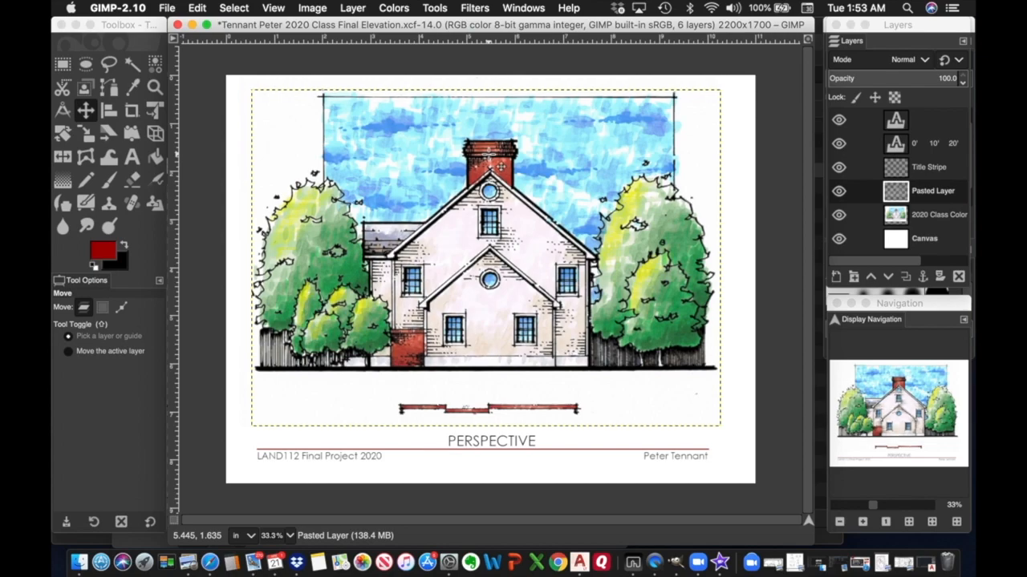
{"action": "key", "text": "Left"}
{"action": "key", "text": "Left"}
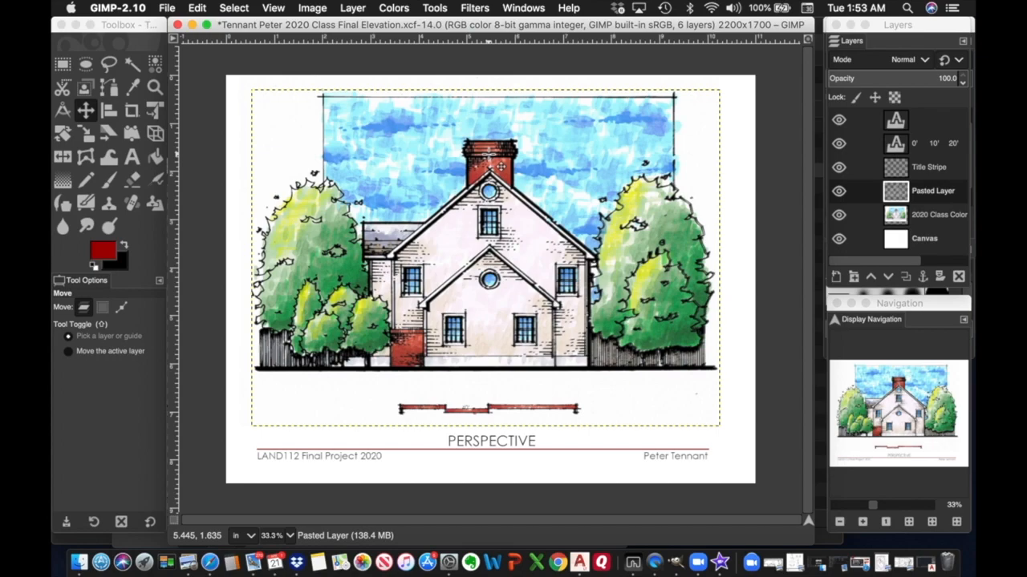
{"action": "key", "text": "Right"}
{"action": "key", "text": "Right"}
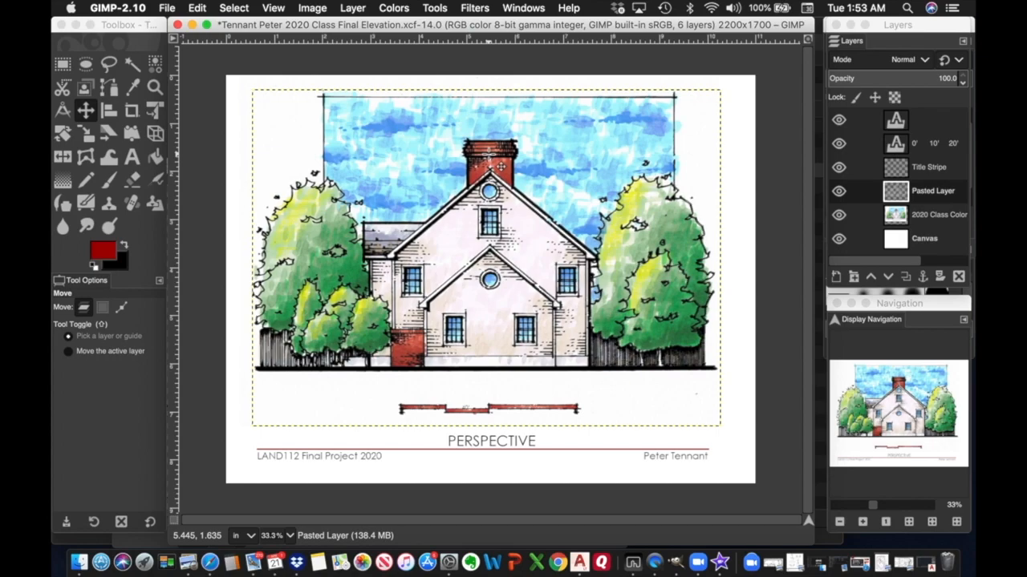
{"action": "key", "text": "Right"}
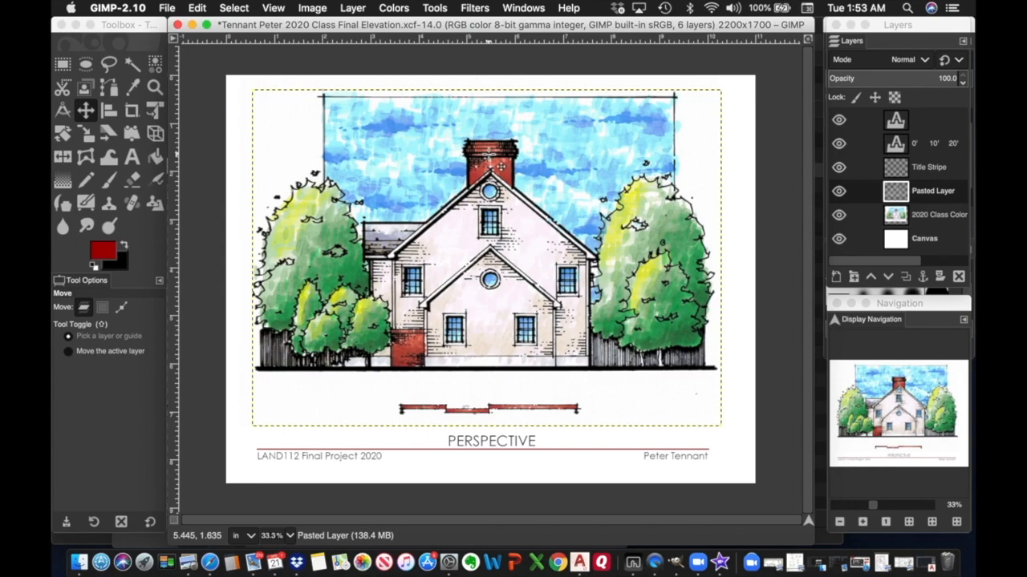
{"action": "key", "text": "Right"}
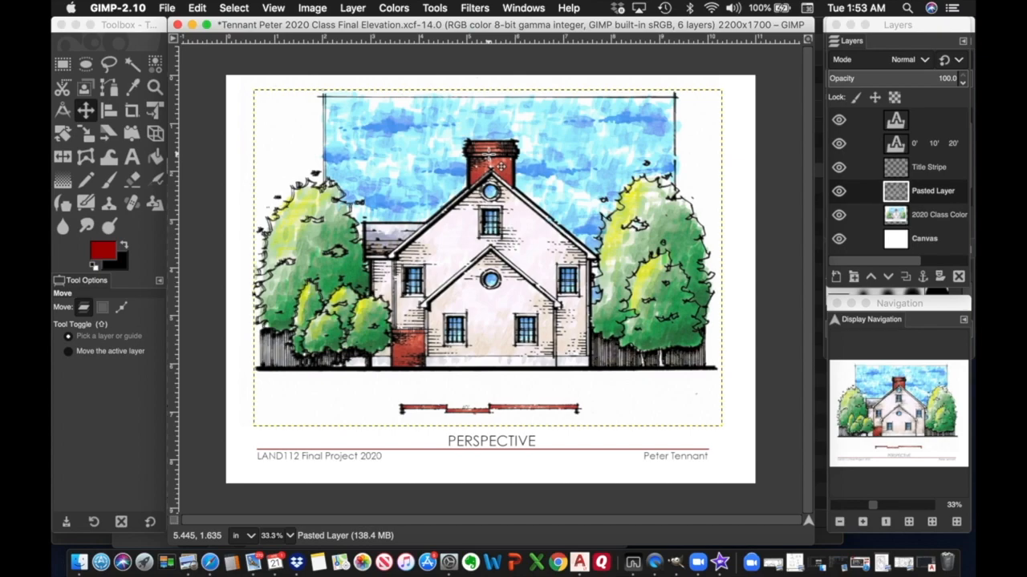
{"action": "key", "text": "Left"}
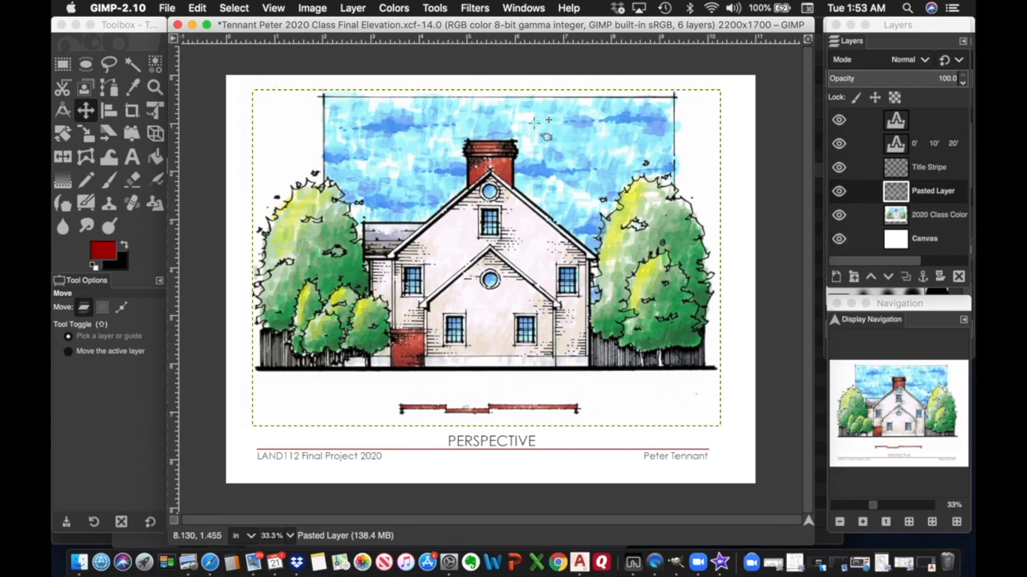
Rename Pasted Layer to Linework, then select the 2020 Class Color layer and zoom in.
{"action": "double_click", "coordinate": [929, 190]}
{"action": "type", "text": "Linework"}
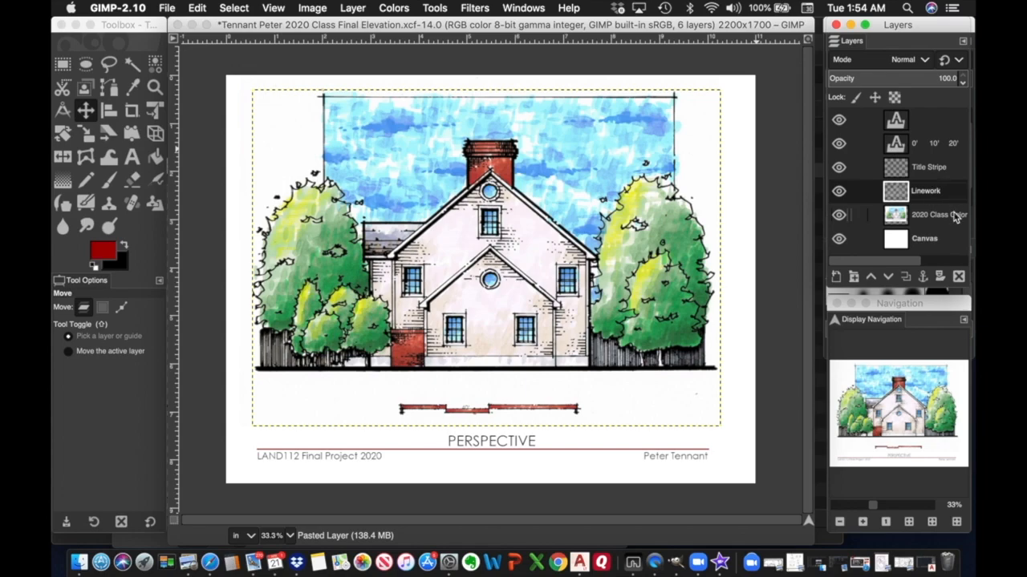
{"action": "left_click", "coordinate": [954, 217]}
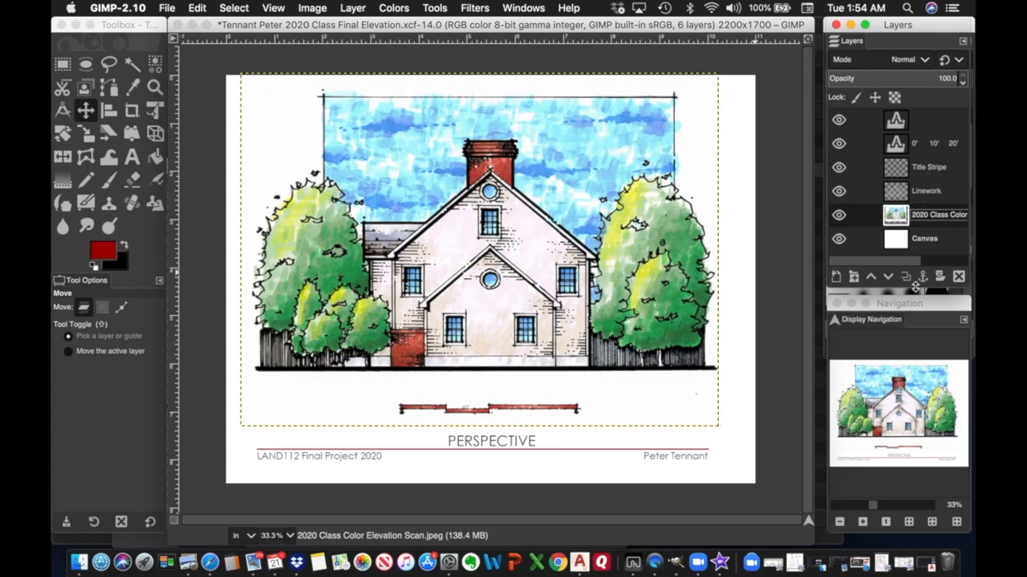
{"action": "left_click", "coordinate": [864, 522]}
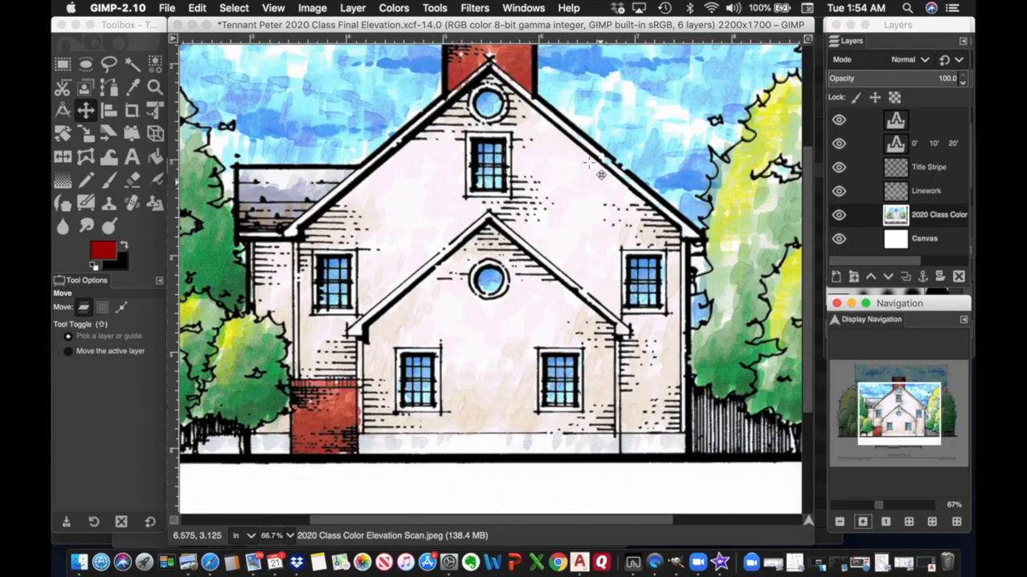
{"action": "scroll", "coordinate": [513, 207], "scroll_direction": "up", "scroll_amount": 4}
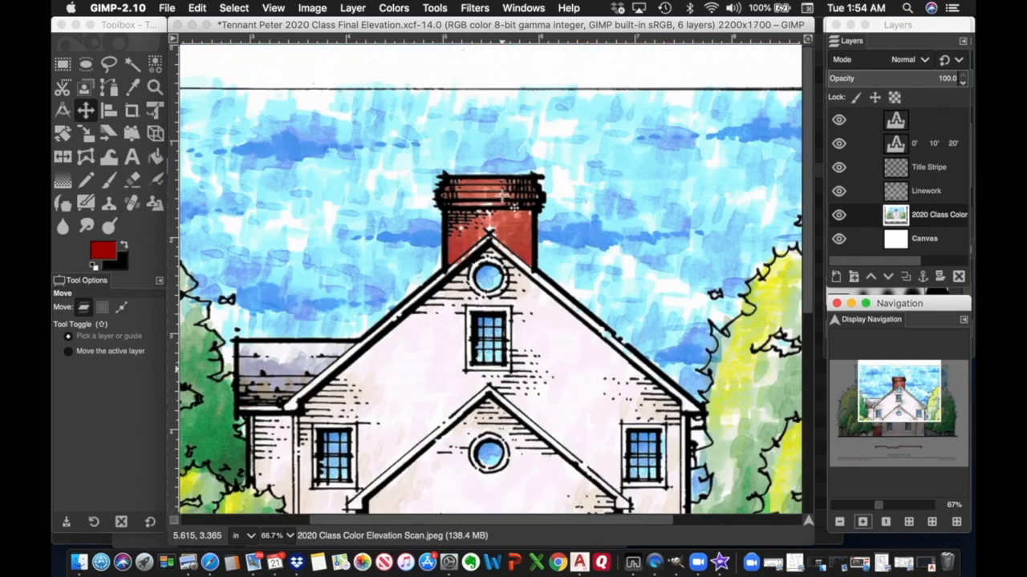
{"action": "scroll", "coordinate": [513, 207], "scroll_direction": "left", "scroll_amount": 6}
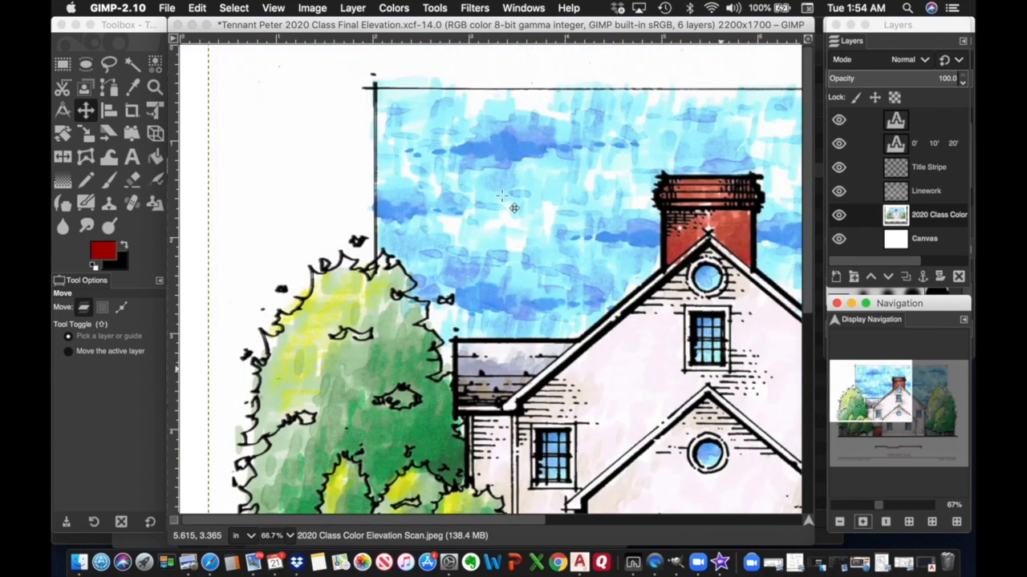
Trace a Free Select outline from the left tree top across the sky's top edge into the right margin.
{"action": "left_click", "coordinate": [109, 64]}
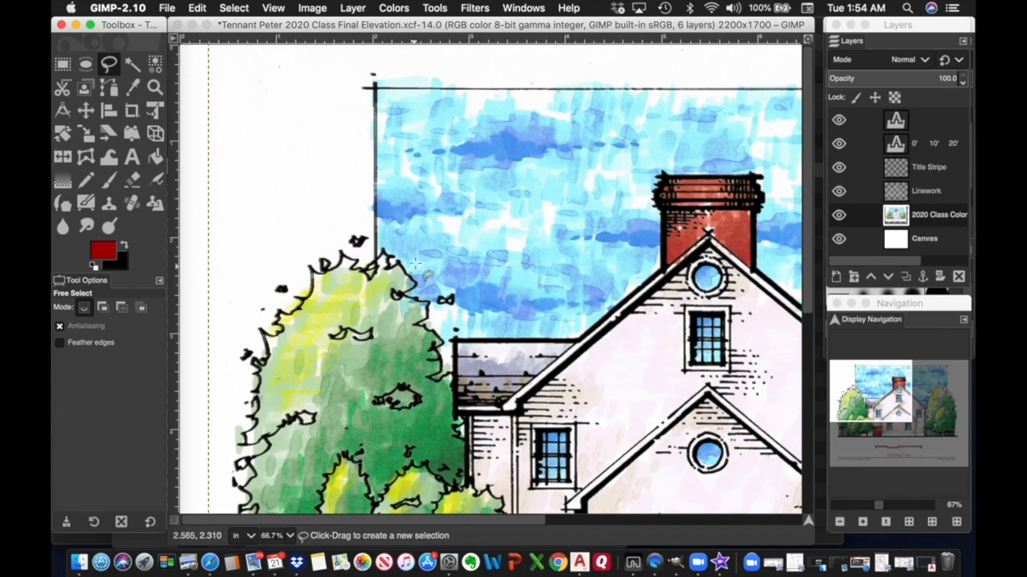
{"action": "left_click", "coordinate": [358, 239]}
{"action": "left_click", "coordinate": [357, 230]}
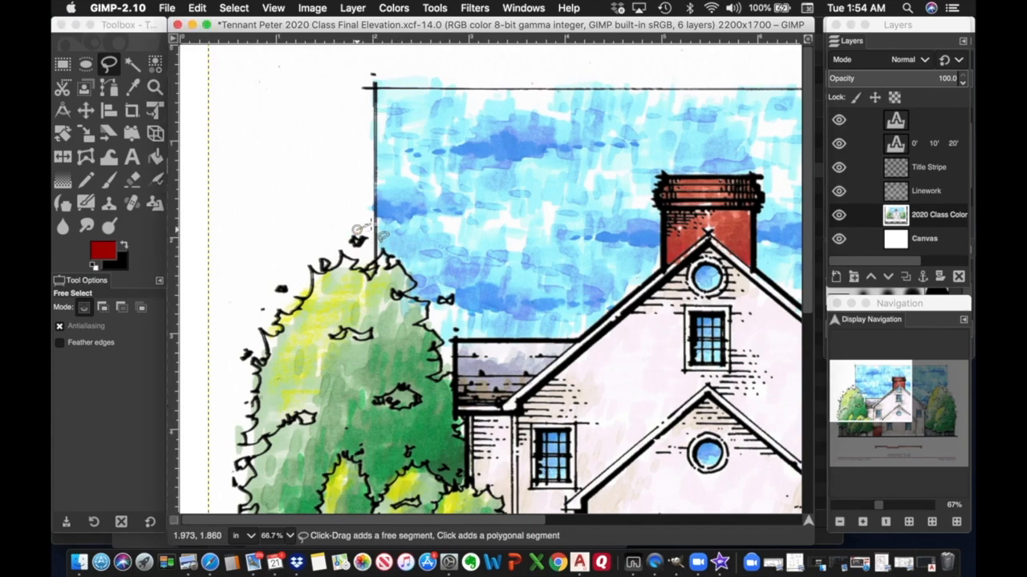
{"action": "left_click", "coordinate": [375, 216]}
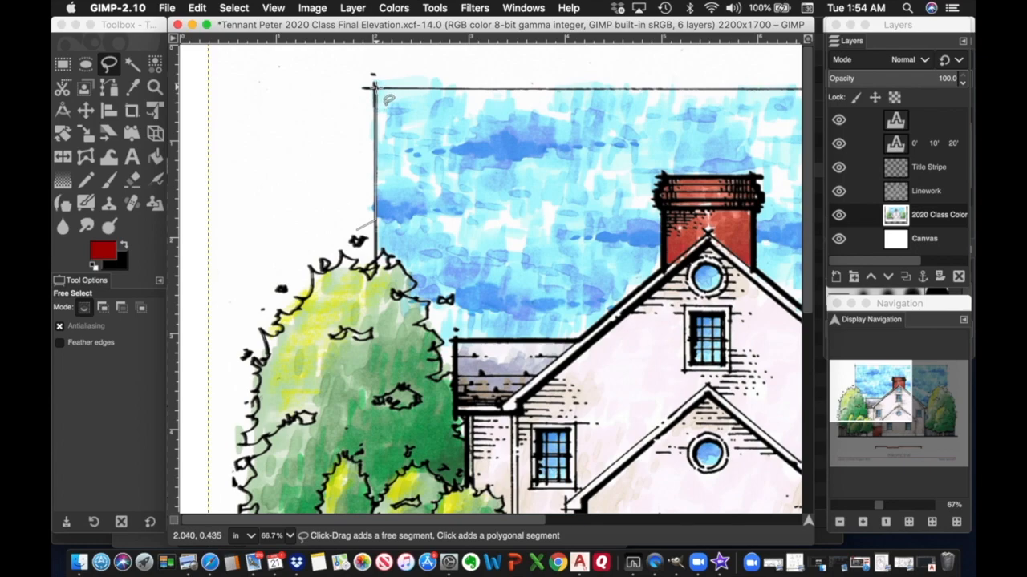
{"action": "left_click", "coordinate": [373, 86]}
{"action": "scroll", "coordinate": [721, 102], "scroll_direction": "right", "scroll_amount": 10}
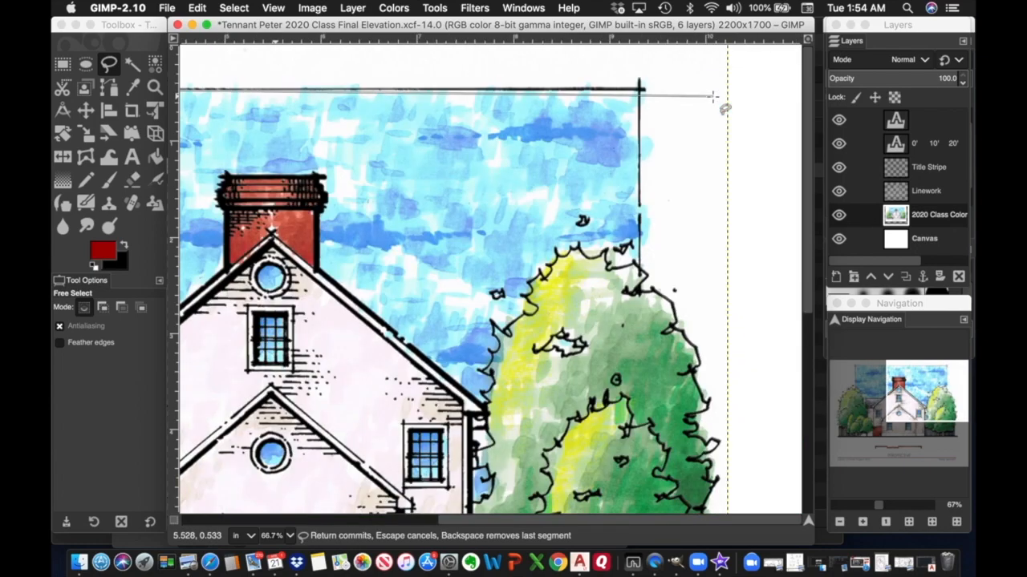
{"action": "left_click", "coordinate": [639, 86]}
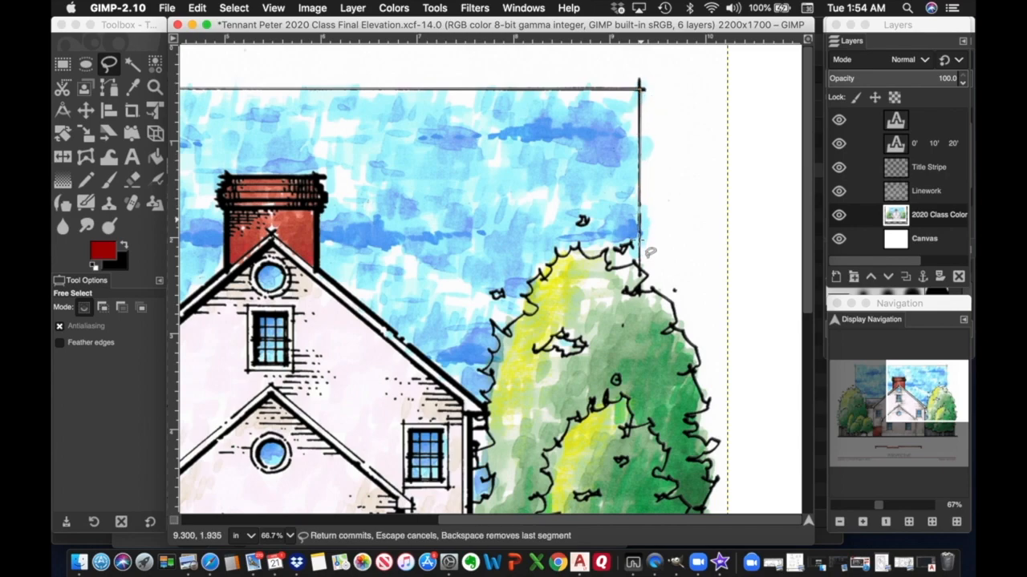
{"action": "left_click", "coordinate": [642, 274]}
{"action": "left_click", "coordinate": [676, 292]}
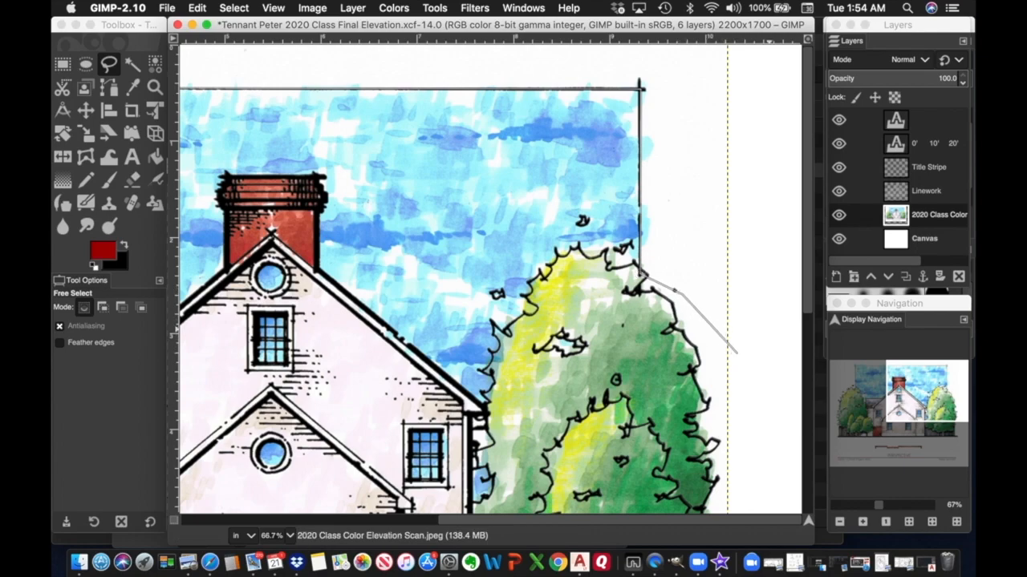
{"action": "left_click", "coordinate": [736, 352]}
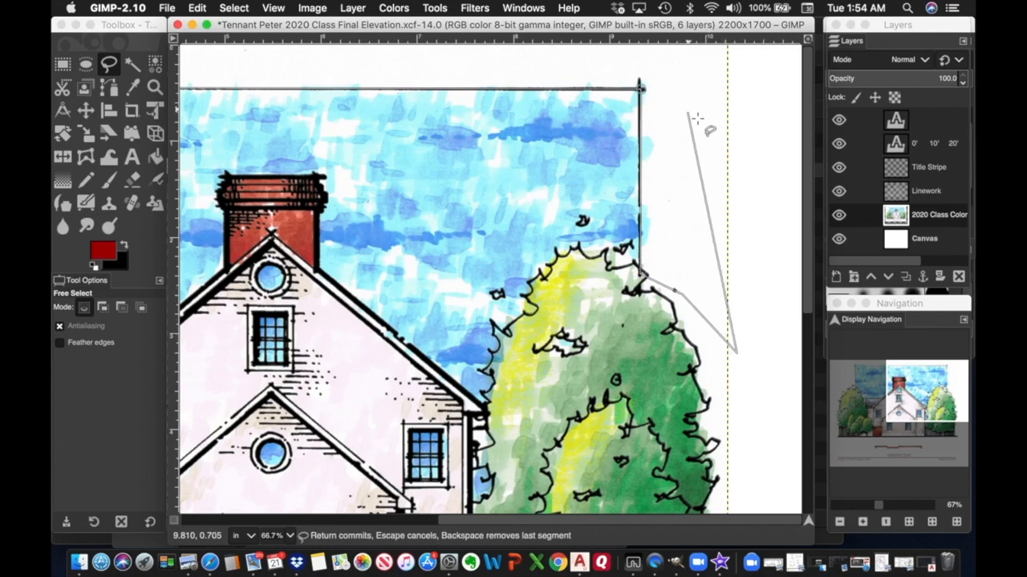
{"action": "left_click", "coordinate": [740, 74]}
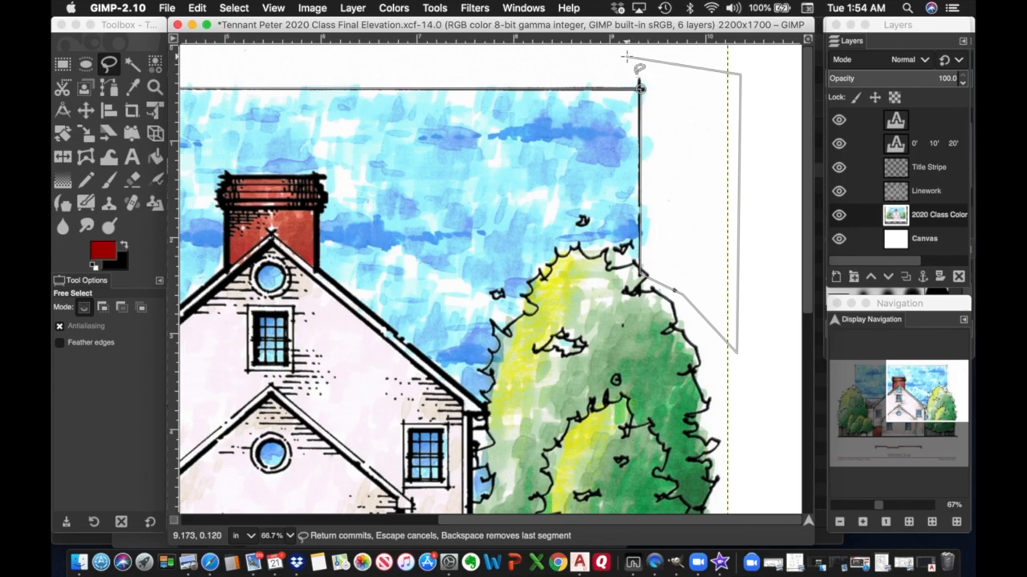
Run the outline back through the top and left margins to its start and commit the selection.
{"action": "scroll", "coordinate": [513, 64], "scroll_direction": "left", "scroll_amount": 15}
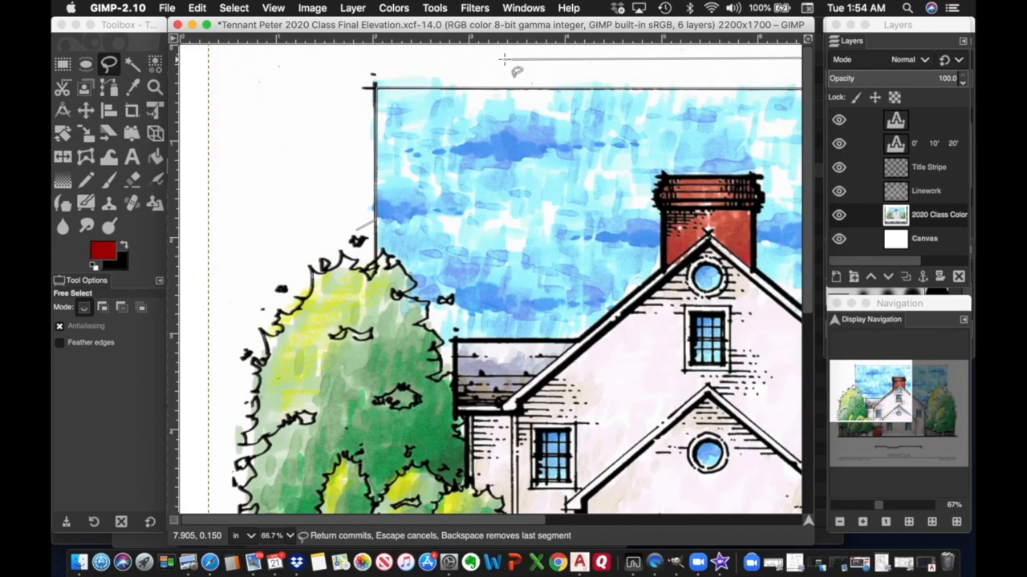
{"action": "left_click", "coordinate": [315, 59]}
{"action": "left_click", "coordinate": [299, 122]}
{"action": "left_click", "coordinate": [329, 194]}
{"action": "left_click", "coordinate": [355, 230]}
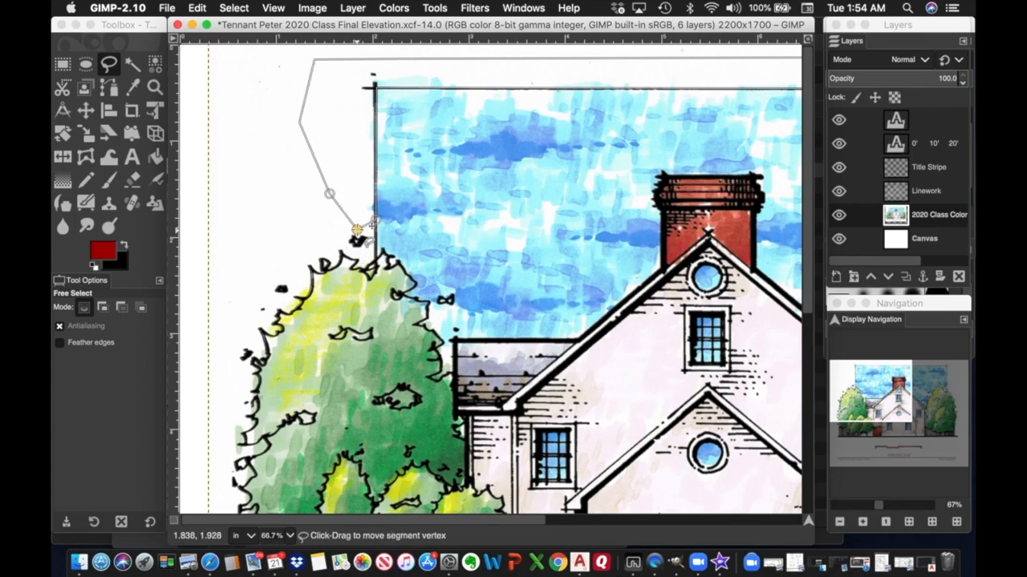
{"action": "right_click", "coordinate": [357, 232]}
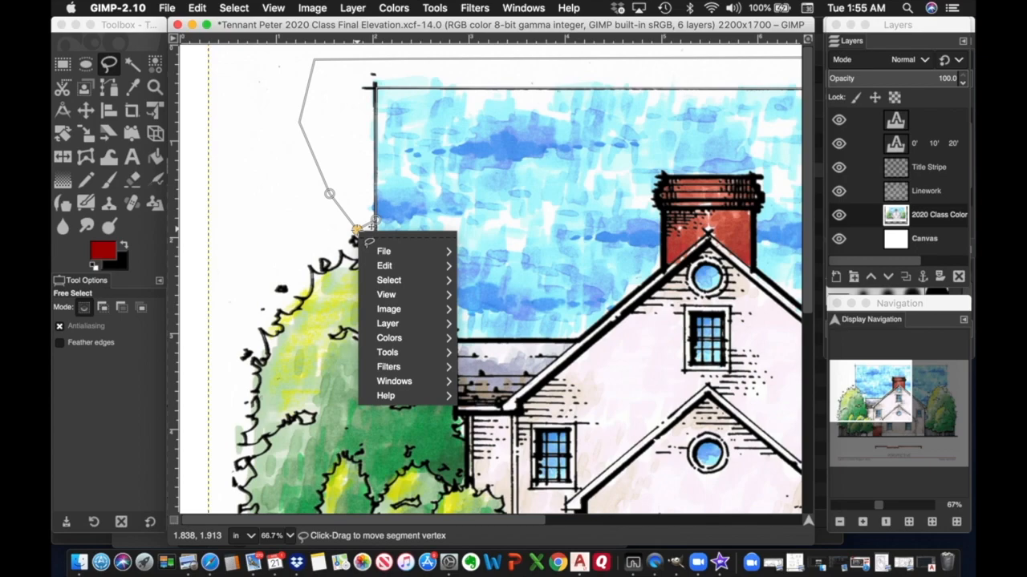
{"action": "left_click", "coordinate": [358, 233]}
{"action": "key", "text": "Return"}
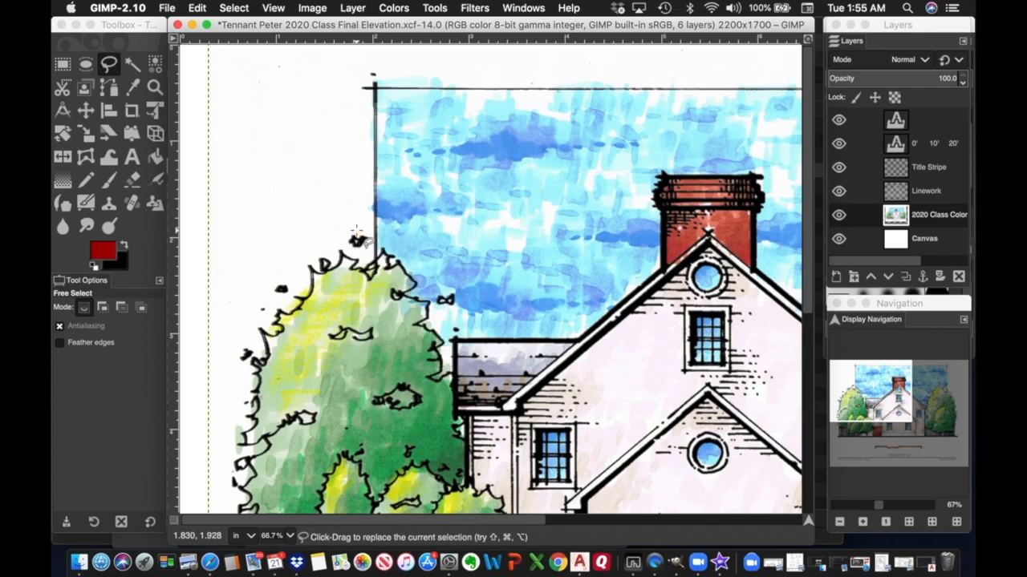
Clear the selected margin area above the left tree to white with Edit > Clear.
{"action": "left_click", "coordinate": [200, 10]}
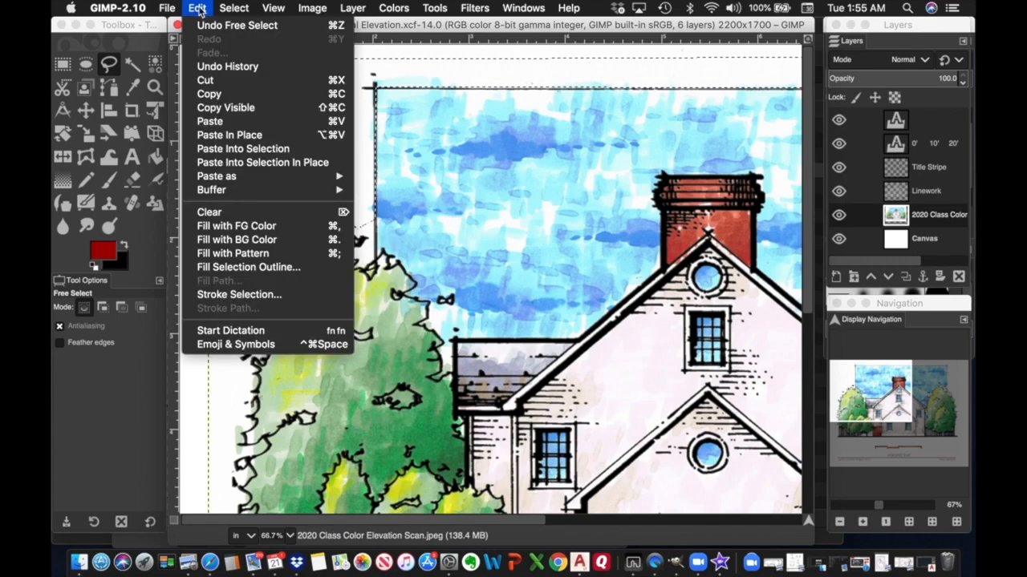
{"action": "left_click", "coordinate": [207, 211]}
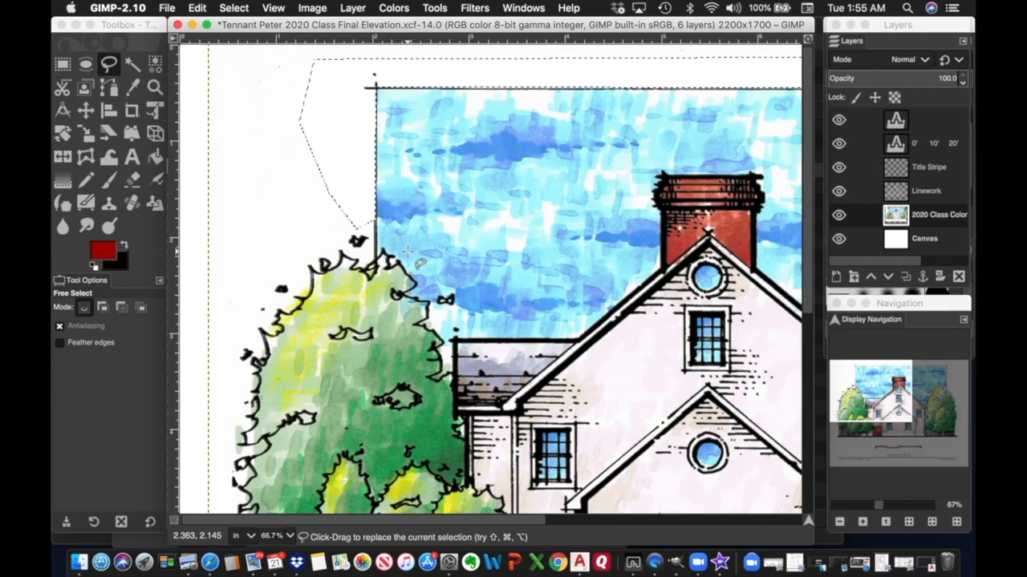
{"action": "scroll", "coordinate": [409, 251], "scroll_direction": "down", "scroll_amount": 10}
{"action": "scroll", "coordinate": [409, 251], "scroll_direction": "right", "scroll_amount": 5}
Begin a new Free Select outline along the roofline up to the gable peak.
{"action": "scroll", "coordinate": [413, 255], "scroll_direction": "left", "scroll_amount": 5}
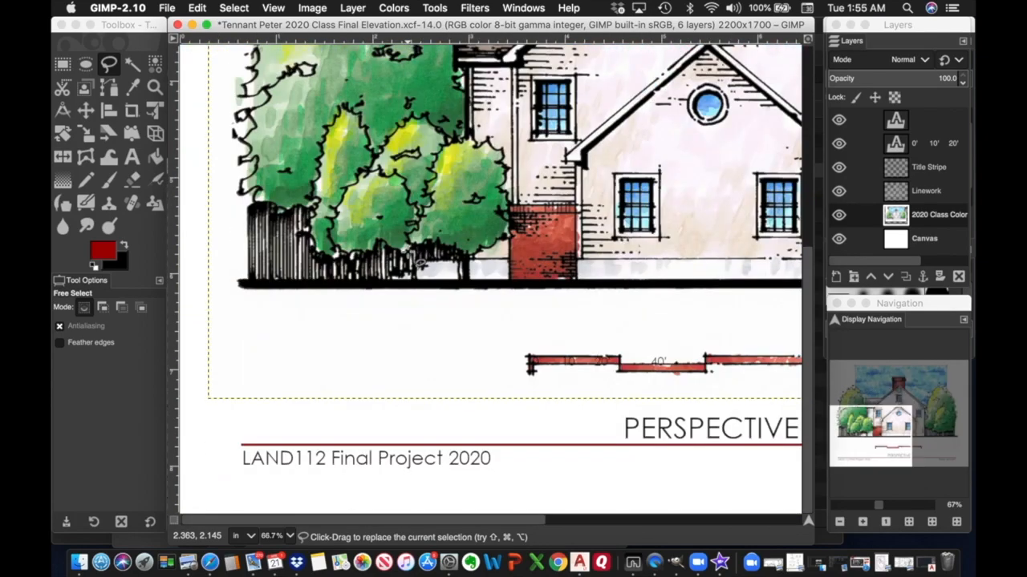
{"action": "scroll", "coordinate": [417, 261], "scroll_direction": "right", "scroll_amount": 10}
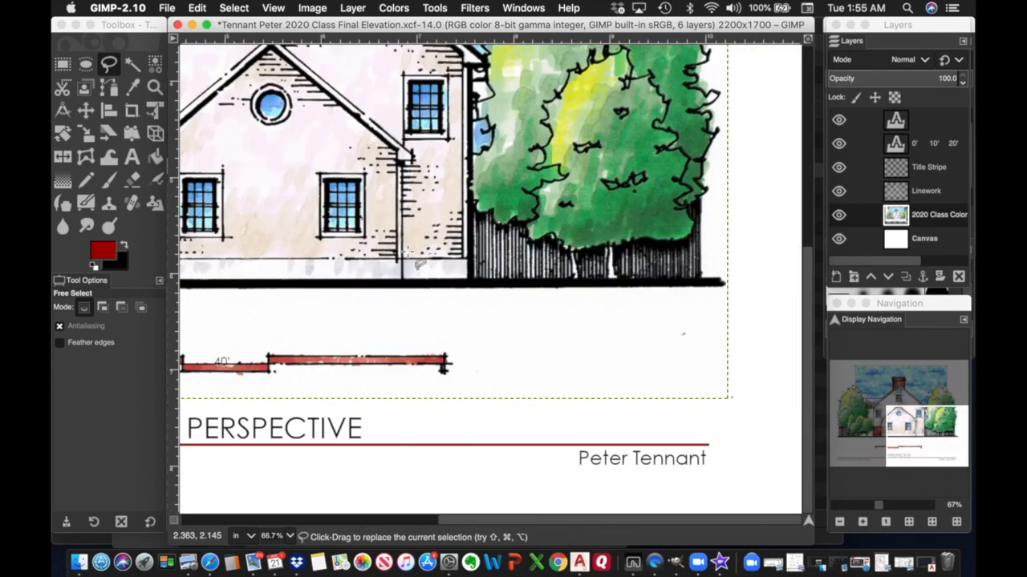
{"action": "scroll", "coordinate": [408, 251], "scroll_direction": "up", "scroll_amount": 3}
{"action": "scroll", "coordinate": [408, 251], "scroll_direction": "left", "scroll_amount": 10}
{"action": "scroll", "coordinate": [409, 251], "scroll_direction": "up", "scroll_amount": 3}
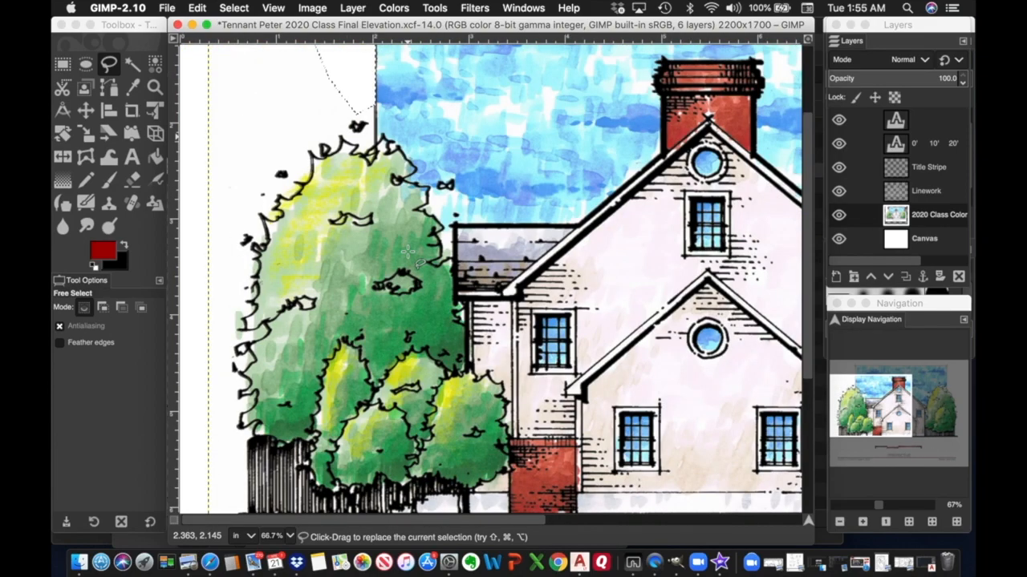
{"action": "scroll", "coordinate": [408, 251], "scroll_direction": "right", "scroll_amount": 4}
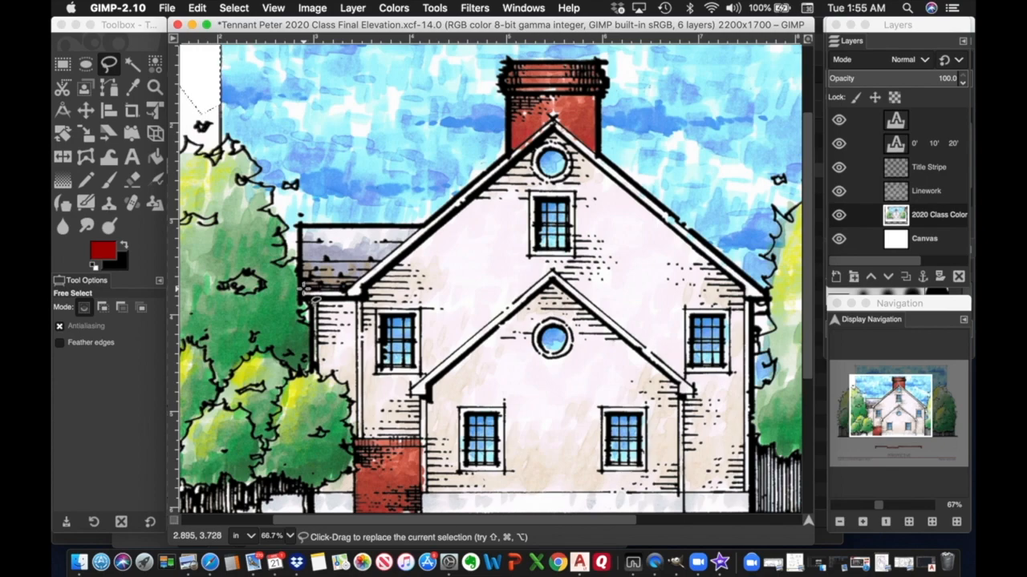
{"action": "left_click", "coordinate": [303, 290]}
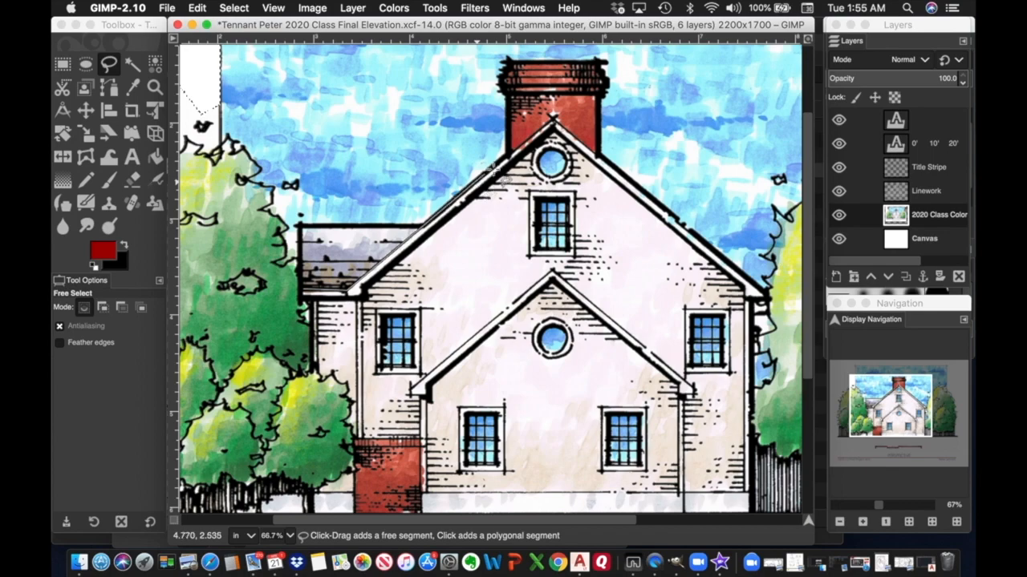
{"action": "left_click", "coordinate": [554, 117]}
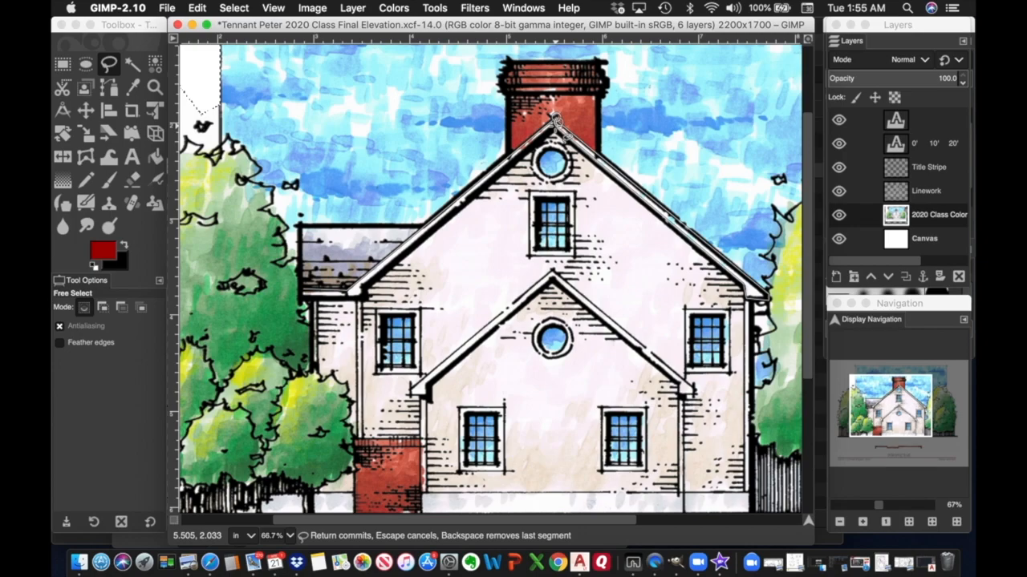
Zoom in and add Free Select points precisely at the roof apex below the chimney.
{"action": "scroll", "coordinate": [555, 122], "scroll_direction": "down", "scroll_amount": 2}
{"action": "scroll", "coordinate": [555, 122], "scroll_direction": "up", "scroll_amount": 2}
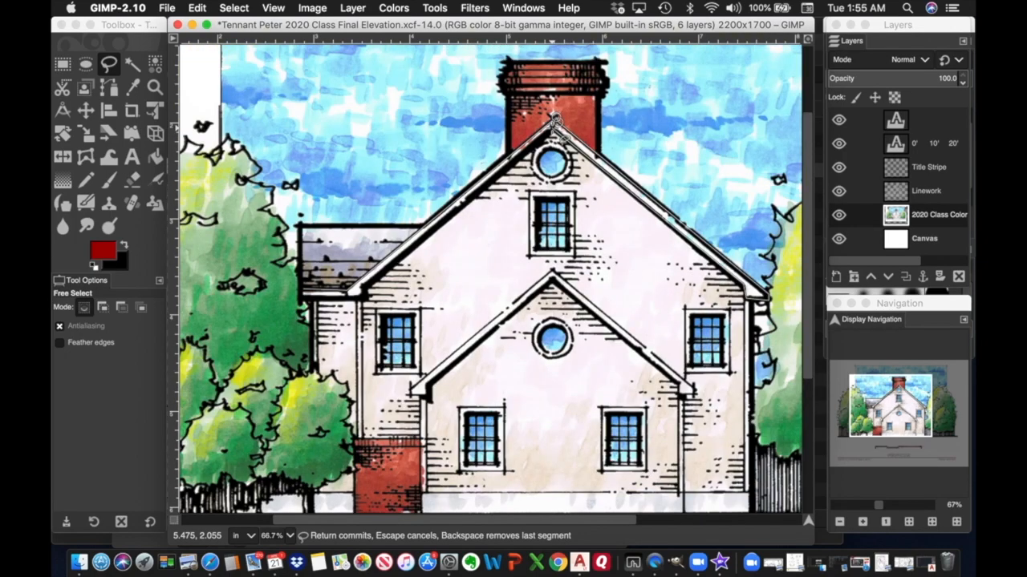
{"action": "scroll", "coordinate": [555, 122], "scroll_direction": "up", "scroll_amount": 2}
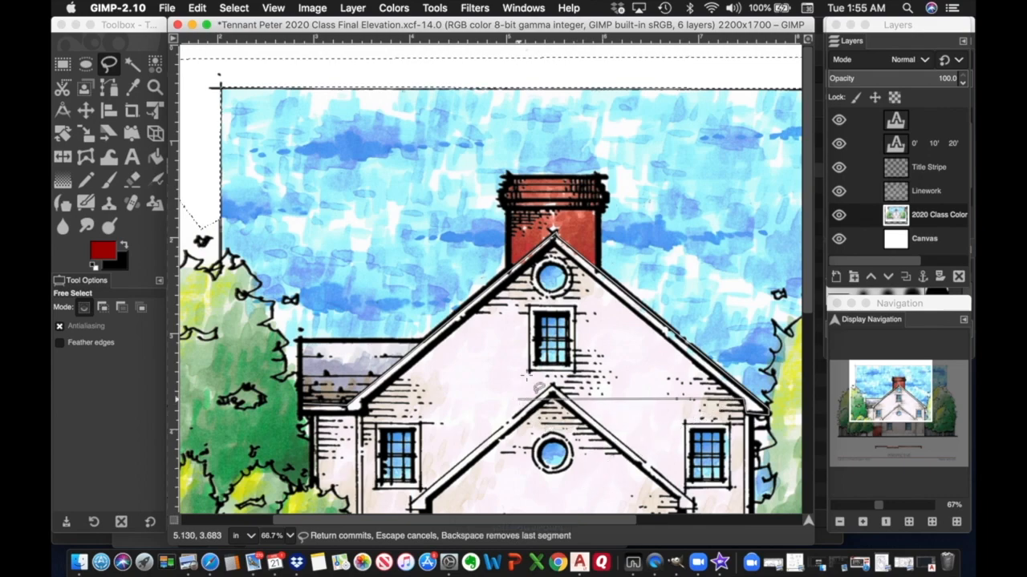
{"action": "left_click", "coordinate": [555, 234]}
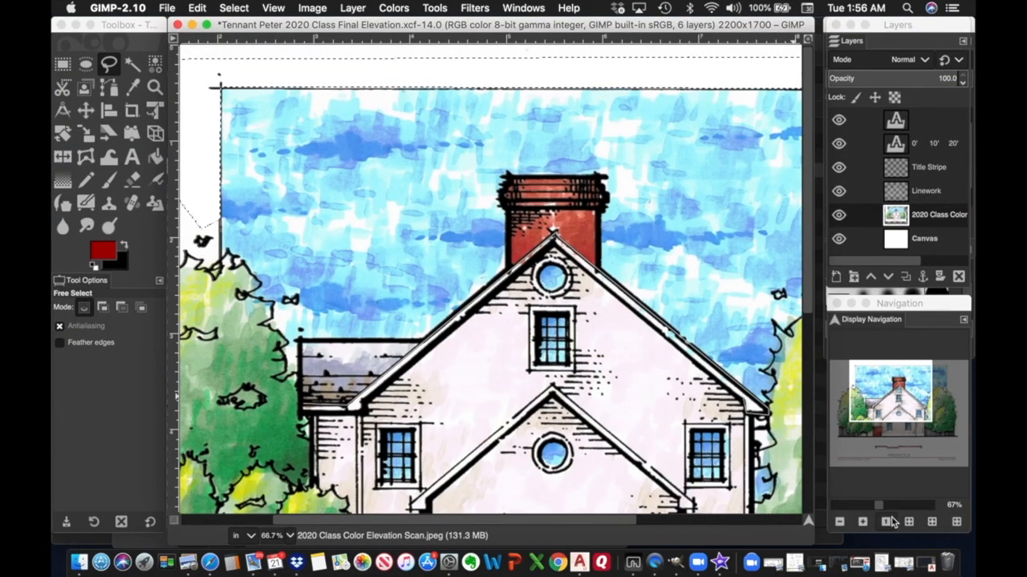
{"action": "left_click", "coordinate": [864, 523]}
{"action": "left_click", "coordinate": [863, 522]}
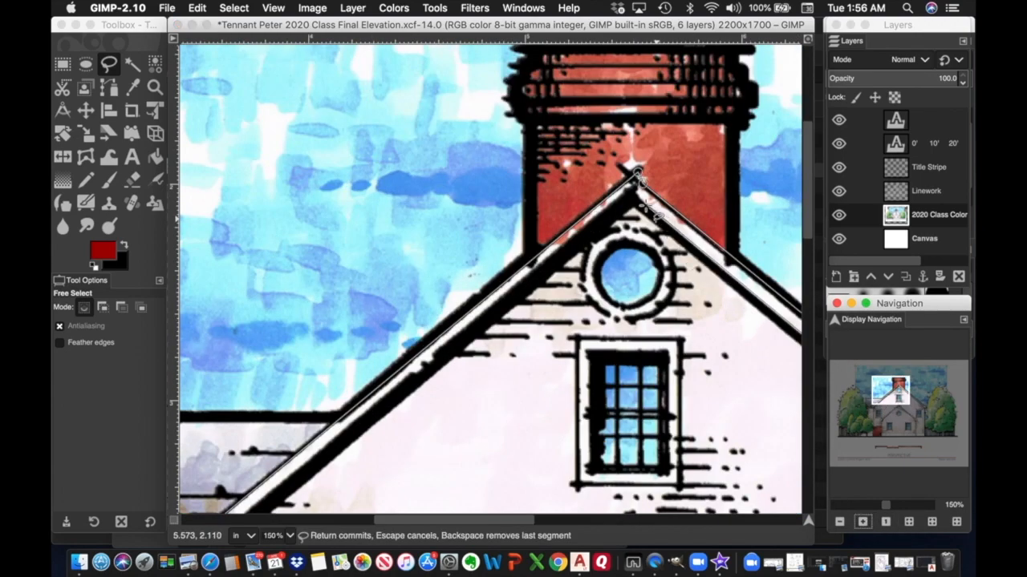
{"action": "left_click", "coordinate": [631, 200]}
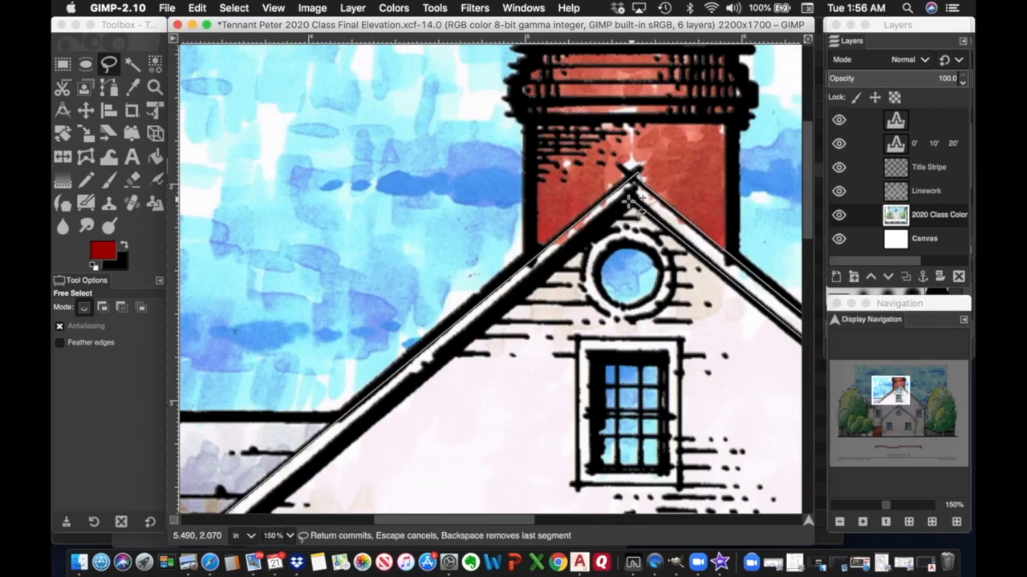
{"action": "scroll", "coordinate": [380, 401], "scroll_direction": "down", "scroll_amount": 4}
{"action": "scroll", "coordinate": [379, 401], "scroll_direction": "left", "scroll_amount": 3}
Close the outline at the lower-left eave corner, commit it, and clear the strip to white.
{"action": "scroll", "coordinate": [378, 401], "scroll_direction": "down", "scroll_amount": 3}
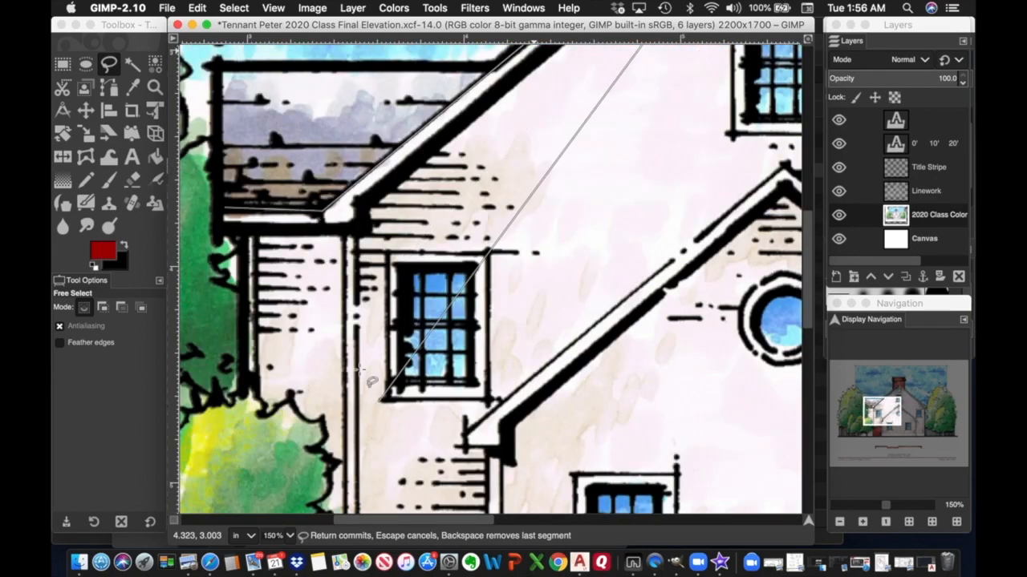
{"action": "left_click", "coordinate": [361, 227]}
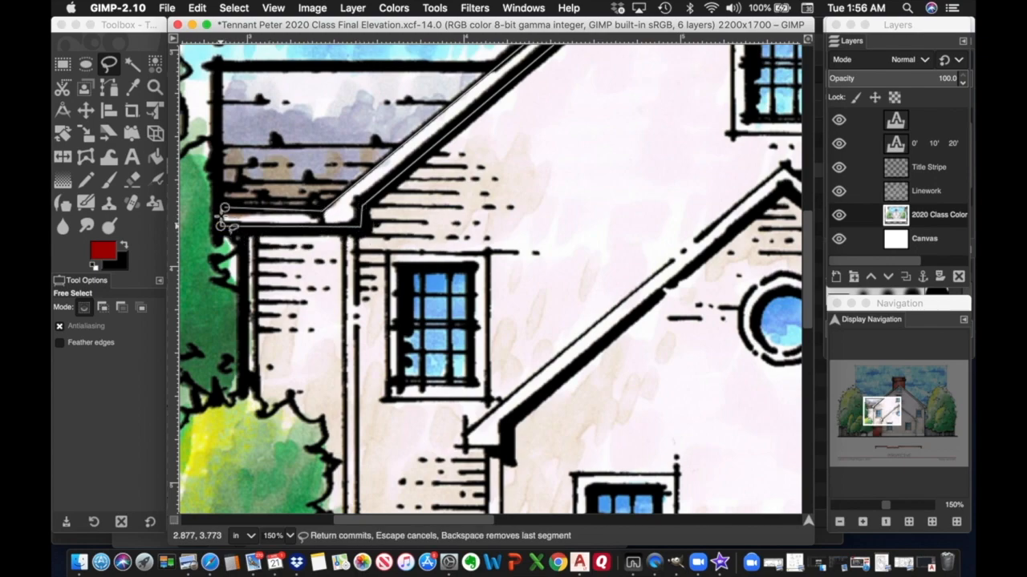
{"action": "left_click", "coordinate": [224, 210]}
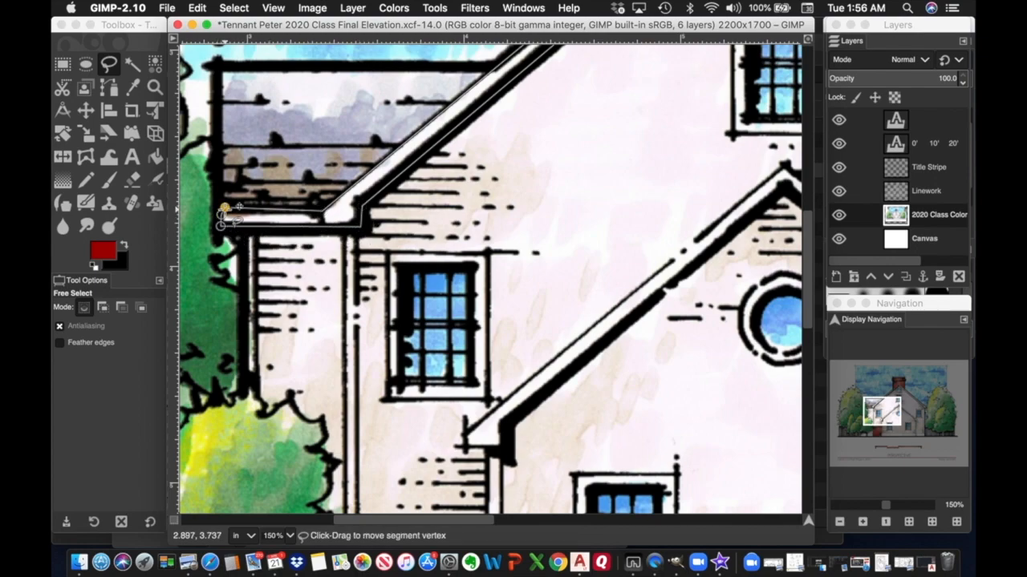
{"action": "key", "text": "Return"}
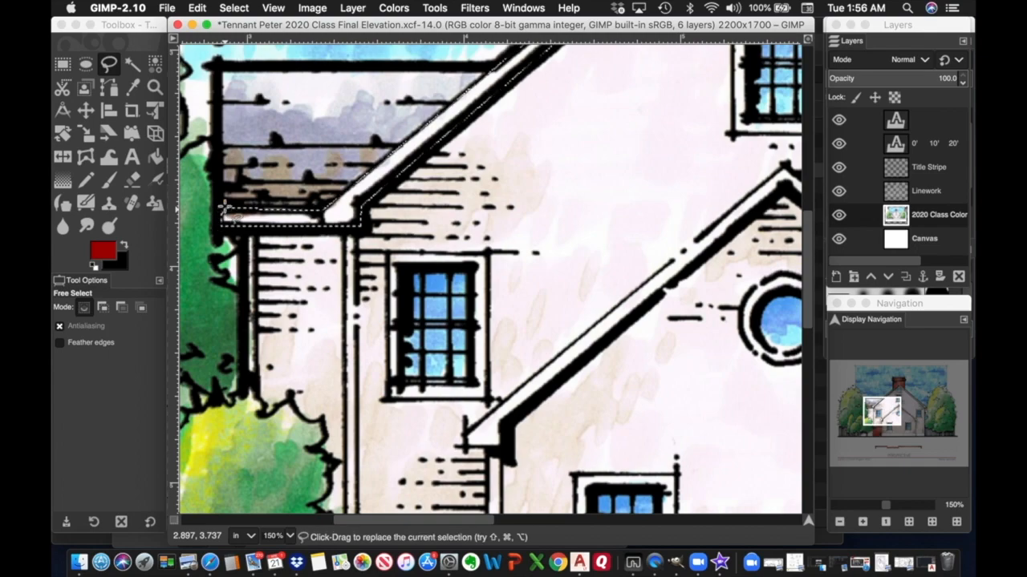
{"action": "left_click", "coordinate": [198, 10]}
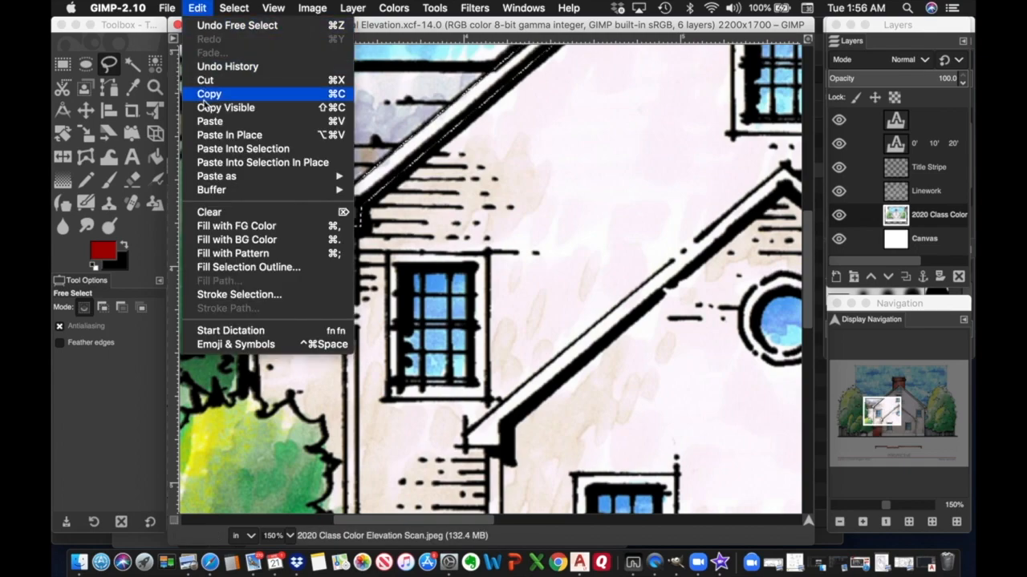
{"action": "left_click", "coordinate": [212, 214]}
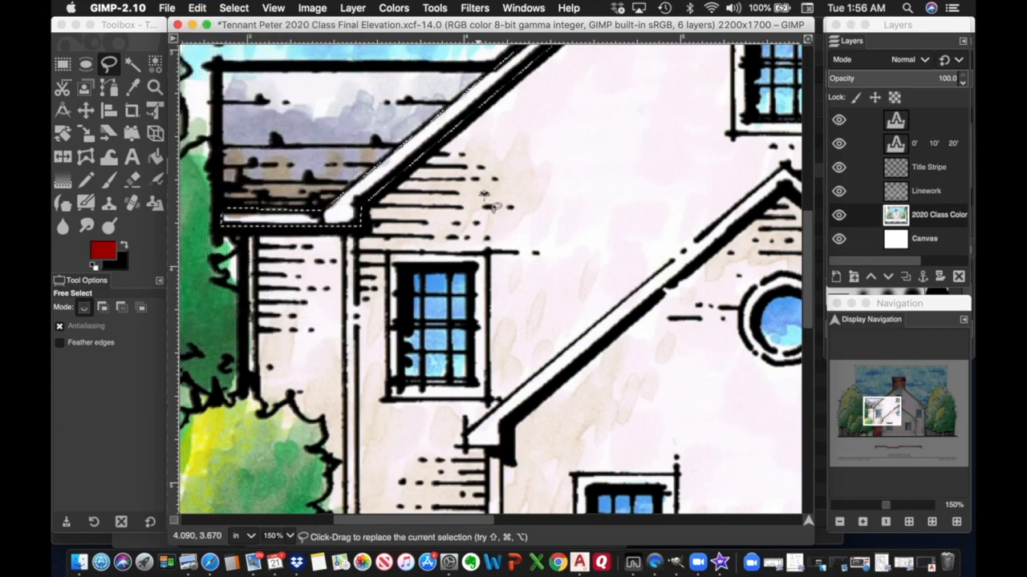
Pan around the house to check for remaining watercolour spots.
{"action": "scroll", "coordinate": [483, 201], "scroll_direction": "right", "scroll_amount": 10}
{"action": "scroll", "coordinate": [484, 197], "scroll_direction": "left", "scroll_amount": 10}
{"action": "scroll", "coordinate": [484, 196], "scroll_direction": "up", "scroll_amount": 10}
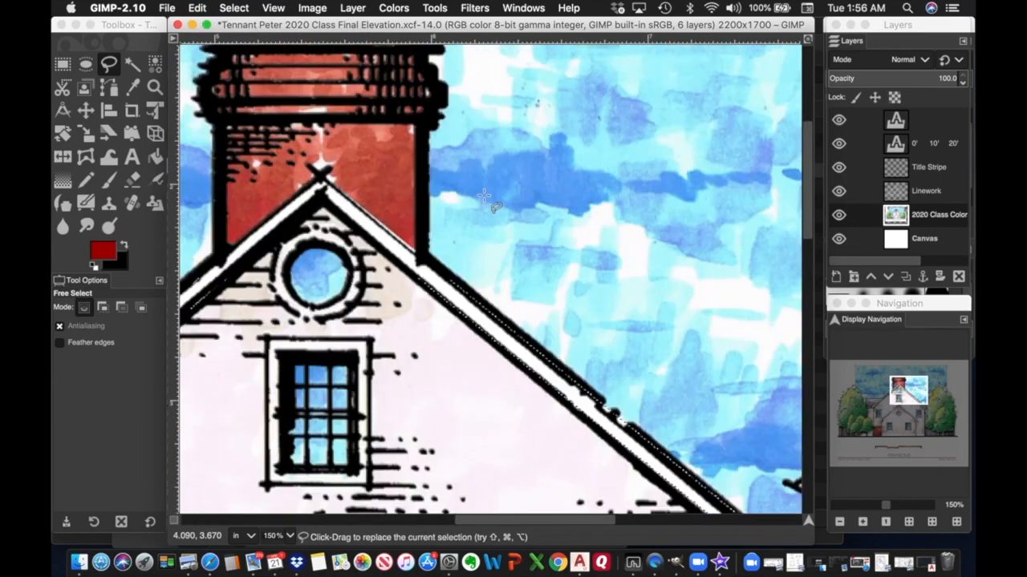
{"action": "scroll", "coordinate": [484, 196], "scroll_direction": "down", "scroll_amount": 5}
{"action": "scroll", "coordinate": [484, 197], "scroll_direction": "left", "scroll_amount": 3}
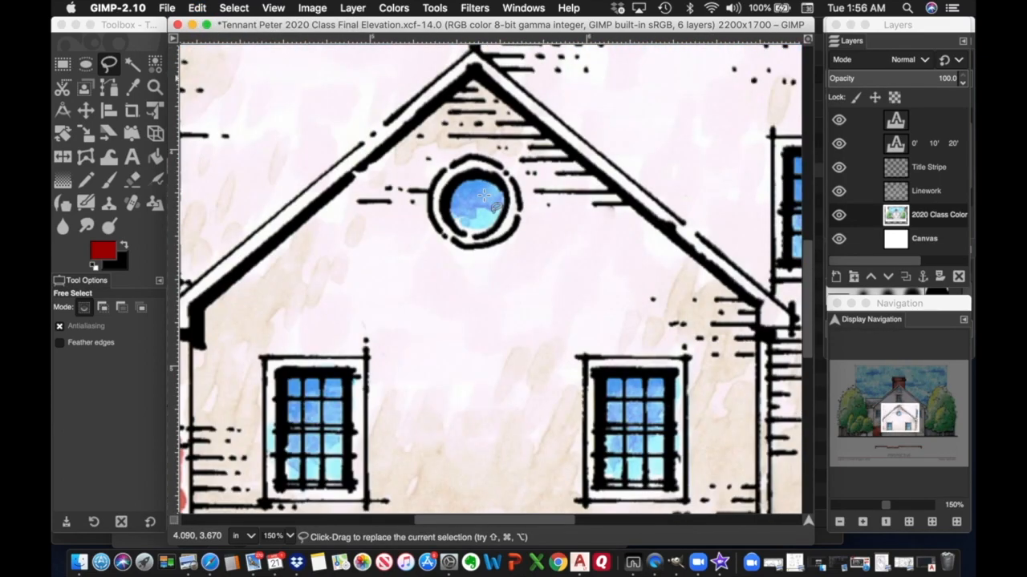
{"action": "scroll", "coordinate": [483, 196], "scroll_direction": "down", "scroll_amount": 3}
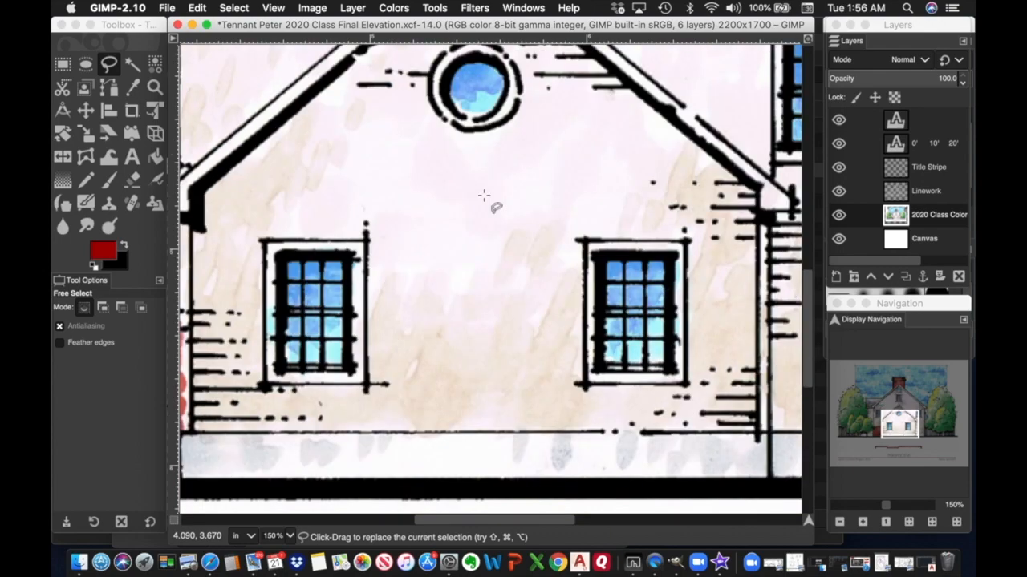
{"action": "scroll", "coordinate": [484, 197], "scroll_direction": "up", "scroll_amount": 3}
{"action": "scroll", "coordinate": [483, 197], "scroll_direction": "right", "scroll_amount": 4}
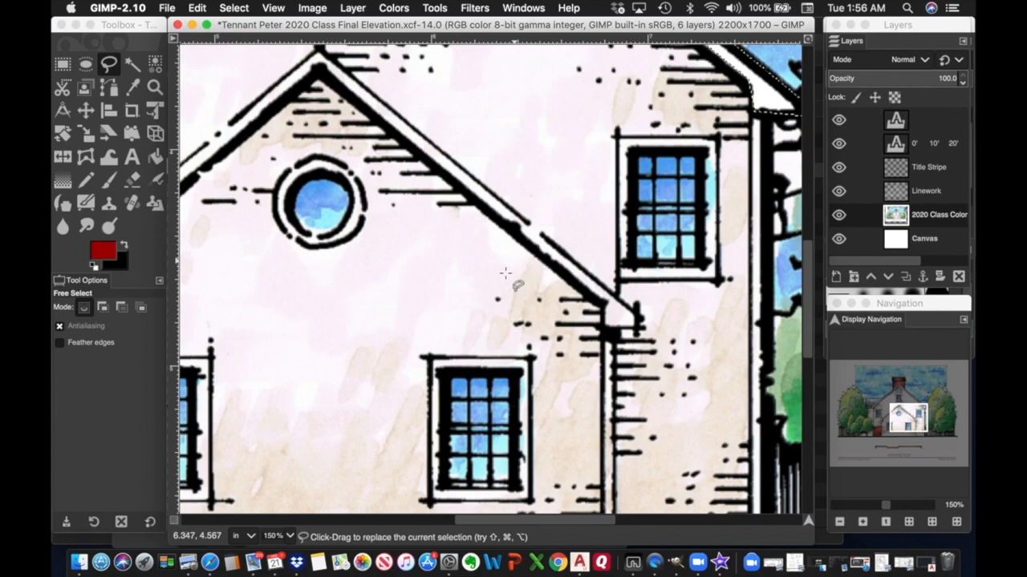
{"action": "scroll", "coordinate": [505, 273], "scroll_direction": "left", "scroll_amount": 8}
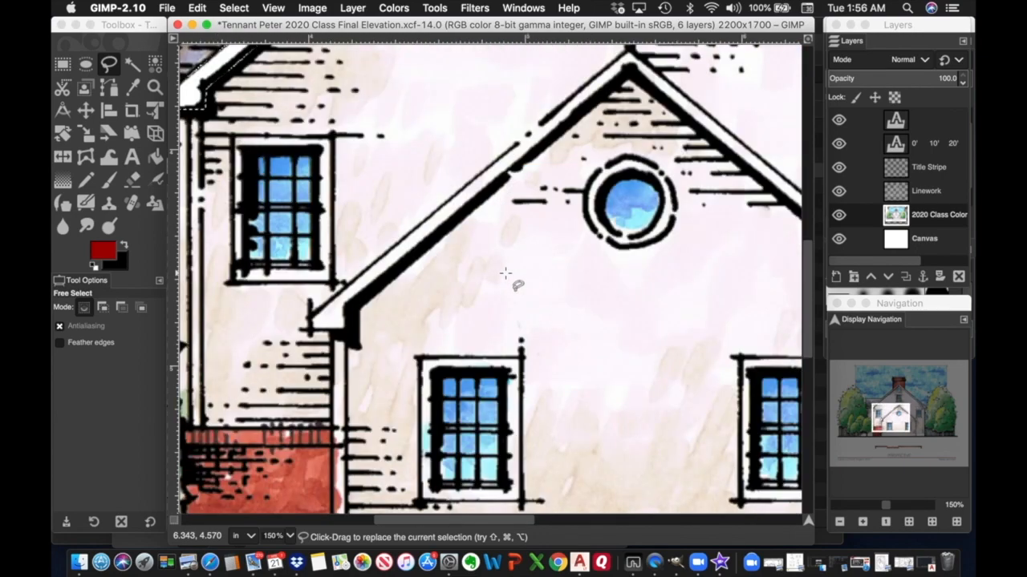
{"action": "scroll", "coordinate": [506, 273], "scroll_direction": "down", "scroll_amount": 6}
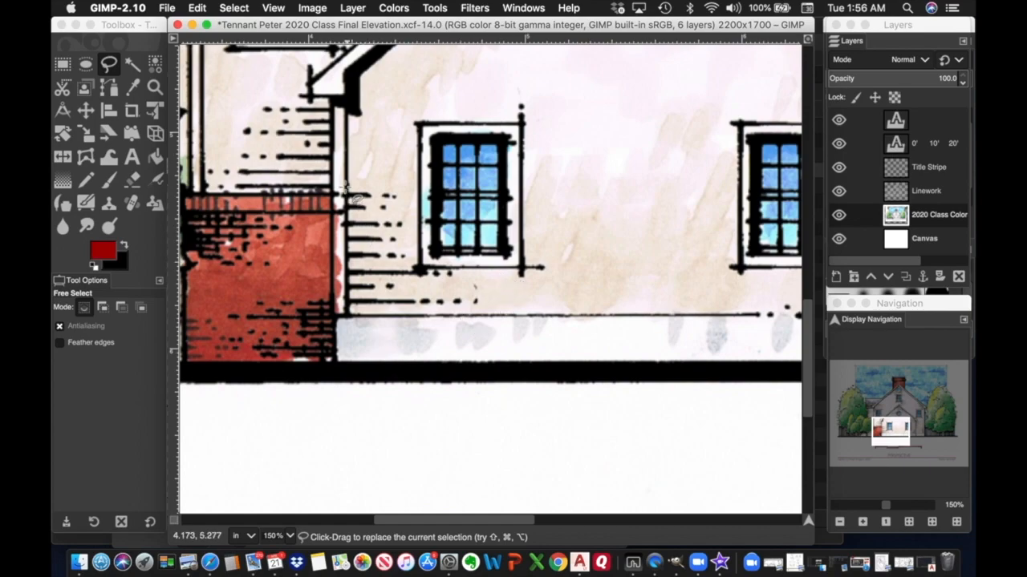
Select the narrow strip from the gable corner down to the ledge and clear it to white.
{"action": "left_click", "coordinate": [333, 98]}
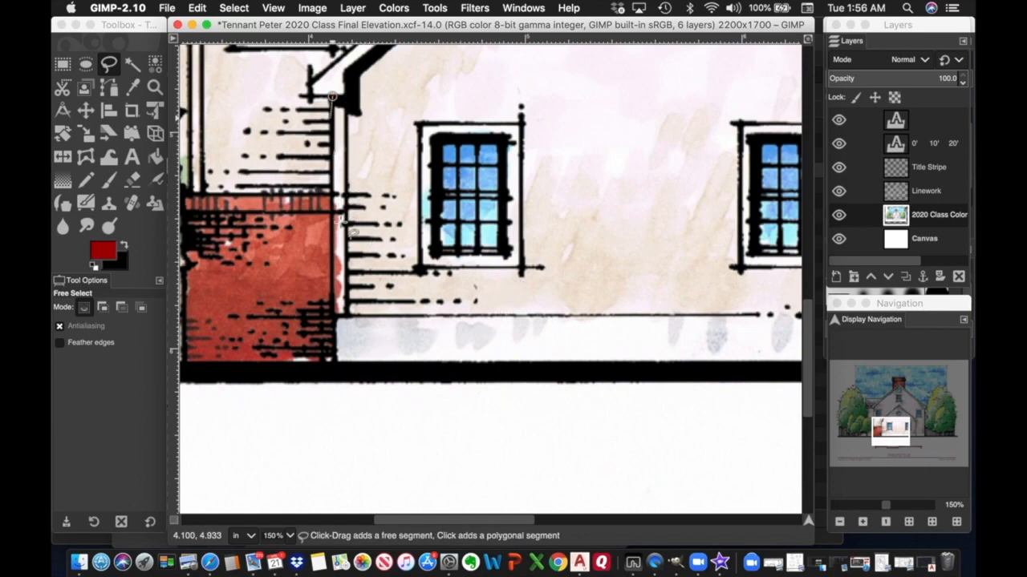
{"action": "left_click", "coordinate": [336, 315]}
{"action": "left_click", "coordinate": [347, 315]}
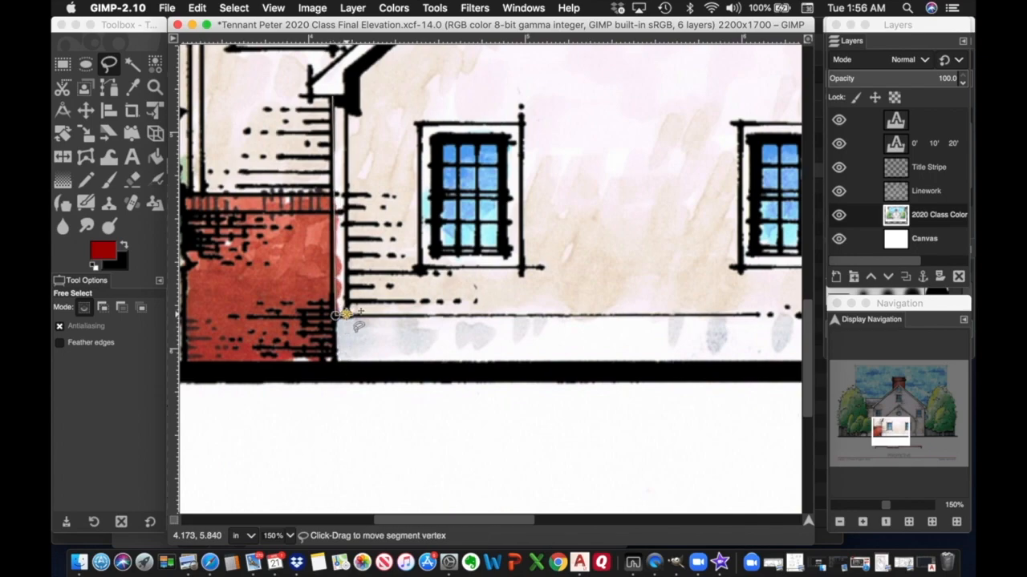
{"action": "left_click", "coordinate": [335, 96]}
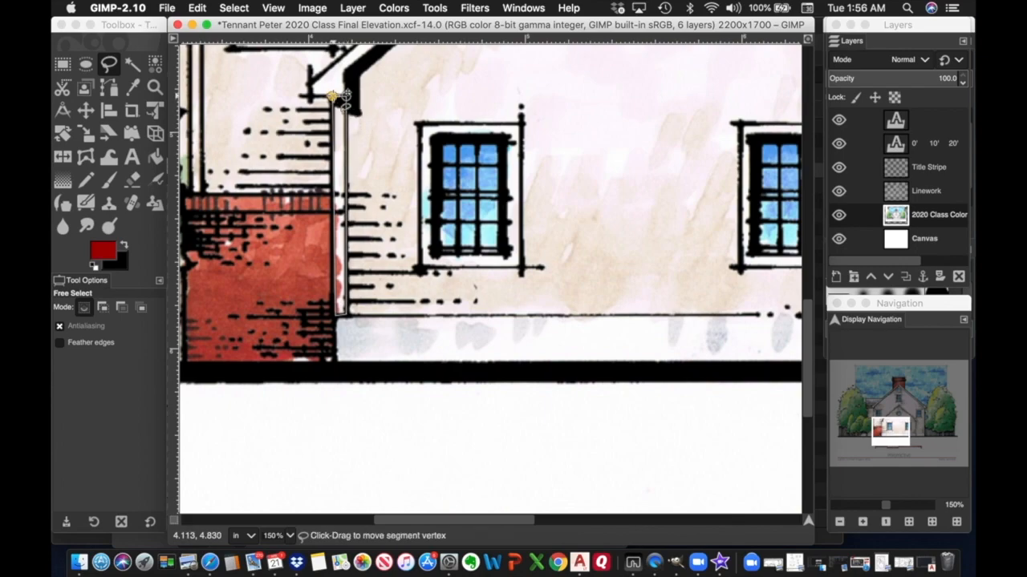
{"action": "key", "text": "Return"}
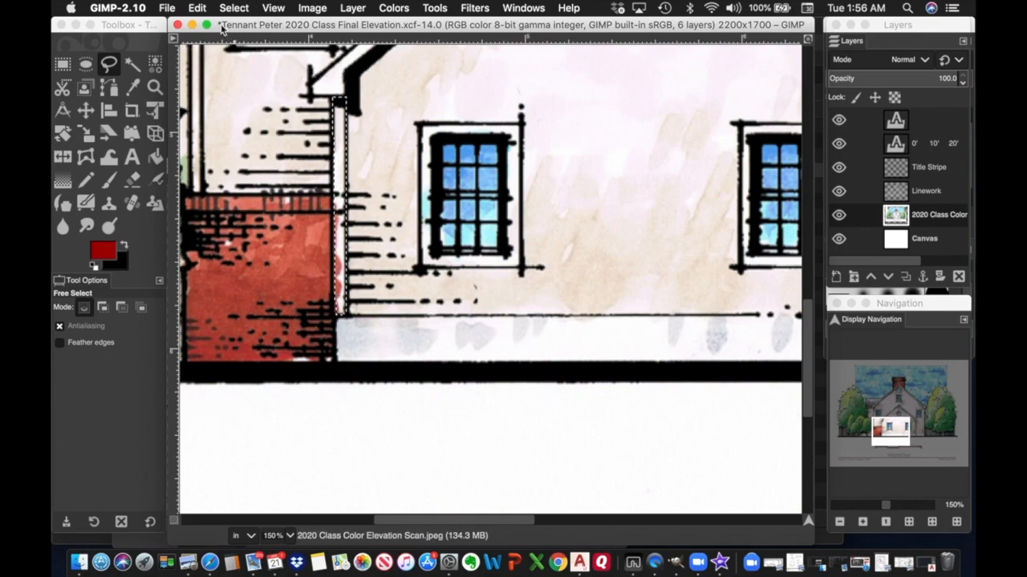
{"action": "left_click", "coordinate": [198, 8]}
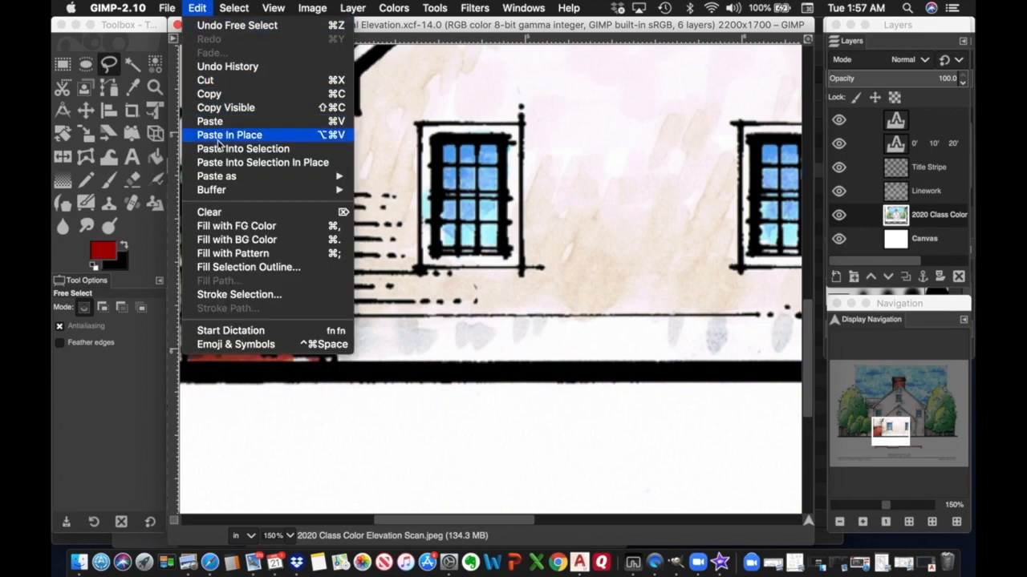
{"action": "left_click", "coordinate": [215, 212]}
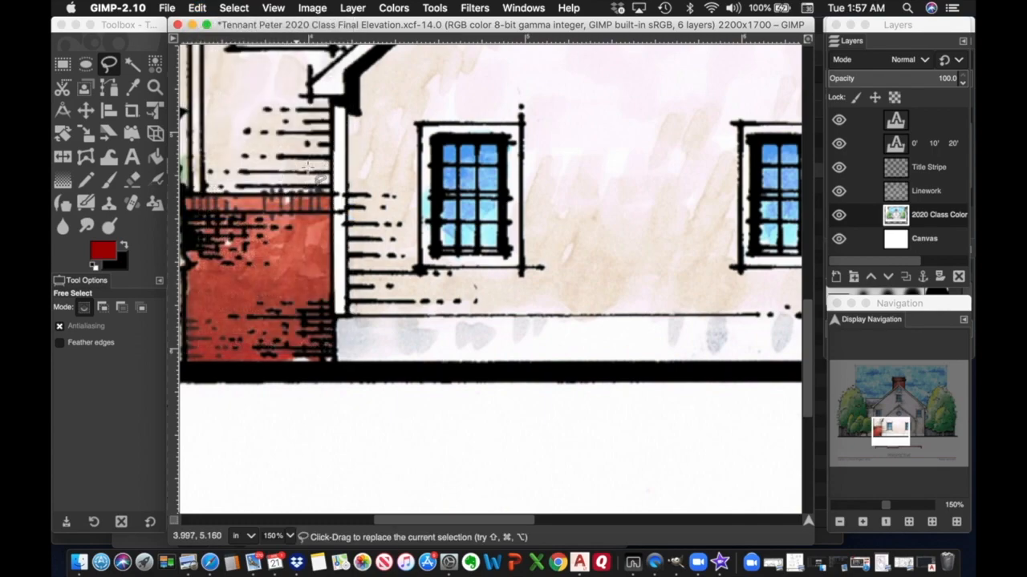
{"action": "scroll", "coordinate": [307, 166], "scroll_direction": "up", "scroll_amount": 10}
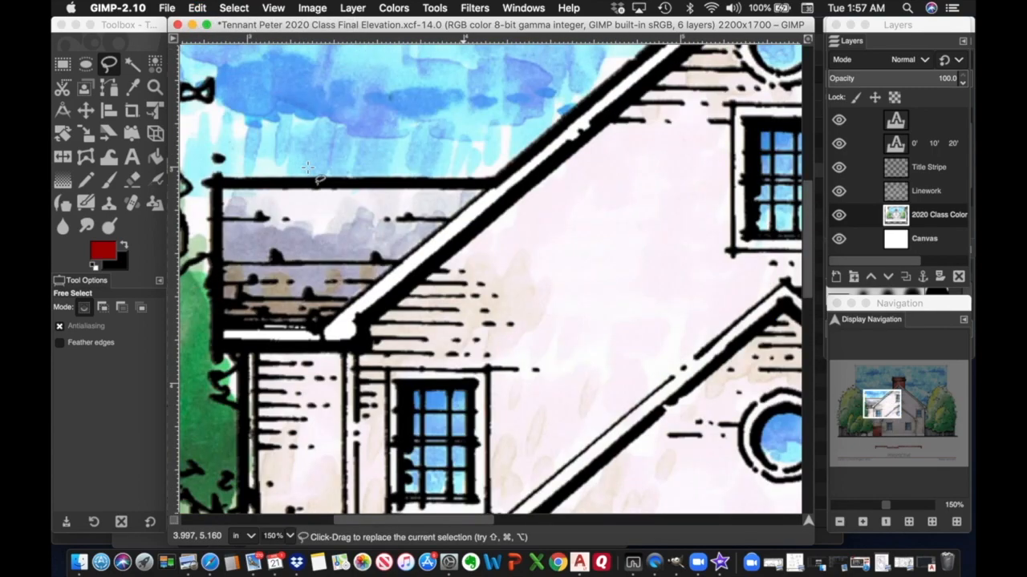
{"action": "scroll", "coordinate": [307, 167], "scroll_direction": "down", "scroll_amount": 5}
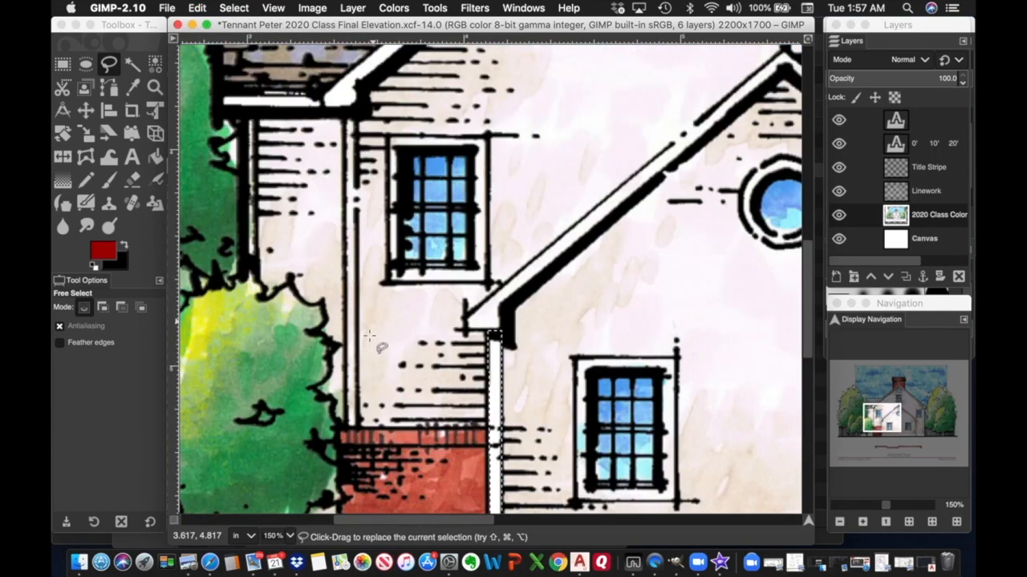
Select the vertical trim strip beside the porch and clear it to white.
{"action": "left_click", "coordinate": [355, 117]}
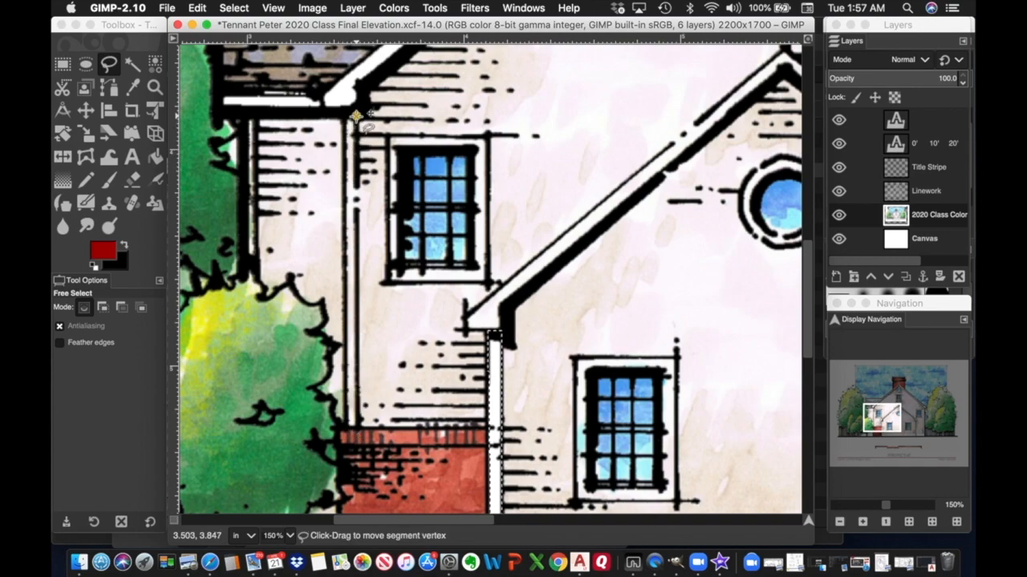
{"action": "left_click", "coordinate": [349, 425]}
{"action": "left_click", "coordinate": [351, 433]}
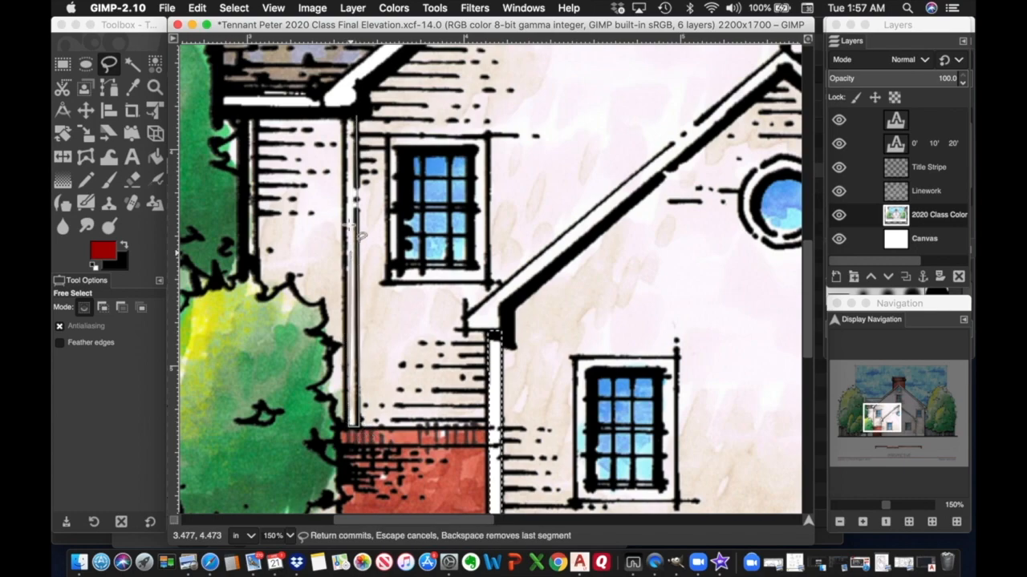
{"action": "left_click", "coordinate": [355, 117]}
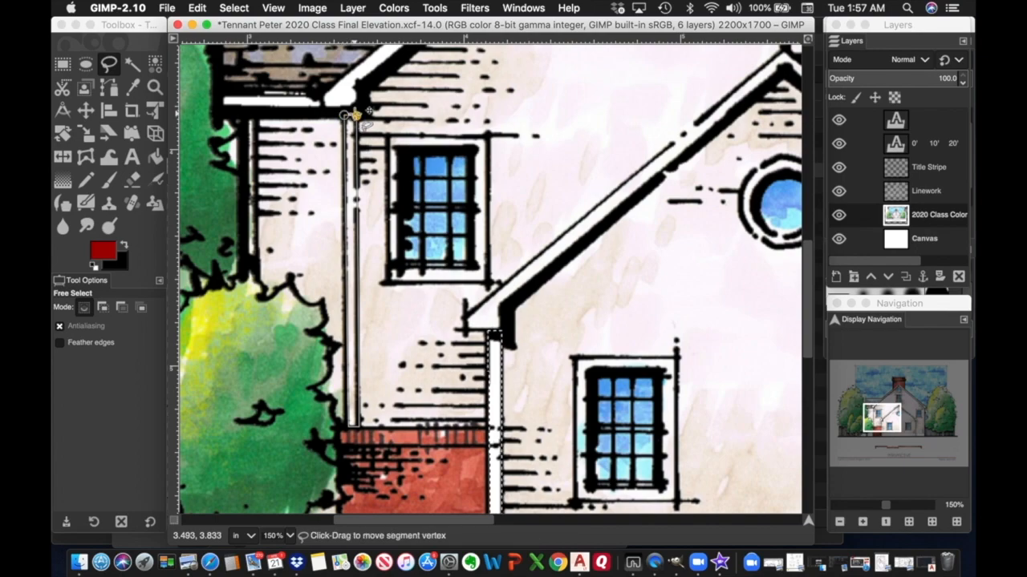
{"action": "key", "text": "Return"}
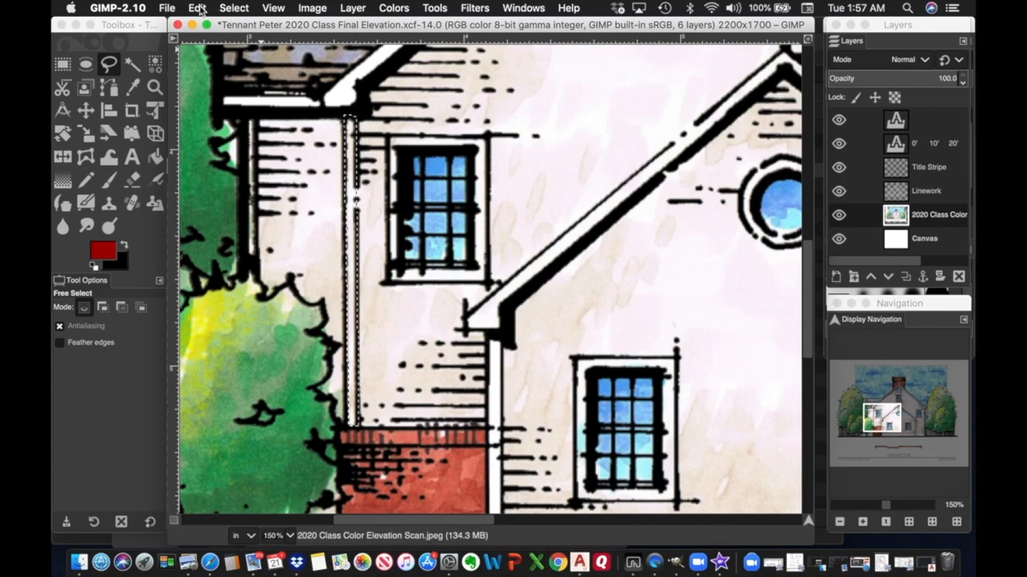
{"action": "left_click", "coordinate": [198, 8]}
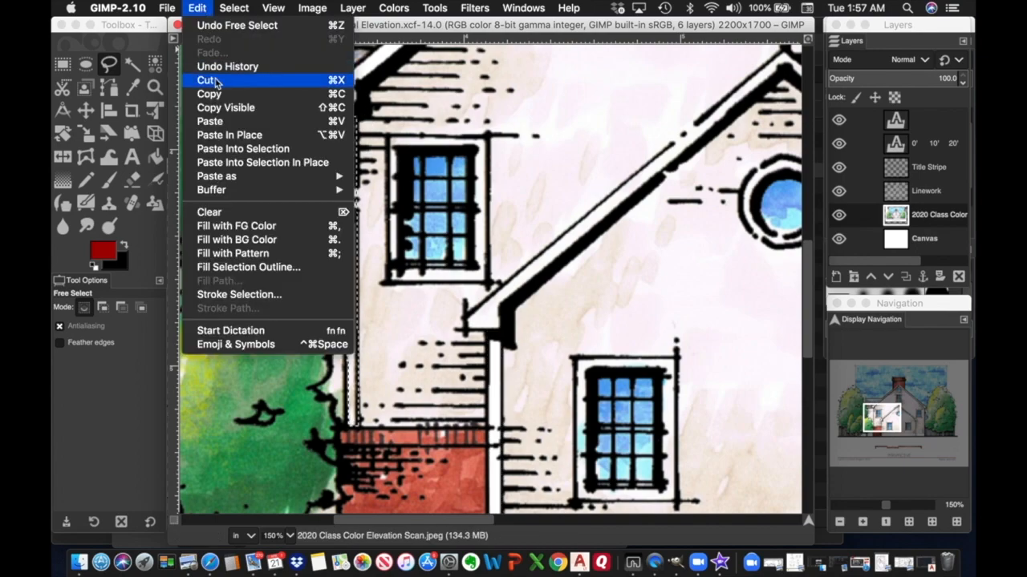
{"action": "left_click", "coordinate": [212, 213]}
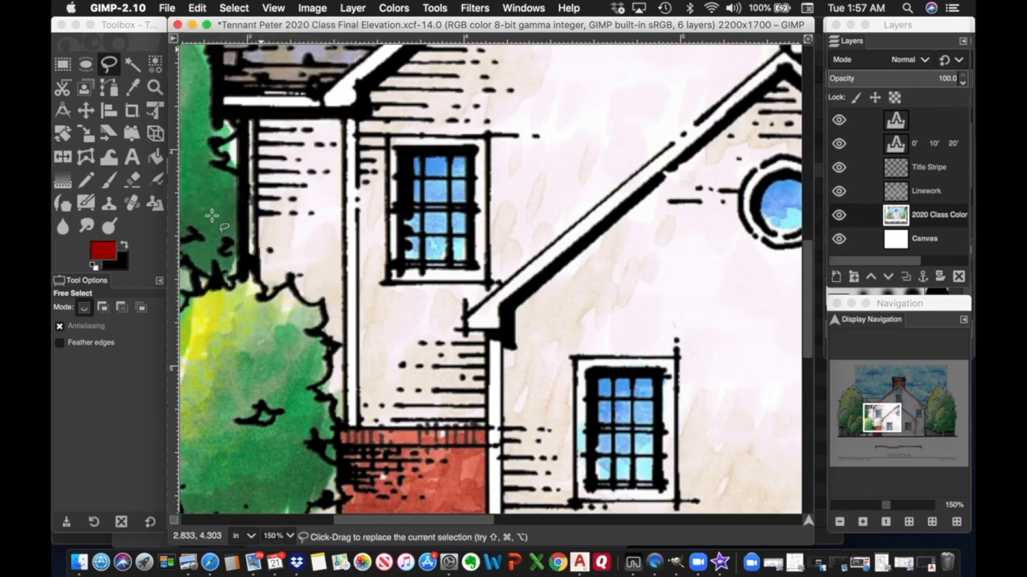
Select the corner board beside the tree with a closed Free Select outline.
{"action": "left_click", "coordinate": [255, 116]}
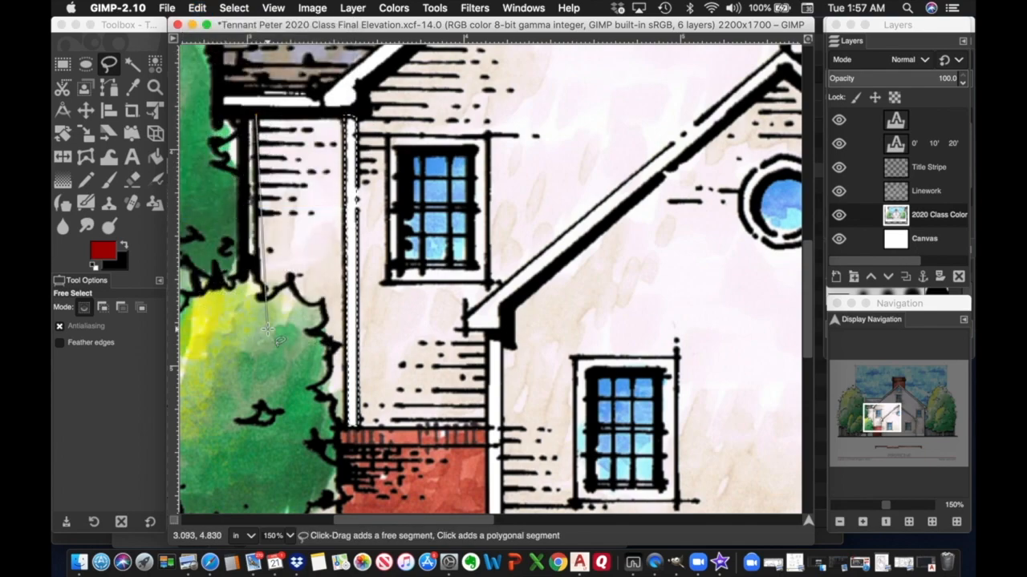
{"action": "left_click", "coordinate": [247, 273]}
{"action": "left_click", "coordinate": [258, 273]}
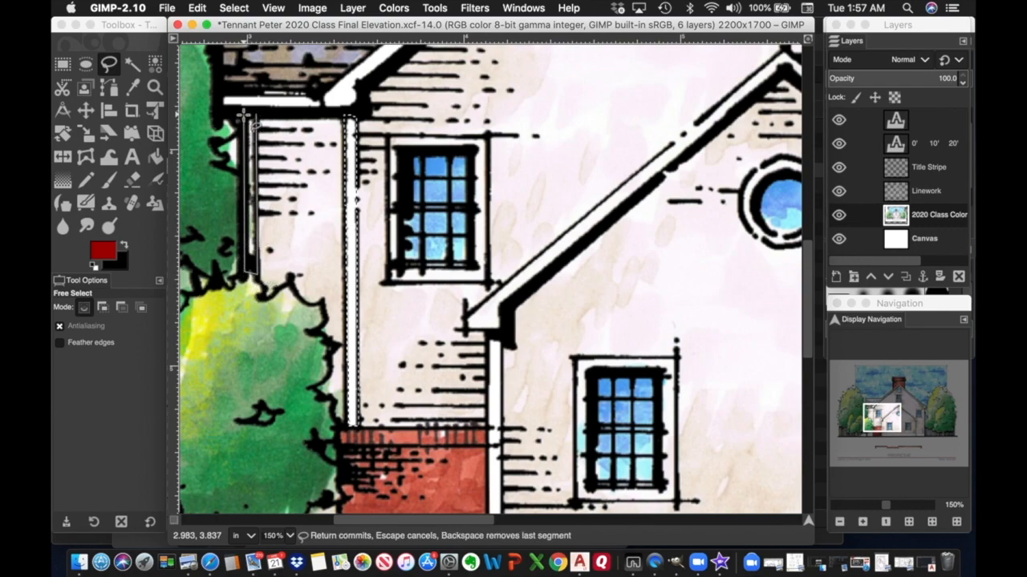
{"action": "left_click", "coordinate": [254, 115]}
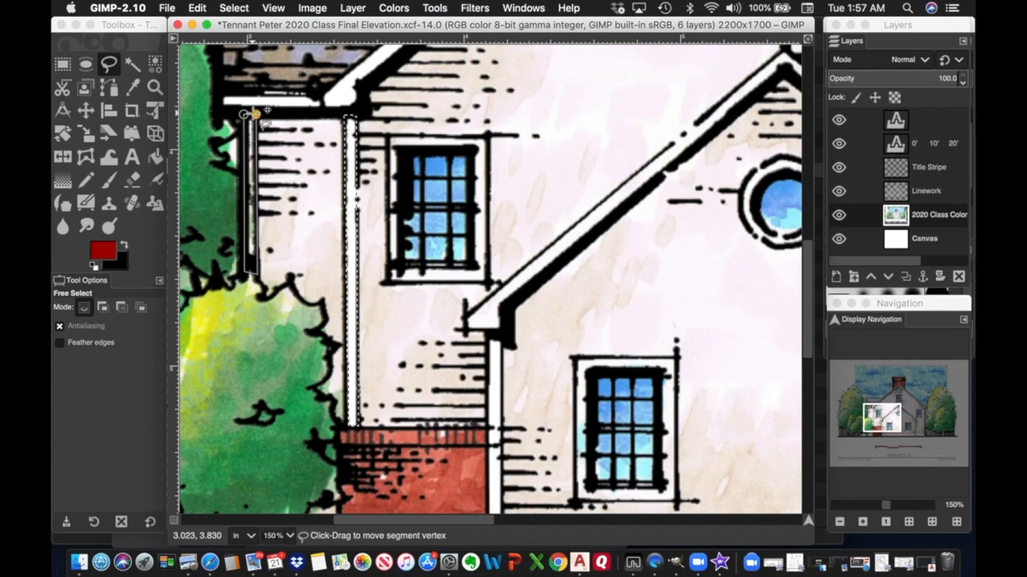
{"action": "key", "text": "Return"}
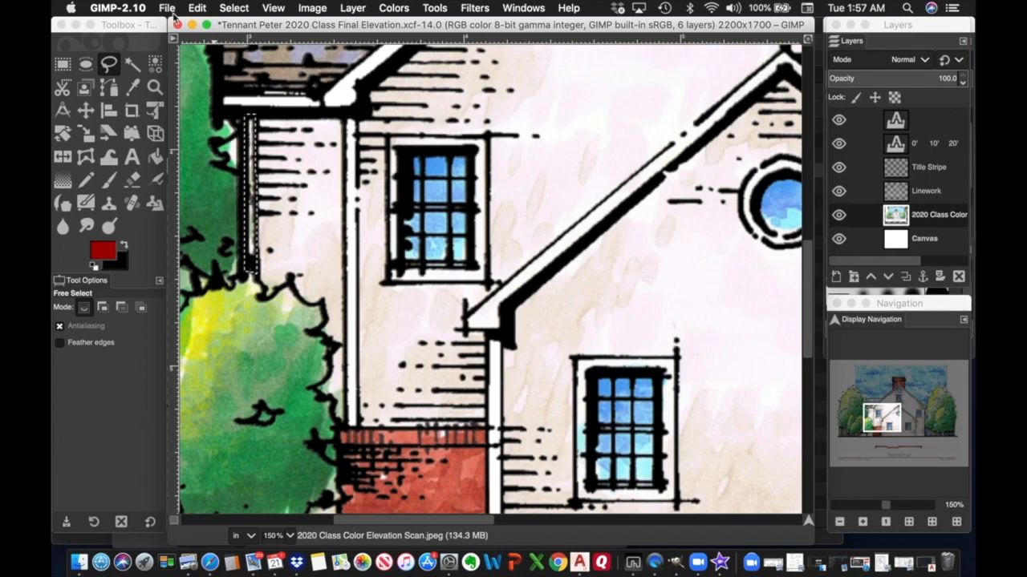
{"action": "left_click", "coordinate": [197, 9]}
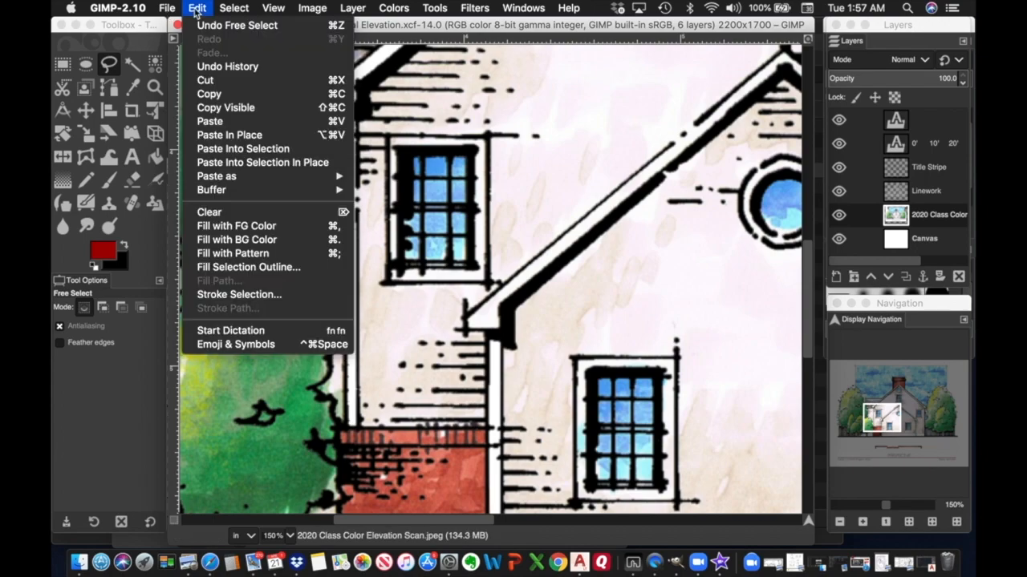
Clear the selected corner board to white.
{"action": "left_click", "coordinate": [218, 213]}
{"action": "scroll", "coordinate": [432, 249], "scroll_direction": "right", "scroll_amount": 10}
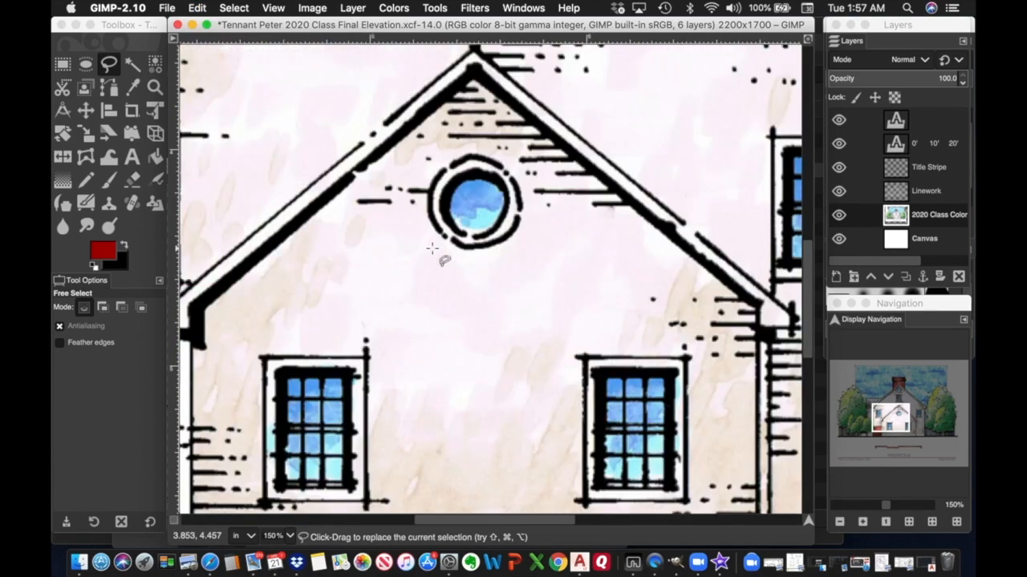
{"action": "scroll", "coordinate": [431, 248], "scroll_direction": "down", "scroll_amount": 5}
{"action": "scroll", "coordinate": [432, 248], "scroll_direction": "left", "scroll_amount": 3}
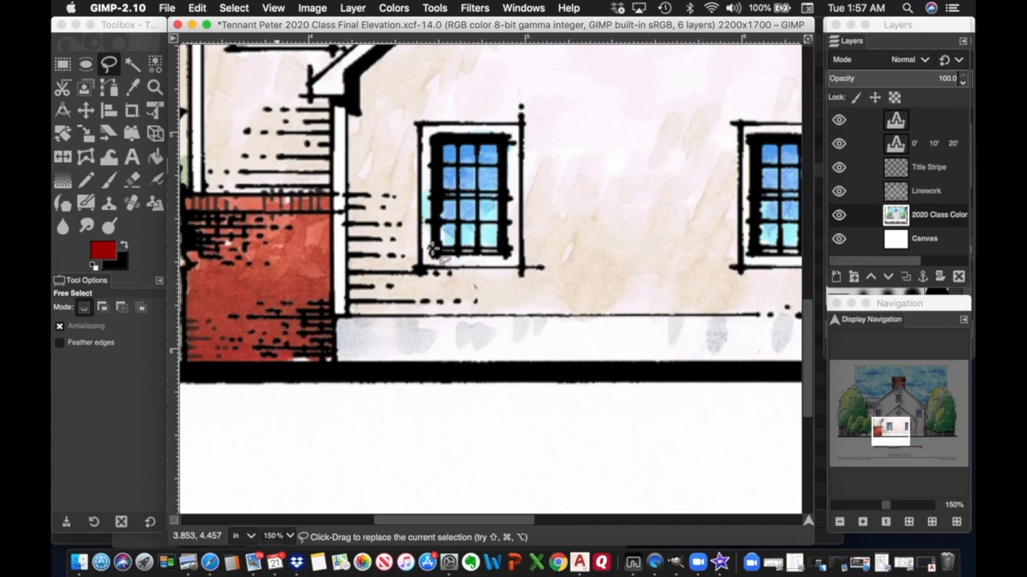
{"action": "scroll", "coordinate": [433, 251], "scroll_direction": "right", "scroll_amount": 10}
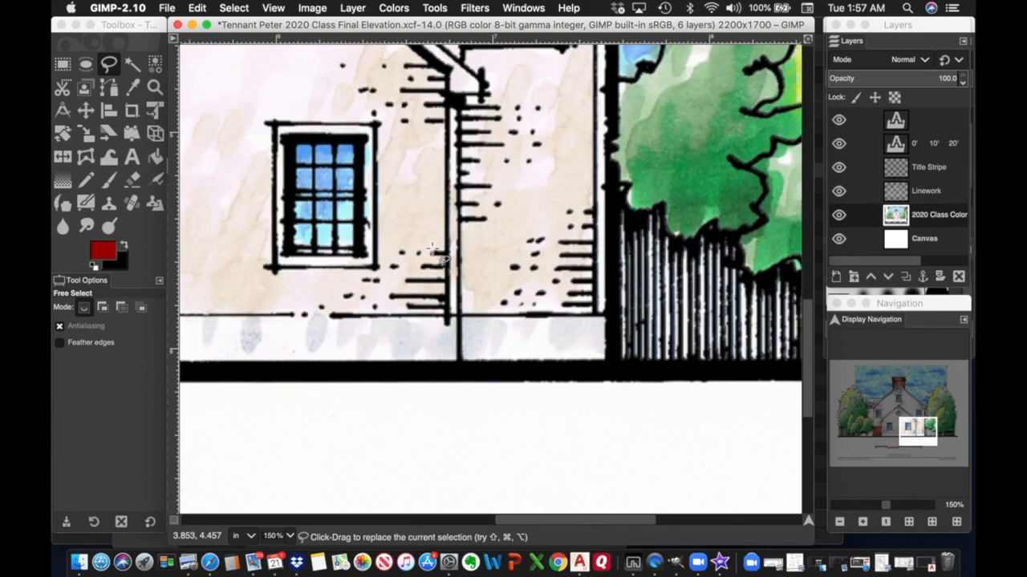
{"action": "scroll", "coordinate": [433, 251], "scroll_direction": "up", "scroll_amount": 8}
{"action": "scroll", "coordinate": [433, 250], "scroll_direction": "right", "scroll_amount": 4}
{"action": "scroll", "coordinate": [433, 250], "scroll_direction": "down", "scroll_amount": 8}
{"action": "scroll", "coordinate": [433, 250], "scroll_direction": "left", "scroll_amount": 4}
Trace the downspout outline from the ground line up toward the gable peak and eave corner.
{"action": "left_click", "coordinate": [449, 315]}
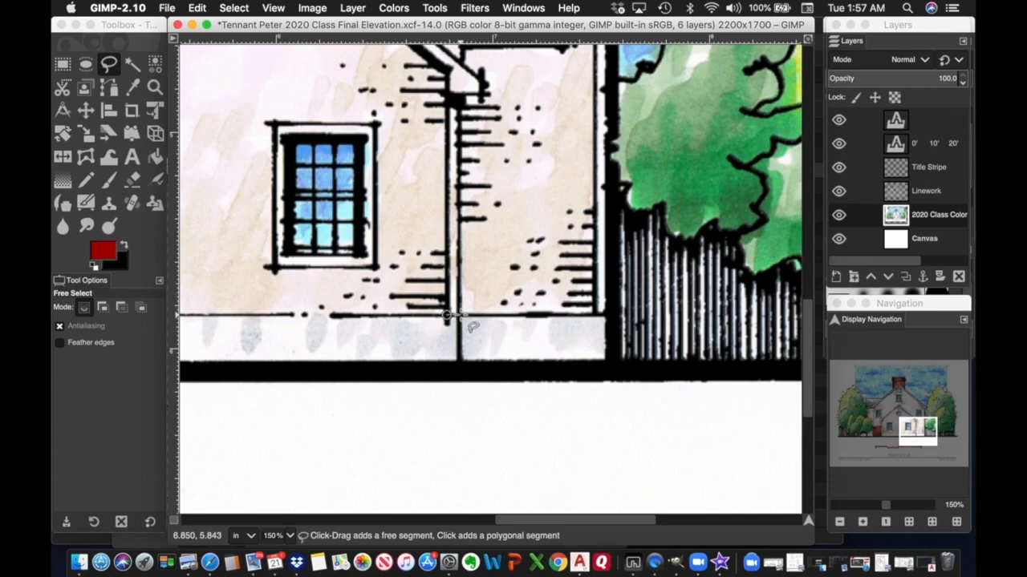
{"action": "left_click", "coordinate": [461, 94]}
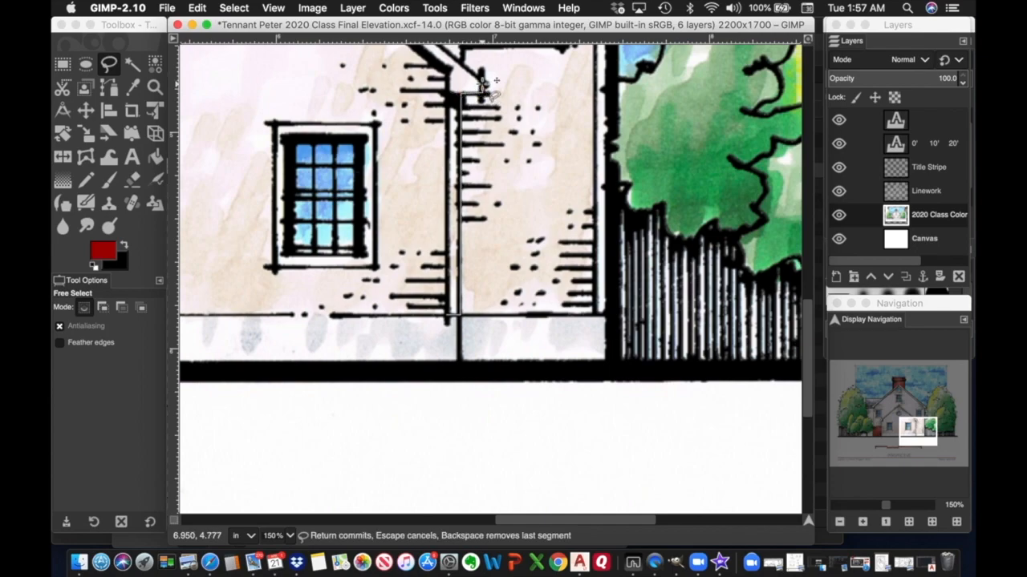
{"action": "scroll", "coordinate": [495, 84], "scroll_direction": "up", "scroll_amount": 10}
{"action": "scroll", "coordinate": [494, 84], "scroll_direction": "left", "scroll_amount": 10}
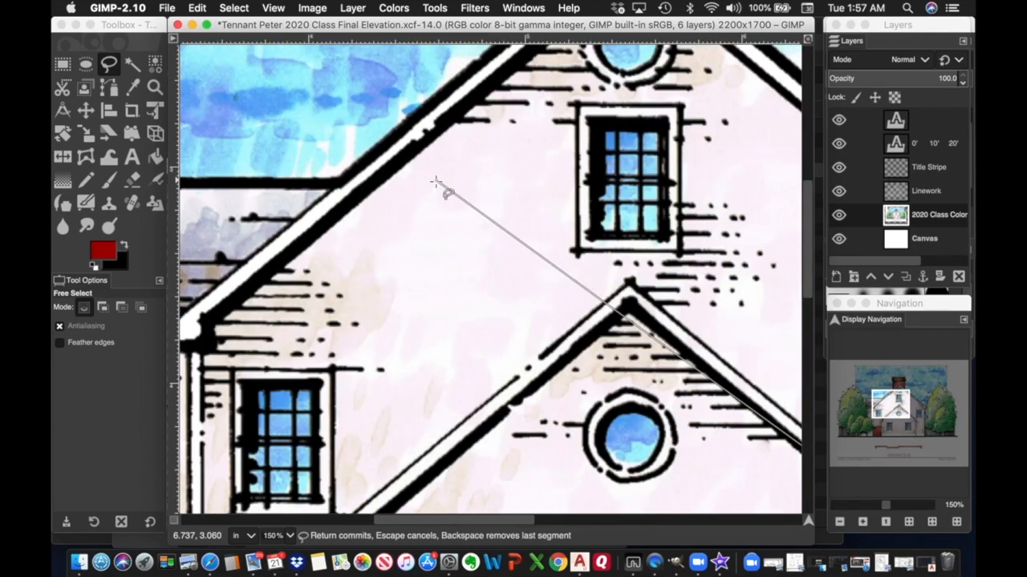
{"action": "left_click", "coordinate": [629, 283]}
{"action": "scroll", "coordinate": [607, 308], "scroll_direction": "down", "scroll_amount": 5}
{"action": "scroll", "coordinate": [607, 308], "scroll_direction": "left", "scroll_amount": 3}
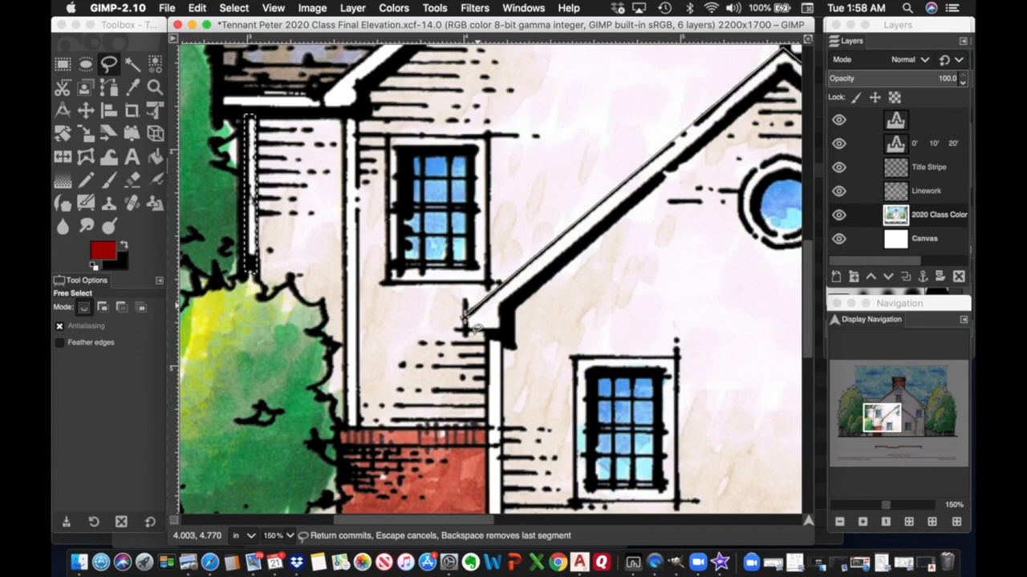
{"action": "left_click", "coordinate": [464, 325]}
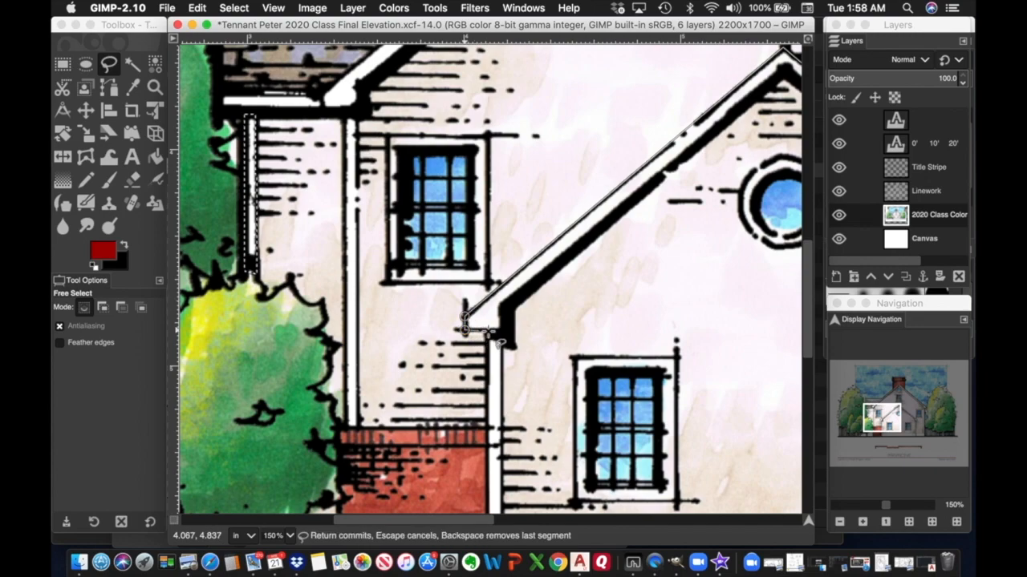
{"action": "left_click", "coordinate": [501, 330]}
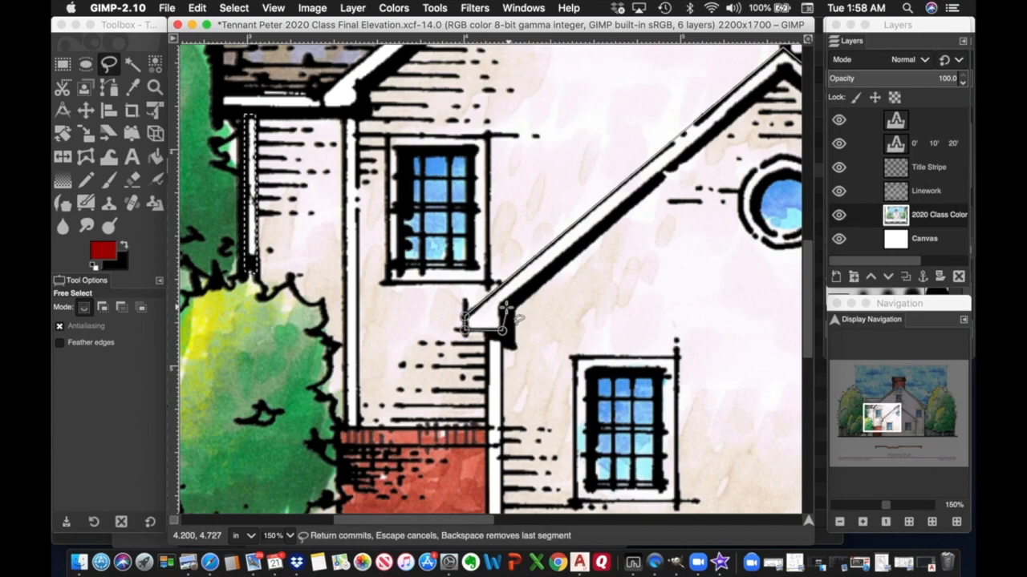
Close the downspout outline at its base, commit it, and clear the strip to white.
{"action": "scroll", "coordinate": [678, 200], "scroll_direction": "right", "scroll_amount": 5}
{"action": "scroll", "coordinate": [562, 153], "scroll_direction": "up", "scroll_amount": 3}
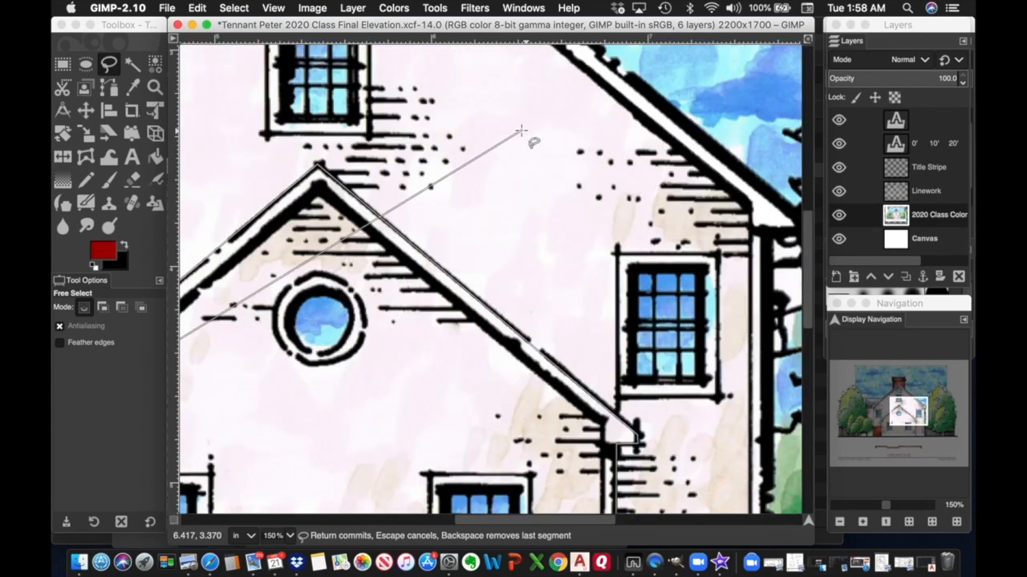
{"action": "left_click", "coordinate": [320, 185]}
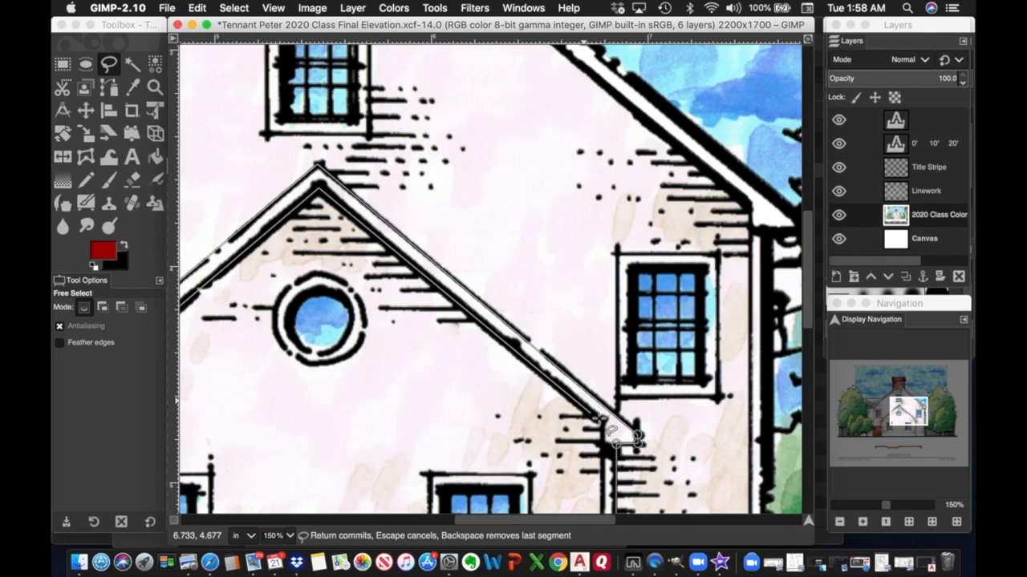
{"action": "left_click", "coordinate": [600, 420]}
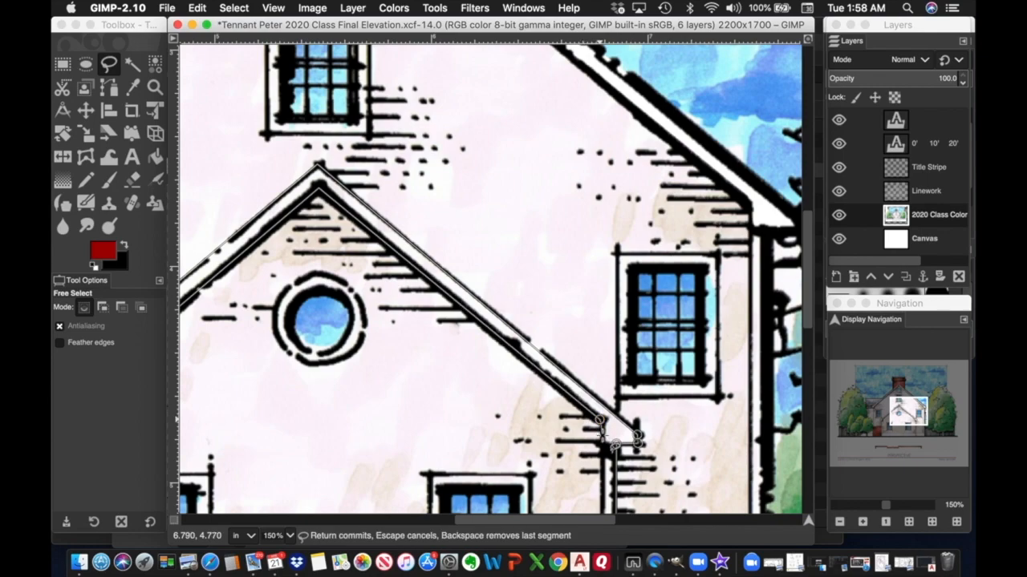
{"action": "scroll", "coordinate": [613, 441], "scroll_direction": "down", "scroll_amount": 10}
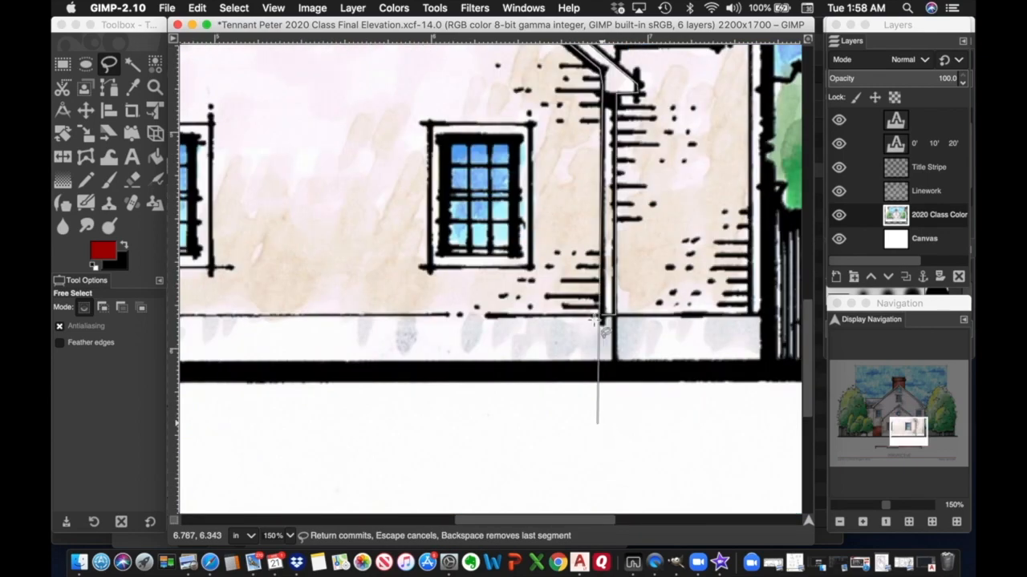
{"action": "left_click", "coordinate": [603, 318]}
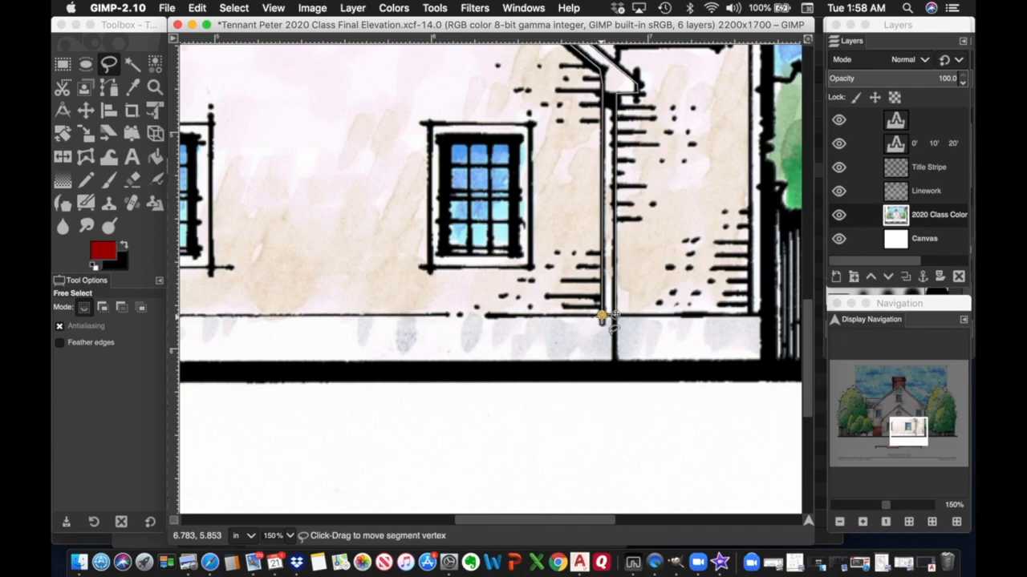
{"action": "key", "text": "Return"}
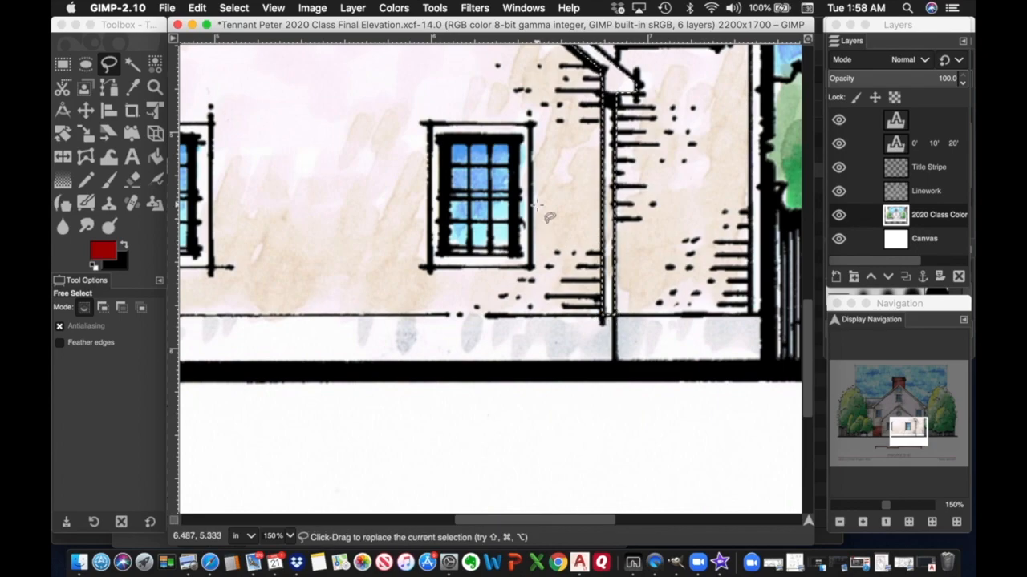
{"action": "left_click", "coordinate": [198, 8]}
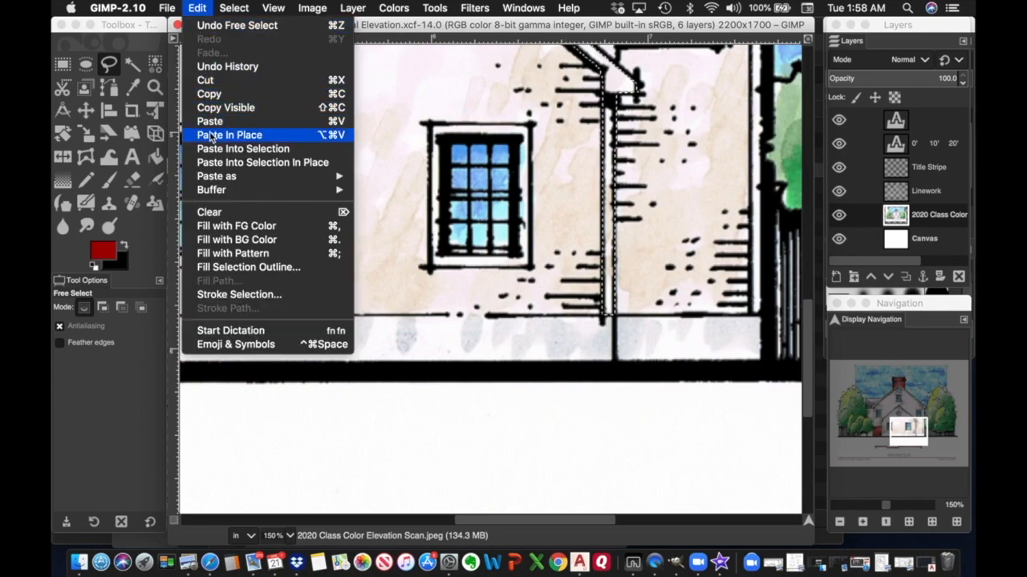
{"action": "left_click", "coordinate": [211, 214]}
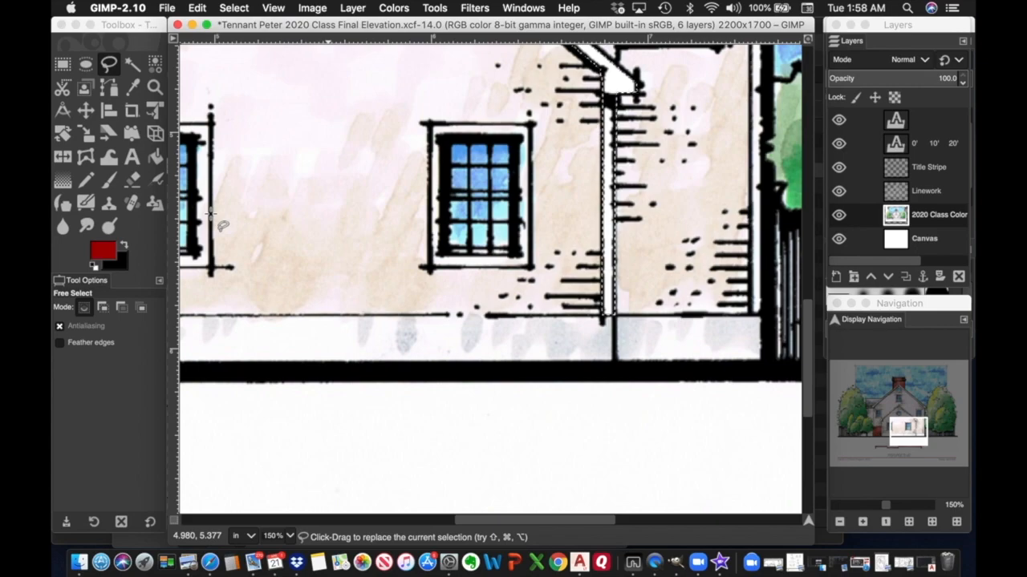
Outline the upper side window's right frame edge and clear the bleeding blue to white.
{"action": "scroll", "coordinate": [364, 210], "scroll_direction": "right", "scroll_amount": 5}
{"action": "scroll", "coordinate": [433, 211], "scroll_direction": "up", "scroll_amount": 6}
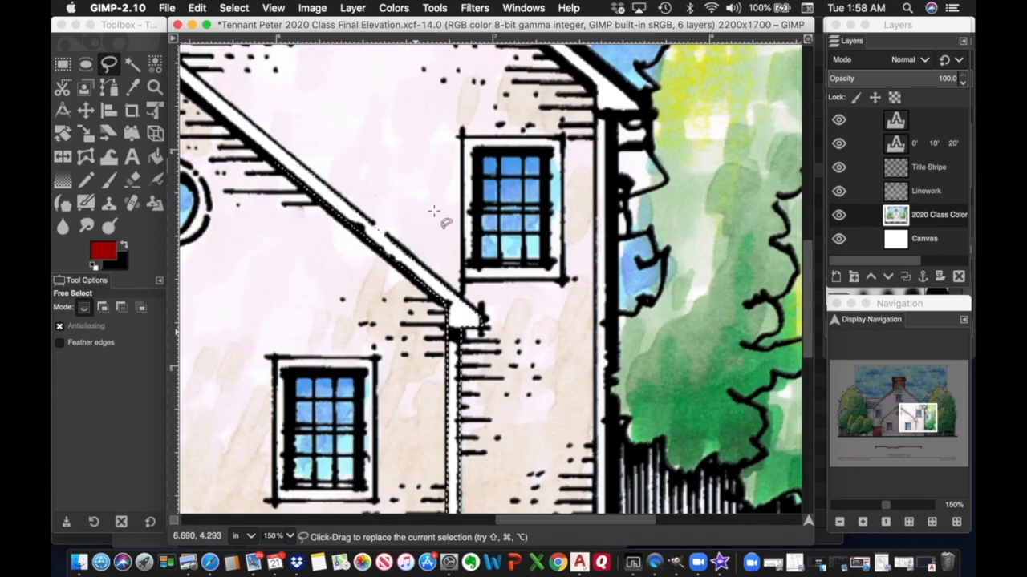
{"action": "left_click", "coordinate": [562, 138]}
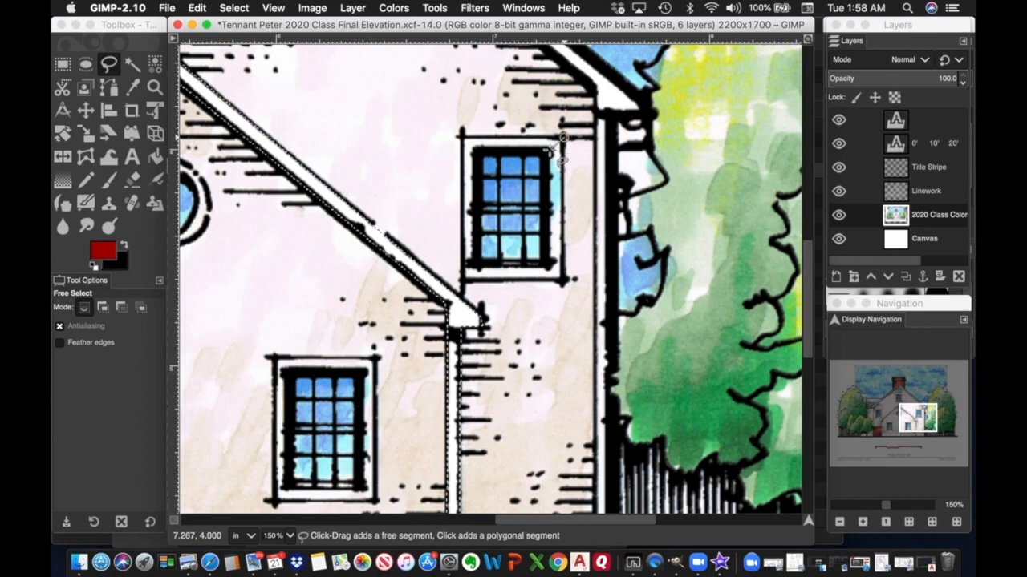
{"action": "left_click", "coordinate": [548, 263]}
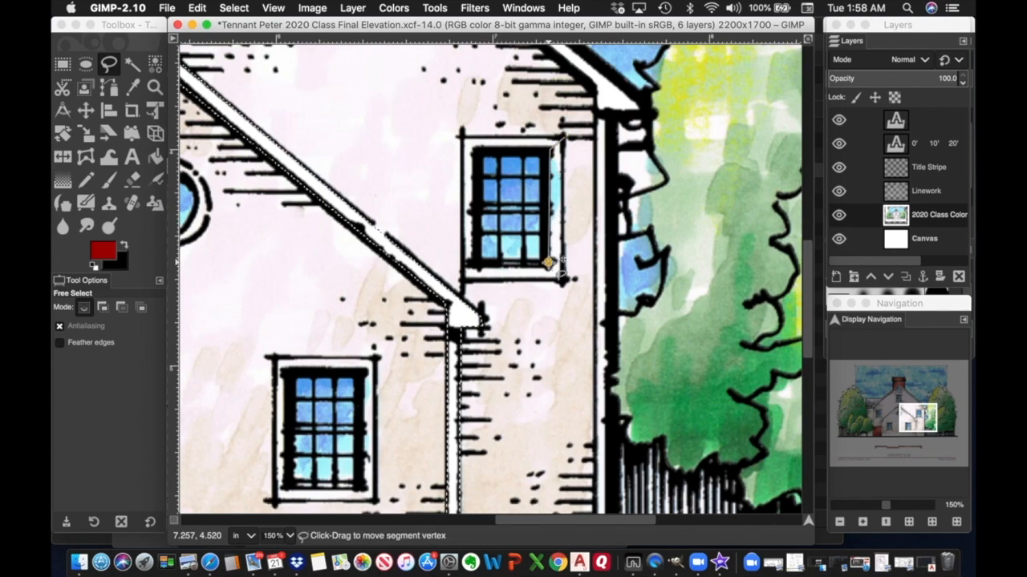
{"action": "left_click", "coordinate": [564, 138]}
{"action": "key", "text": "Return"}
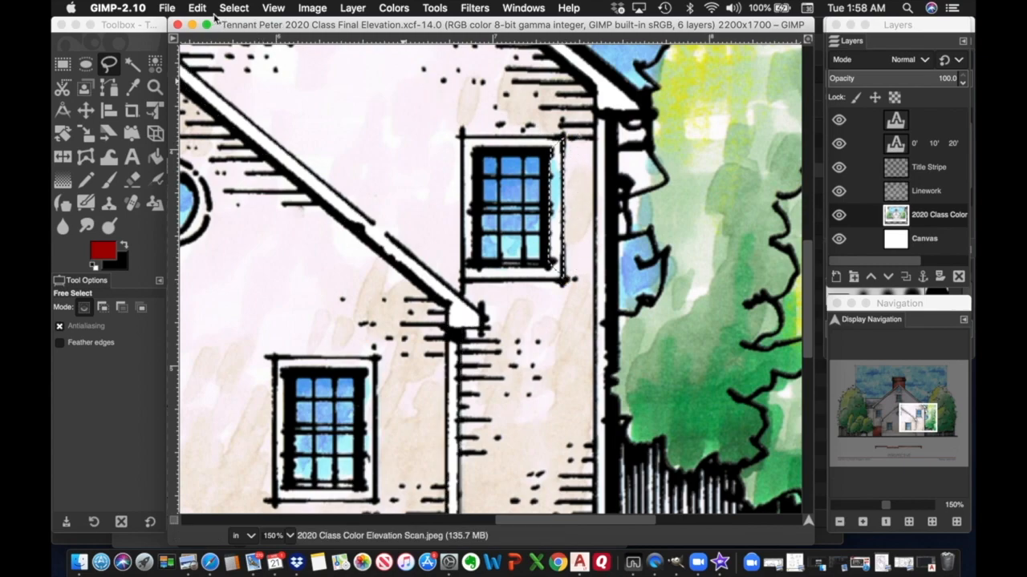
{"action": "left_click", "coordinate": [198, 8]}
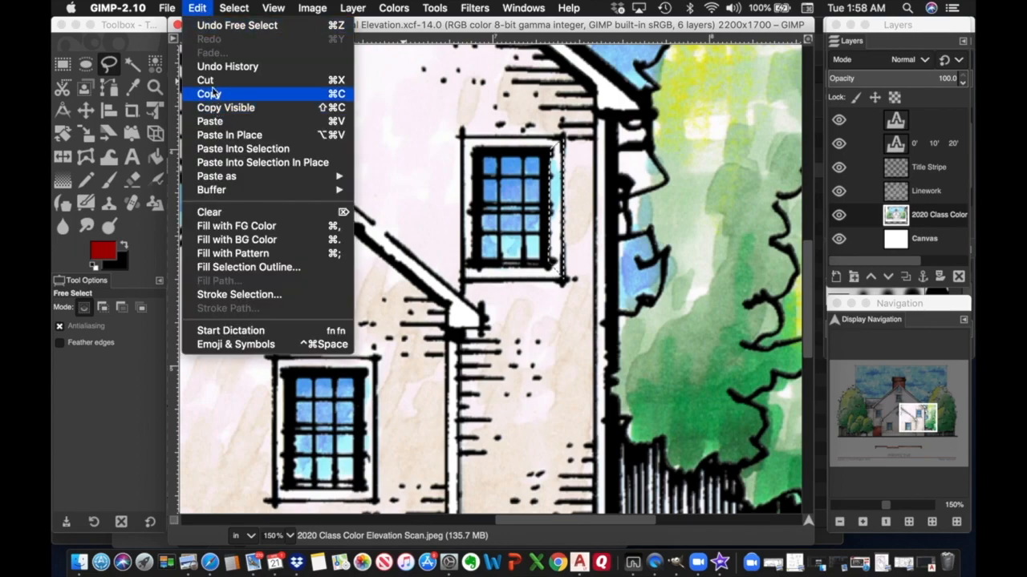
{"action": "left_click", "coordinate": [210, 212]}
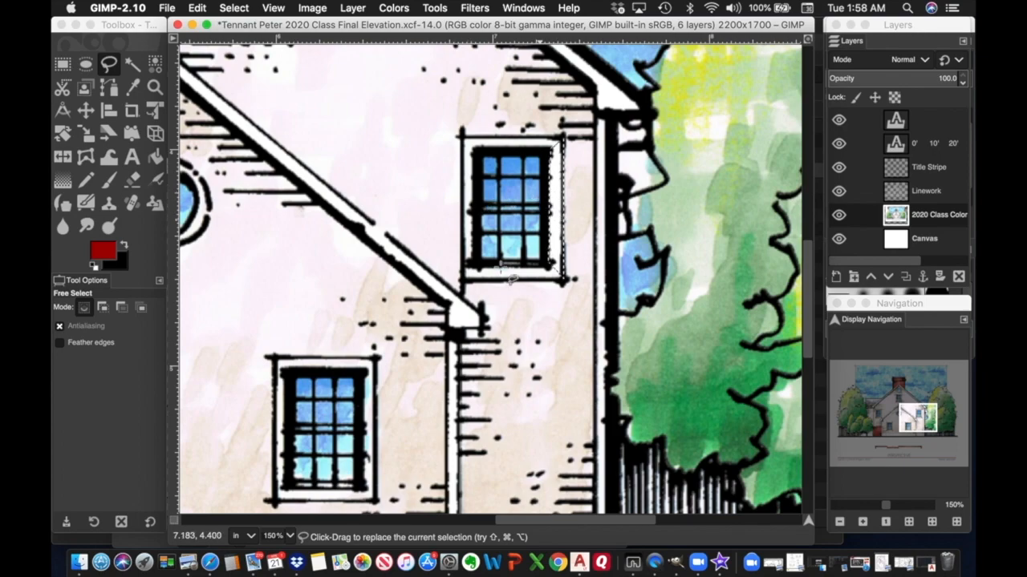
{"action": "scroll", "coordinate": [474, 328], "scroll_direction": "down", "scroll_amount": 6}
{"action": "scroll", "coordinate": [474, 327], "scroll_direction": "left", "scroll_amount": 5}
Select along the right gable window's edge and clear the colour to white.
{"action": "scroll", "coordinate": [476, 326], "scroll_direction": "up", "scroll_amount": 4}
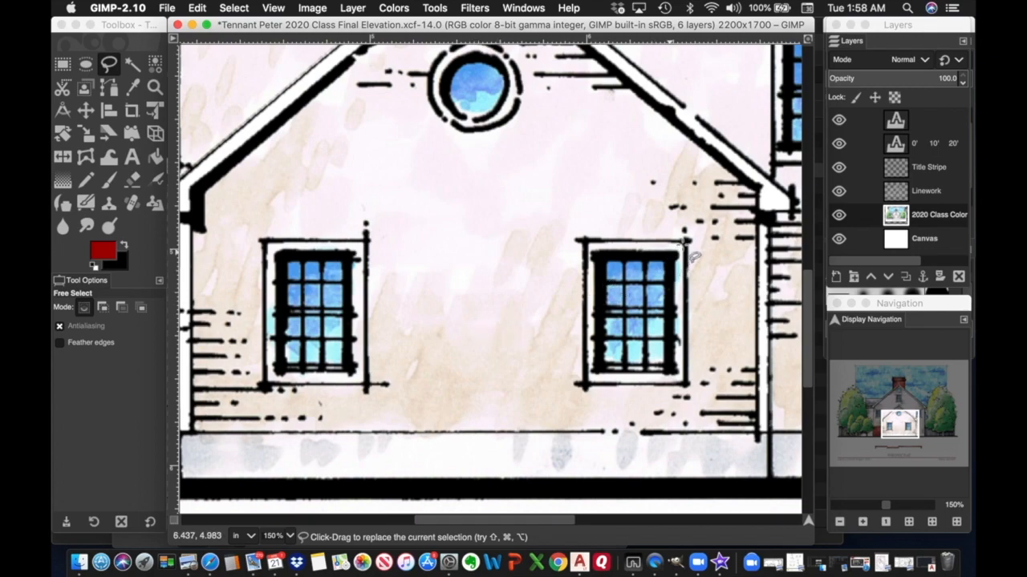
{"action": "left_click", "coordinate": [686, 240]}
{"action": "left_click", "coordinate": [674, 252]}
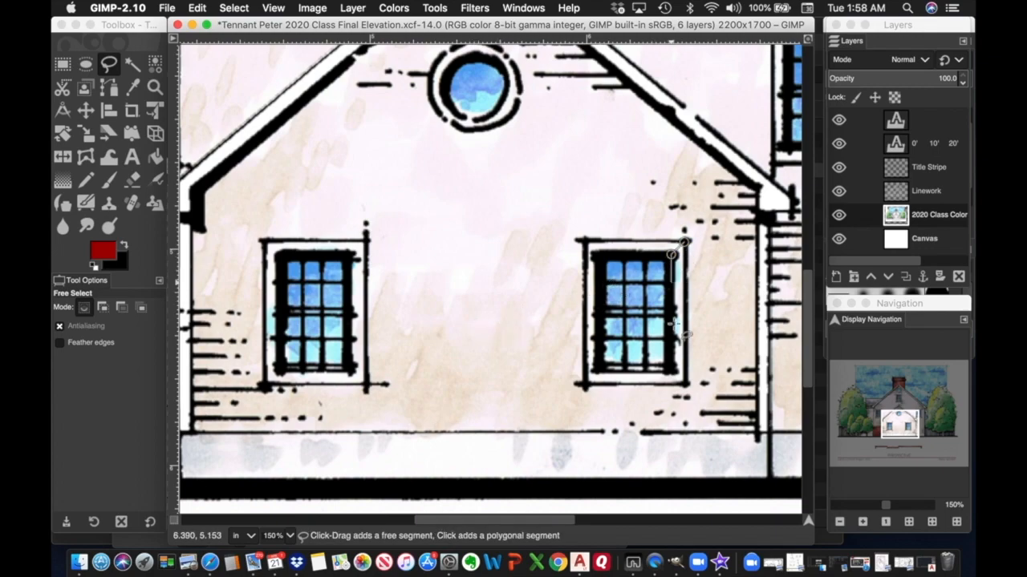
{"action": "left_click", "coordinate": [675, 370]}
{"action": "left_click", "coordinate": [686, 384]}
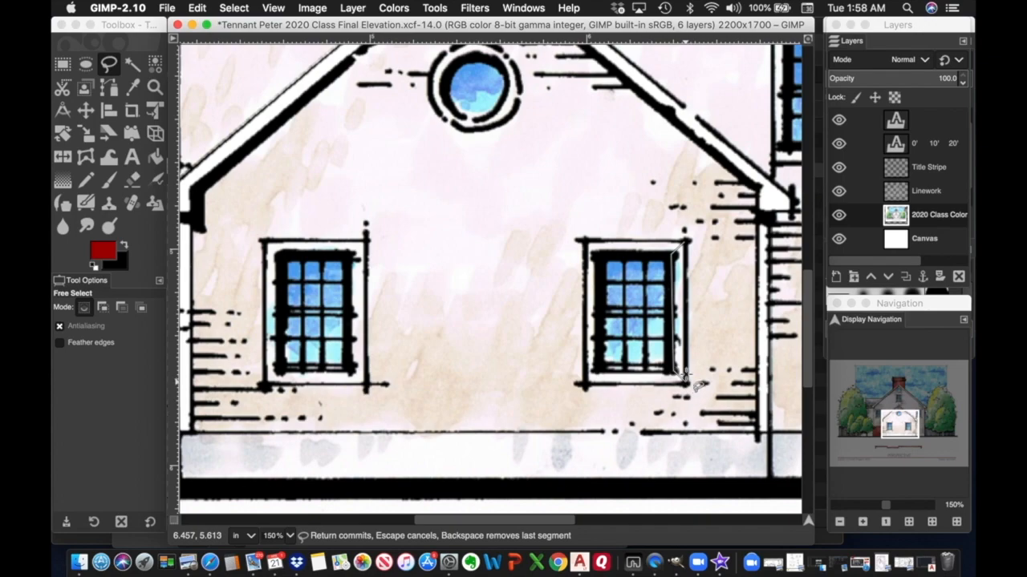
{"action": "left_click", "coordinate": [696, 239]}
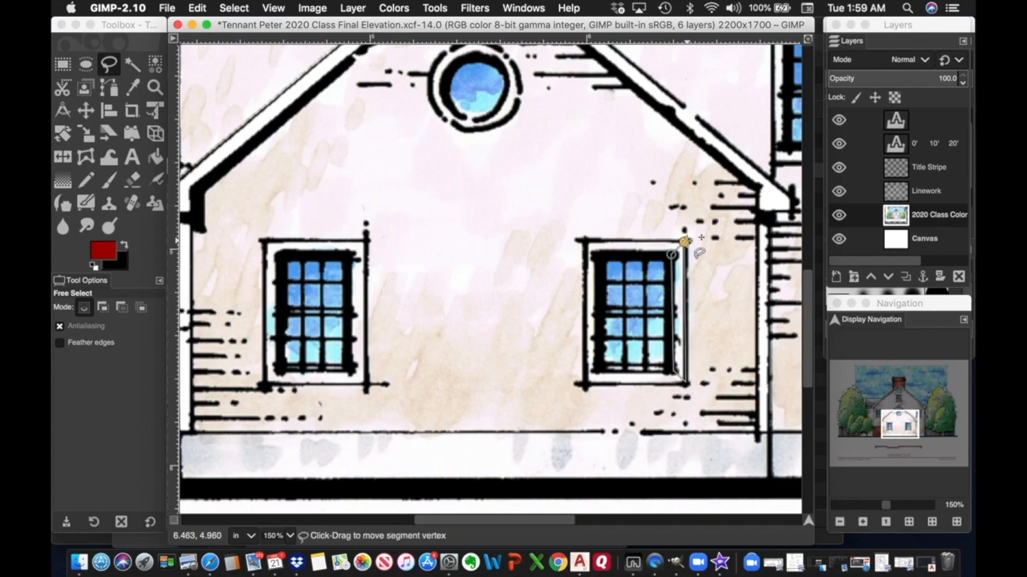
{"action": "key", "text": "Return"}
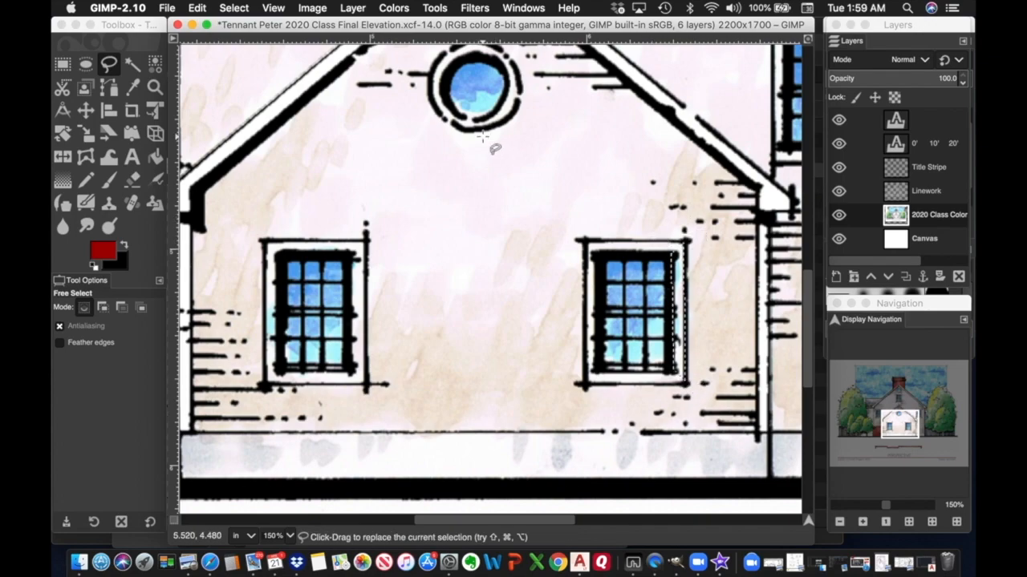
{"action": "left_click", "coordinate": [196, 7]}
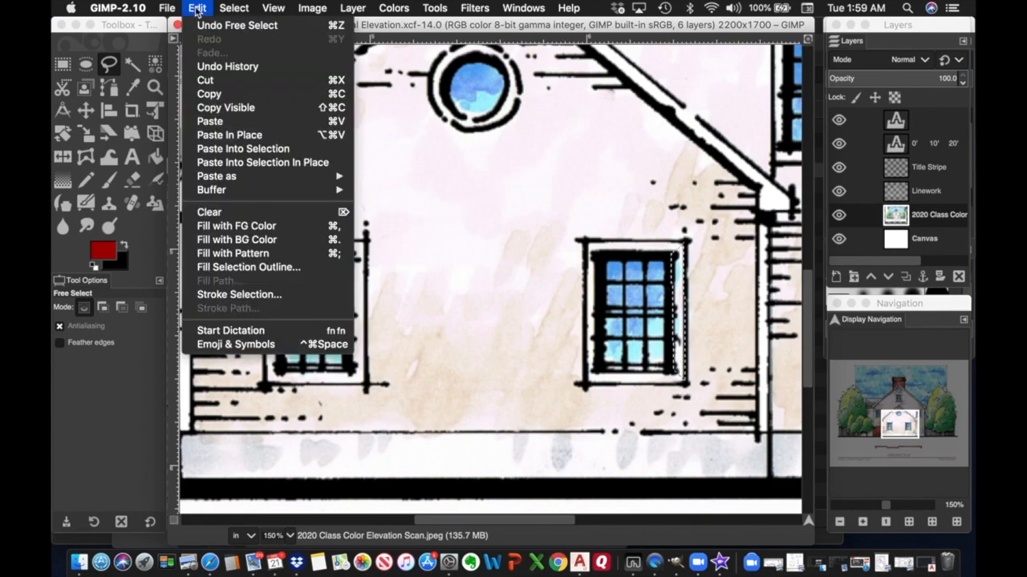
{"action": "left_click", "coordinate": [207, 213]}
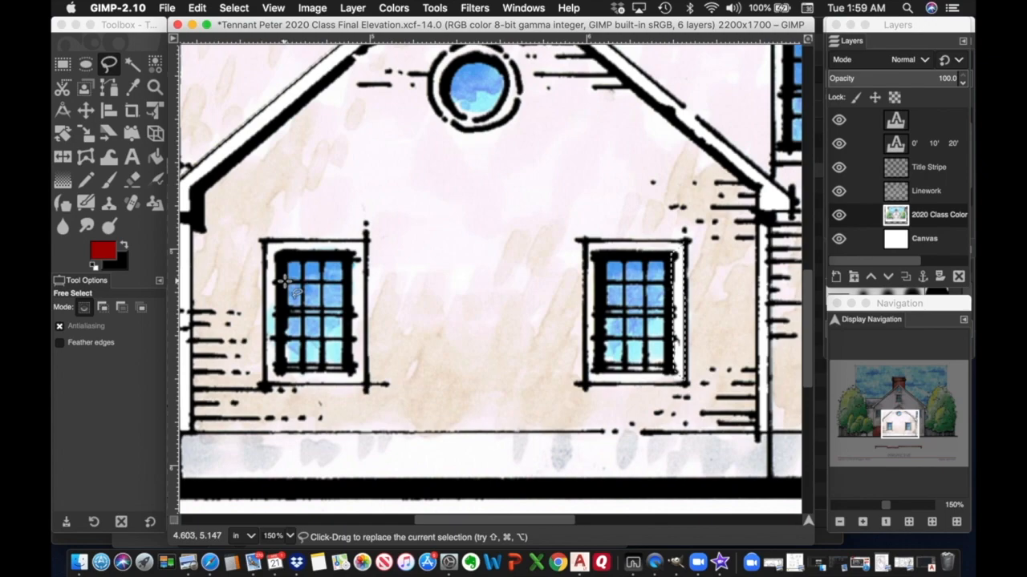
Select the frame around the left first-floor window and clear its colour to white.
{"action": "left_click", "coordinate": [267, 239]}
{"action": "left_click", "coordinate": [366, 239]}
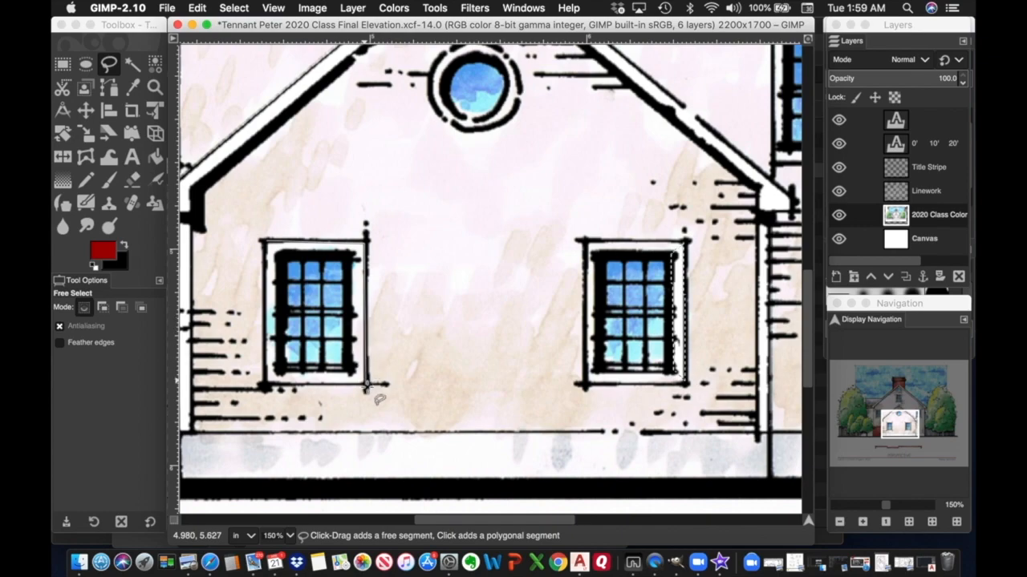
{"action": "left_click", "coordinate": [364, 386]}
{"action": "left_click", "coordinate": [348, 370]}
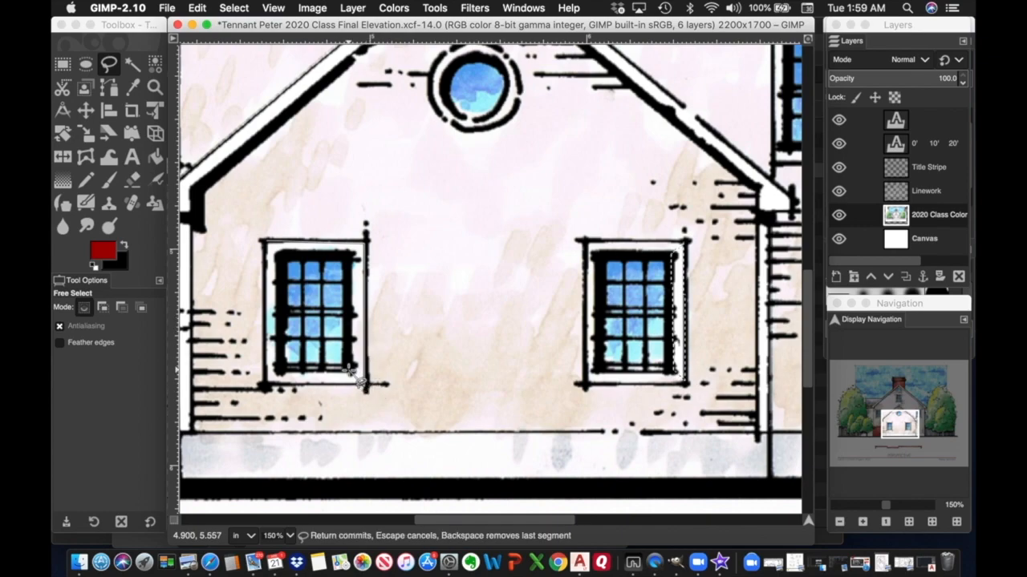
{"action": "left_click", "coordinate": [348, 255]}
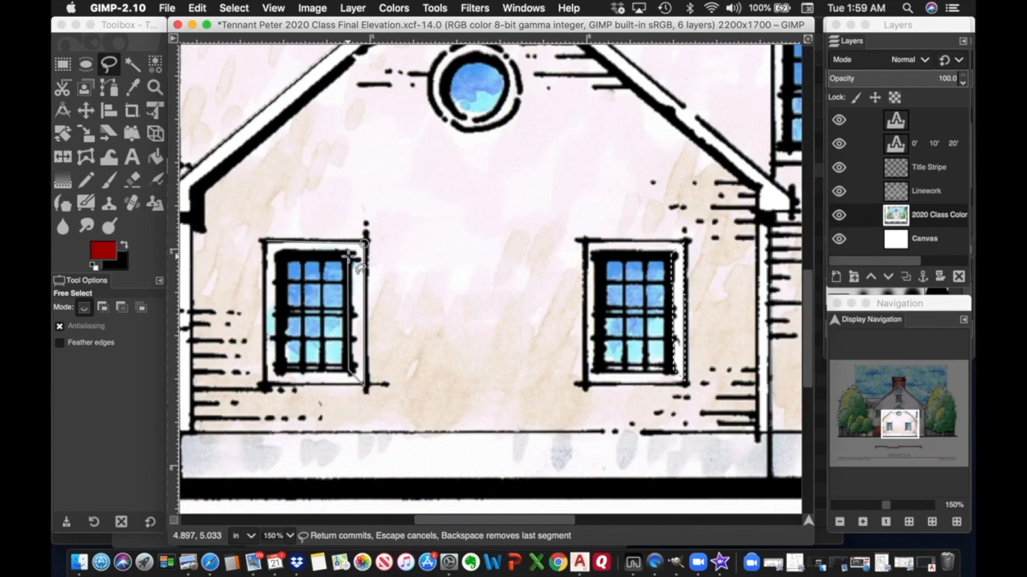
{"action": "left_click", "coordinate": [278, 256]}
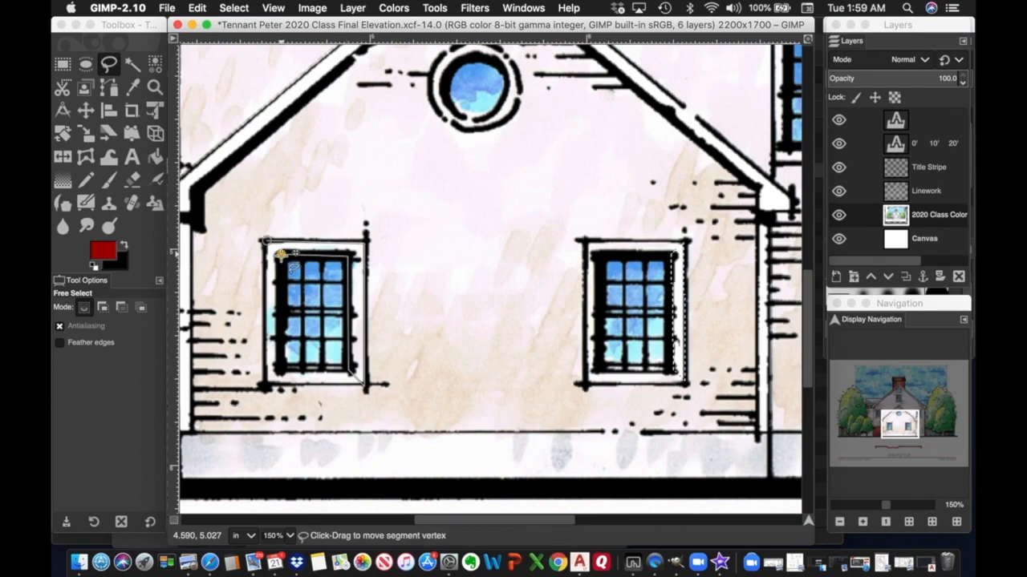
{"action": "left_click", "coordinate": [280, 372]}
{"action": "left_click", "coordinate": [265, 385]}
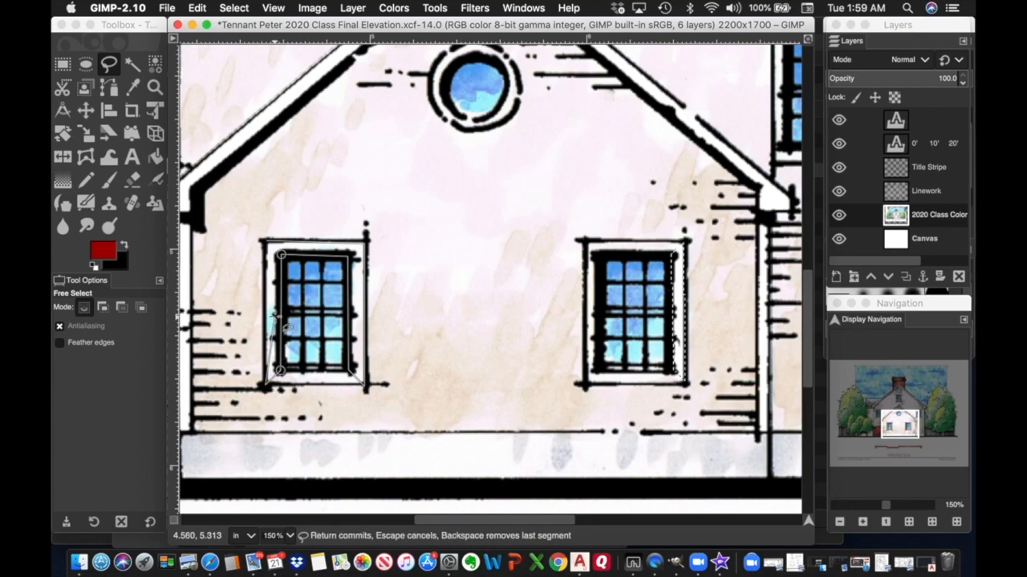
{"action": "left_click", "coordinate": [266, 240]}
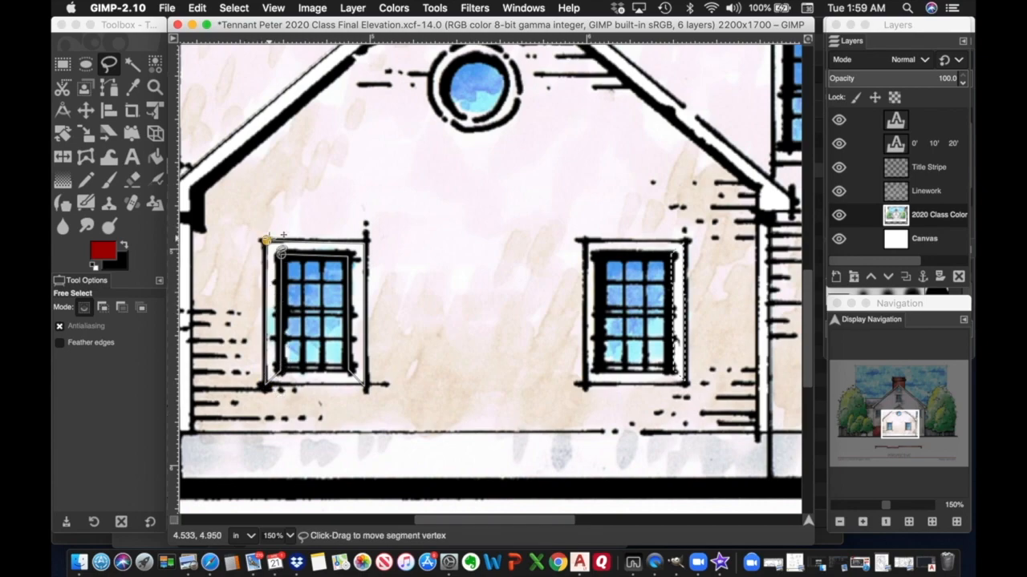
{"action": "key", "text": "Return"}
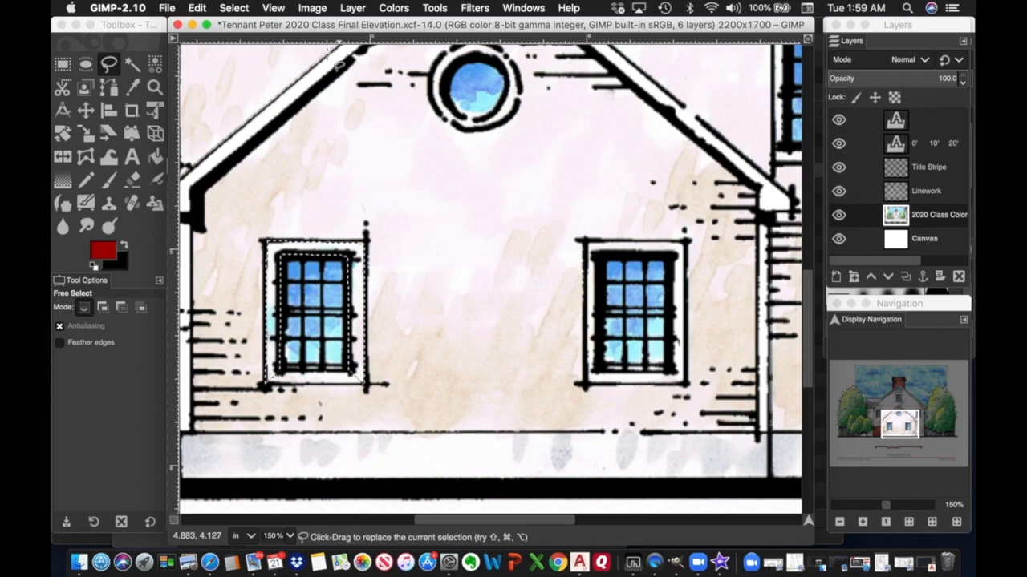
{"action": "left_click", "coordinate": [200, 10]}
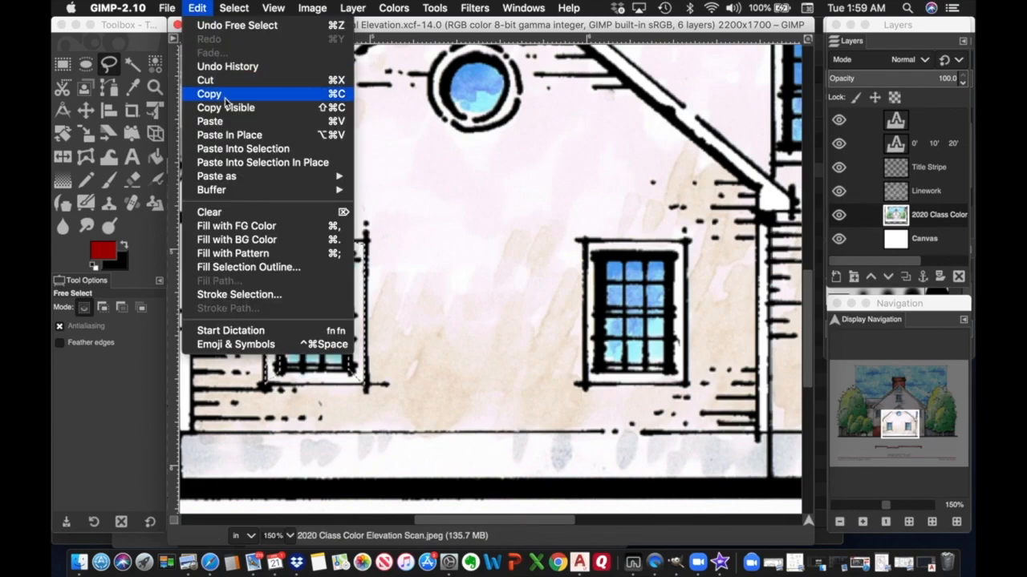
{"action": "left_click", "coordinate": [216, 212]}
Zoom out to 33.3% so the whole sheet, scale bar and PERSPECTIVE title block fit in view.
{"action": "scroll", "coordinate": [374, 248], "scroll_direction": "up", "scroll_amount": 10}
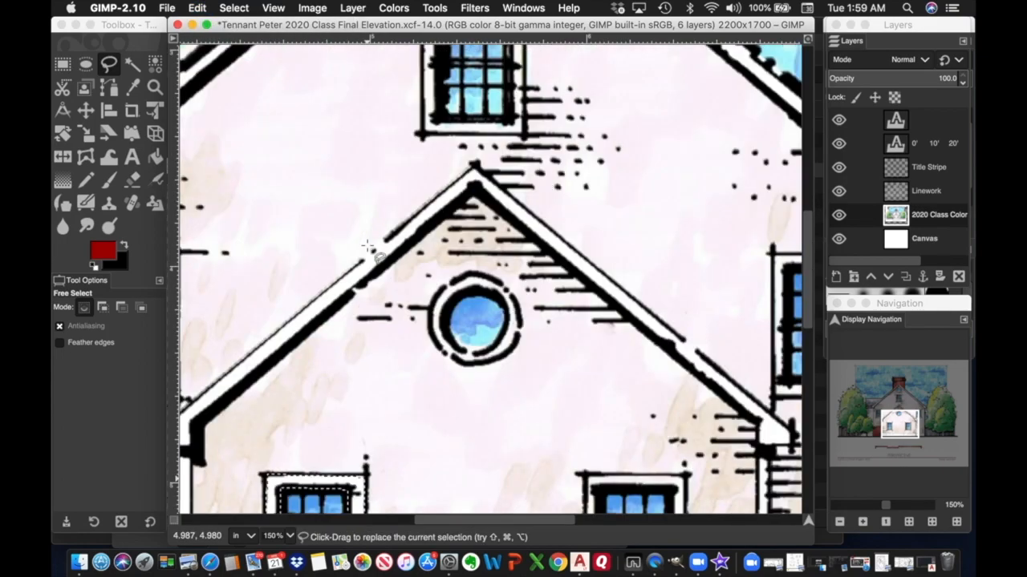
{"action": "scroll", "coordinate": [369, 244], "scroll_direction": "down", "scroll_amount": 5}
{"action": "scroll", "coordinate": [369, 245], "scroll_direction": "left", "scroll_amount": 5}
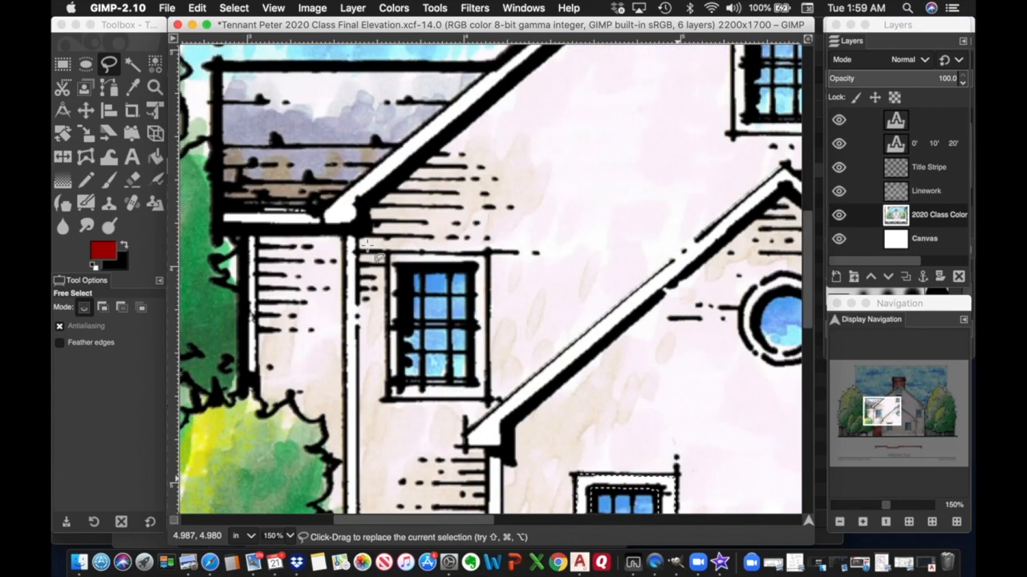
{"action": "scroll", "coordinate": [367, 245], "scroll_direction": "right", "scroll_amount": 5}
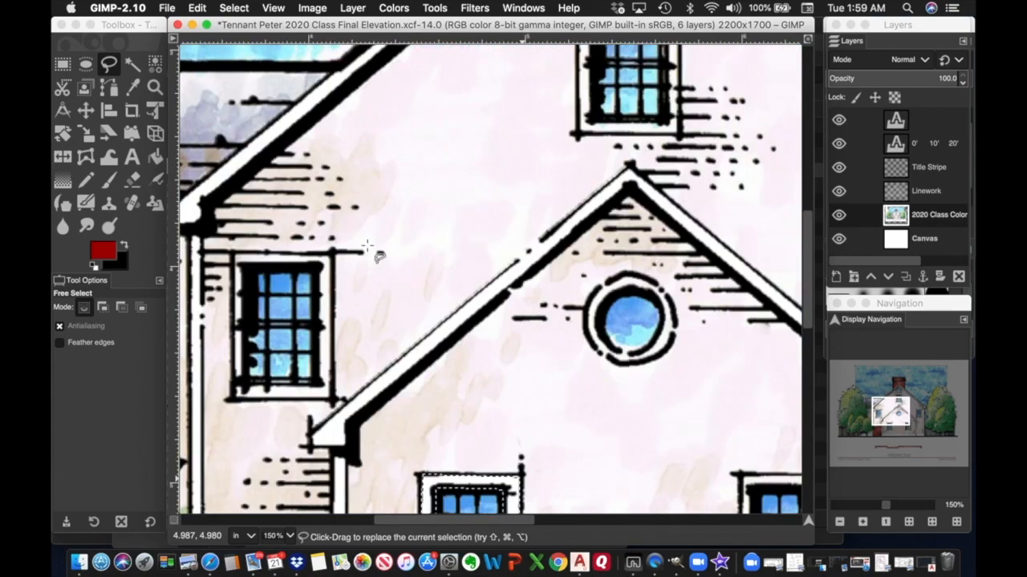
{"action": "scroll", "coordinate": [367, 244], "scroll_direction": "right", "scroll_amount": 5}
{"action": "scroll", "coordinate": [367, 245], "scroll_direction": "left", "scroll_amount": 10}
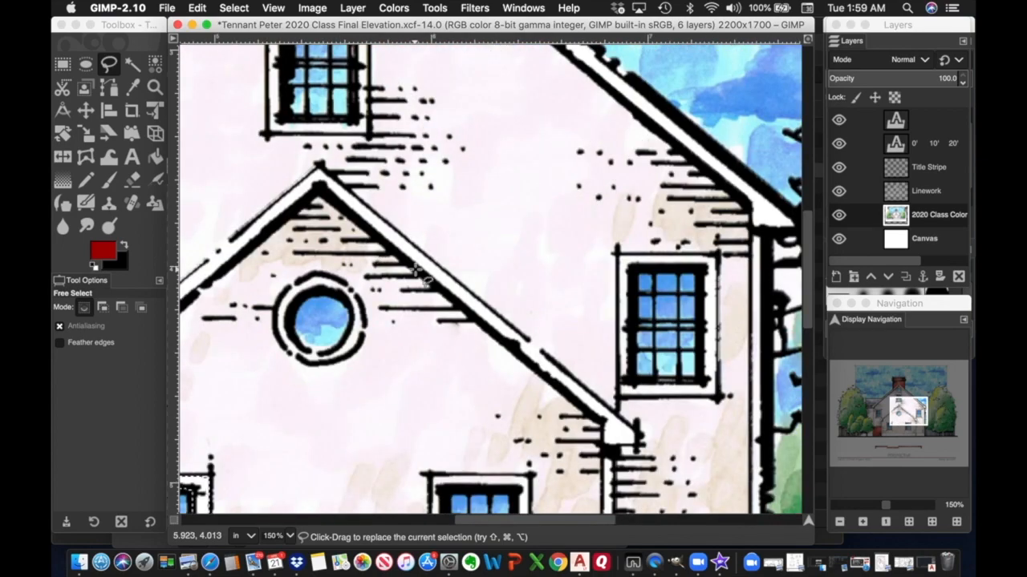
{"action": "scroll", "coordinate": [414, 271], "scroll_direction": "up", "scroll_amount": 7}
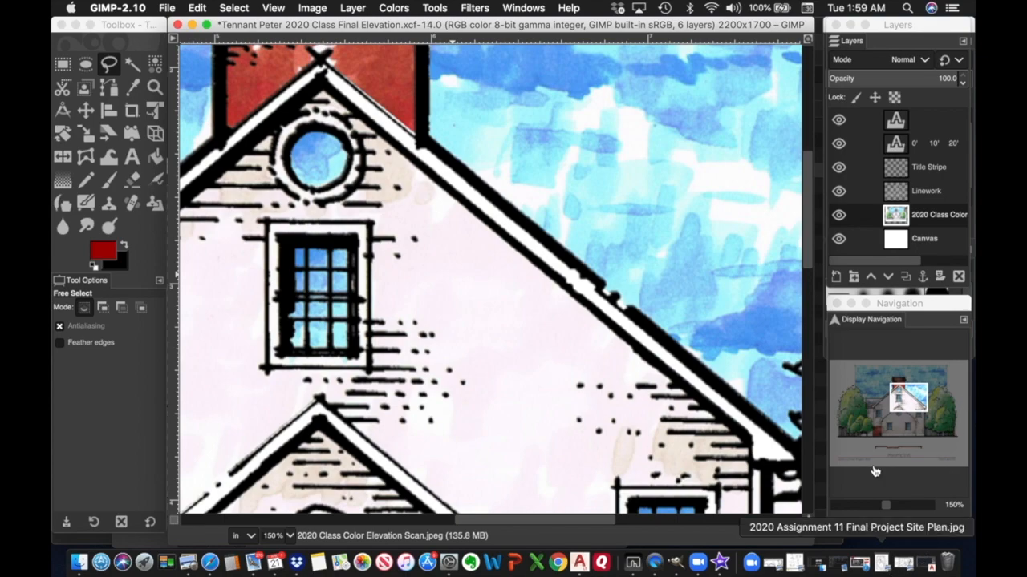
{"action": "left_click", "coordinate": [840, 522]}
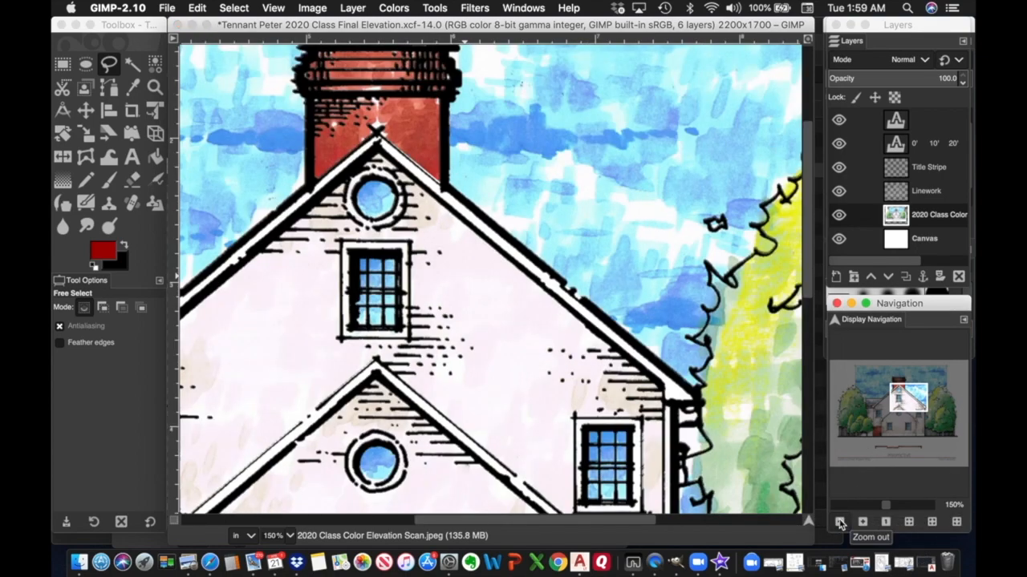
{"action": "left_click", "coordinate": [840, 522]}
{"action": "left_click", "coordinate": [840, 522]}
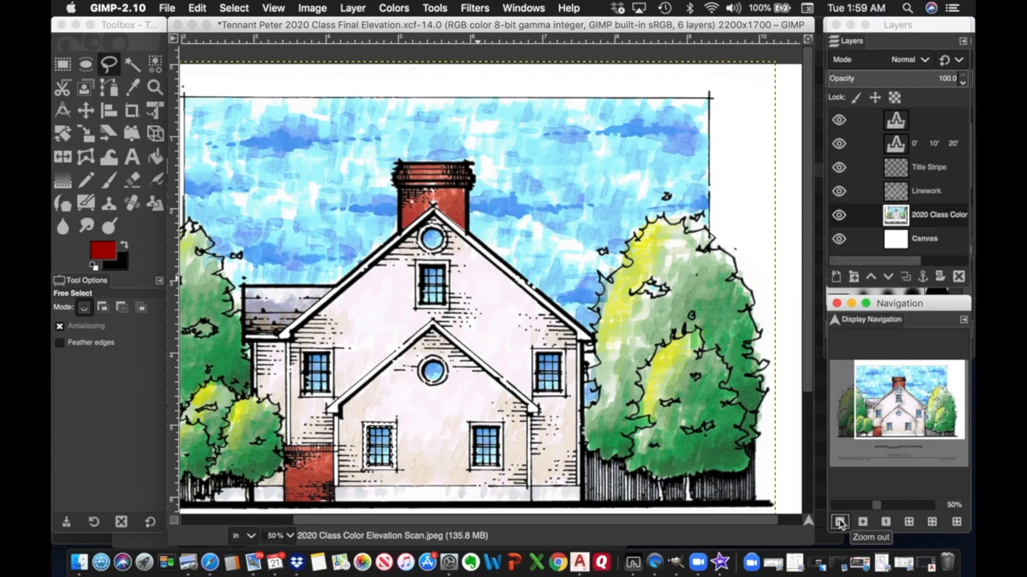
{"action": "left_click", "coordinate": [840, 523]}
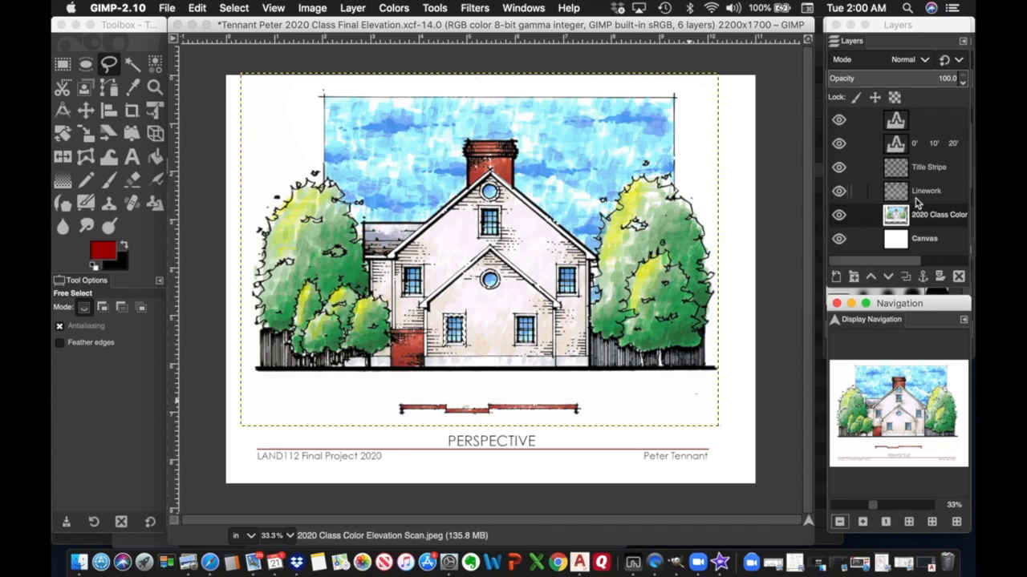
Edit the title text layer, typing SIDE ELEVATION in place of PERSPECTIVE.
{"action": "left_click", "coordinate": [896, 120]}
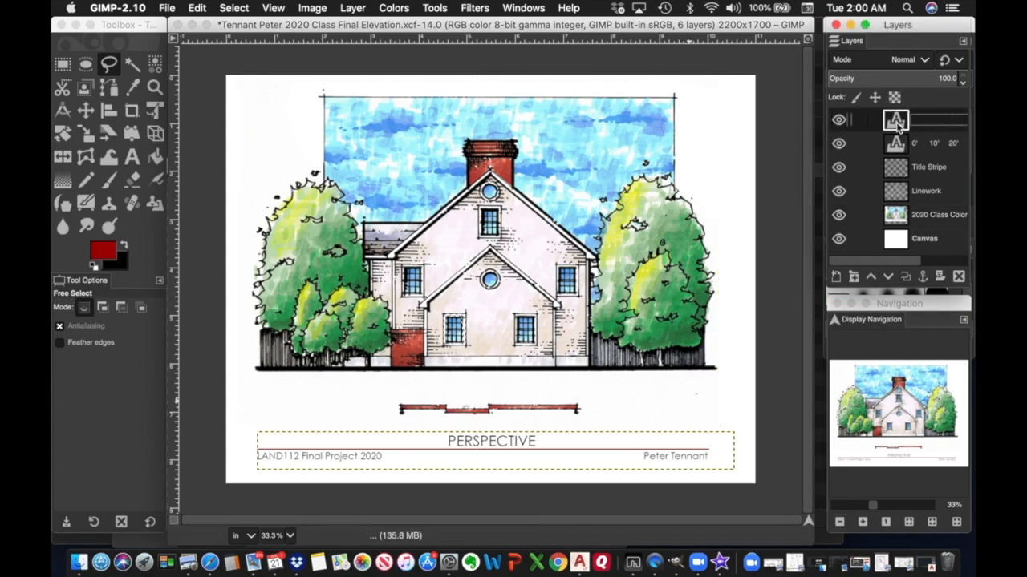
{"action": "double_click", "coordinate": [896, 121]}
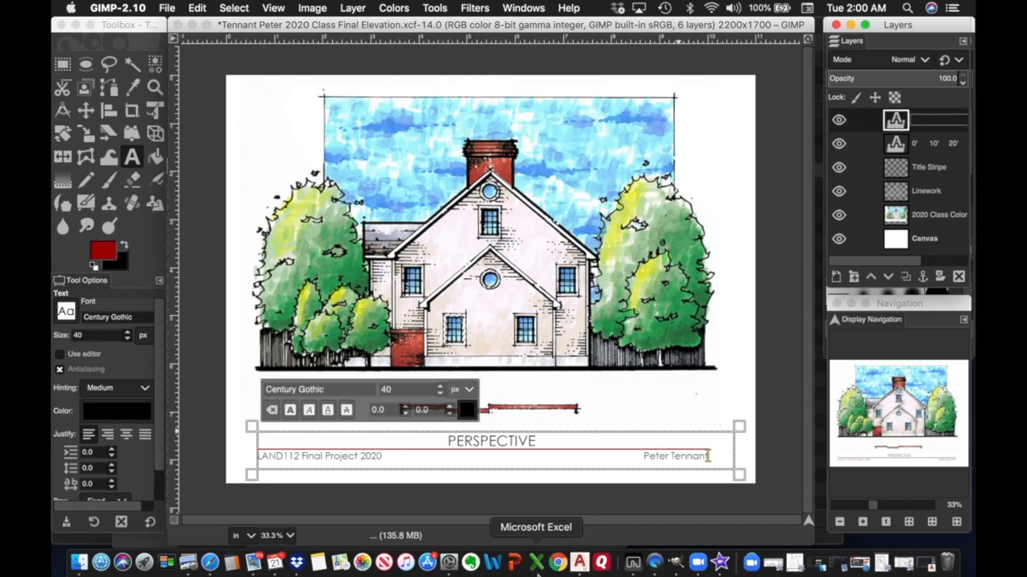
{"action": "left_click", "coordinate": [447, 441]}
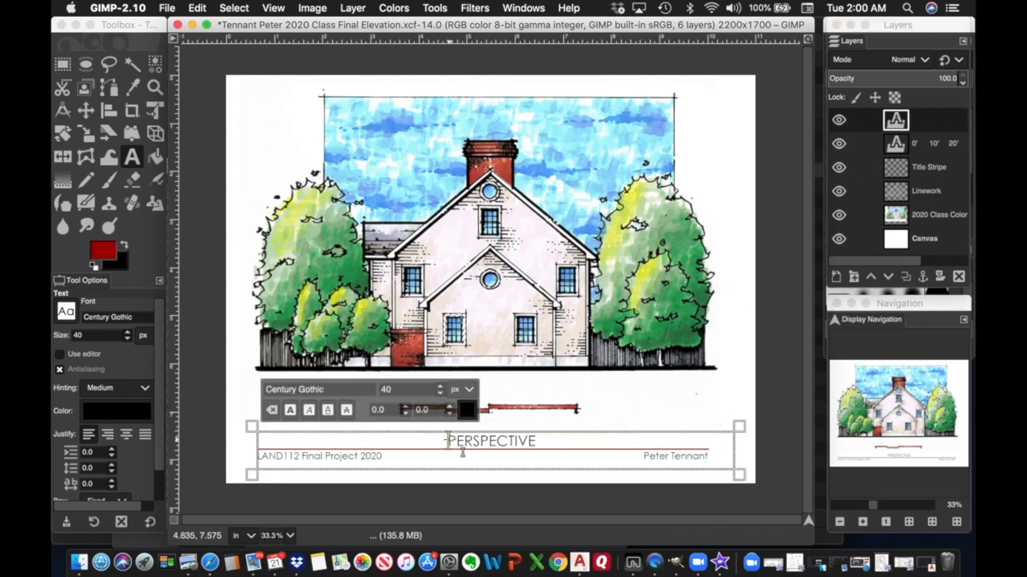
{"action": "key", "text": "Right"}
{"action": "type", "text": "ELEV"}
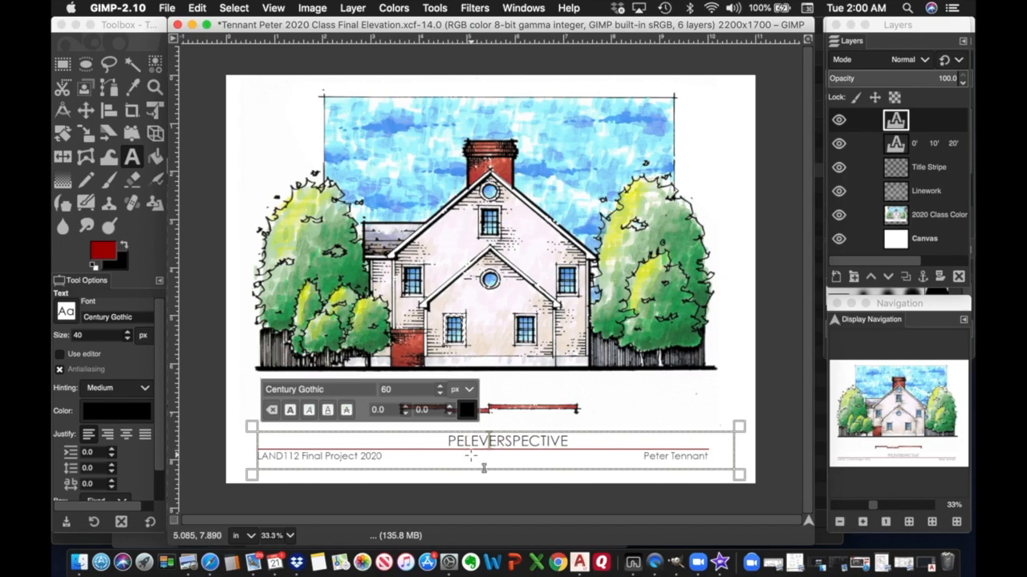
{"action": "key", "text": "BackSpace"}
{"action": "key", "text": "BackSpace"}
{"action": "key", "text": "BackSpace"}
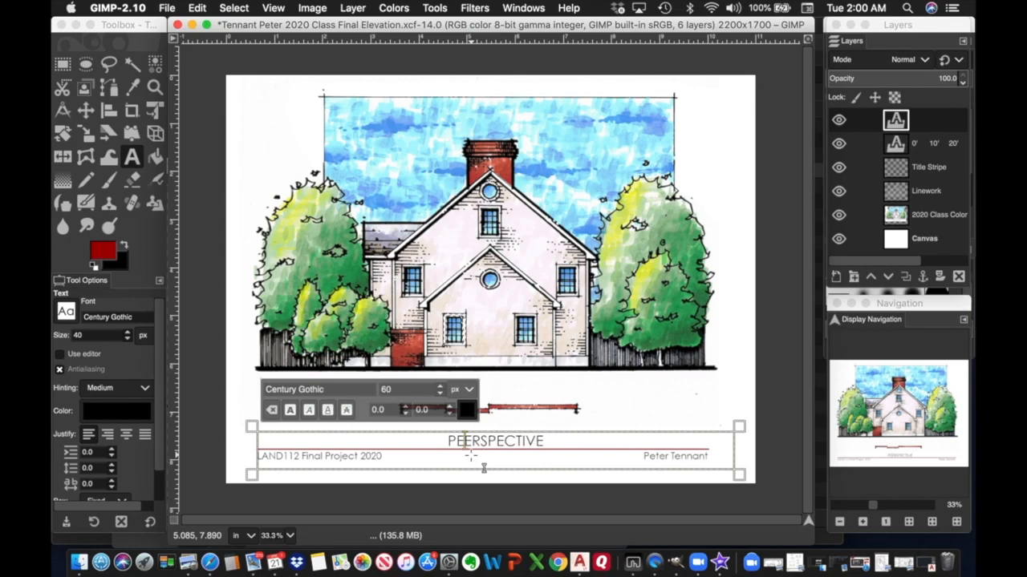
{"action": "key", "text": "BackSpace"}
{"action": "type", "text": "SIE"}
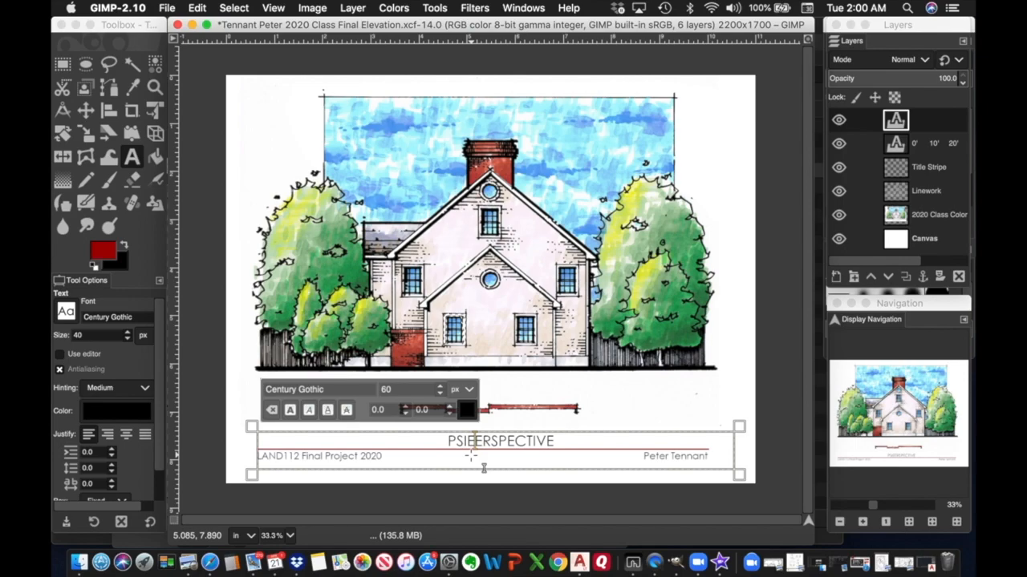
{"action": "key", "text": "BackSpace"}
{"action": "type", "text": "DE ELE"}
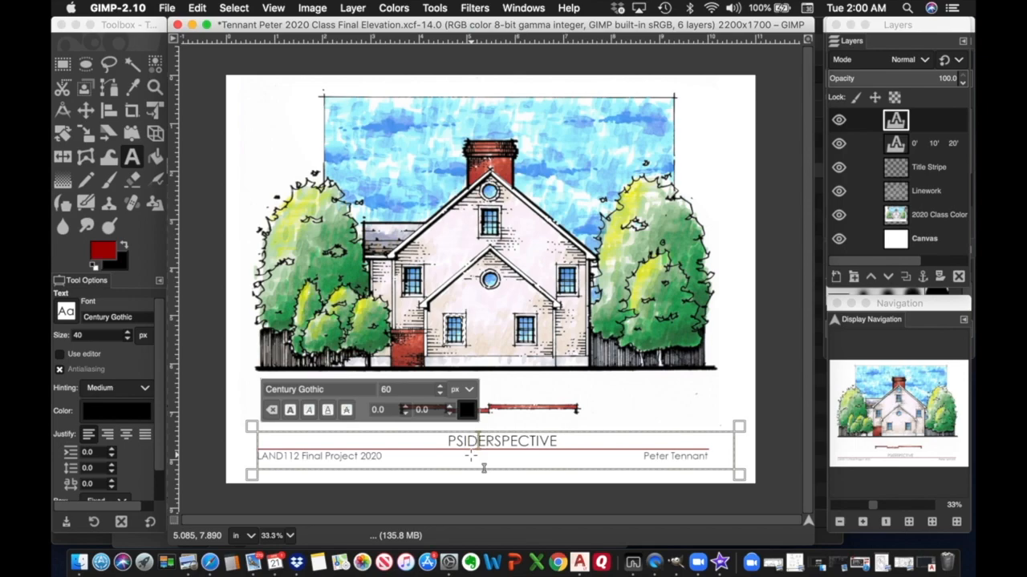
{"action": "type", "text": "VATION"}
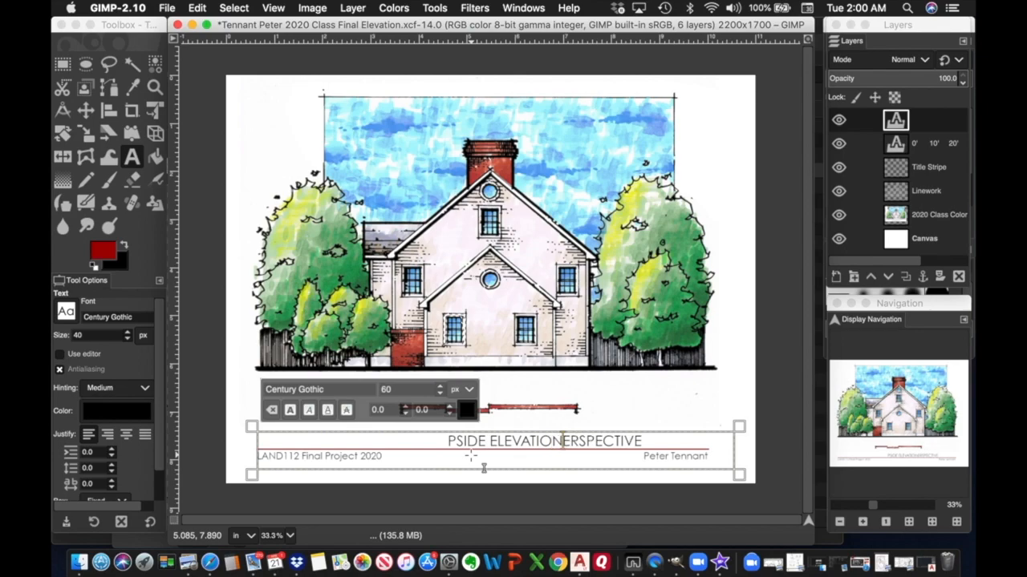
Delete the leftover PERSPECTIVE letters and leading spaces, then select the scale-bar text layer.
{"action": "key", "text": "Delete"}
{"action": "key", "text": "Delete"}
{"action": "key", "text": "Delete"}
{"action": "key", "text": "Delete"}
{"action": "key", "text": "Delete"}
{"action": "key", "text": "Delete"}
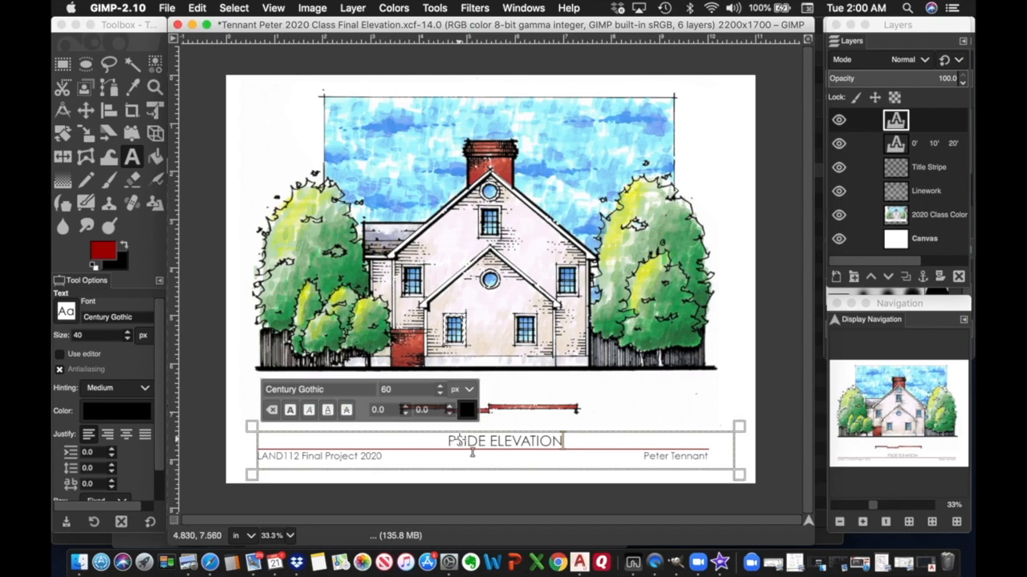
{"action": "key", "text": "BackSpace"}
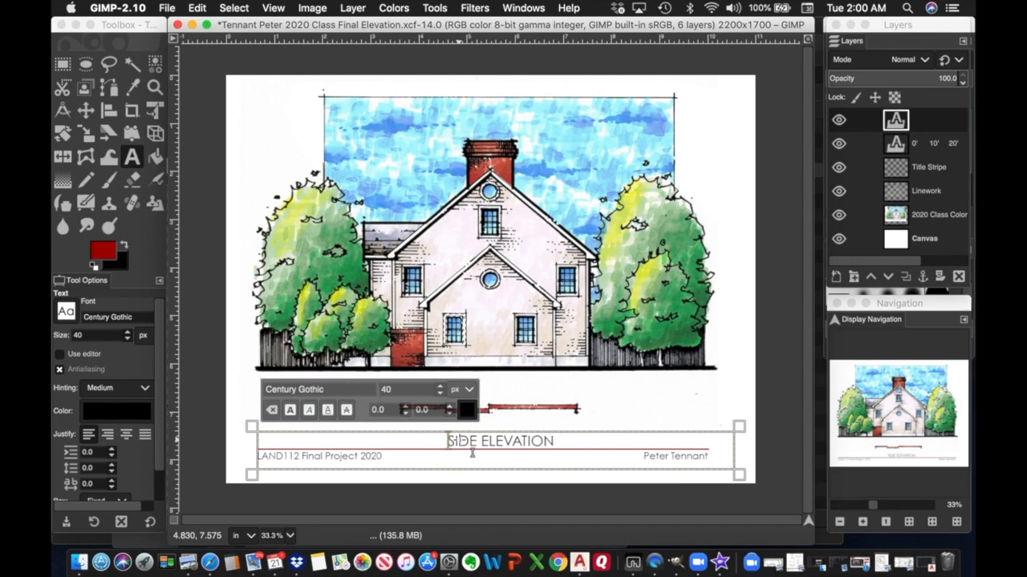
{"action": "key", "text": "BackSpace"}
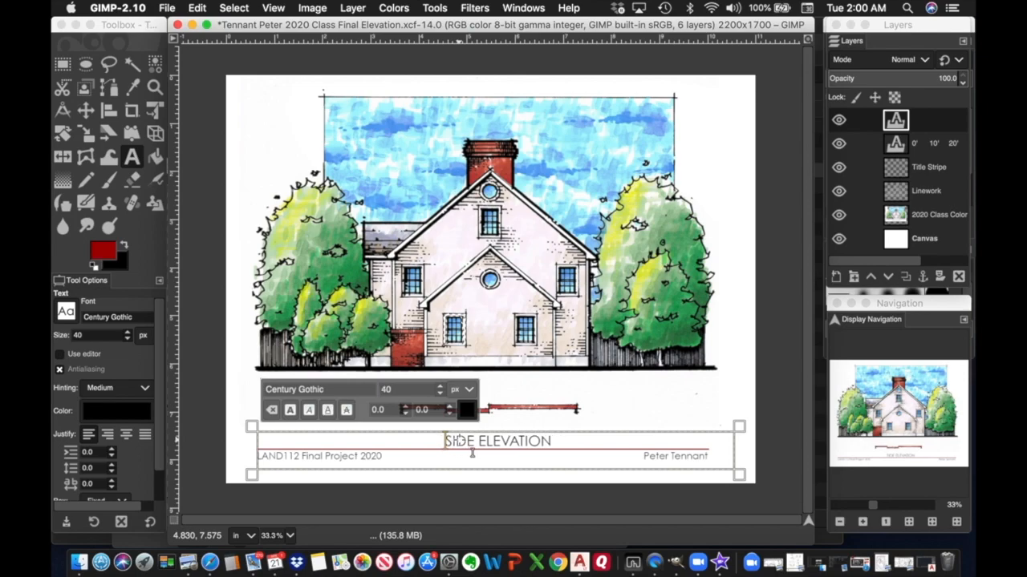
{"action": "key", "text": "BackSpace"}
{"action": "key", "text": "BackSpace"}
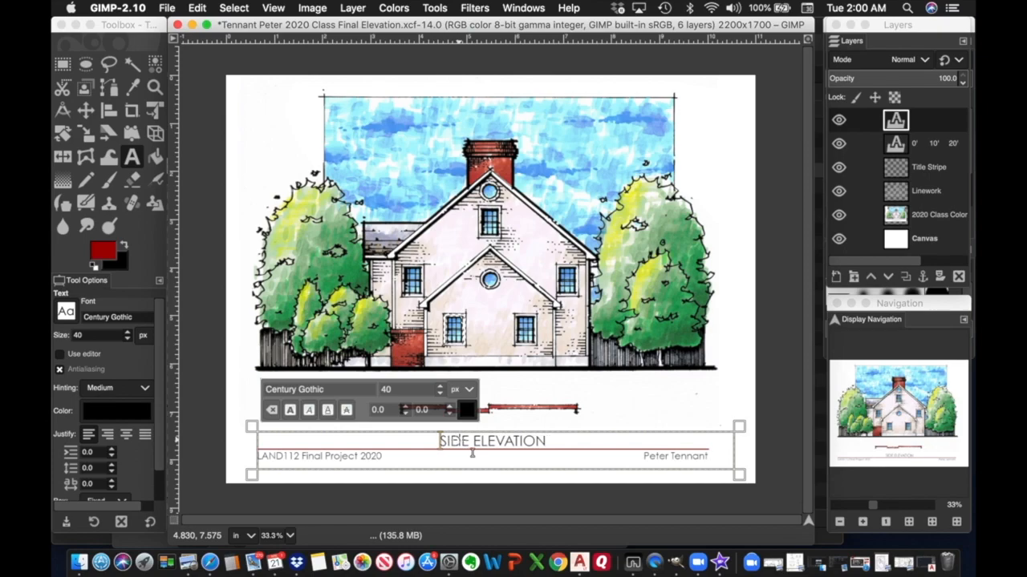
{"action": "key", "text": "BackSpace"}
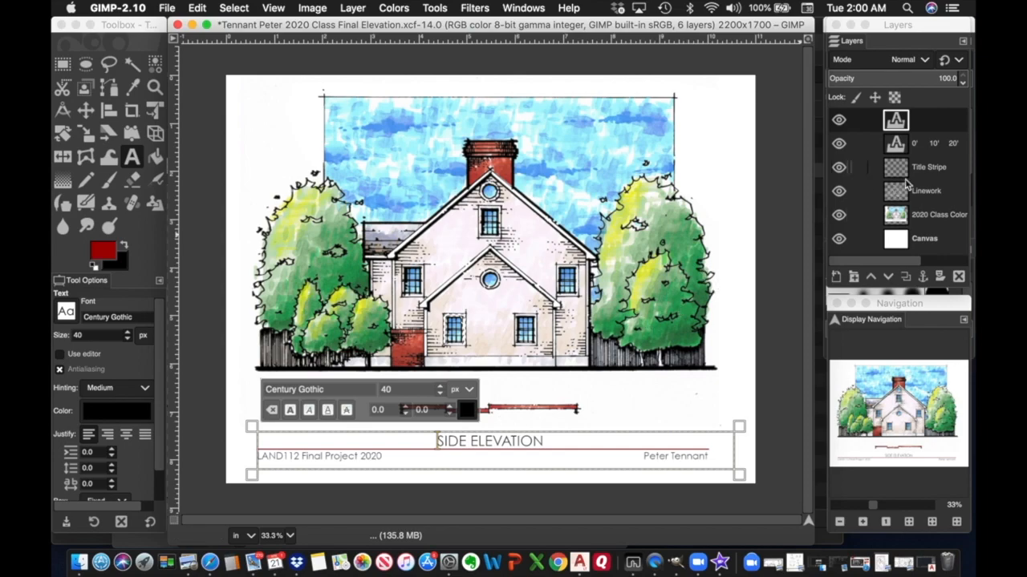
{"action": "left_click", "coordinate": [943, 143]}
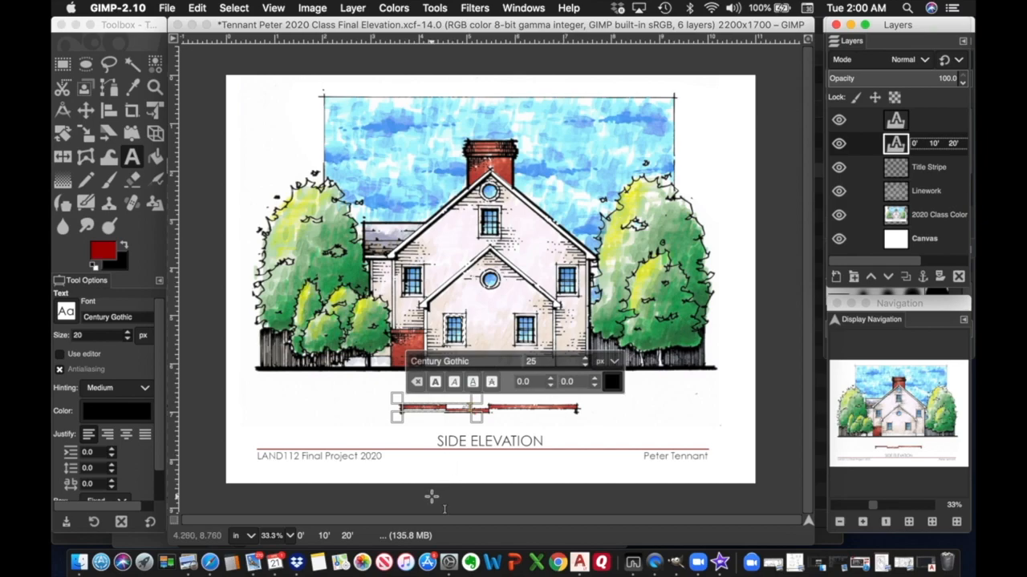
Zoom in on the scale bar and drag the 0', 10', 20', 40' labels just below the red bar.
{"action": "left_click_drag", "start_coordinate": [476, 417], "coordinate": [614, 448]}
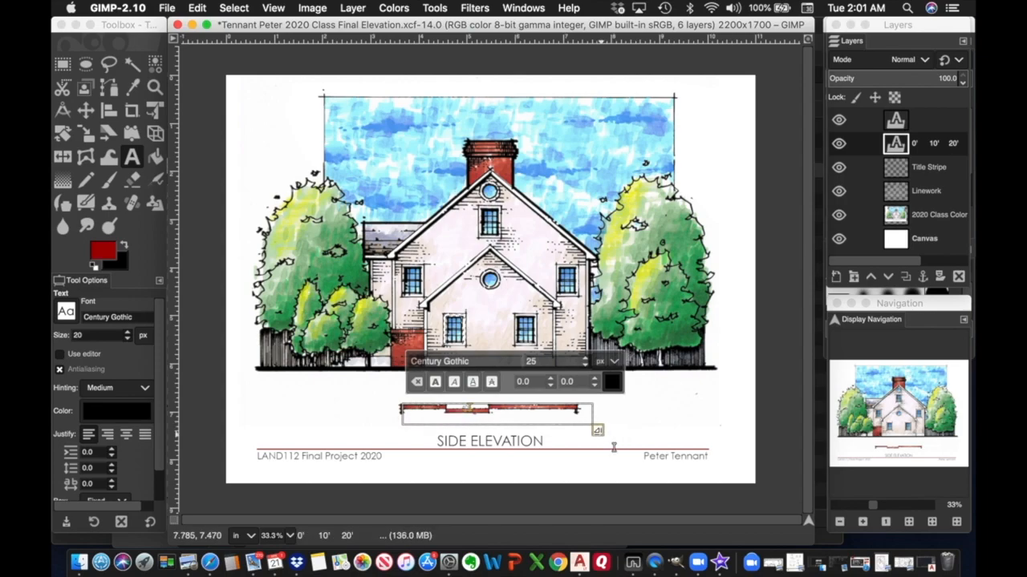
{"action": "left_click", "coordinate": [862, 522]}
{"action": "left_click", "coordinate": [862, 522]}
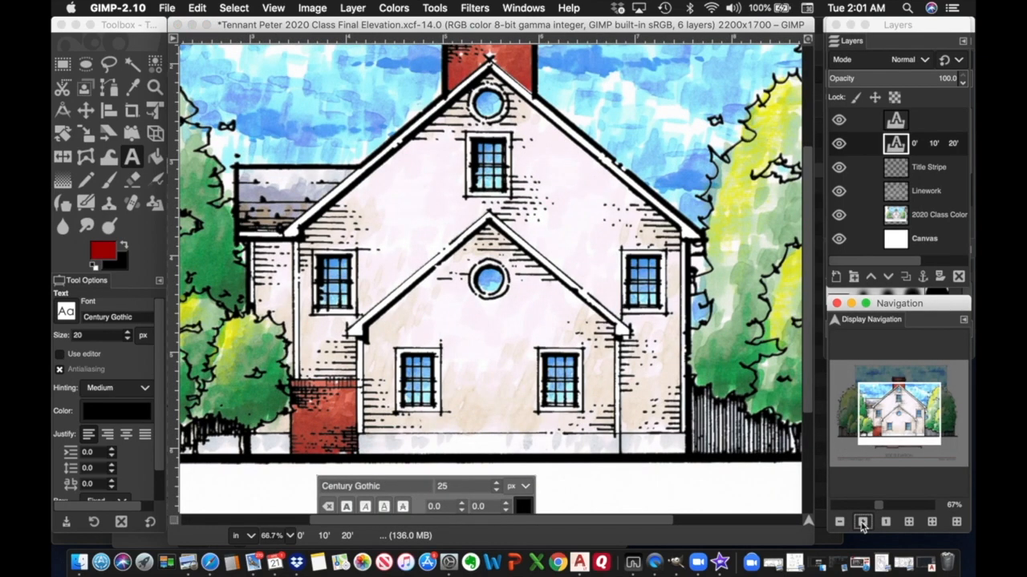
{"action": "left_click_drag", "start_coordinate": [903, 423], "coordinate": [902, 445]}
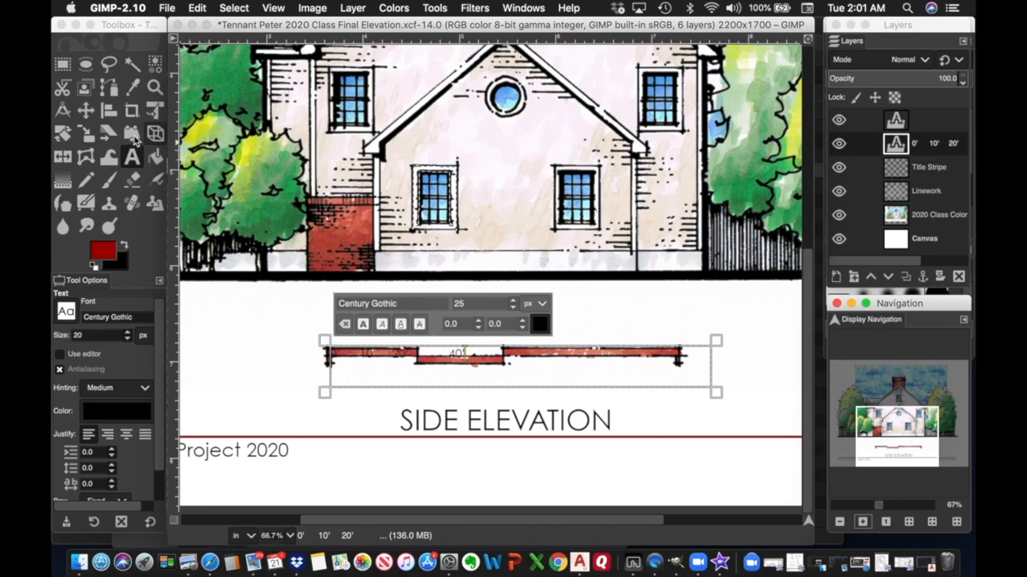
{"action": "left_click", "coordinate": [86, 110]}
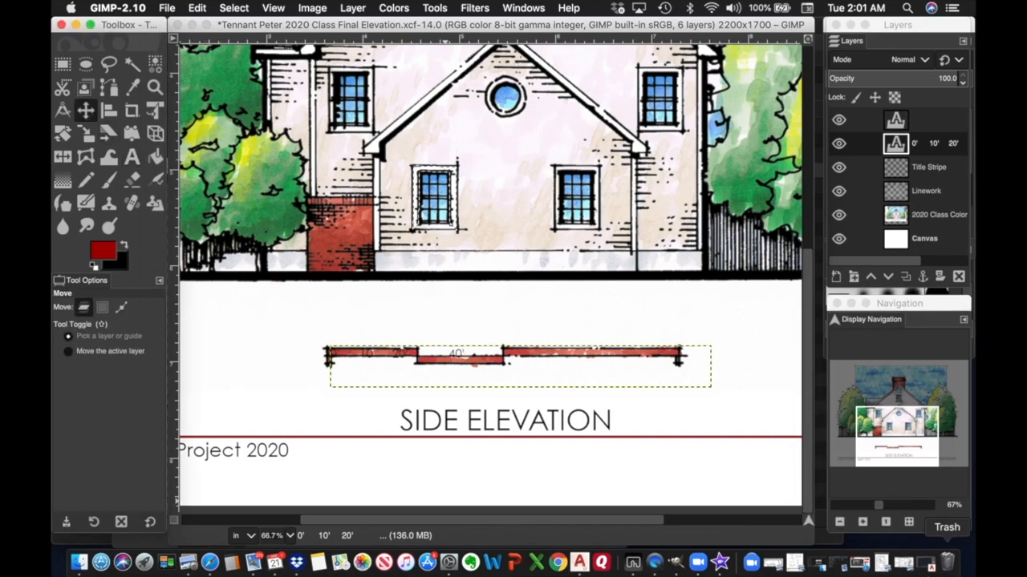
{"action": "mouse_move", "coordinate": [974, 576]}
{"action": "mouse_move", "coordinate": [53, 574]}
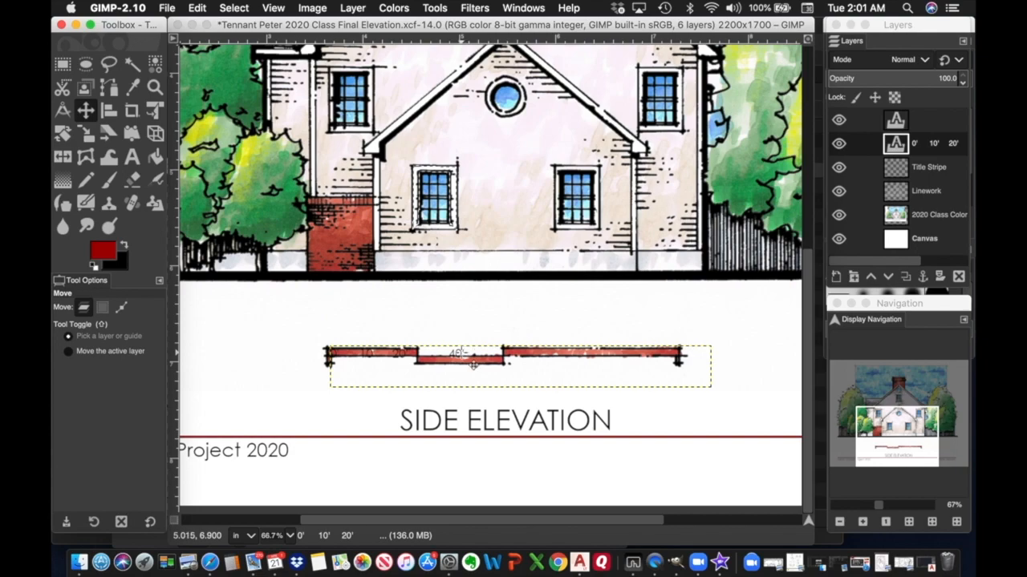
{"action": "left_click", "coordinate": [463, 355]}
{"action": "left_click_drag", "start_coordinate": [463, 355], "coordinate": [458, 384]}
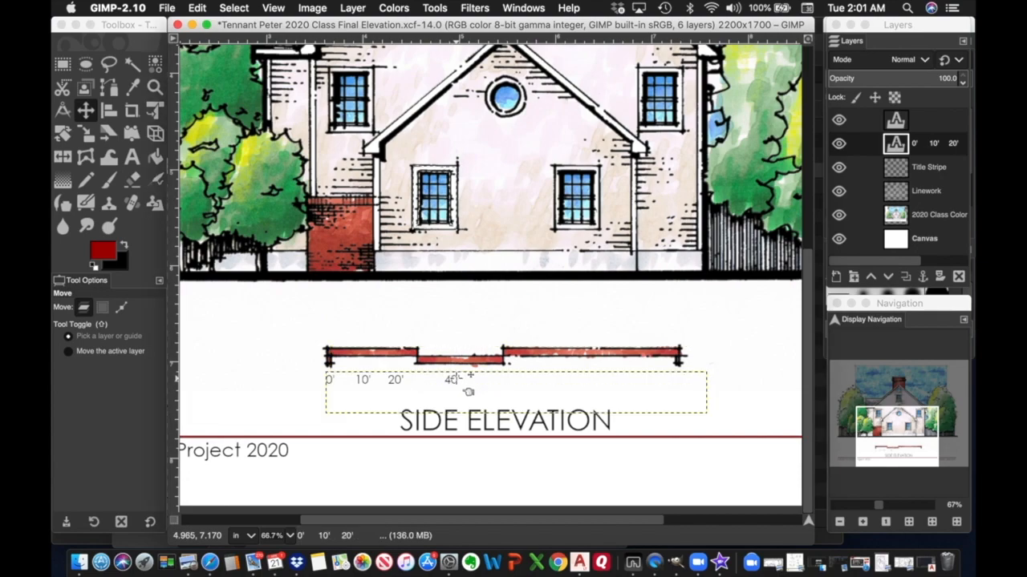
Change the scale-bar labels 10', 20', 40' to 8', 16' and 32'.
{"action": "left_click", "coordinate": [359, 379]}
{"action": "double_click", "coordinate": [896, 144]}
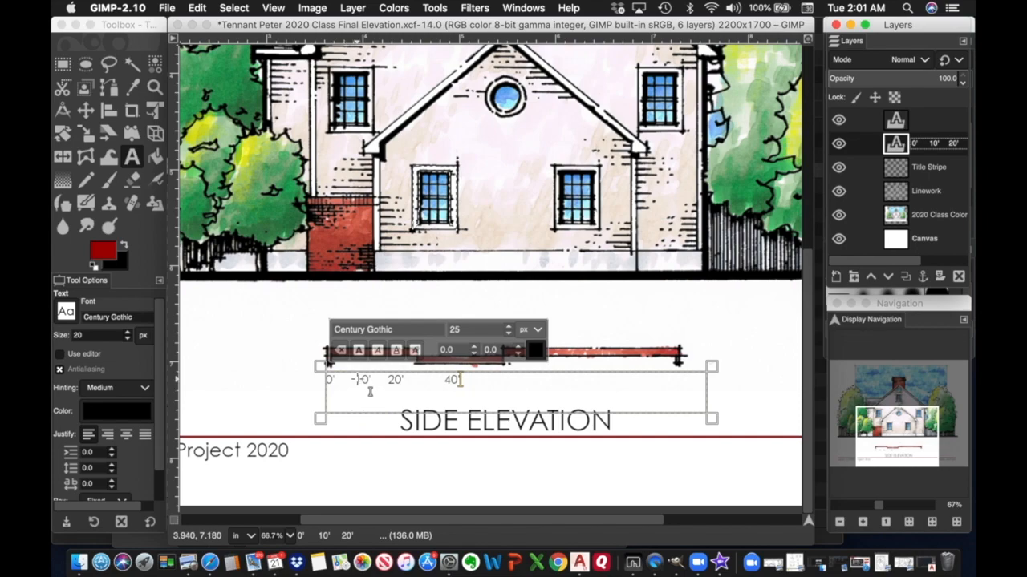
{"action": "left_click", "coordinate": [370, 392]}
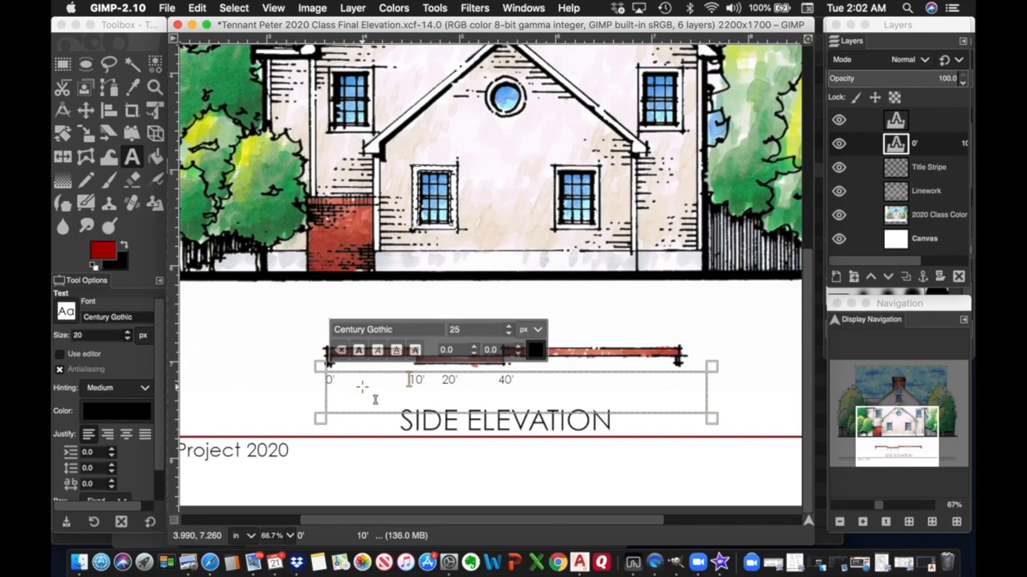
{"action": "type", "text": "8"}
{"action": "key", "text": "Delete"}
{"action": "key", "text": "Delete"}
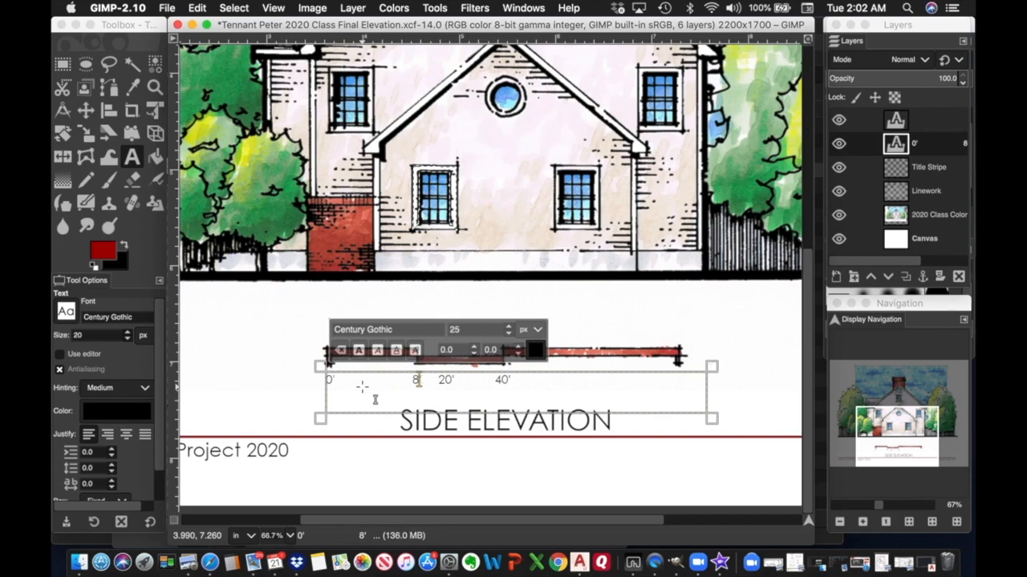
{"action": "left_click", "coordinate": [439, 392]}
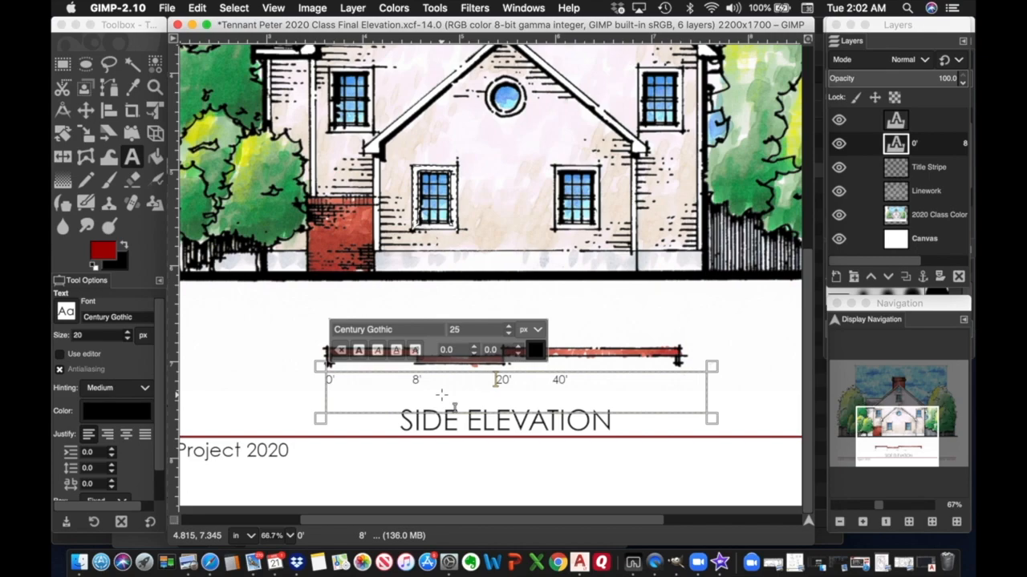
{"action": "type", "text": "16"}
{"action": "key", "text": "Delete"}
{"action": "key", "text": "Delete"}
{"action": "key", "text": "Delete"}
{"action": "left_click", "coordinate": [550, 383]}
{"action": "type", "text": "8' "}
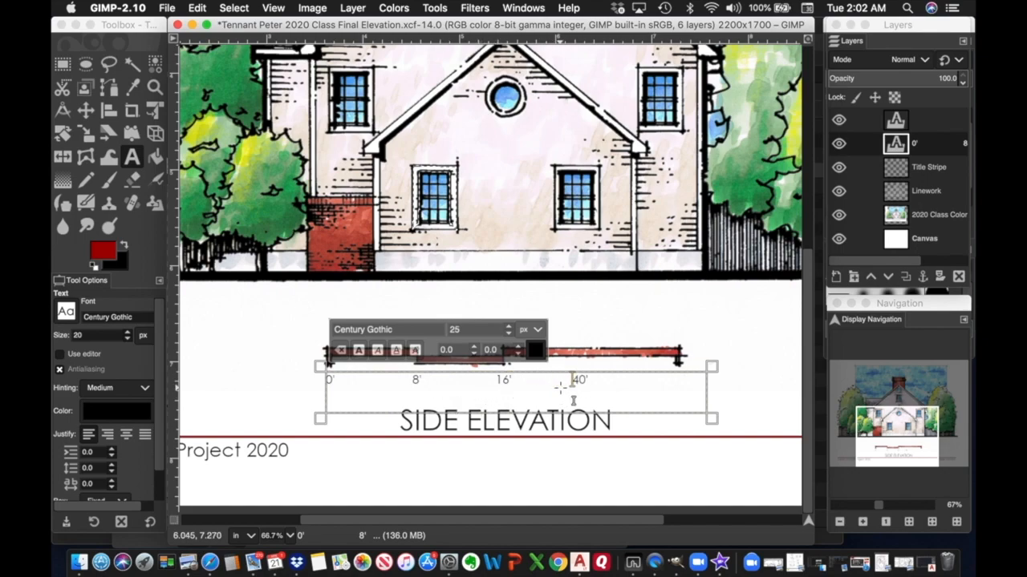
{"action": "type", "text": "             16'              32"}
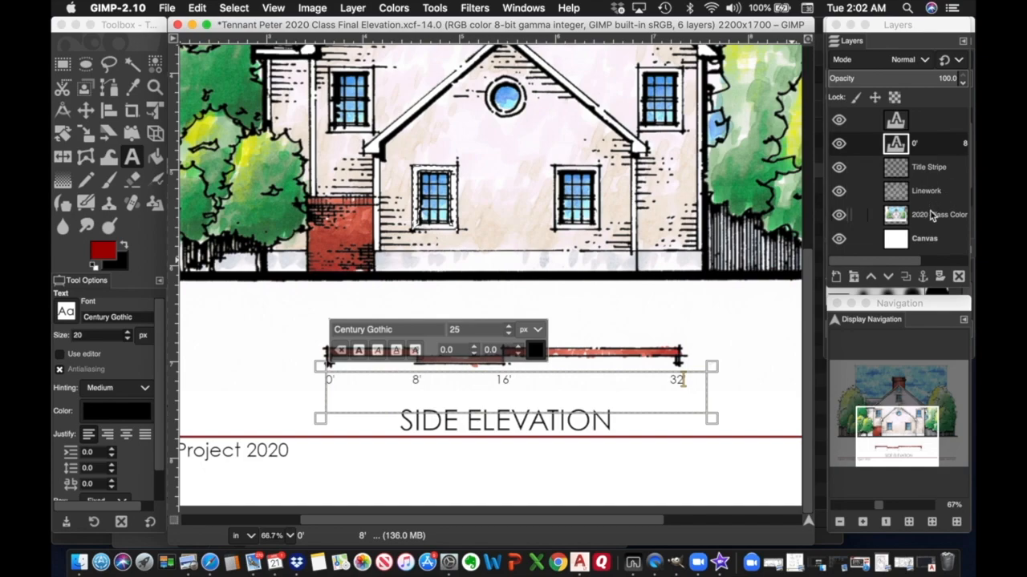
{"action": "left_click", "coordinate": [932, 217]}
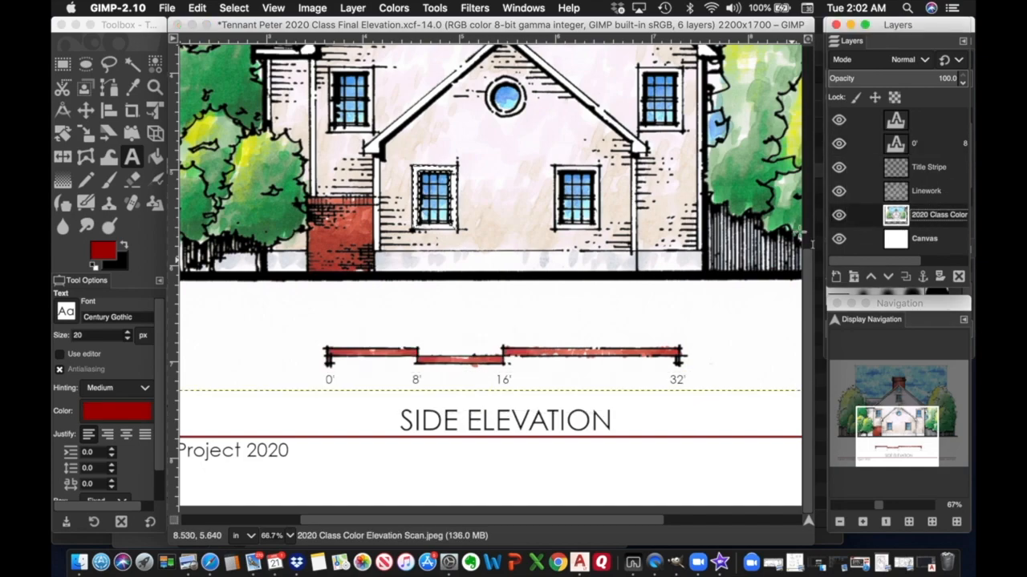
Zoom out to fit the whole sheet and make the Canvas layer active.
{"action": "left_click", "coordinate": [840, 522]}
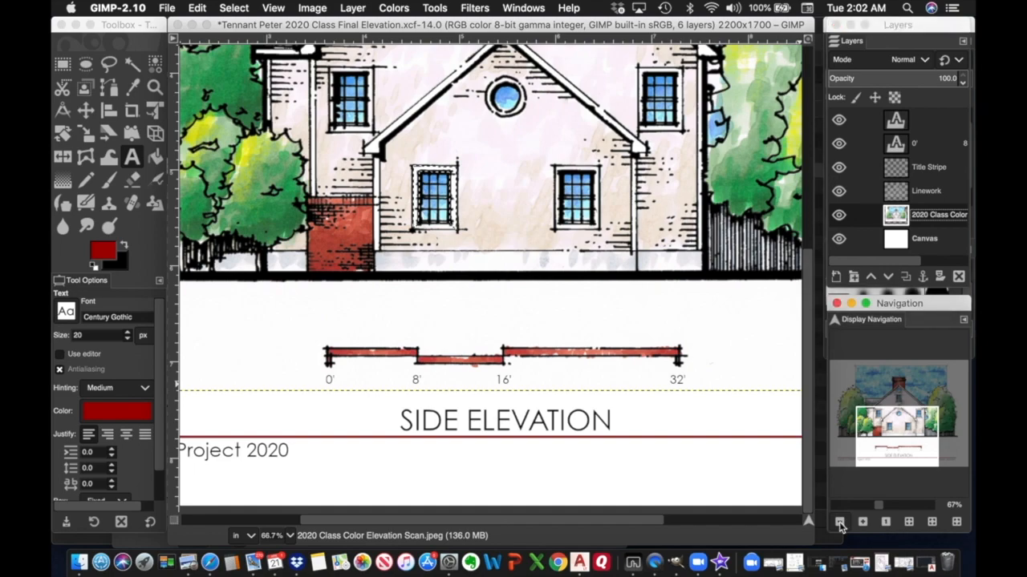
{"action": "left_click", "coordinate": [840, 523]}
{"action": "left_click", "coordinate": [840, 523]}
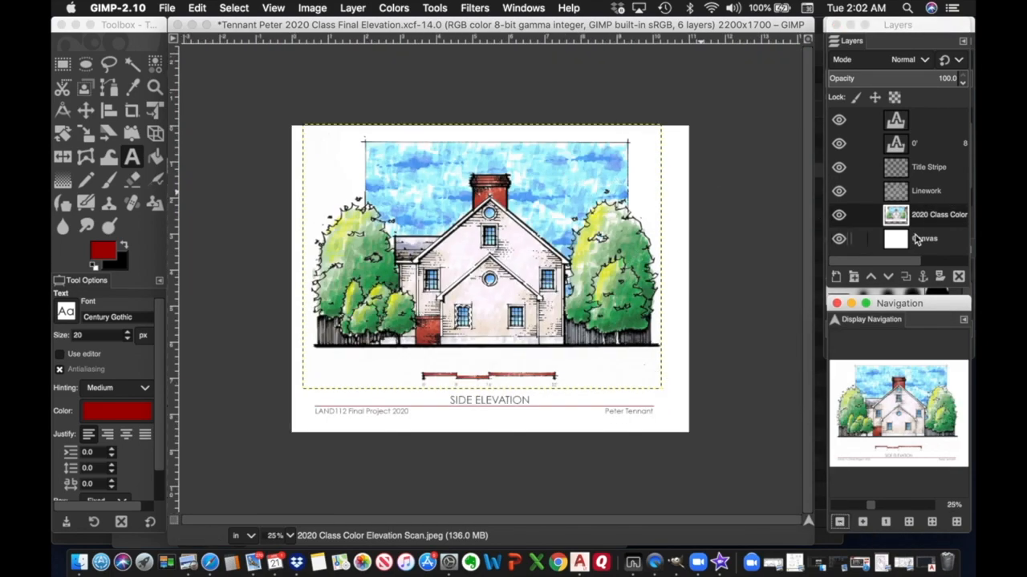
{"action": "double_click", "coordinate": [915, 239]}
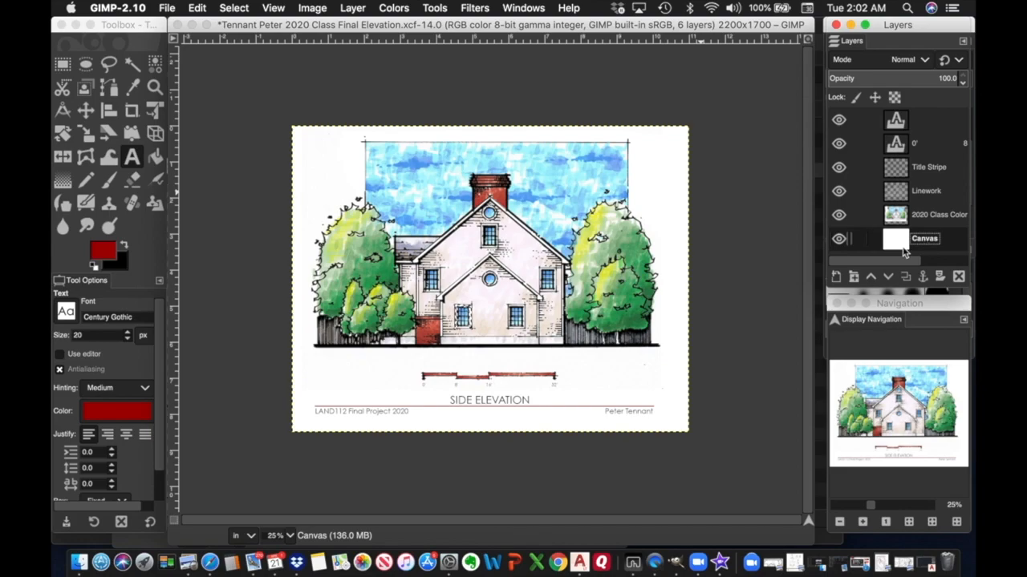
Save the elevation sheet to its XCF file.
{"action": "left_click", "coordinate": [169, 10]}
{"action": "mouse_move", "coordinate": [178, 94]}
{"action": "left_click", "coordinate": [180, 117]}
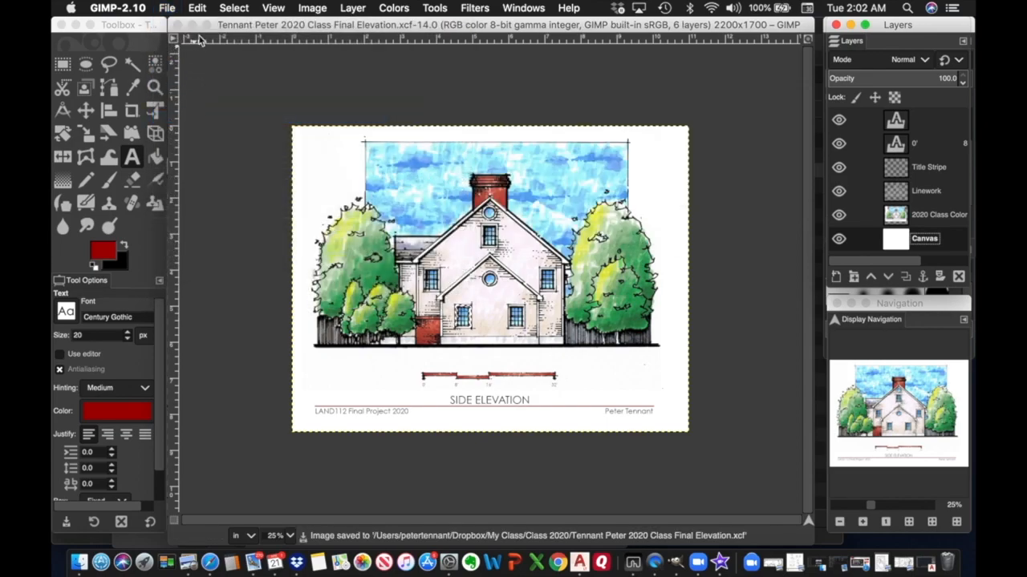
{"action": "left_click", "coordinate": [168, 10]}
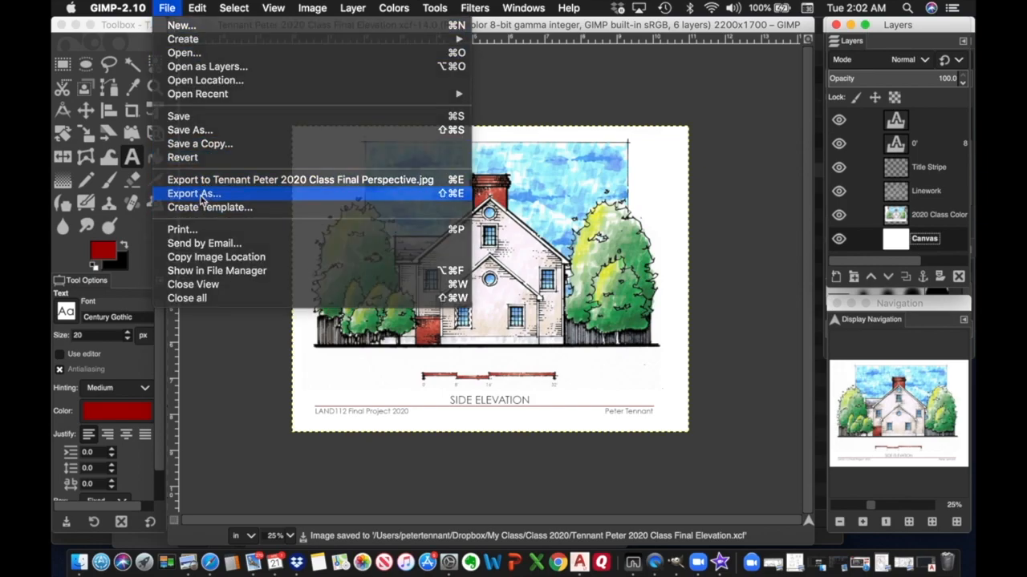
Start Export As and choose JPEG image as the file type.
{"action": "left_click", "coordinate": [202, 196]}
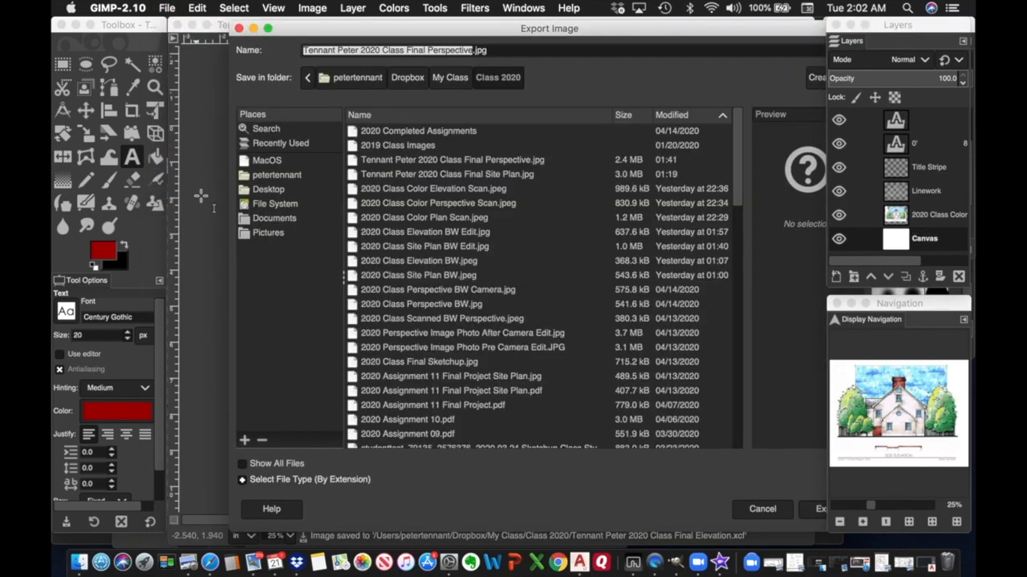
{"action": "left_click", "coordinate": [242, 479]}
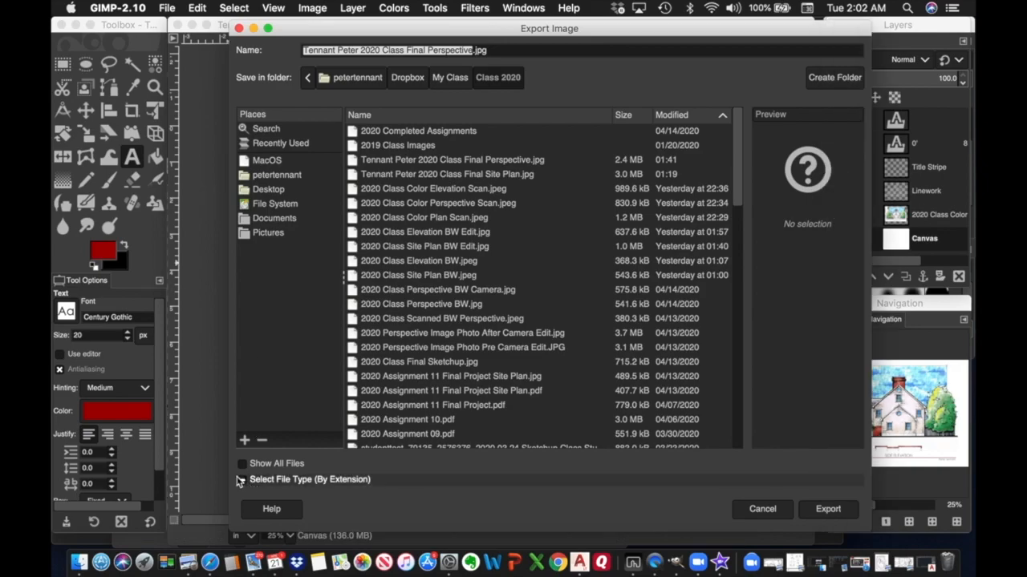
{"action": "scroll", "coordinate": [288, 437], "scroll_direction": "down", "scroll_amount": 10}
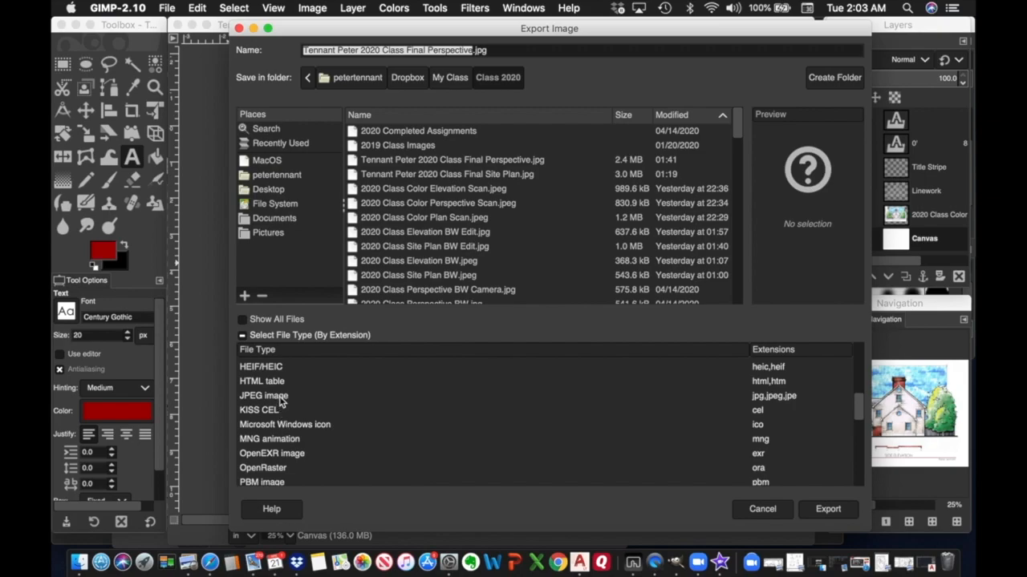
{"action": "left_click", "coordinate": [280, 398]}
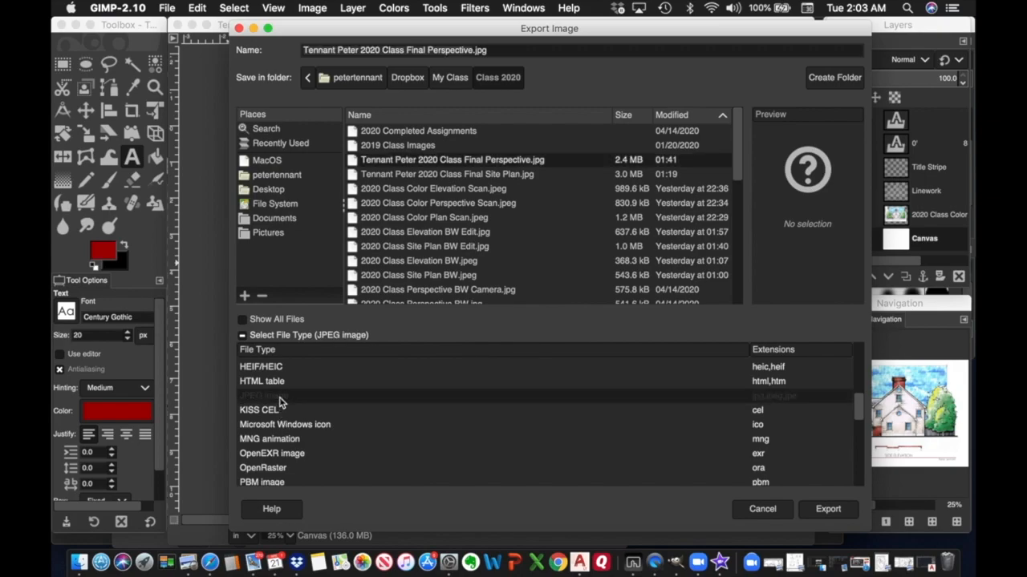
Rename the file to Final Elevation and export it at quality 100.
{"action": "left_click", "coordinate": [427, 50]}
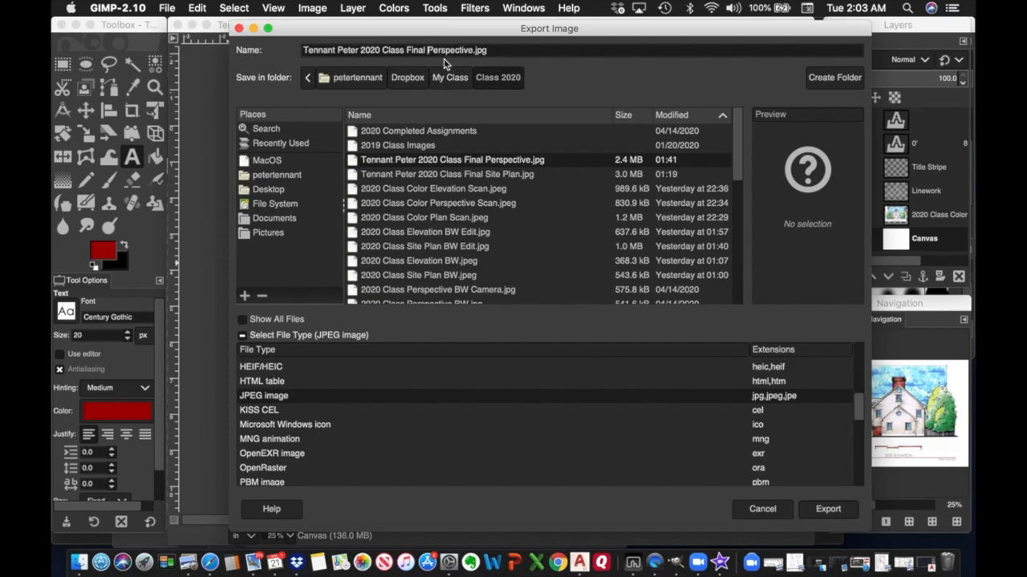
{"action": "type", "text": "Eleva"}
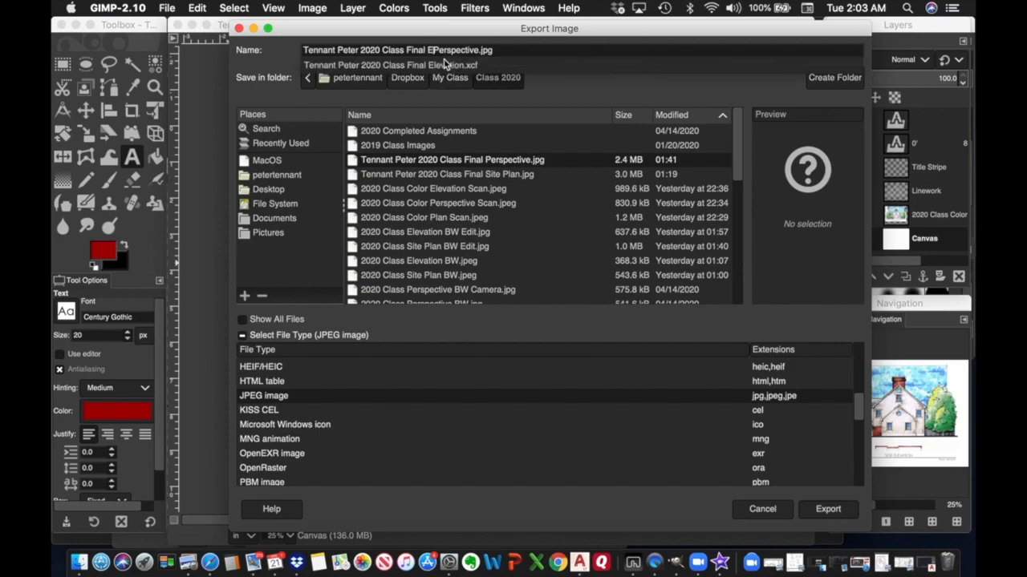
{"action": "type", "text": "tion"}
{"action": "key", "text": "Delete"}
{"action": "key", "text": "Delete"}
{"action": "key", "text": "Delete"}
{"action": "key", "text": "Delete"}
{"action": "key", "text": "Delete"}
{"action": "key", "text": "Delete"}
{"action": "key", "text": "Delete"}
{"action": "key", "text": "Delete"}
{"action": "key", "text": "Delete"}
{"action": "key", "text": "Delete"}
{"action": "key", "text": "Delete"}
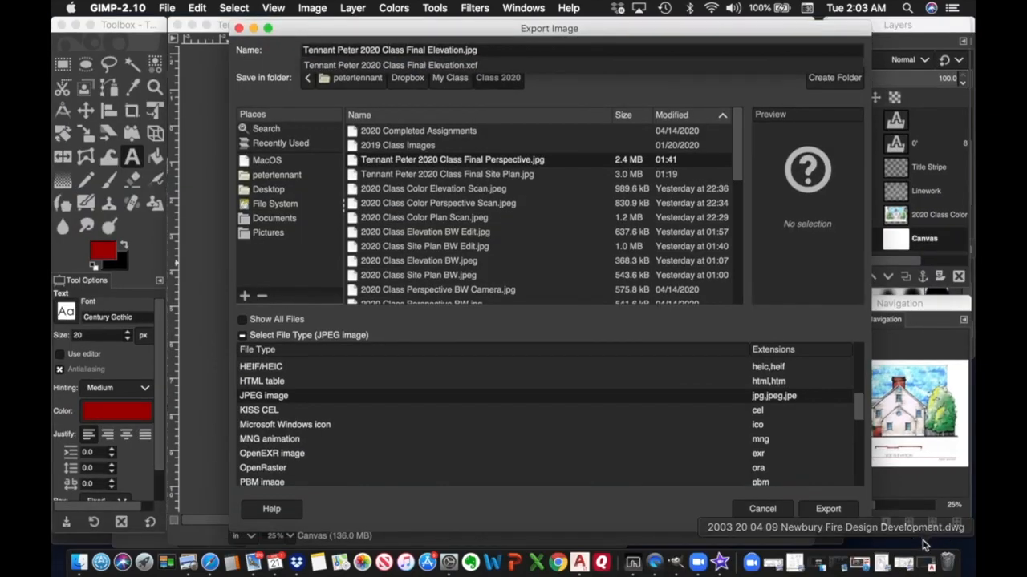
{"action": "left_click", "coordinate": [831, 511]}
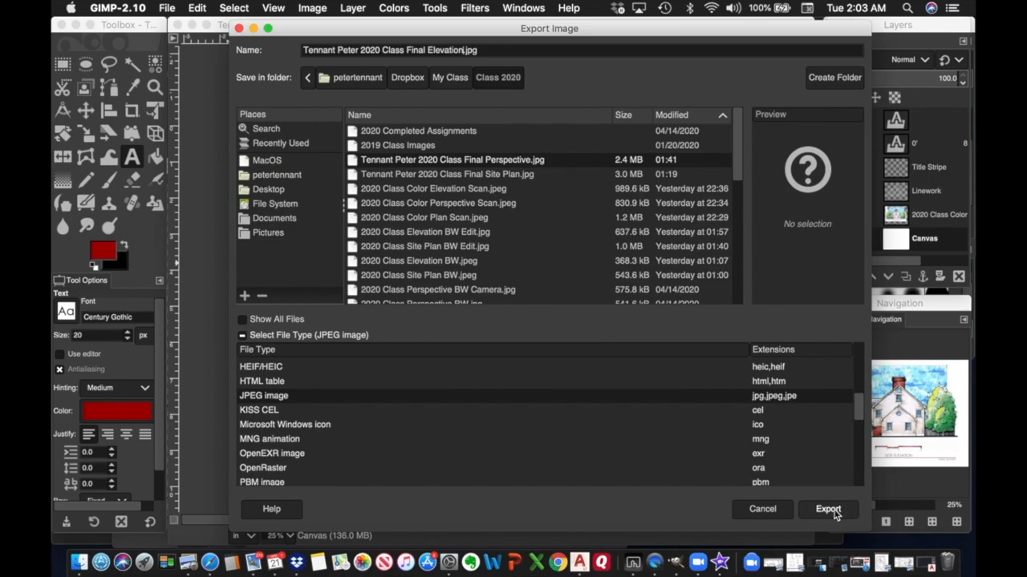
{"action": "left_click", "coordinate": [834, 514]}
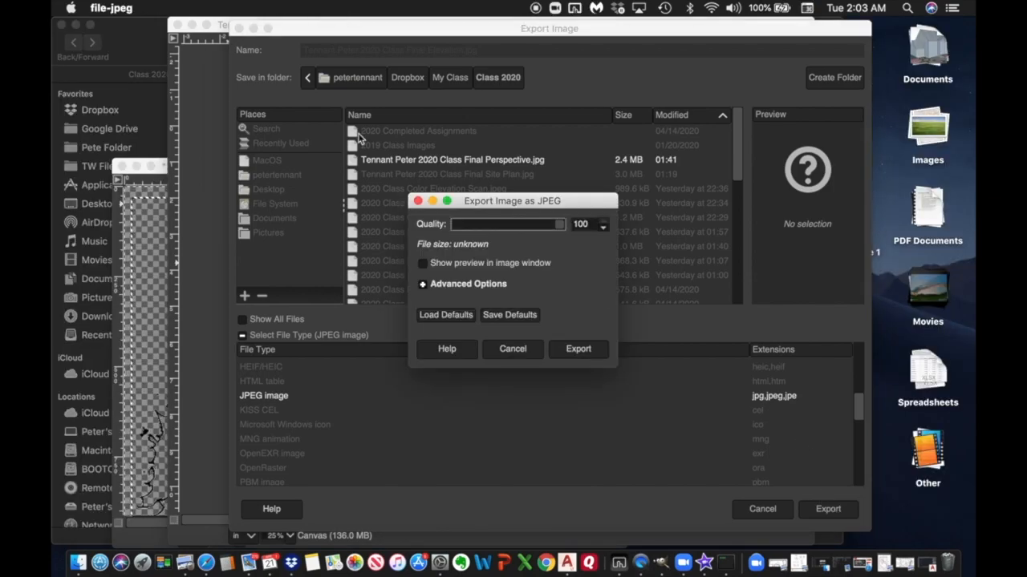
{"action": "left_click", "coordinate": [578, 348]}
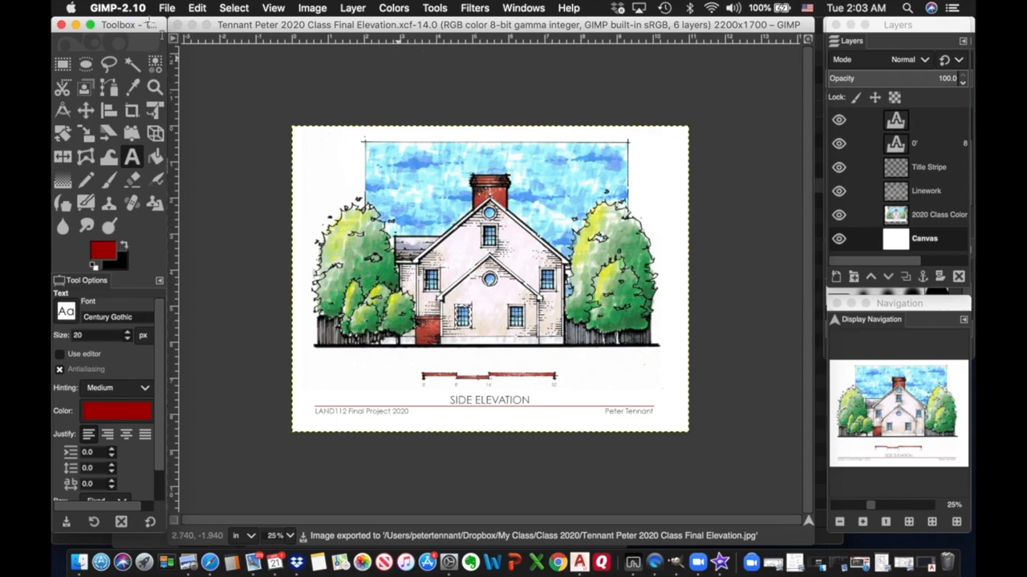
Save the finished elevation sheet once more and close its window.
{"action": "left_click", "coordinate": [167, 8]}
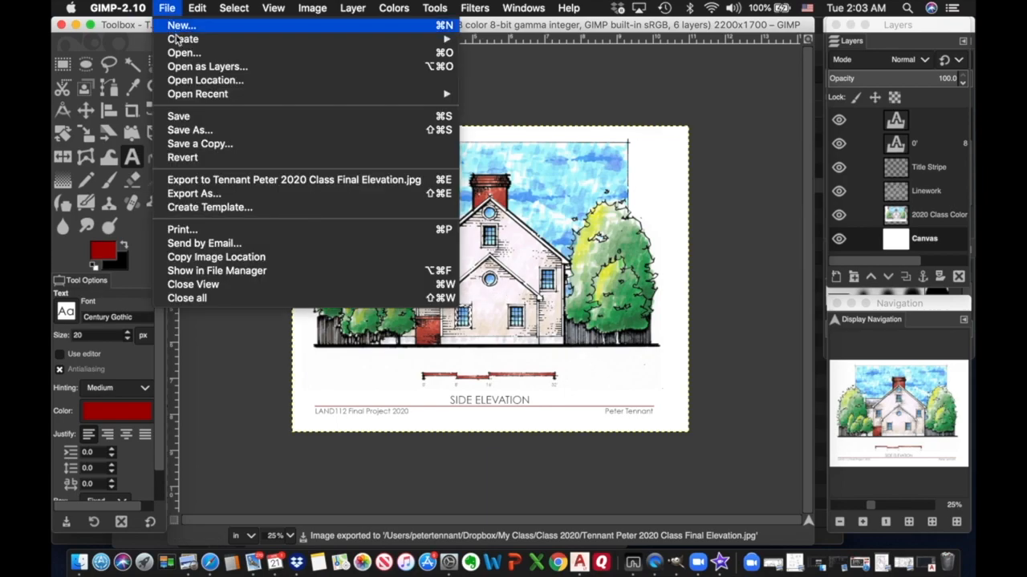
{"action": "left_click", "coordinate": [183, 118]}
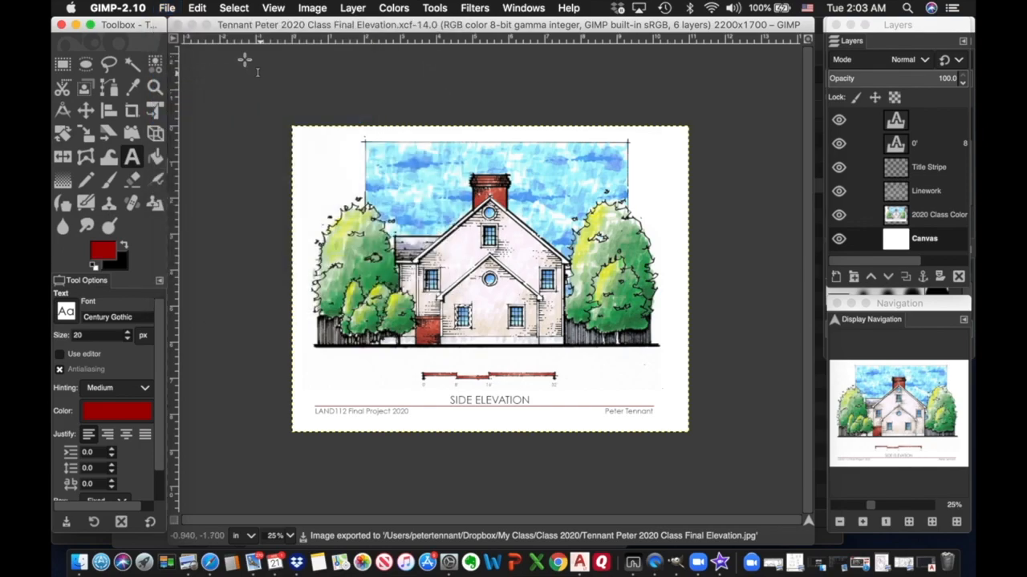
{"action": "left_click", "coordinate": [178, 25]}
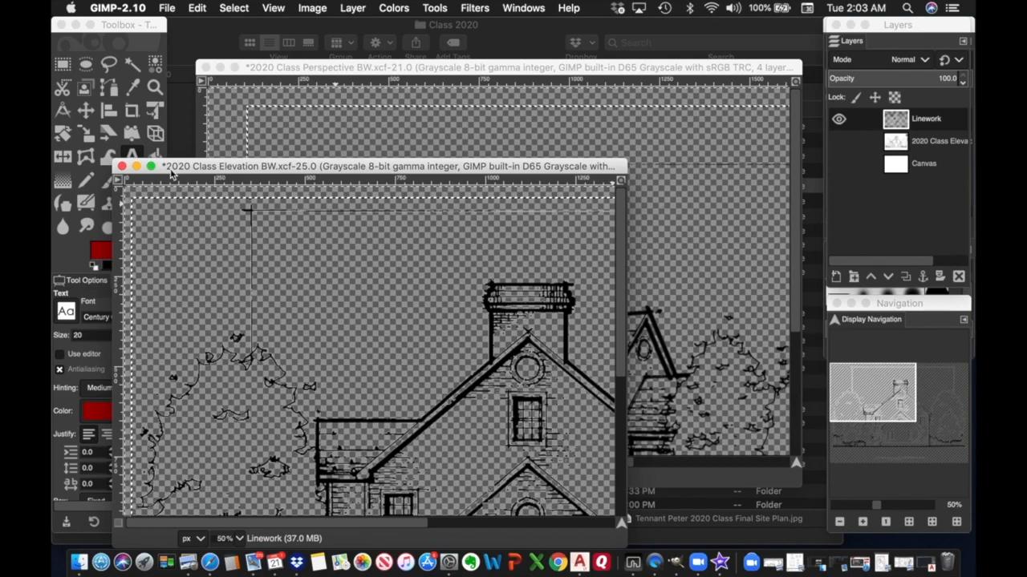
Close the BW elevation and perspective drafts discarding changes, then the empty image window.
{"action": "left_click", "coordinate": [121, 166]}
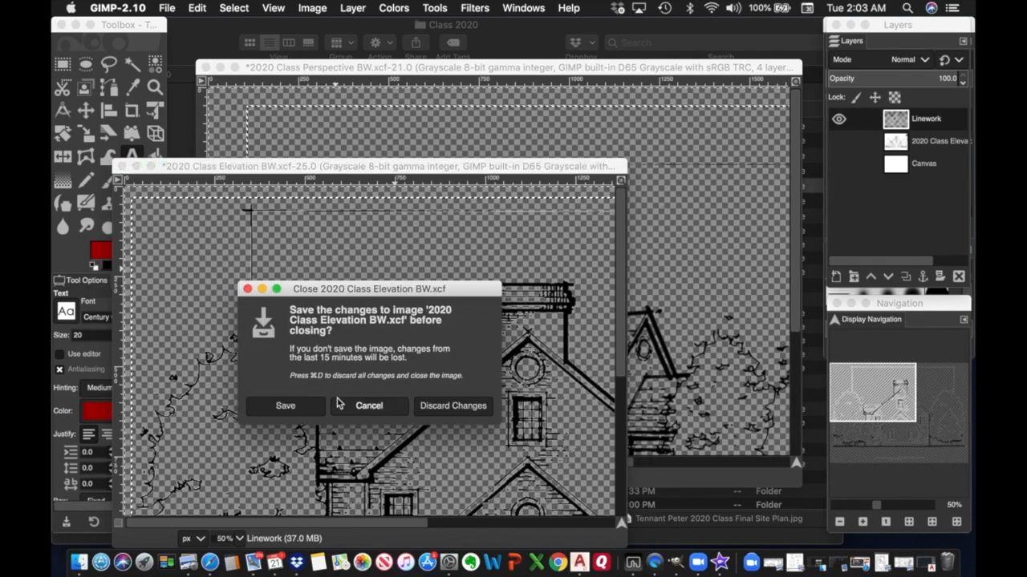
{"action": "left_click", "coordinate": [458, 406]}
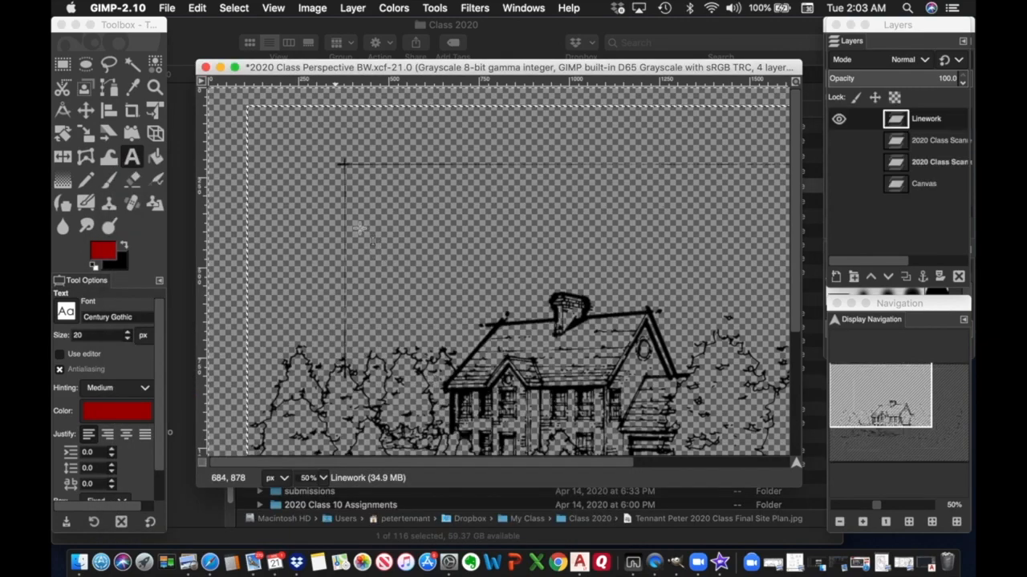
{"action": "left_click", "coordinate": [205, 68]}
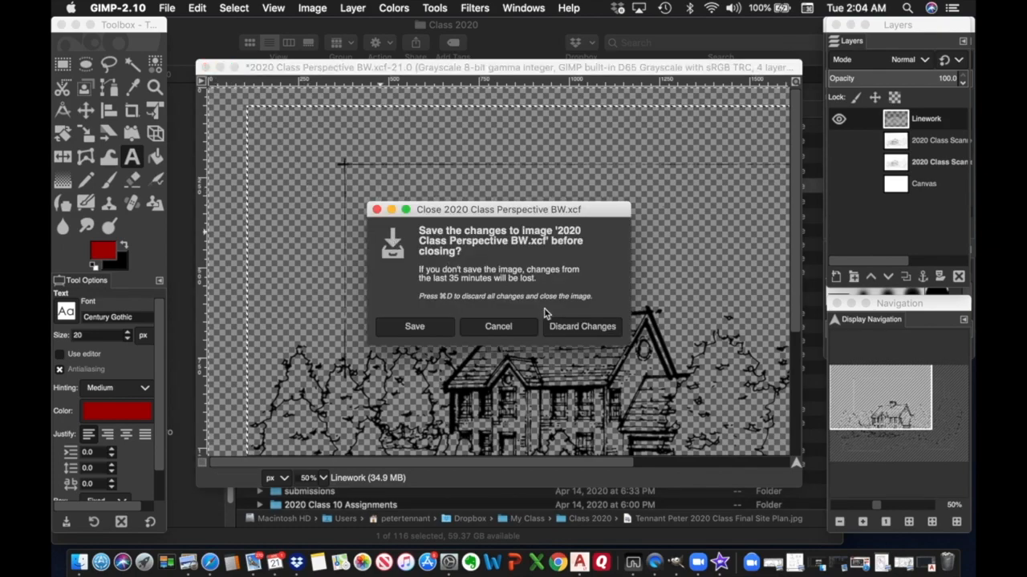
{"action": "left_click", "coordinate": [574, 327]}
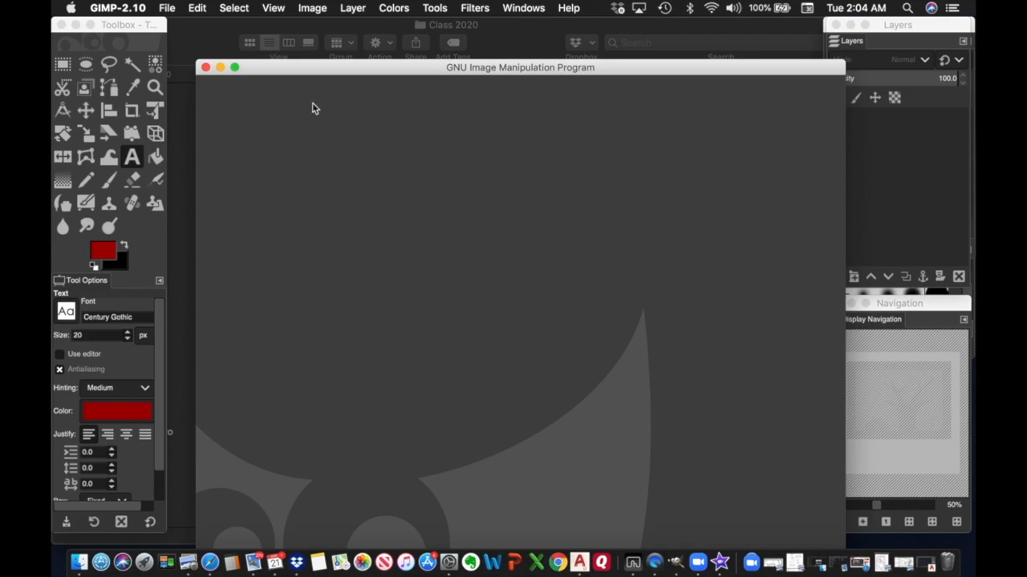
{"action": "left_click", "coordinate": [205, 68]}
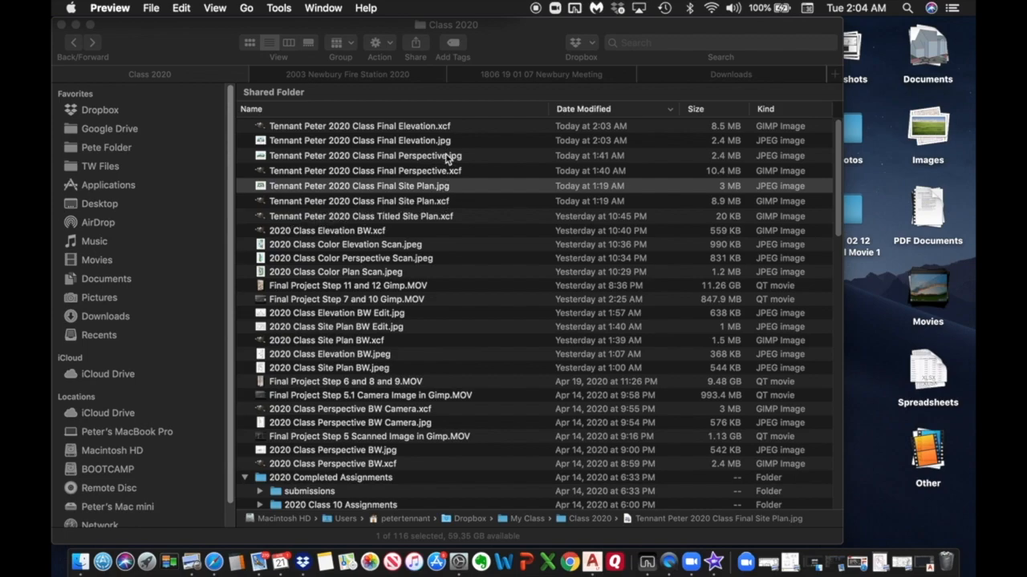
Select the Final Elevation, Perspective and Site Plan JPEGs, leaving the XCF files unselected.
{"action": "left_click", "coordinate": [447, 157]}
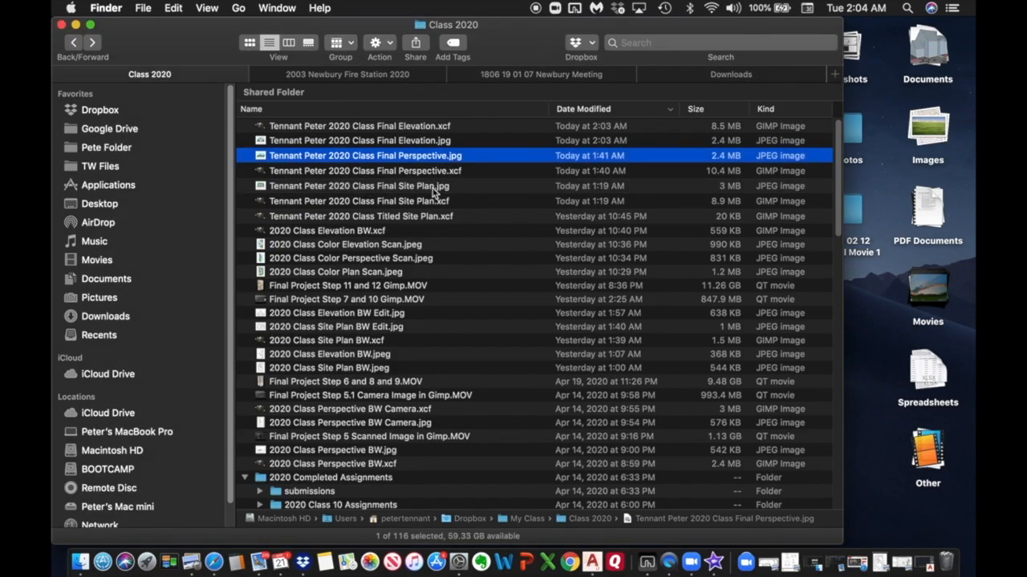
{"action": "left_click", "coordinate": [434, 190]}
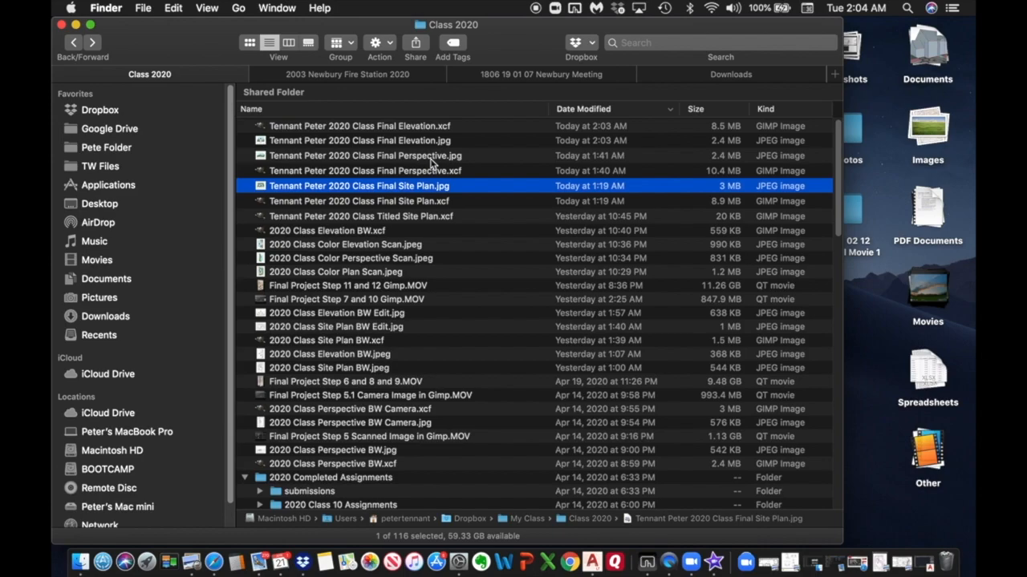
{"action": "left_click", "coordinate": [431, 159], "text": "shift"}
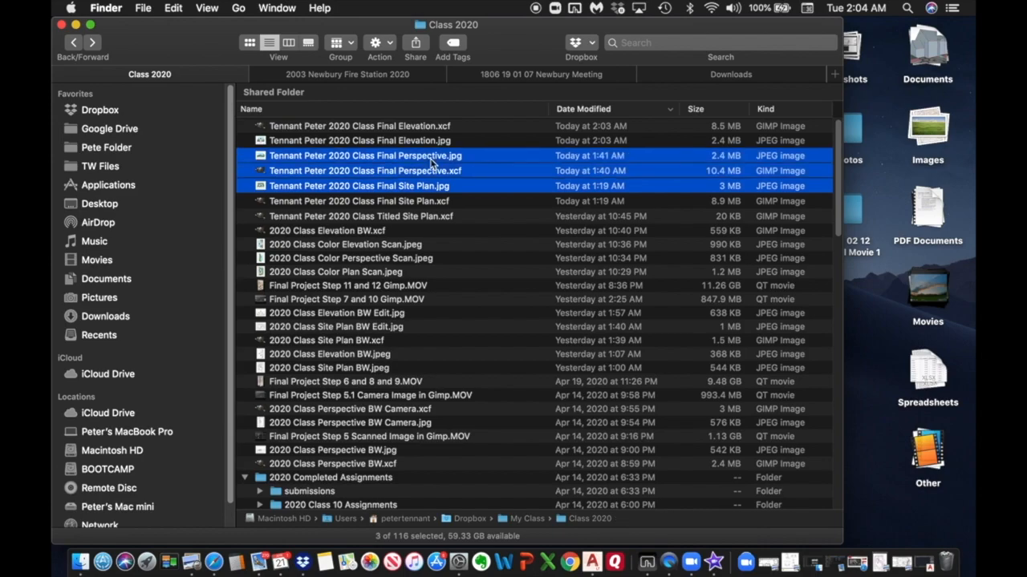
{"action": "left_click", "coordinate": [431, 173], "text": "super"}
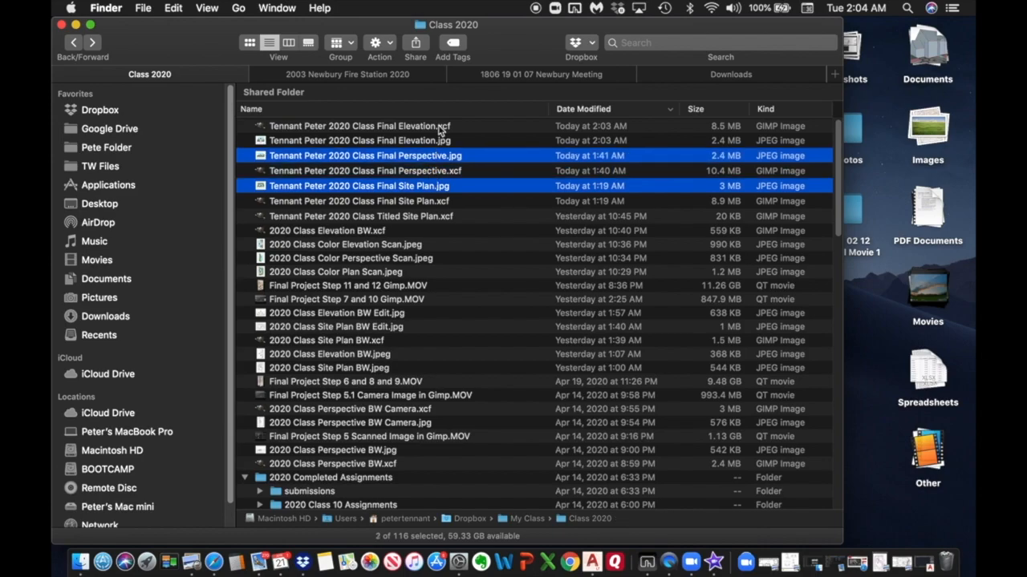
{"action": "left_click", "coordinate": [440, 143], "text": "super"}
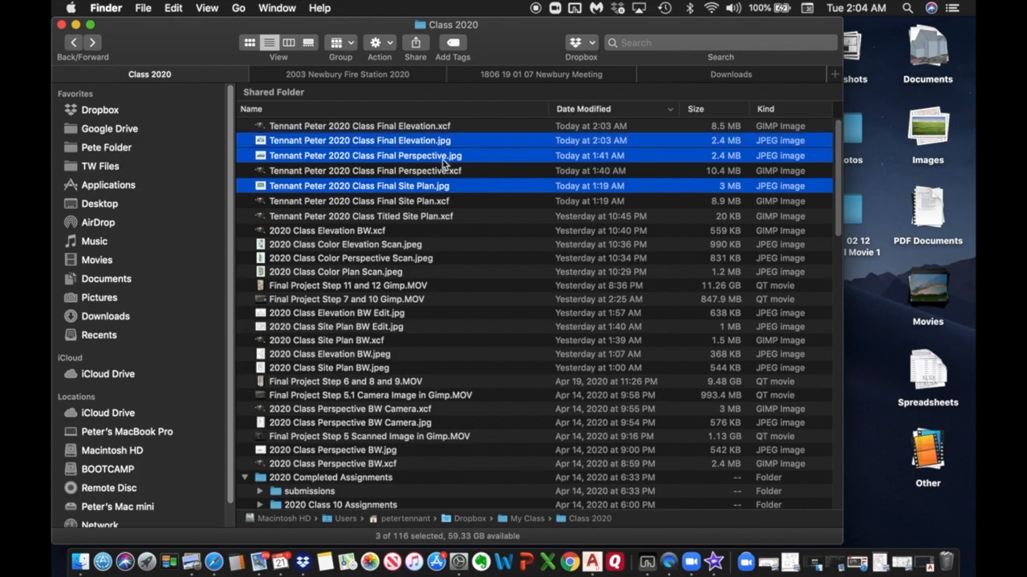